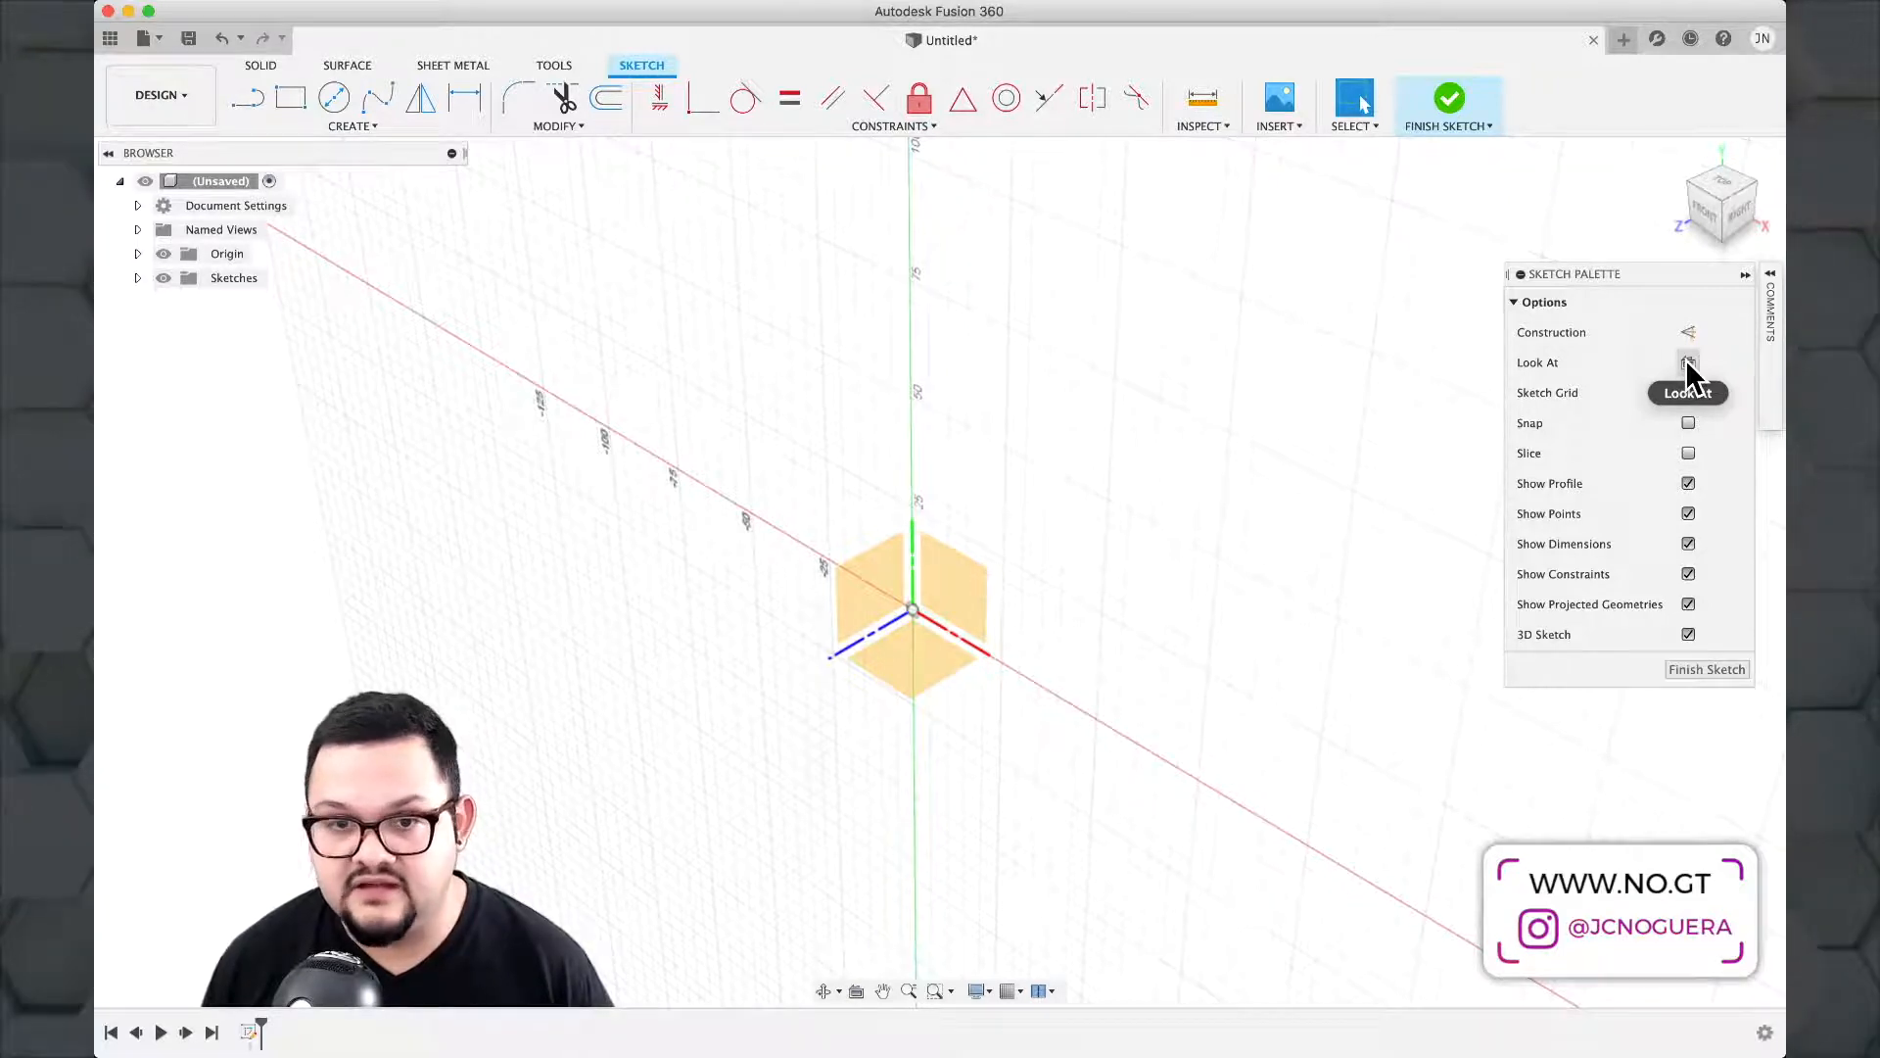
Orient the view straight onto the front sketch plane with the origin in sight.
left_click(1687, 364)
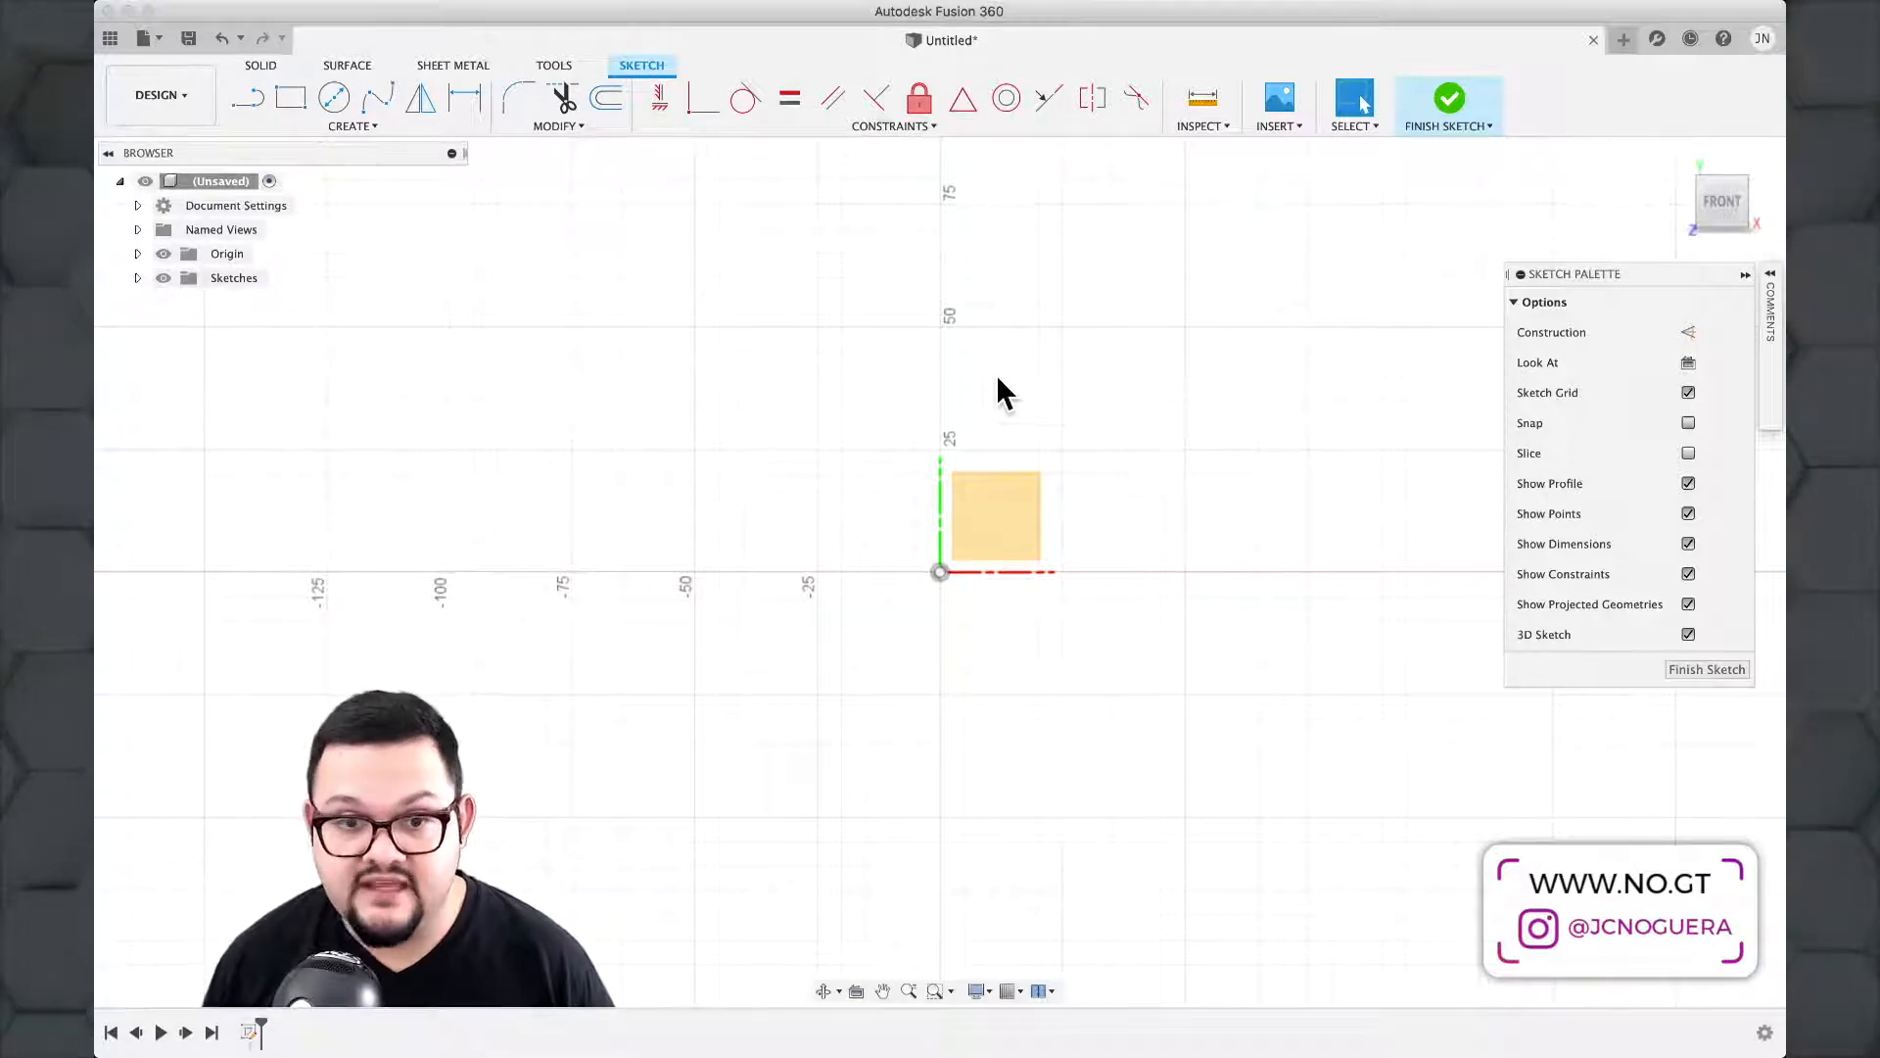
scroll(926, 409, "up", 1)
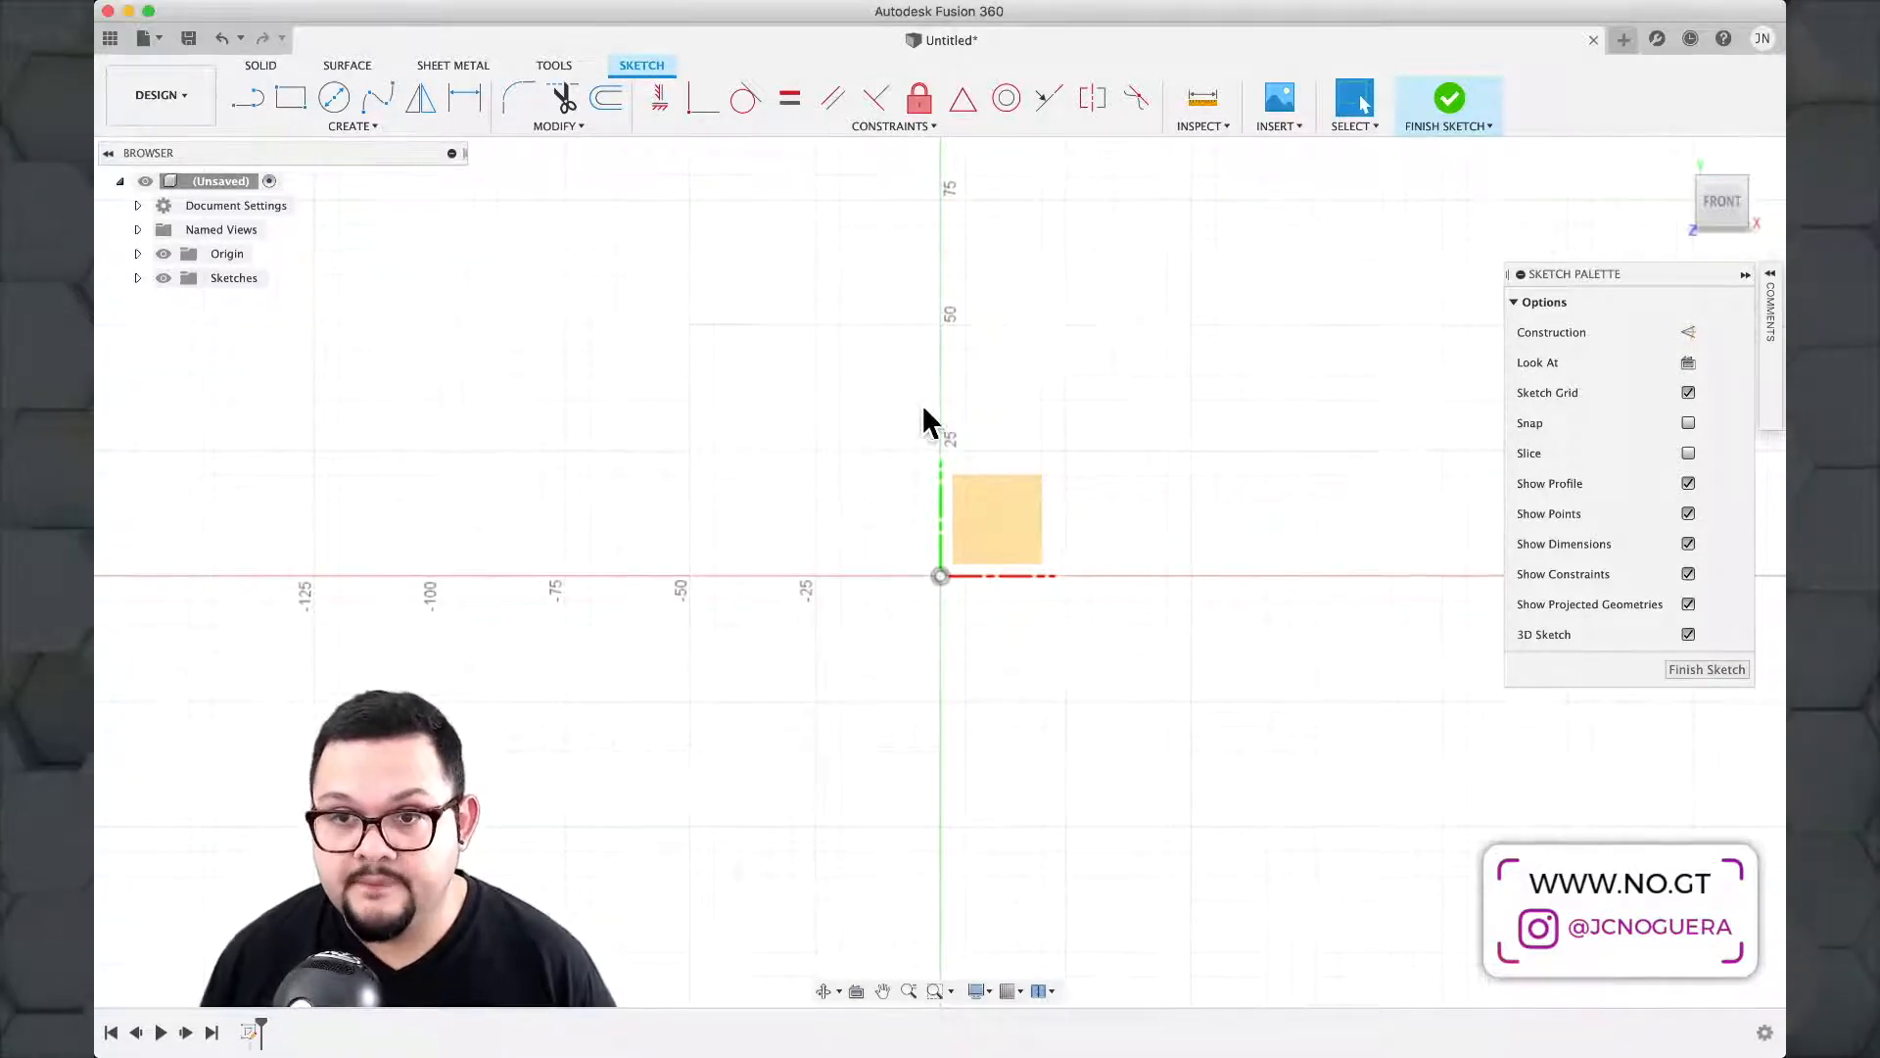
scroll(928, 413, "down", 5)
scroll(929, 411, "up", 5)
scroll(930, 409, "up", 3)
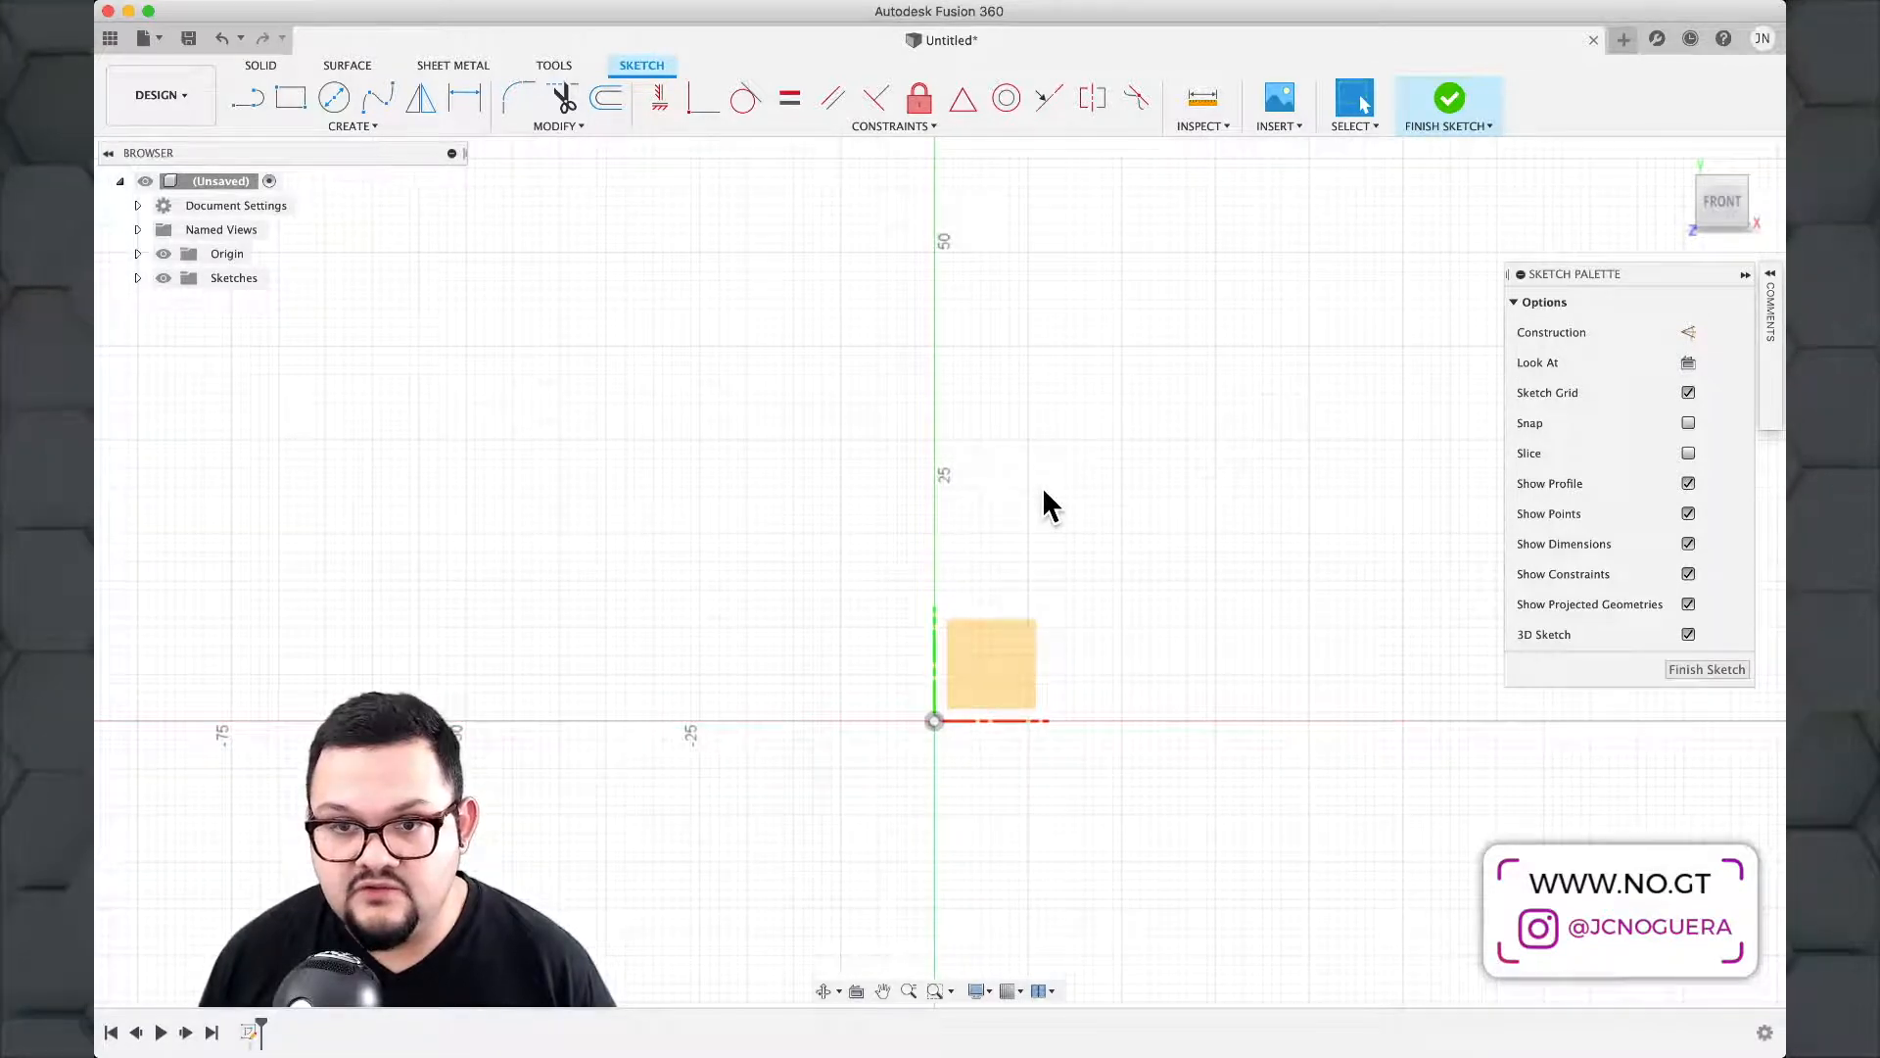
scroll(1044, 493, "up", 1)
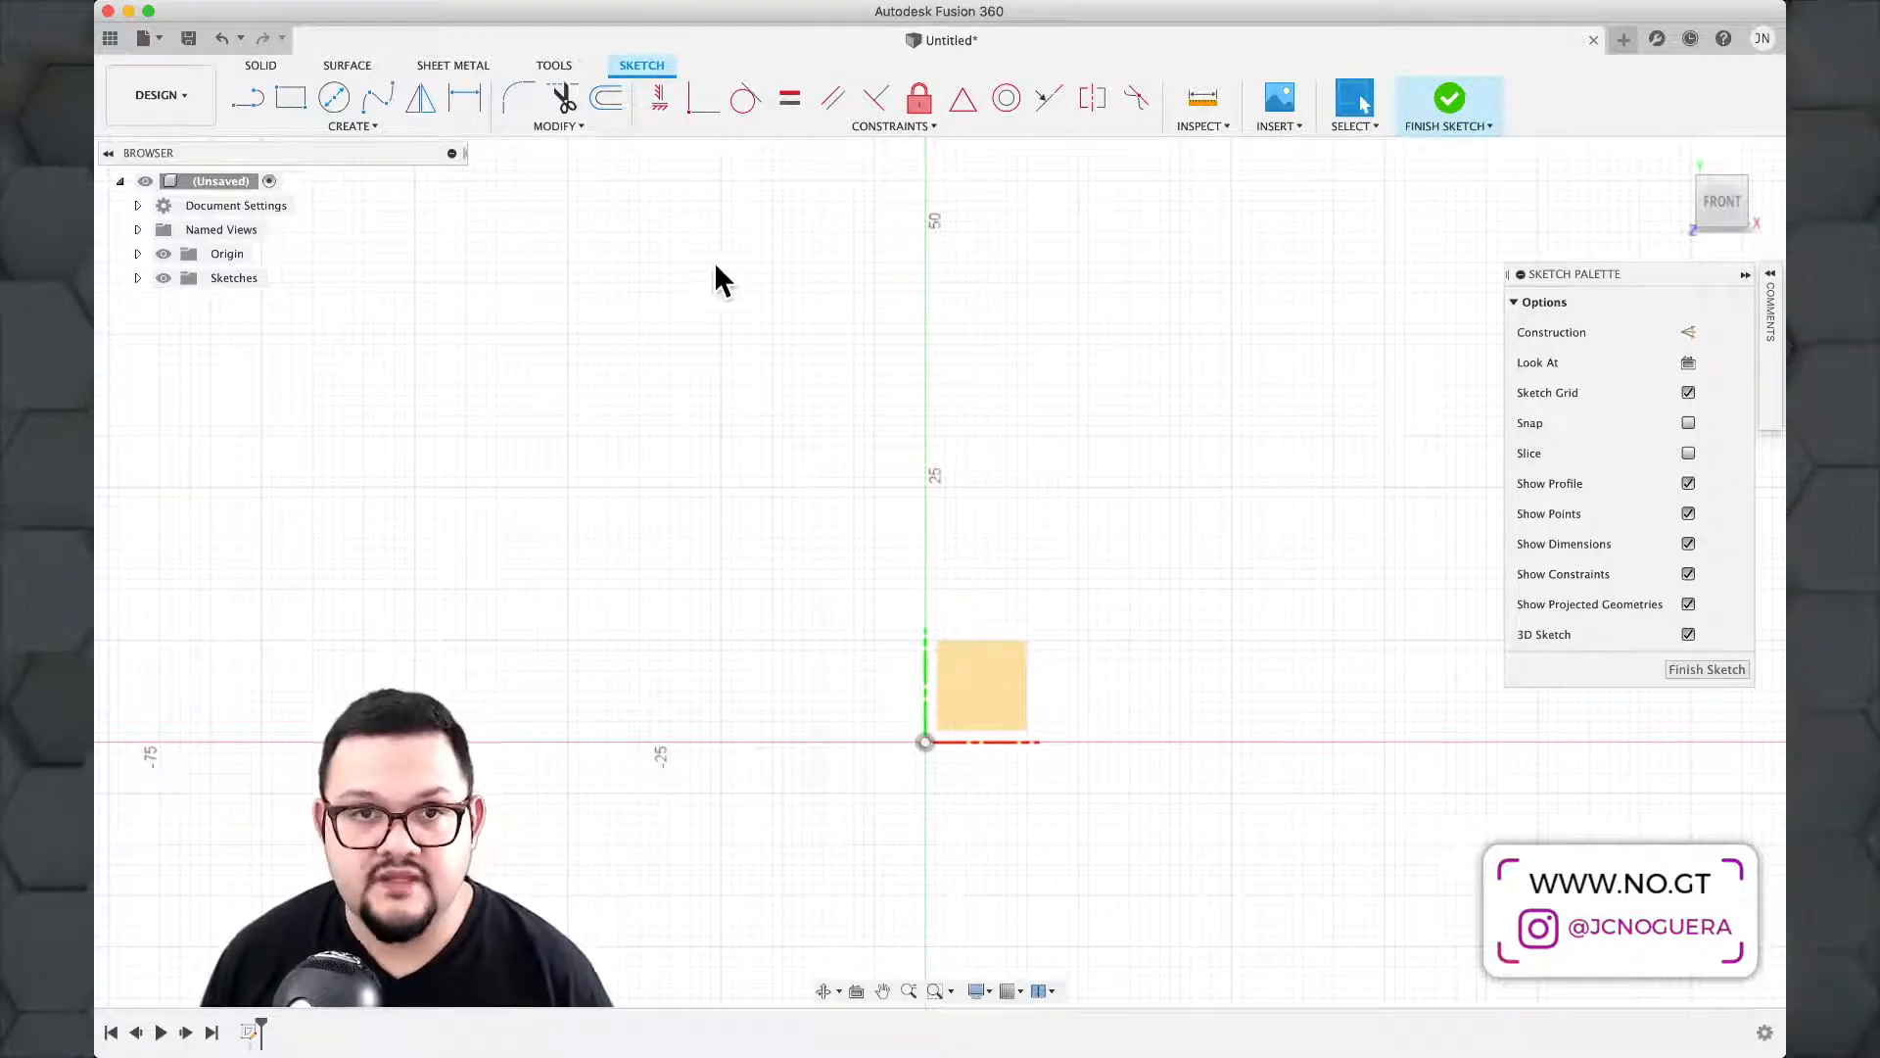
Draw a 100 mm horizontal line from the origin along the positive X axis.
left_click(366, 124)
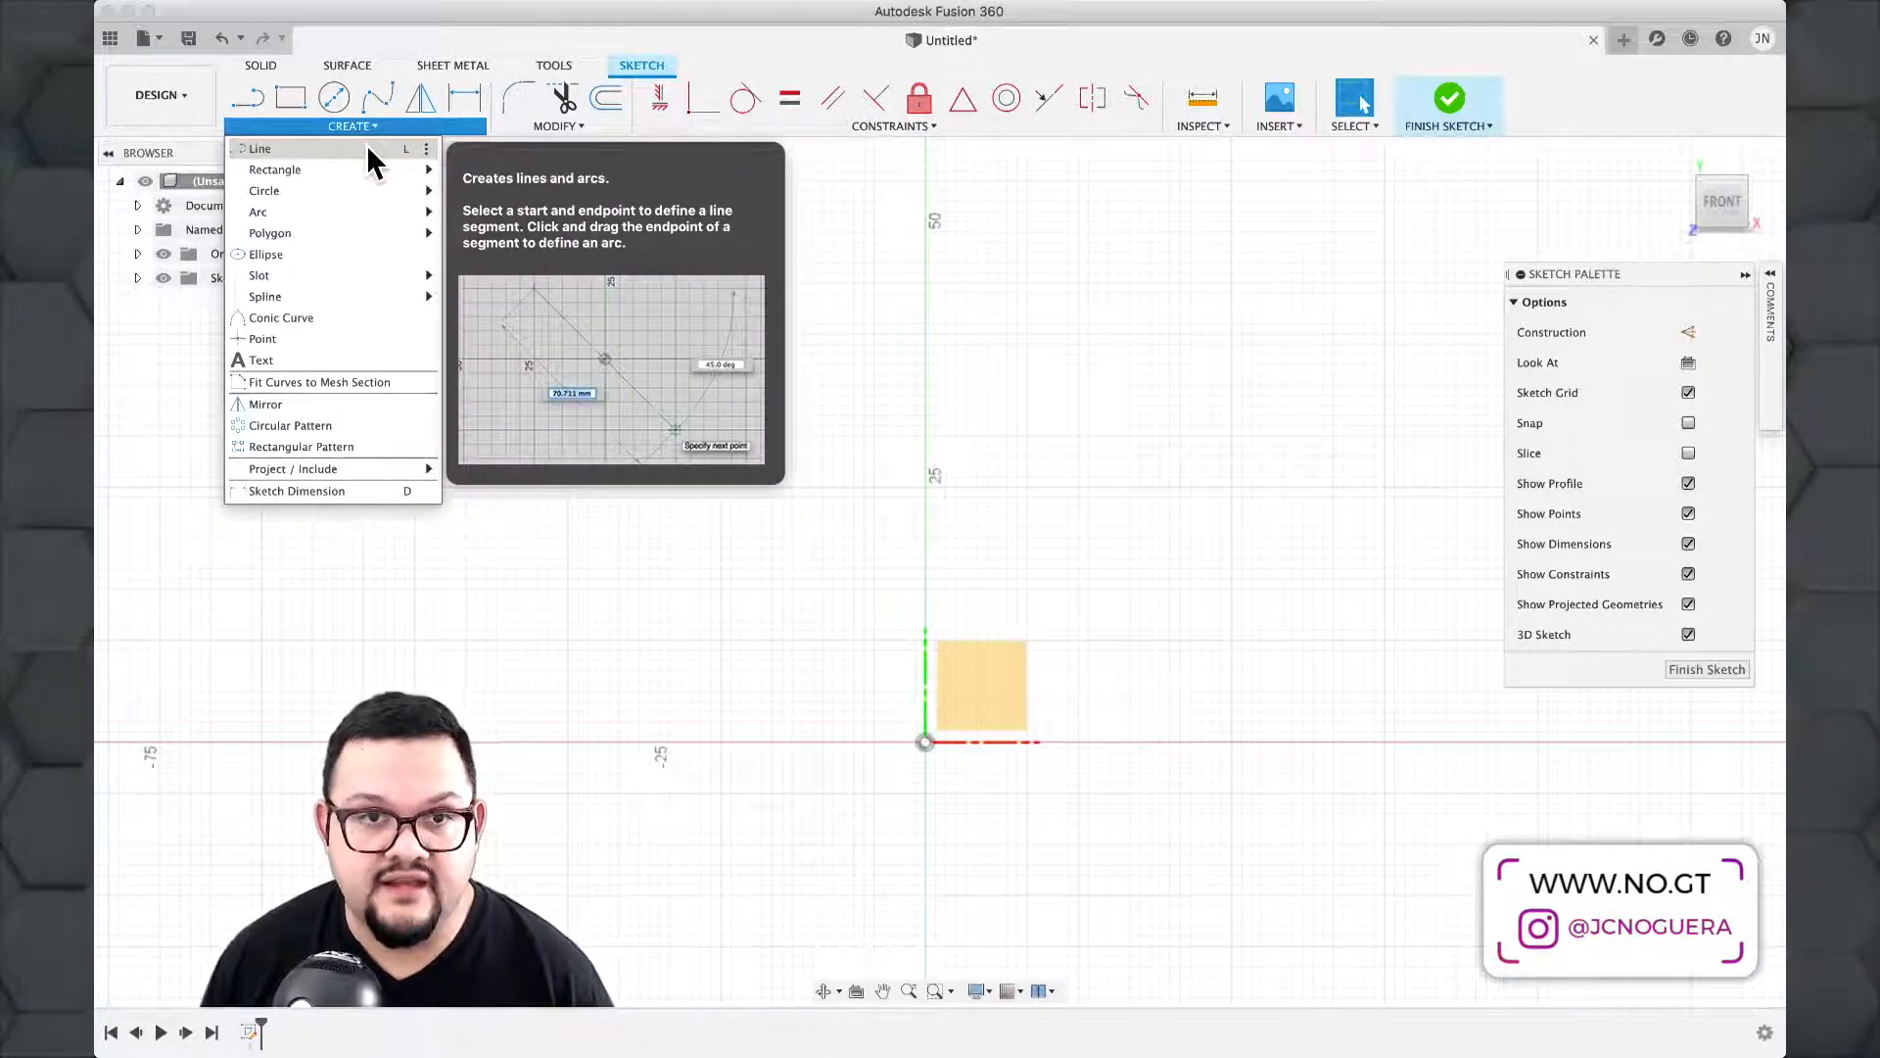
left_click(368, 148)
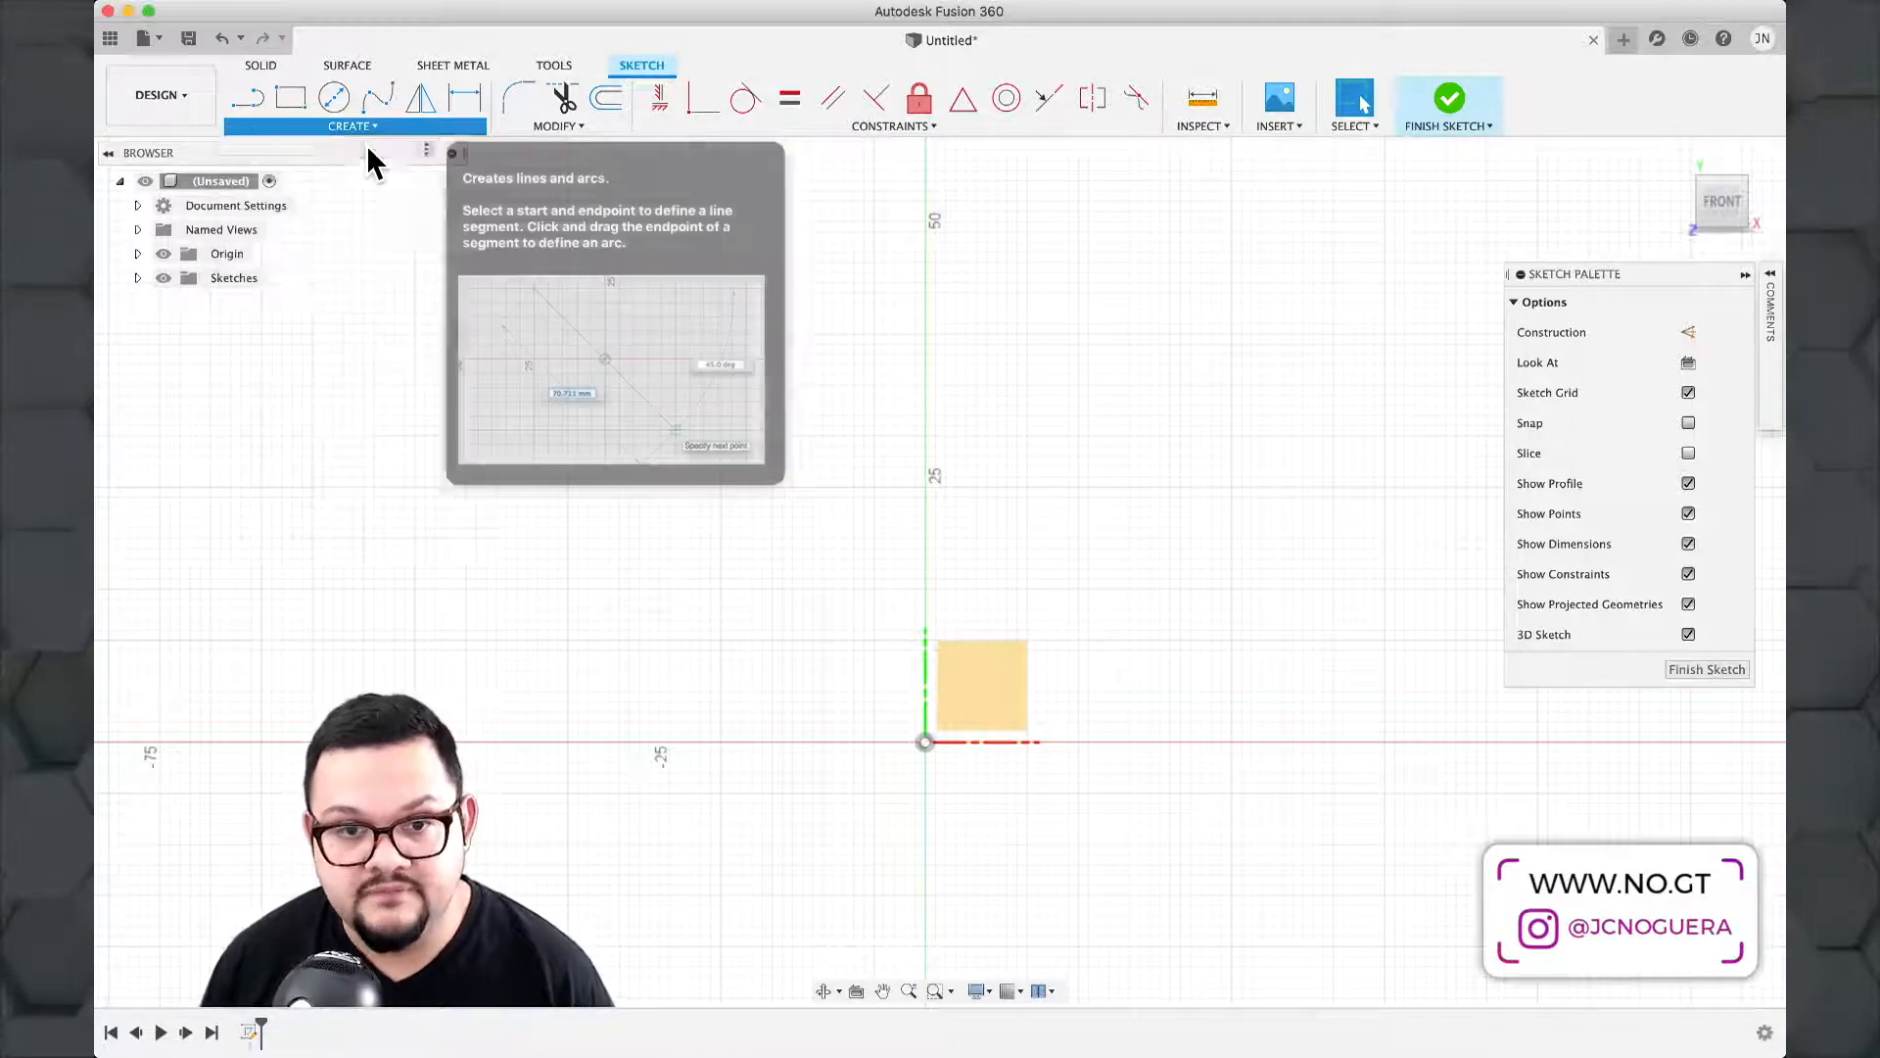
left_click(925, 742)
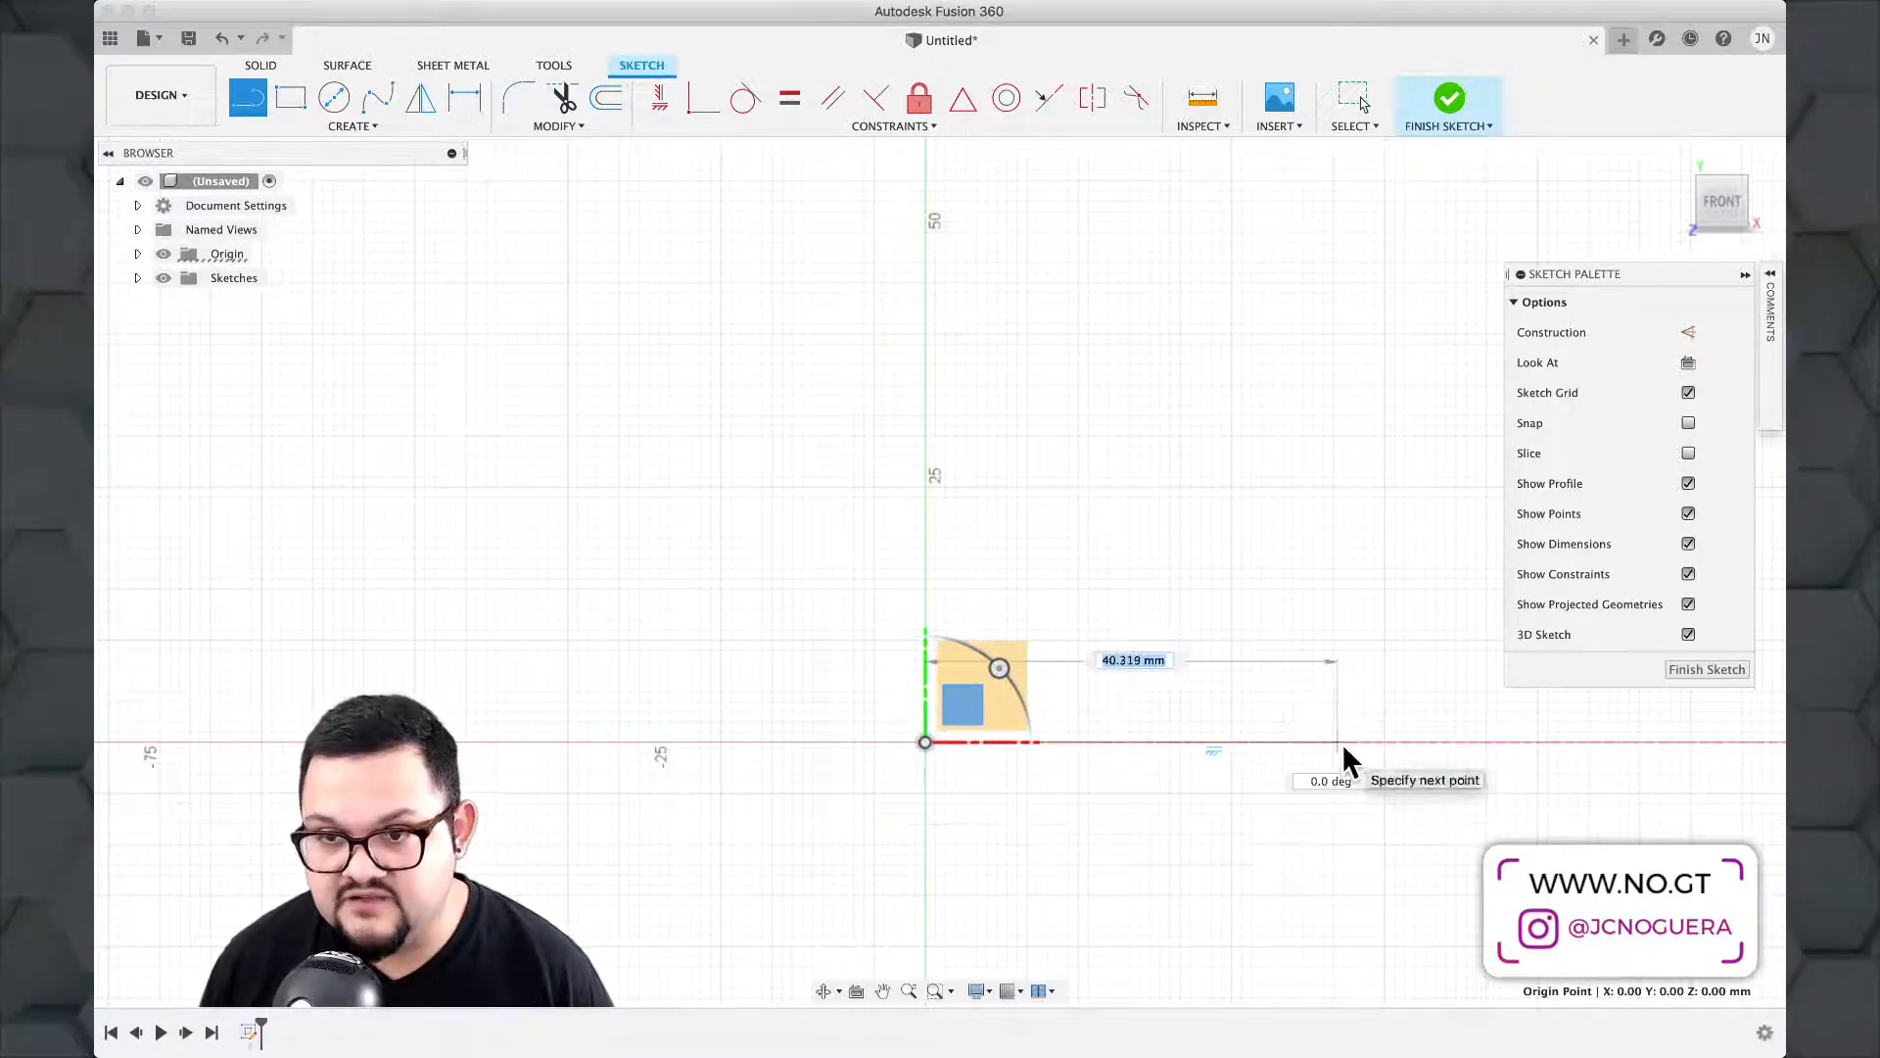
scroll(1328, 736, "down", 3)
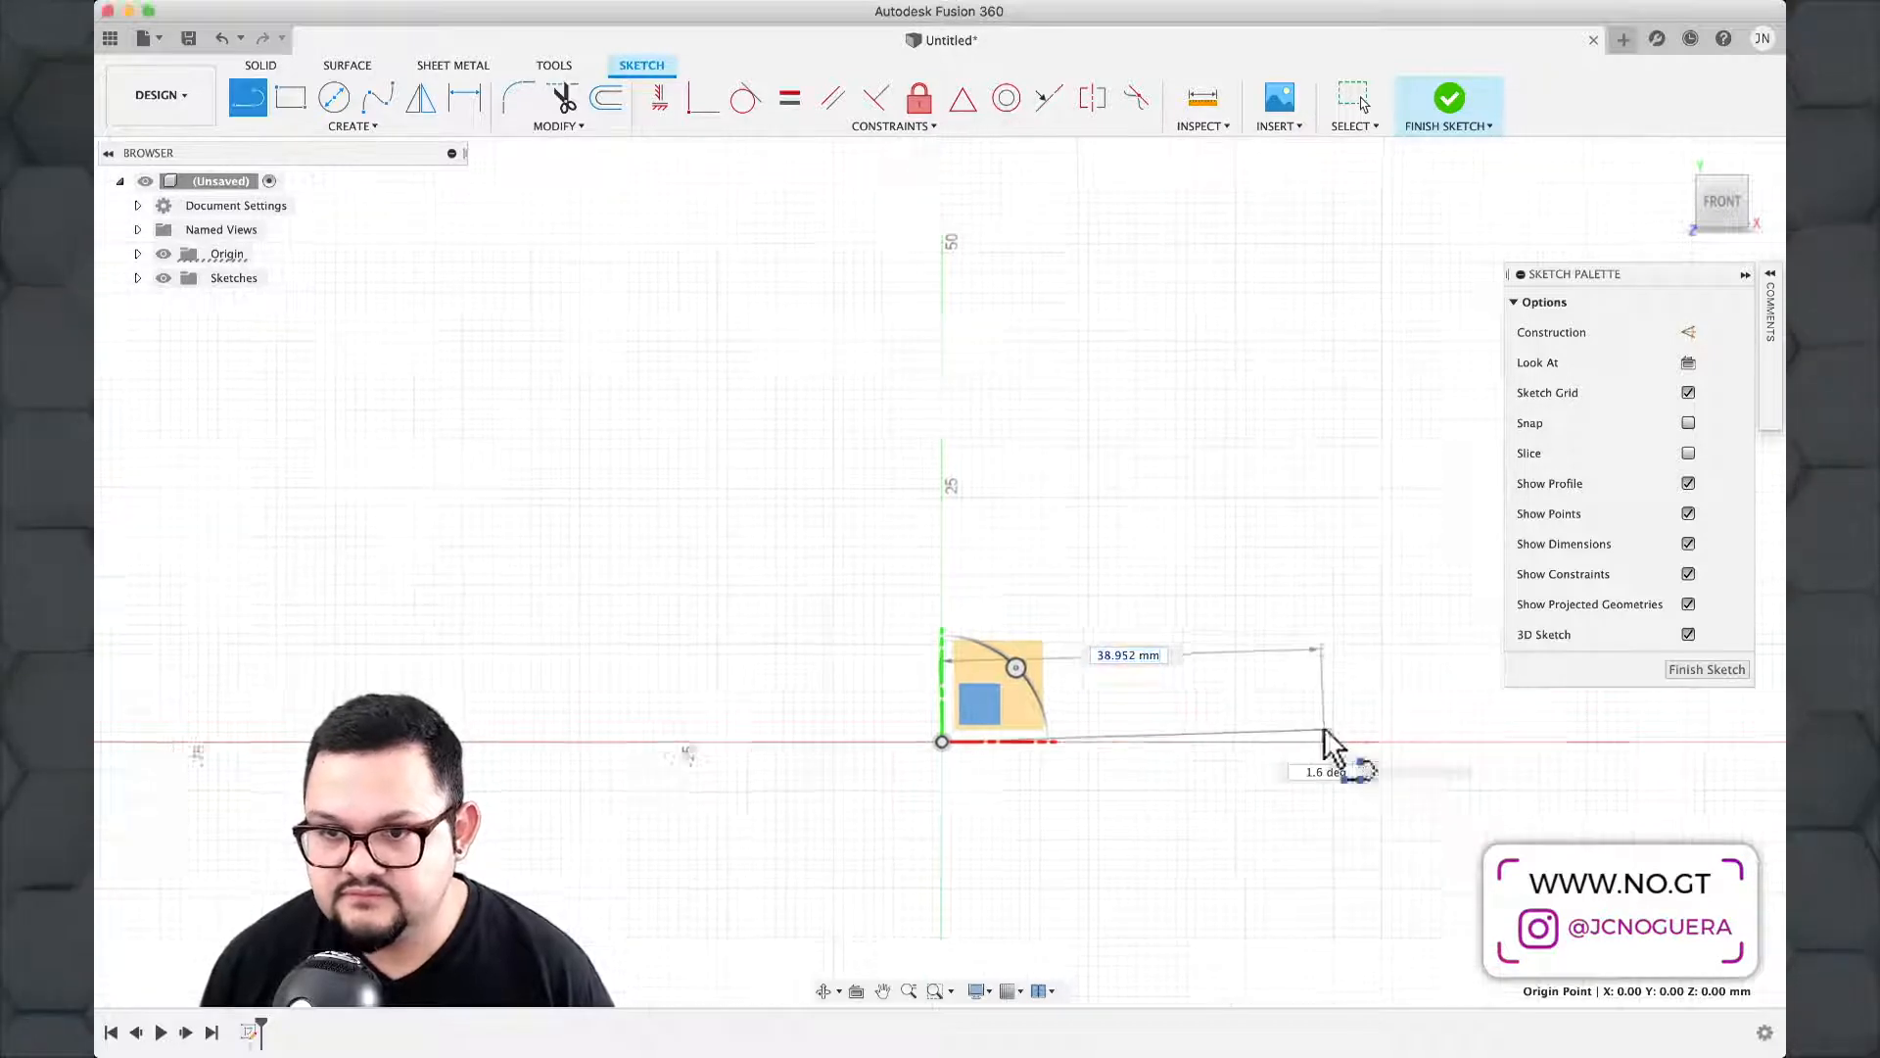
middle_click_drag(1332, 749, 905, 891)
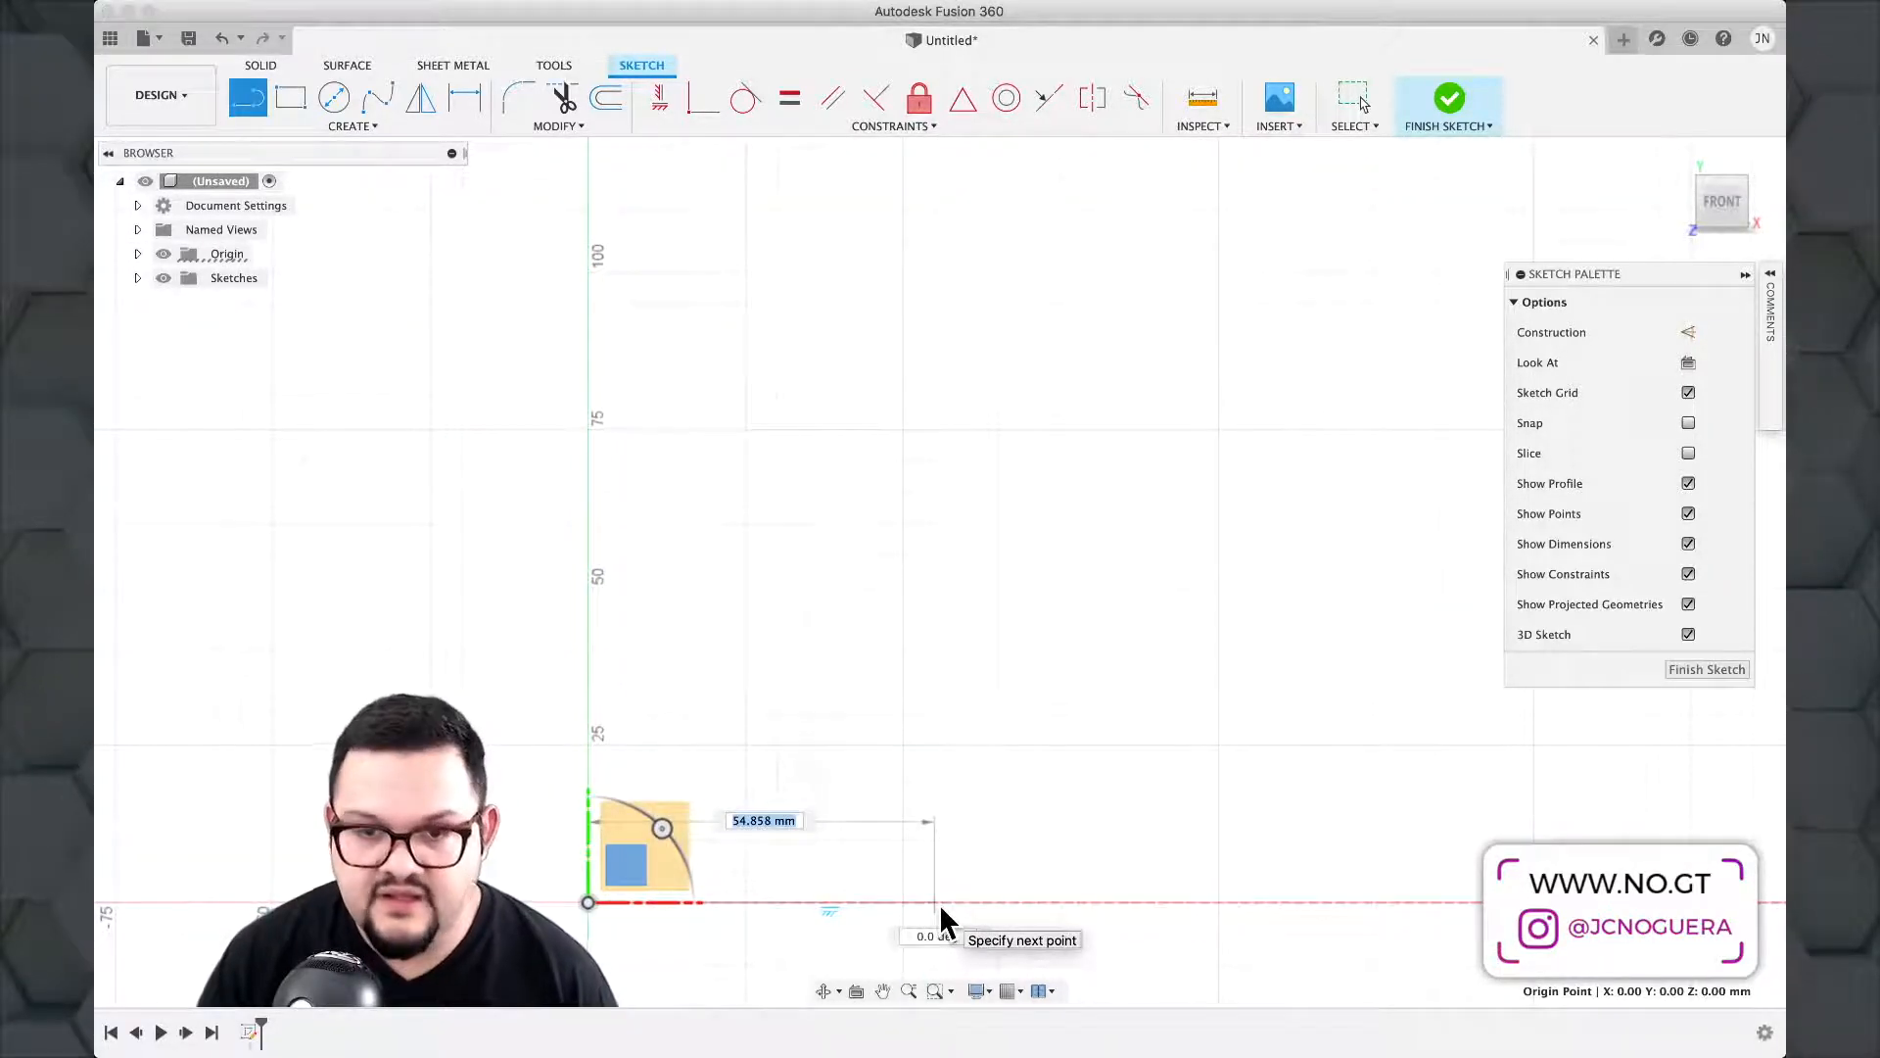
type("100")
key("Tab")
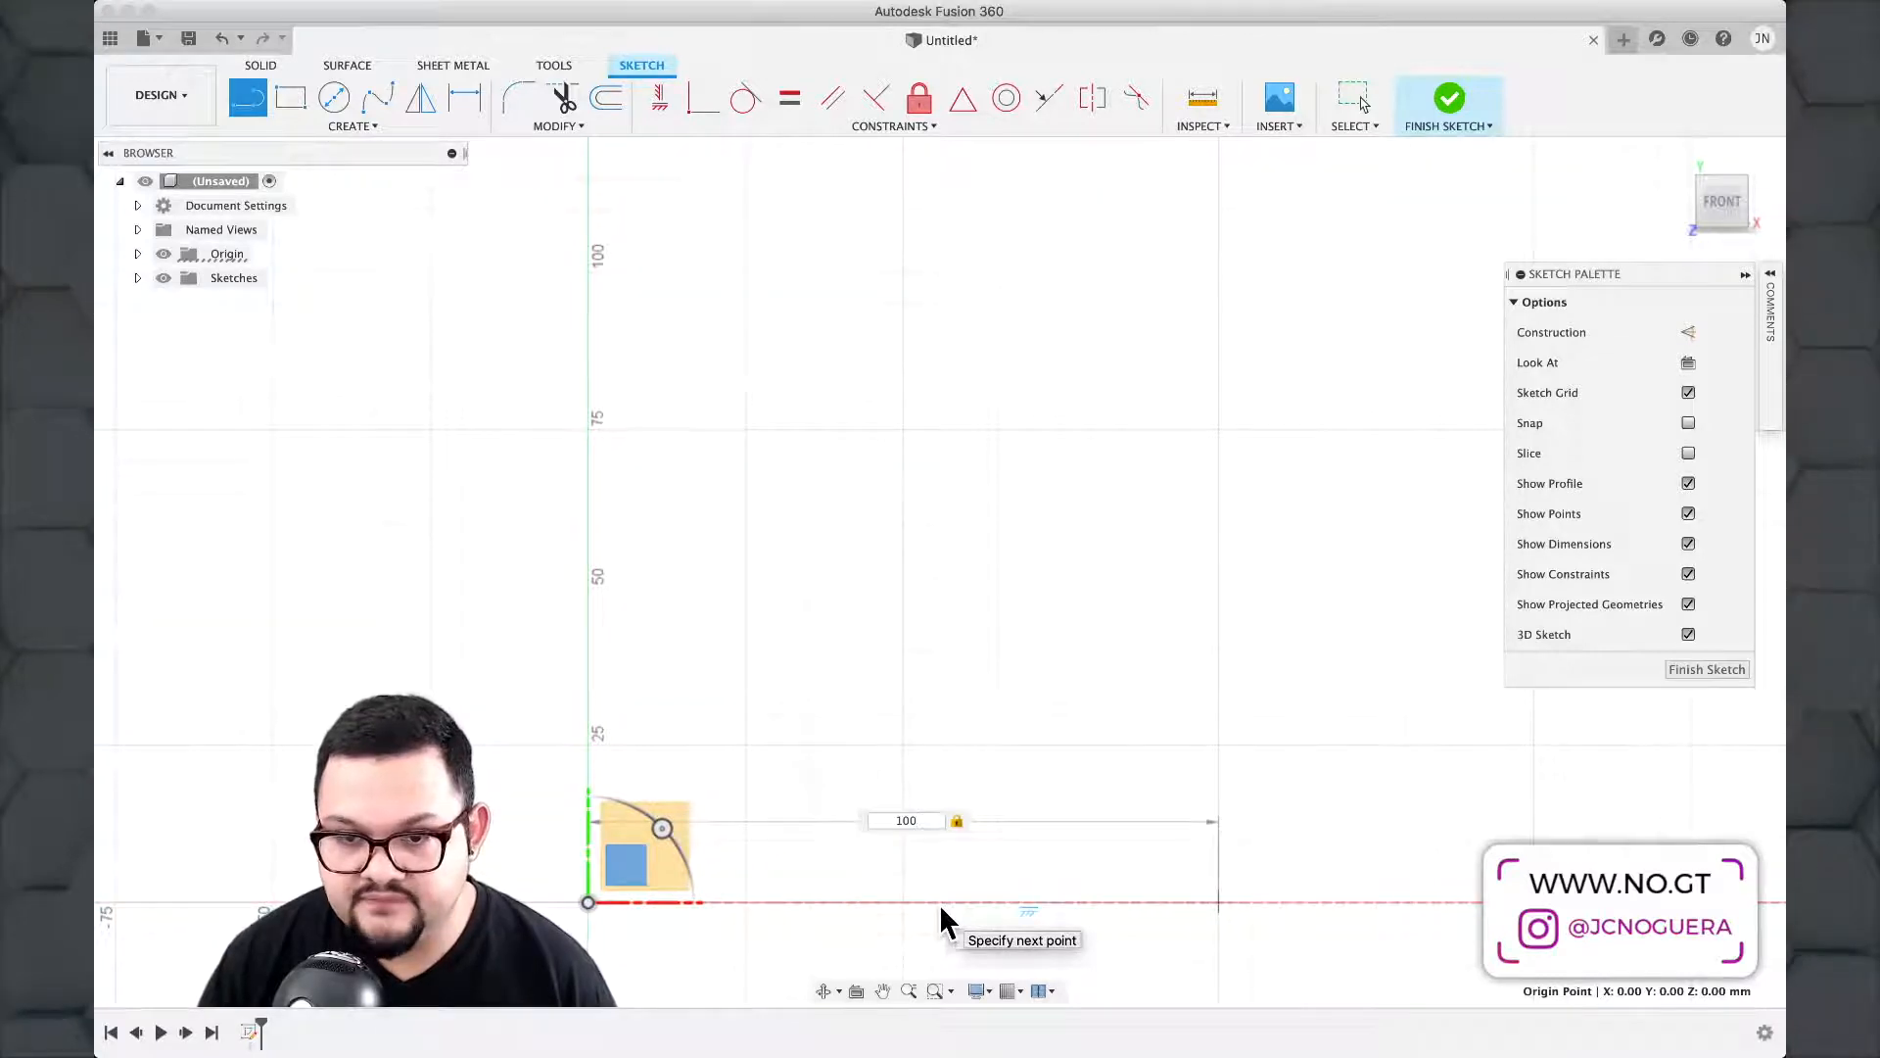
key("Return")
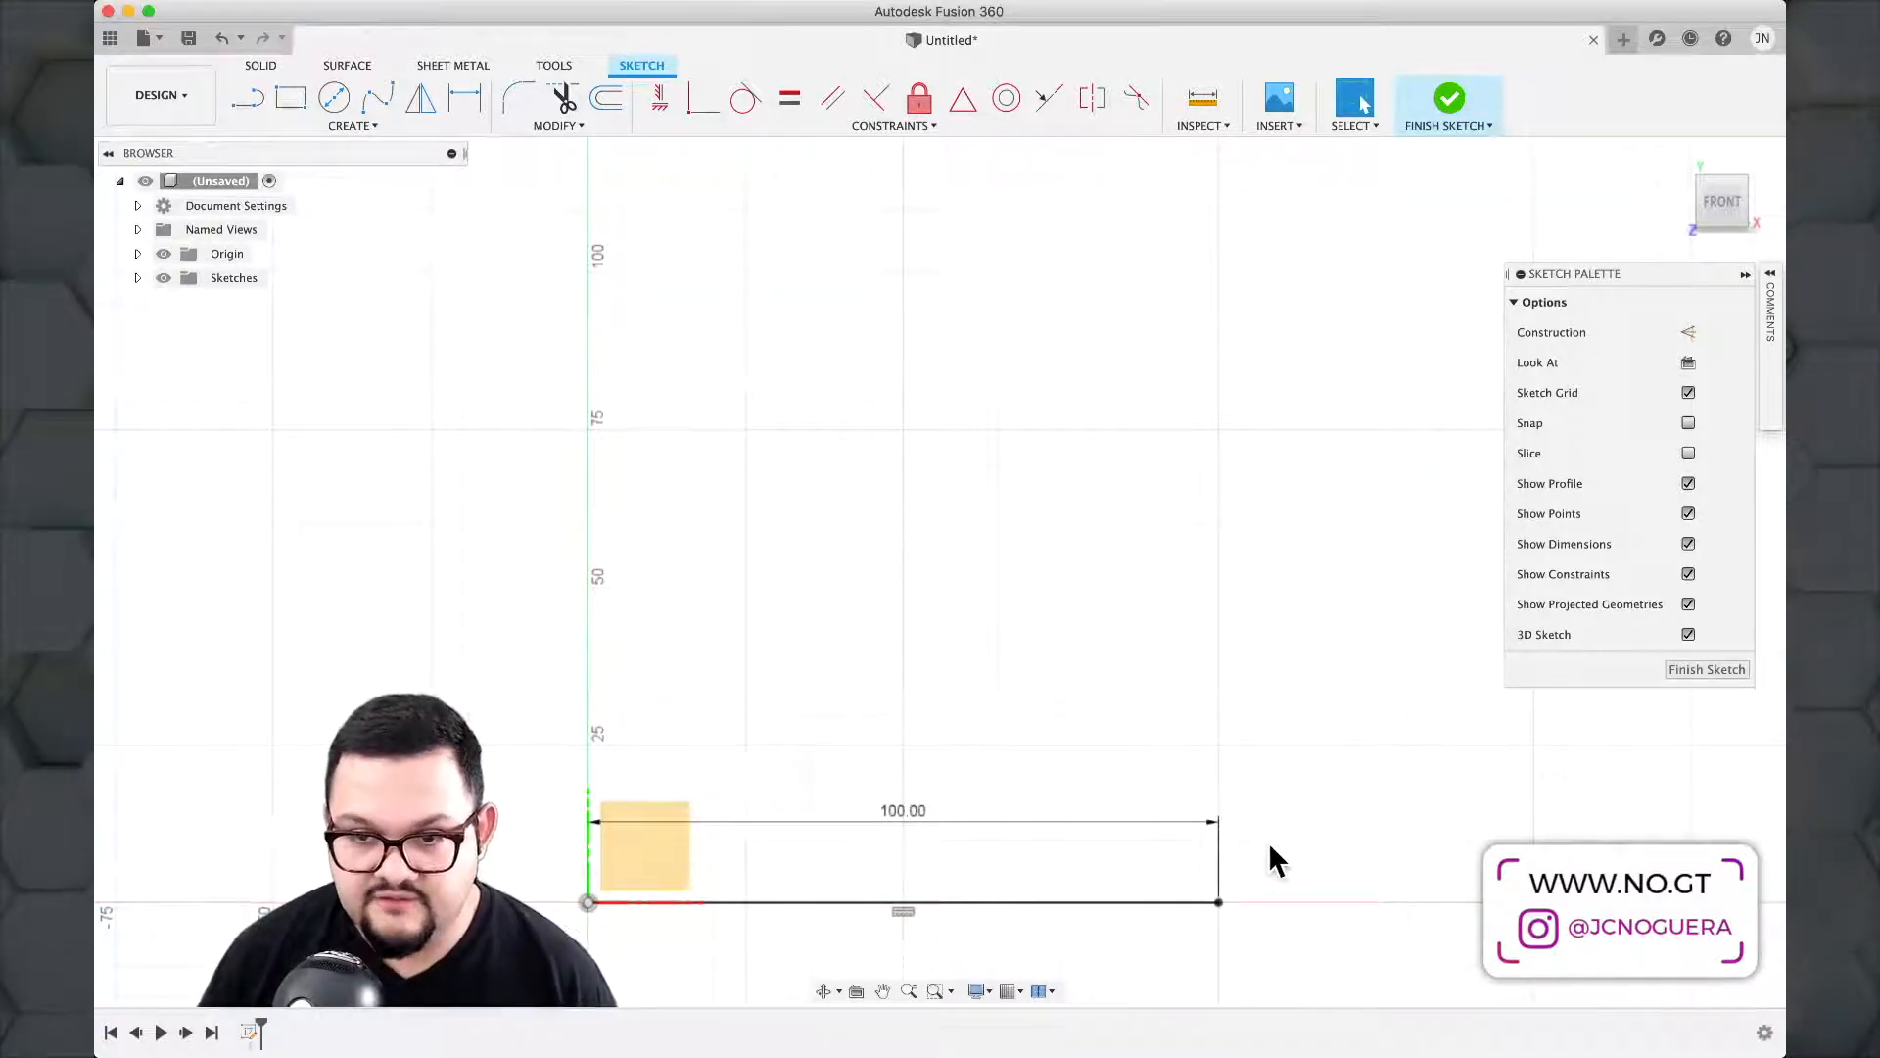
Draw an outward-slanting line from the free end of the base line, rising about 140 mm and leaning out about 30 mm.
key("l")
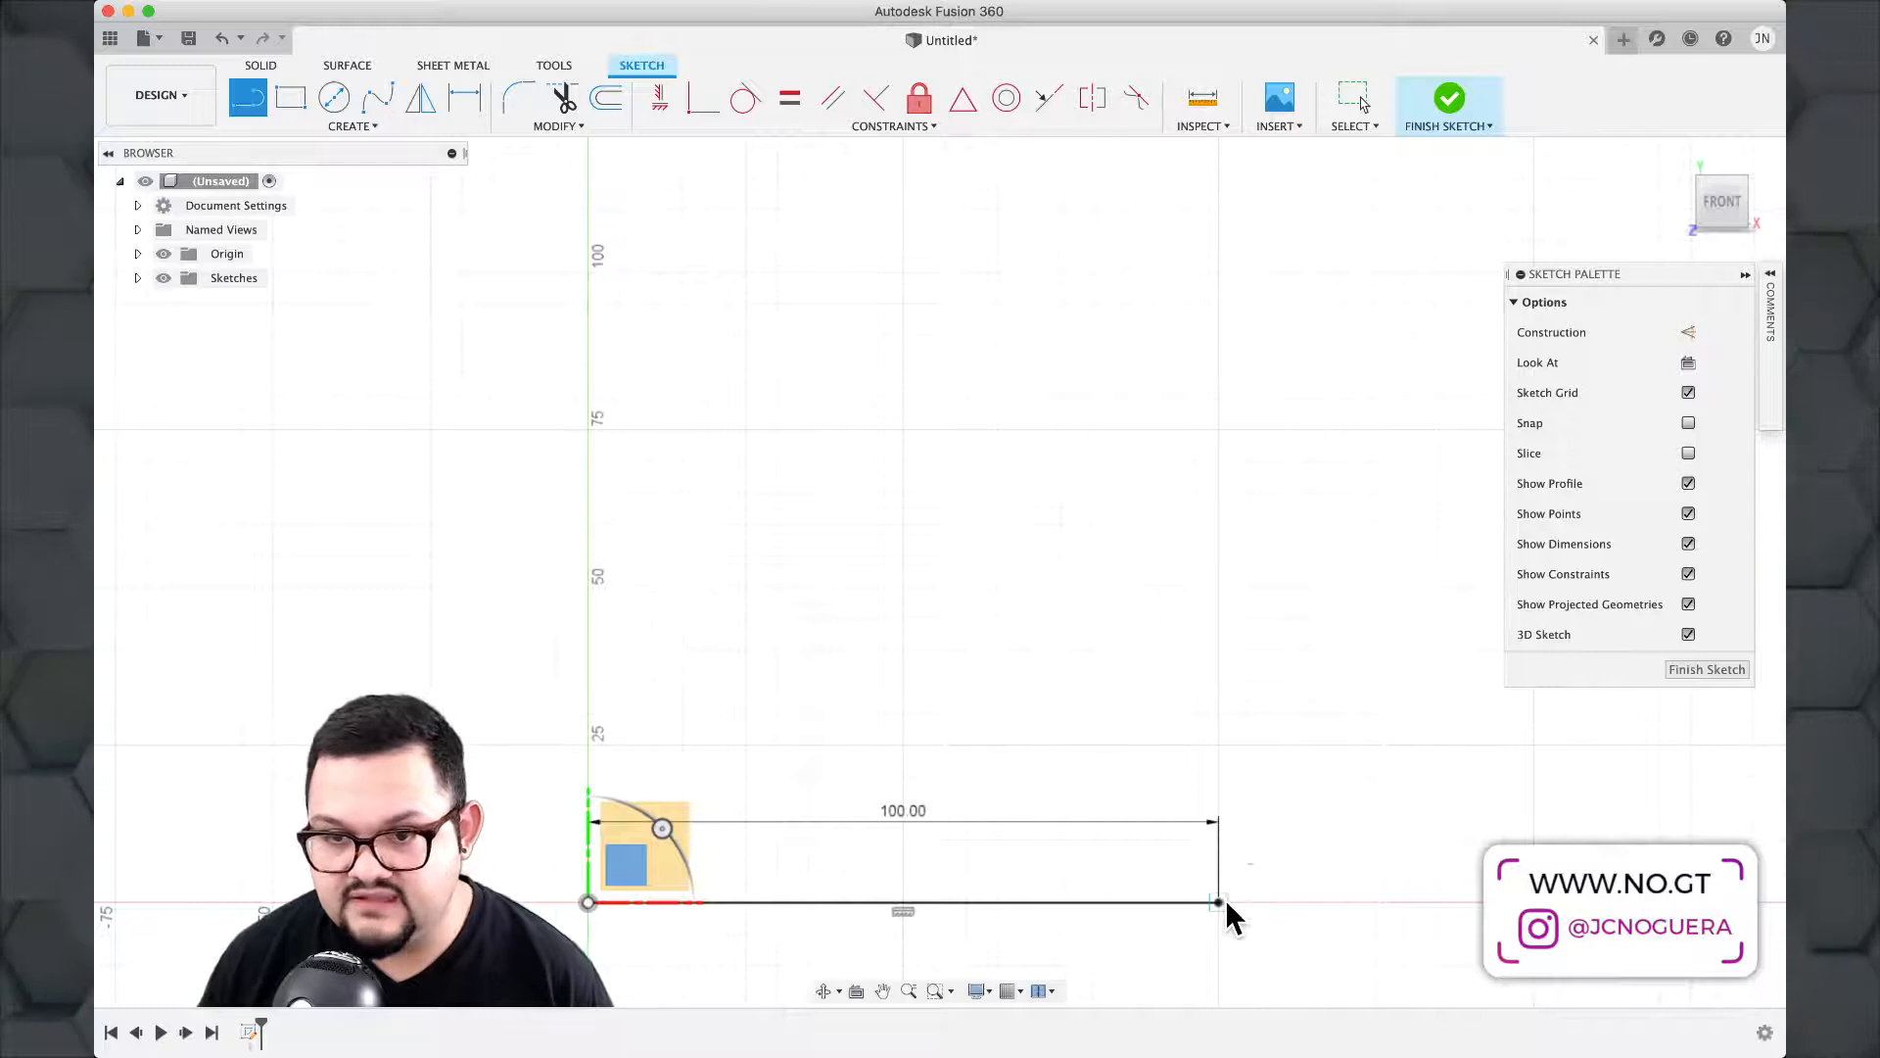
left_click(1220, 899)
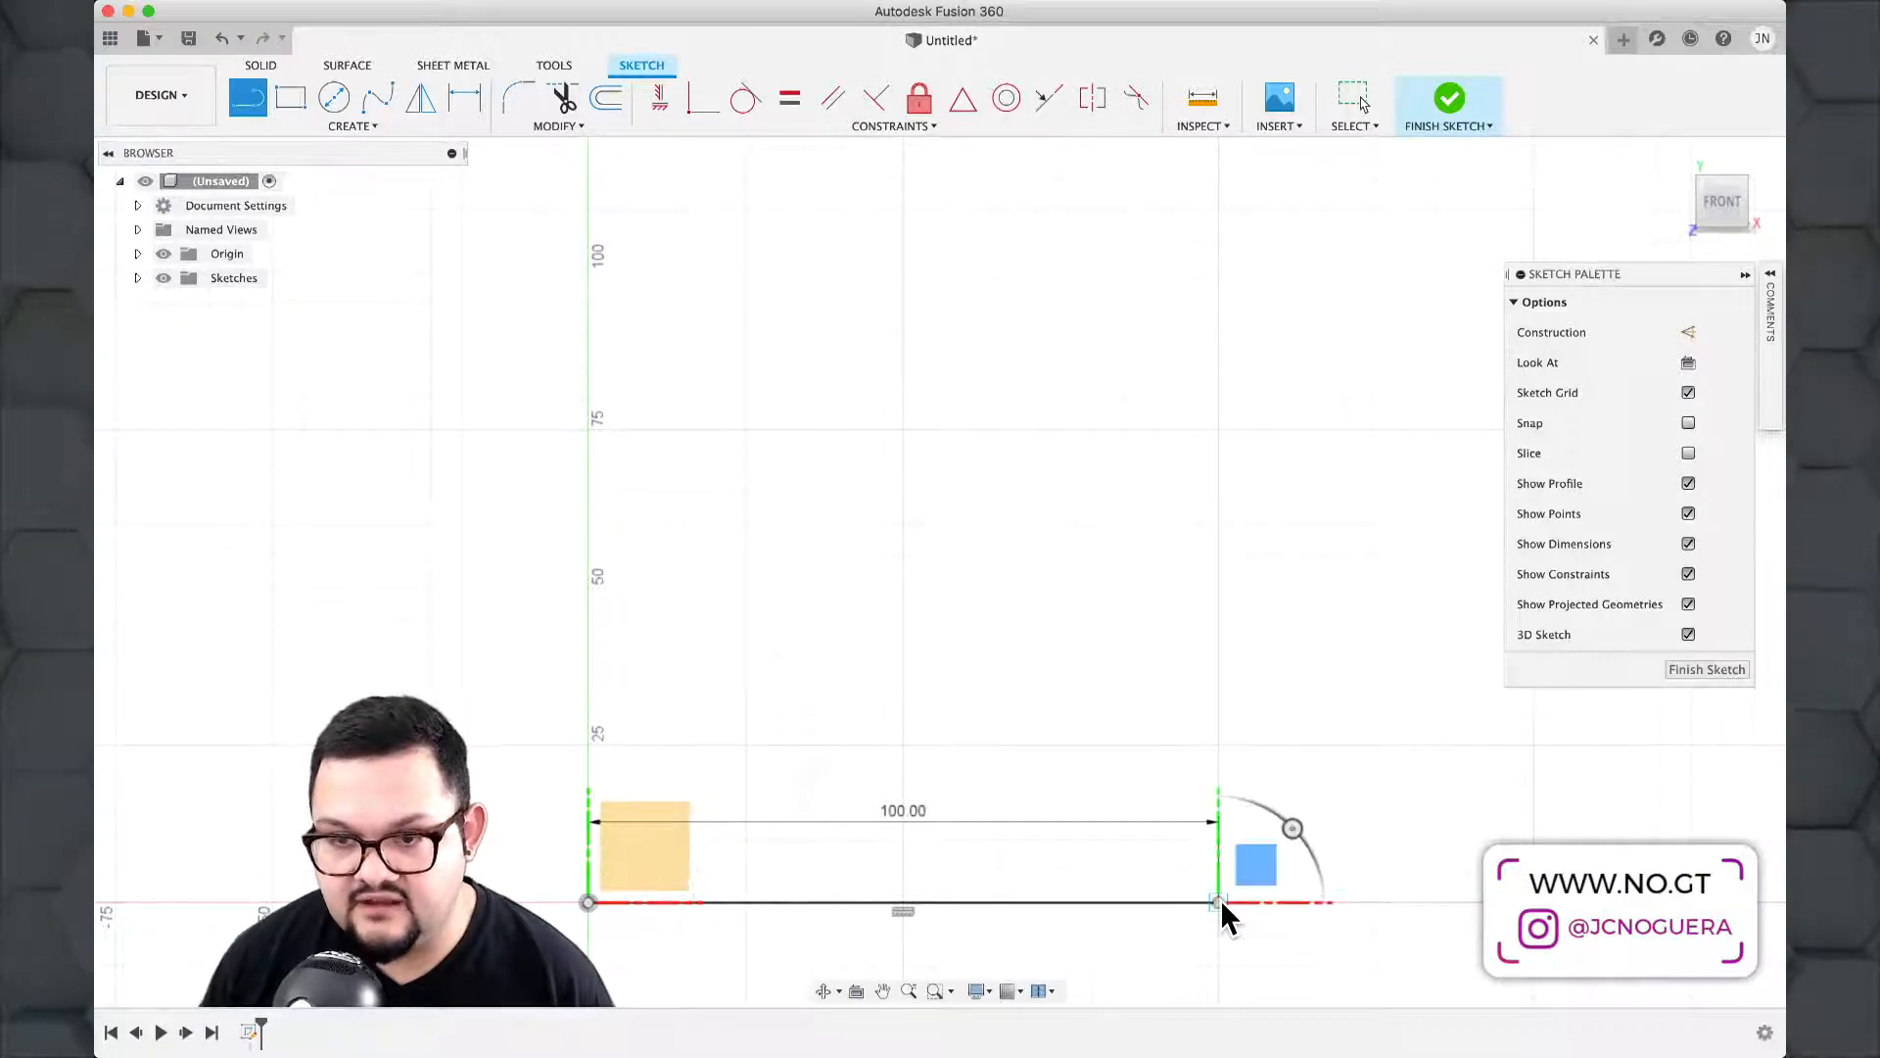
scroll(1232, 842, "down", 5)
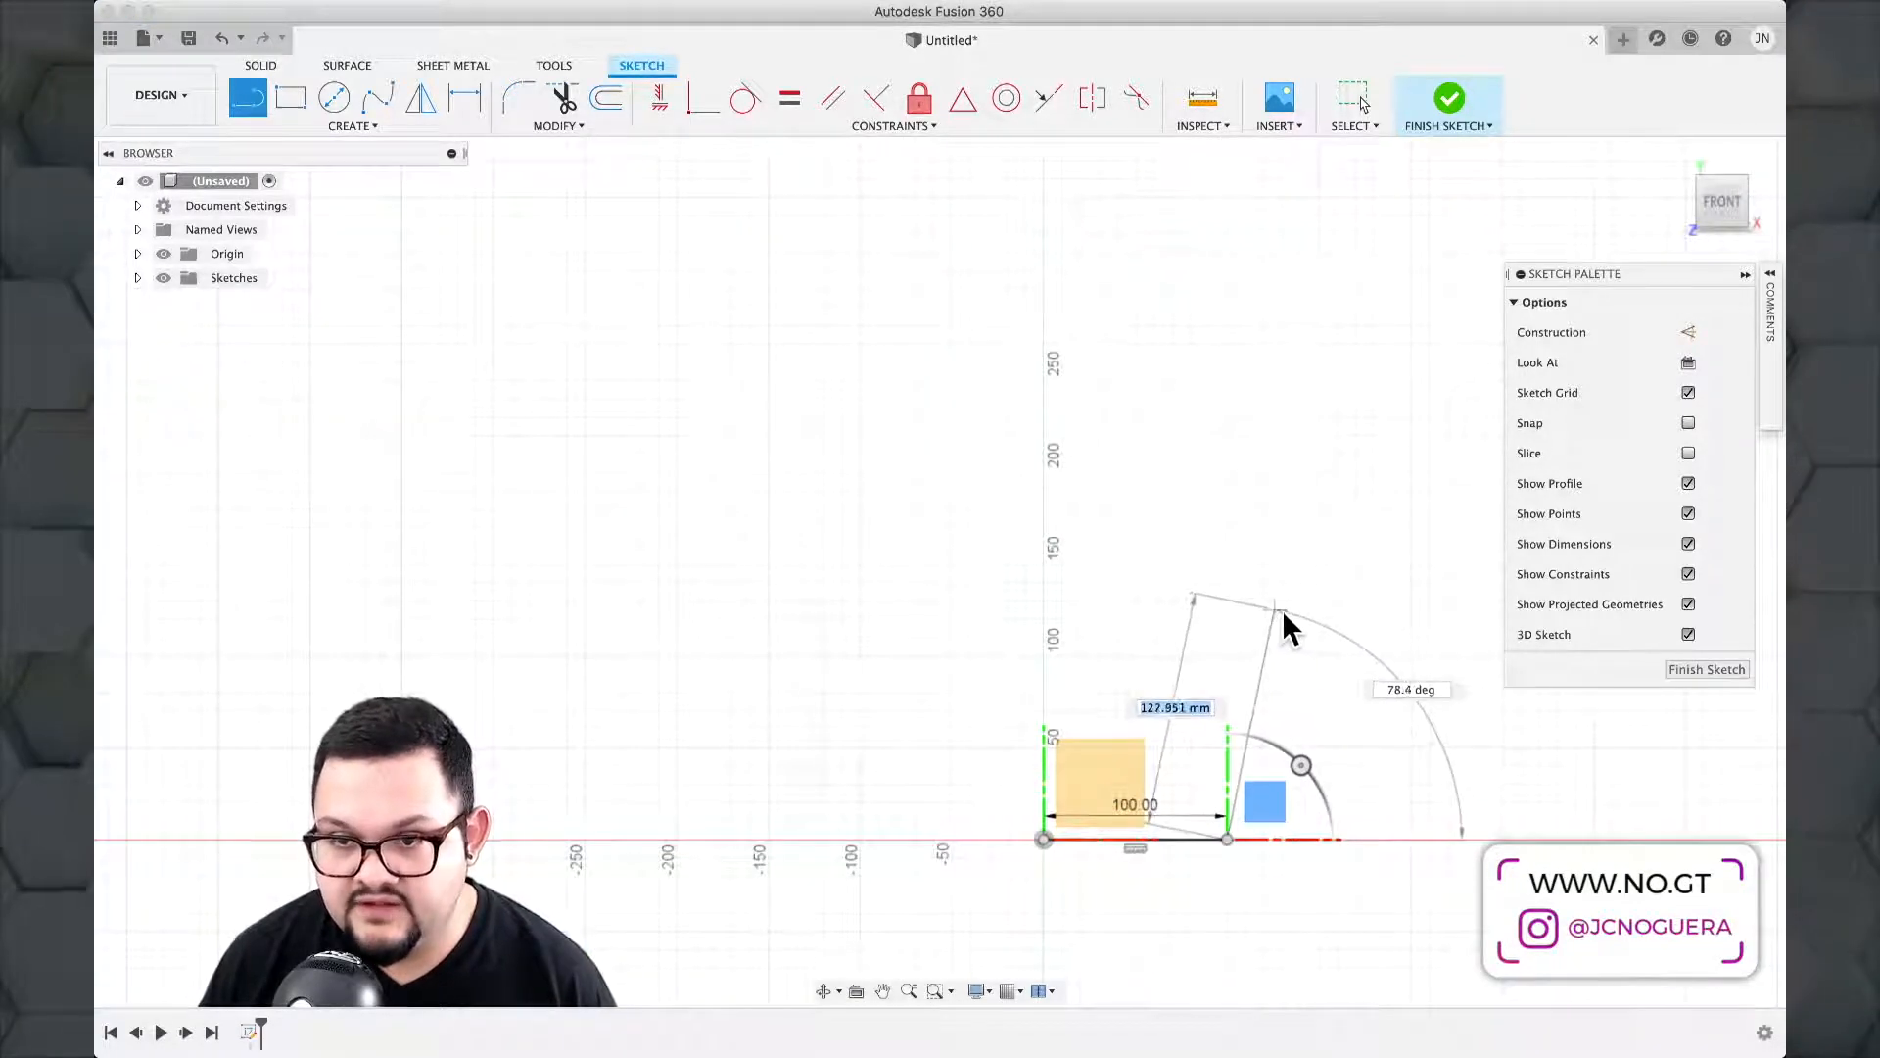
scroll(1288, 609, "up", 2)
scroll(1288, 606, "up", 5)
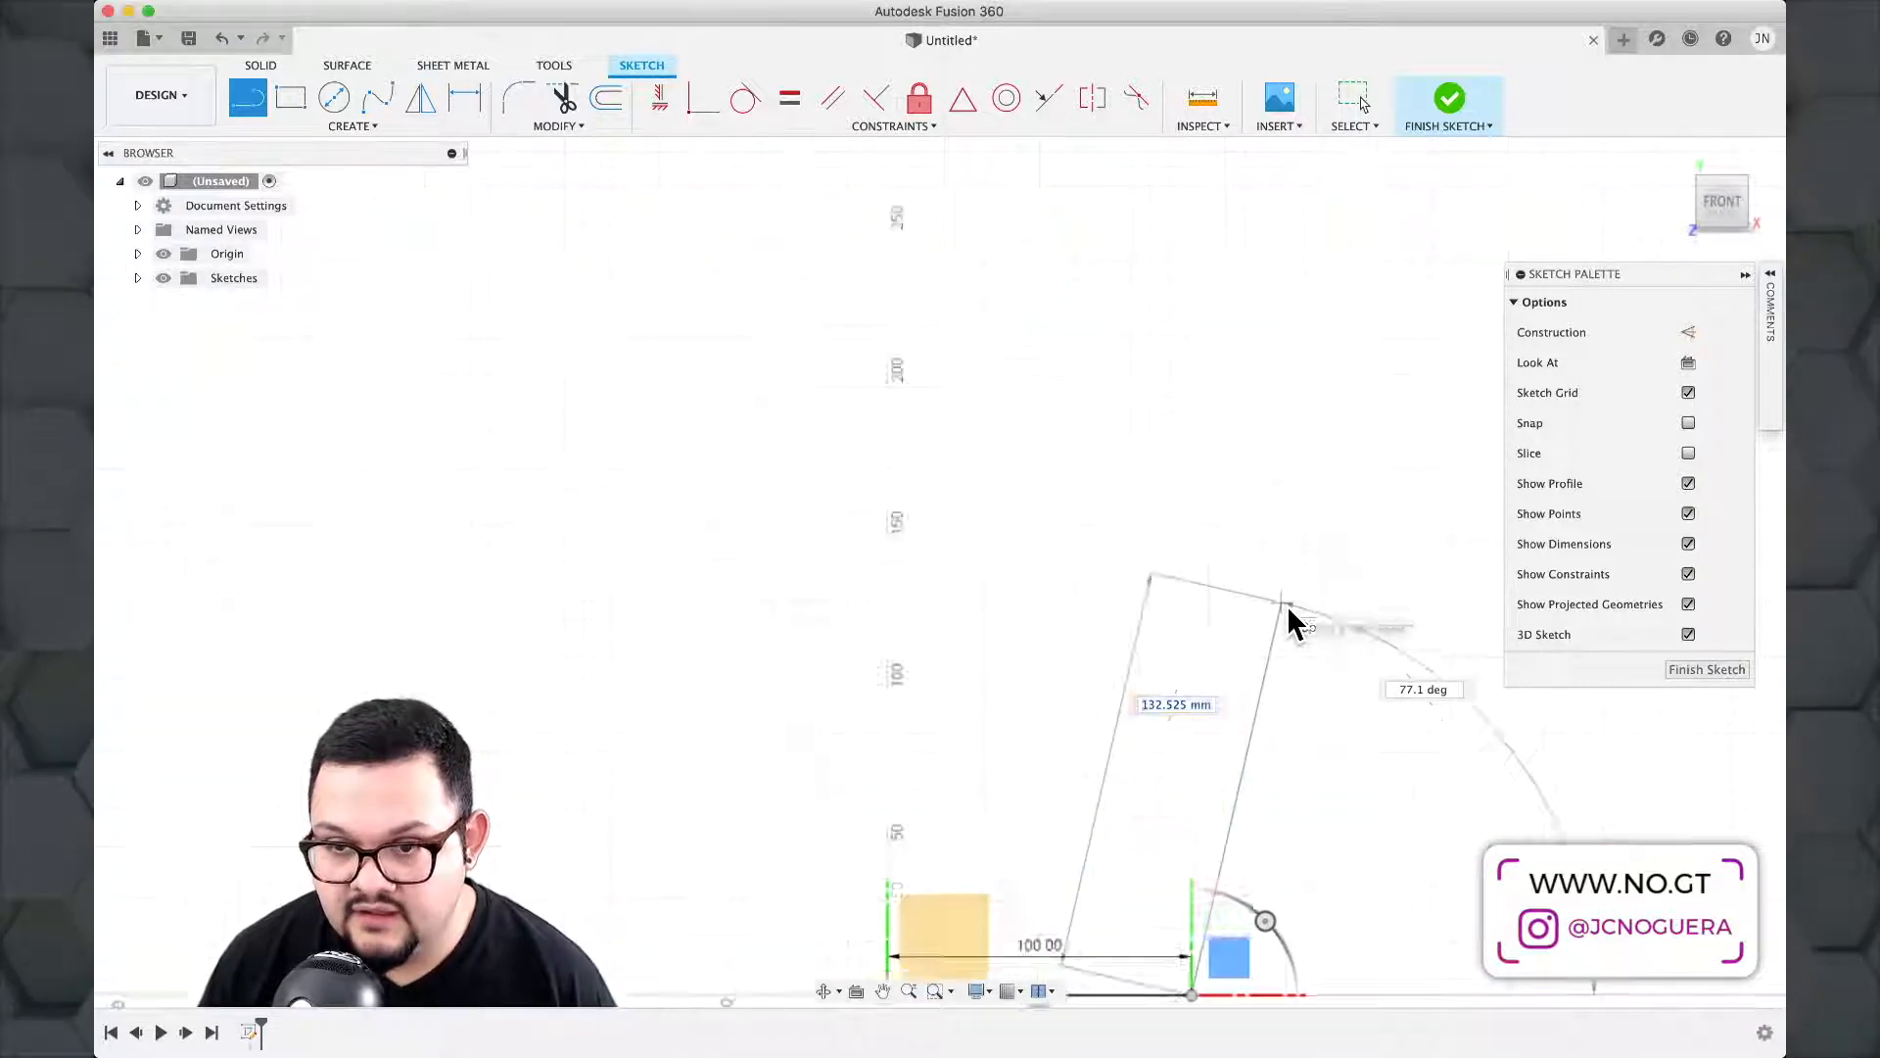
scroll(1288, 605, "down", 2)
middle_click_drag(1288, 604, 1301, 538)
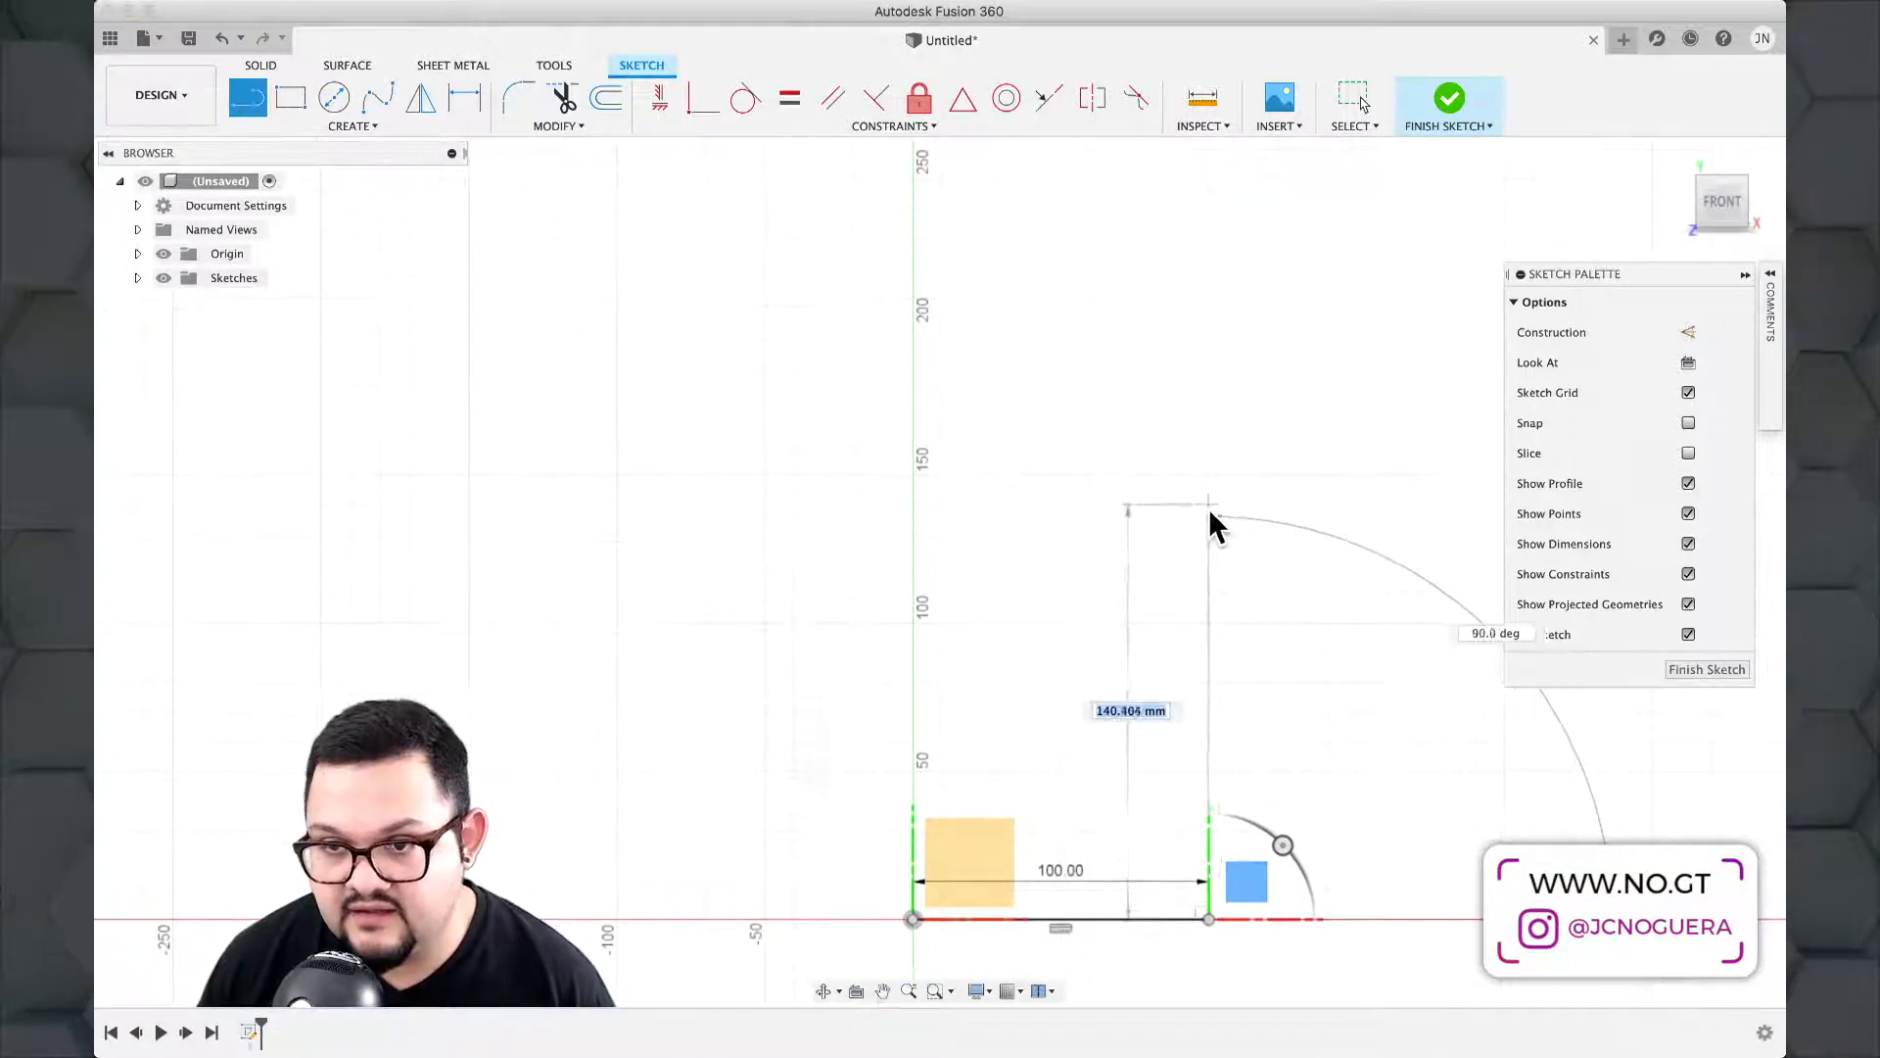
left_click(1301, 503)
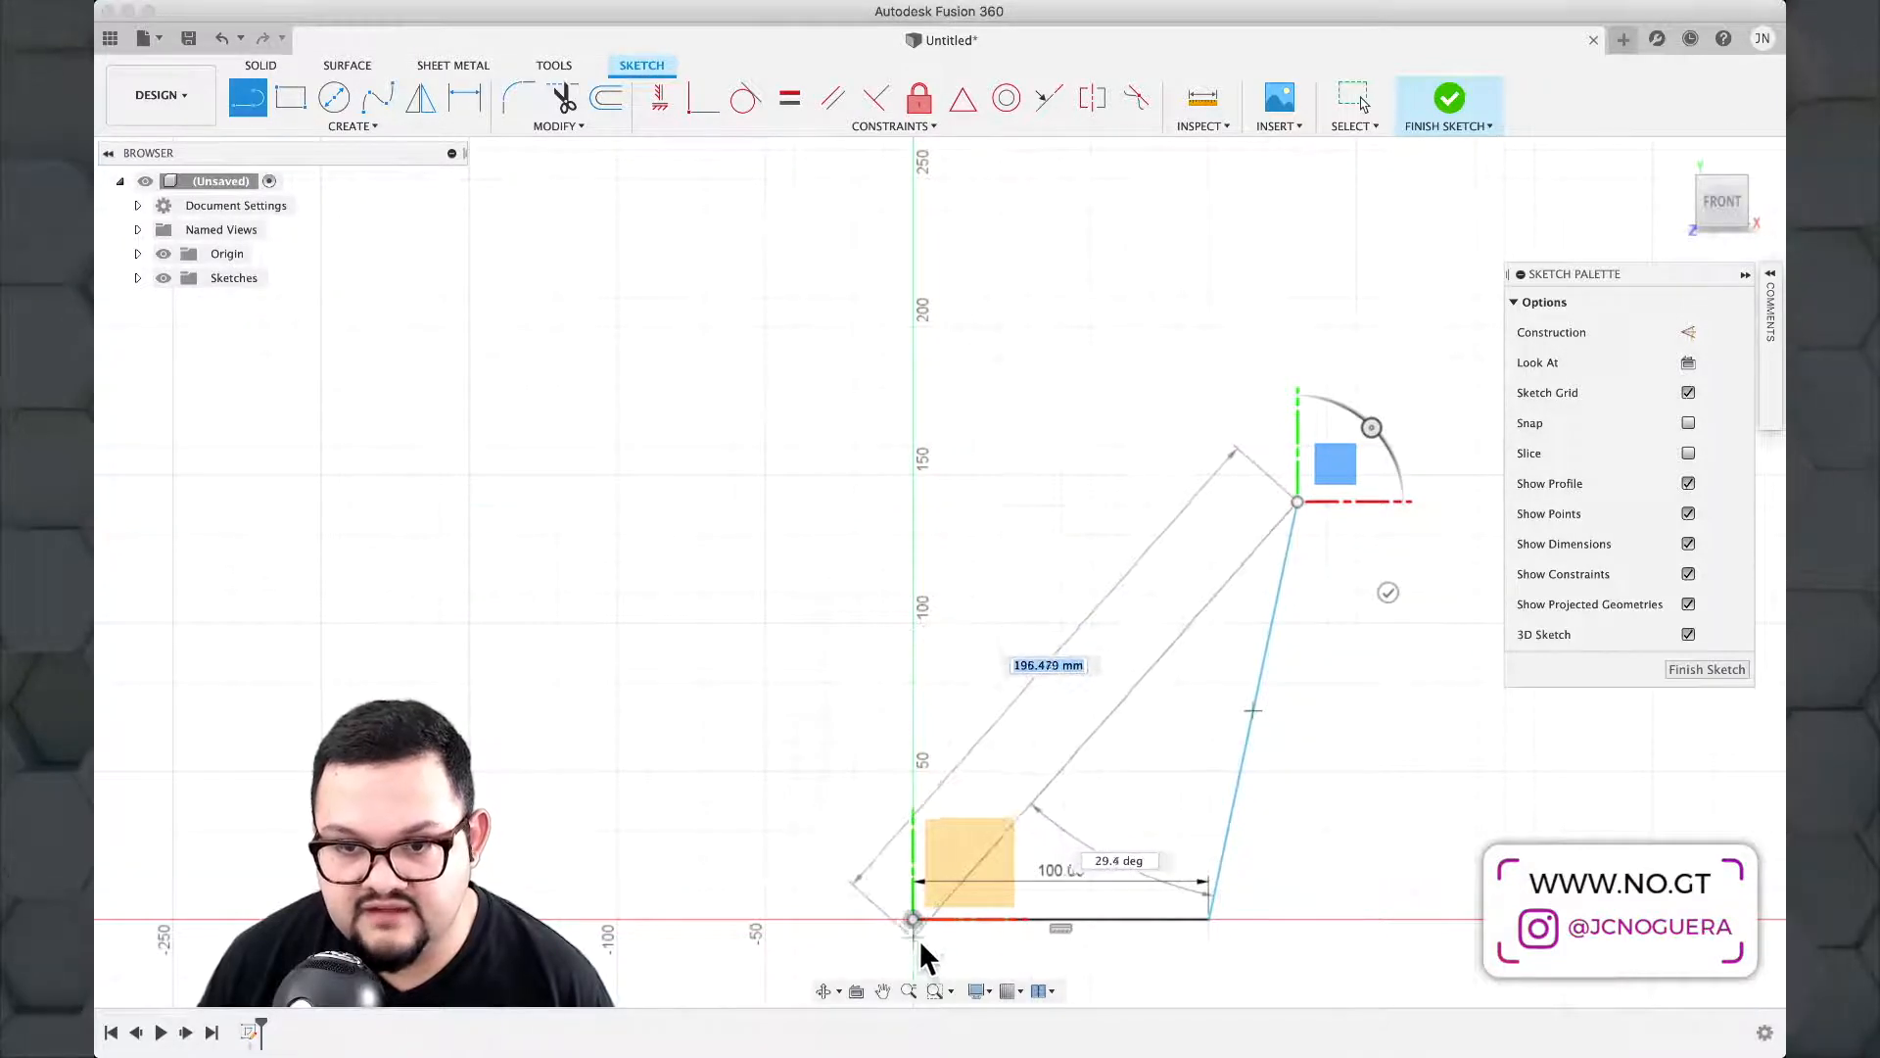
key("Escape")
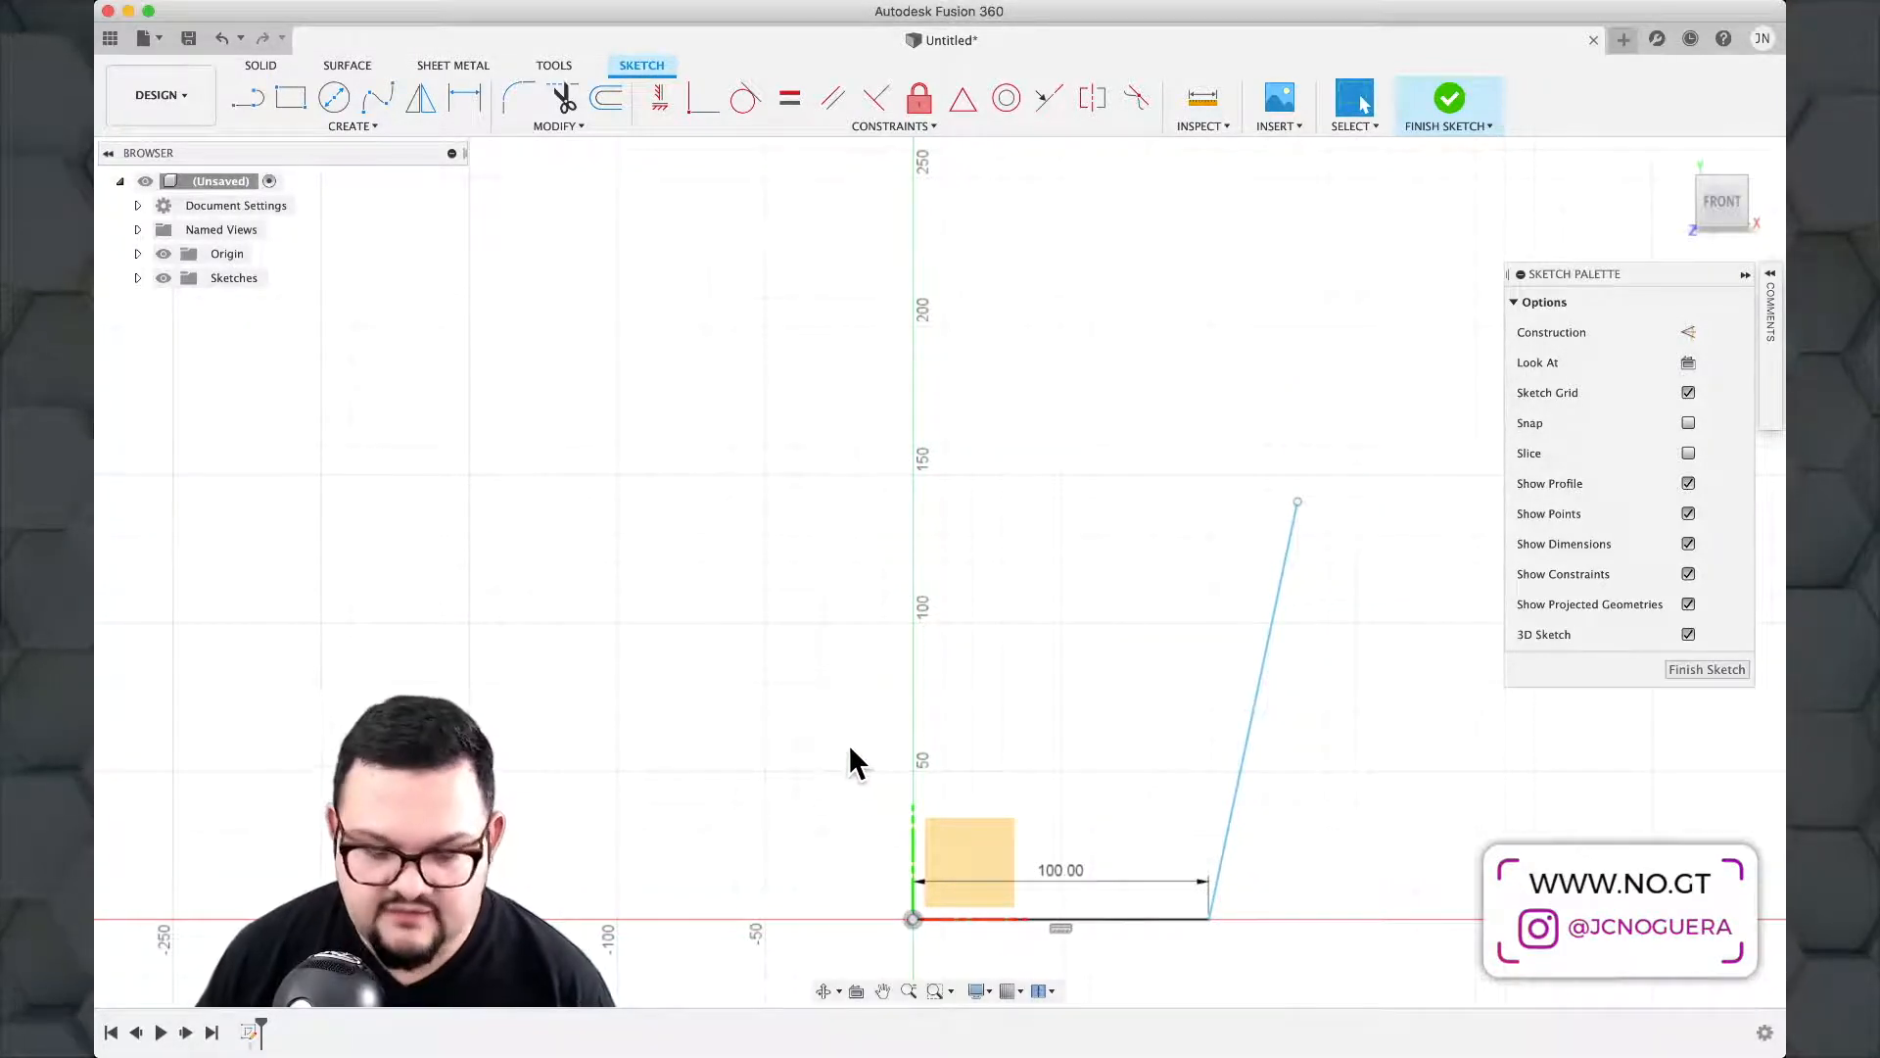
Draw a vertical line about 194 mm long from the origin up along the Y axis.
key("l")
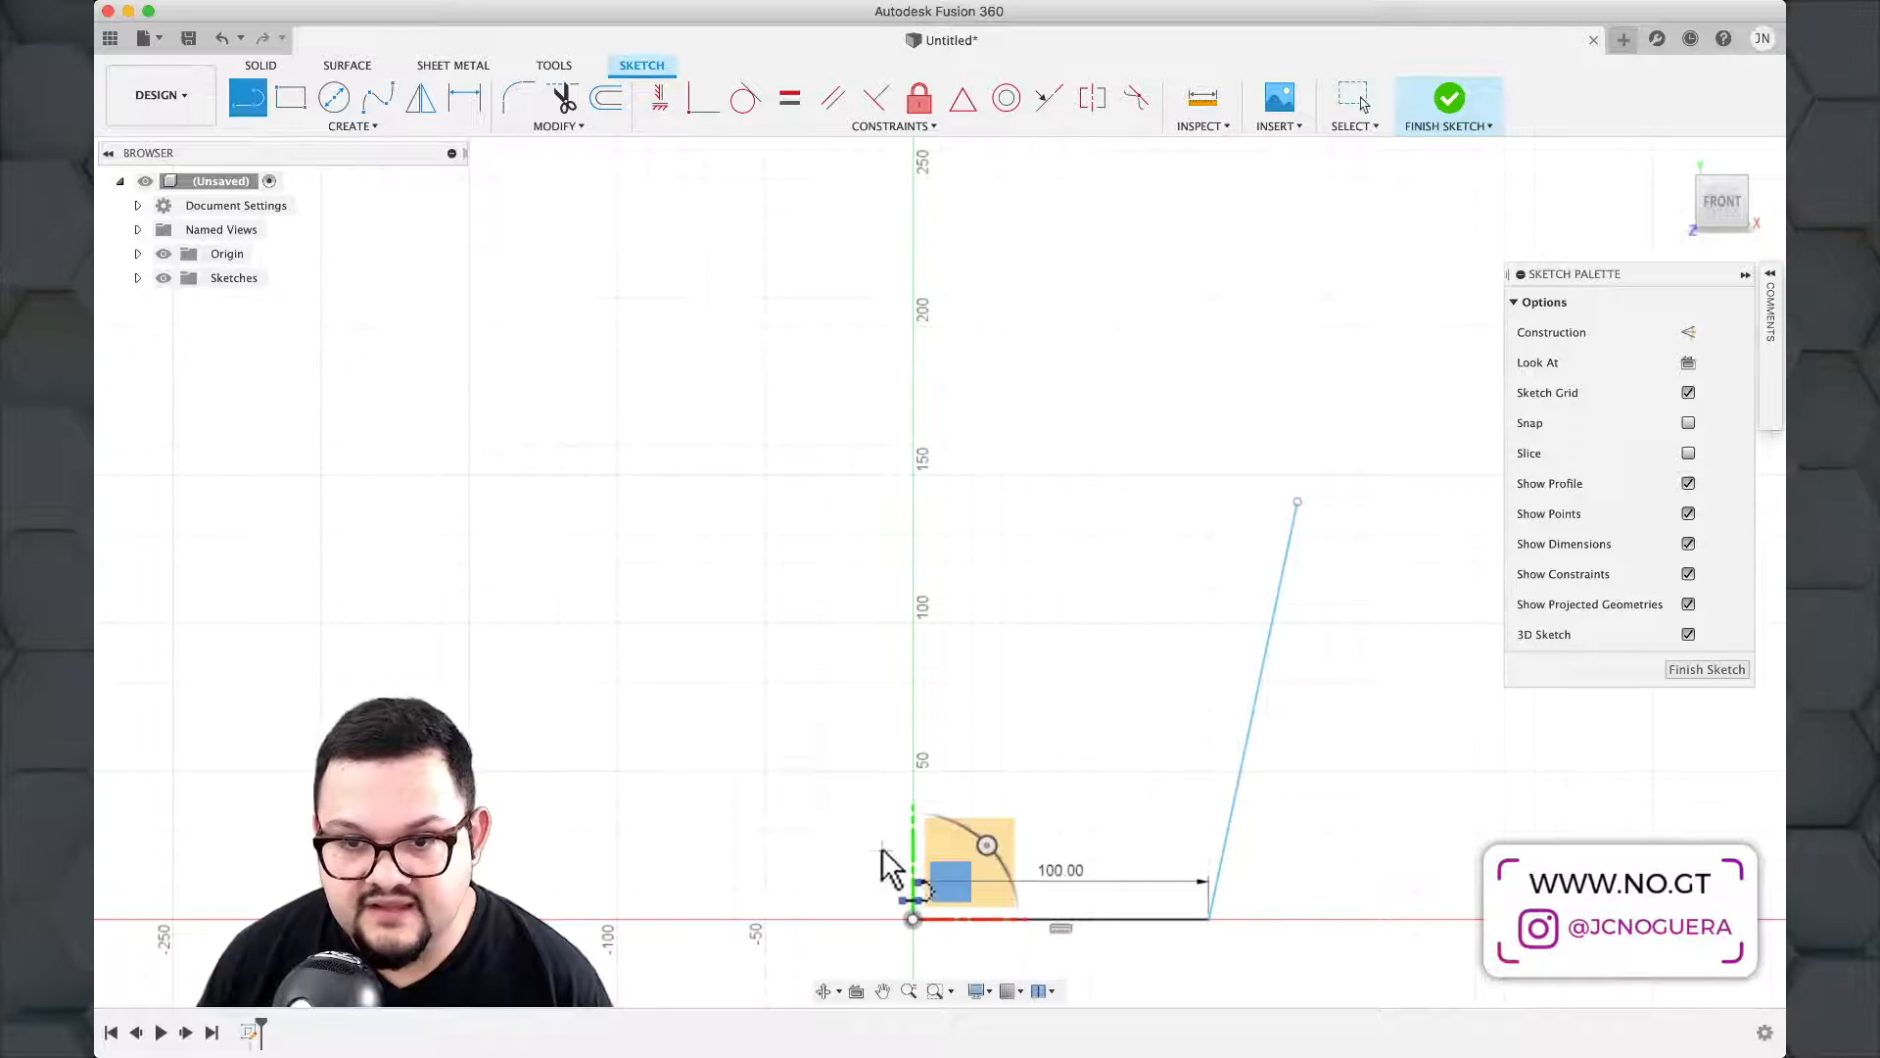
left_click(912, 918)
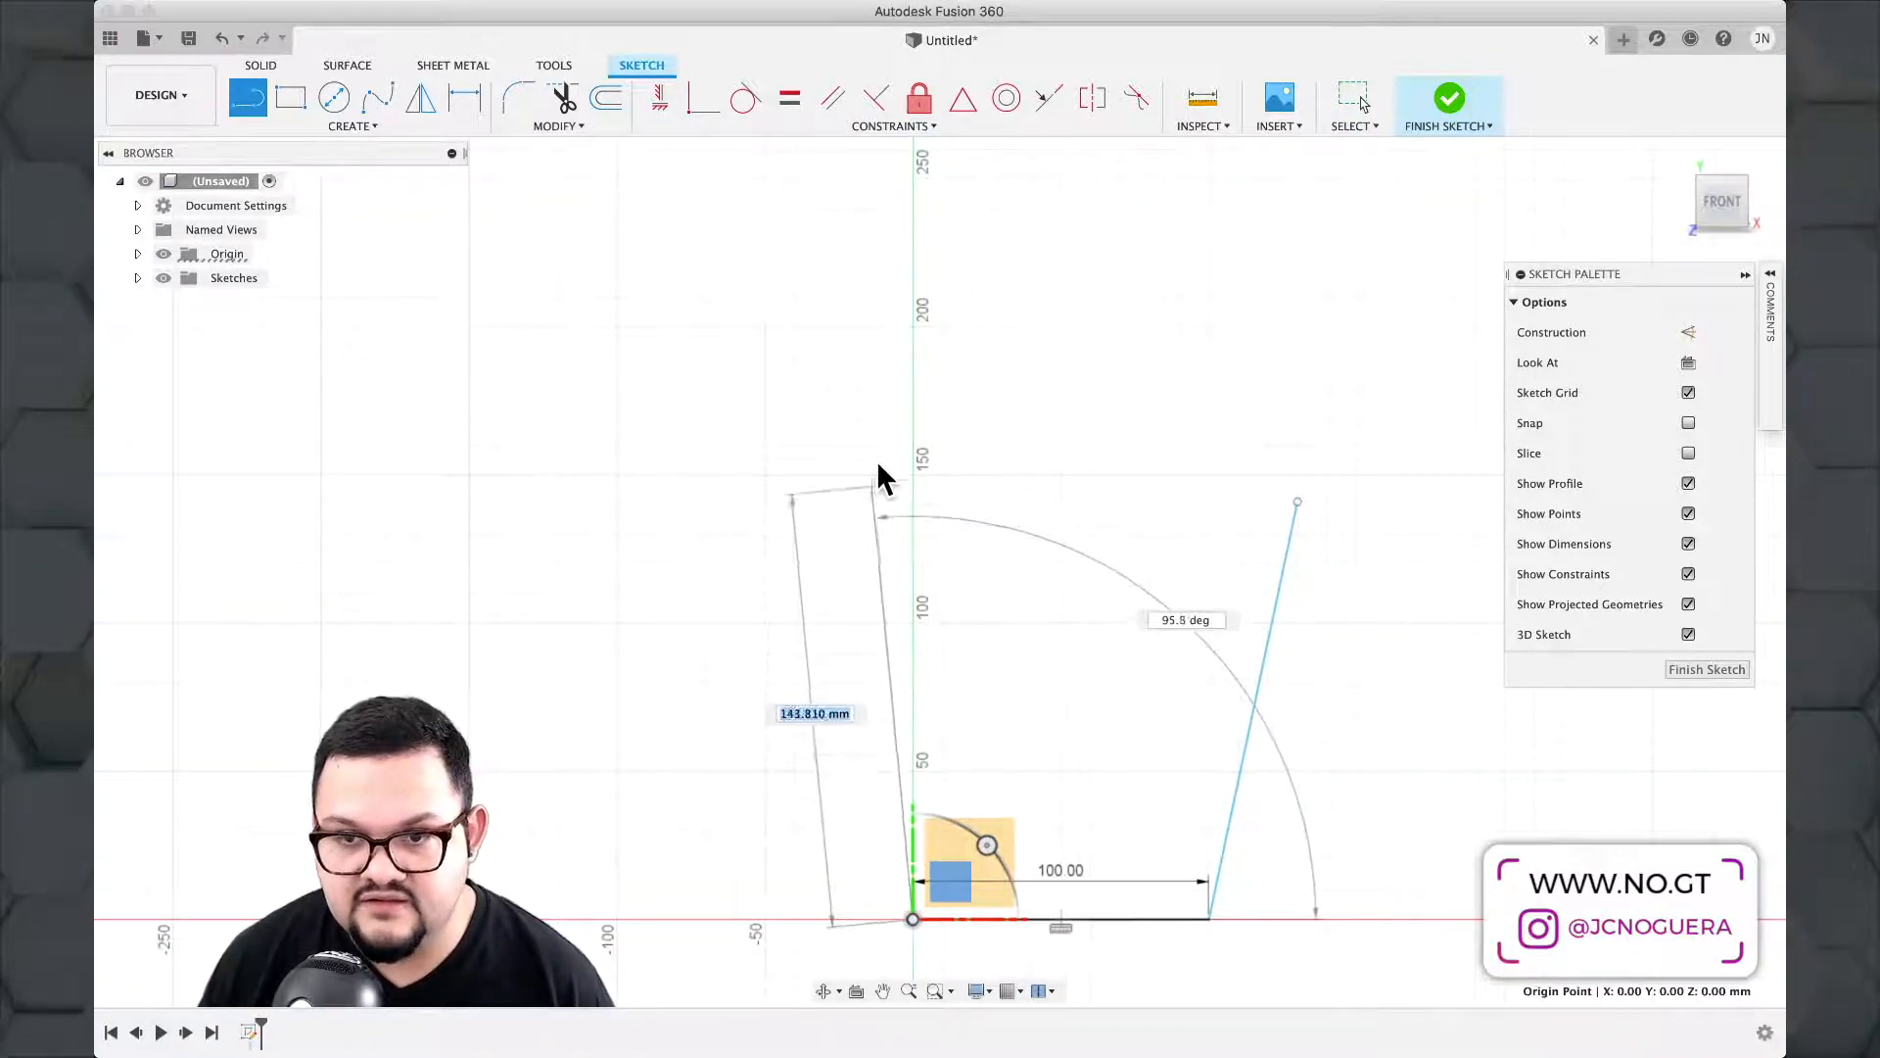
left_click(912, 346)
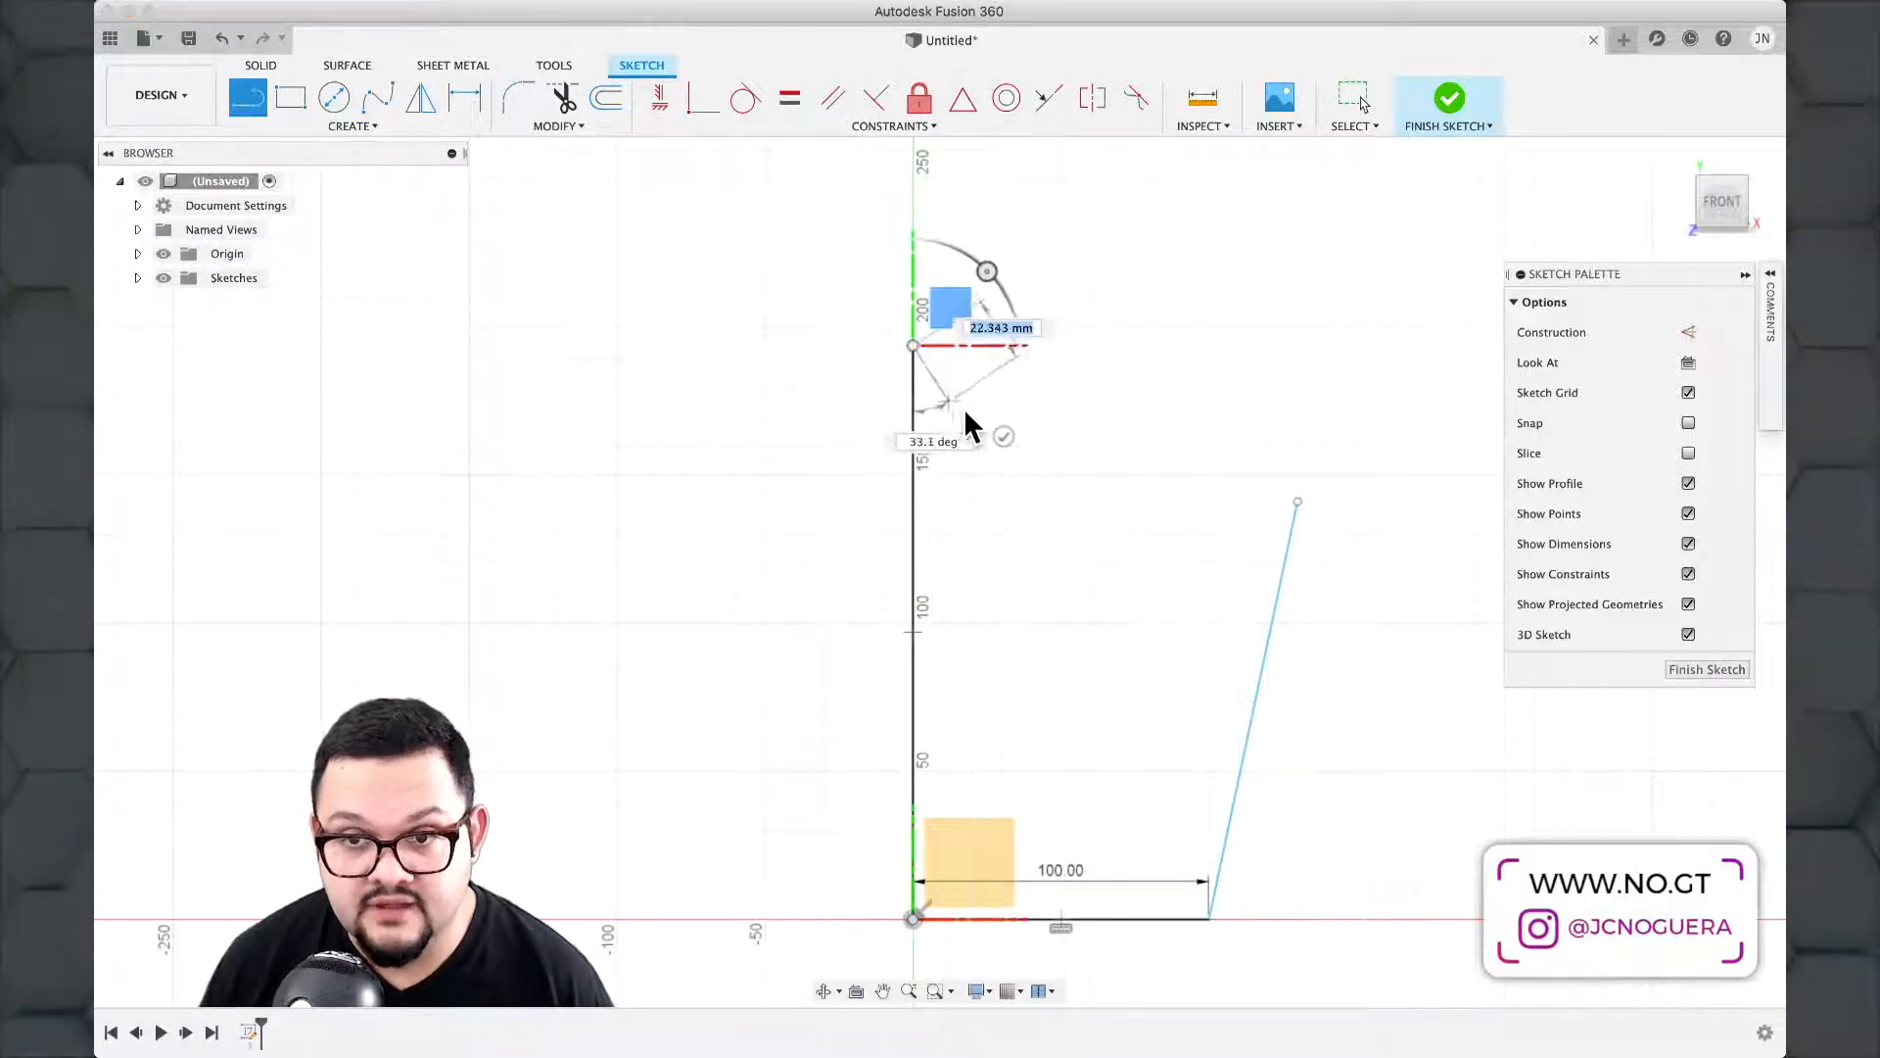
key("Escape")
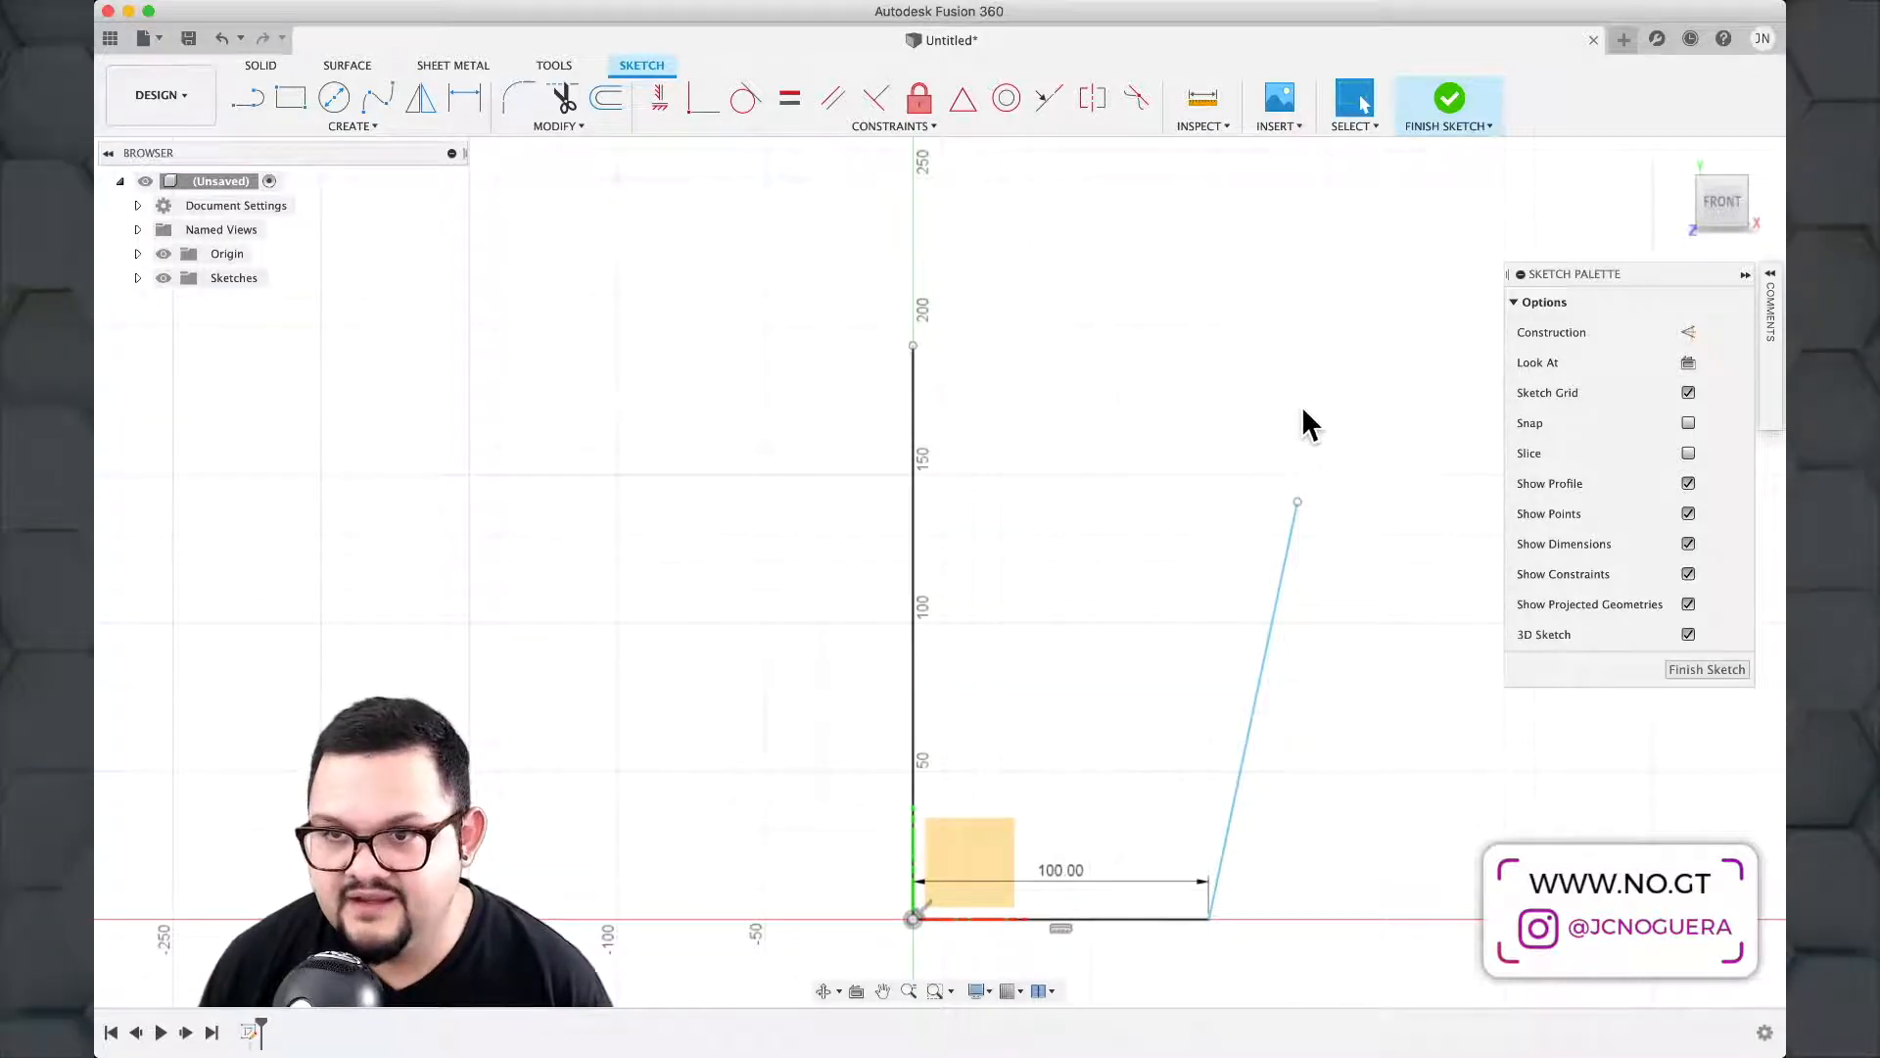
Draw a horizontal line from the upper end of the slanted line, crossing the vertical line and extending about 15 mm past it.
key("l")
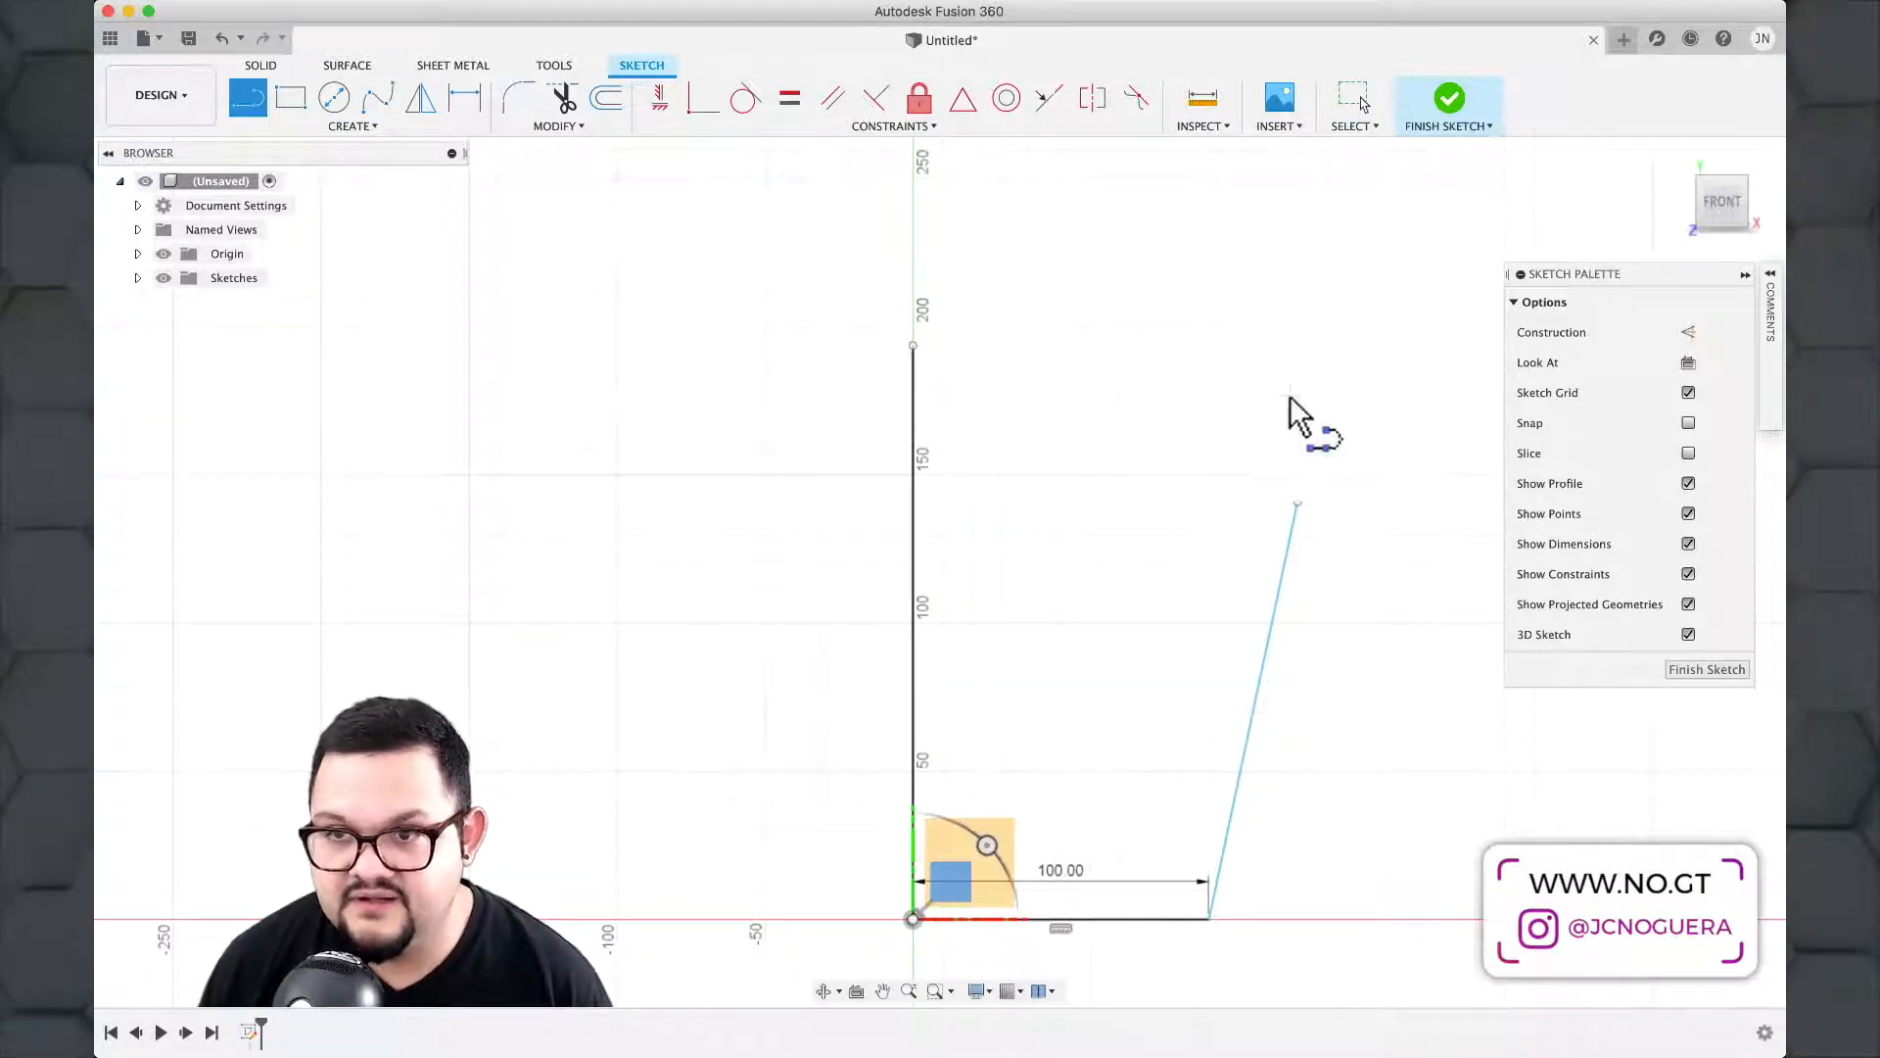
left_click(1298, 502)
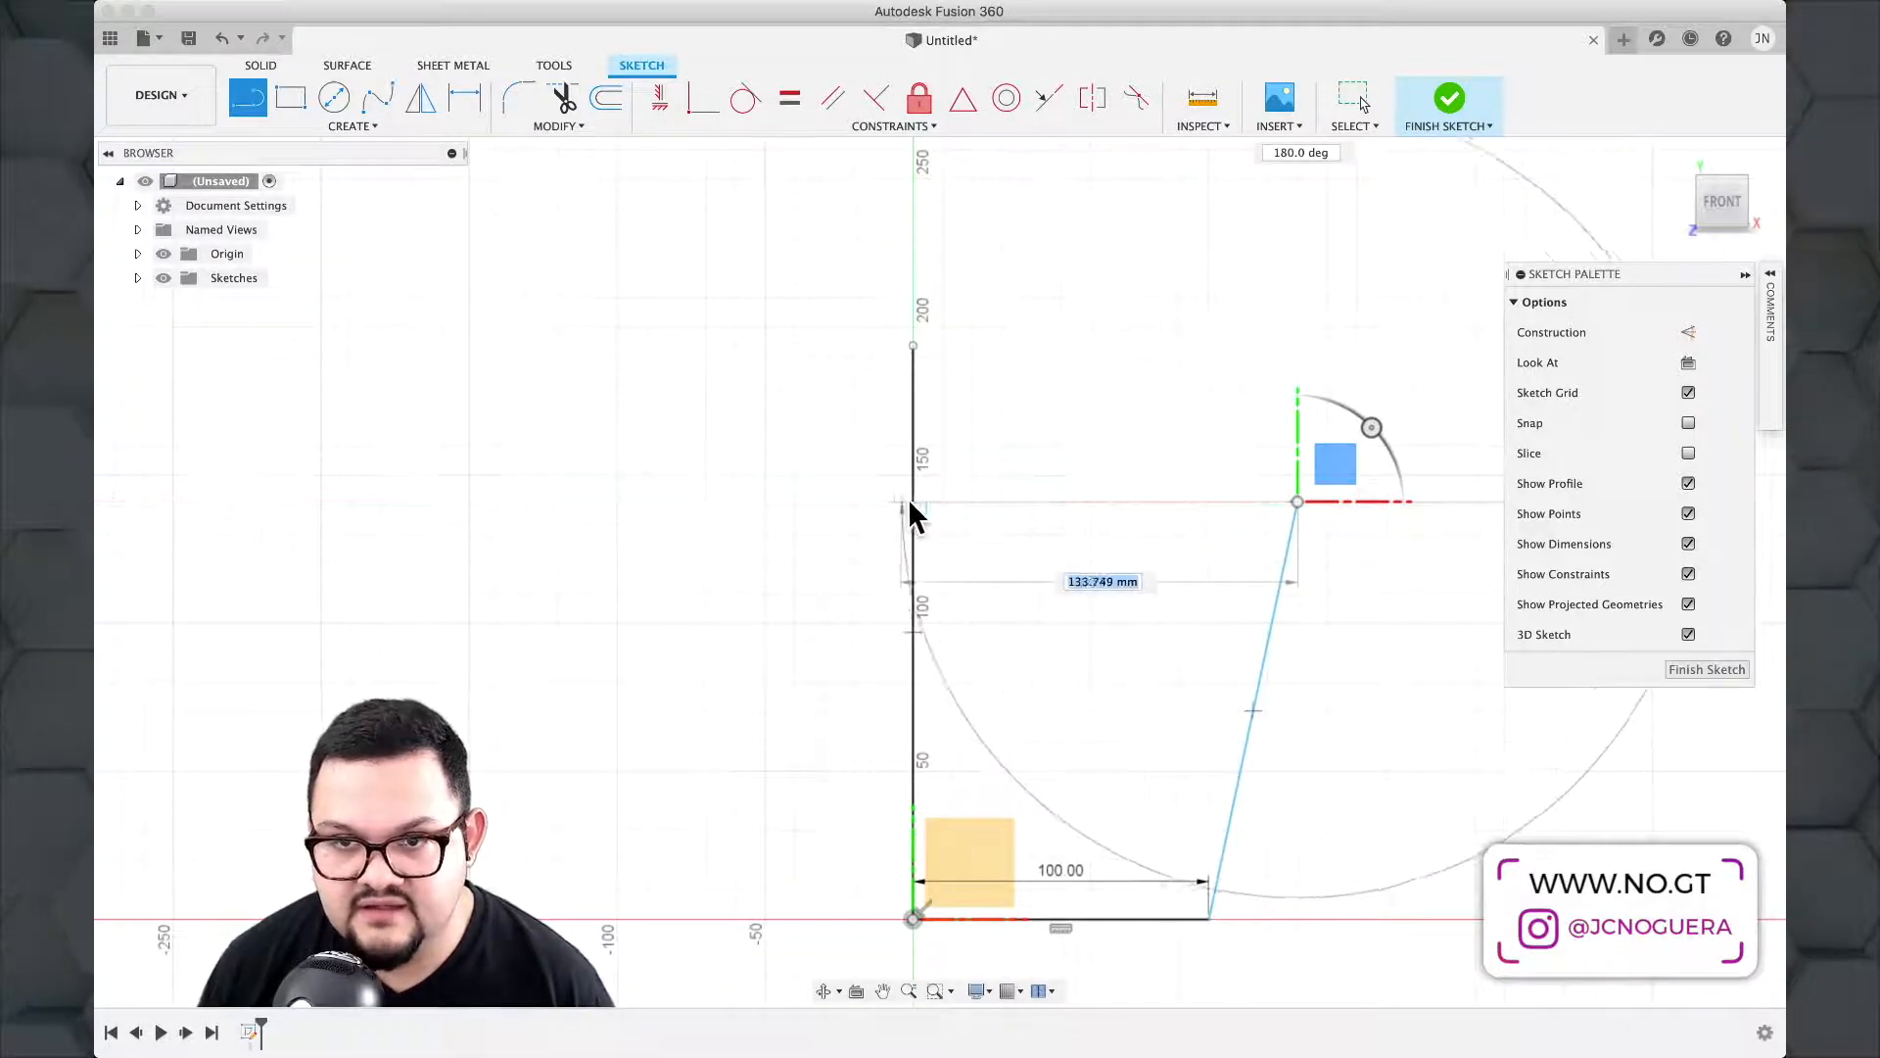
scroll(912, 499, "down", 2)
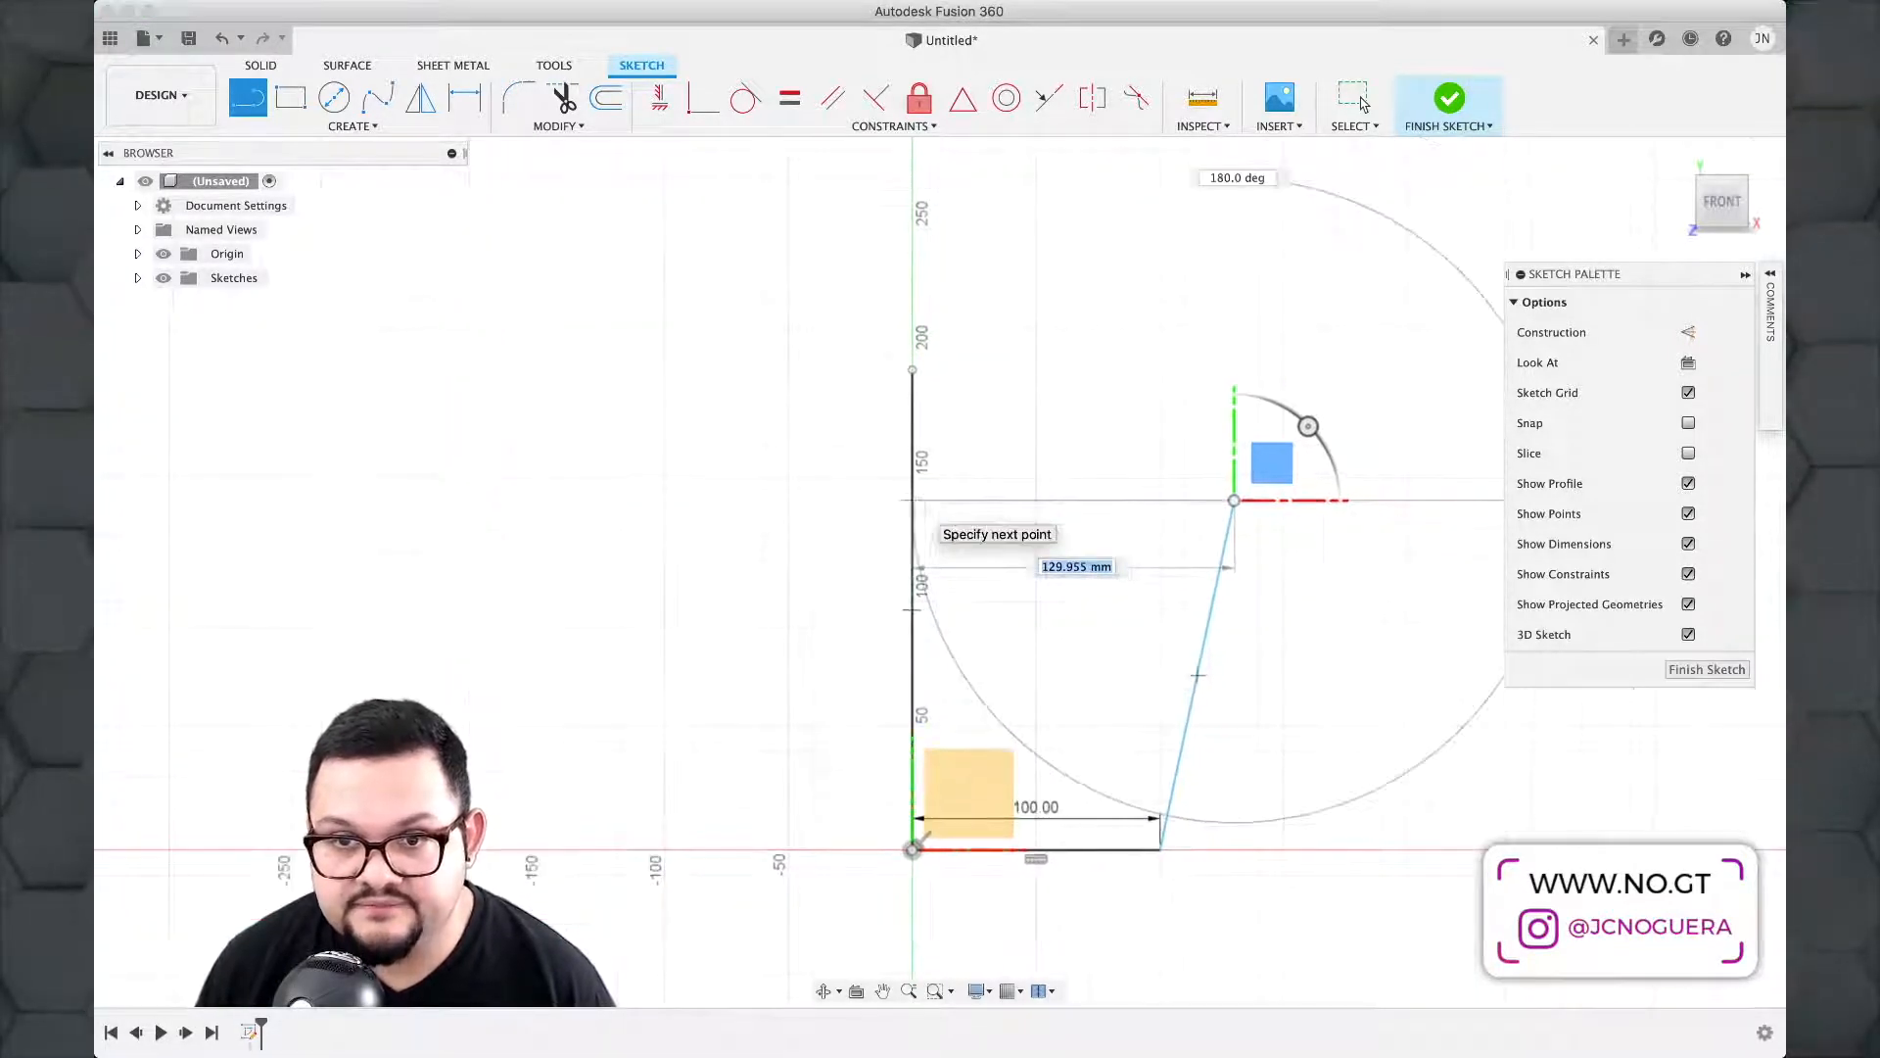
scroll(914, 498, "up", 3)
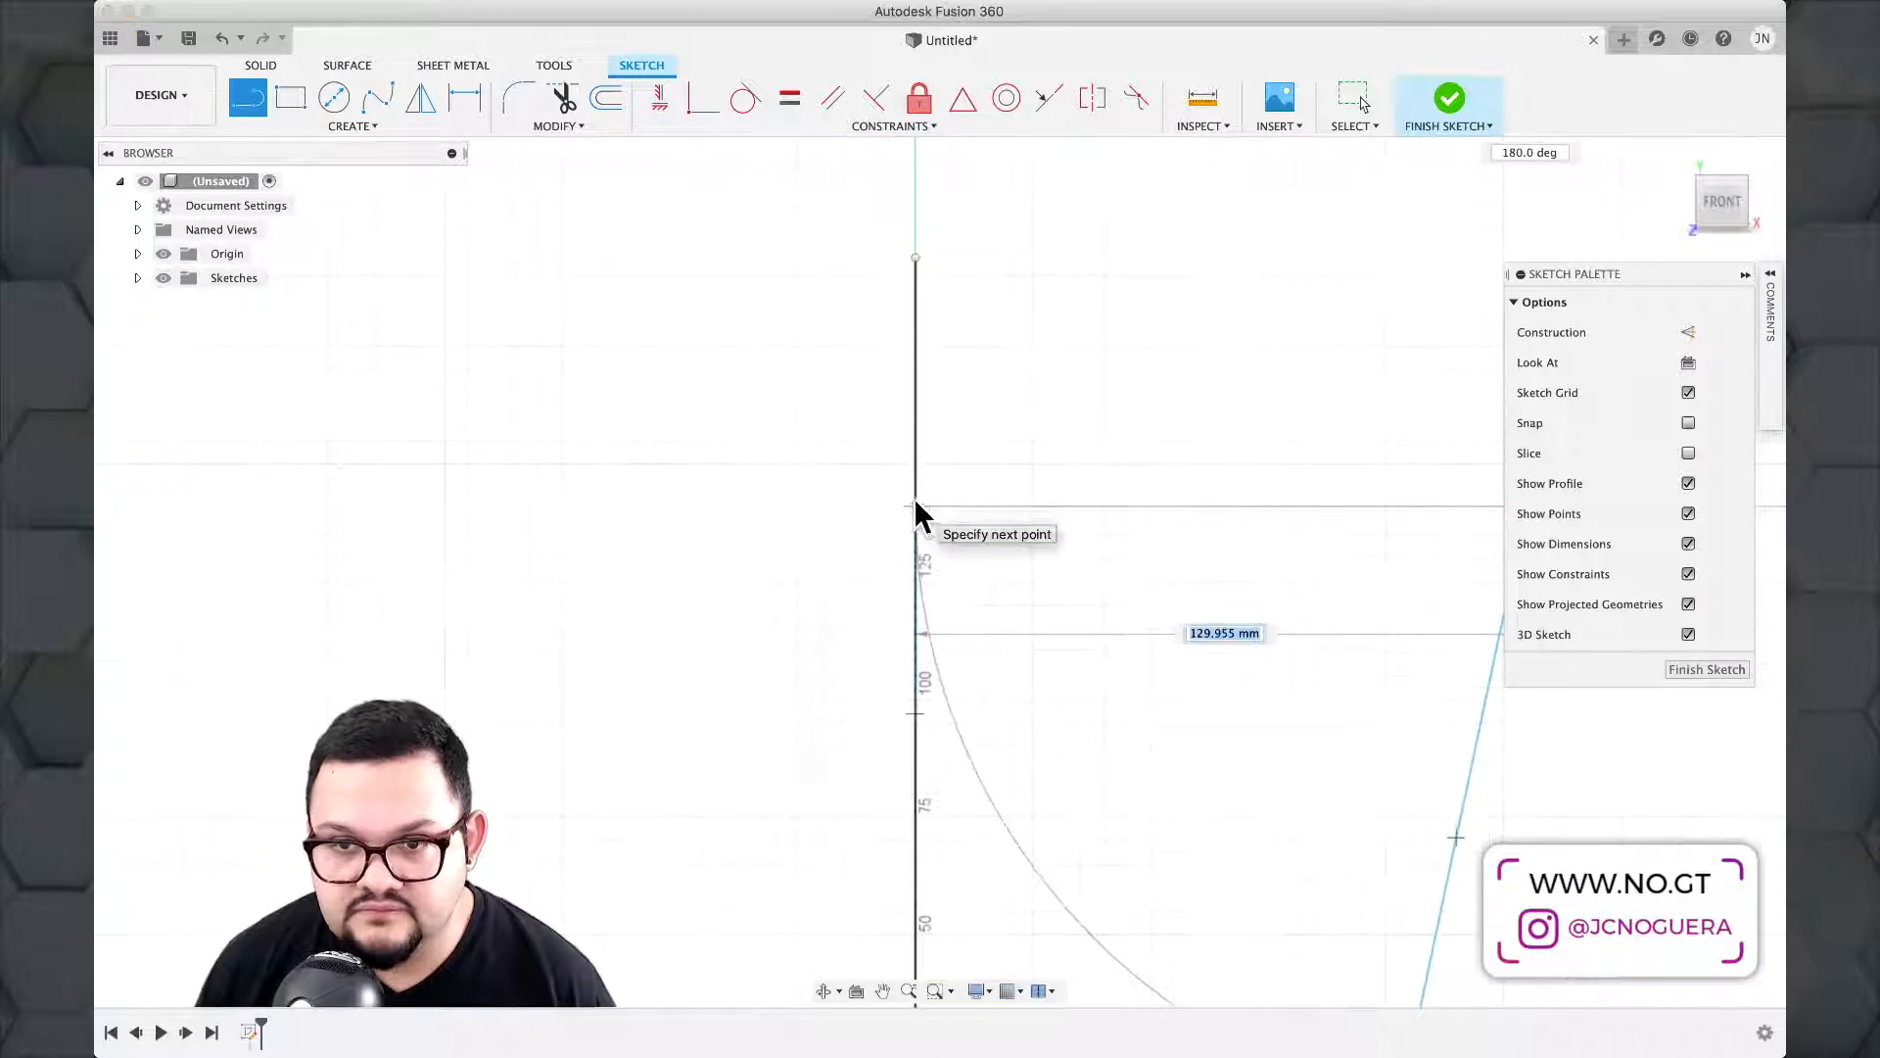
left_click(842, 507)
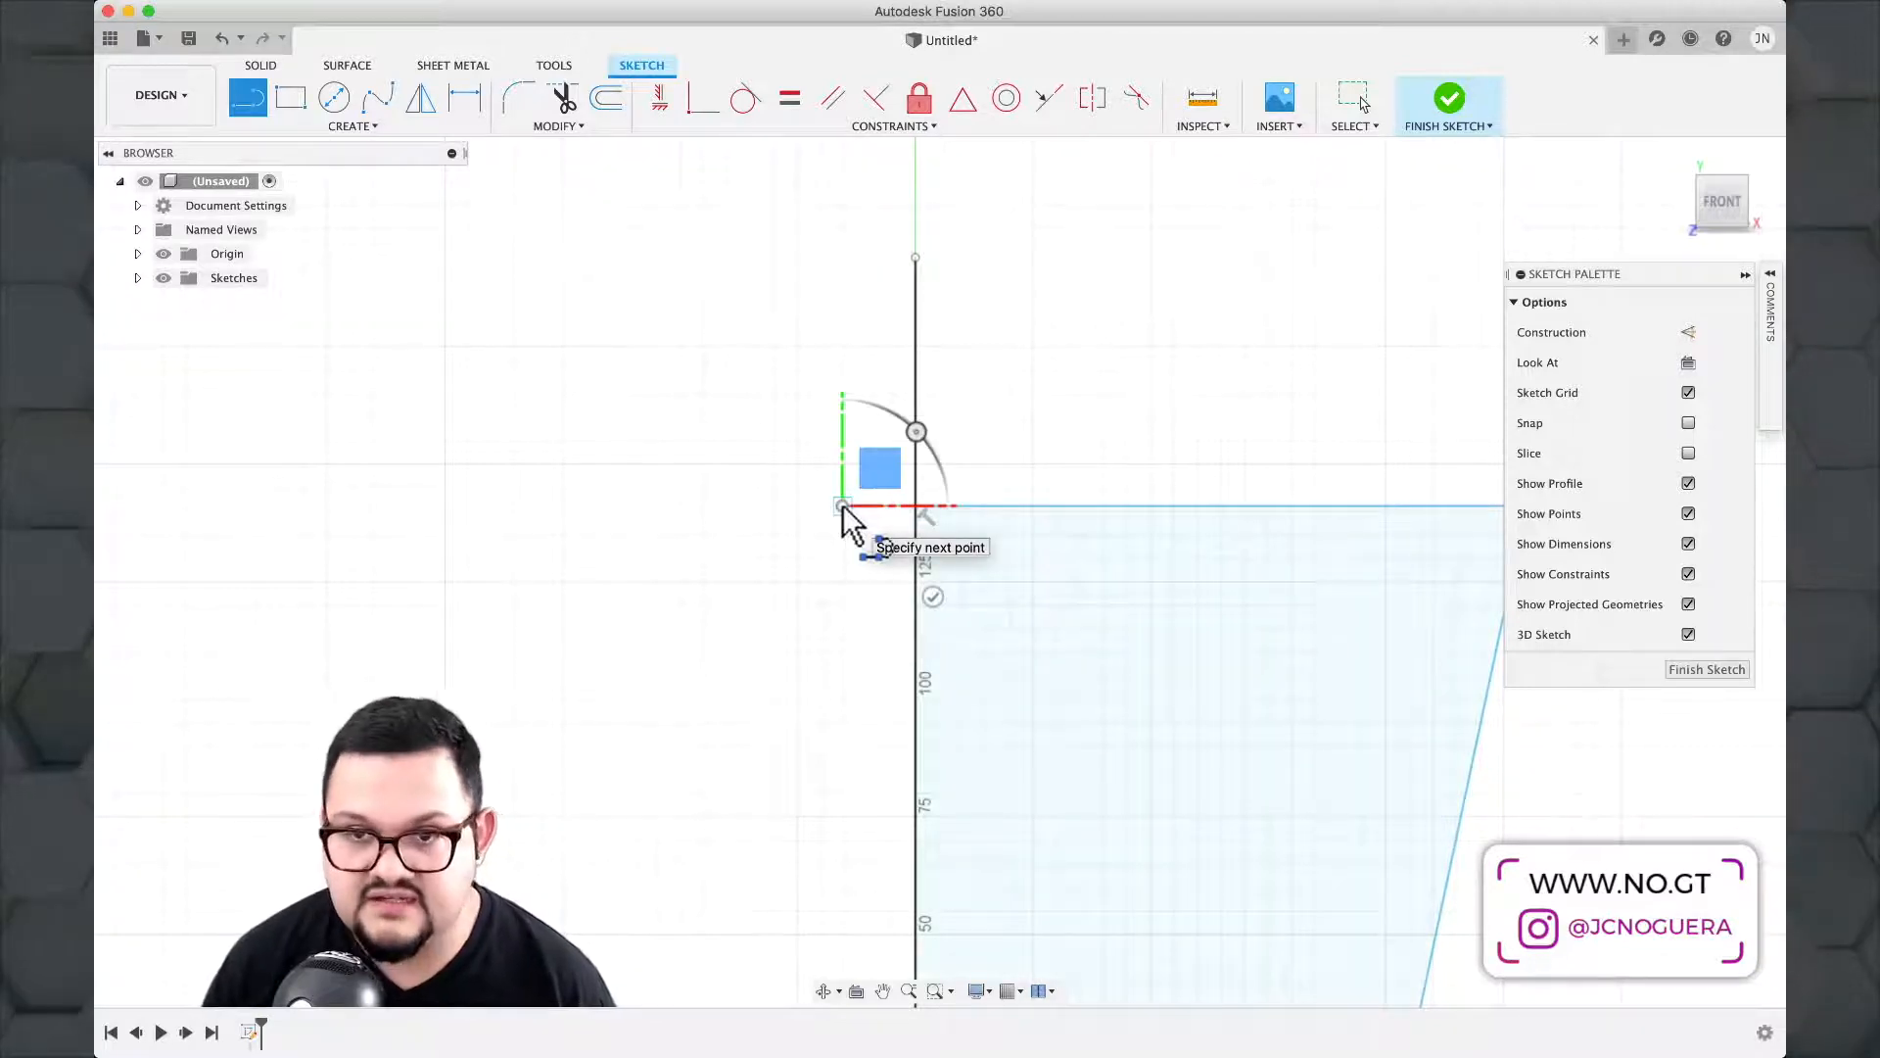
key("Escape")
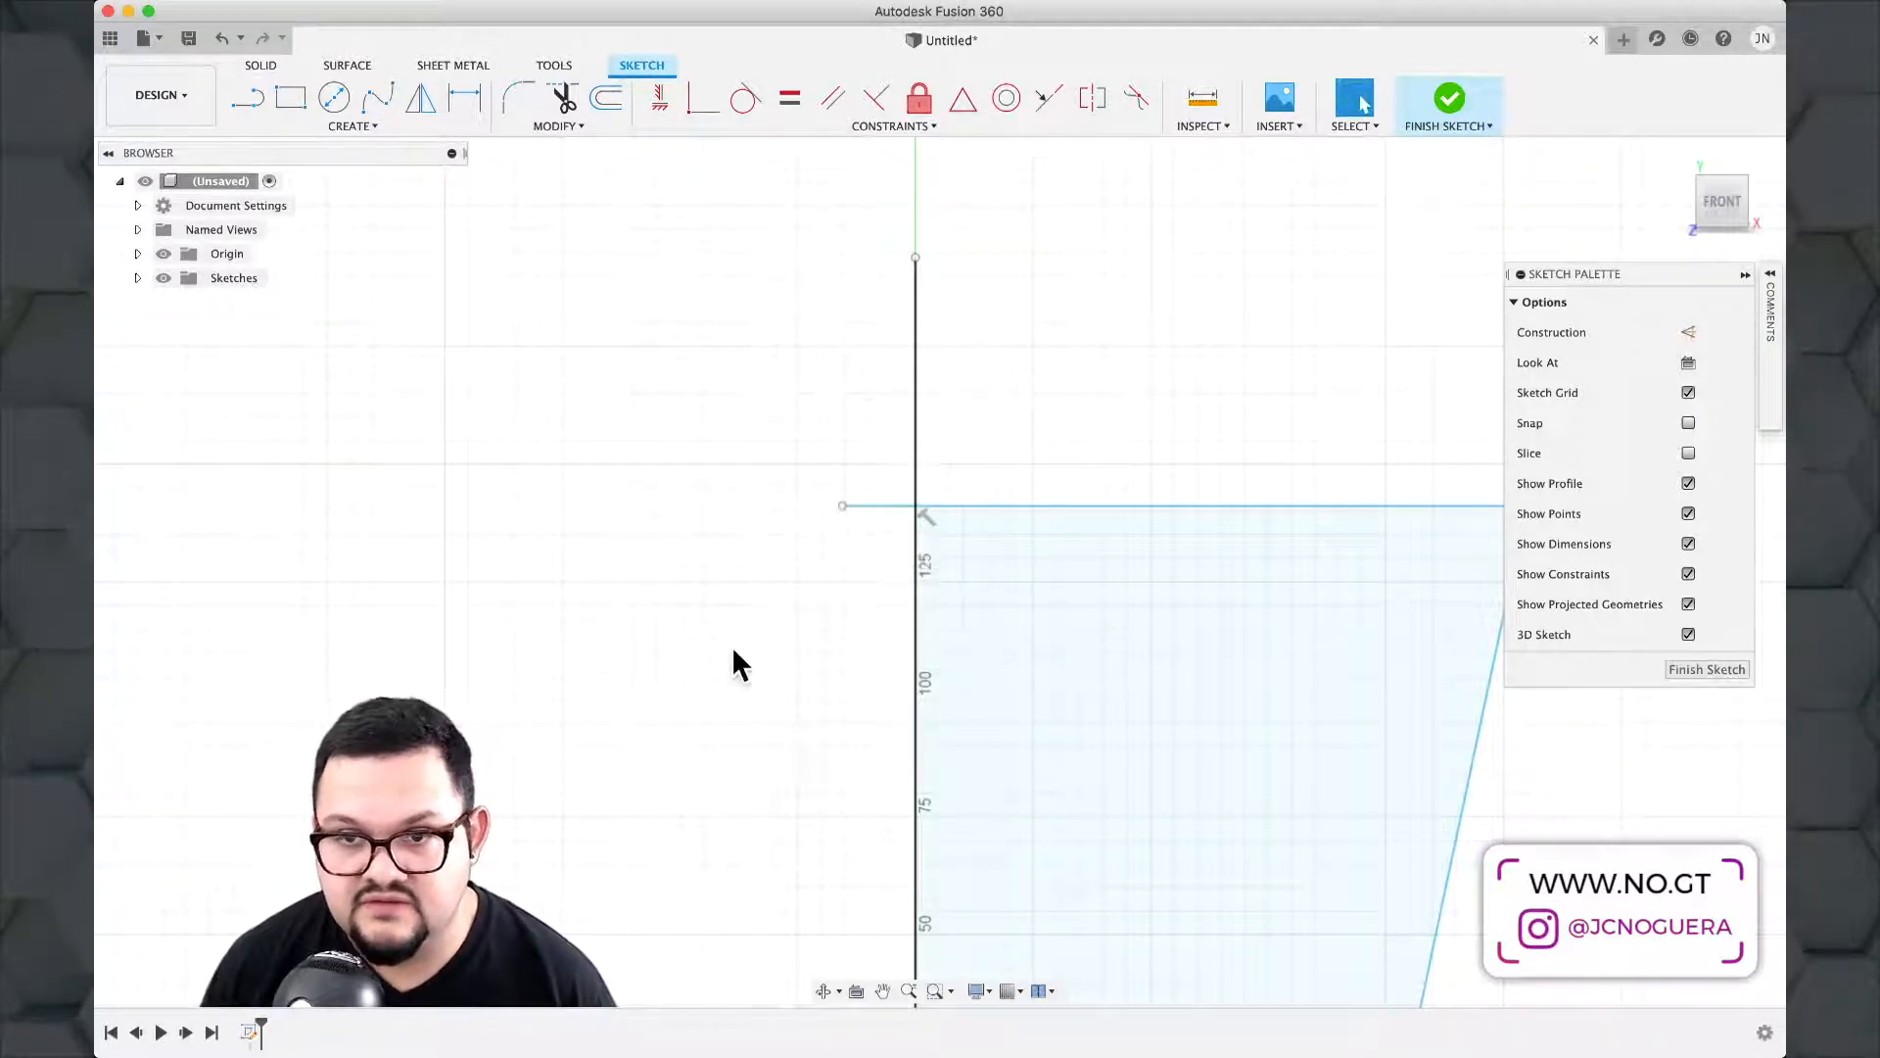
Trim off the short piece of the upper horizontal line that overhangs beyond the vertical line.
scroll(762, 715, "down", 5)
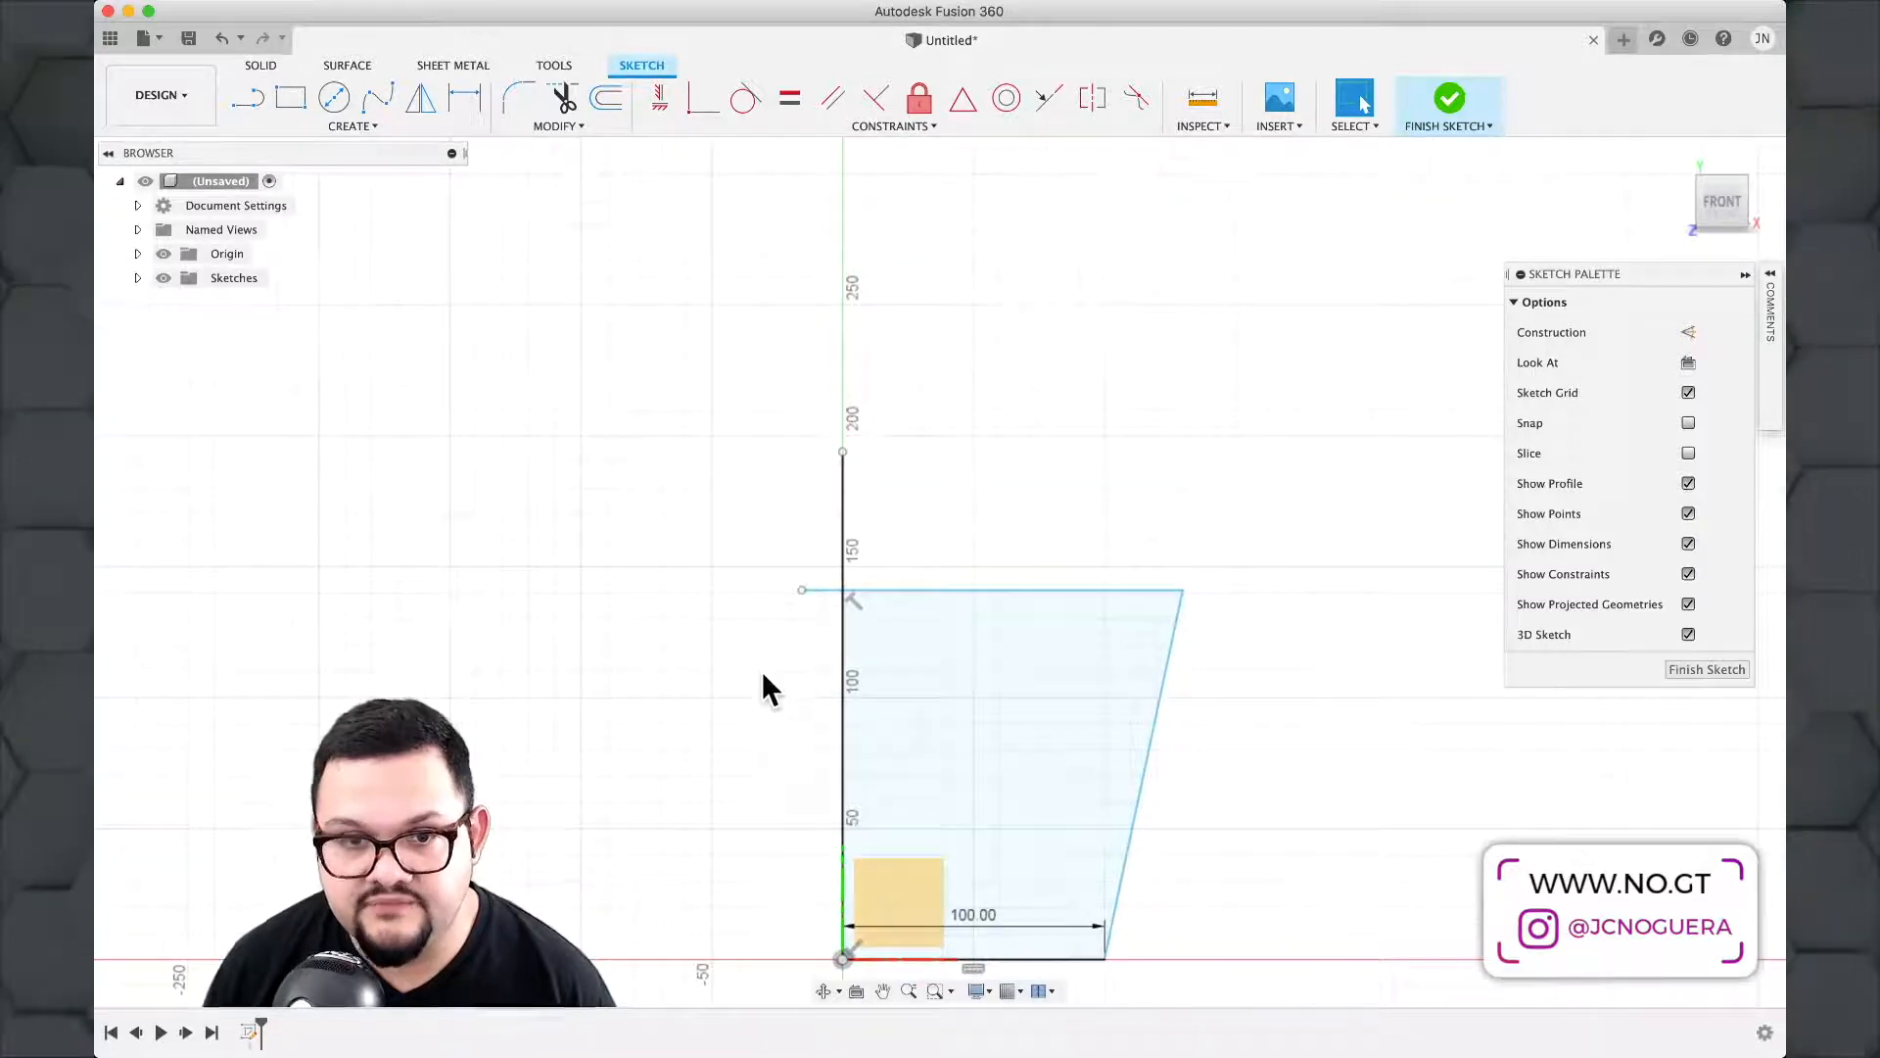
scroll(768, 568, "up", 3)
scroll(858, 667, "up", 1)
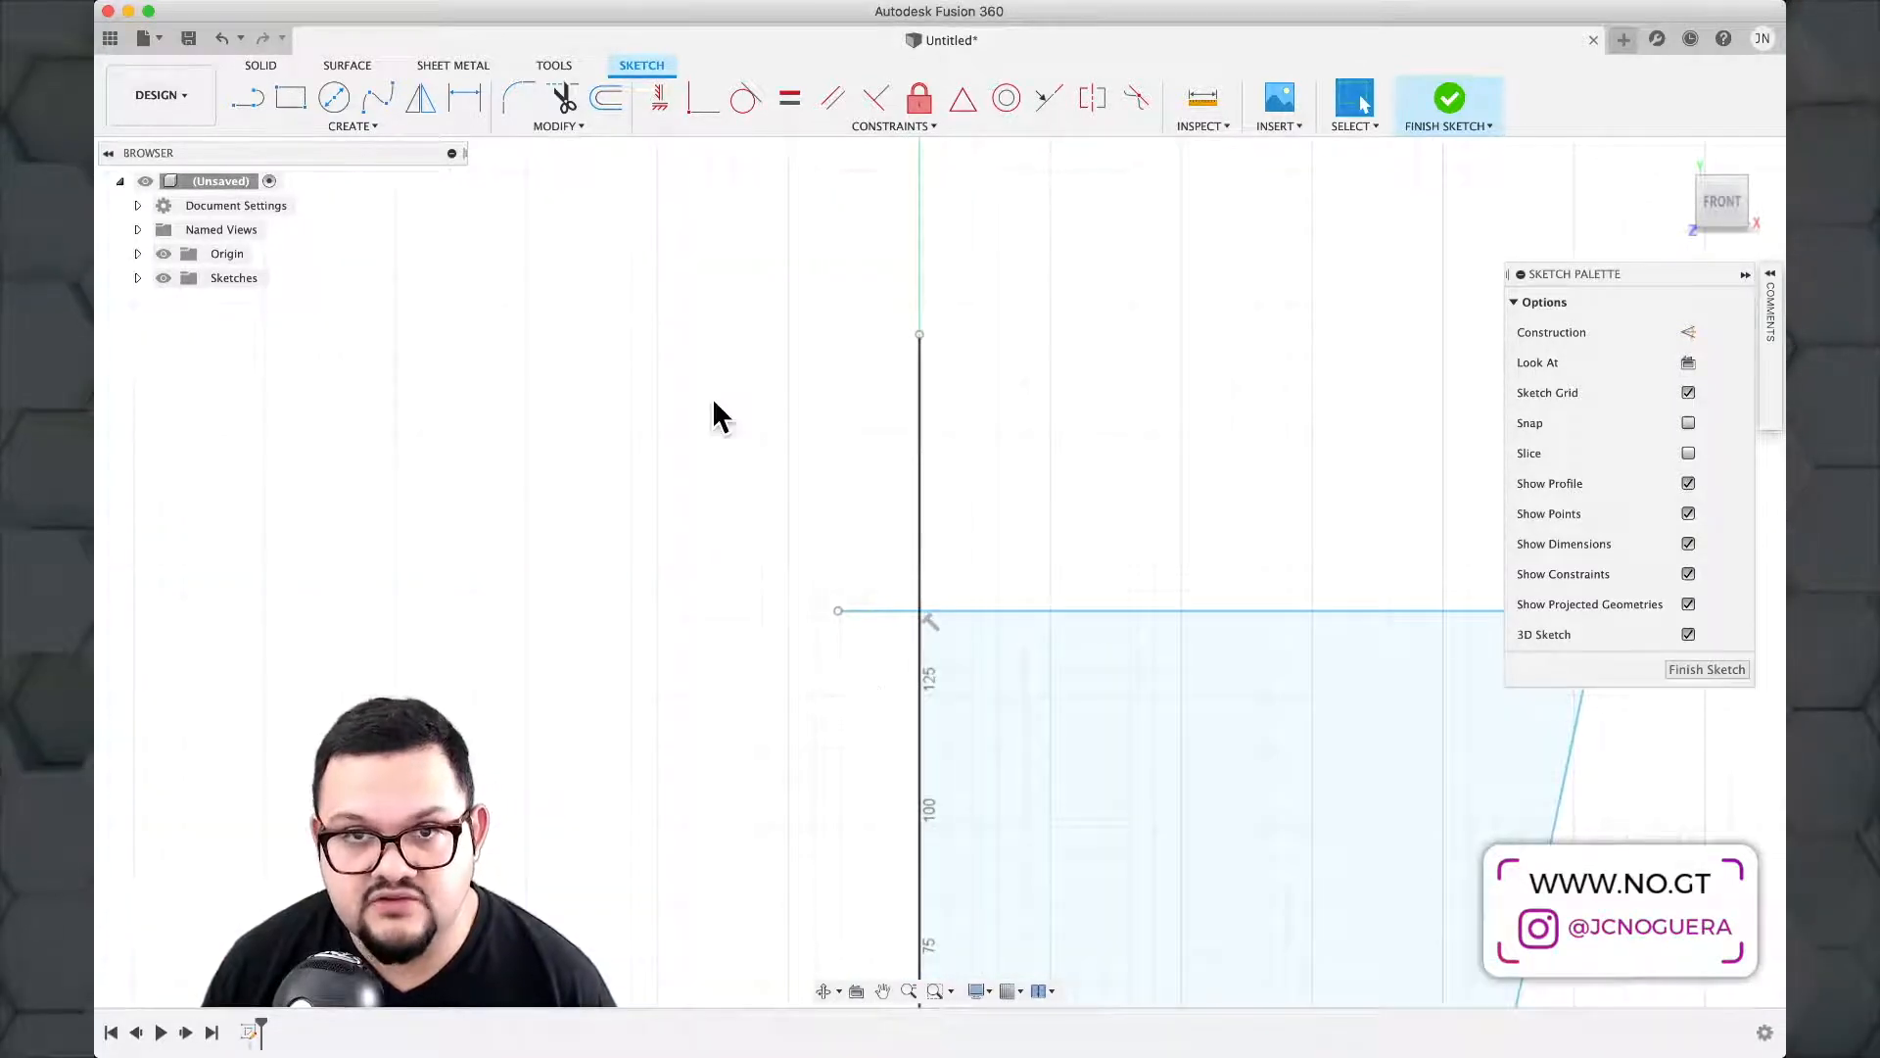
left_click(572, 126)
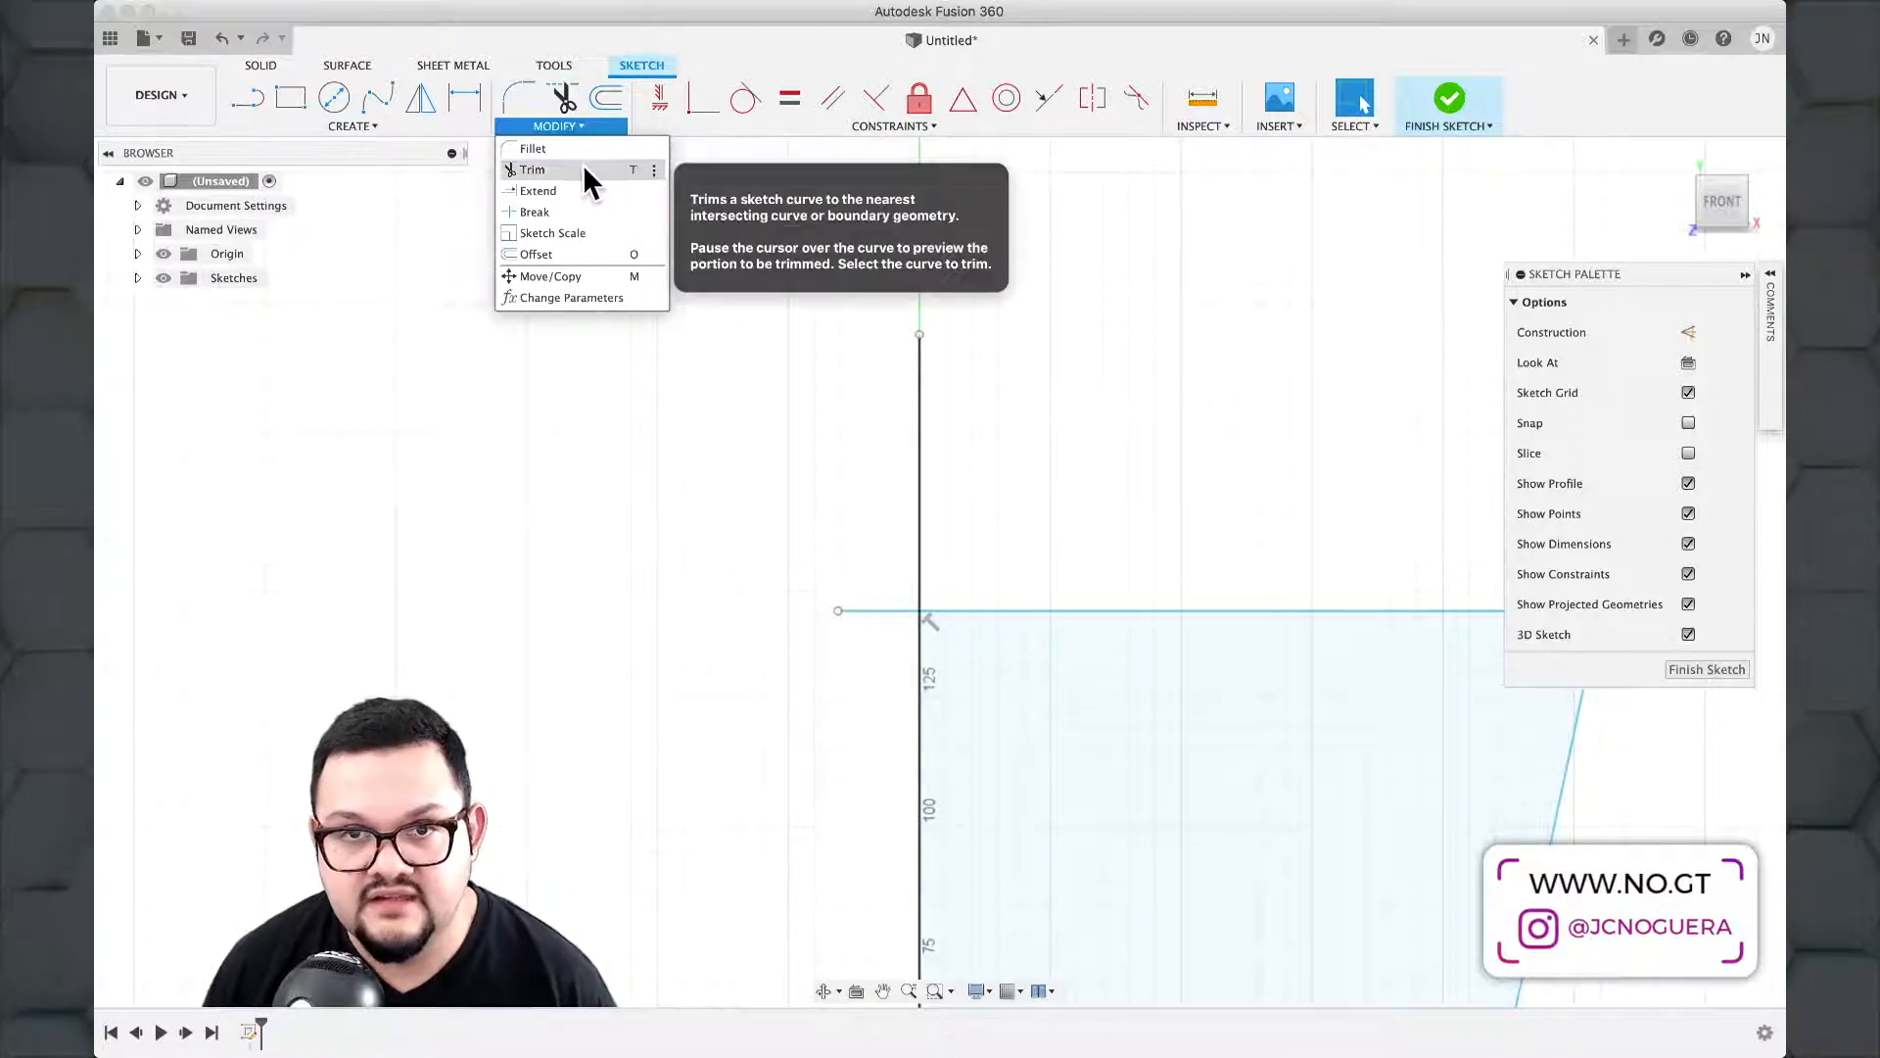
left_click(555, 168)
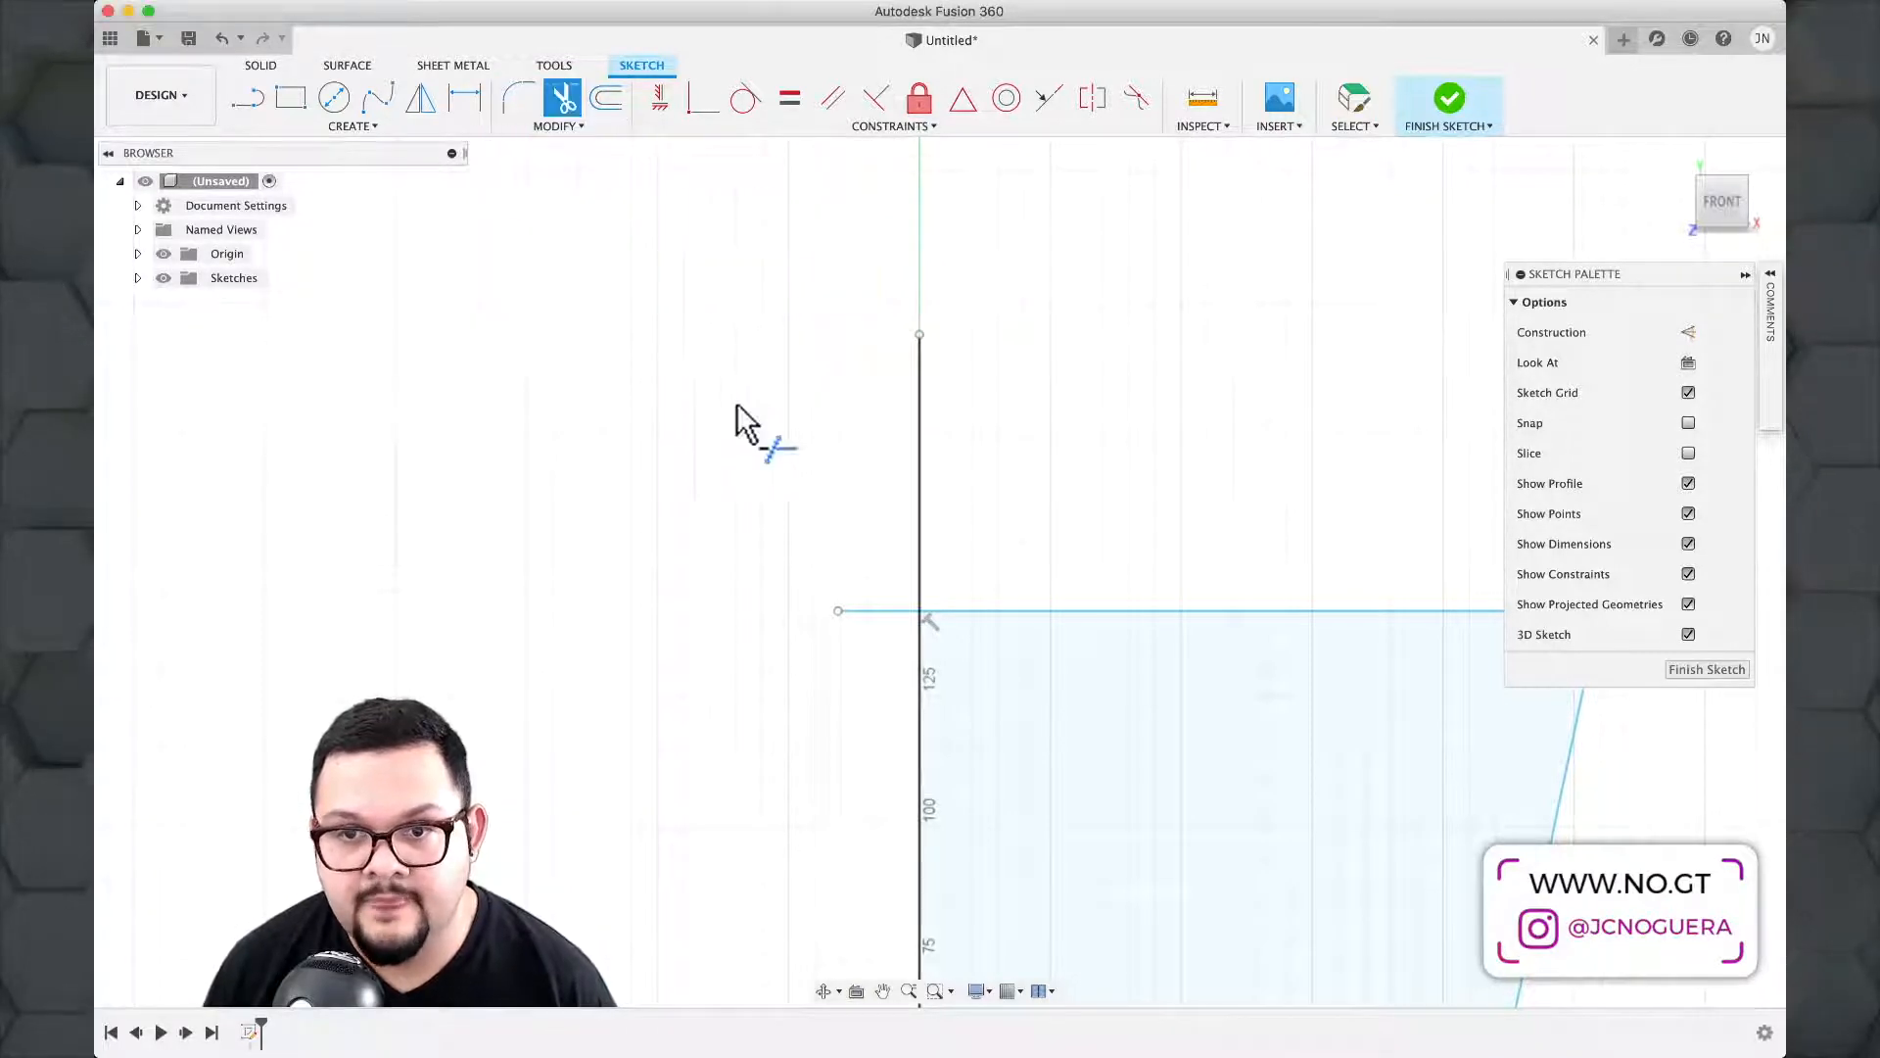
left_click(866, 611)
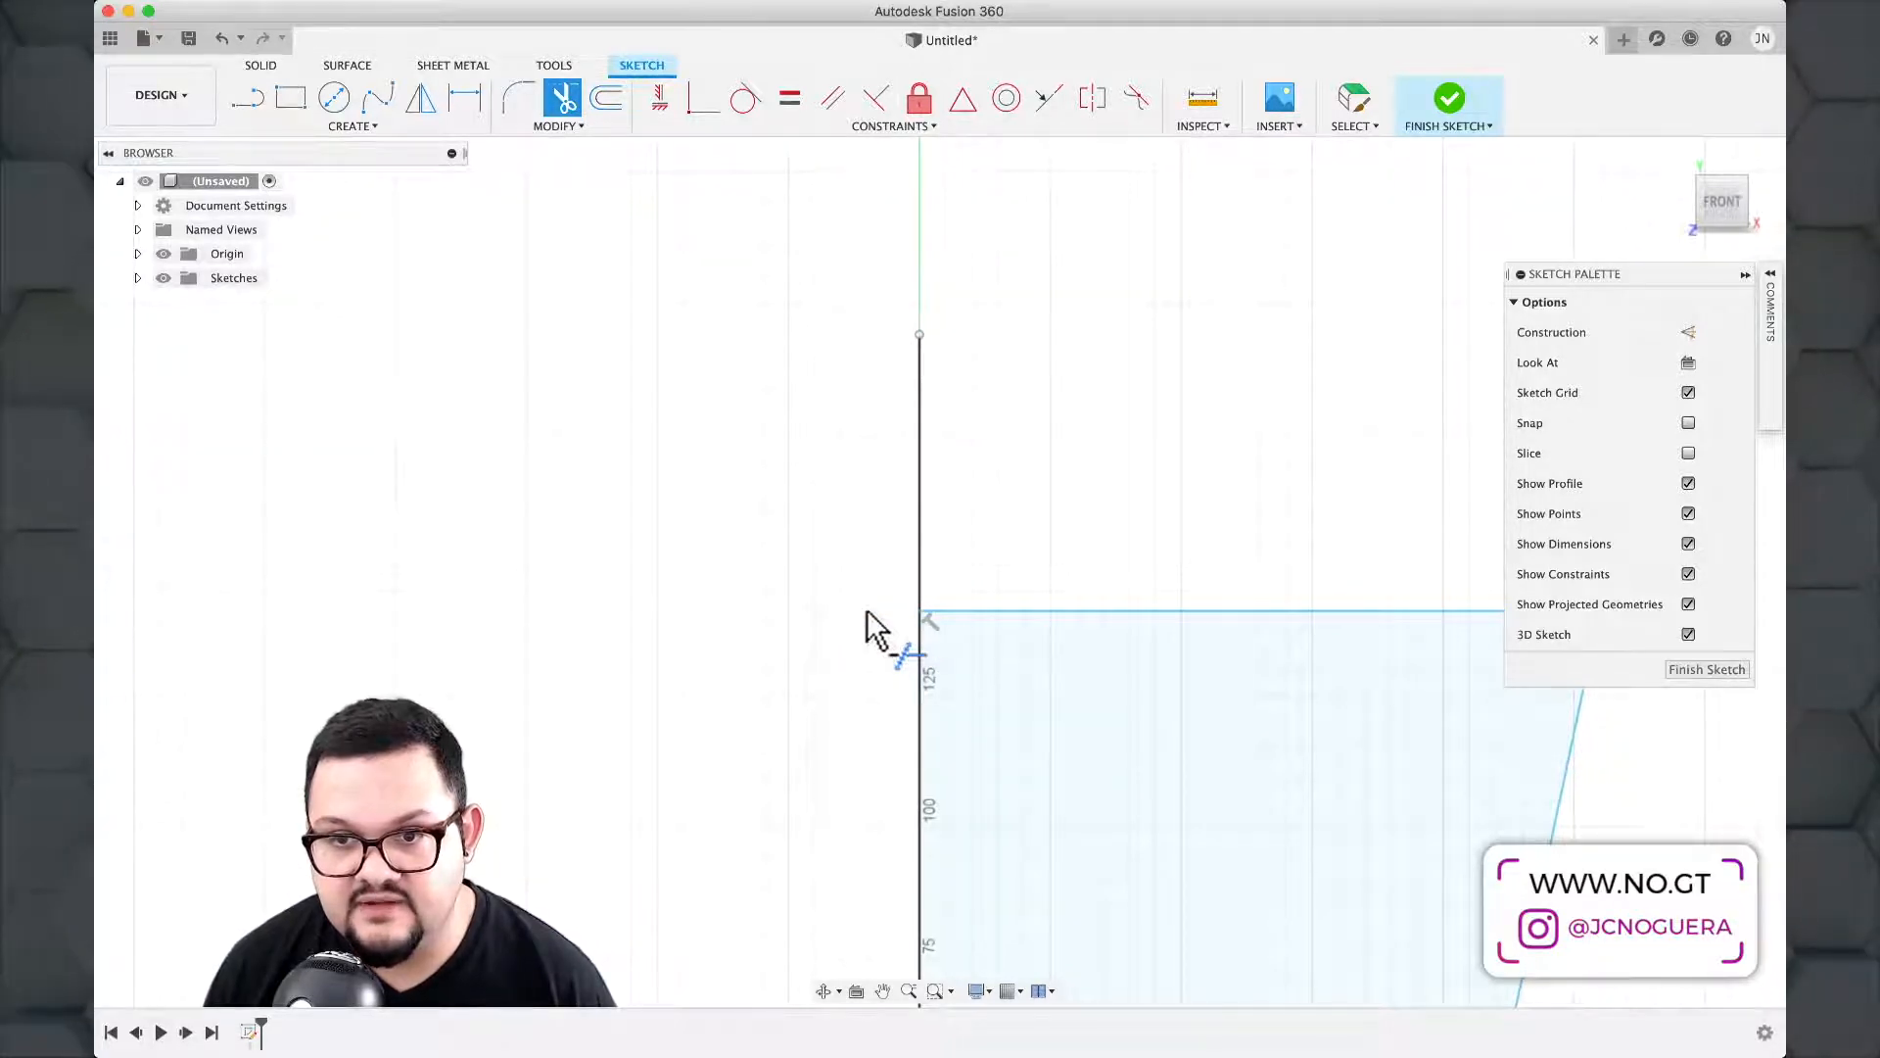
key("Escape")
scroll(870, 617, "down", 3)
scroll(840, 674, "down", 2)
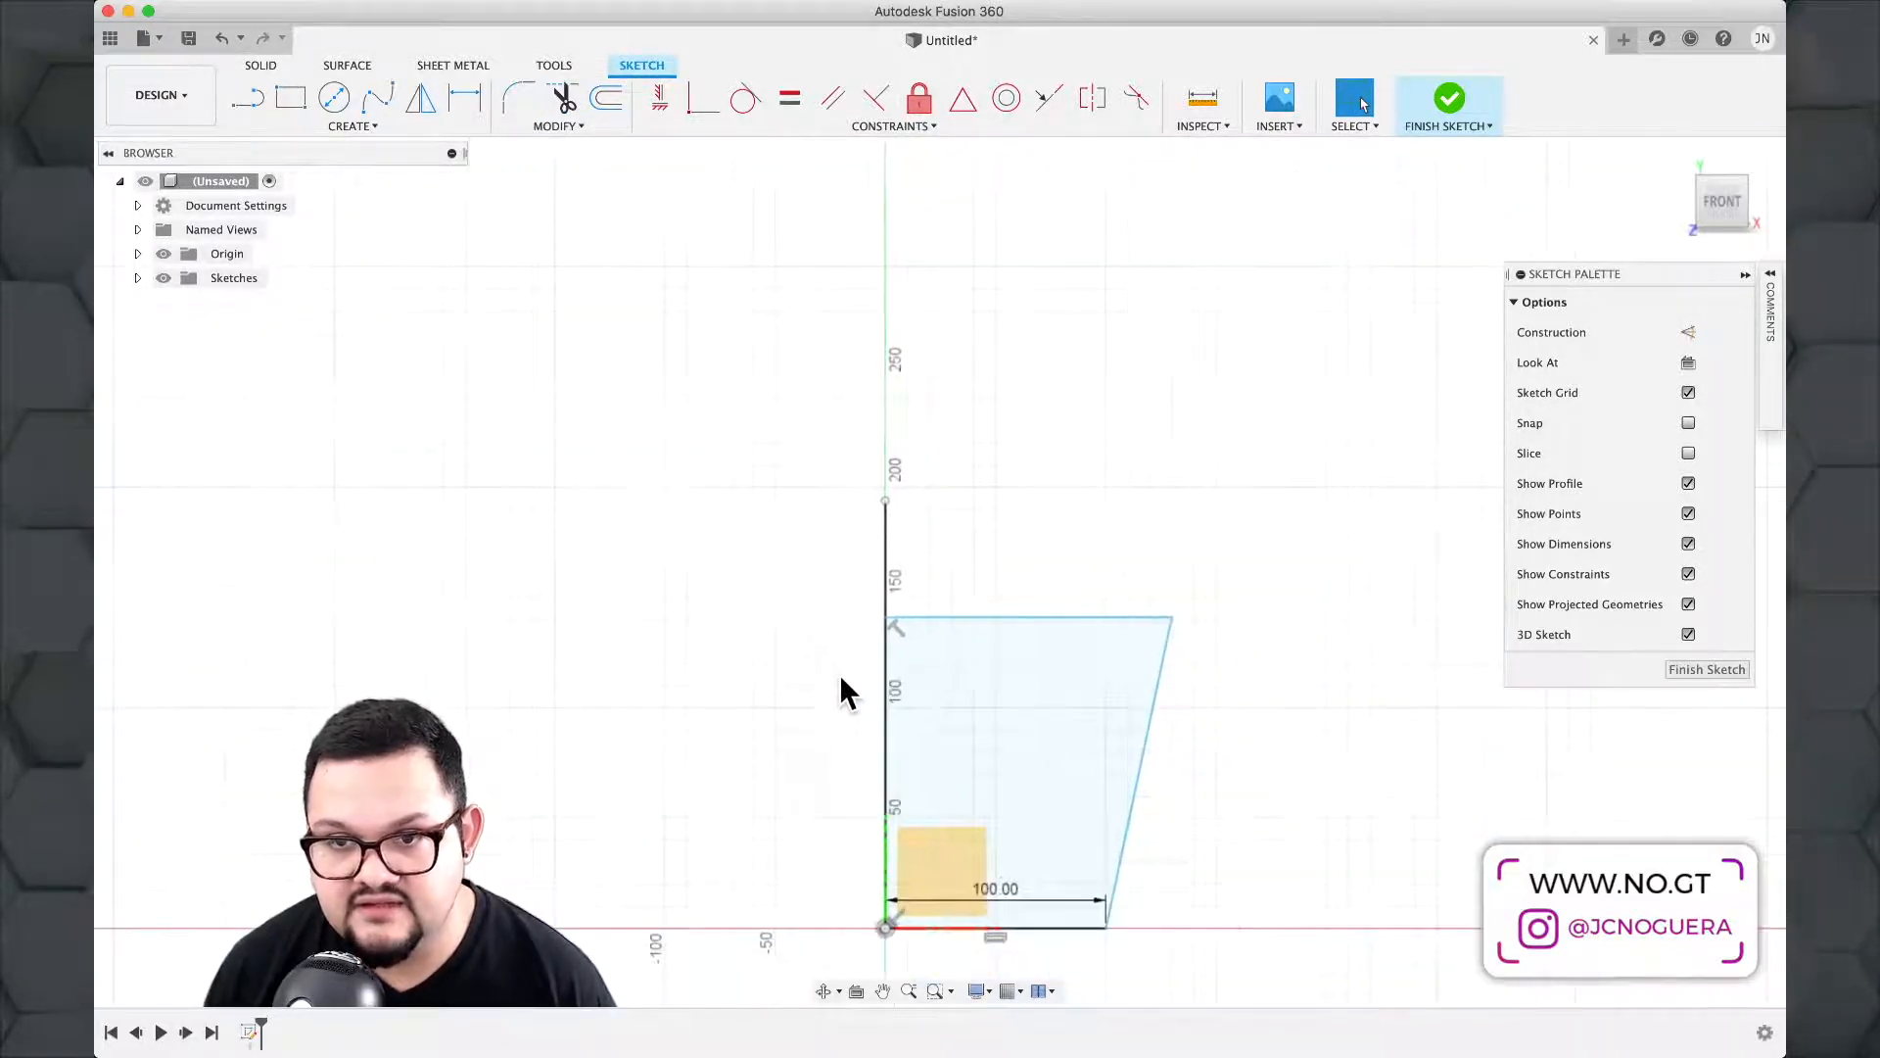
scroll(842, 817, "up", 3)
middle_click_drag(842, 803, 830, 670)
scroll(832, 673, "up", 2)
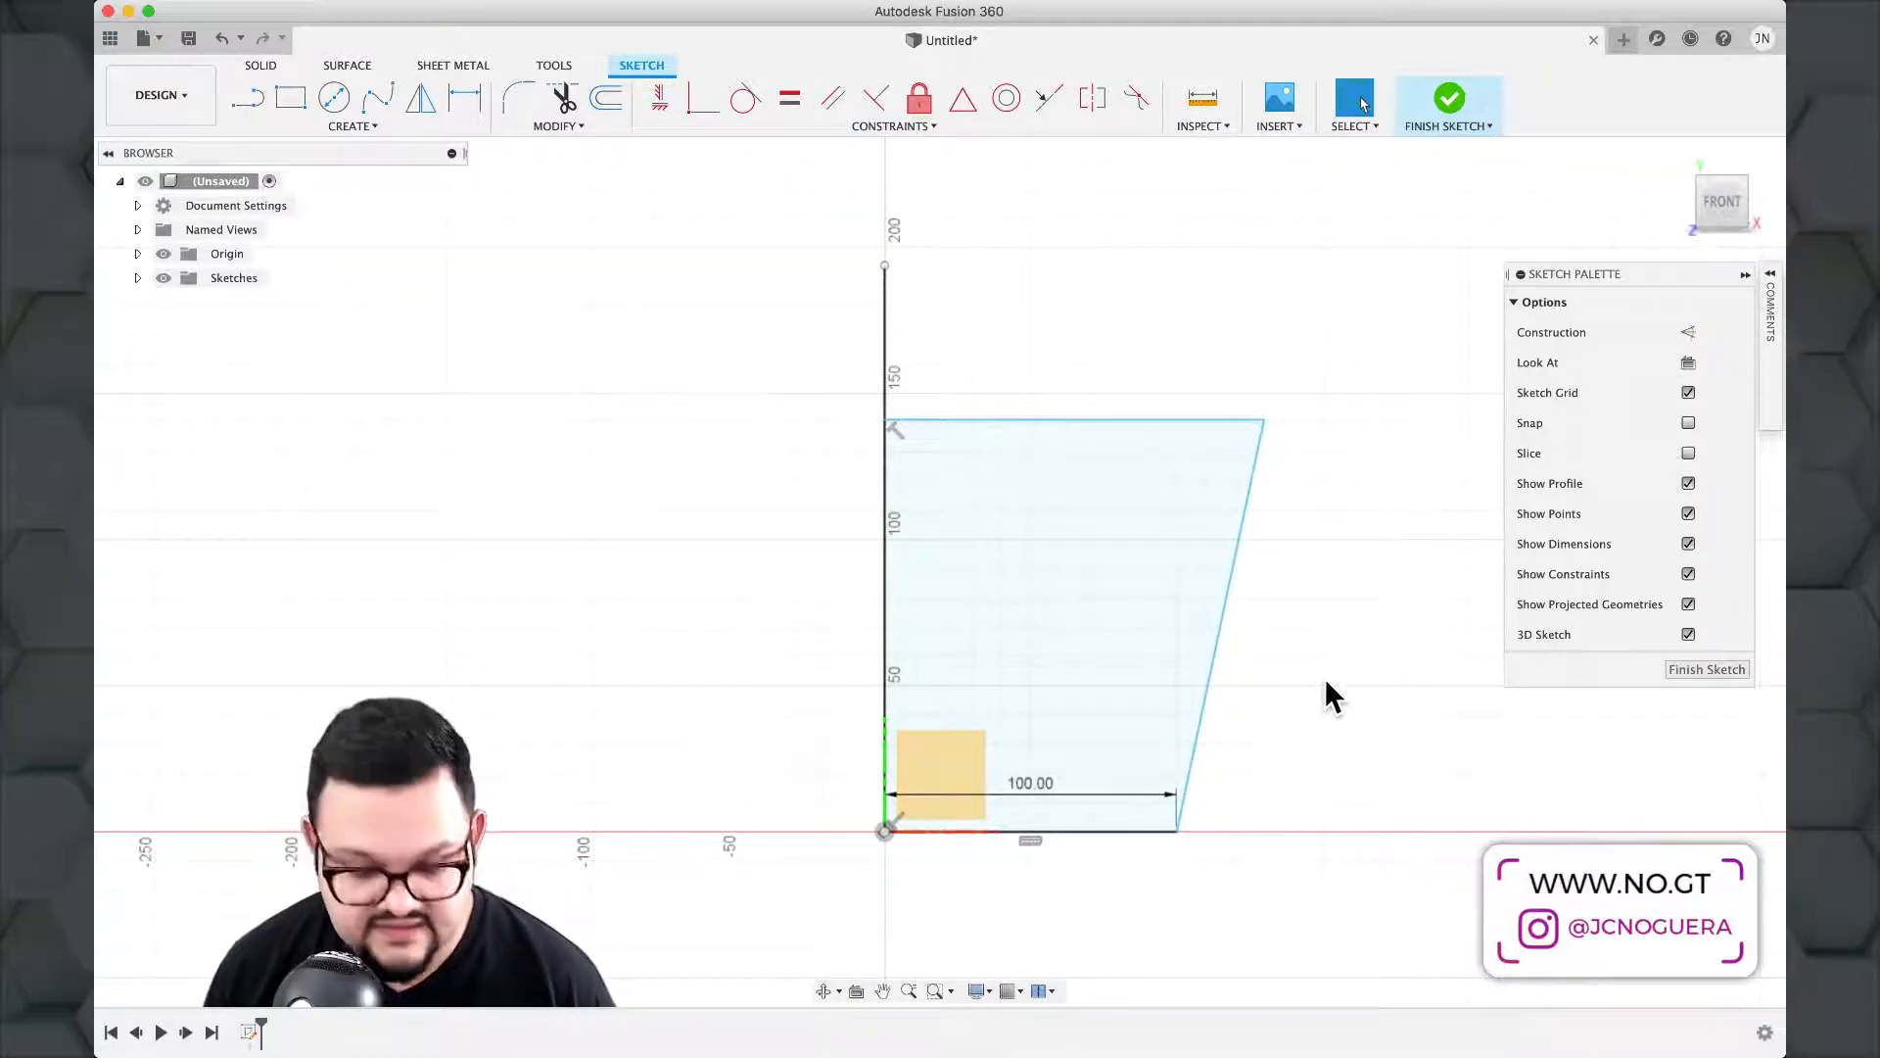
Dimension the angle between the slanted line and the base line and set it to 100 degrees.
left_click(433, 128)
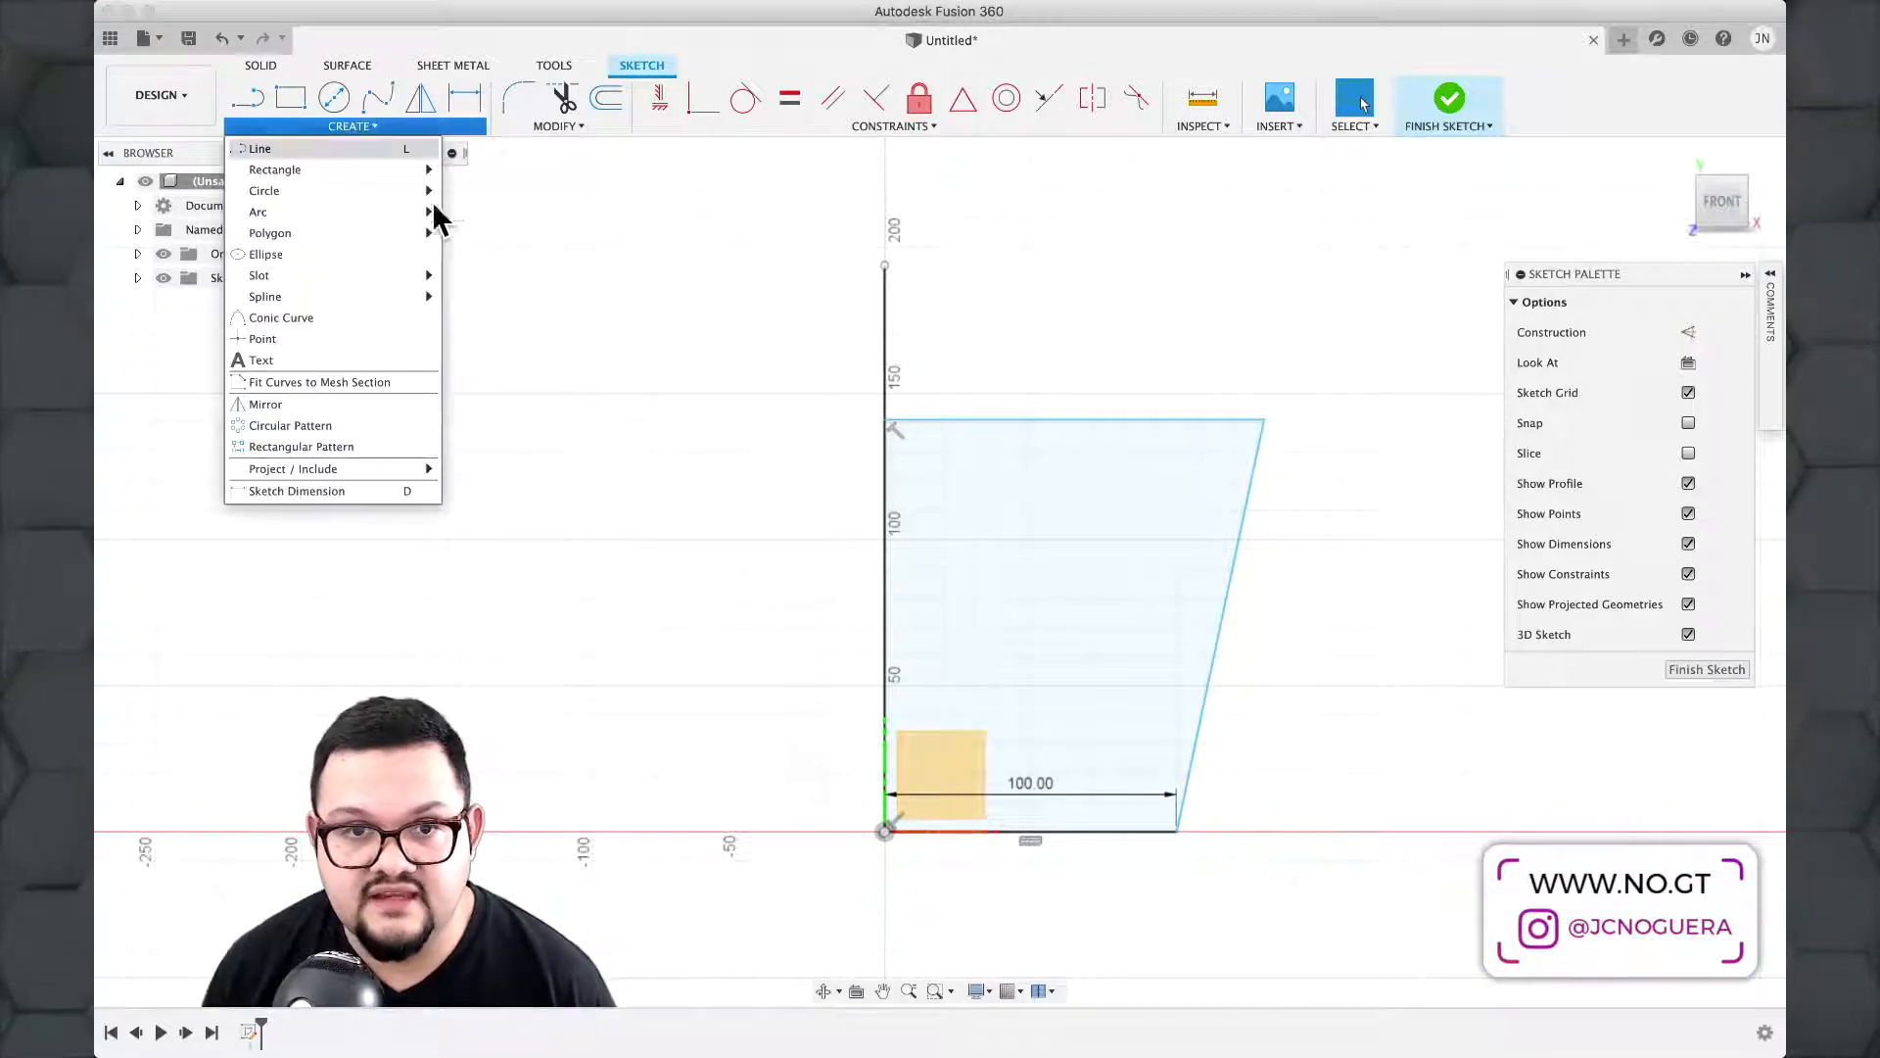
left_click(353, 491)
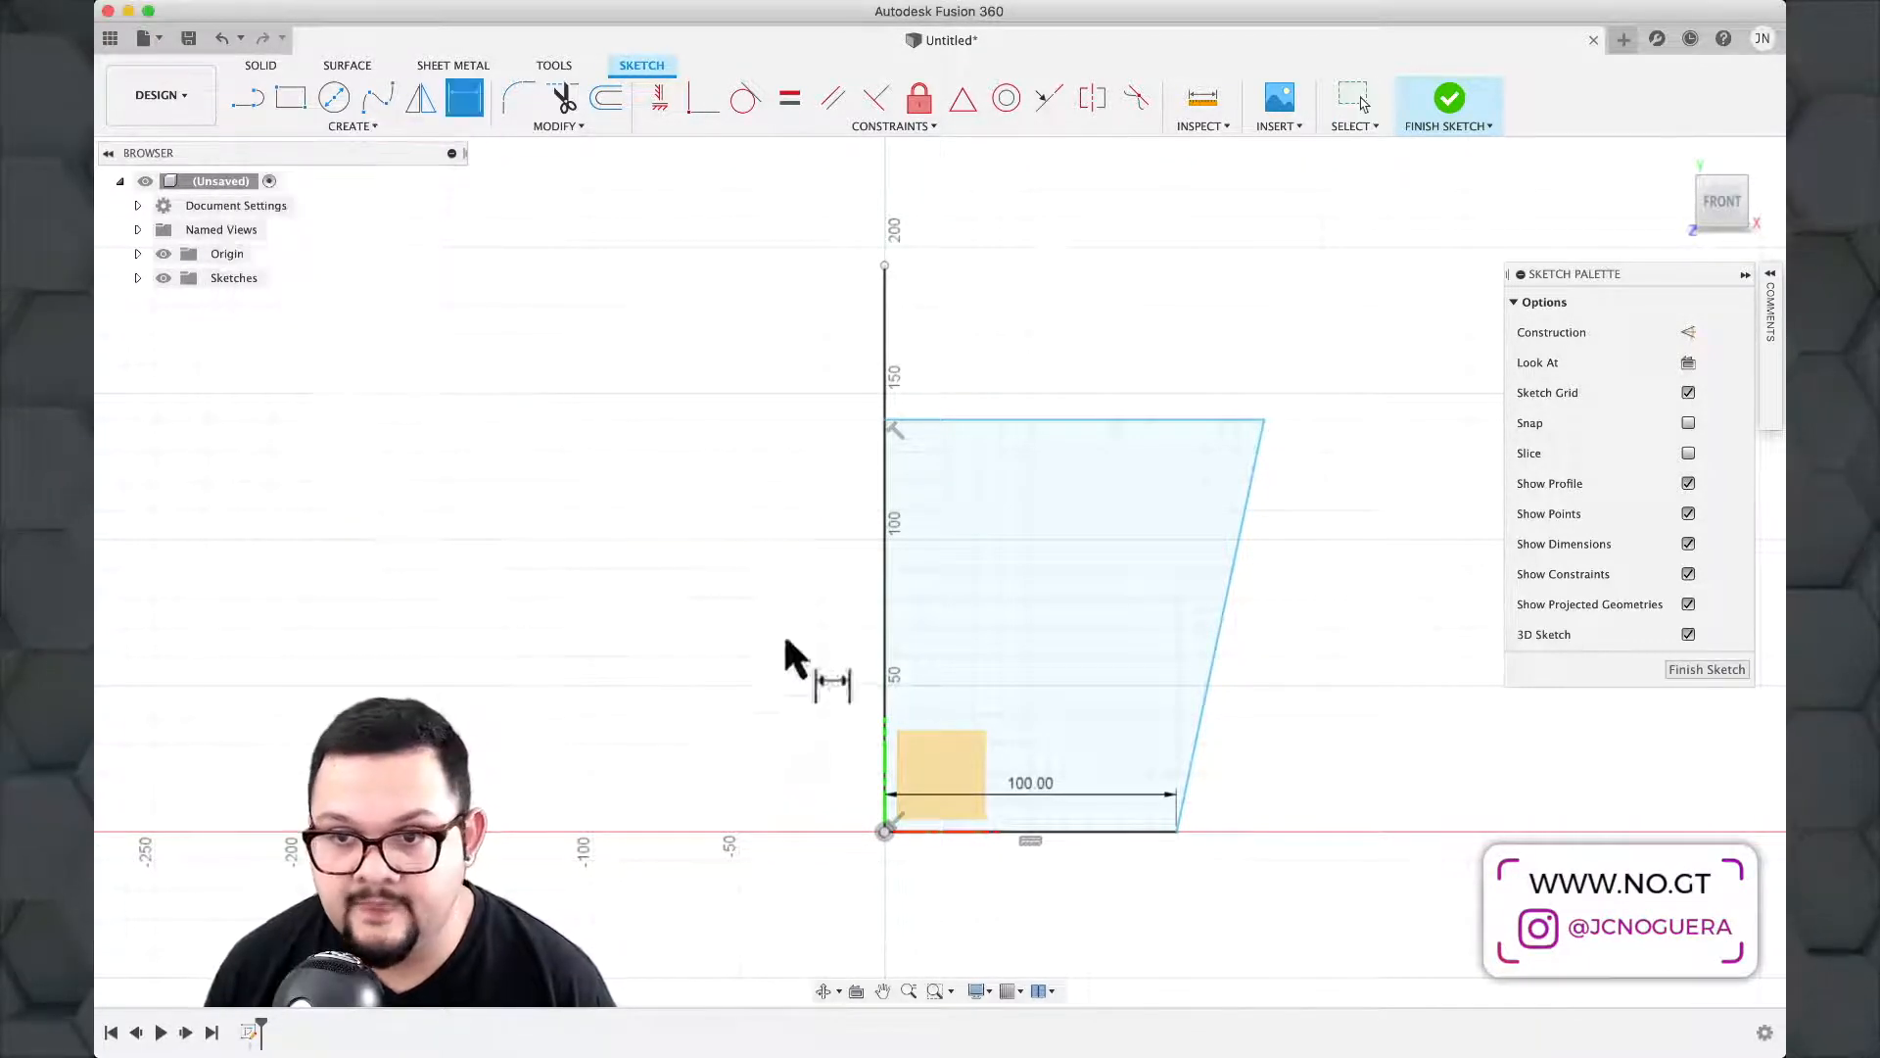
left_click(1202, 707)
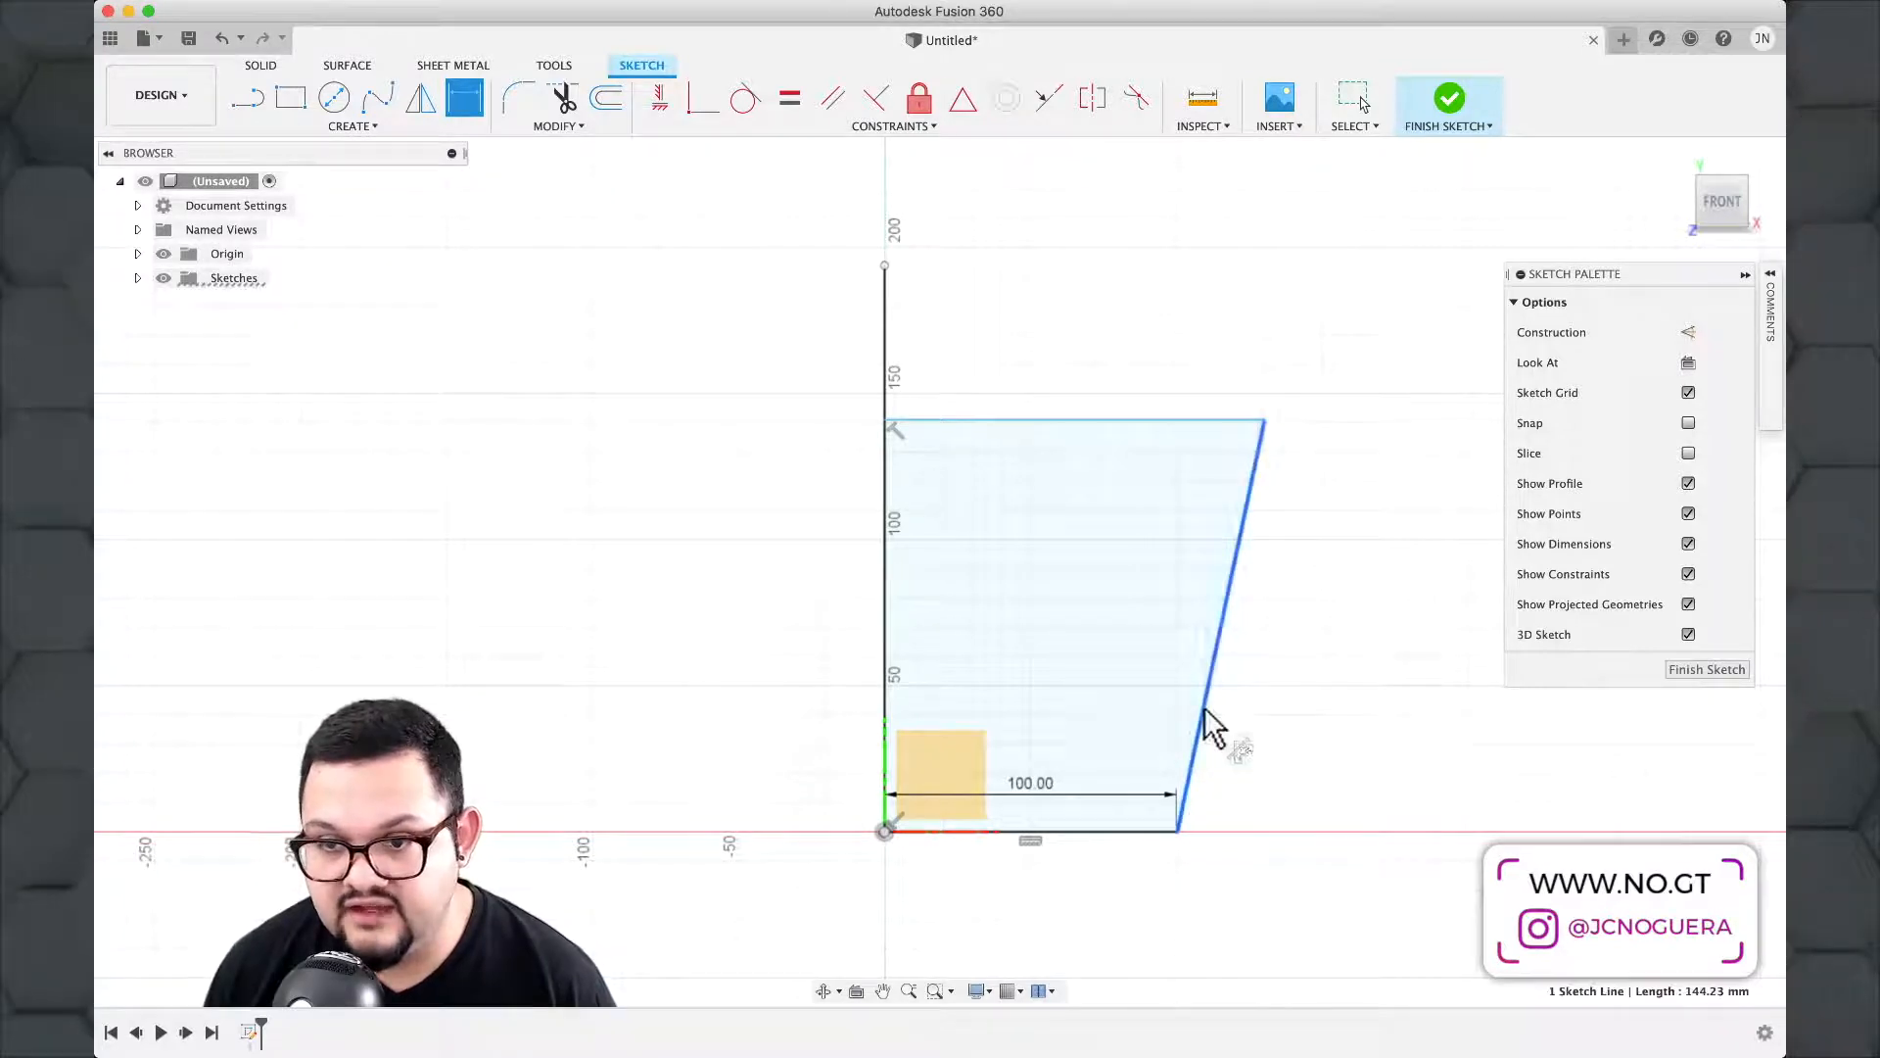
left_click(1113, 831)
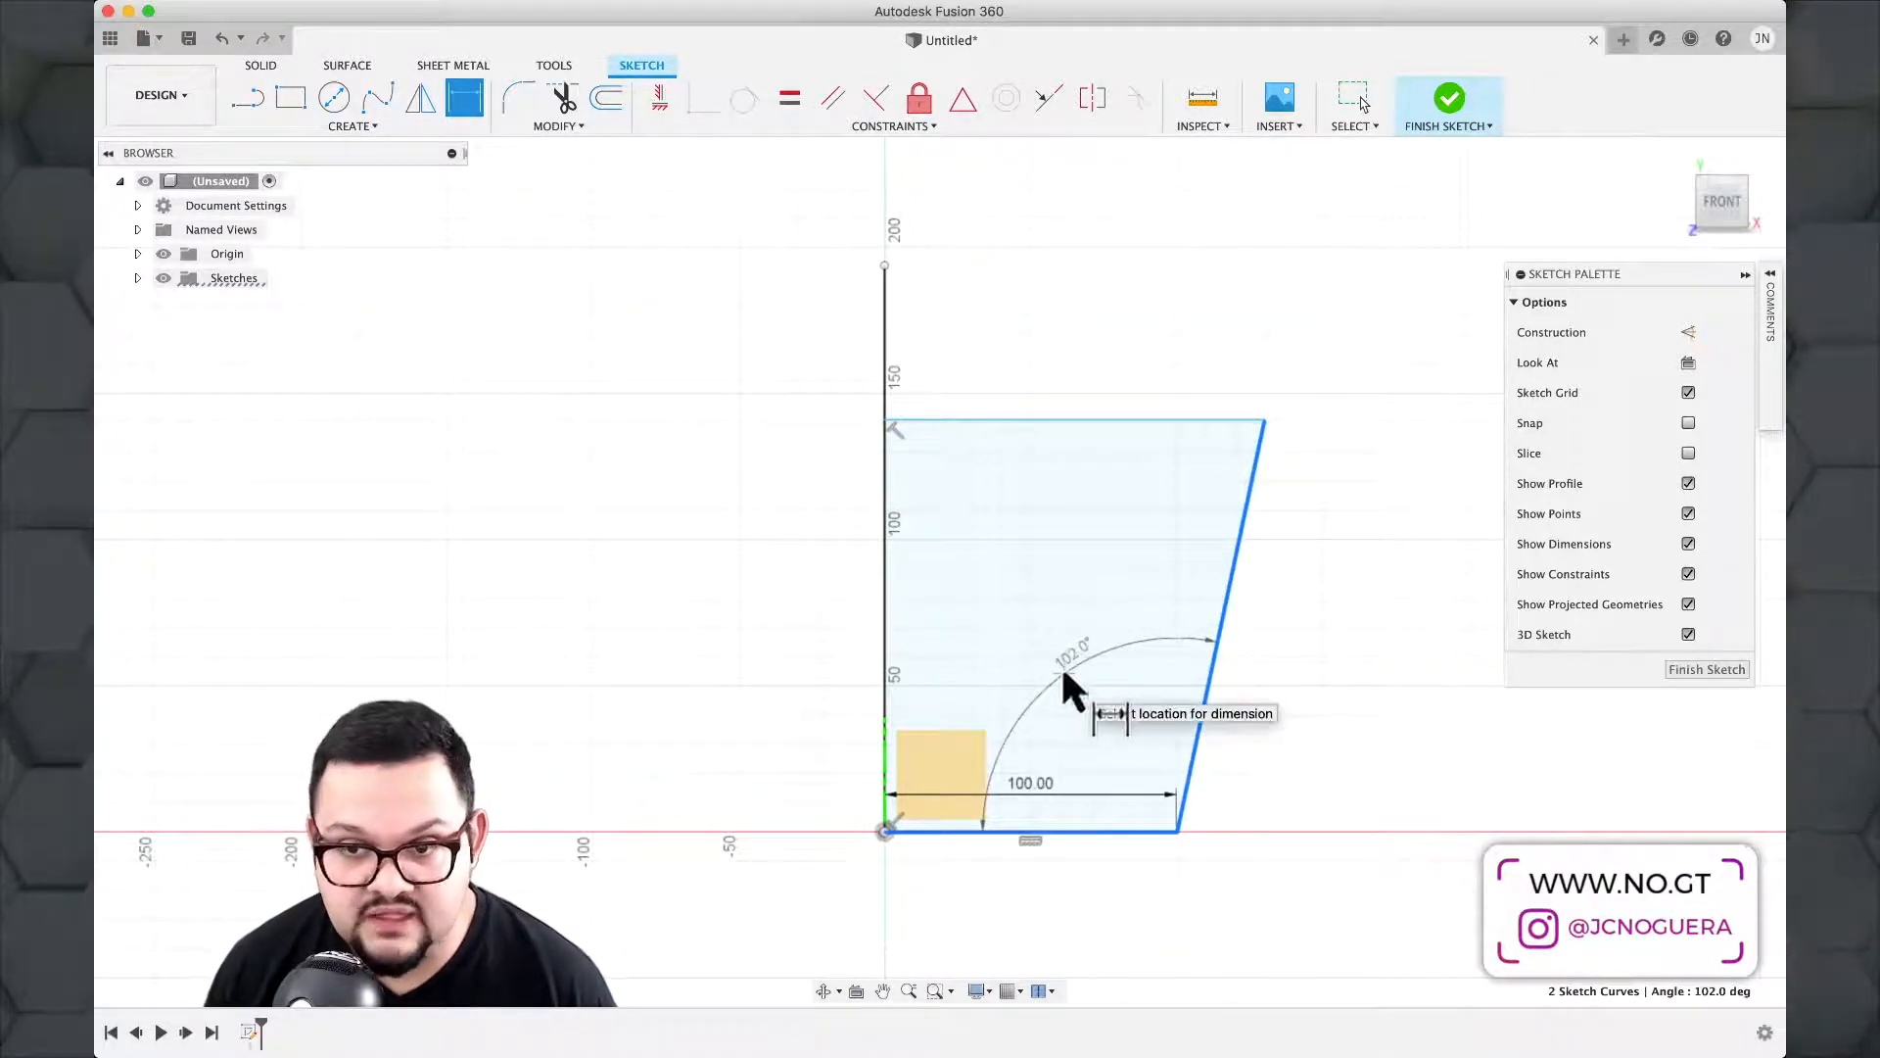
left_click(1065, 676)
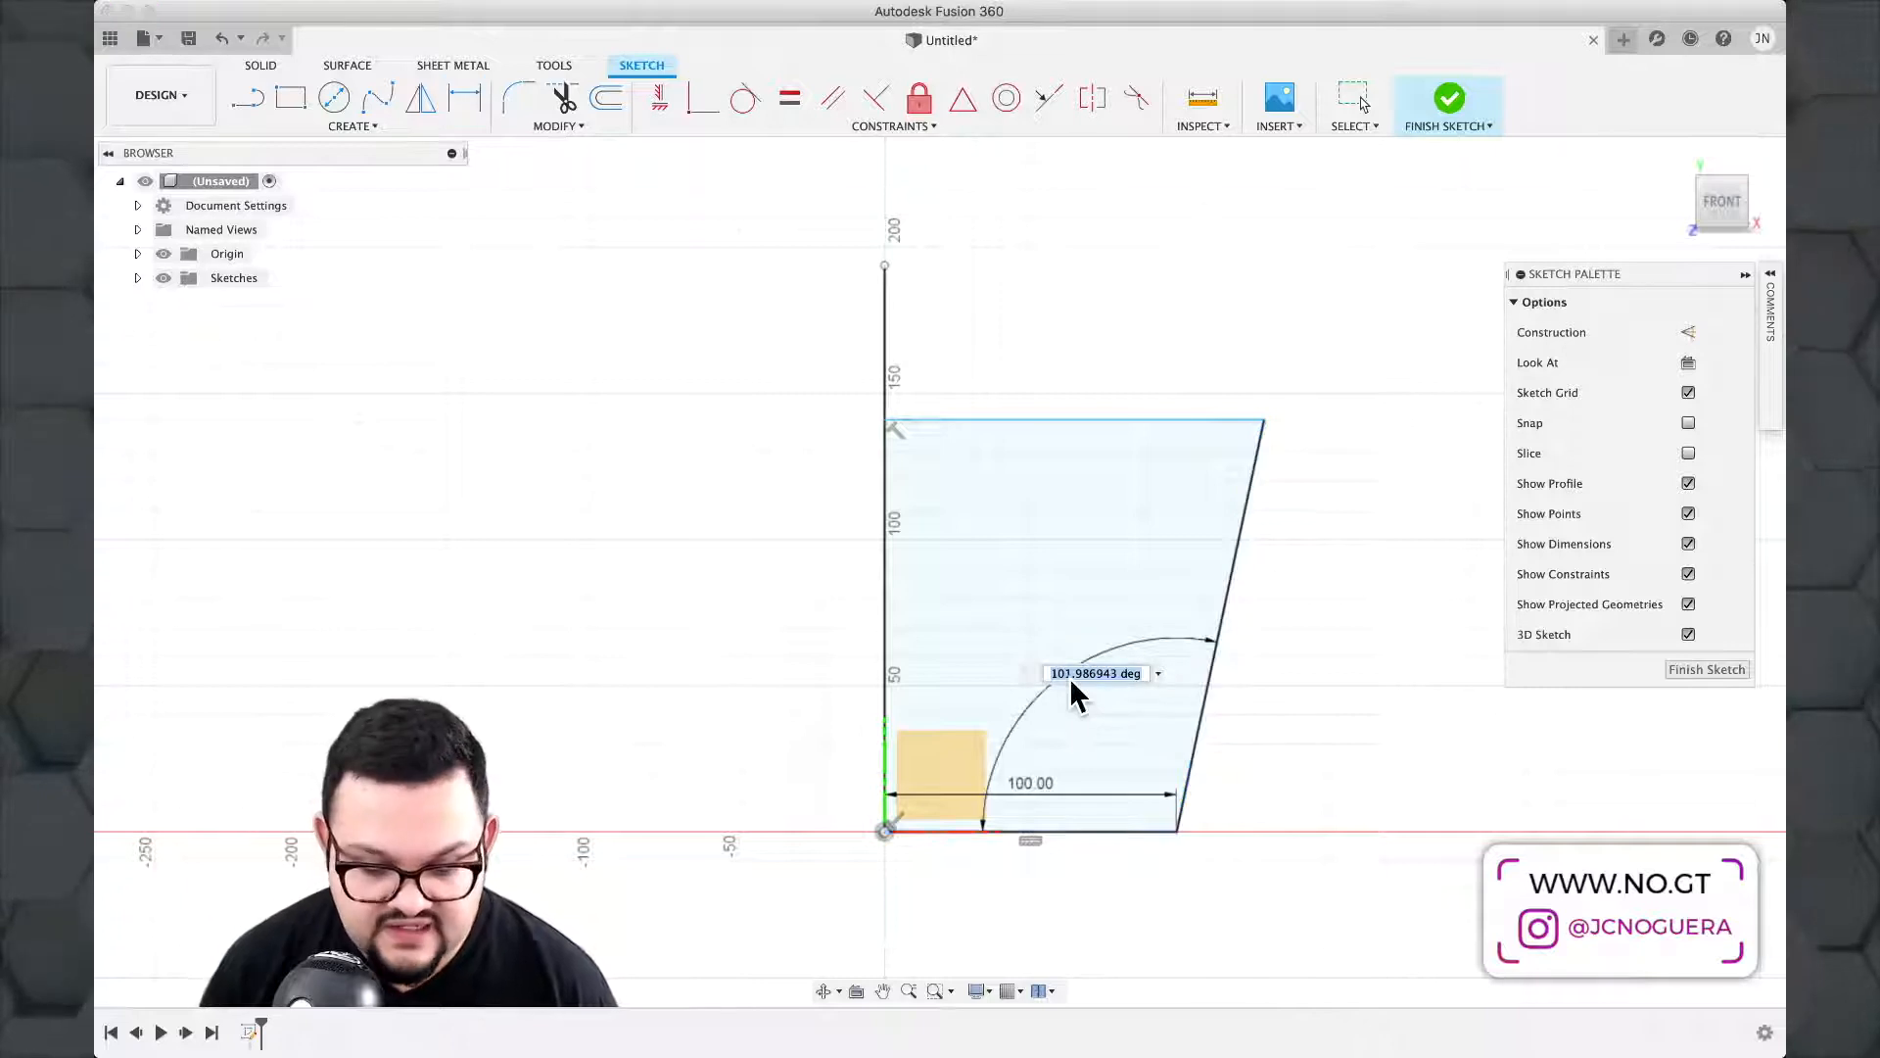
type("1")
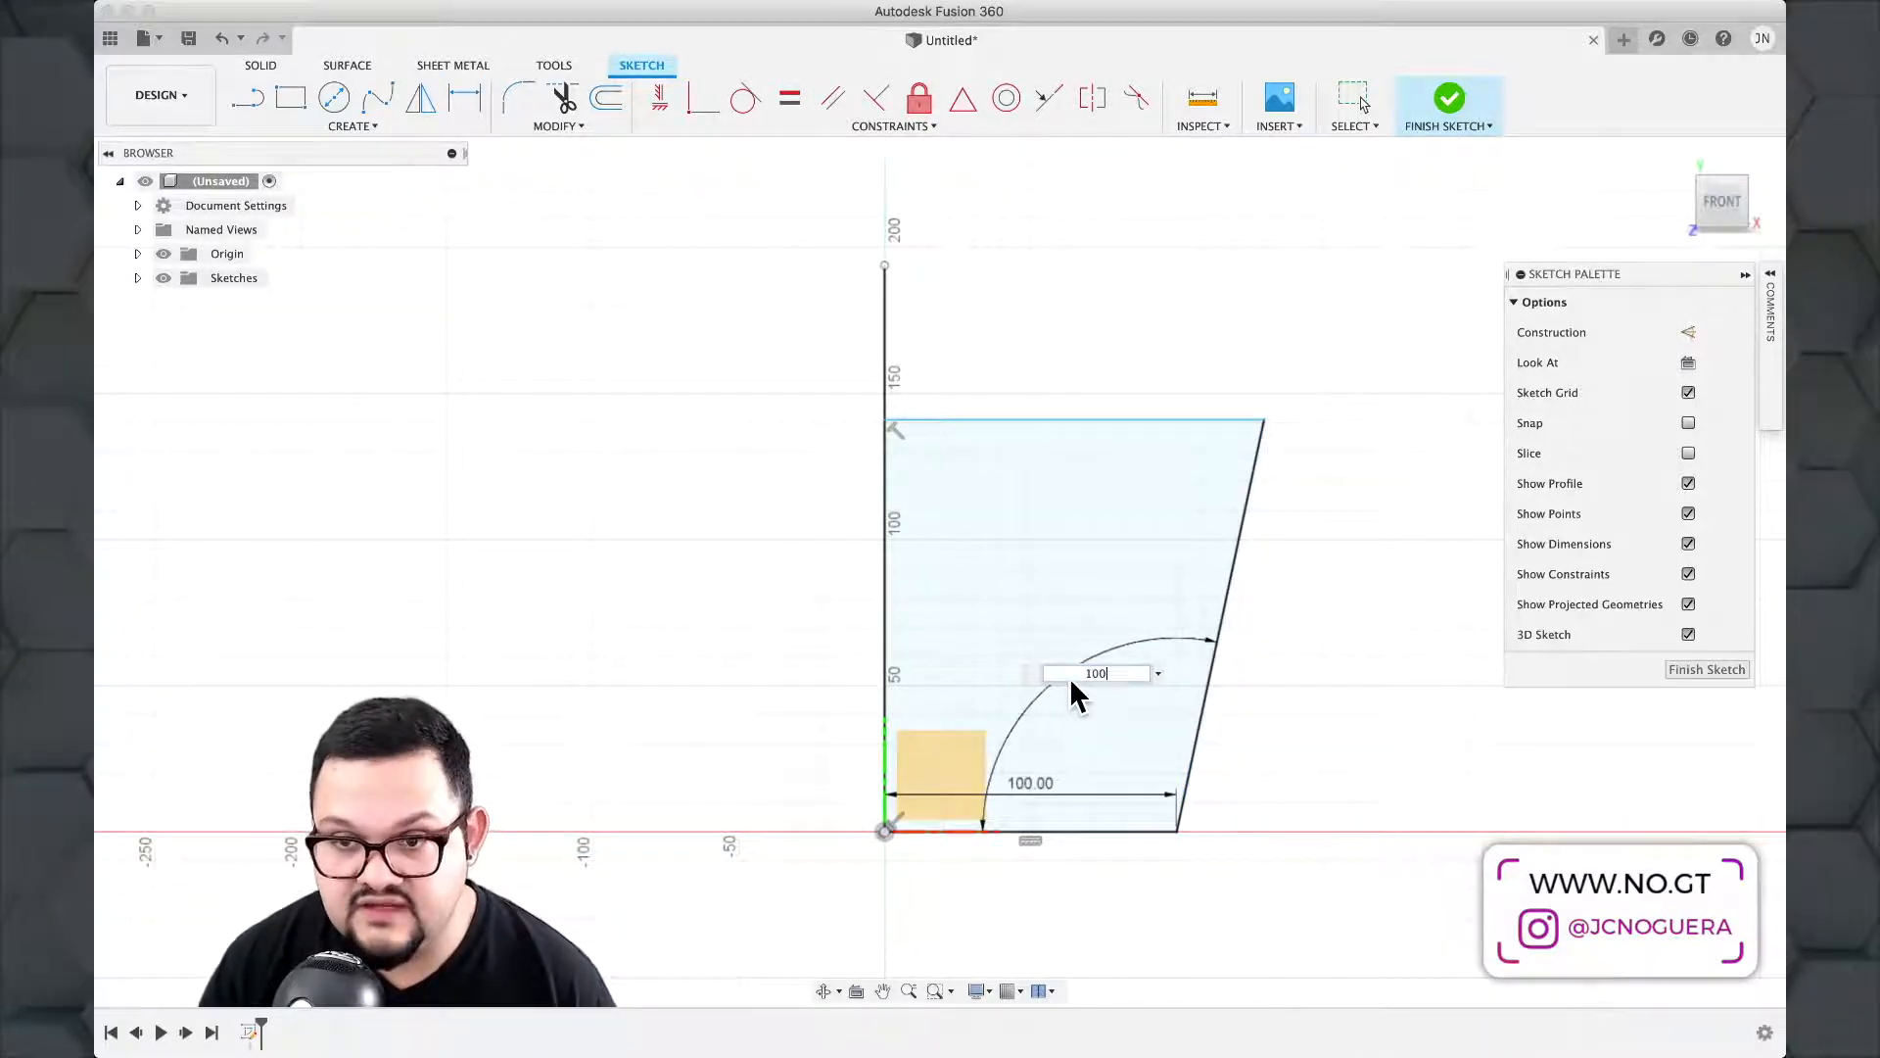
type("00")
key("Return")
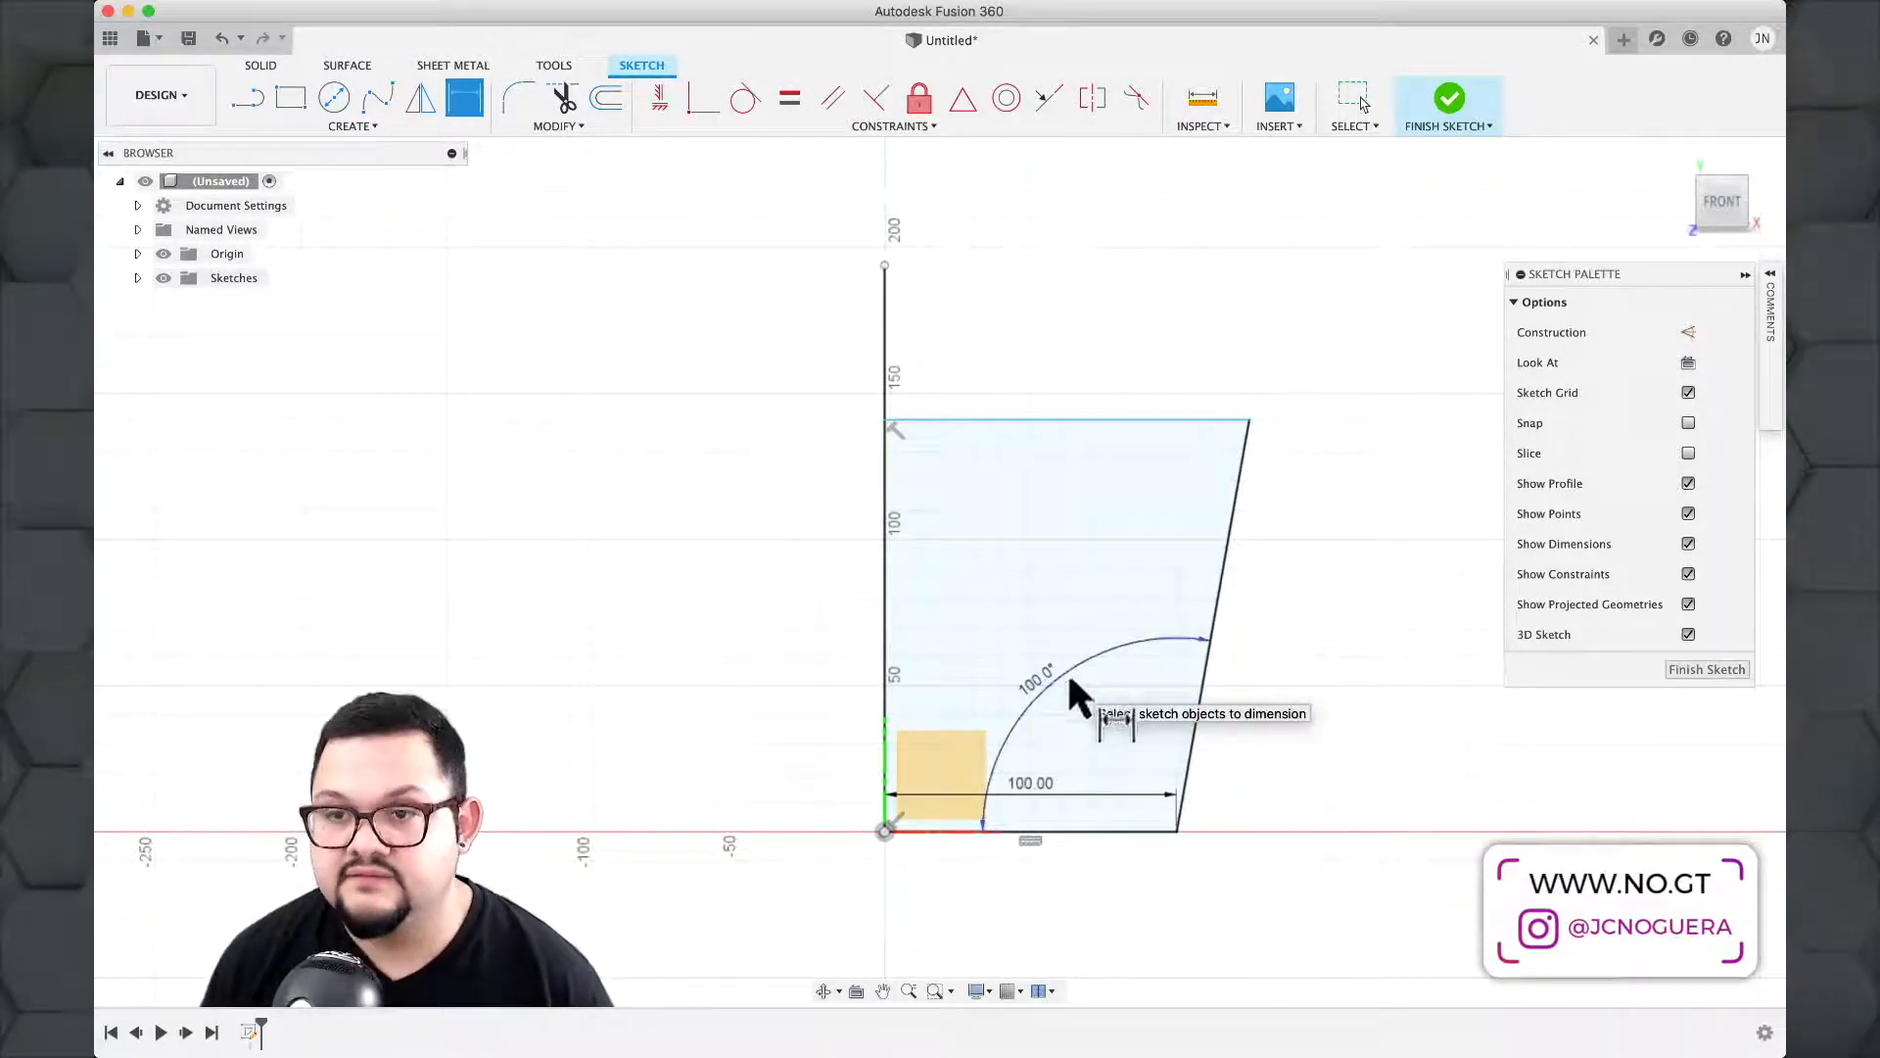
Dimension the vertical height from the origin to the slanted line's upper endpoint and set it to 150 mm.
left_click(1250, 420)
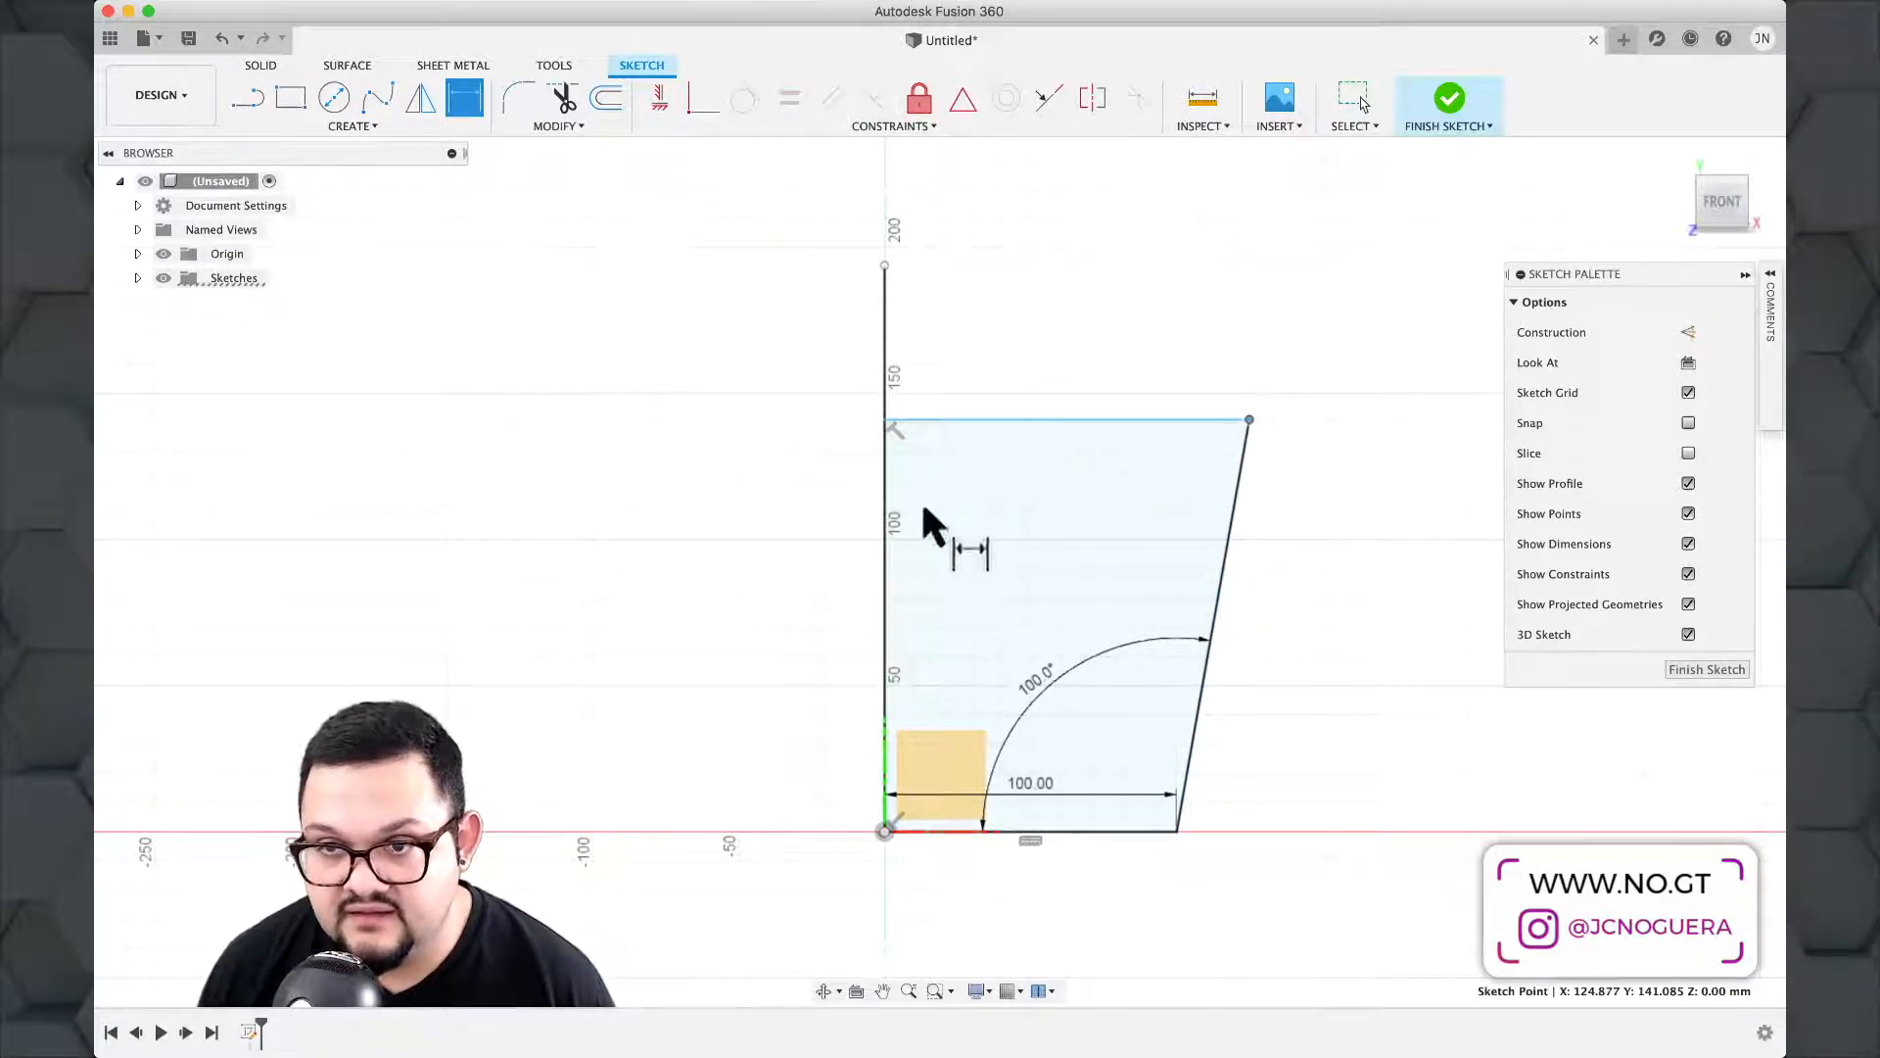
left_click(885, 829)
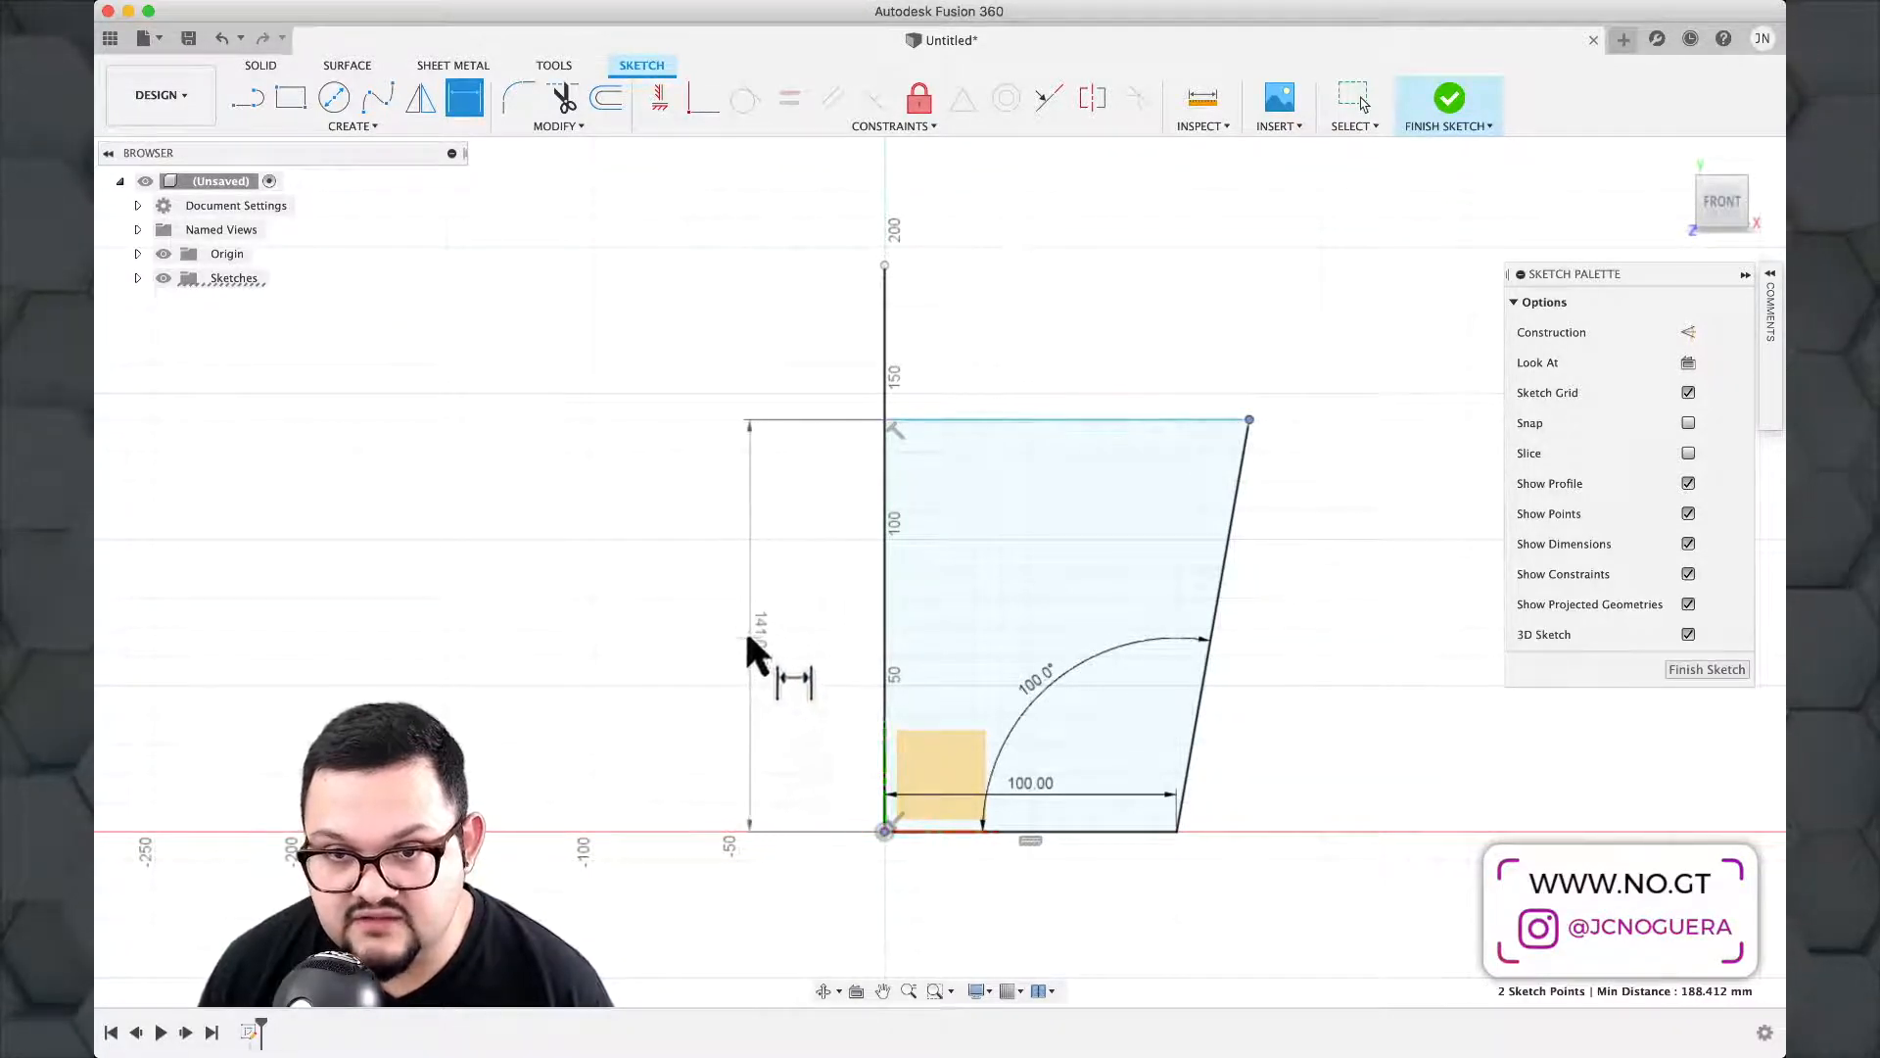
left_click(740, 619)
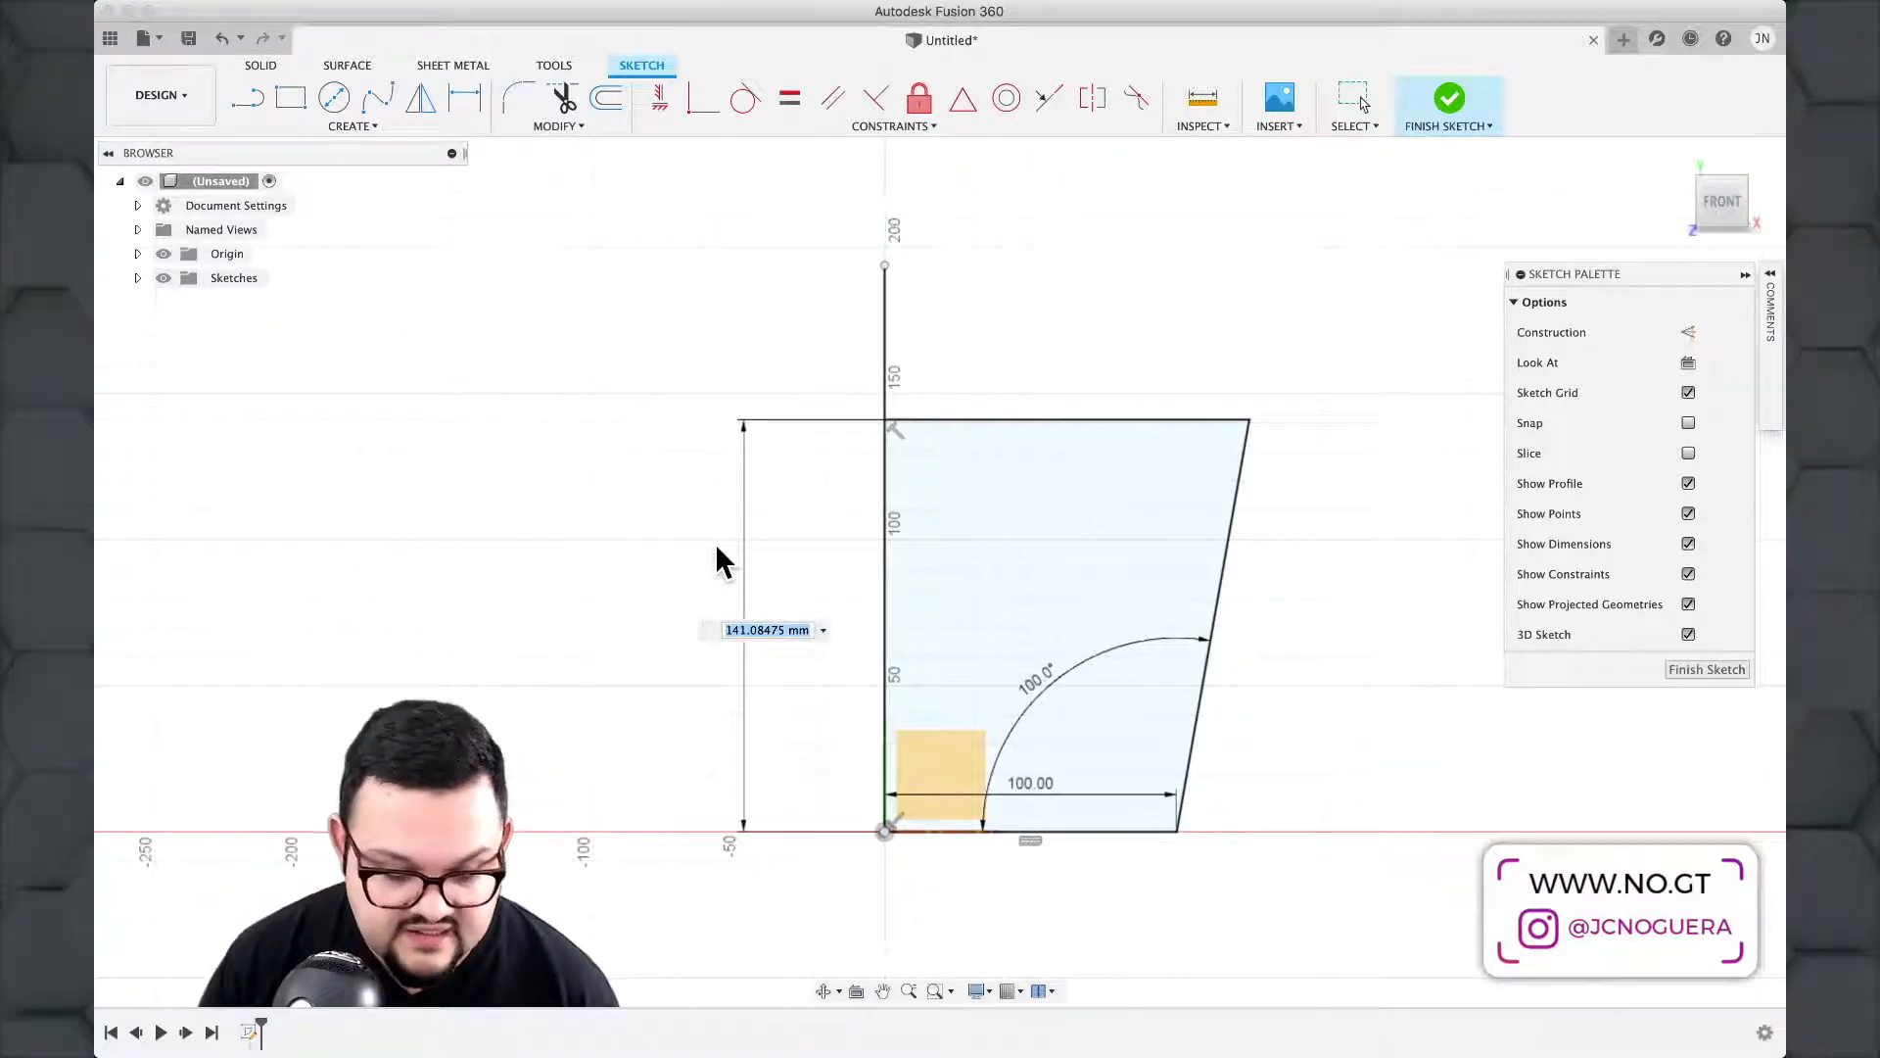
type("150")
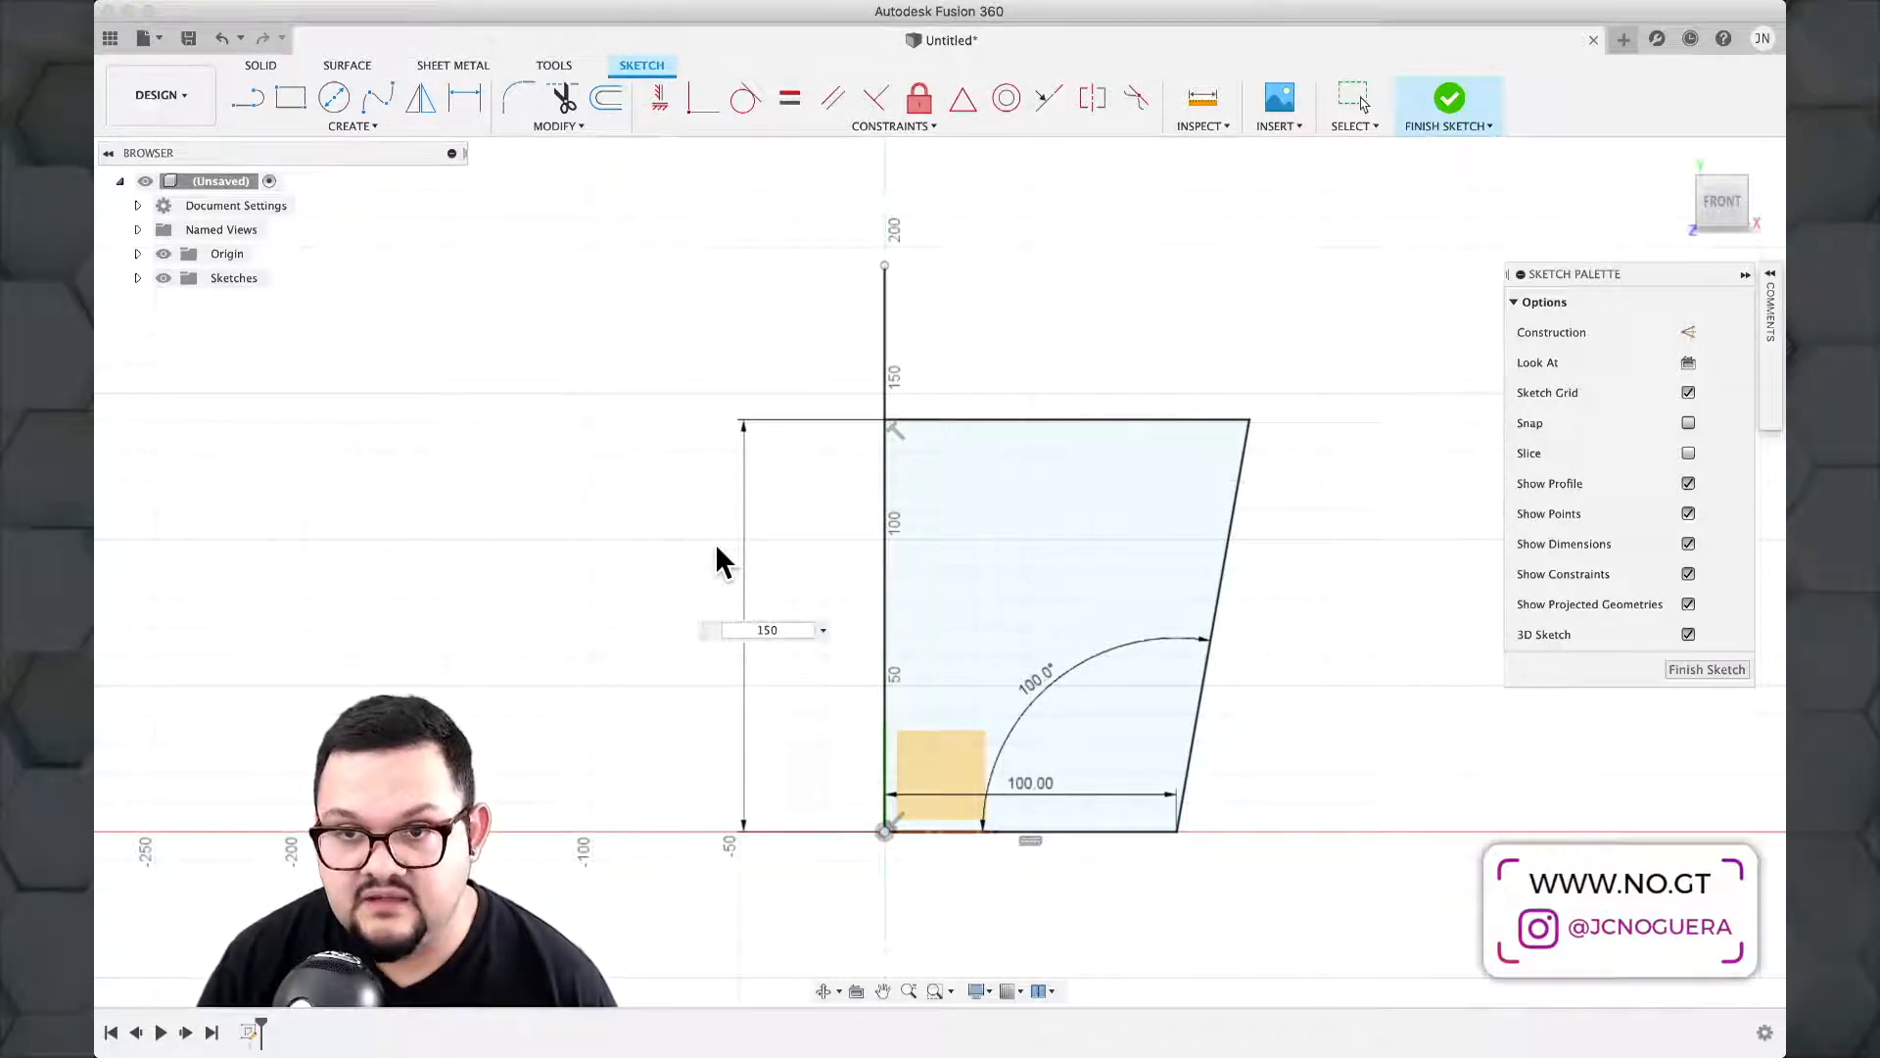
key("Return")
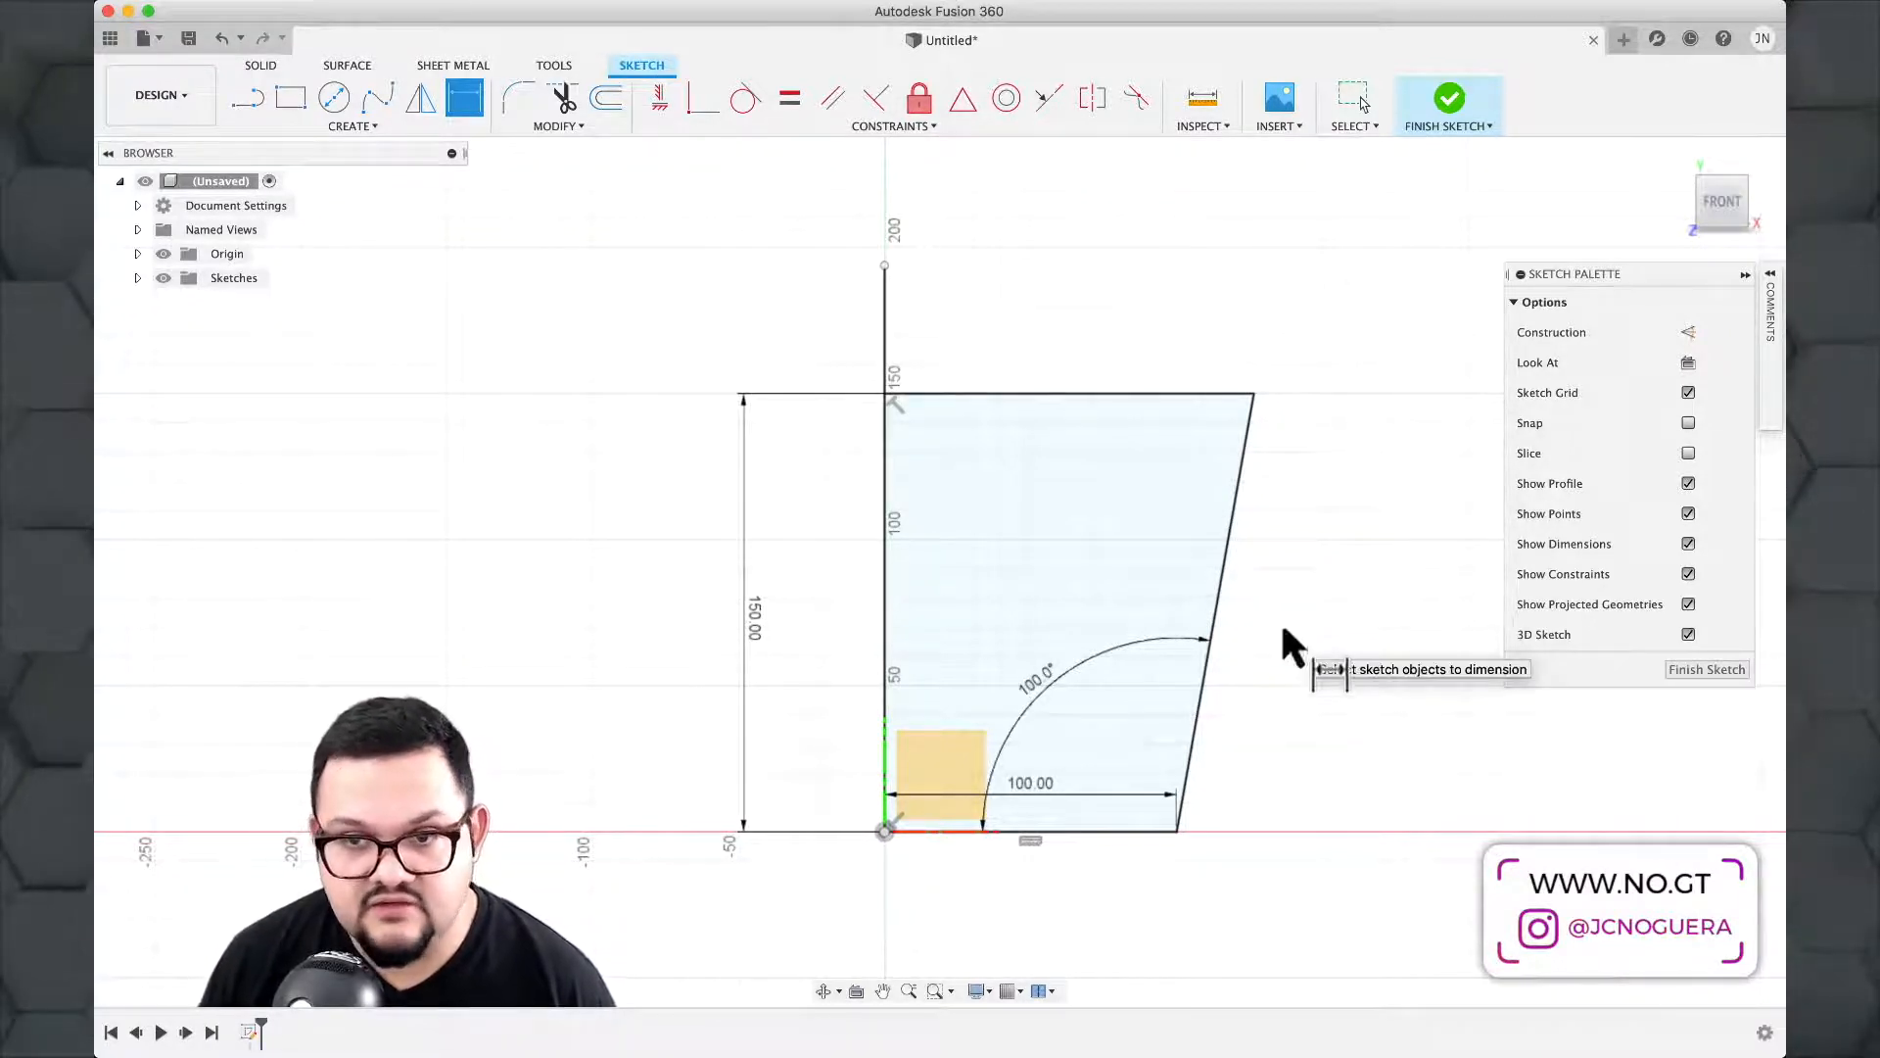
key("Escape")
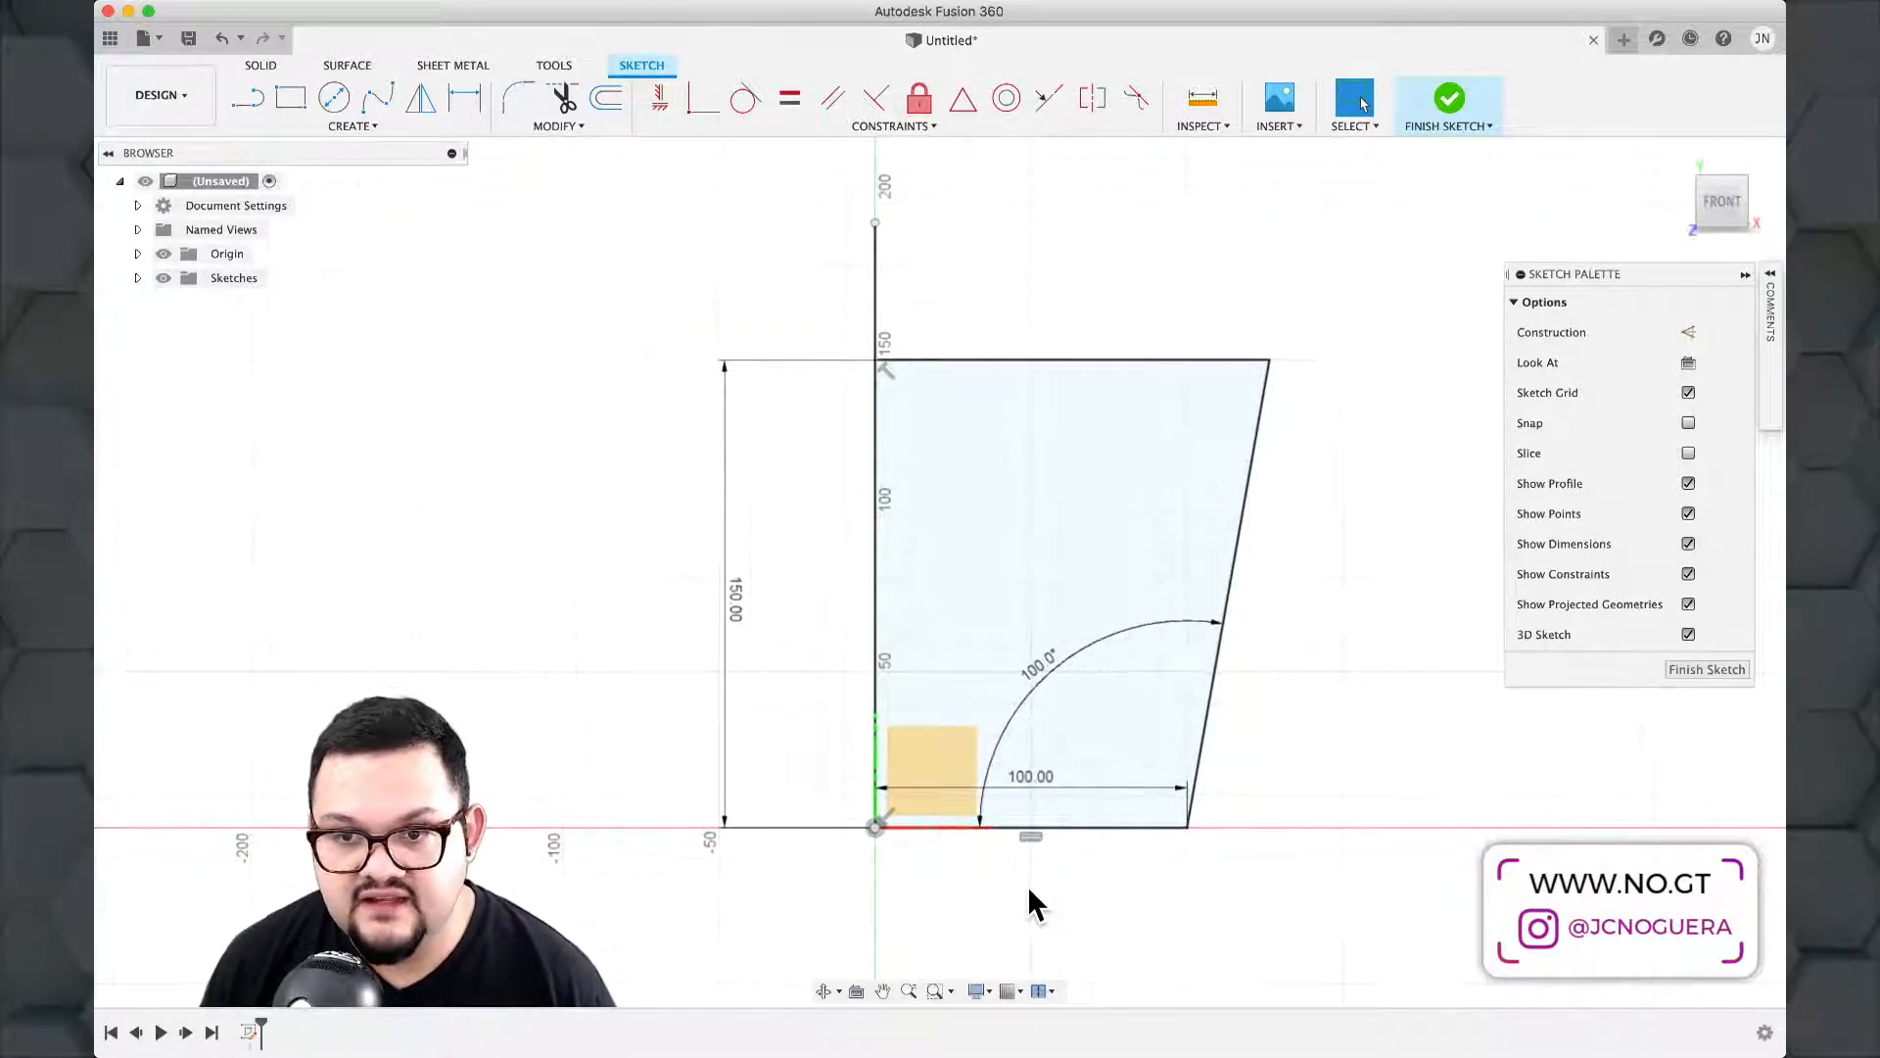
Examine the constraints on the profile's upper horizontal line and at its corner with the vertical line.
scroll(1027, 886, "up", 2)
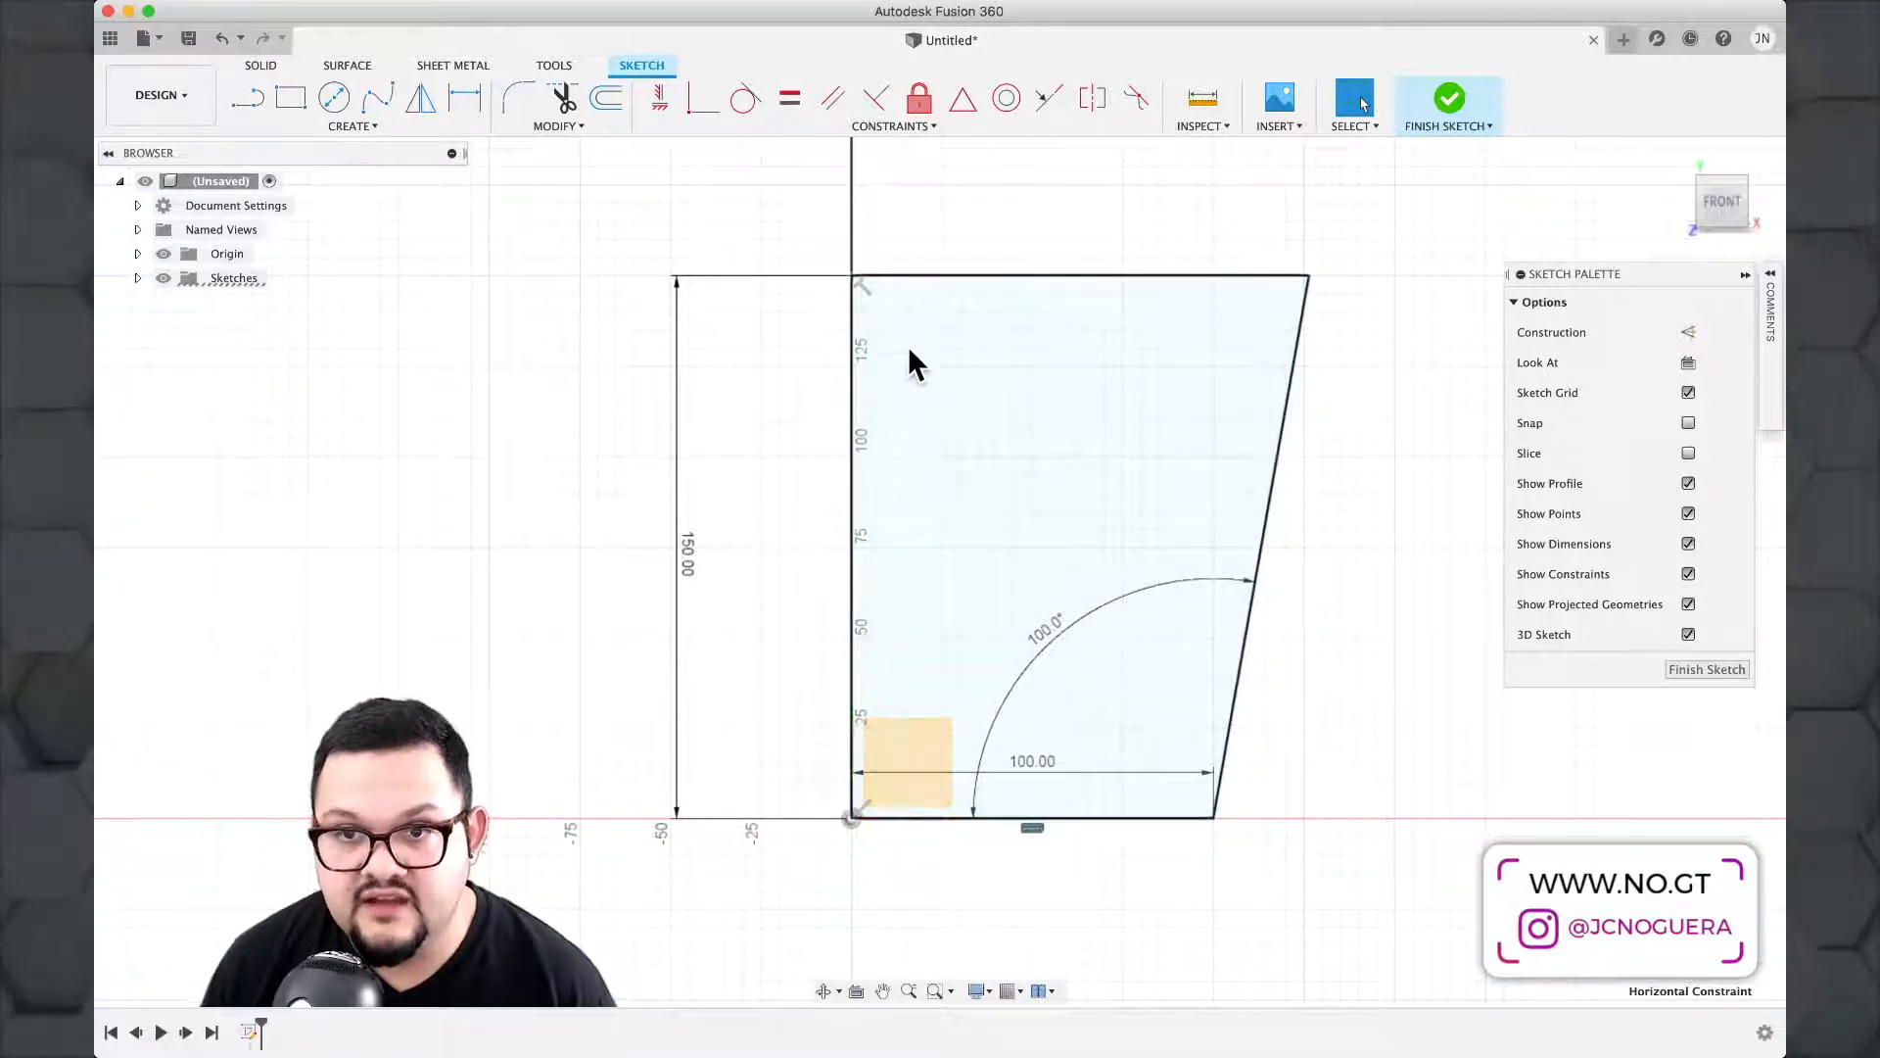
left_click(913, 277)
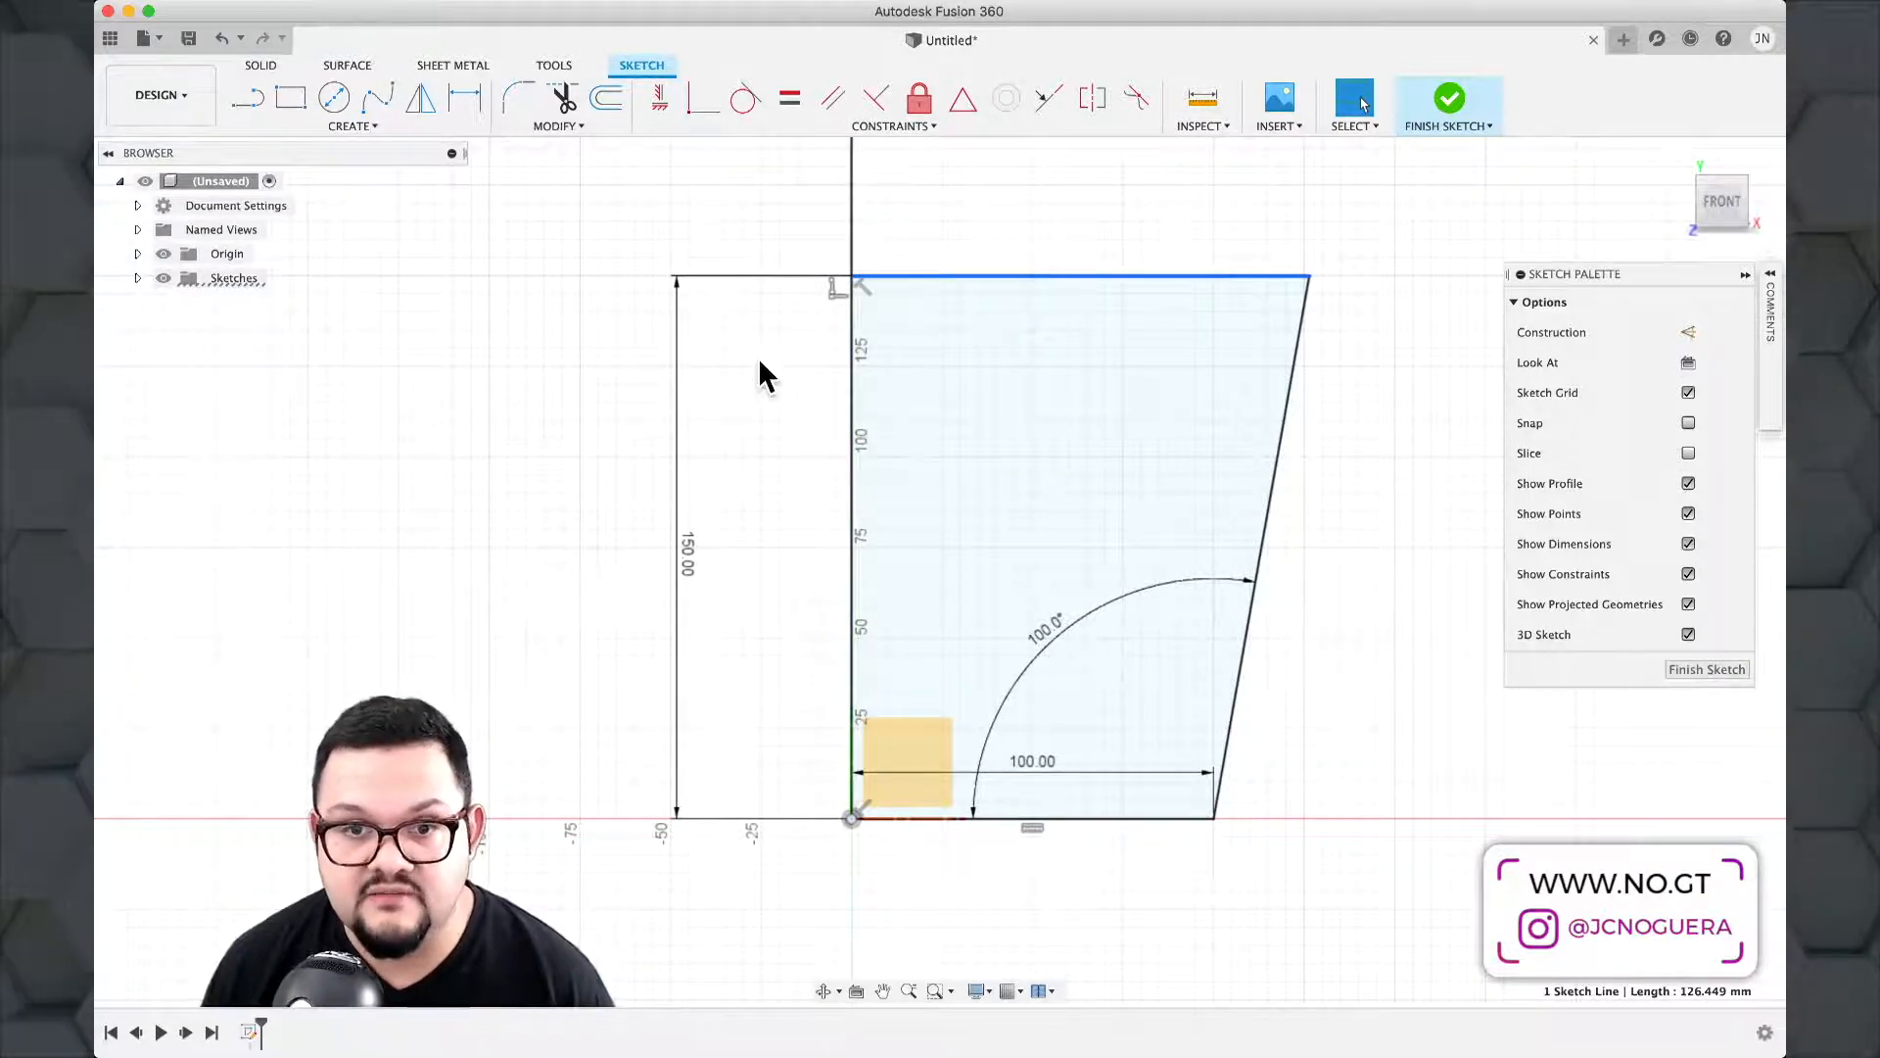
left_click(852, 275)
left_click(844, 308)
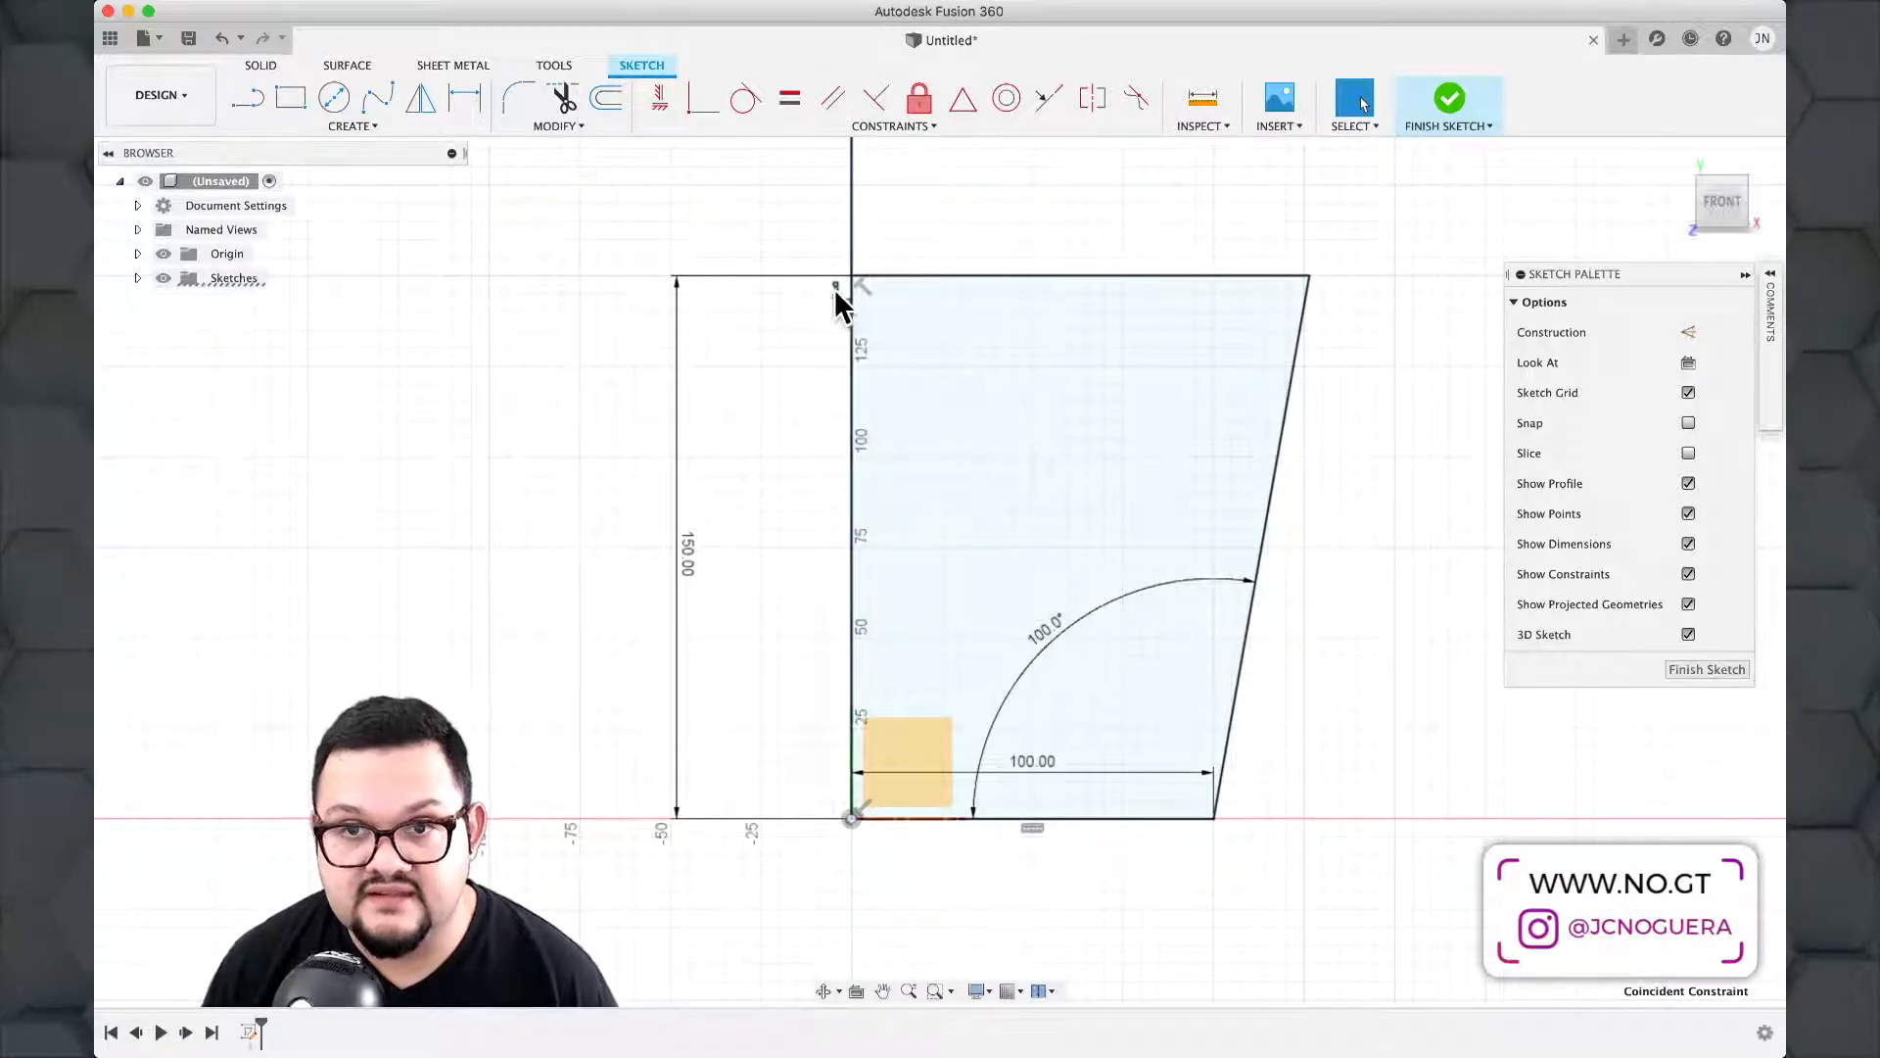
left_click(852, 274)
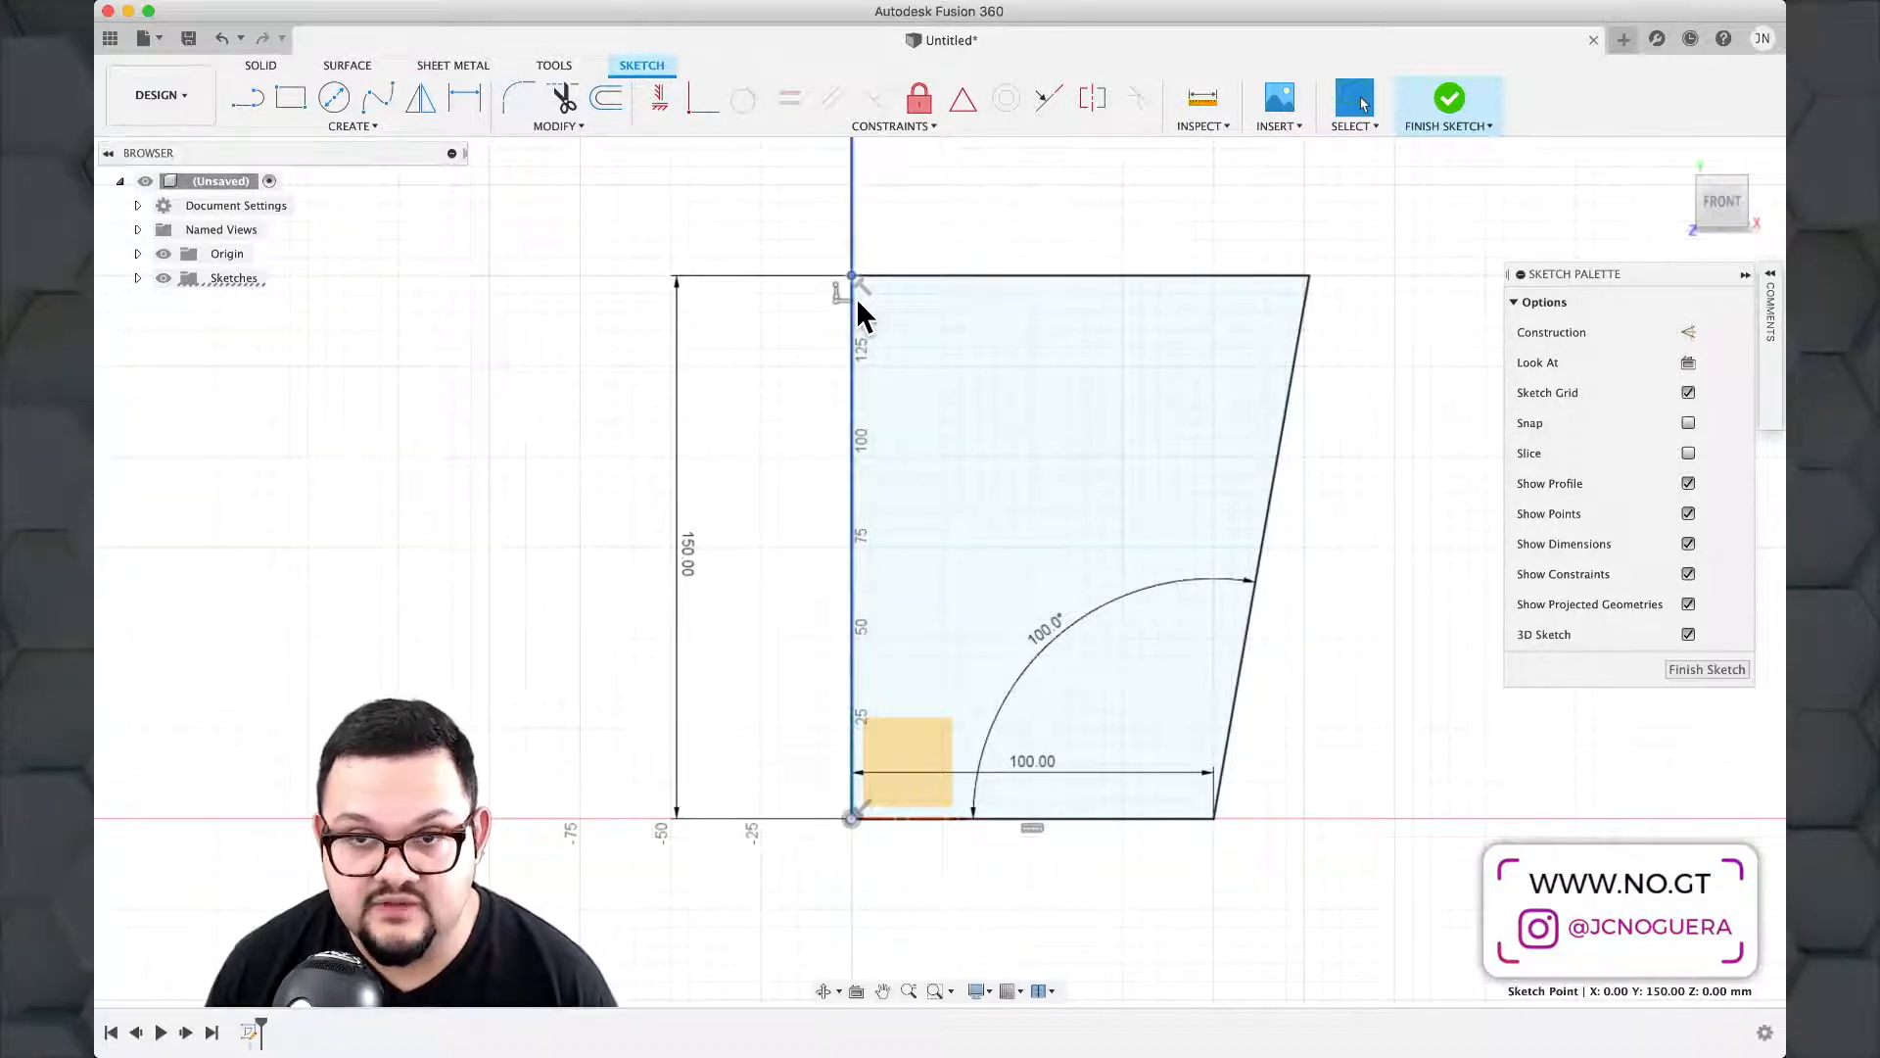
key("Escape")
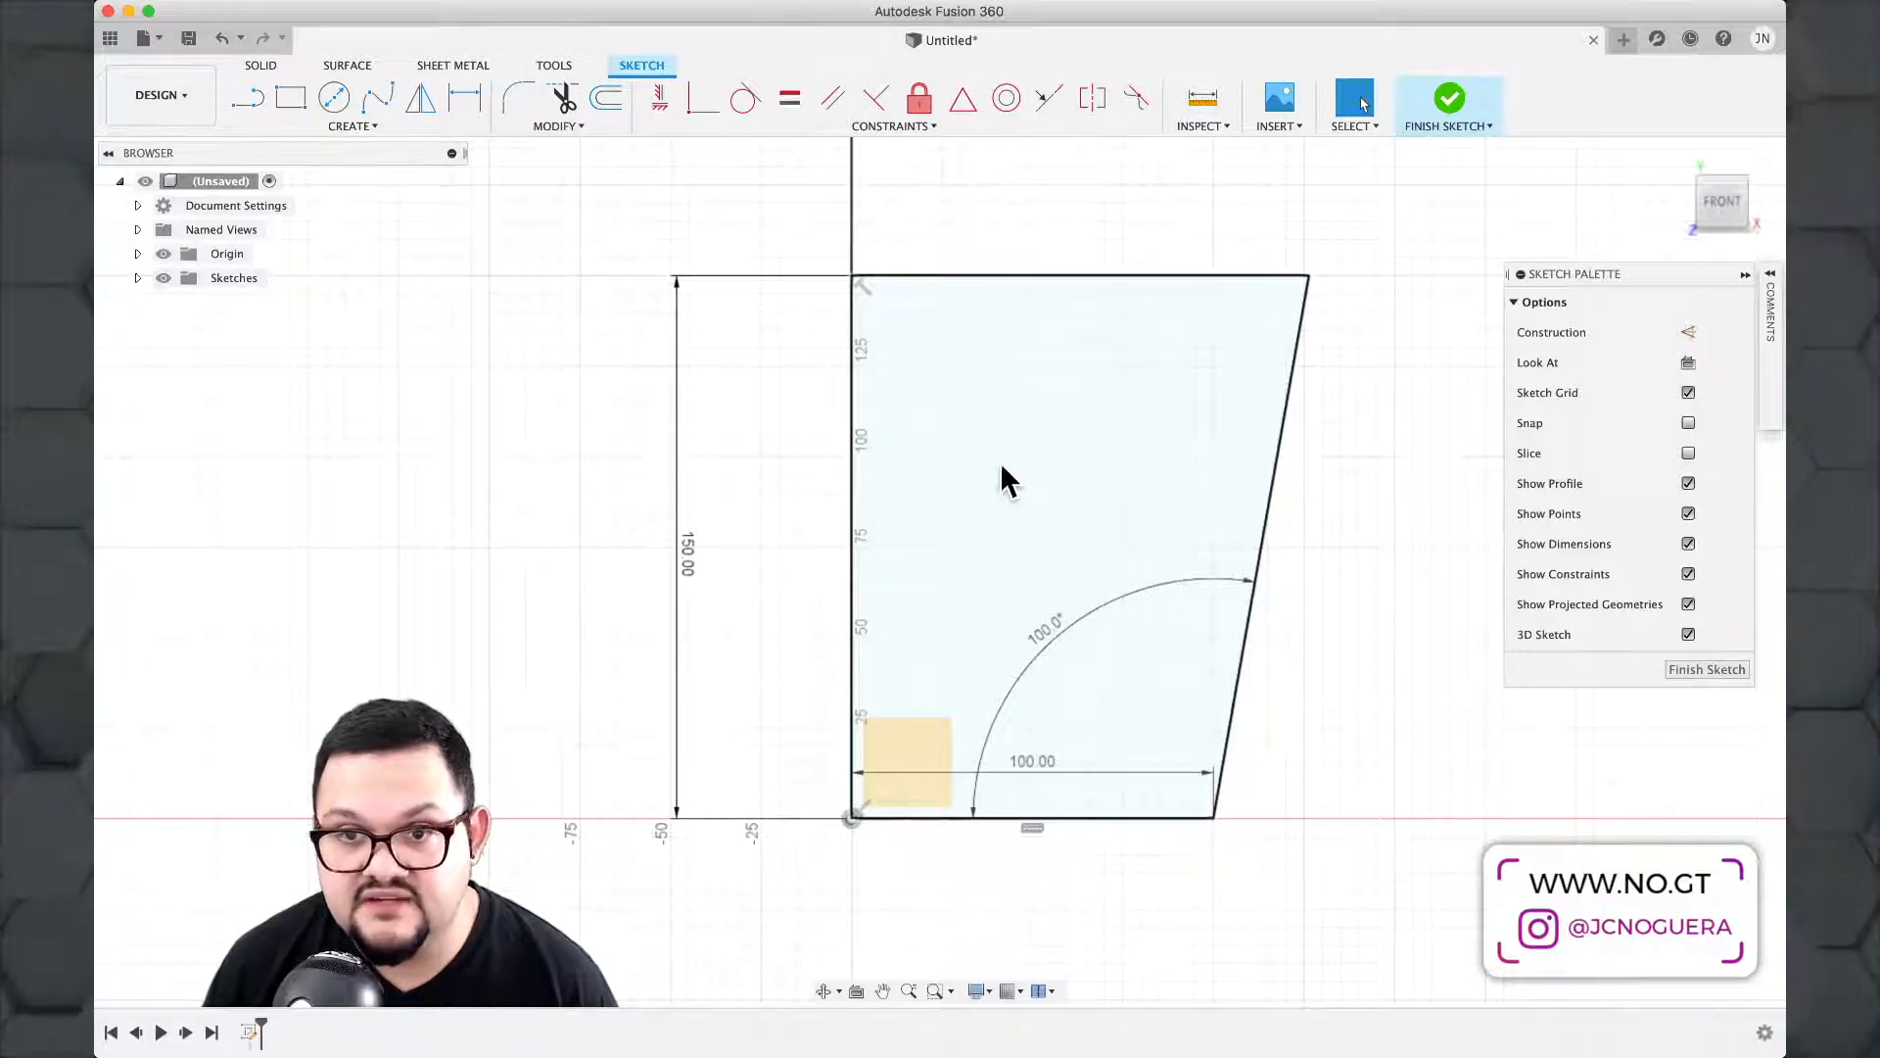
Draw a loose, slightly slanted line about 83 mm long beside the profile, beyond its height dimension.
key("l")
left_click(440, 349)
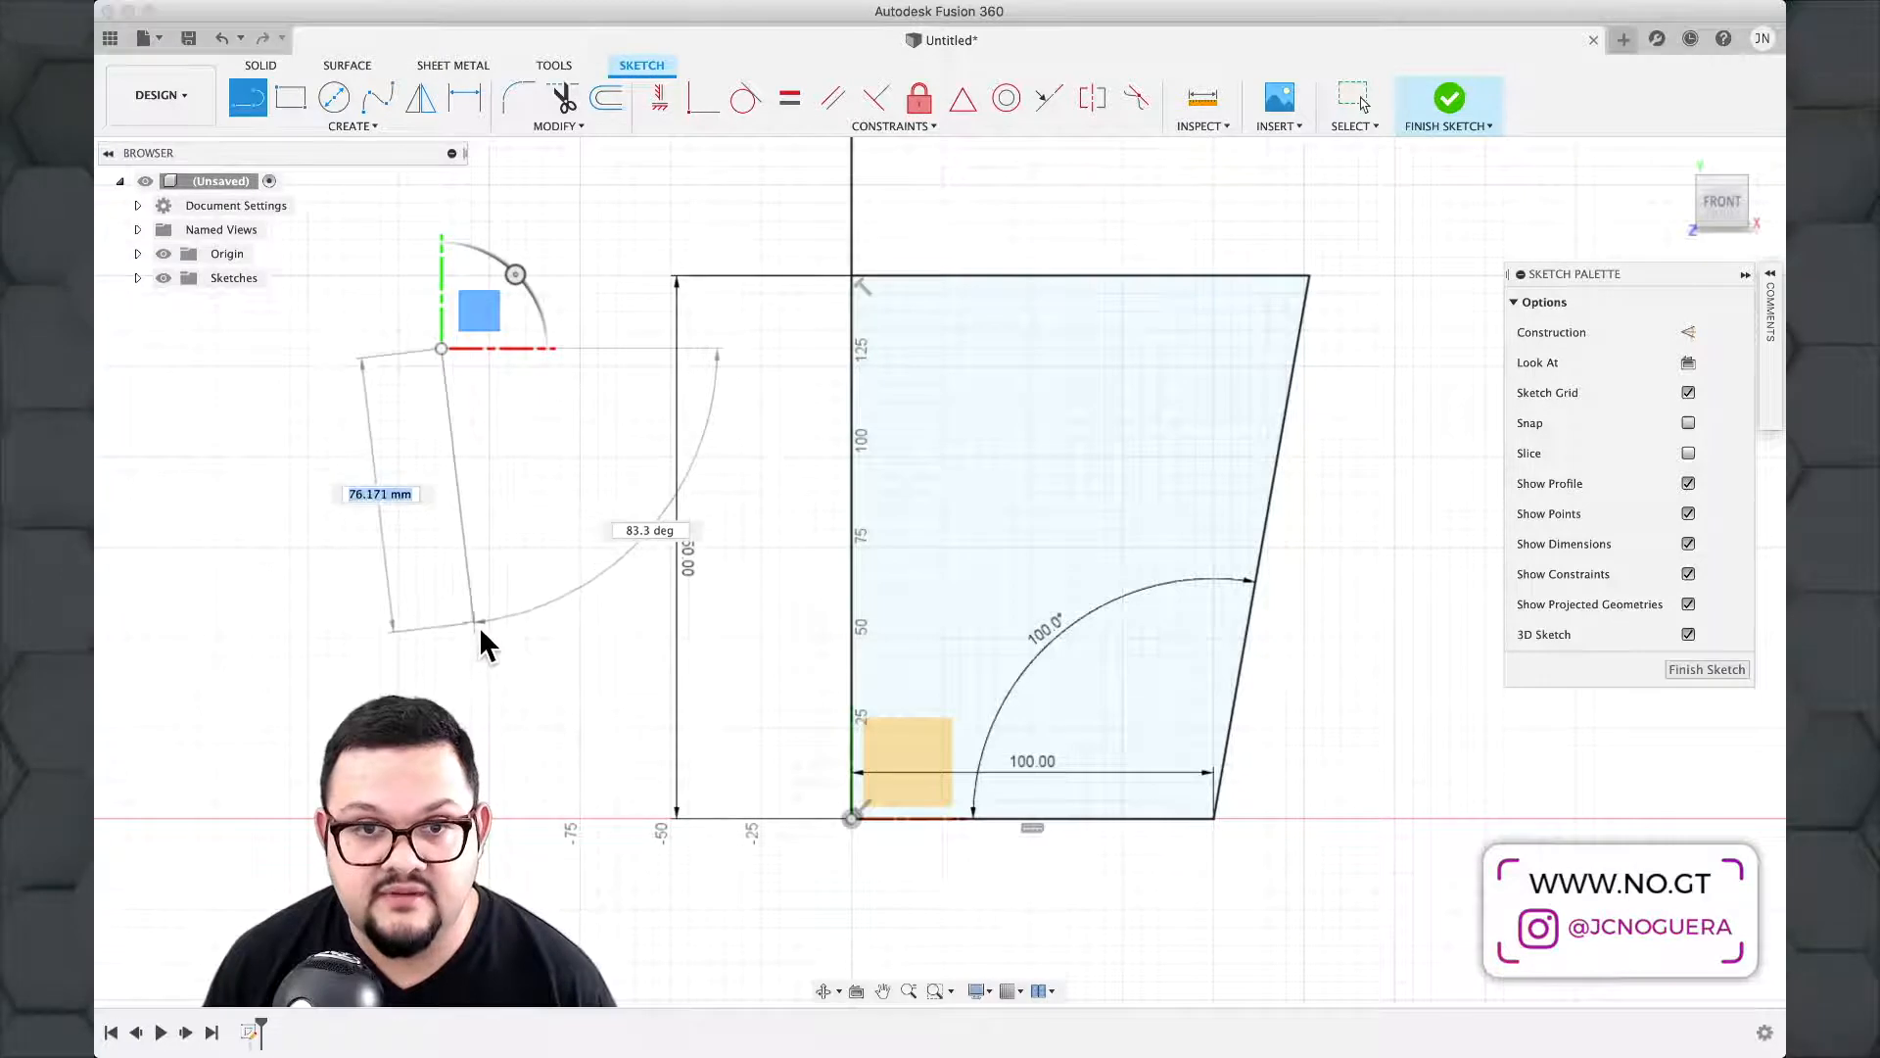
left_click(484, 645)
key("Escape")
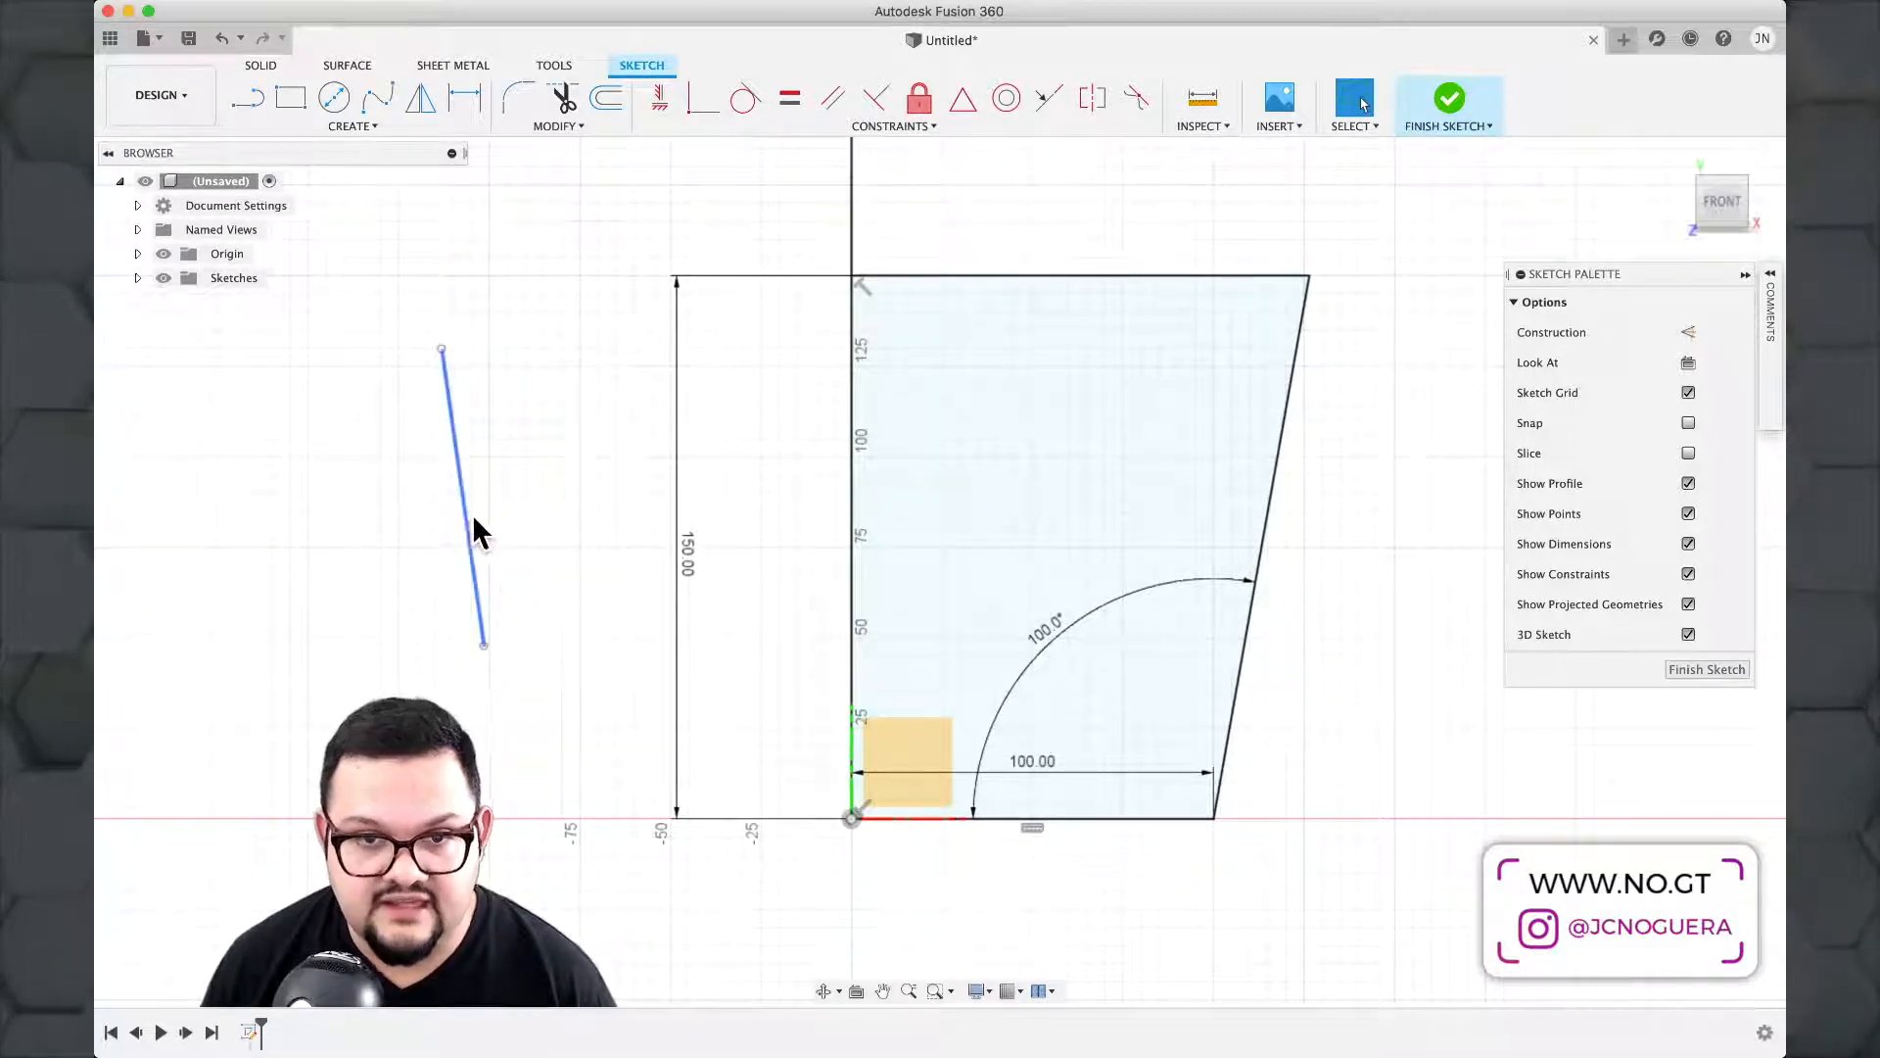
Make the loose line vertical with the Horizontal/Vertical constraint and delete the line.
left_click(466, 516)
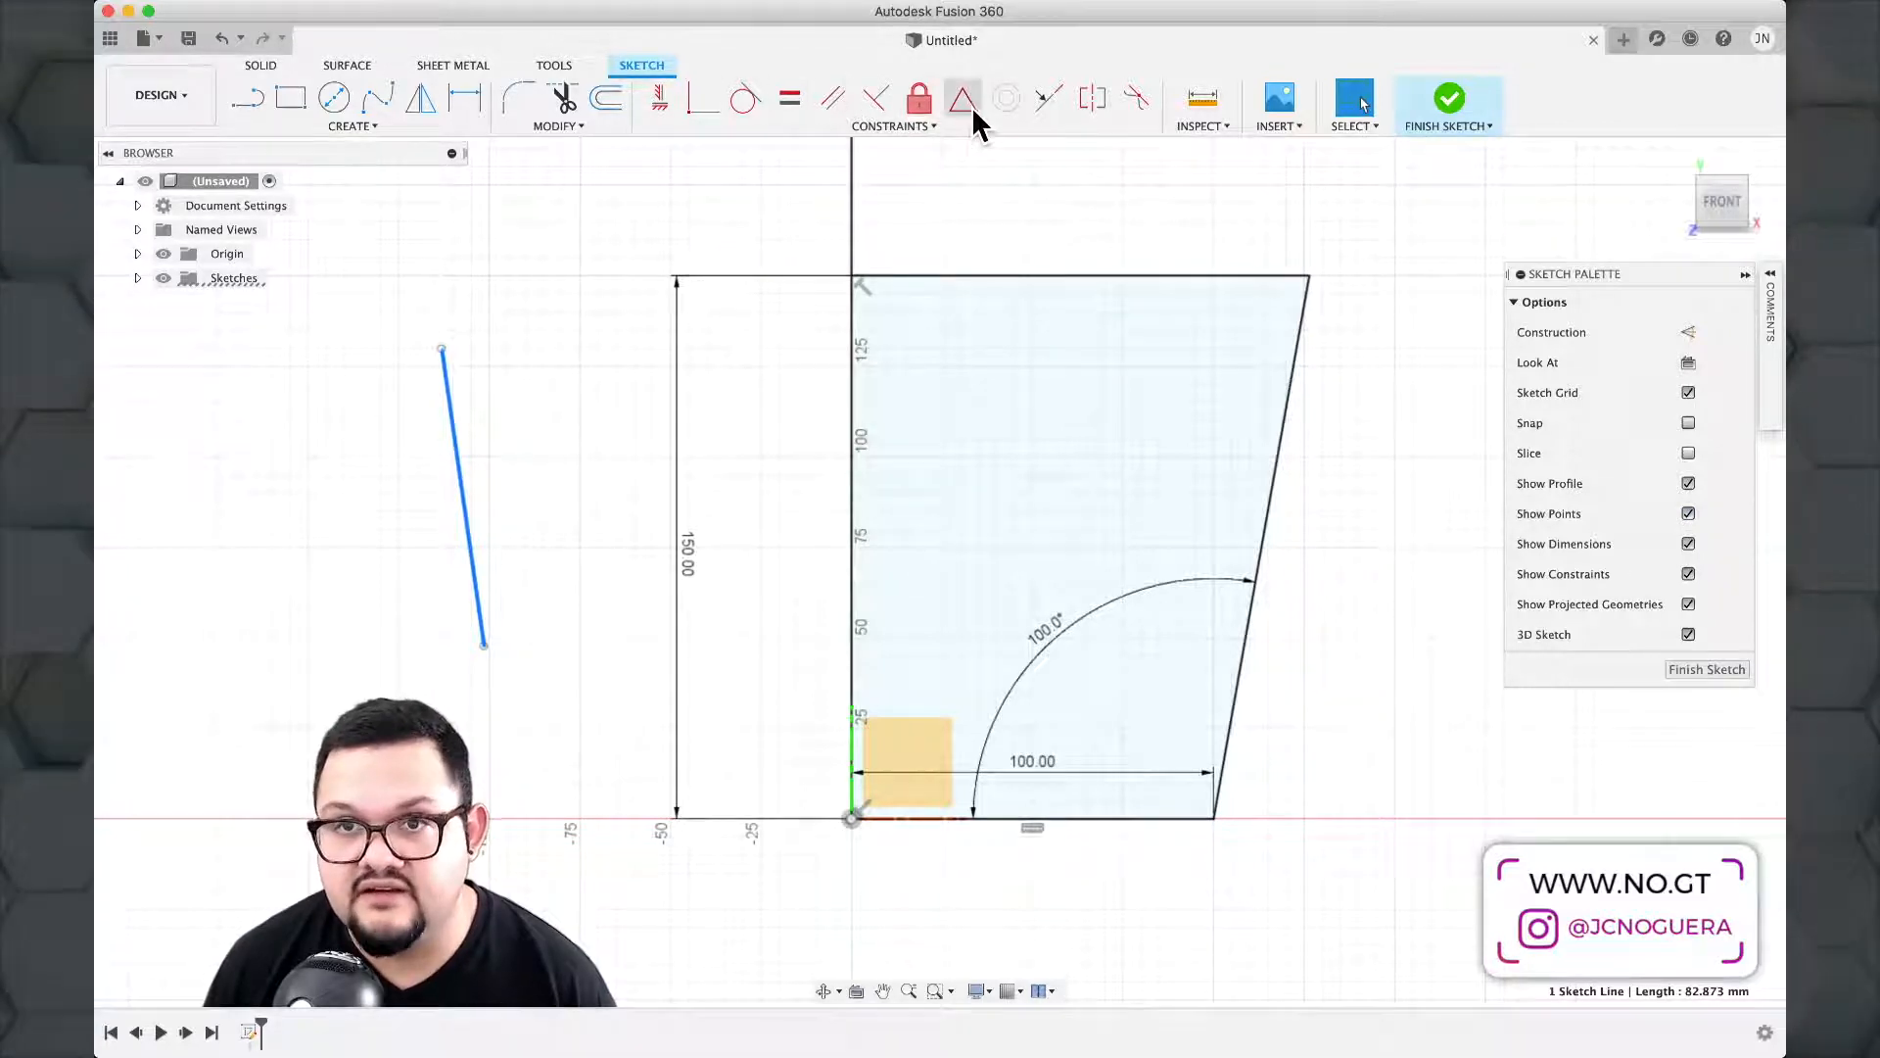
left_click(661, 102)
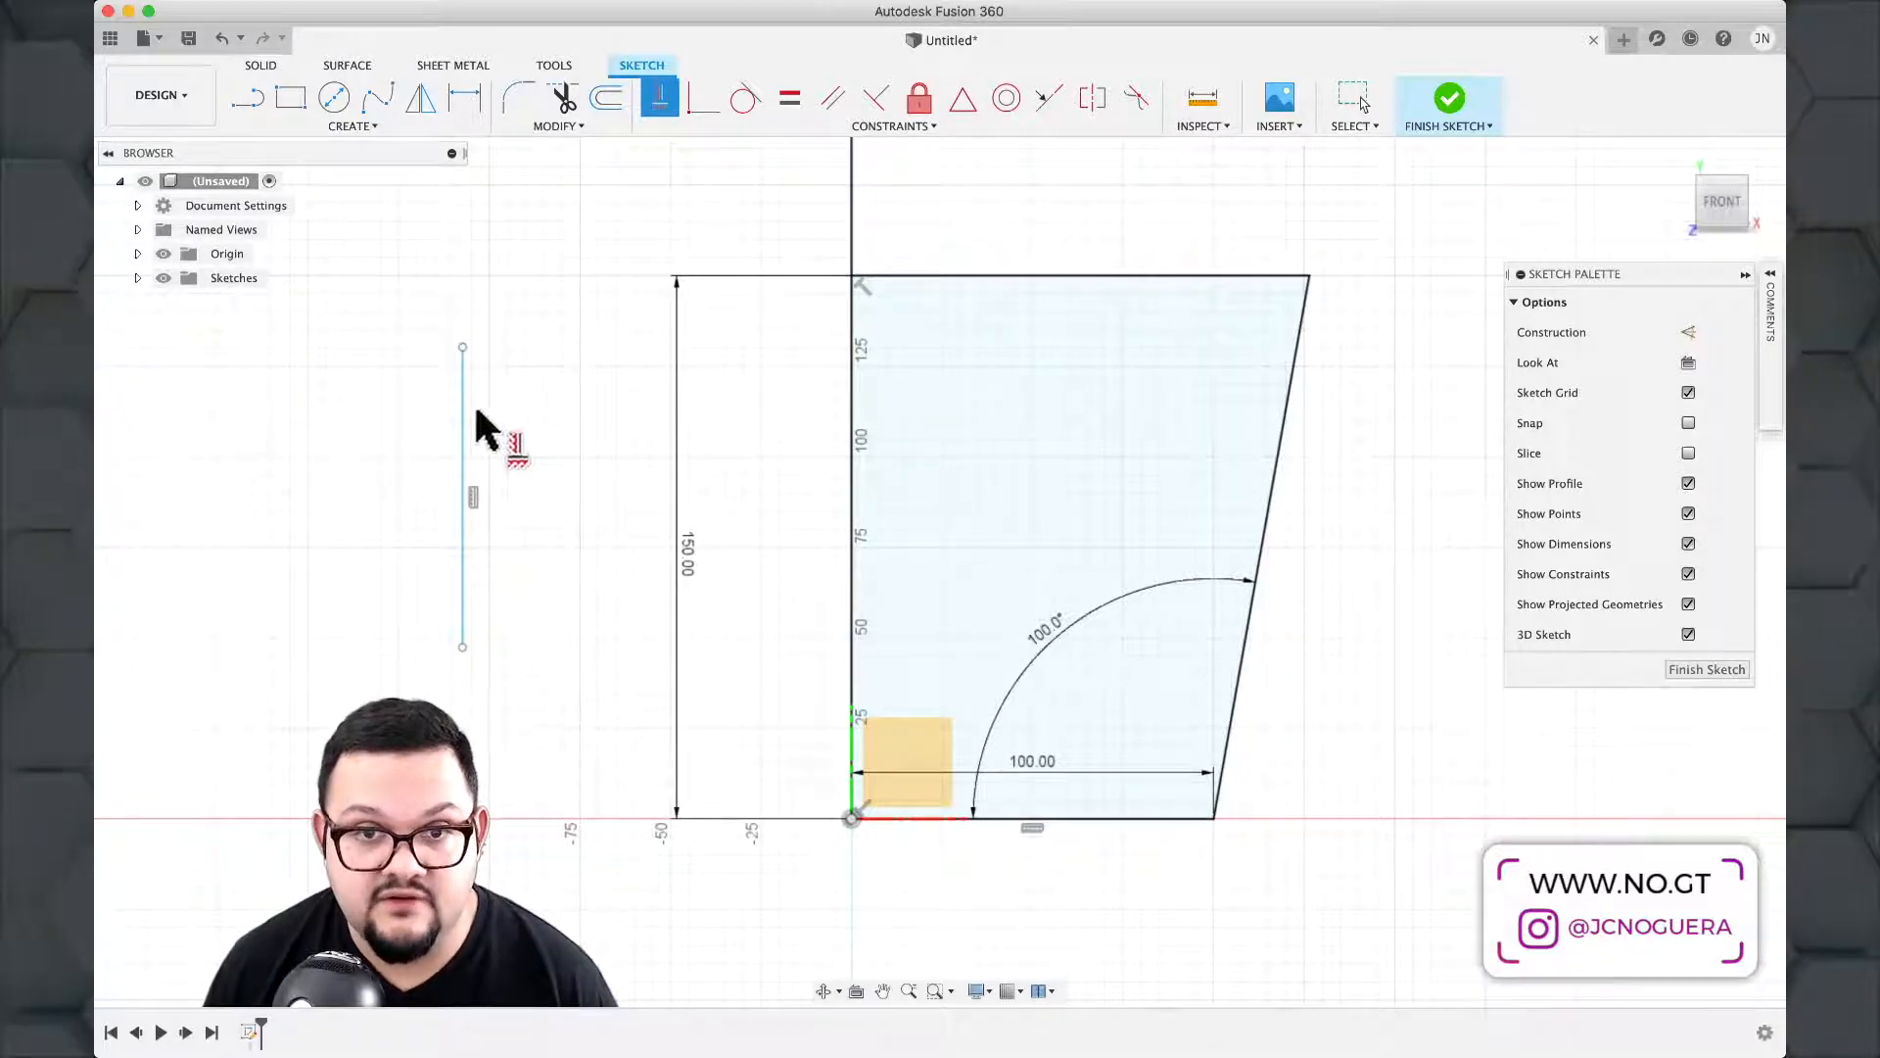
key("Escape")
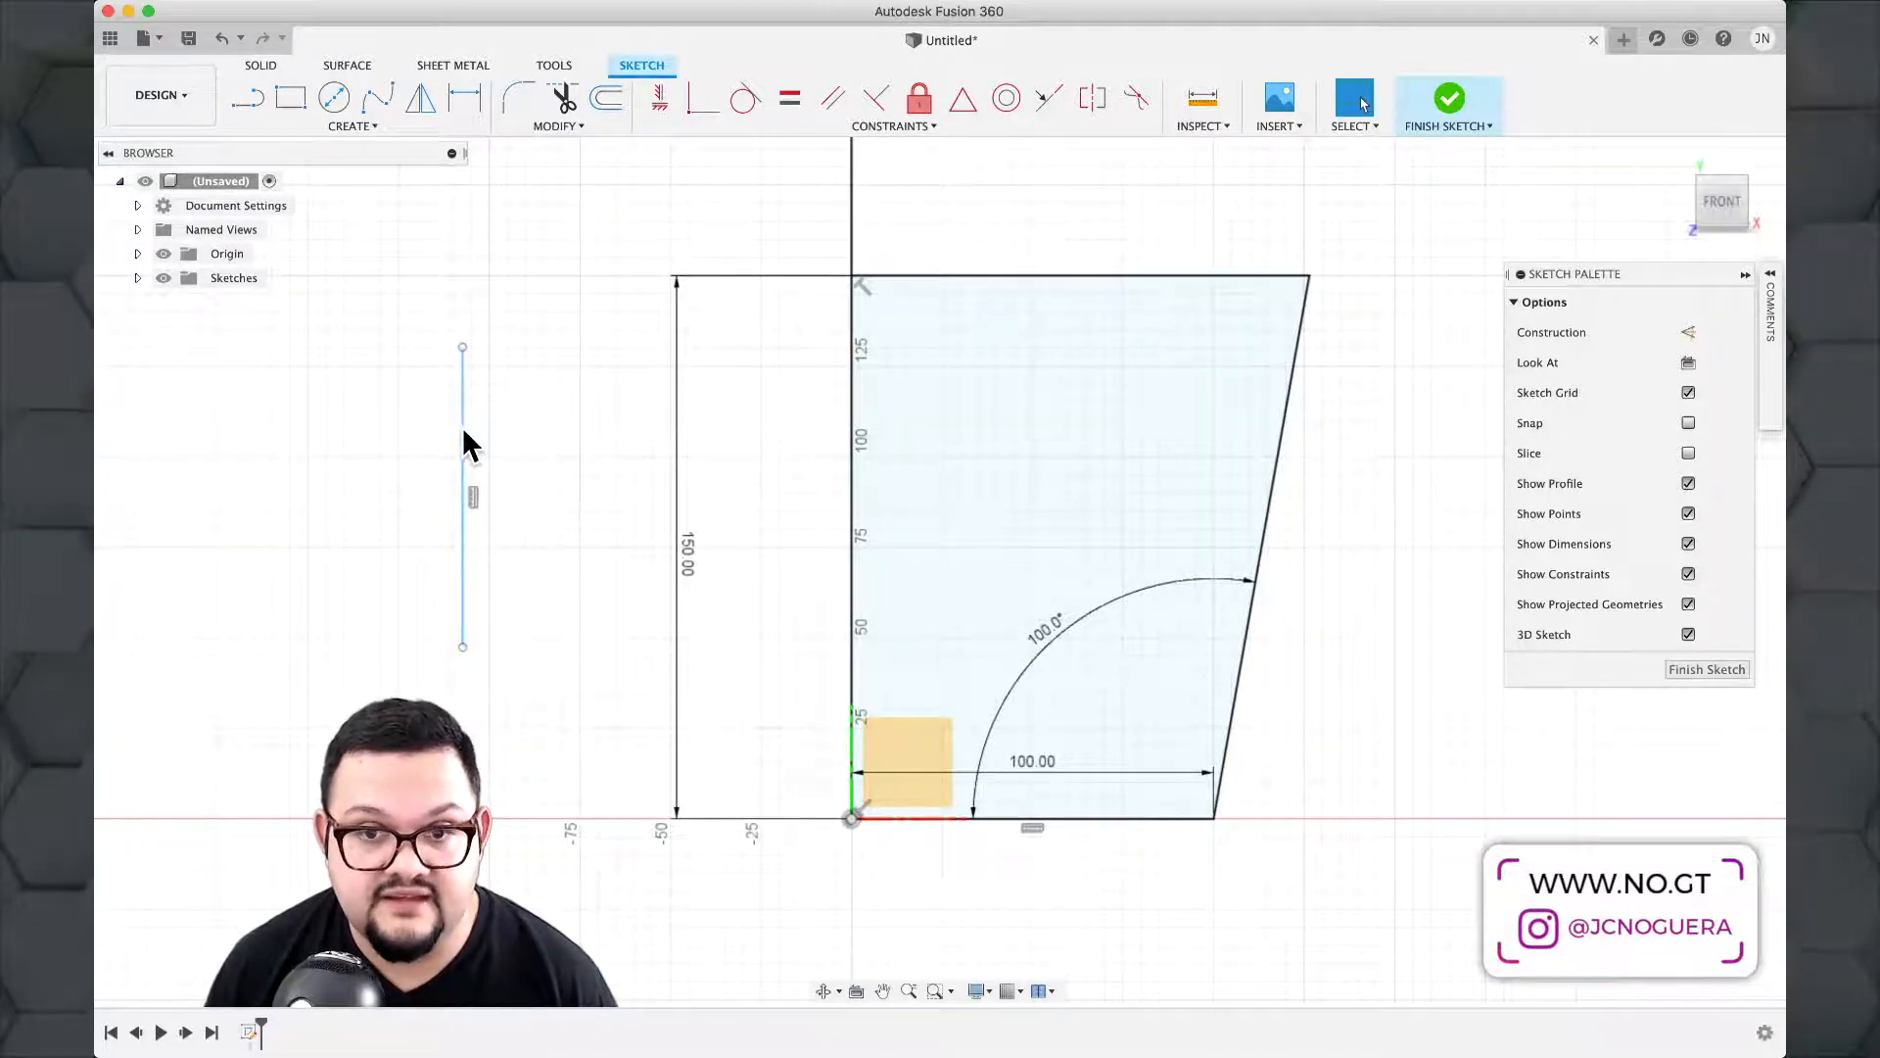
mouse_move(465, 431)
left_mouse_down()
mouse_move(557, 396)
mouse_move(554, 429)
mouse_move(491, 454)
mouse_move(554, 437)
mouse_move(543, 392)
mouse_move(487, 386)
mouse_move(496, 399)
left_mouse_up()
key("Delete")
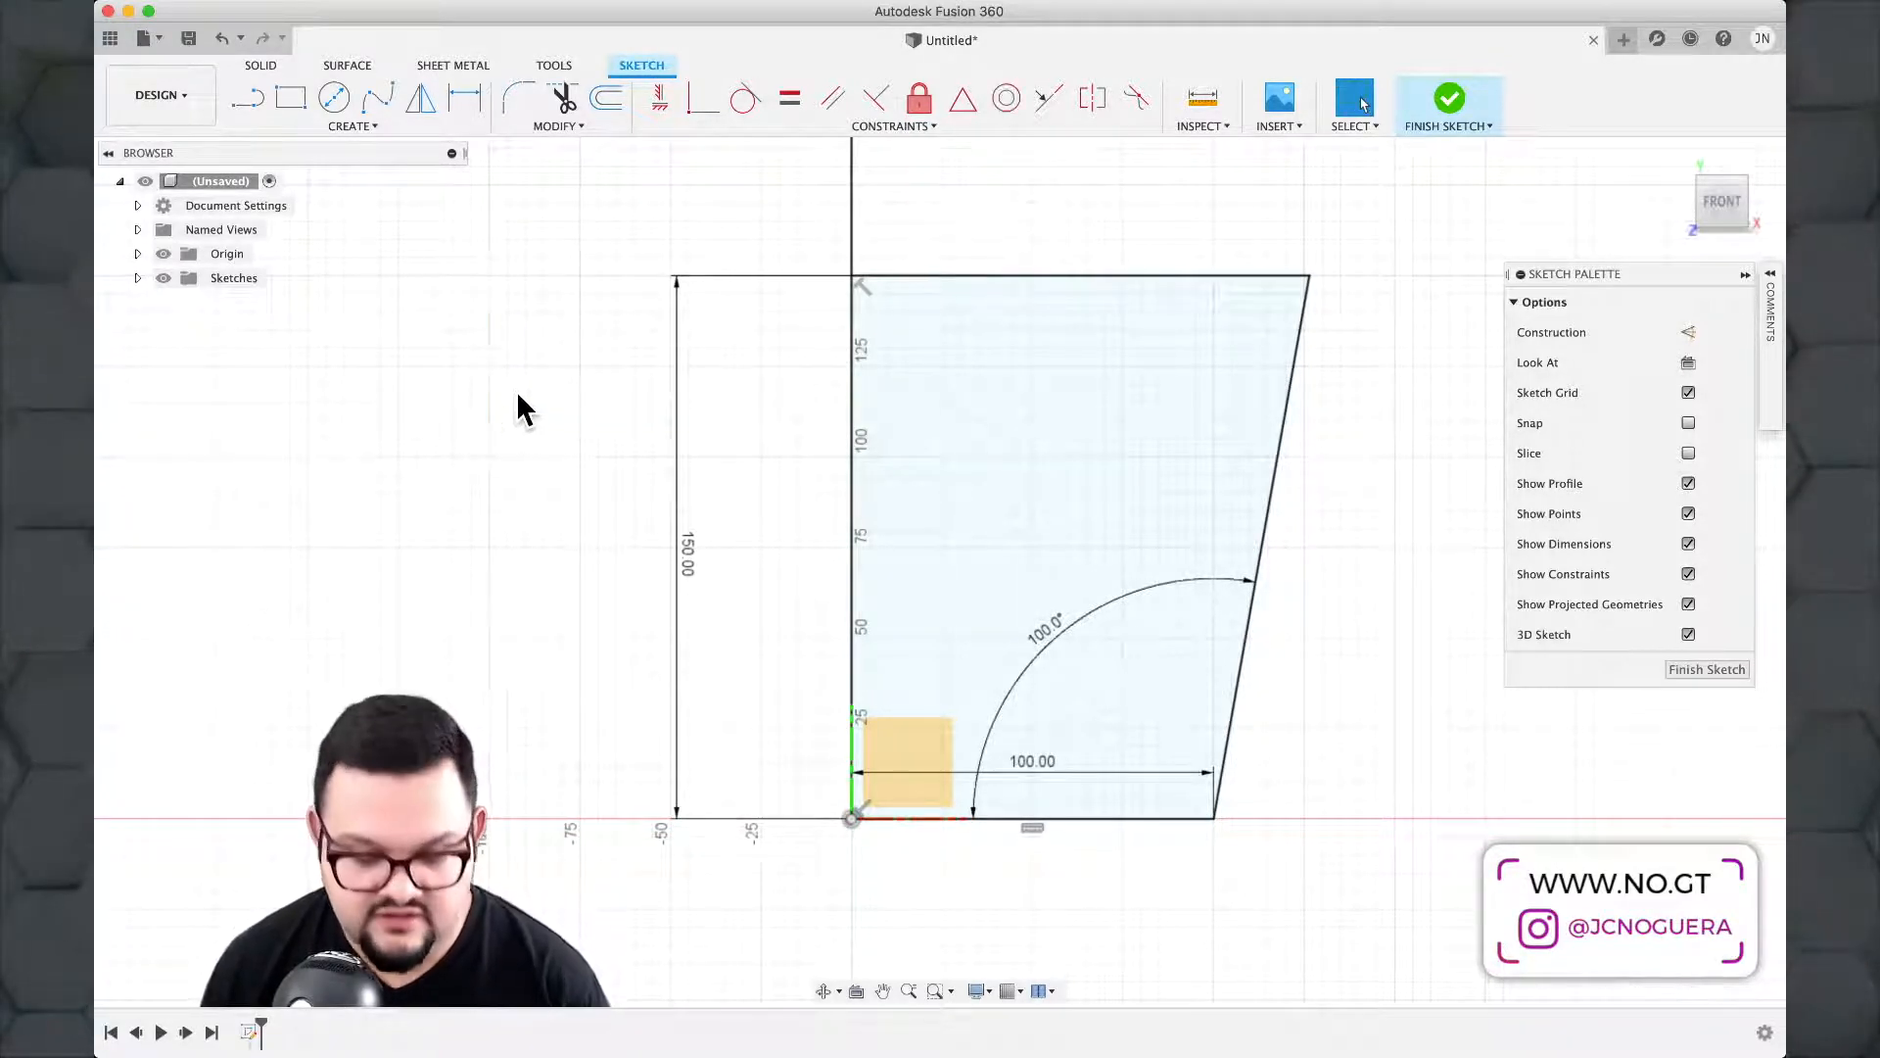
Draw two separate lines beside the profile, converging downward, the one farther from the profile about 74 mm long.
key("l")
left_click(379, 265)
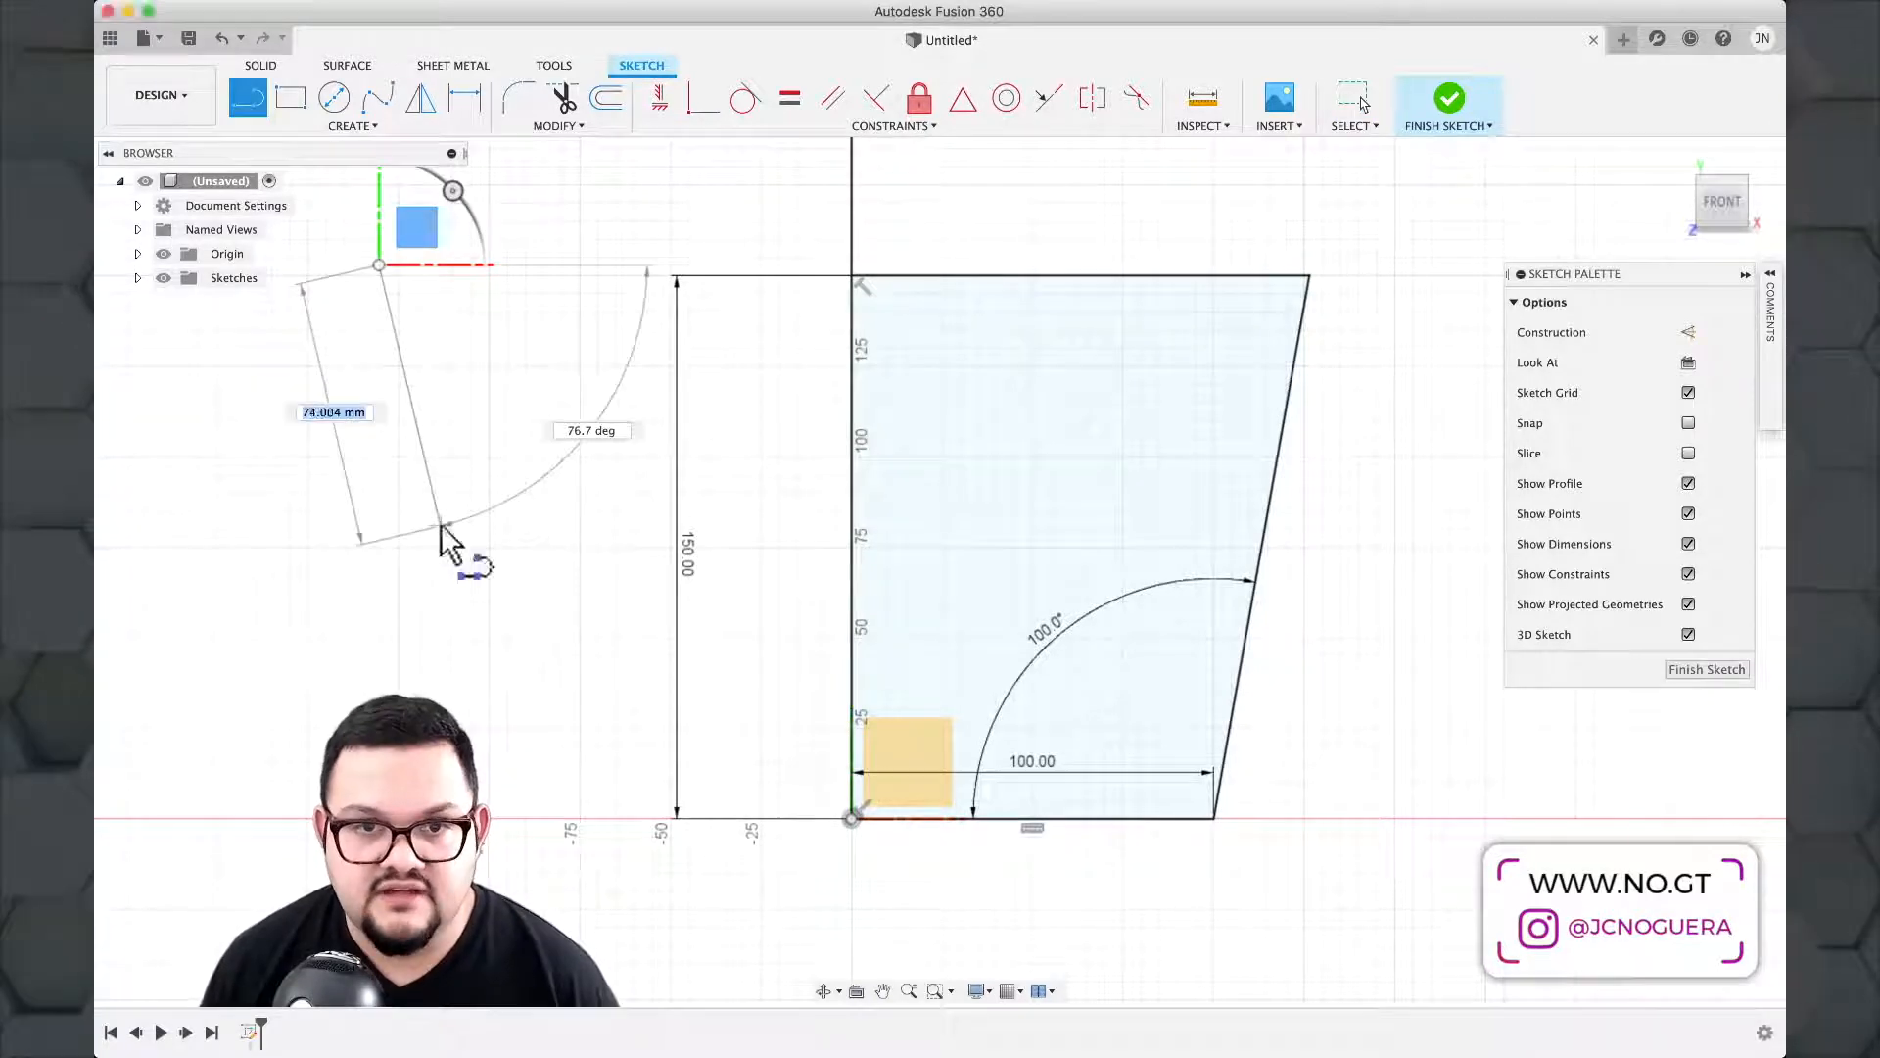
left_click(440, 526)
key("Escape")
key("l")
left_click(543, 542)
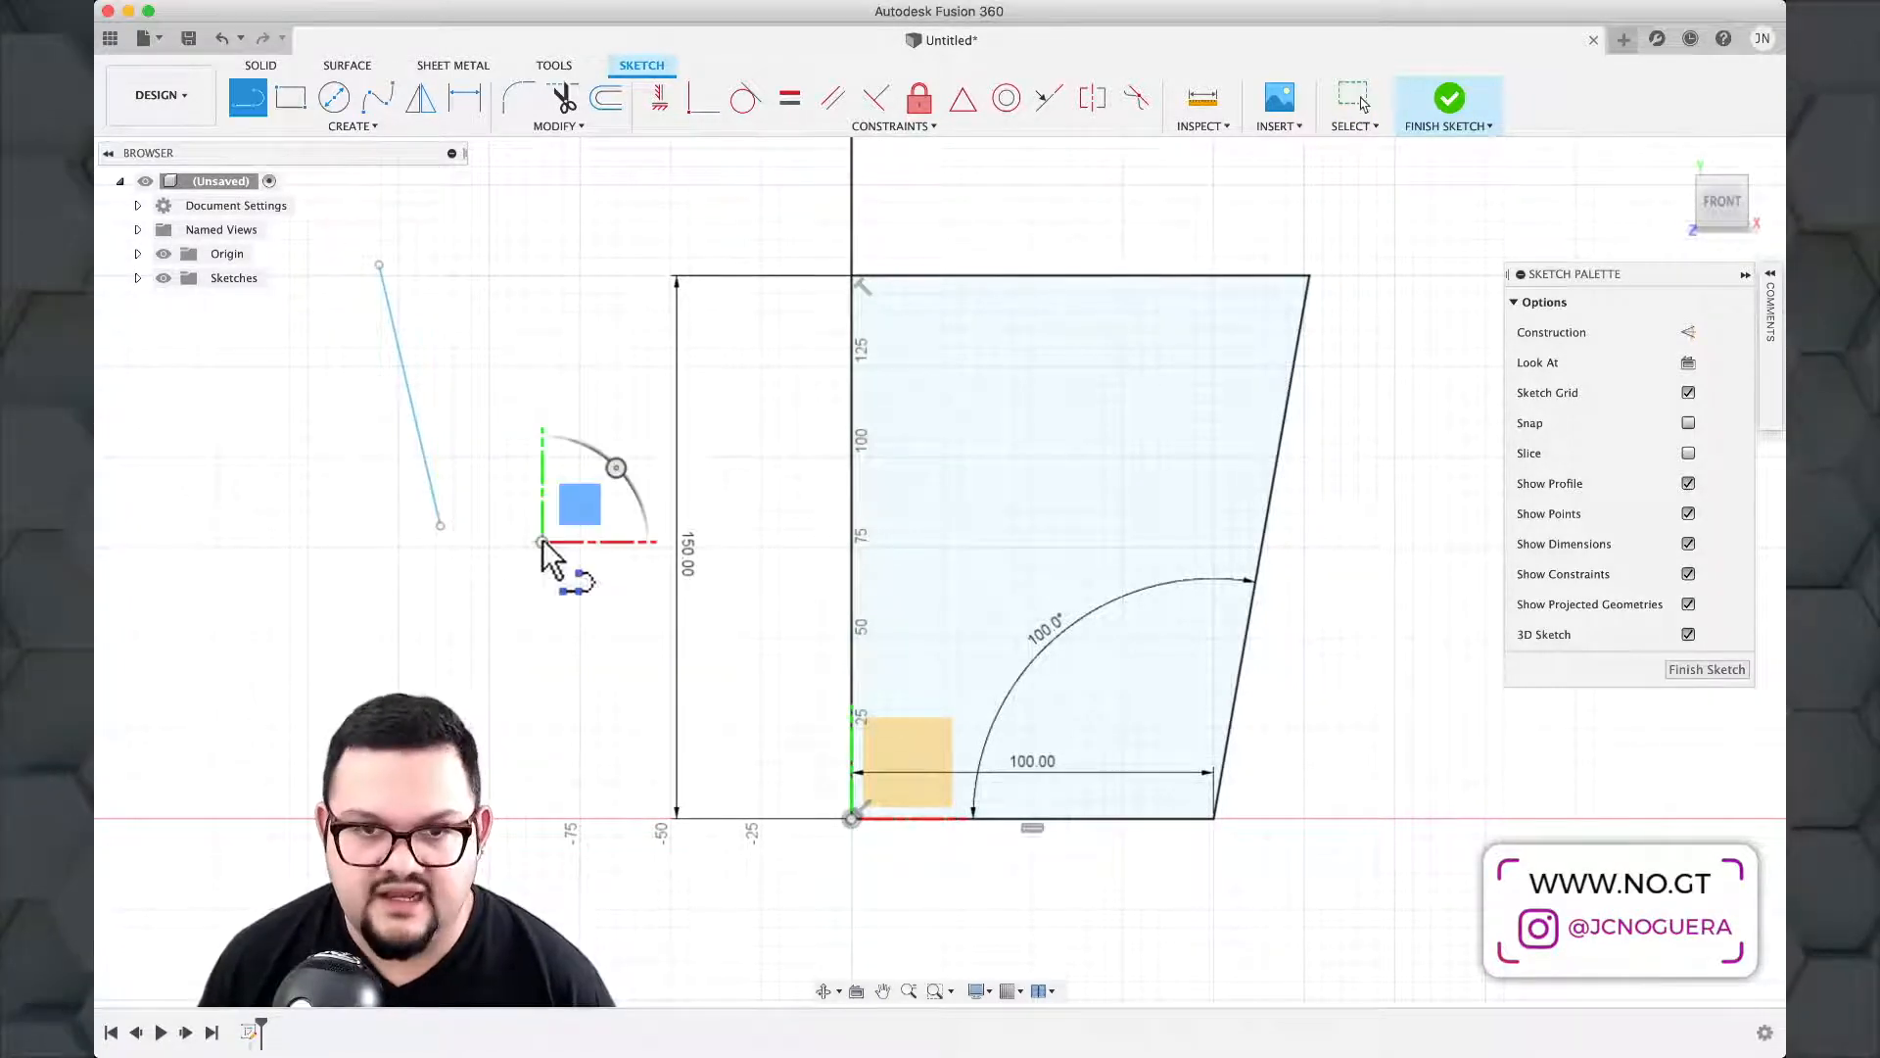
left_click(564, 258)
key("Escape")
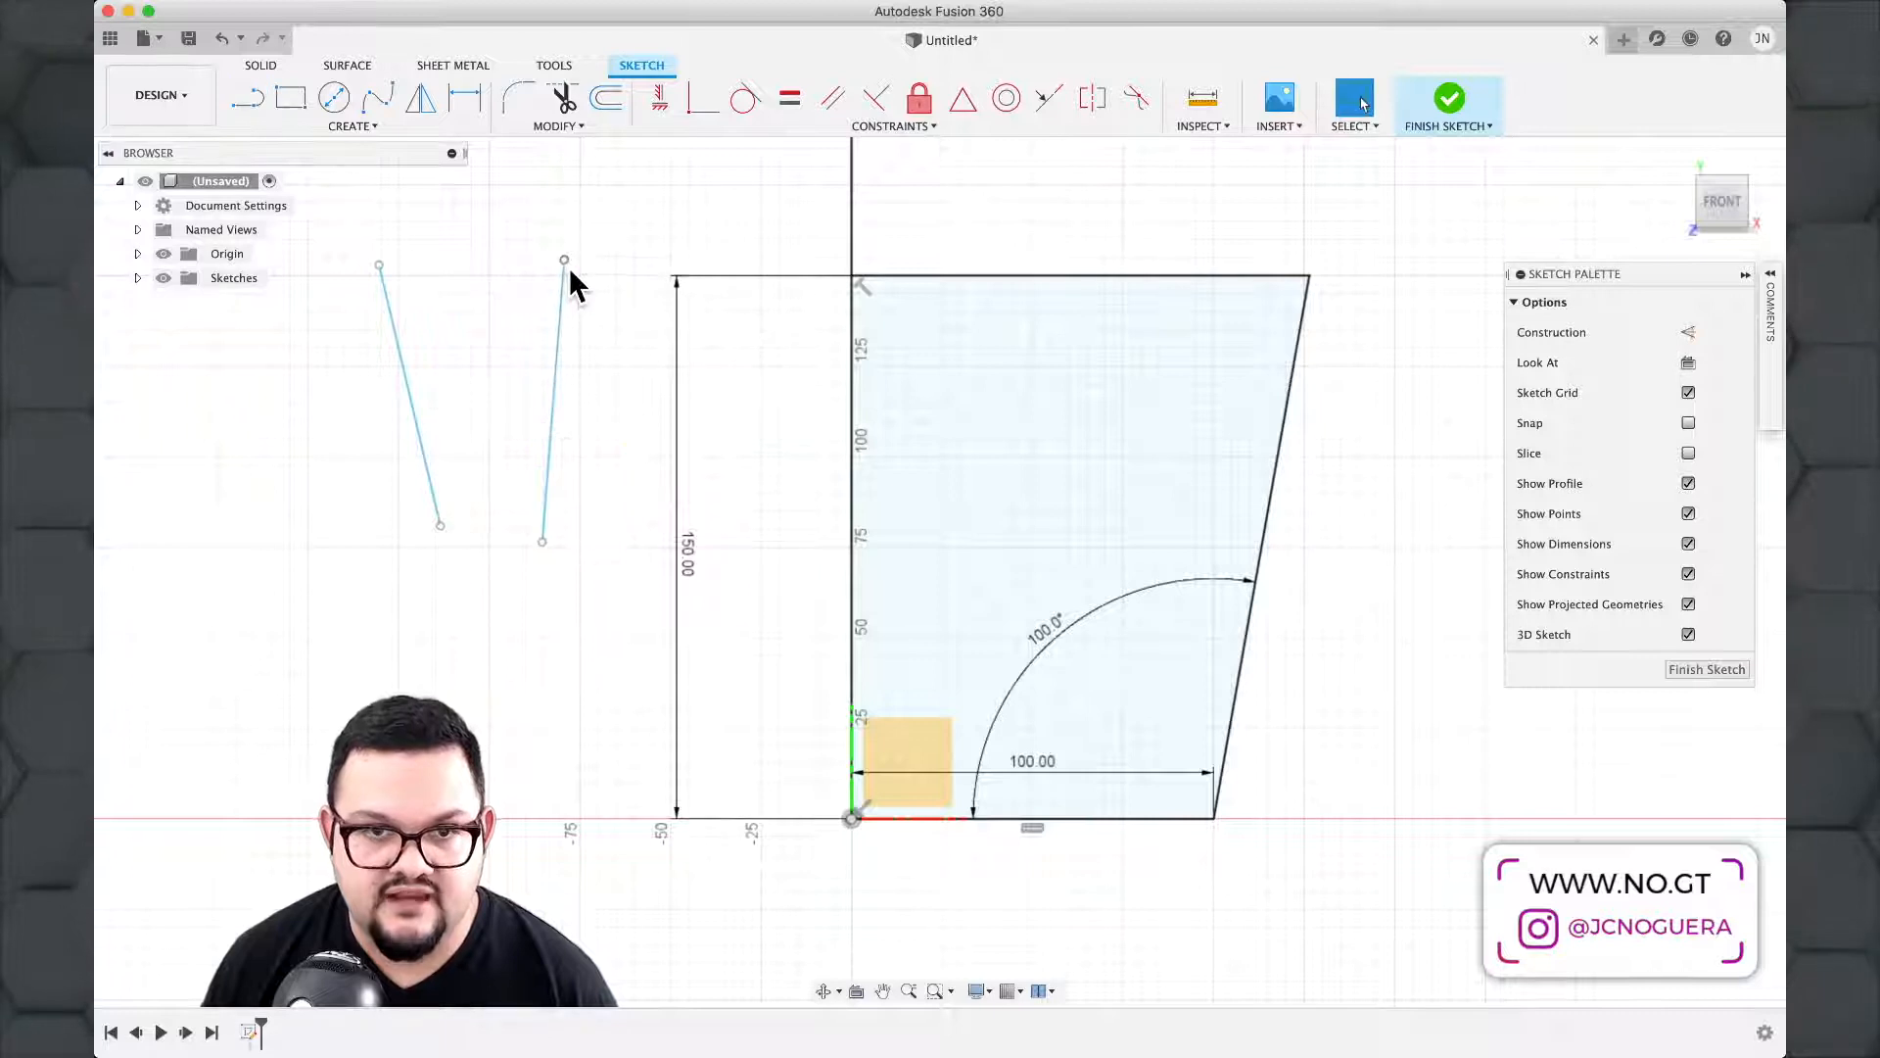
Apply a Parallel constraint to the two loose lines and shift the upper endpoint of the line nearer the profile.
left_click(415, 409)
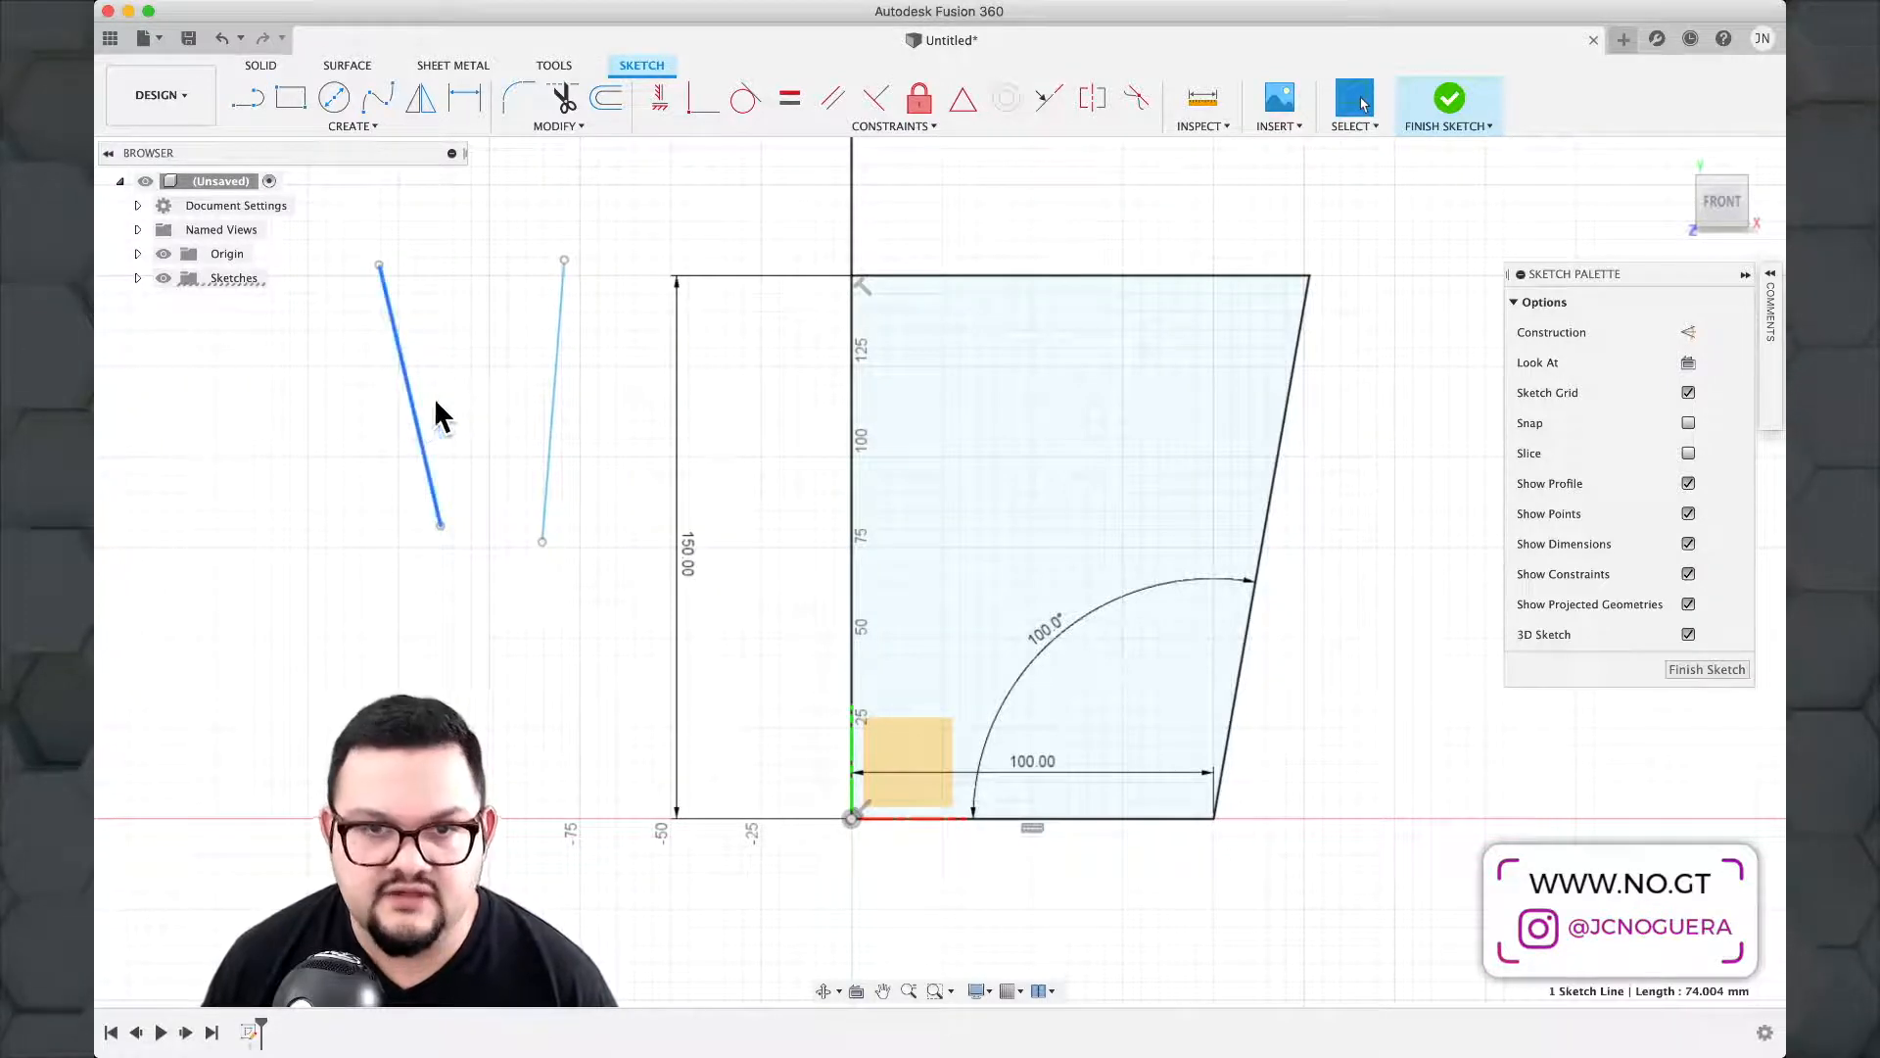
left_click(555, 390)
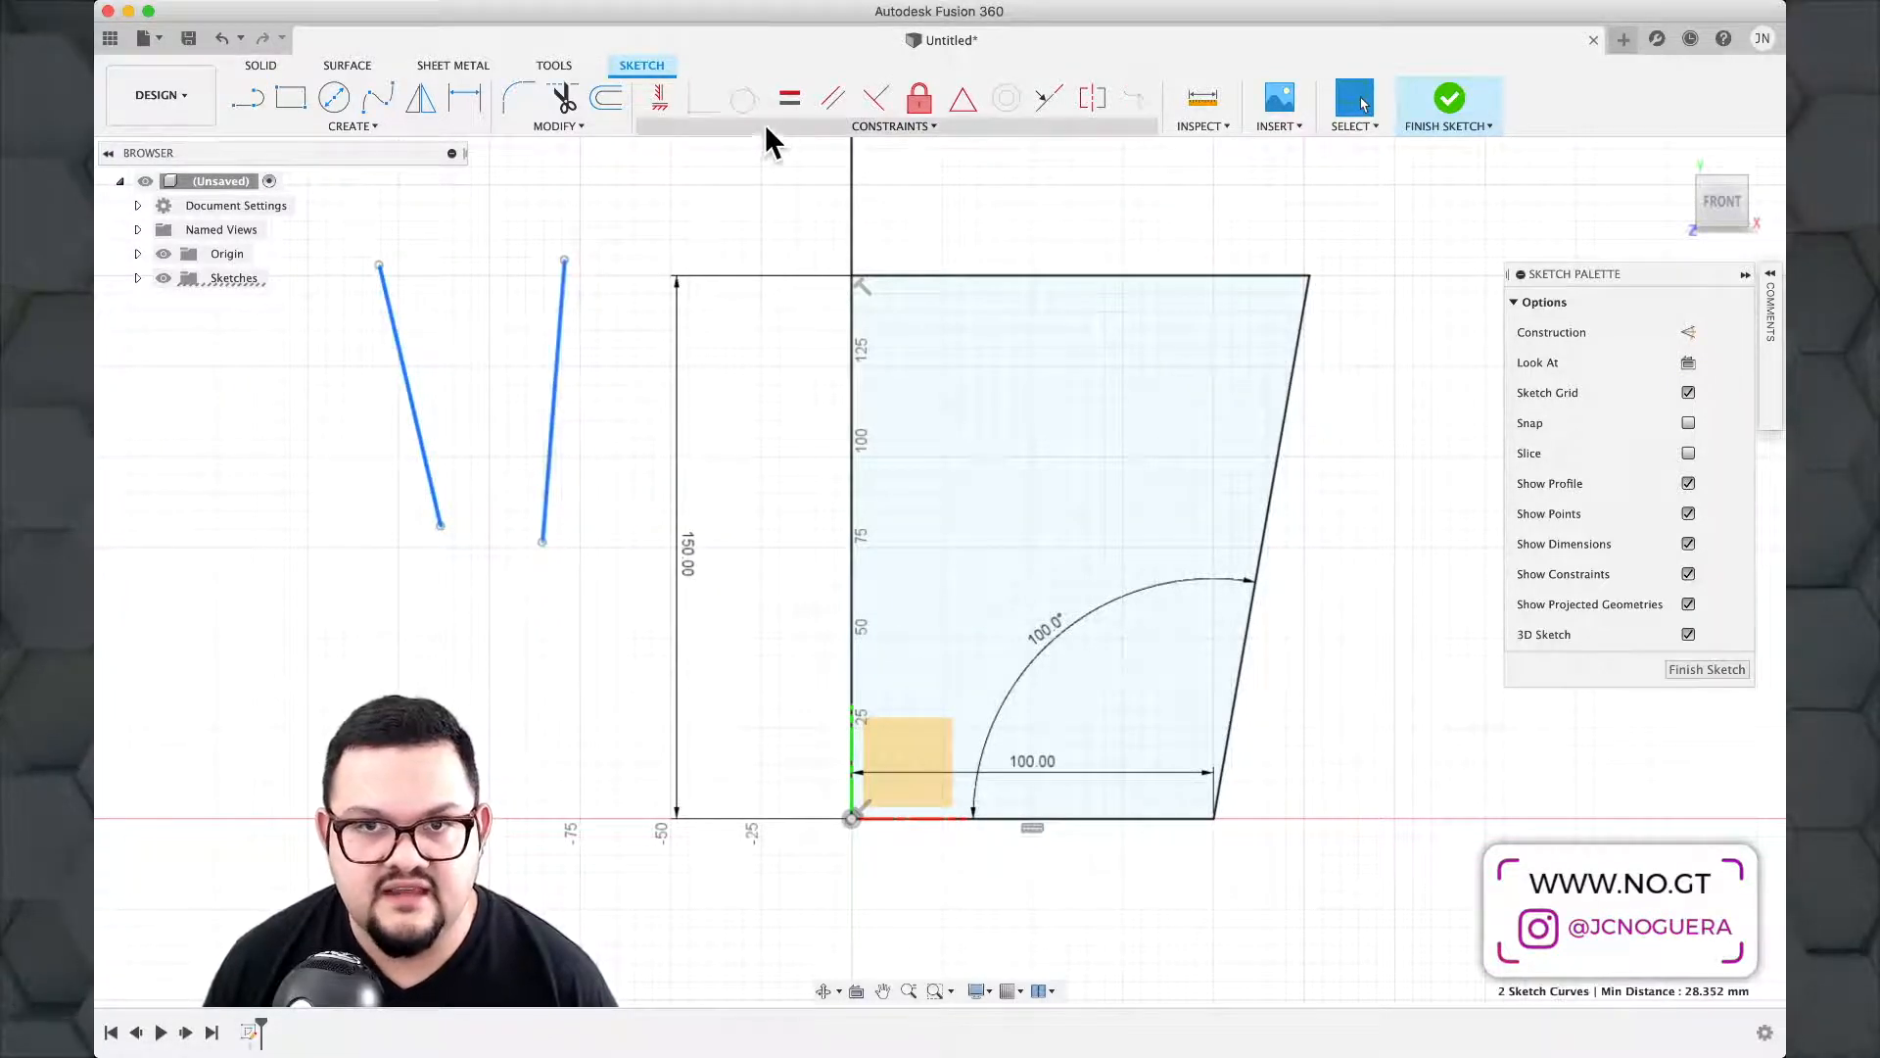
left_click(827, 100)
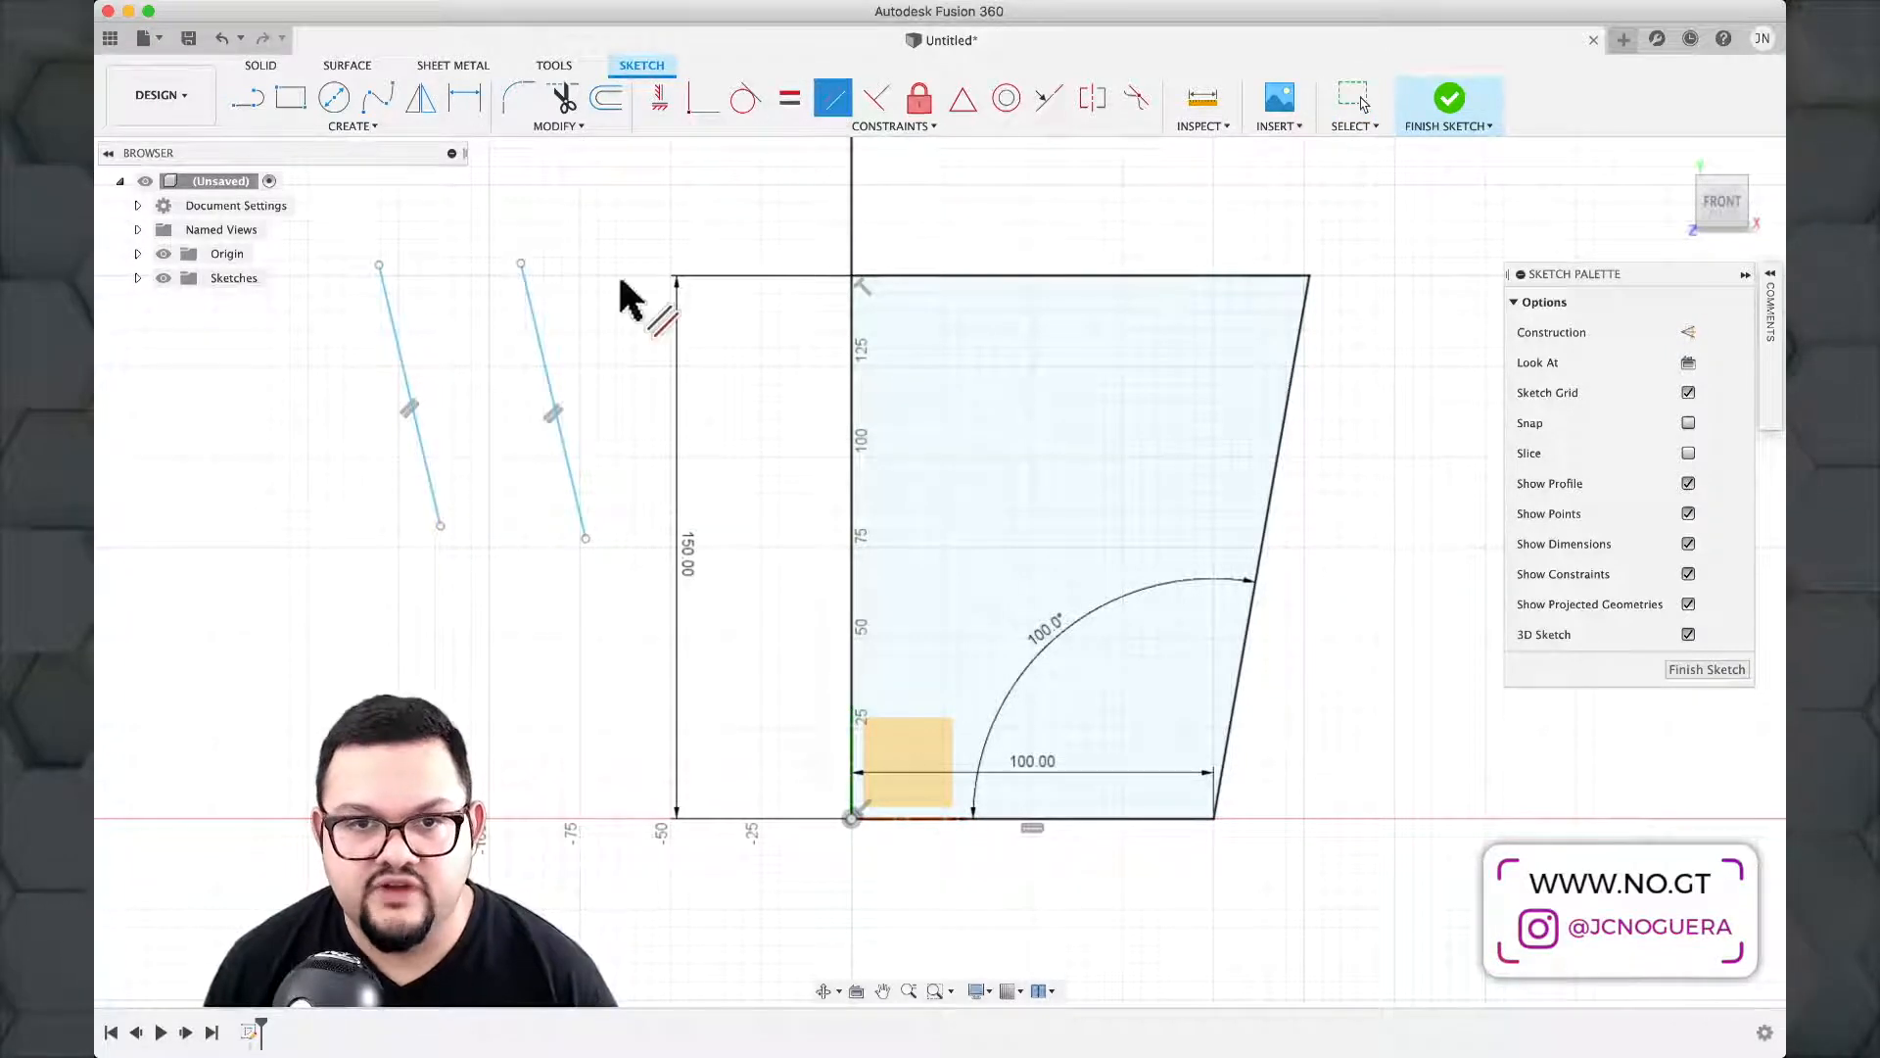
key("Escape")
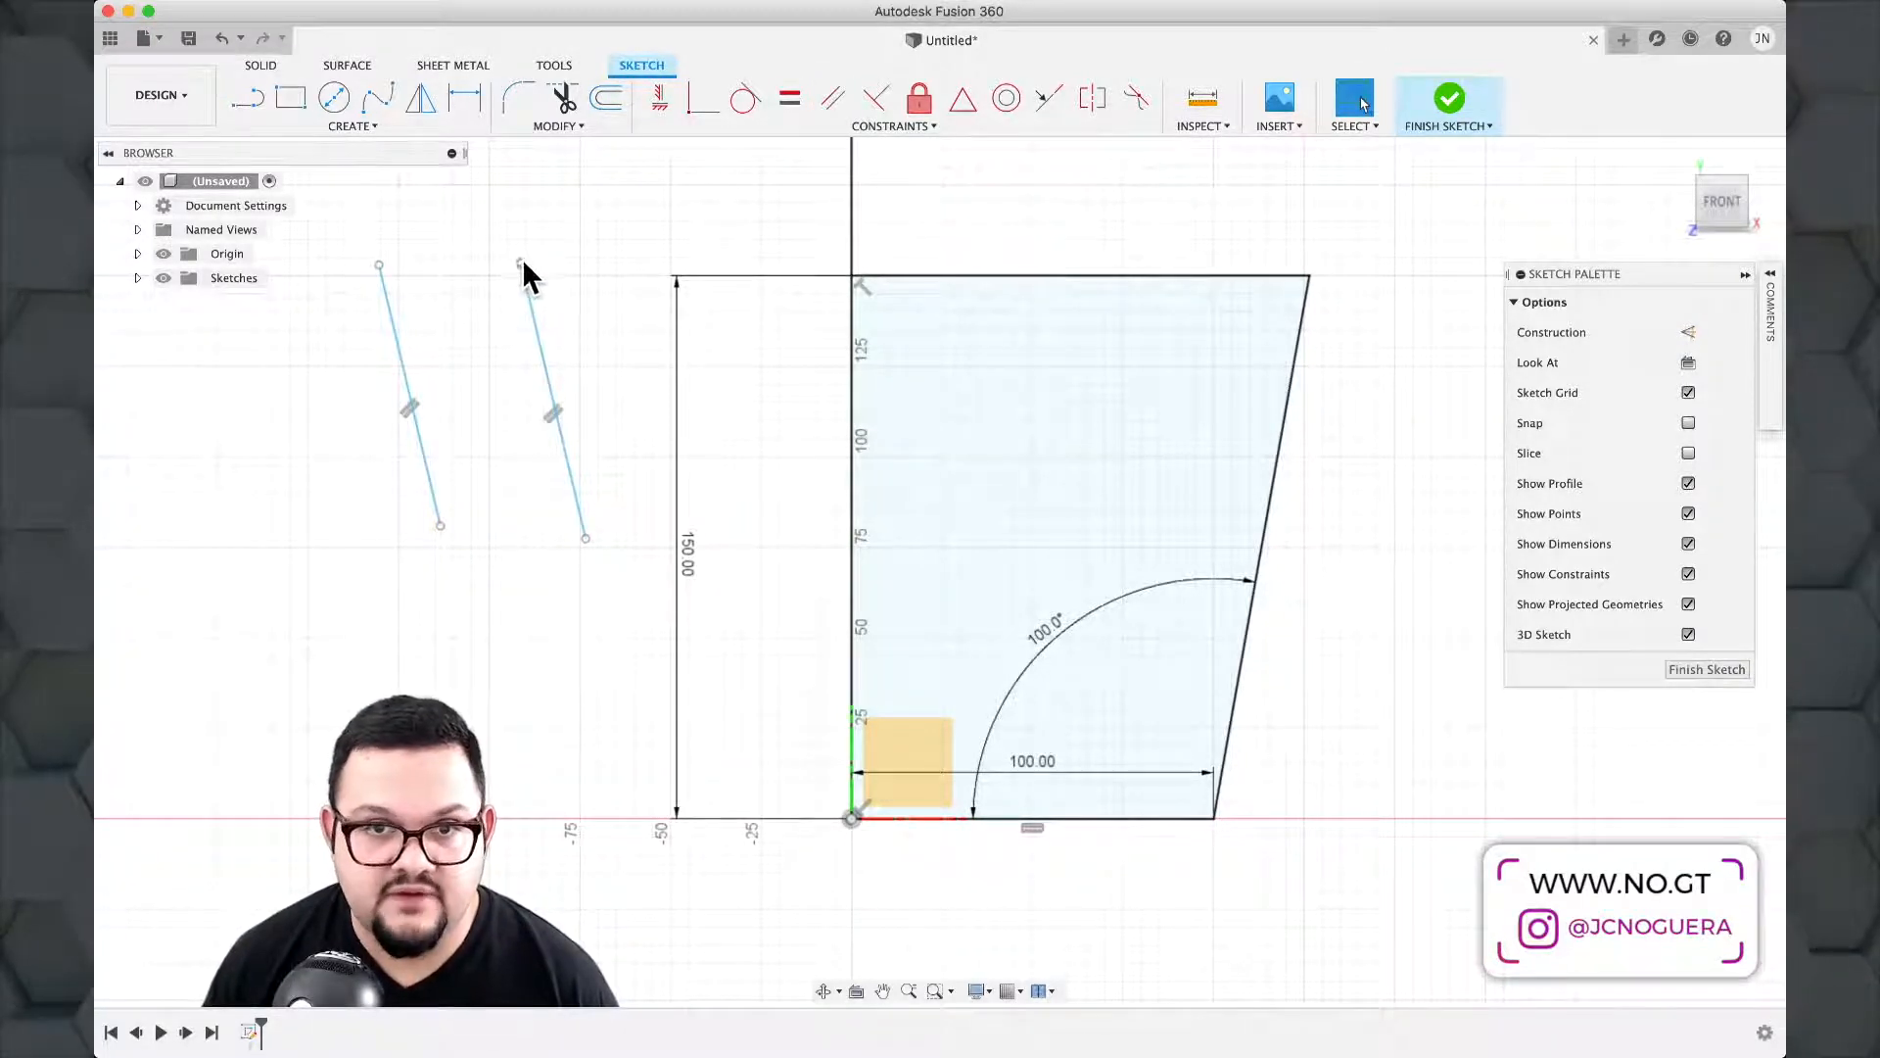
left_click_drag(521, 263, 554, 296)
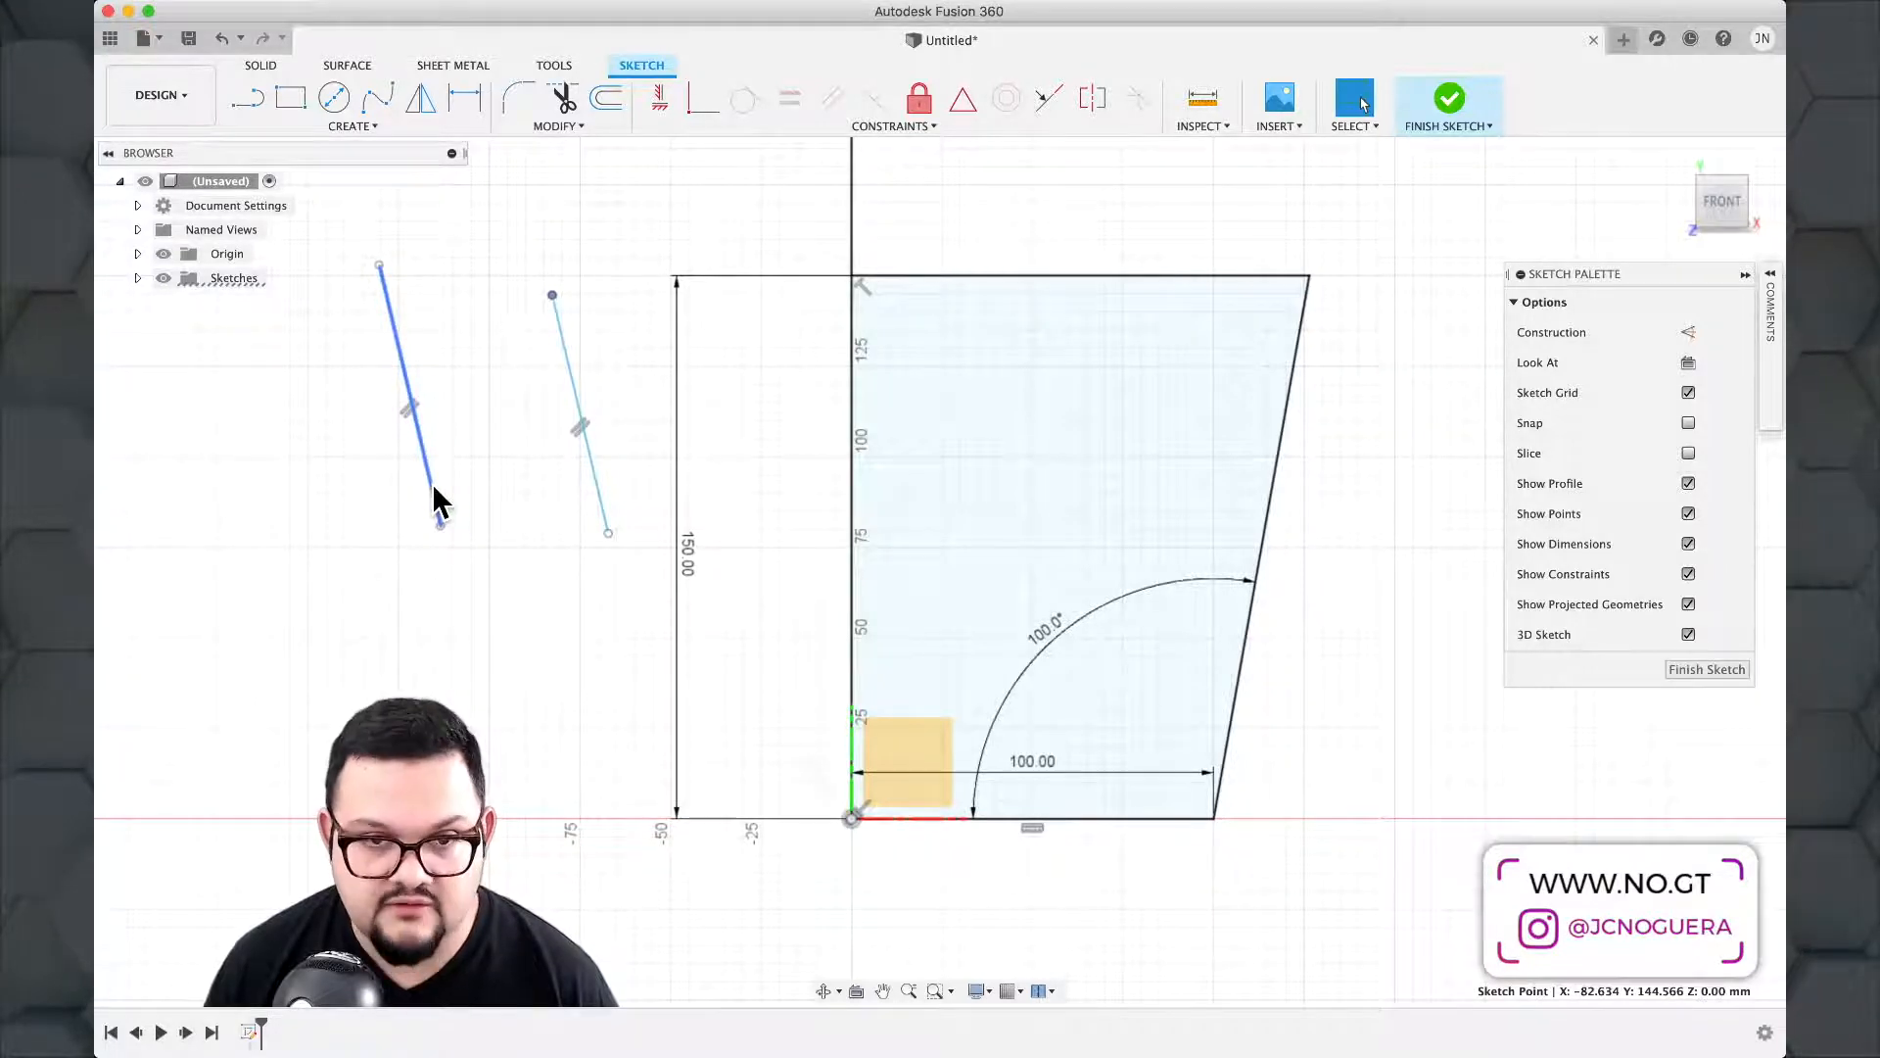
Draw a short horizontal line outward from the lower end of the loose slanted line farther from the profile.
key("l")
left_click(441, 525)
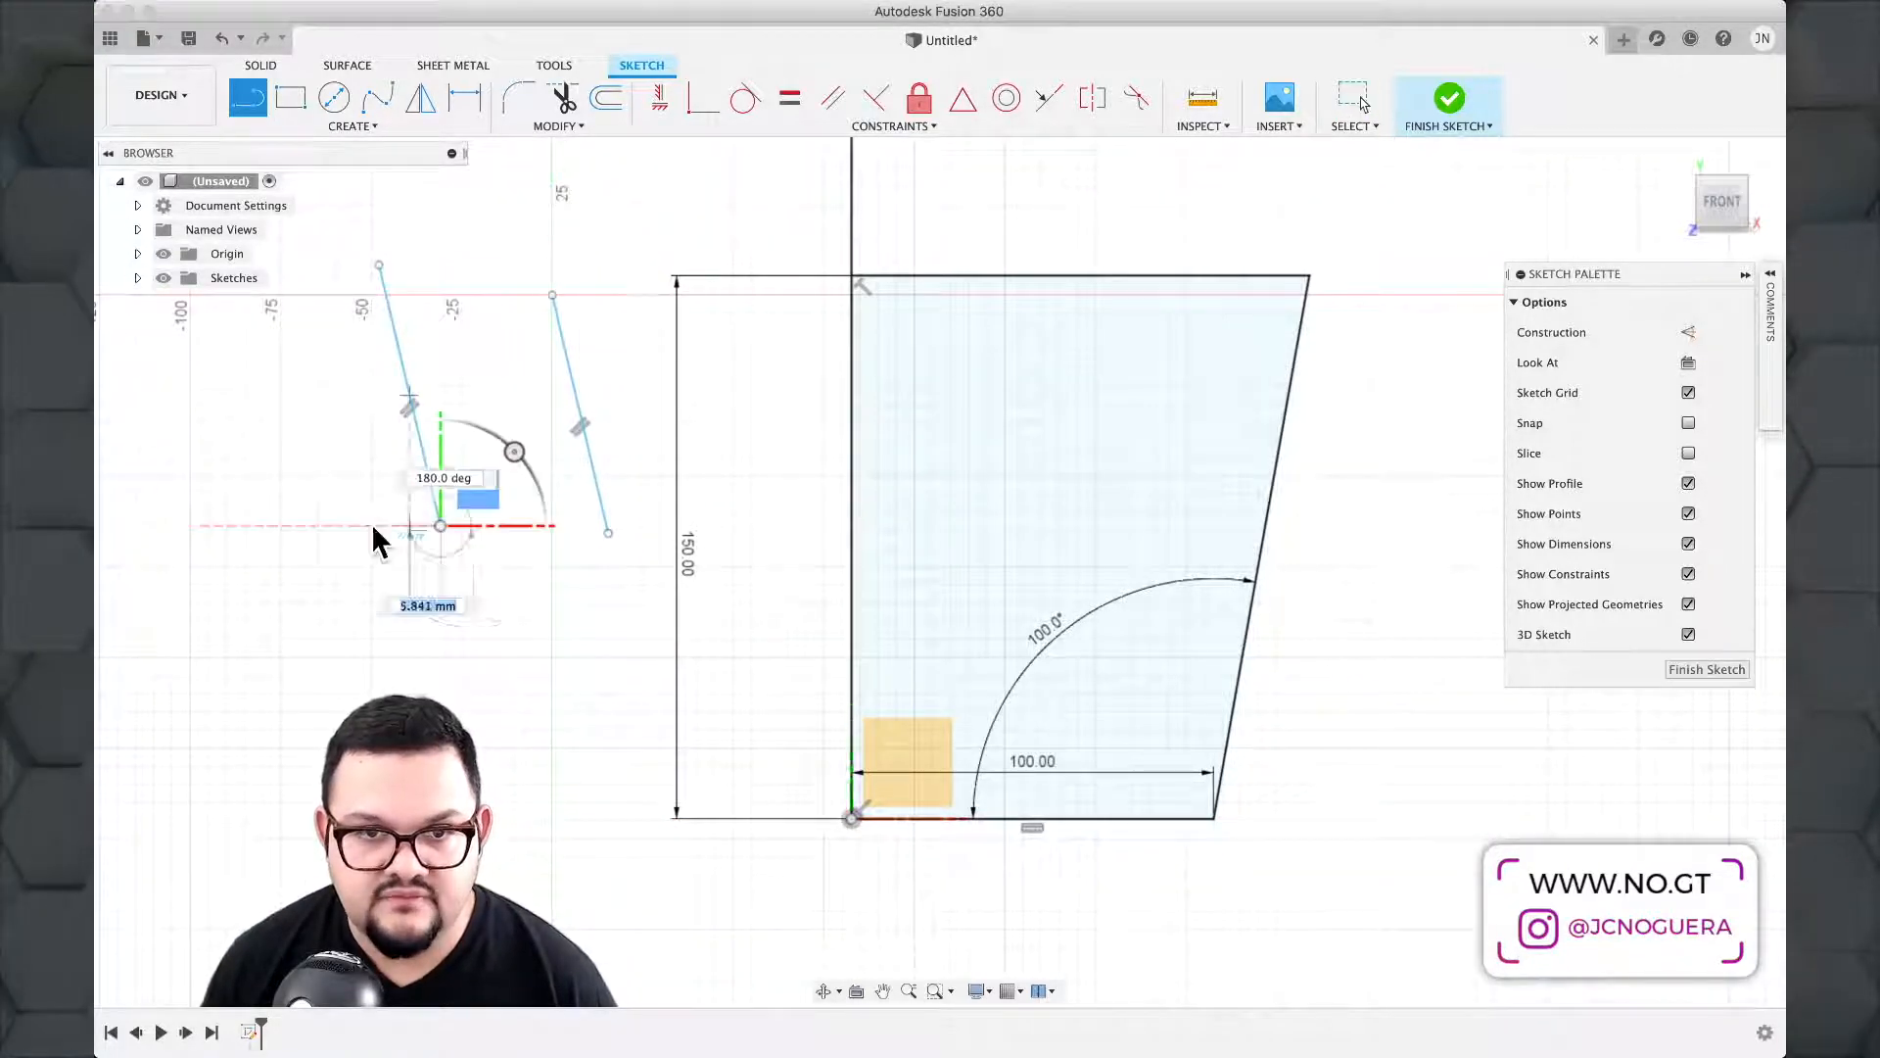
left_click(315, 526)
key("Escape")
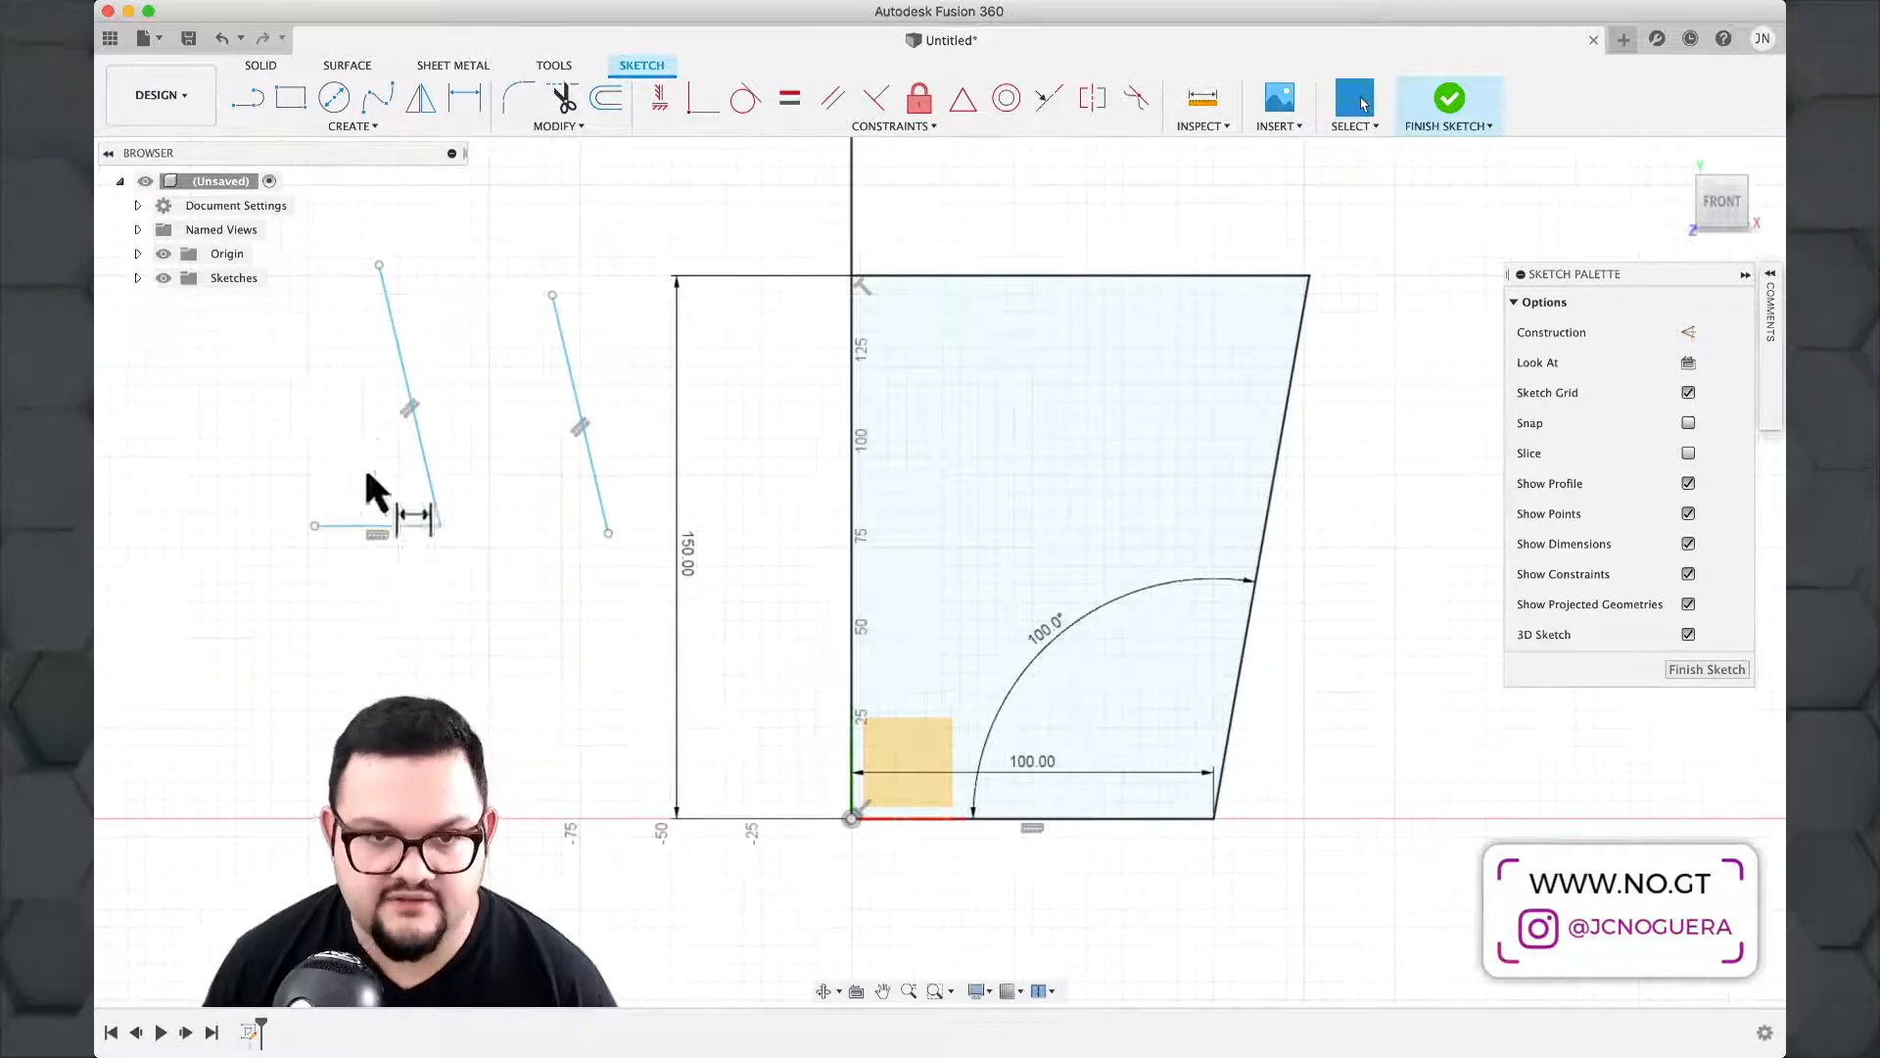
Dimension the angle between the two joined loose lines beside the profile and set it to 90°.
key("d")
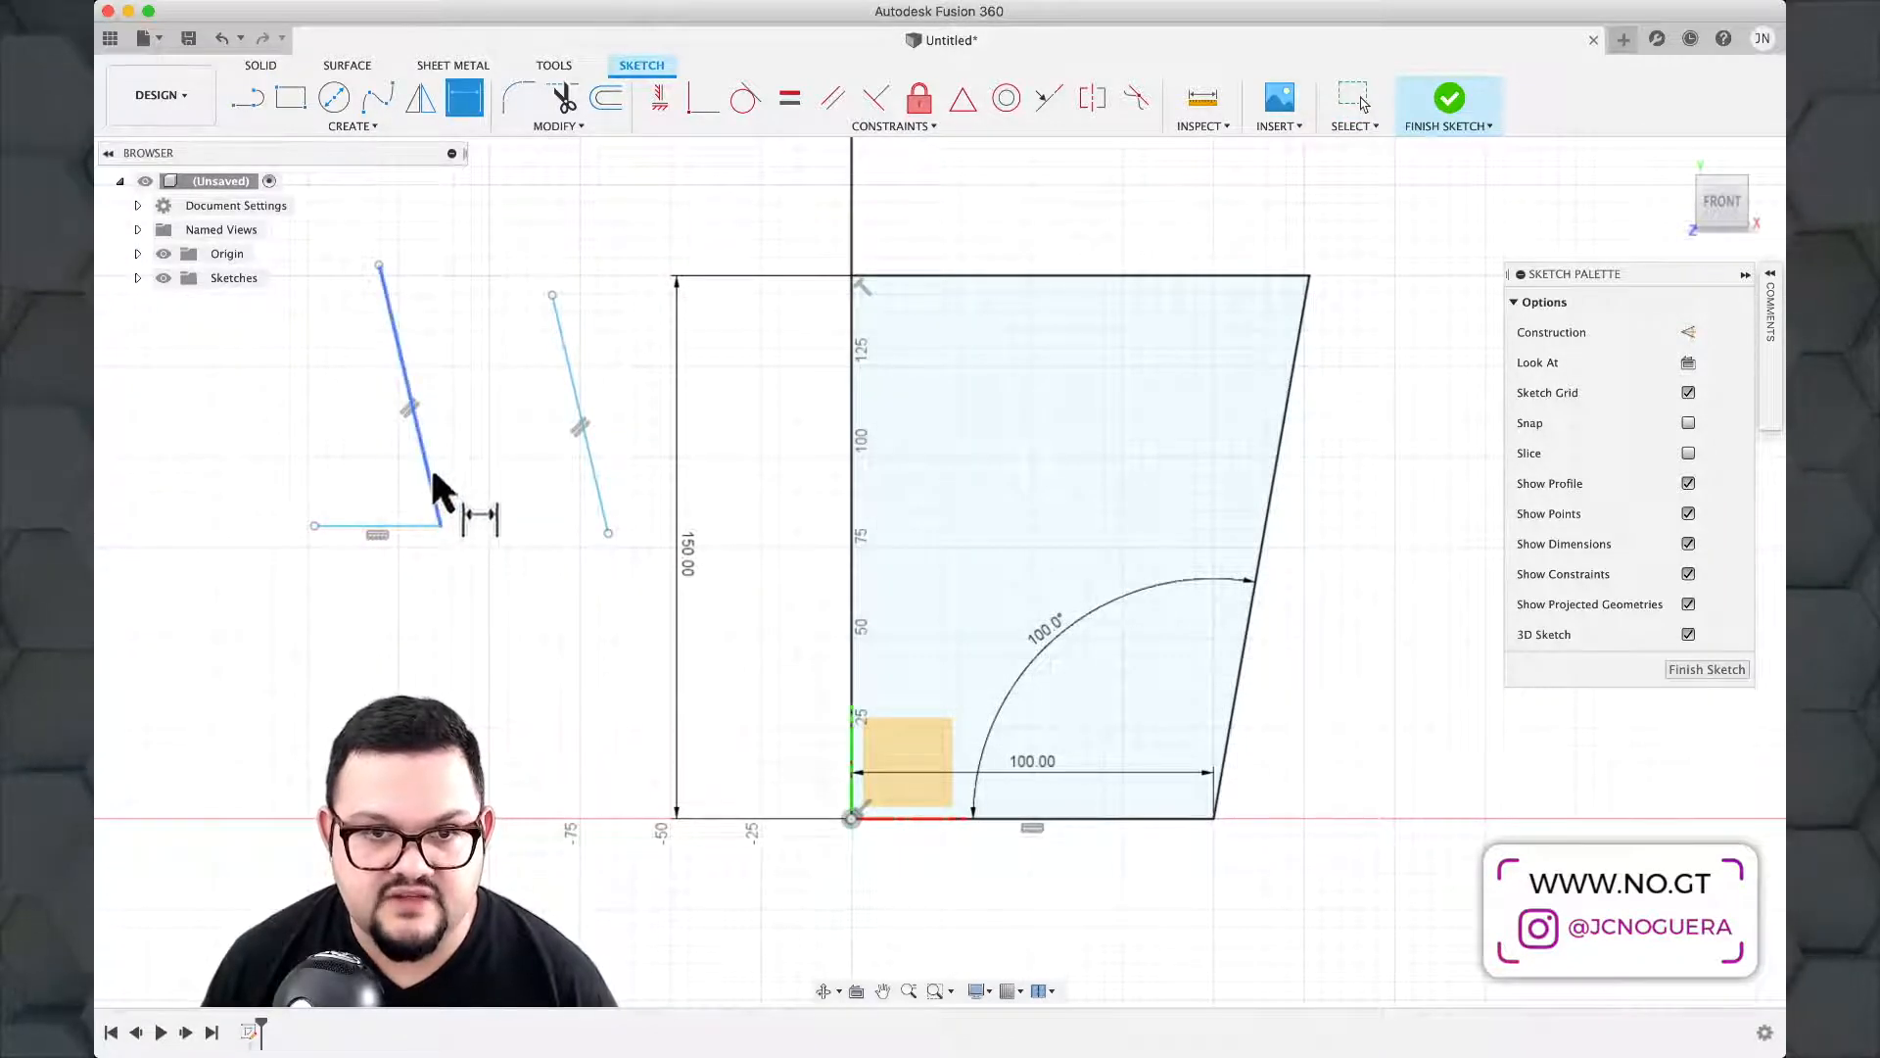
left_click(431, 490)
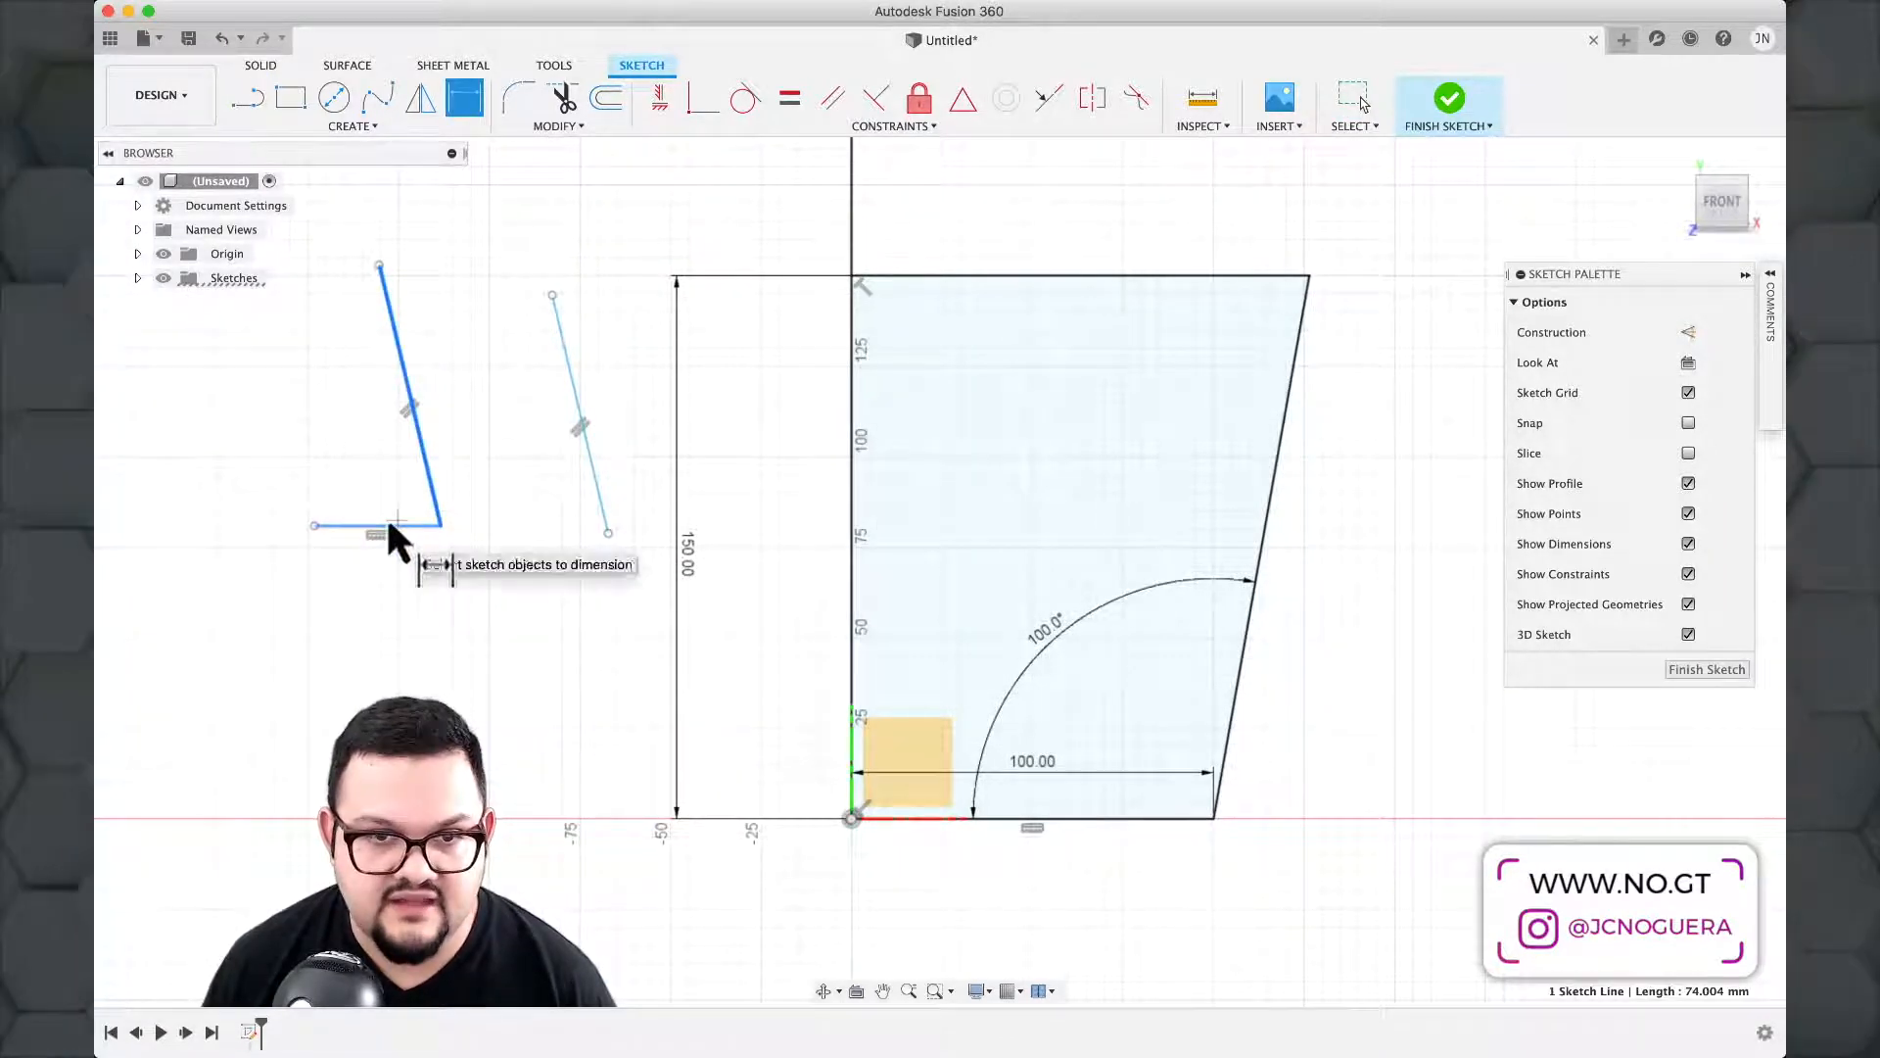
left_click(389, 524)
left_click(376, 480)
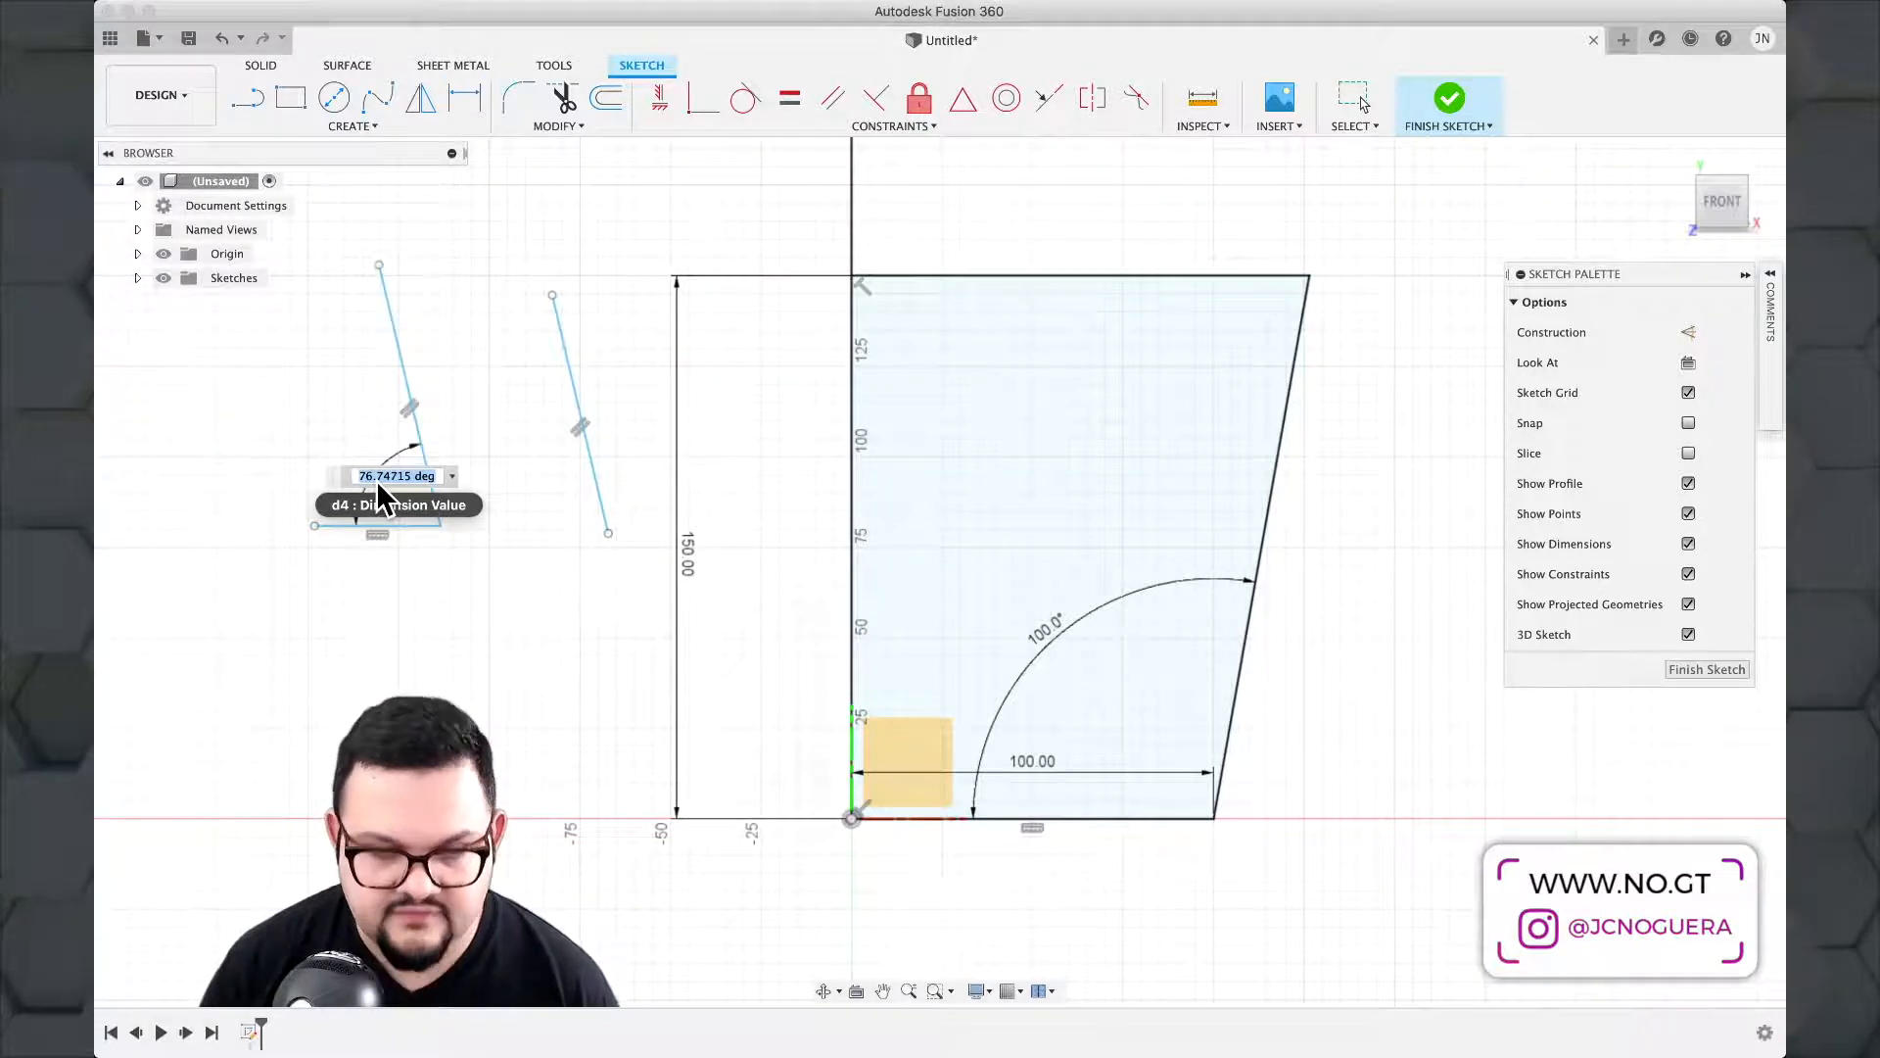
type("90")
key("Return")
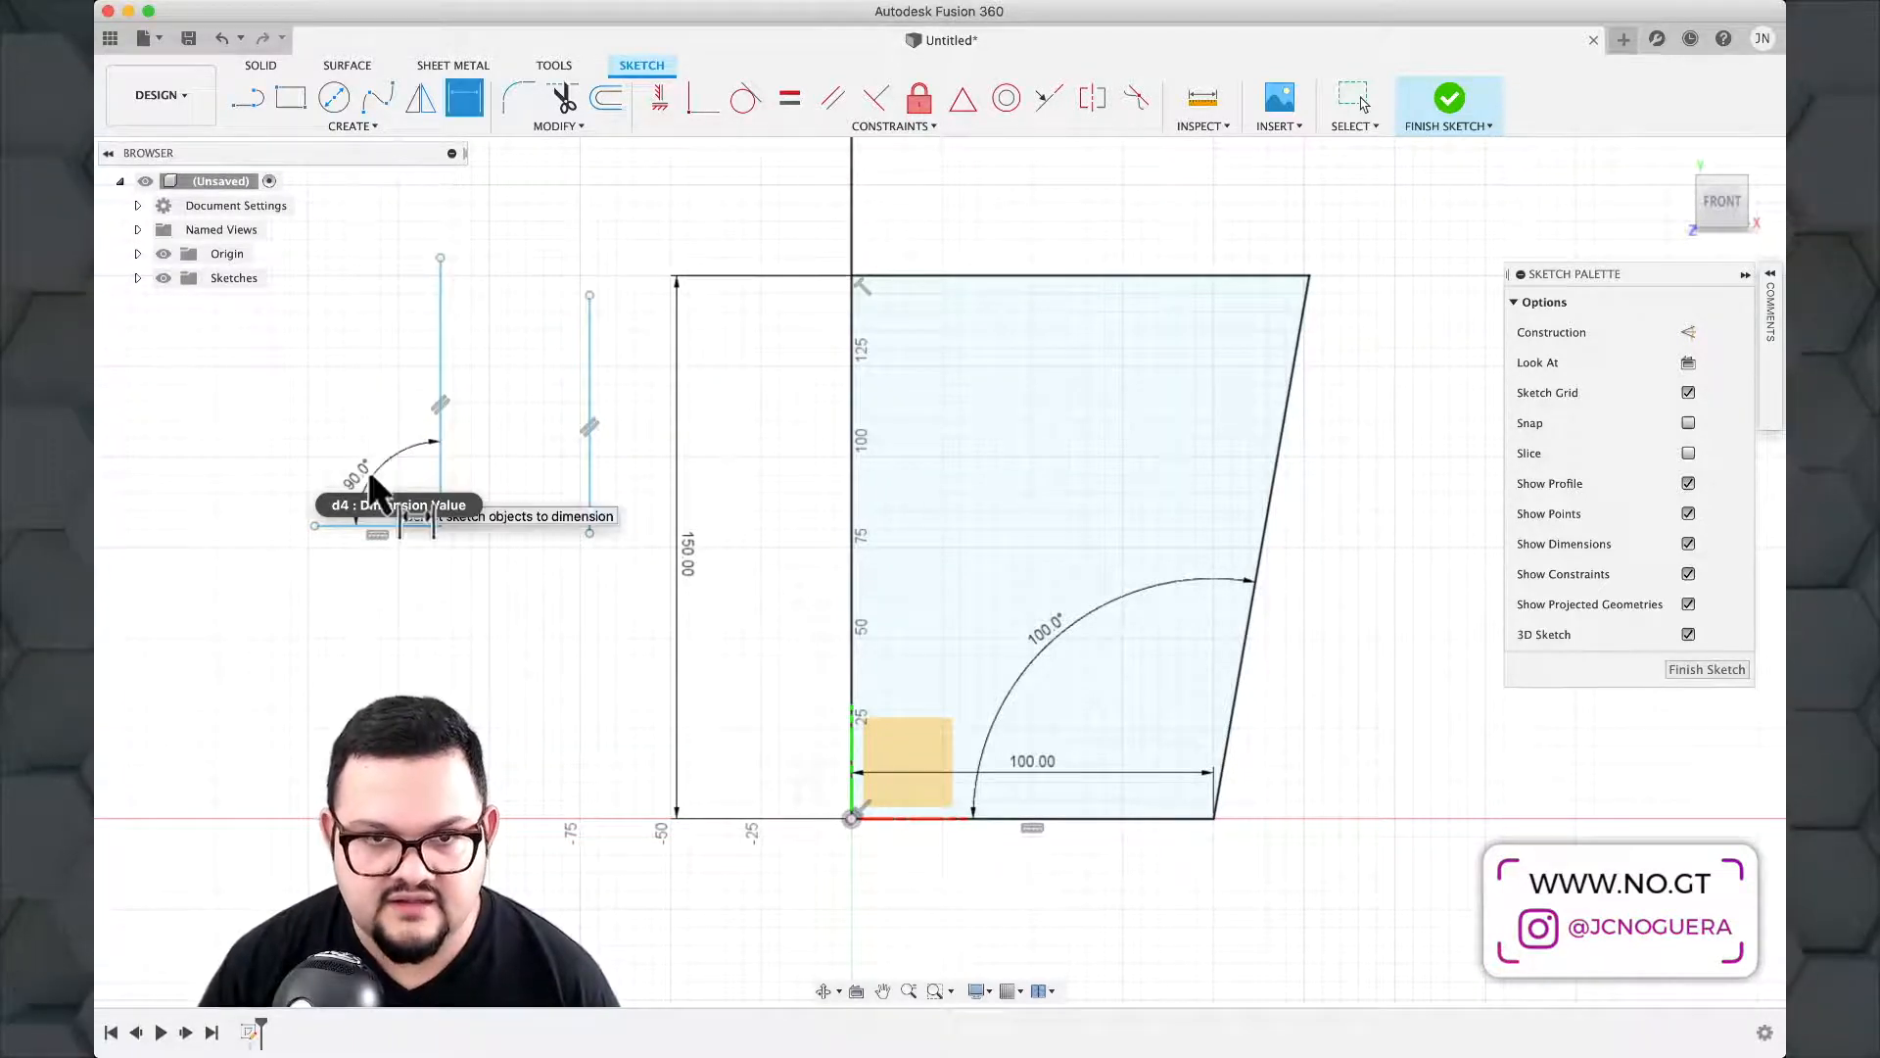
scroll(280, 482, "down", 1)
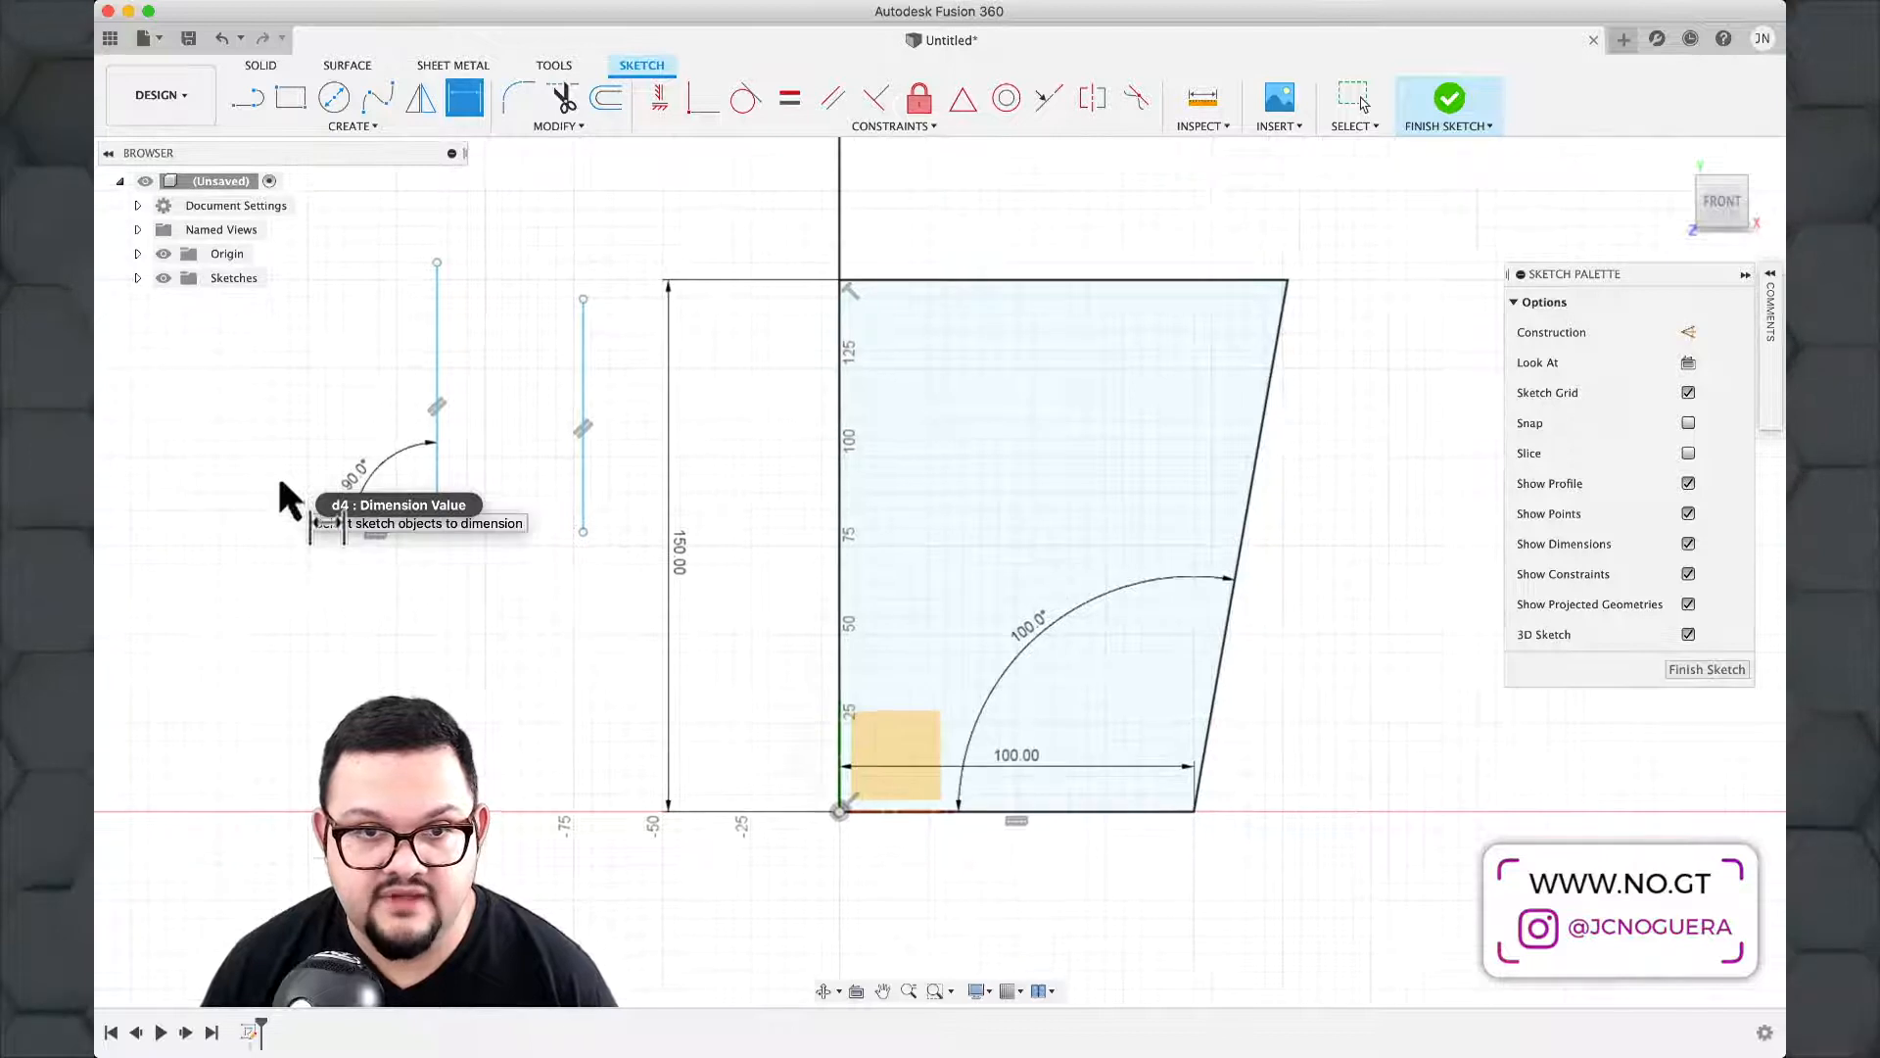
scroll(280, 483, "up", 3)
scroll(280, 483, "down", 2)
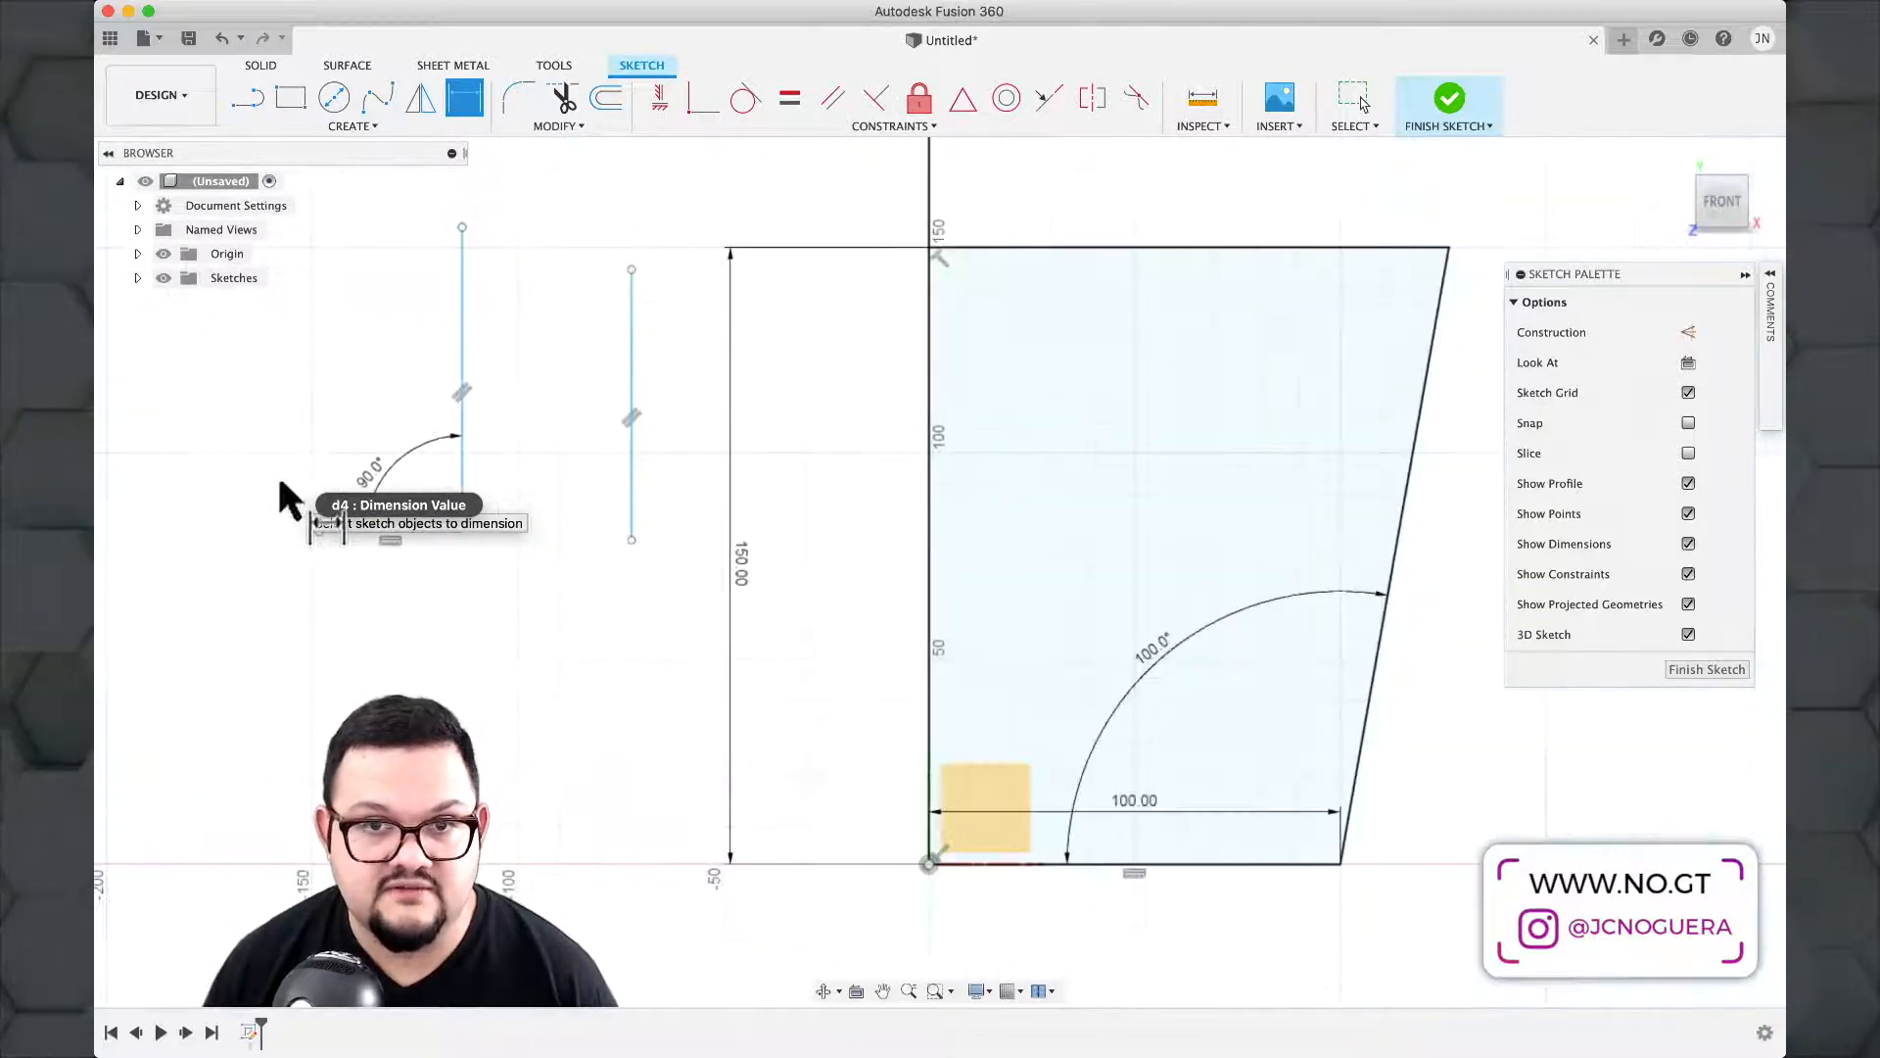
key("Escape")
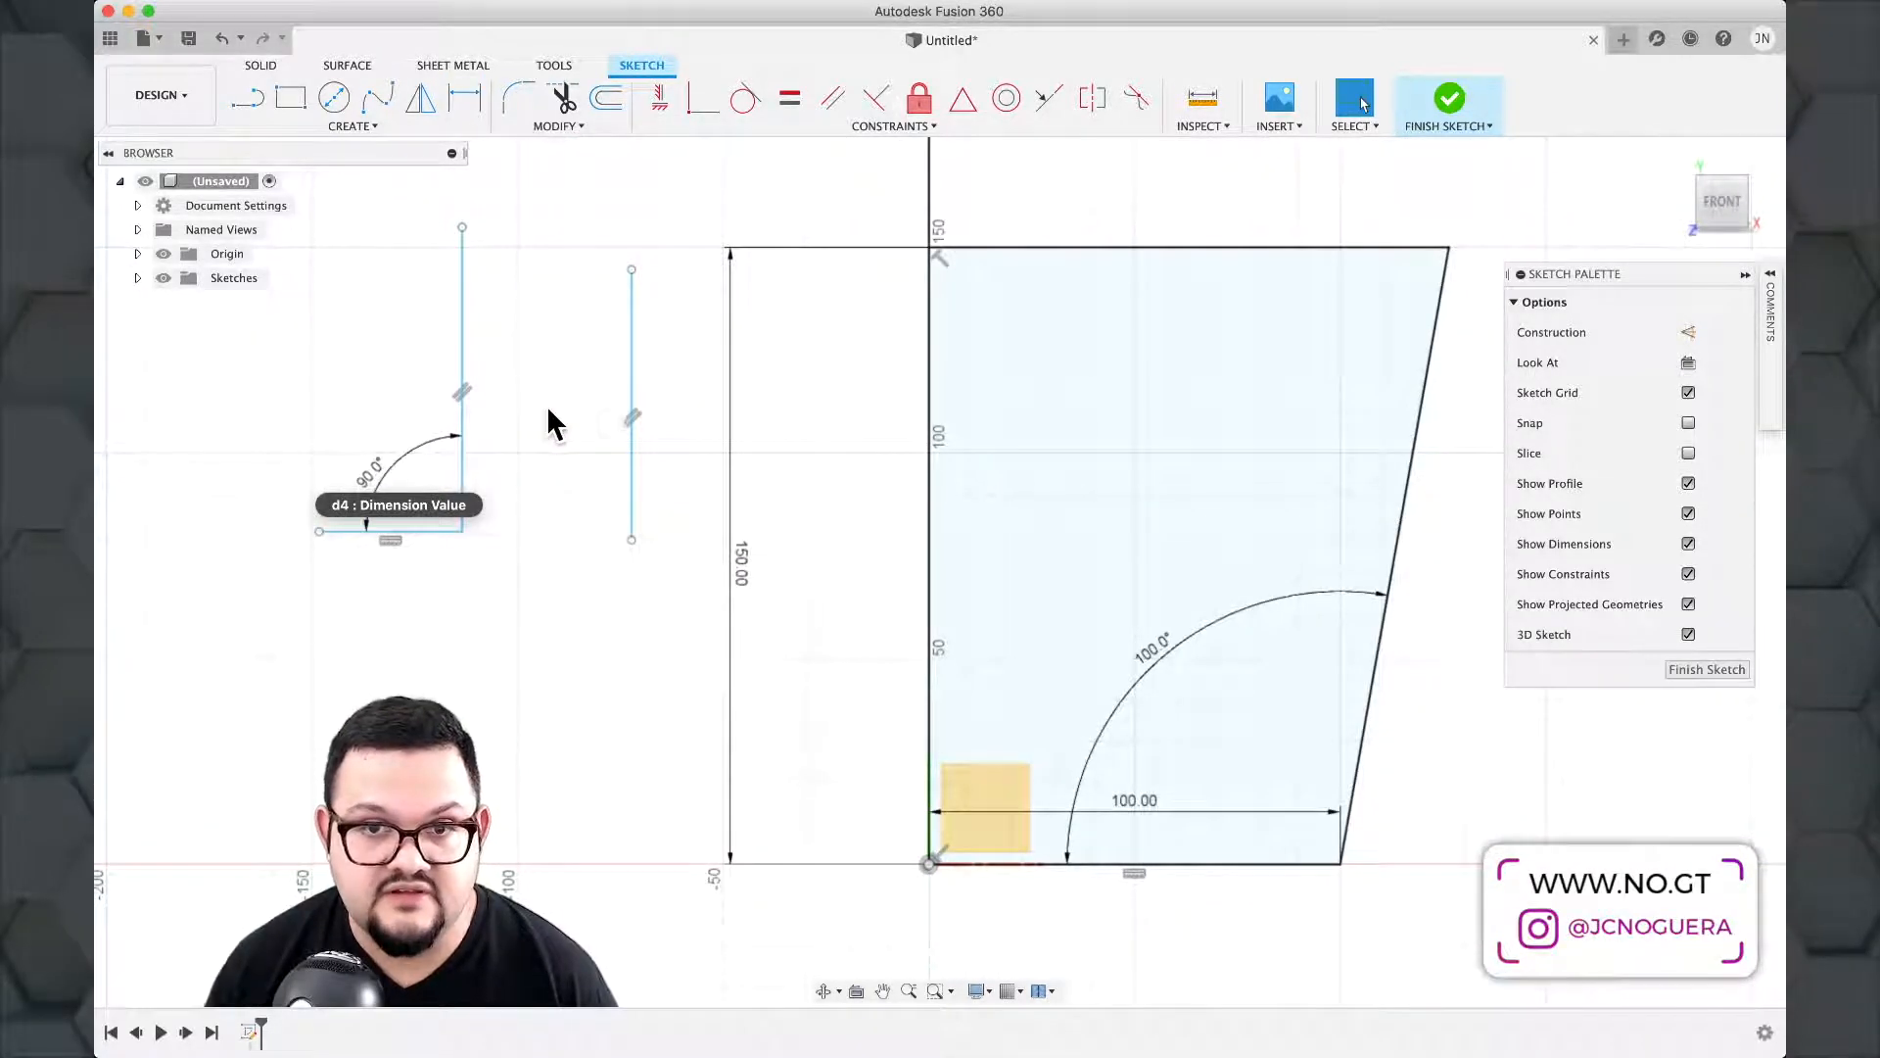
Delete the Parallel constraint from the loose lines and tilt the line nearer the profile by moving its upper endpoint.
left_click(632, 416)
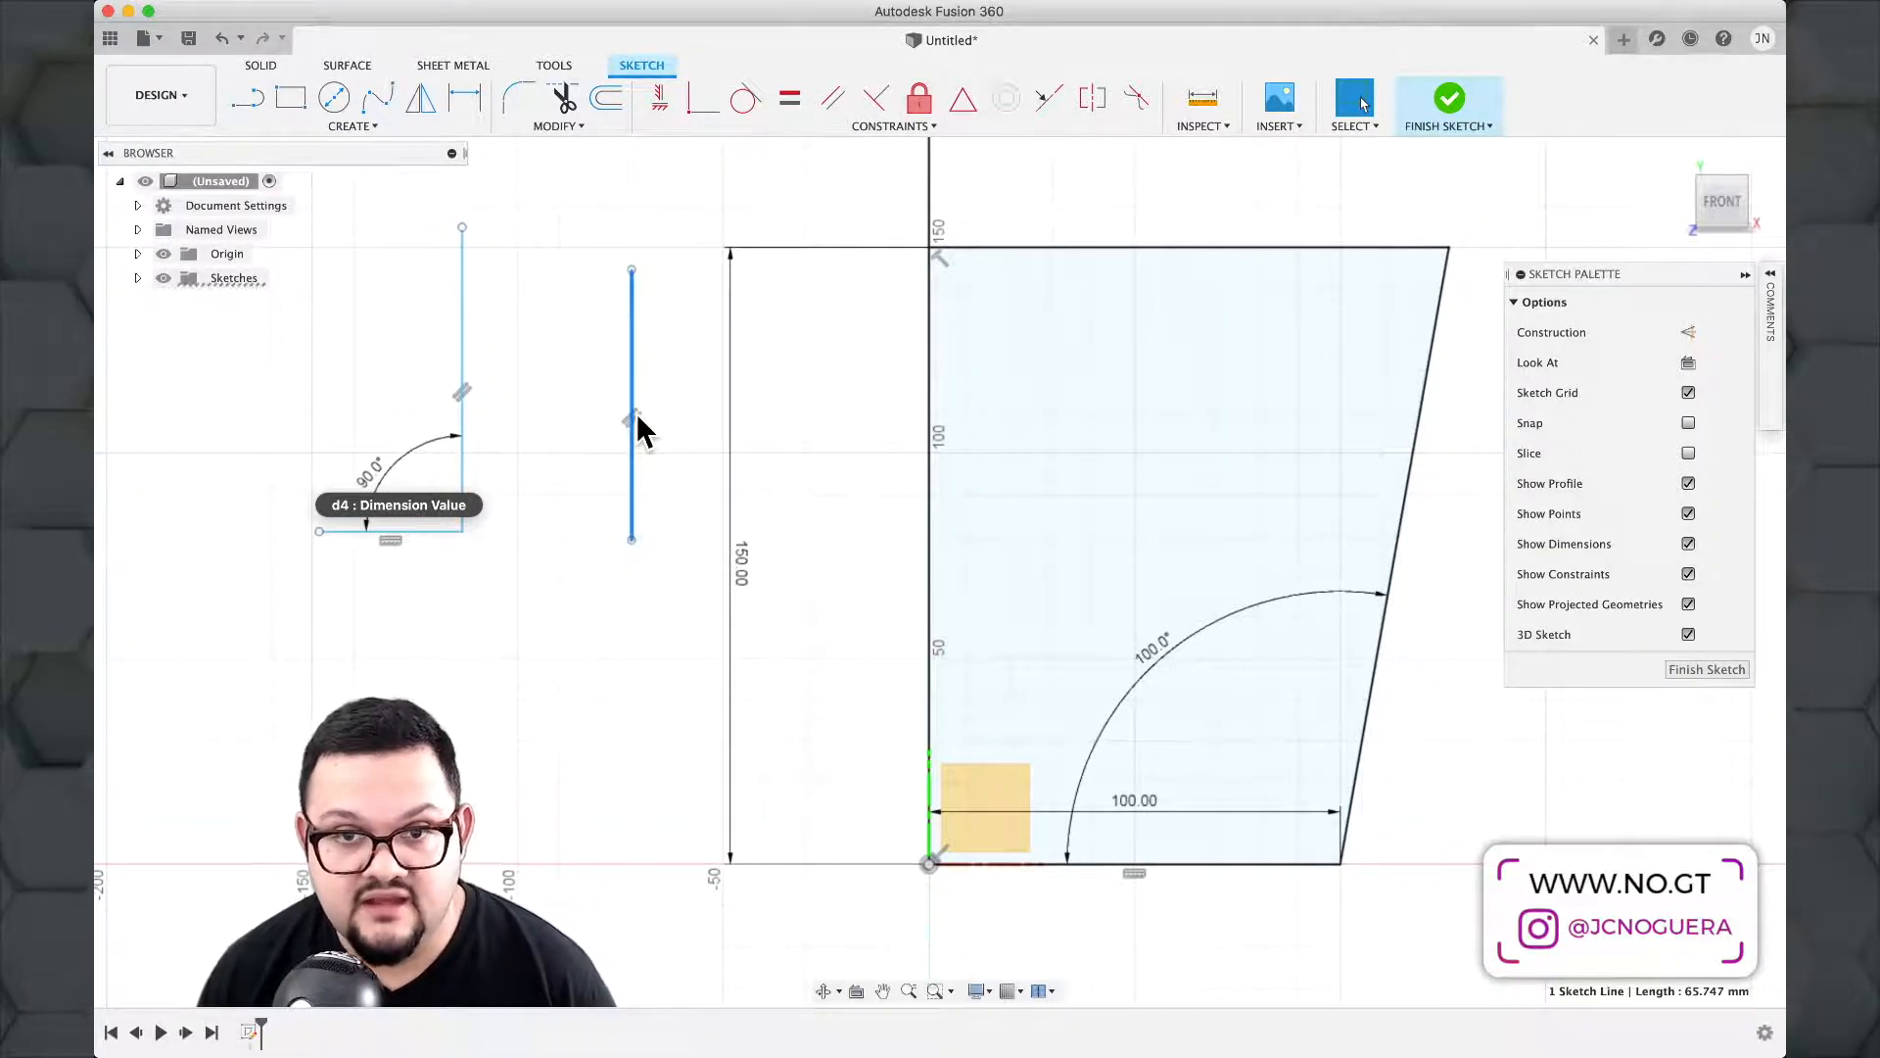
left_click(629, 420)
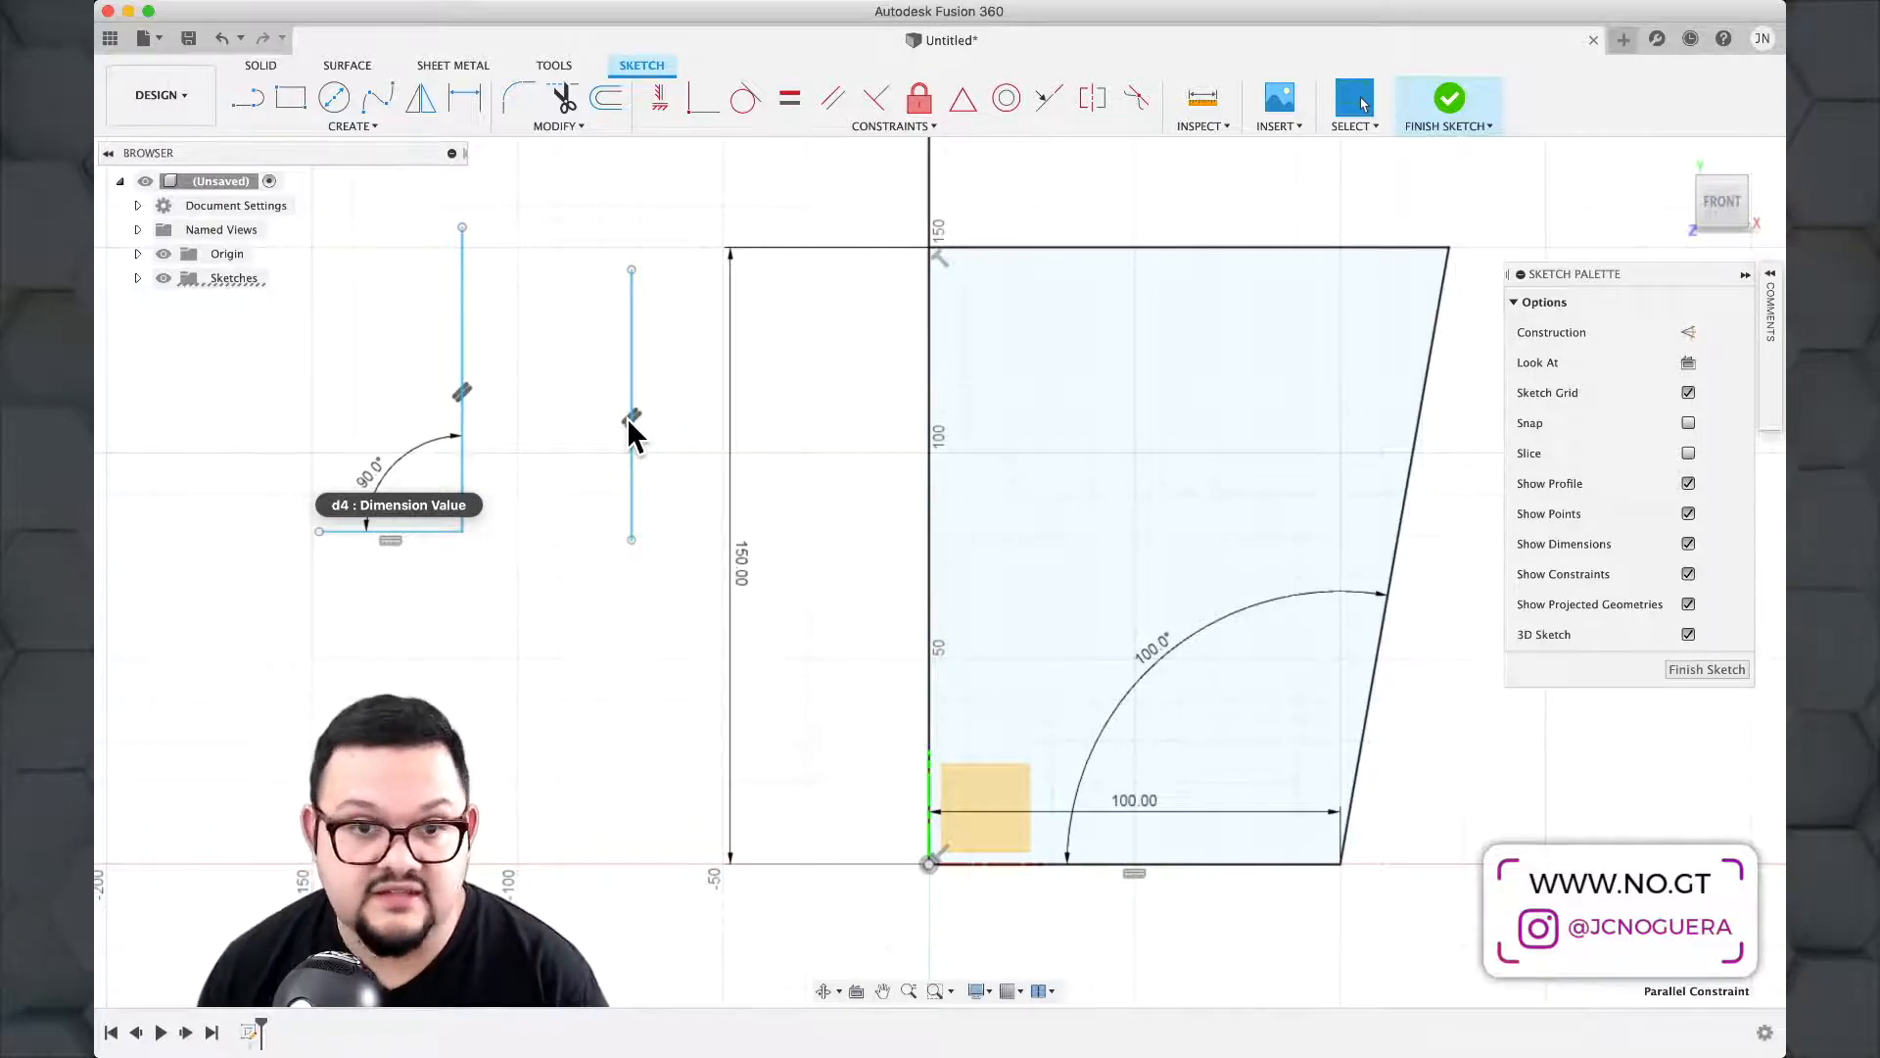
key("Delete")
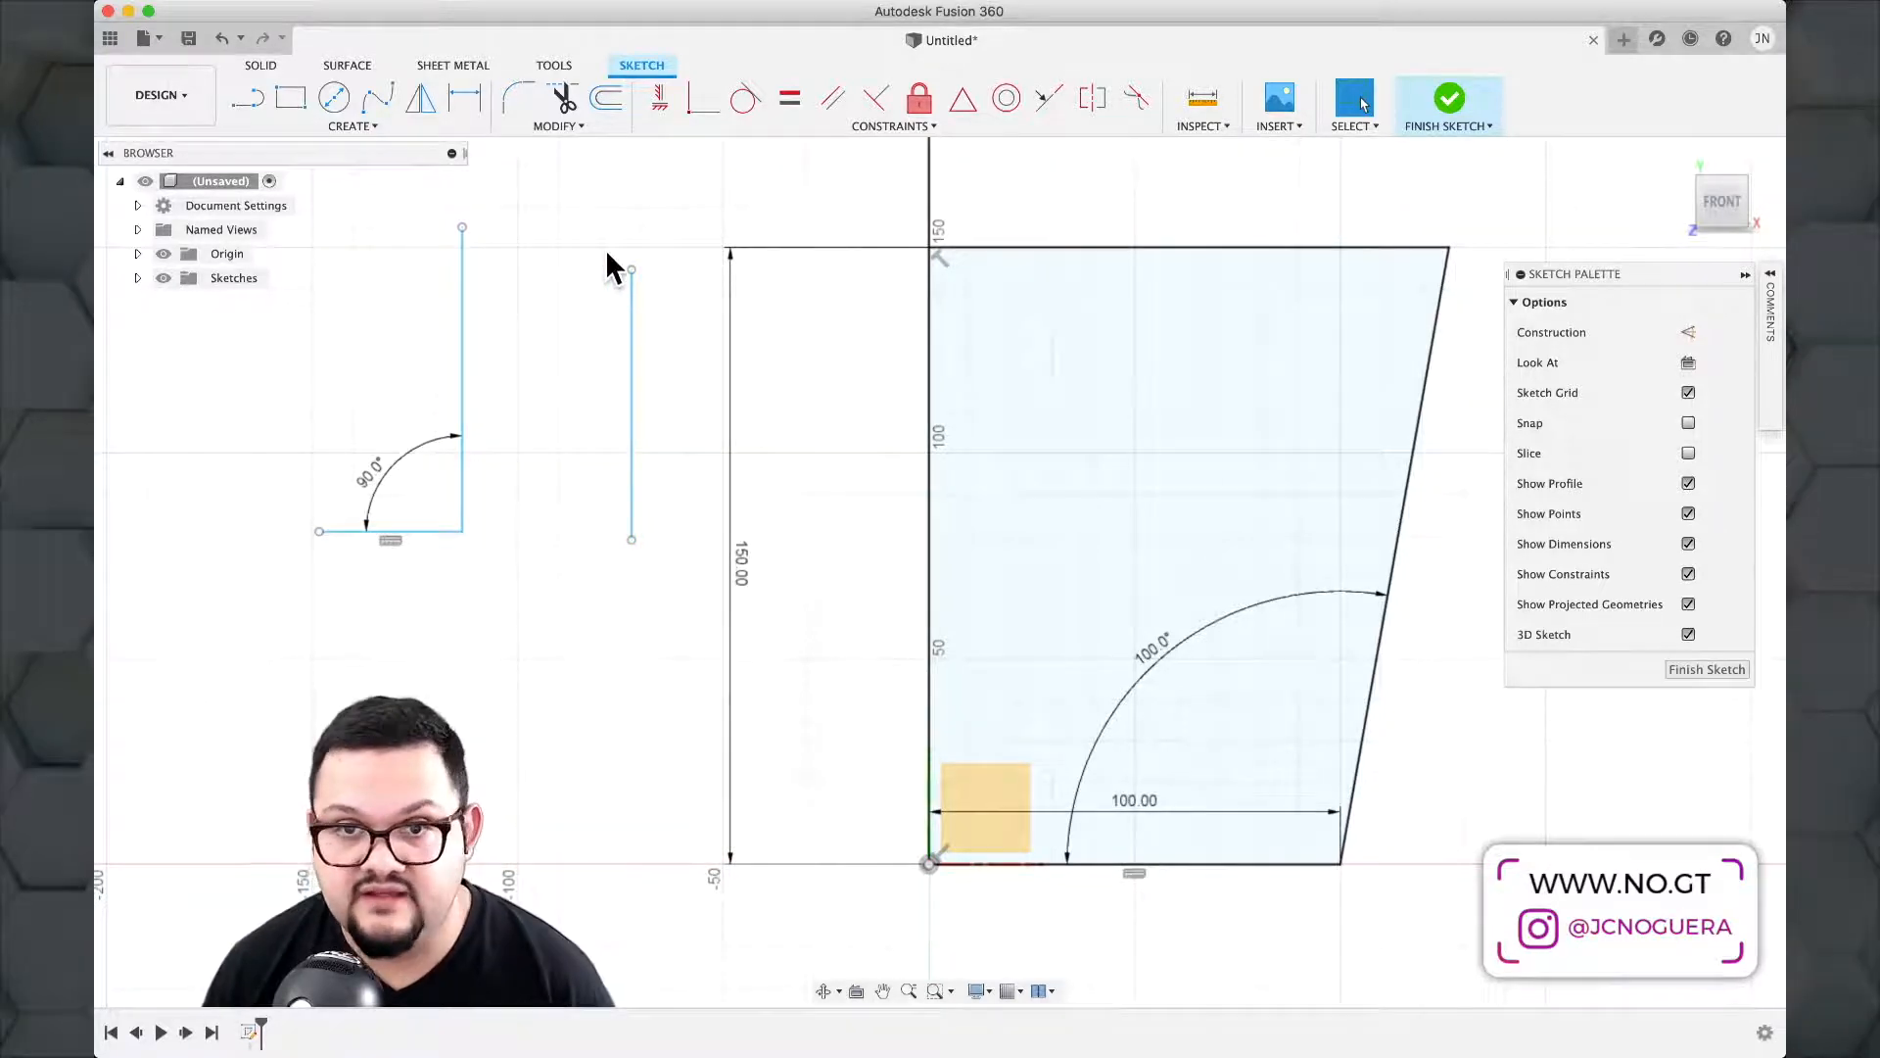
mouse_move(628, 267)
left_mouse_down()
mouse_move(542, 349)
mouse_move(544, 411)
mouse_move(587, 331)
left_mouse_up()
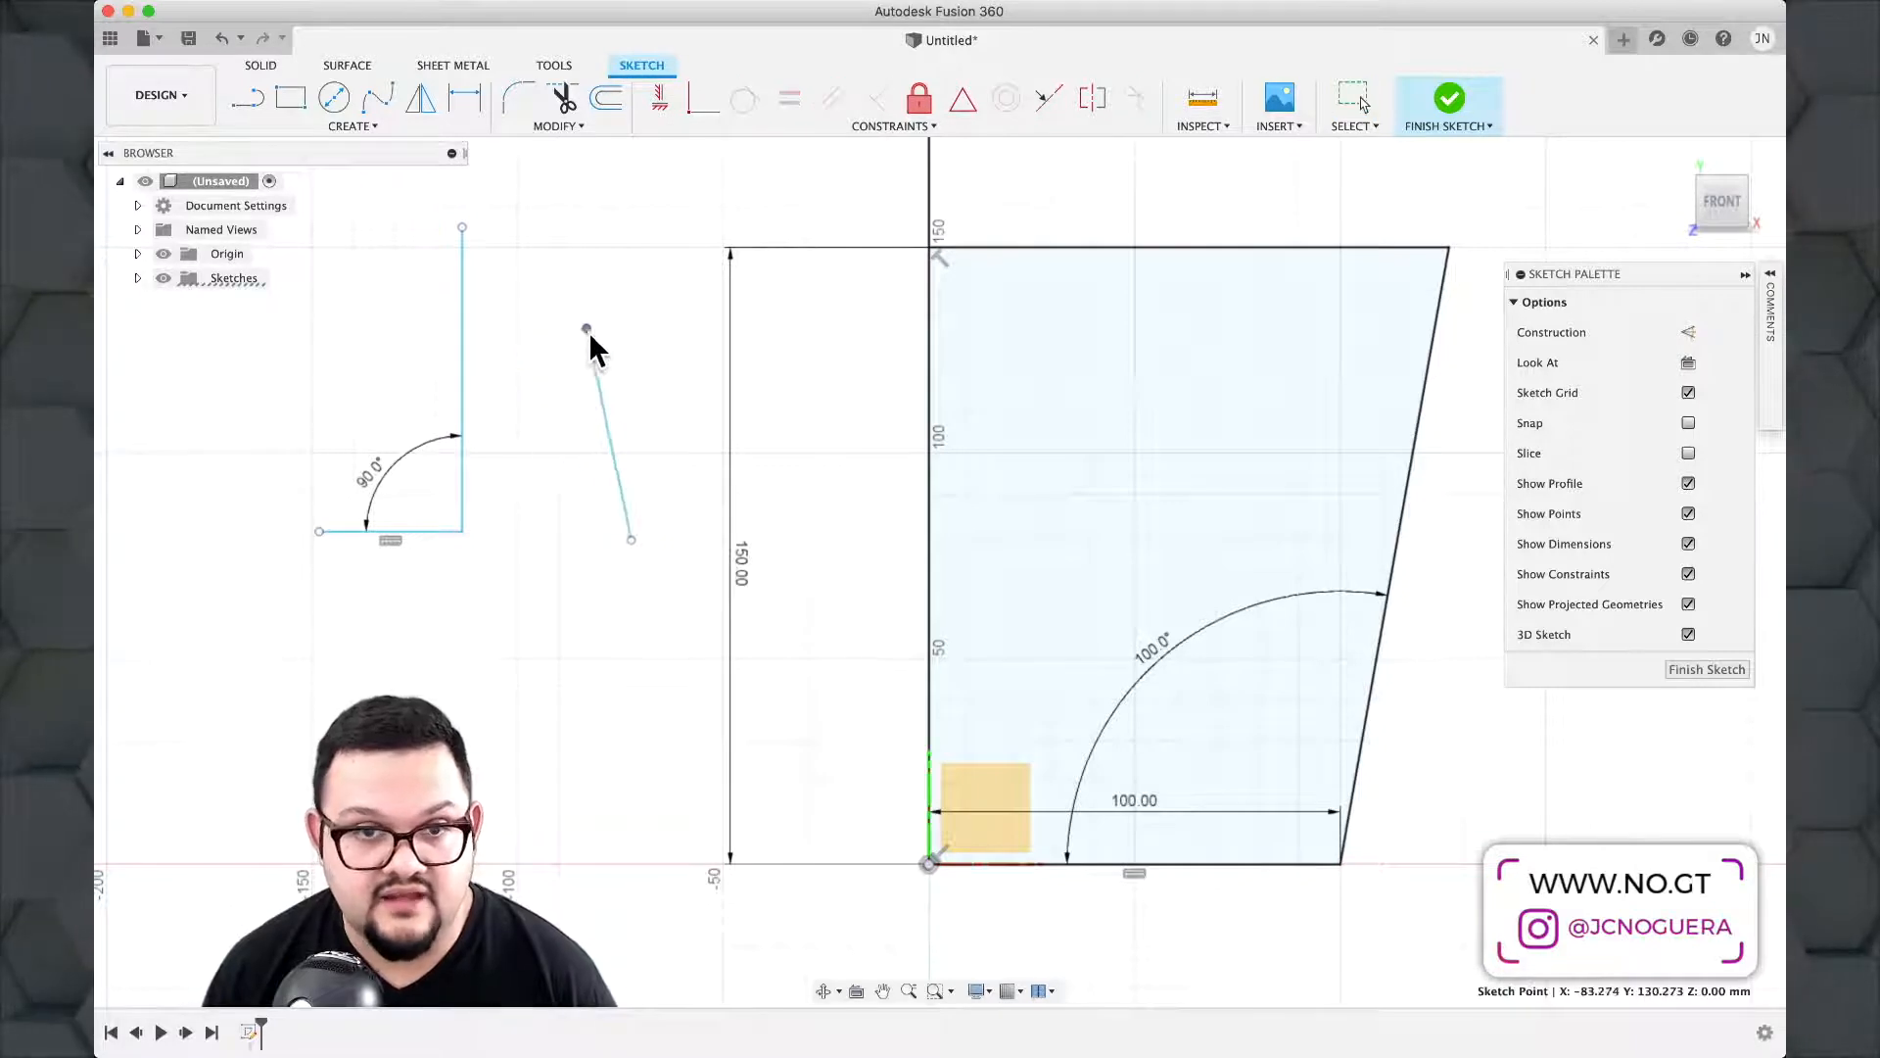
Delete all three loose test lines beside the profile.
left_click(601, 410)
key("Delete")
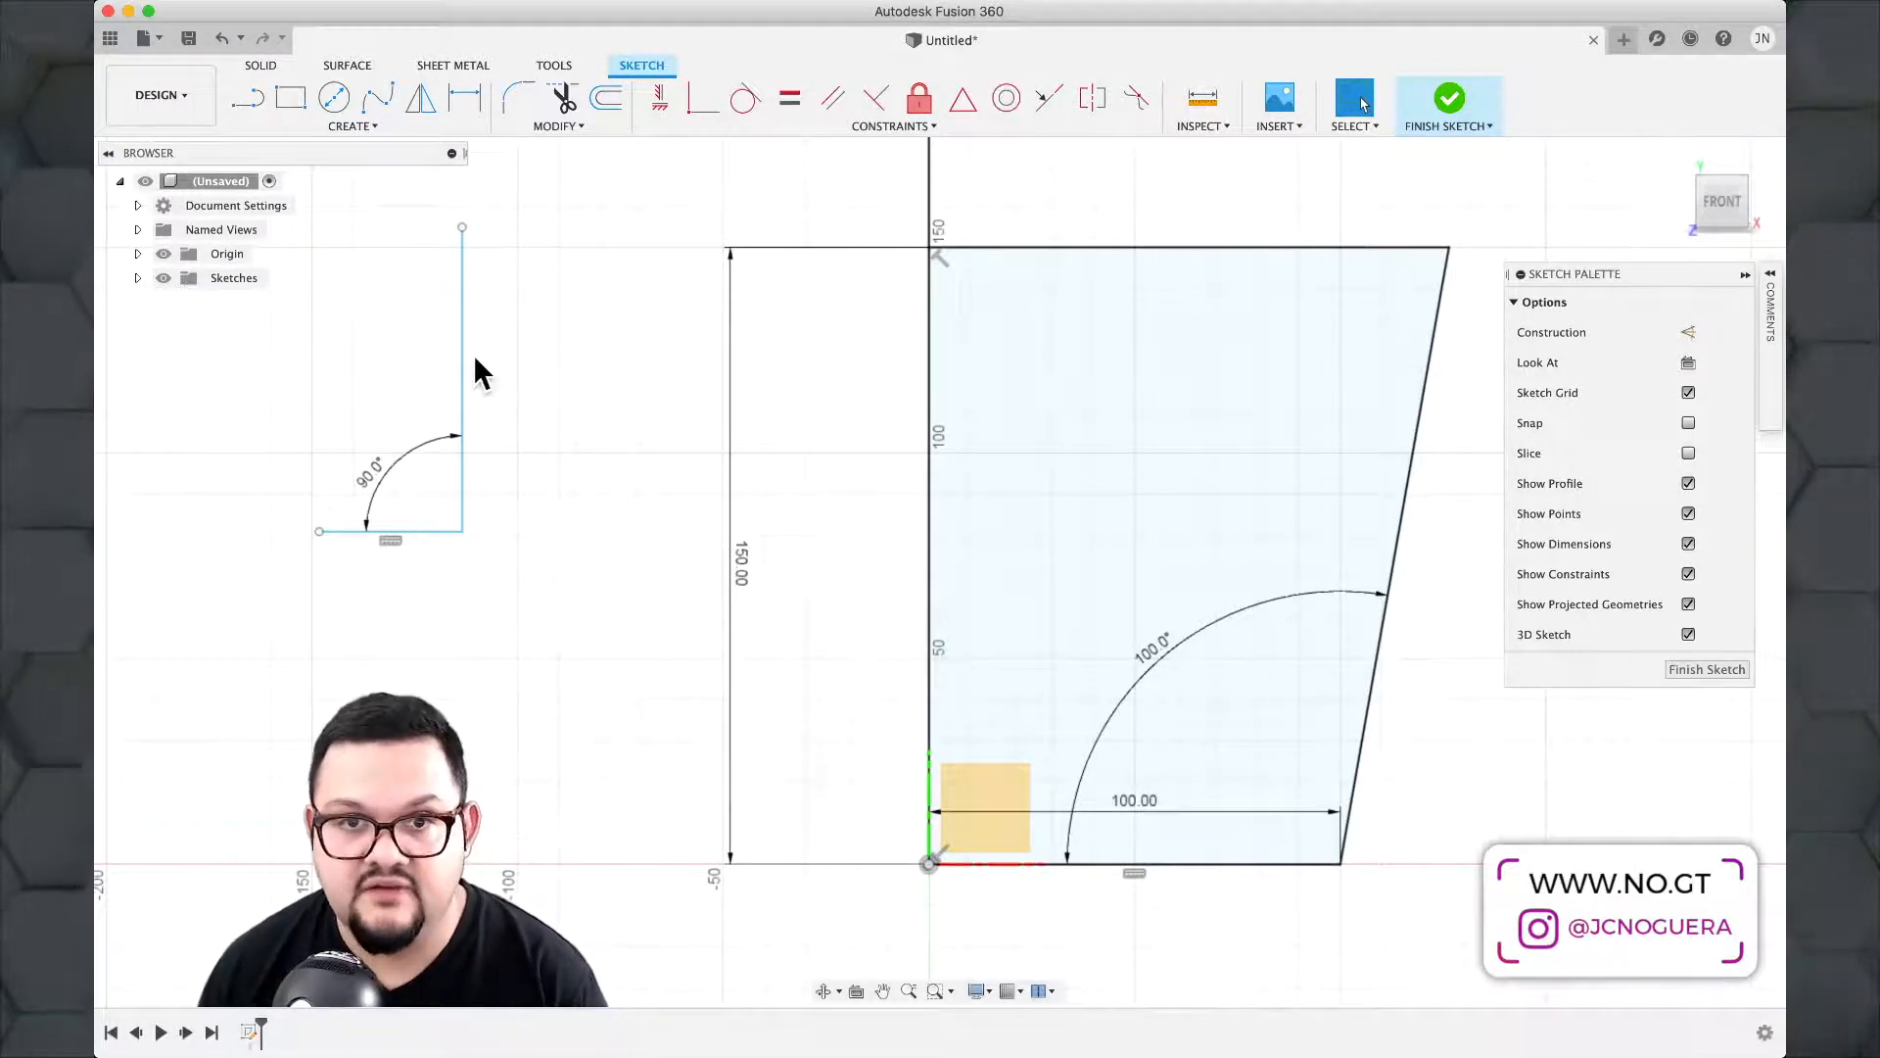
left_click(464, 372)
key("Delete")
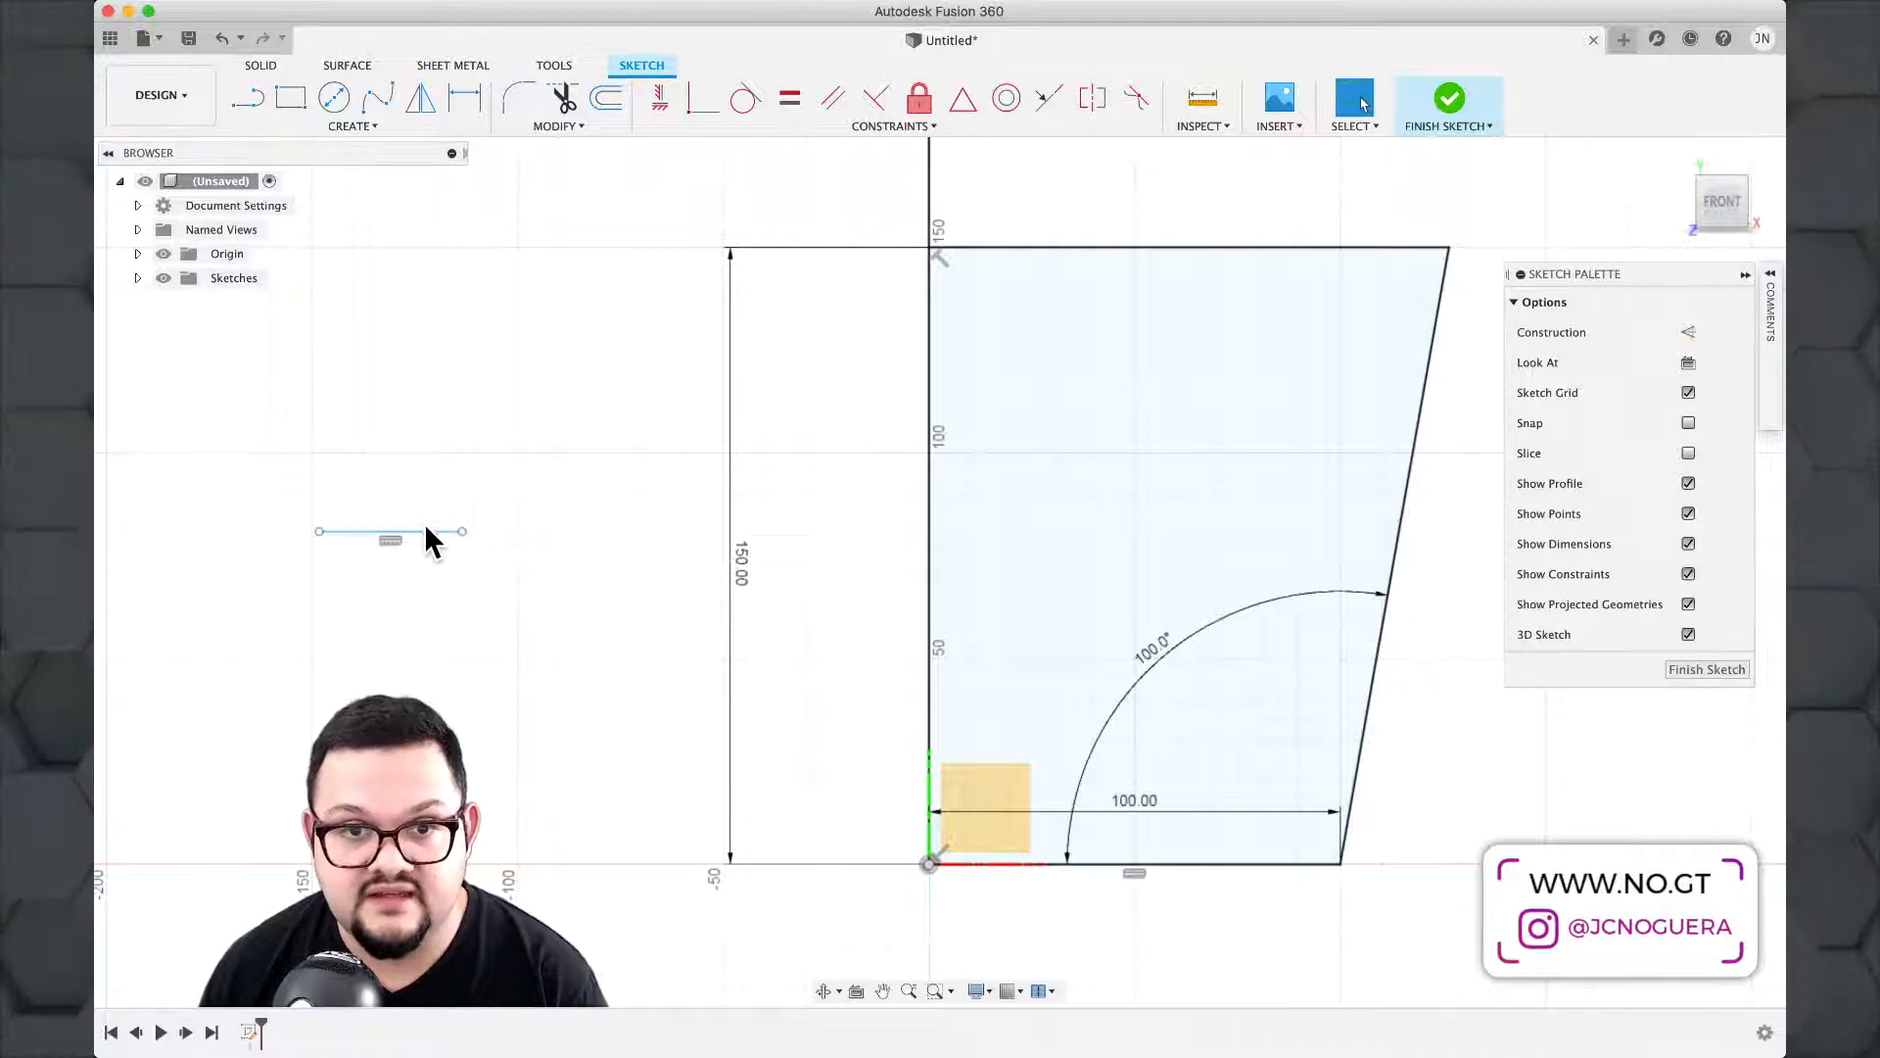
left_click(408, 537)
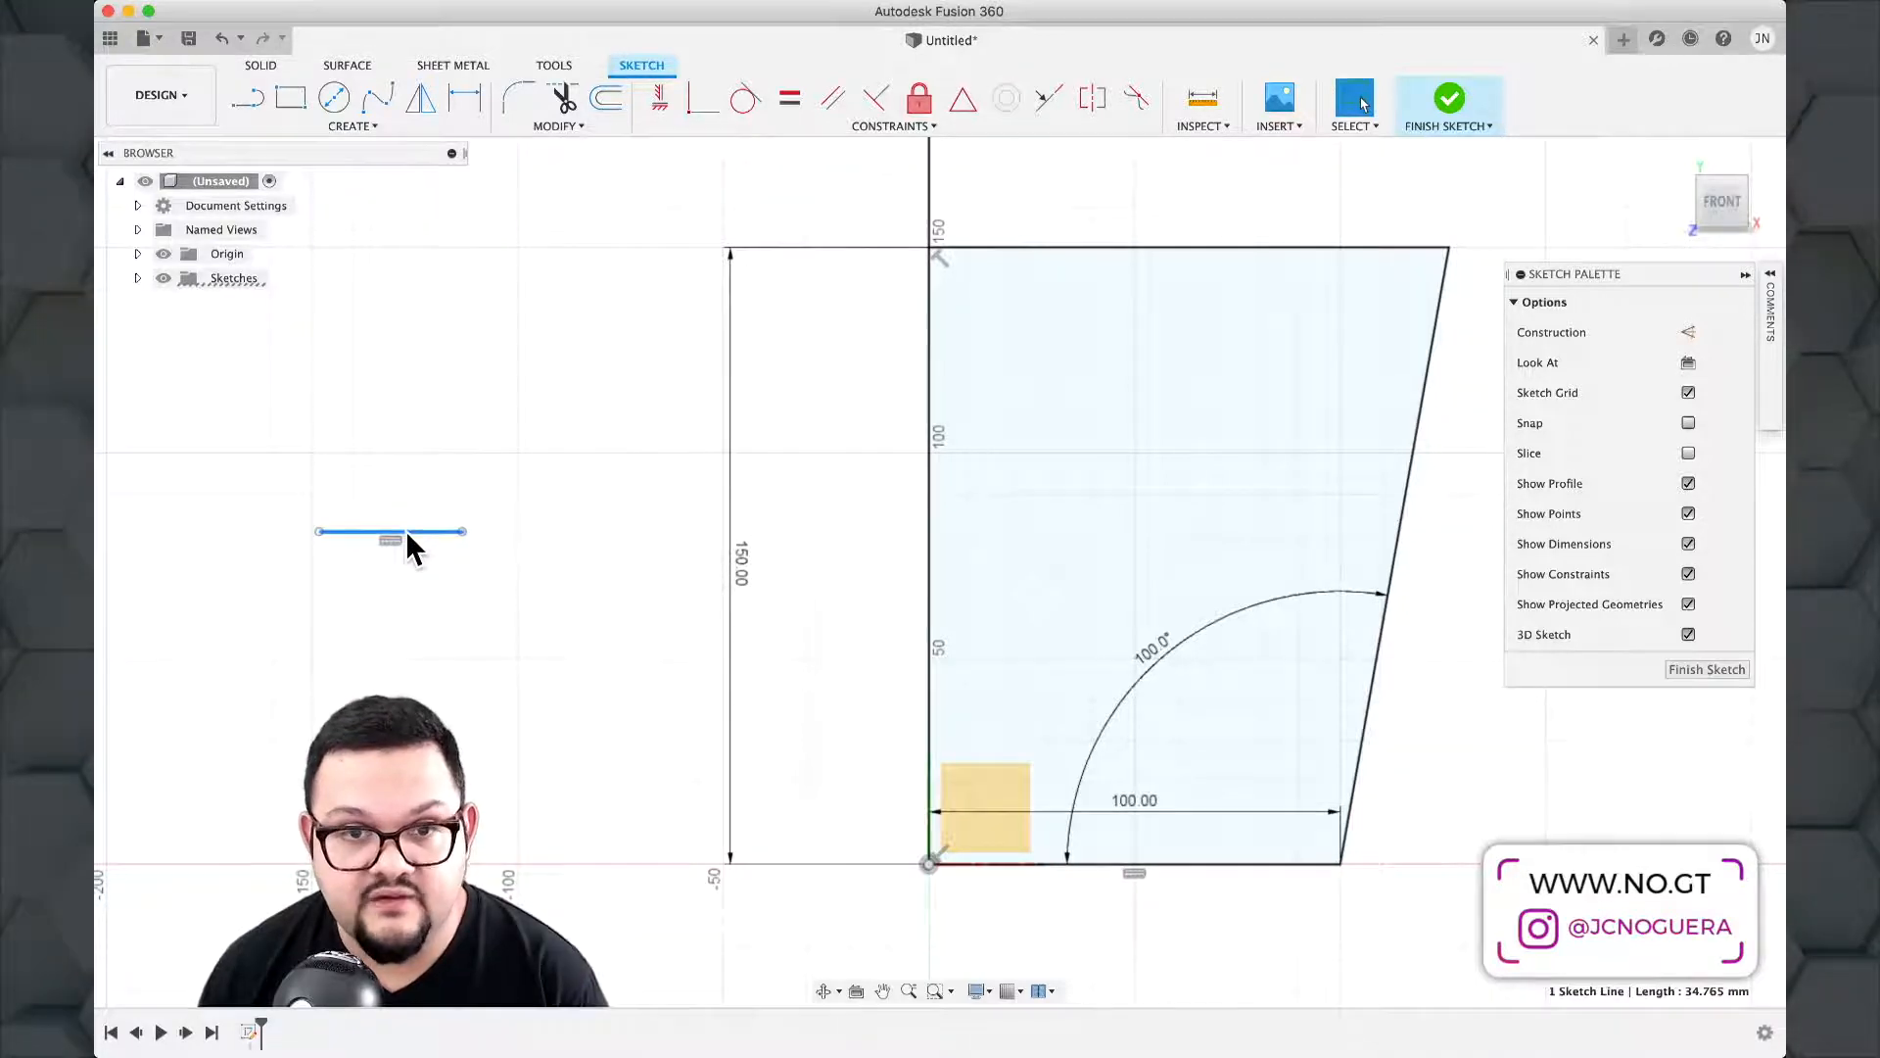
key("Delete")
Select the tapered profile to check its enclosed area and clear the selection.
scroll(674, 582, "down", 5)
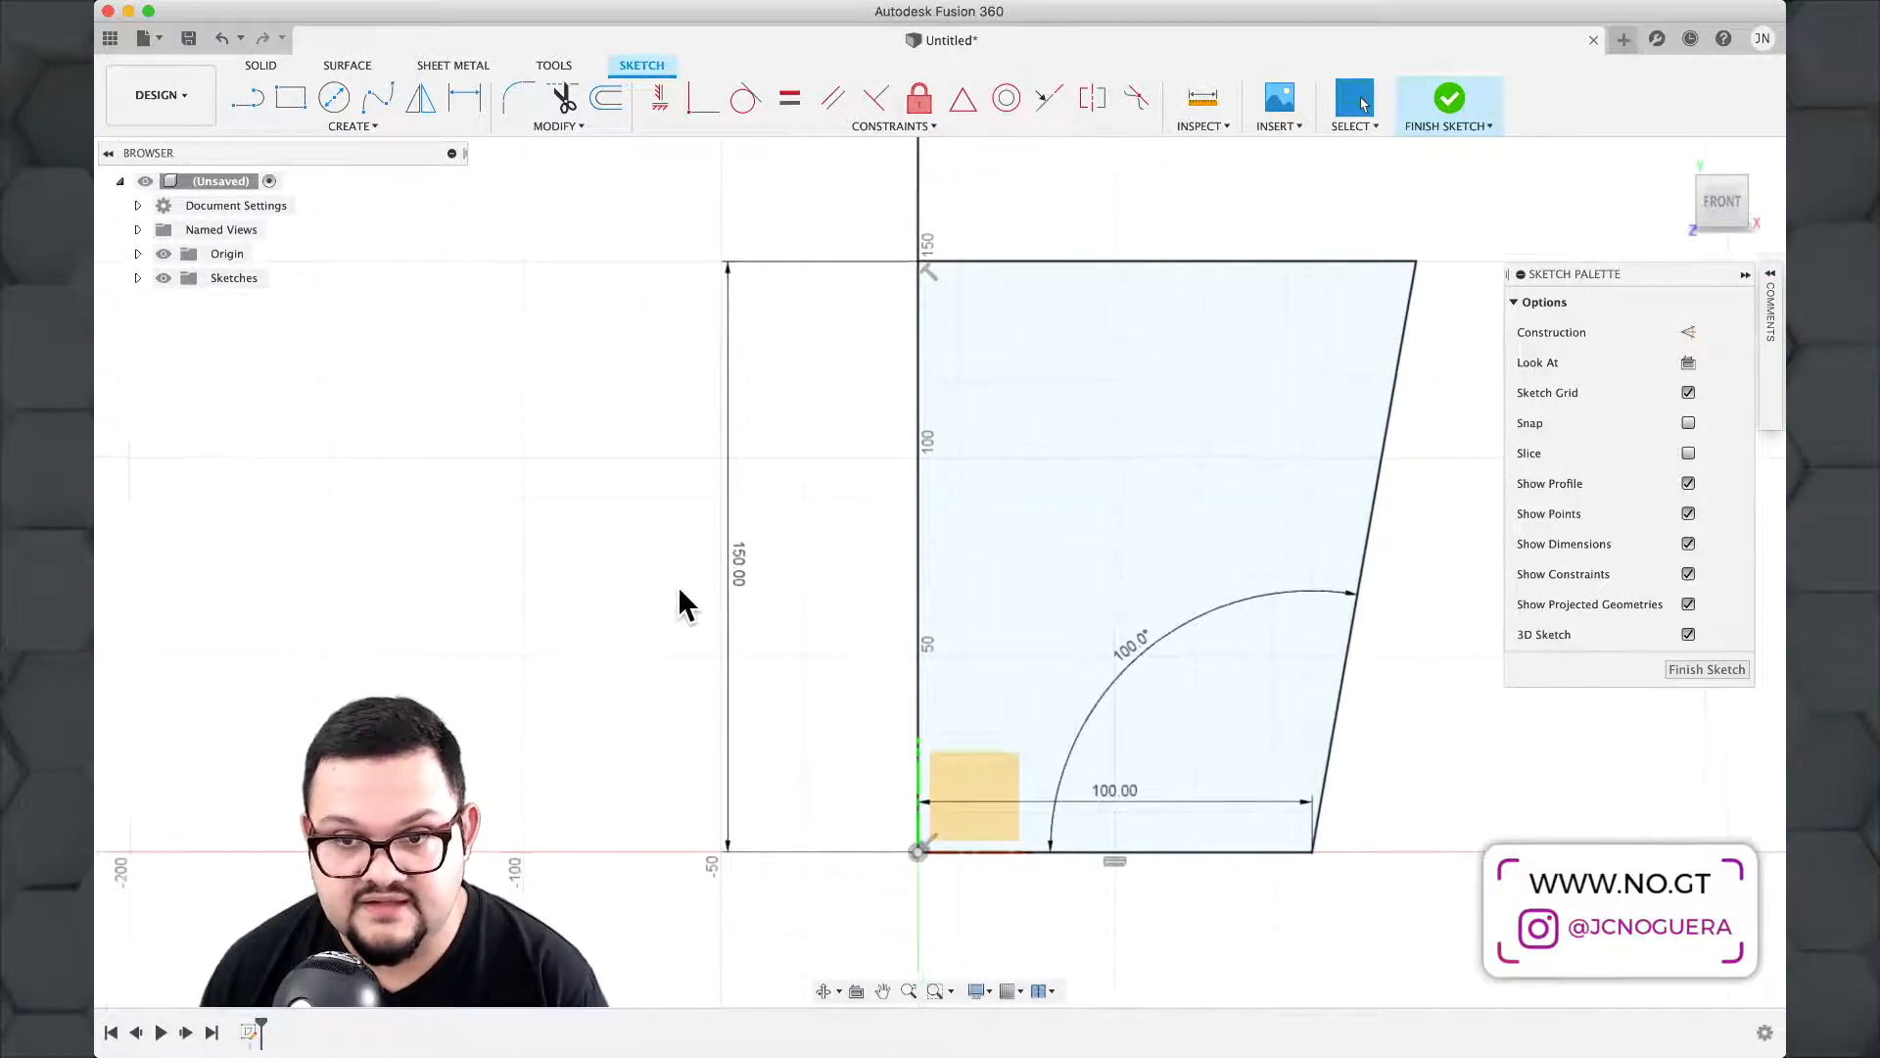
scroll(866, 457, "up", 3)
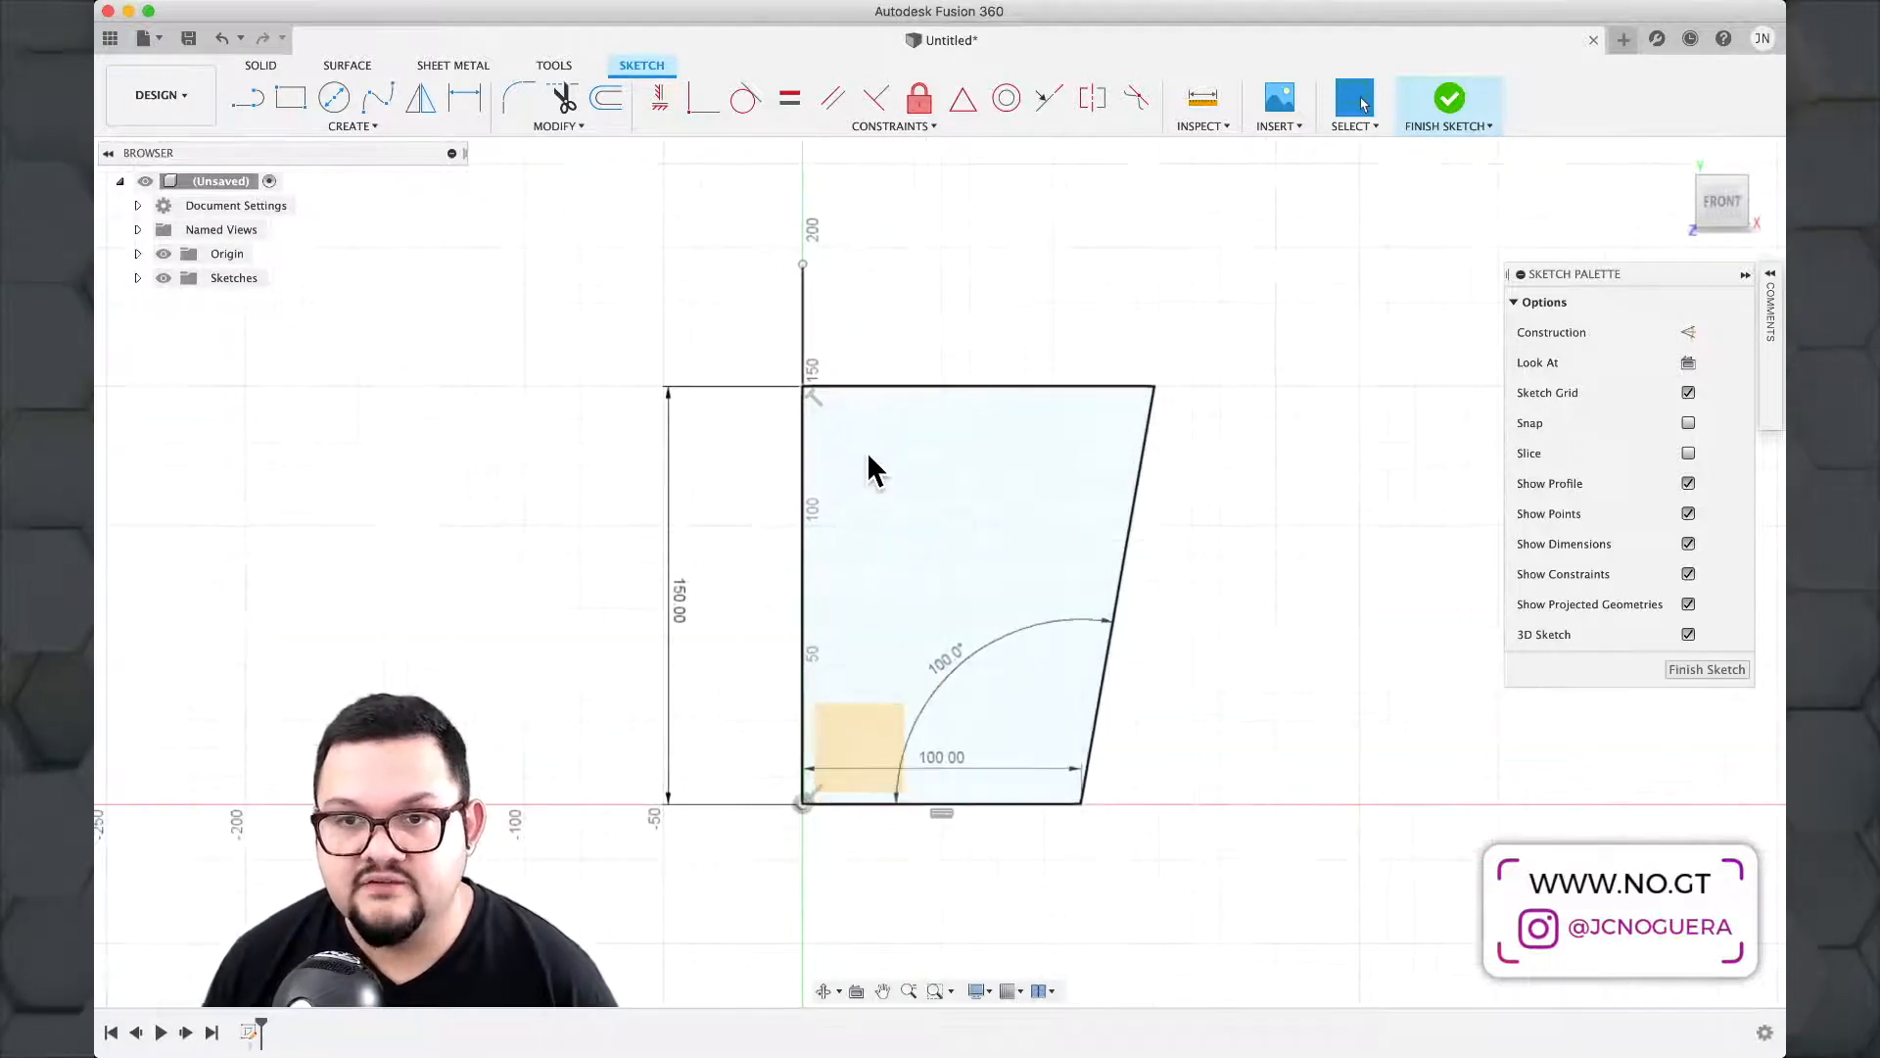
left_click(883, 455)
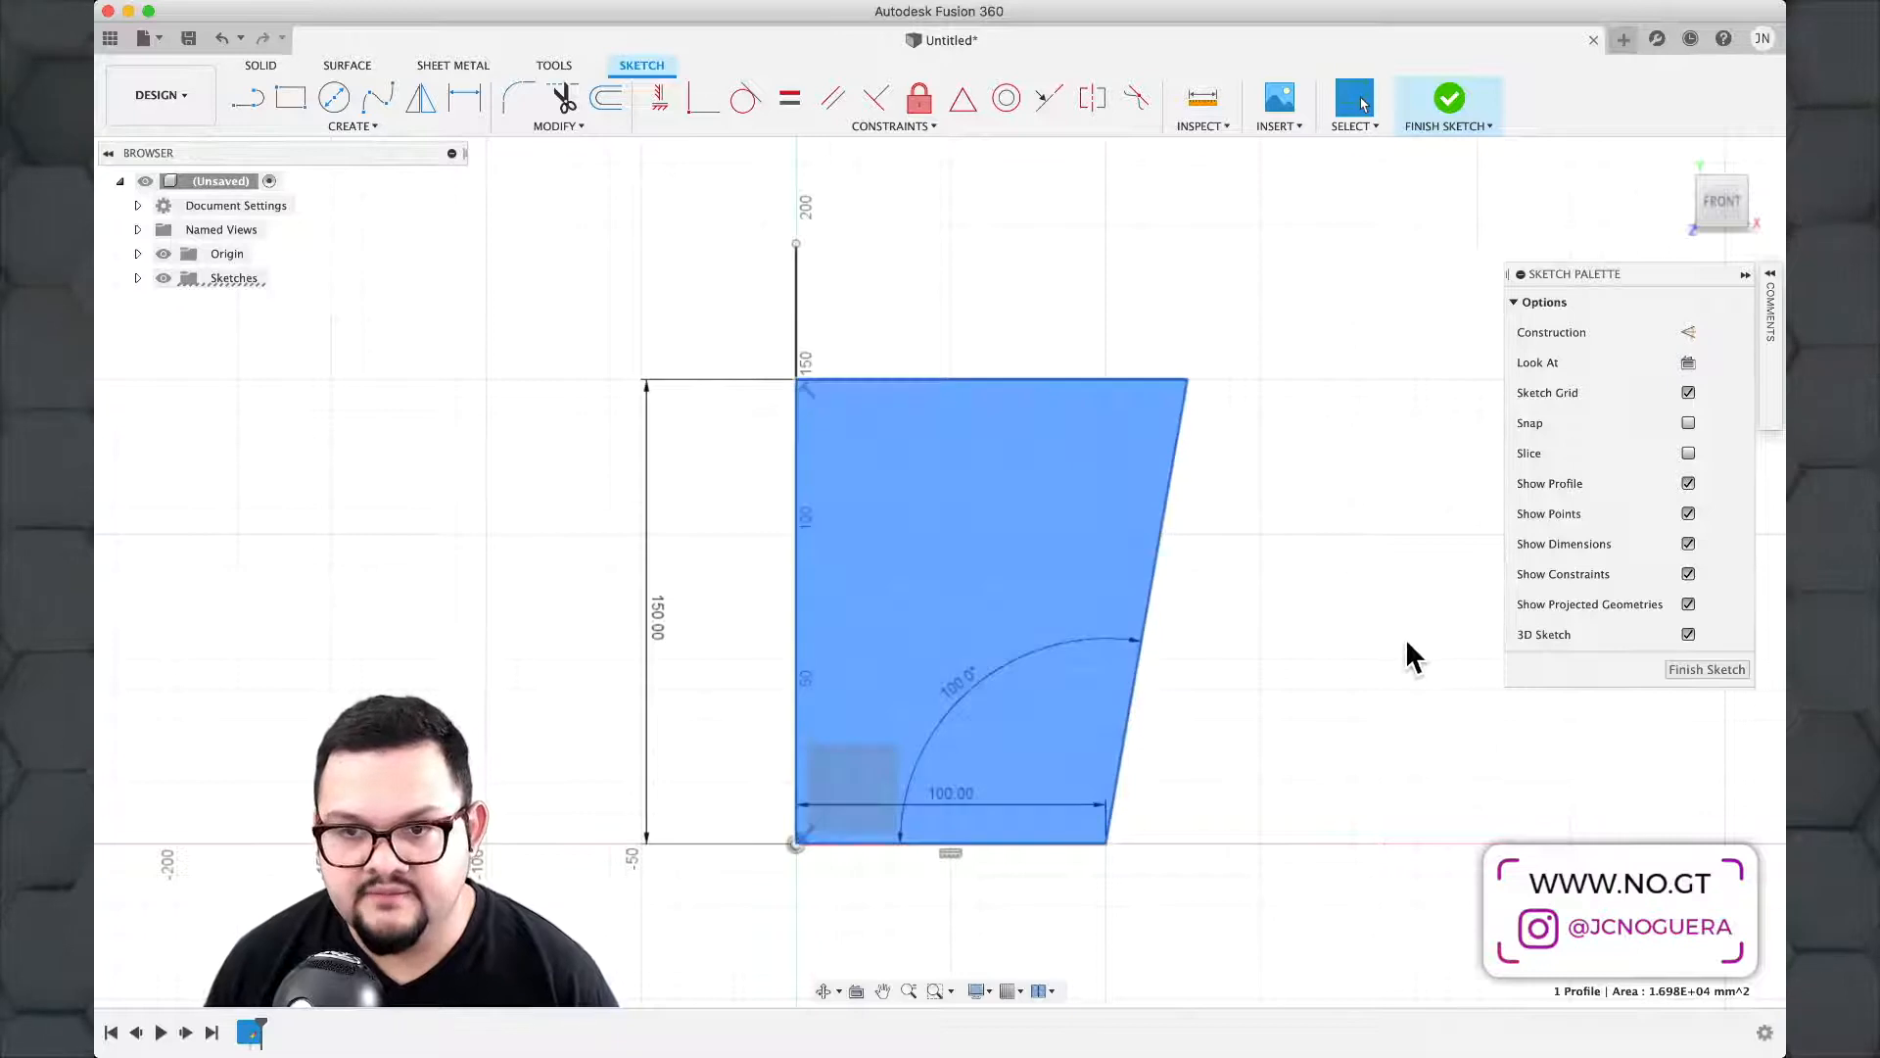
left_click(1308, 610)
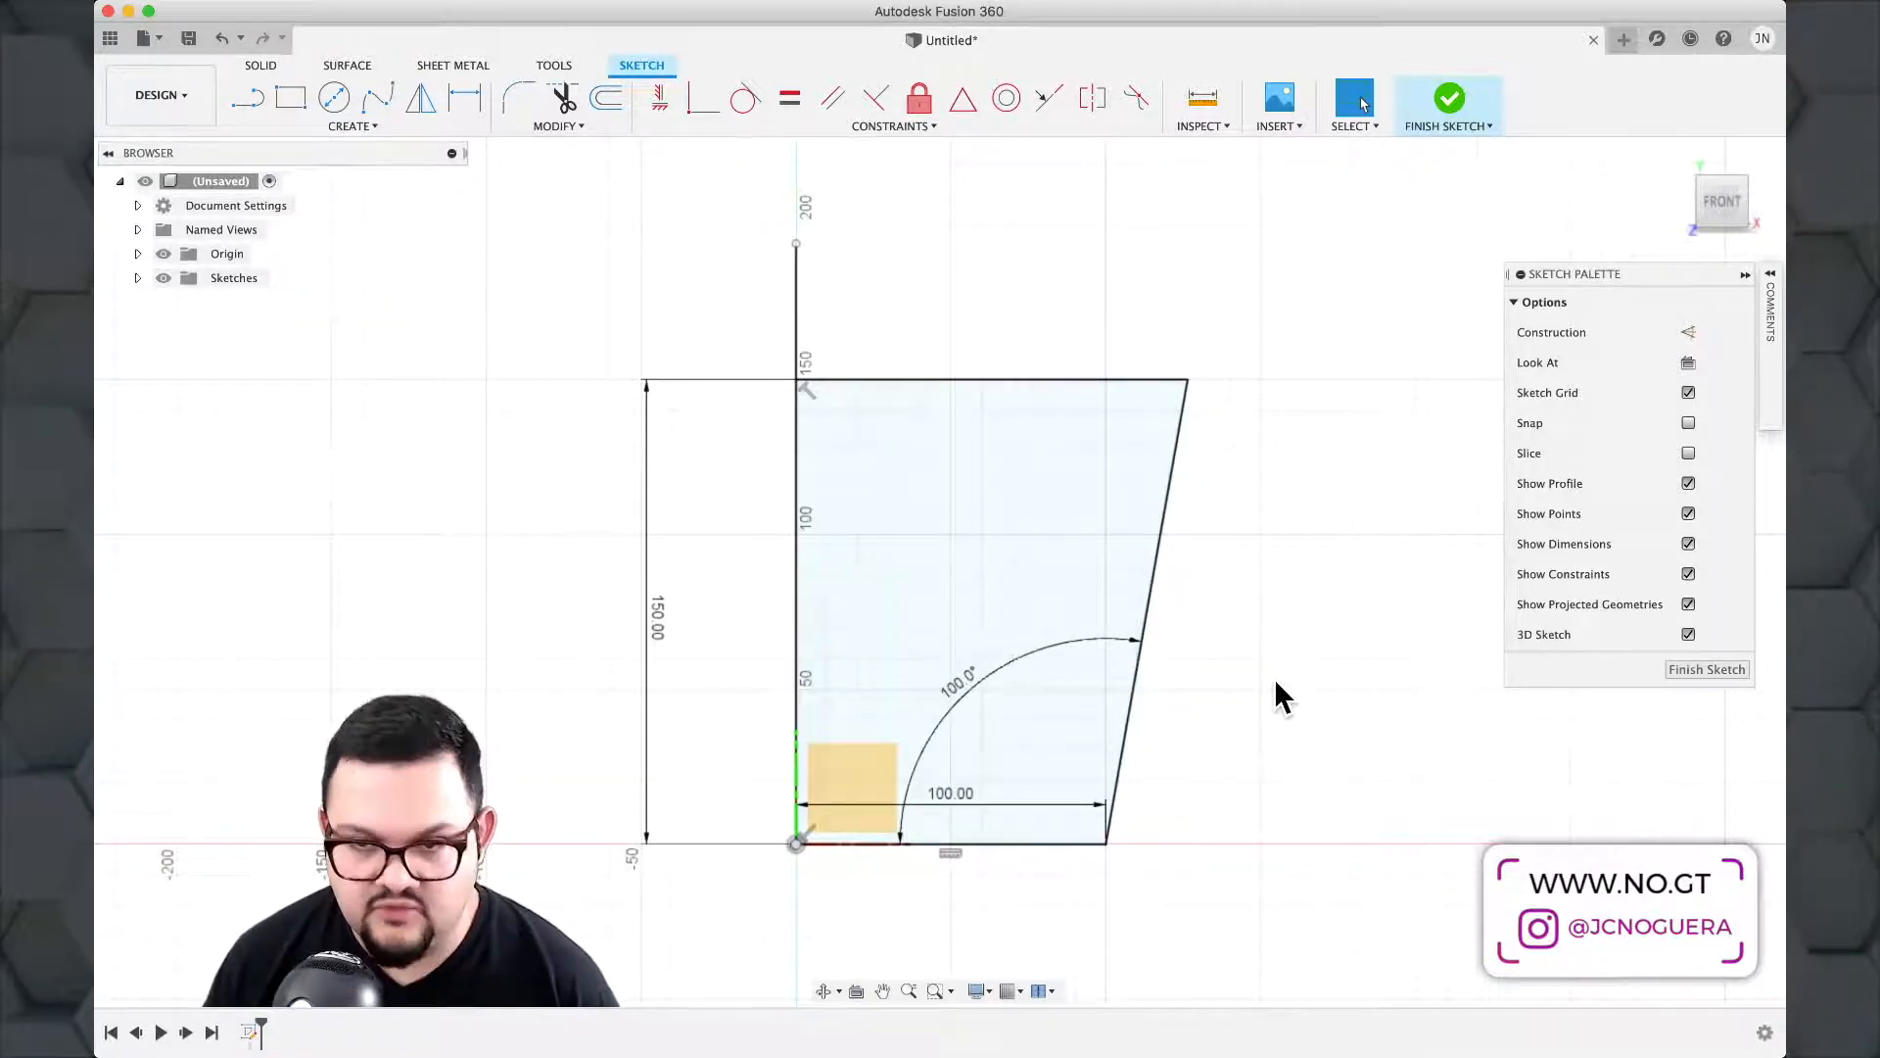
Draw a circle about 11 mm in diameter centered on the lower part of the profile's slanted edge.
scroll(1276, 683, "up", 1)
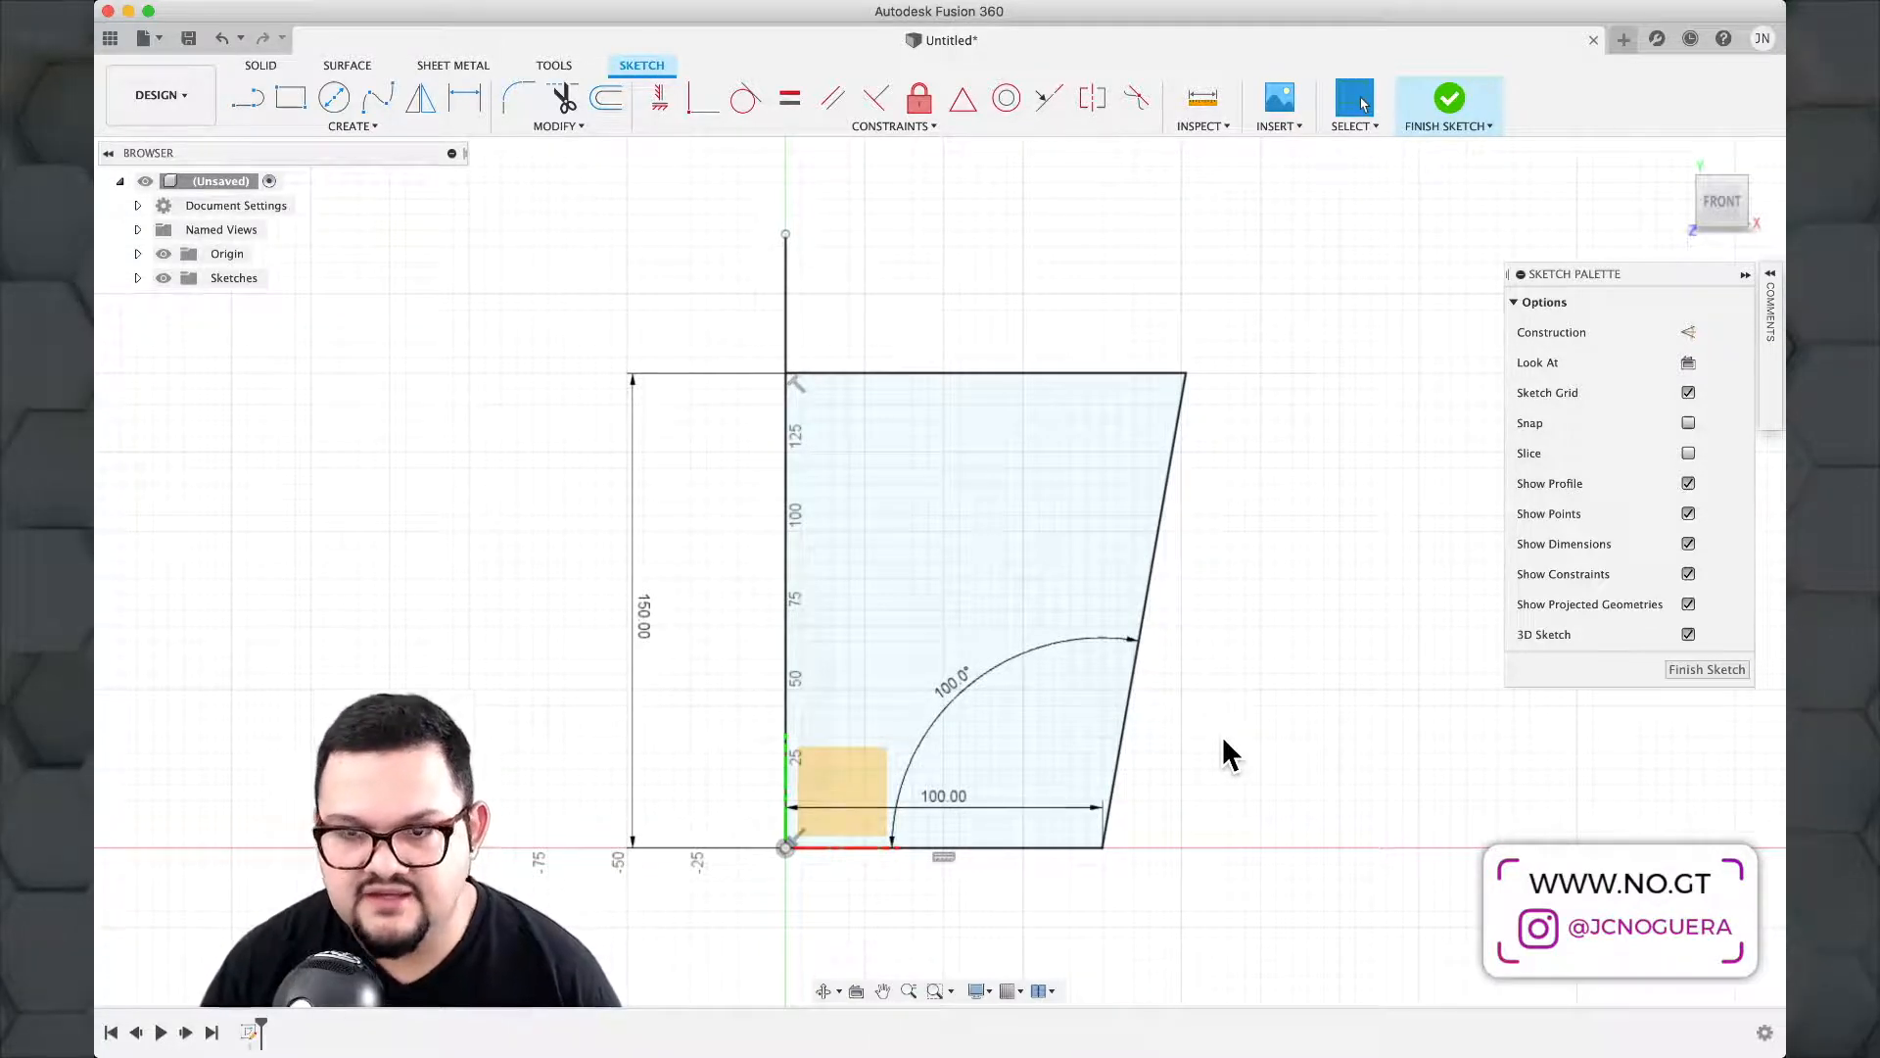
scroll(1223, 740, "up", 4)
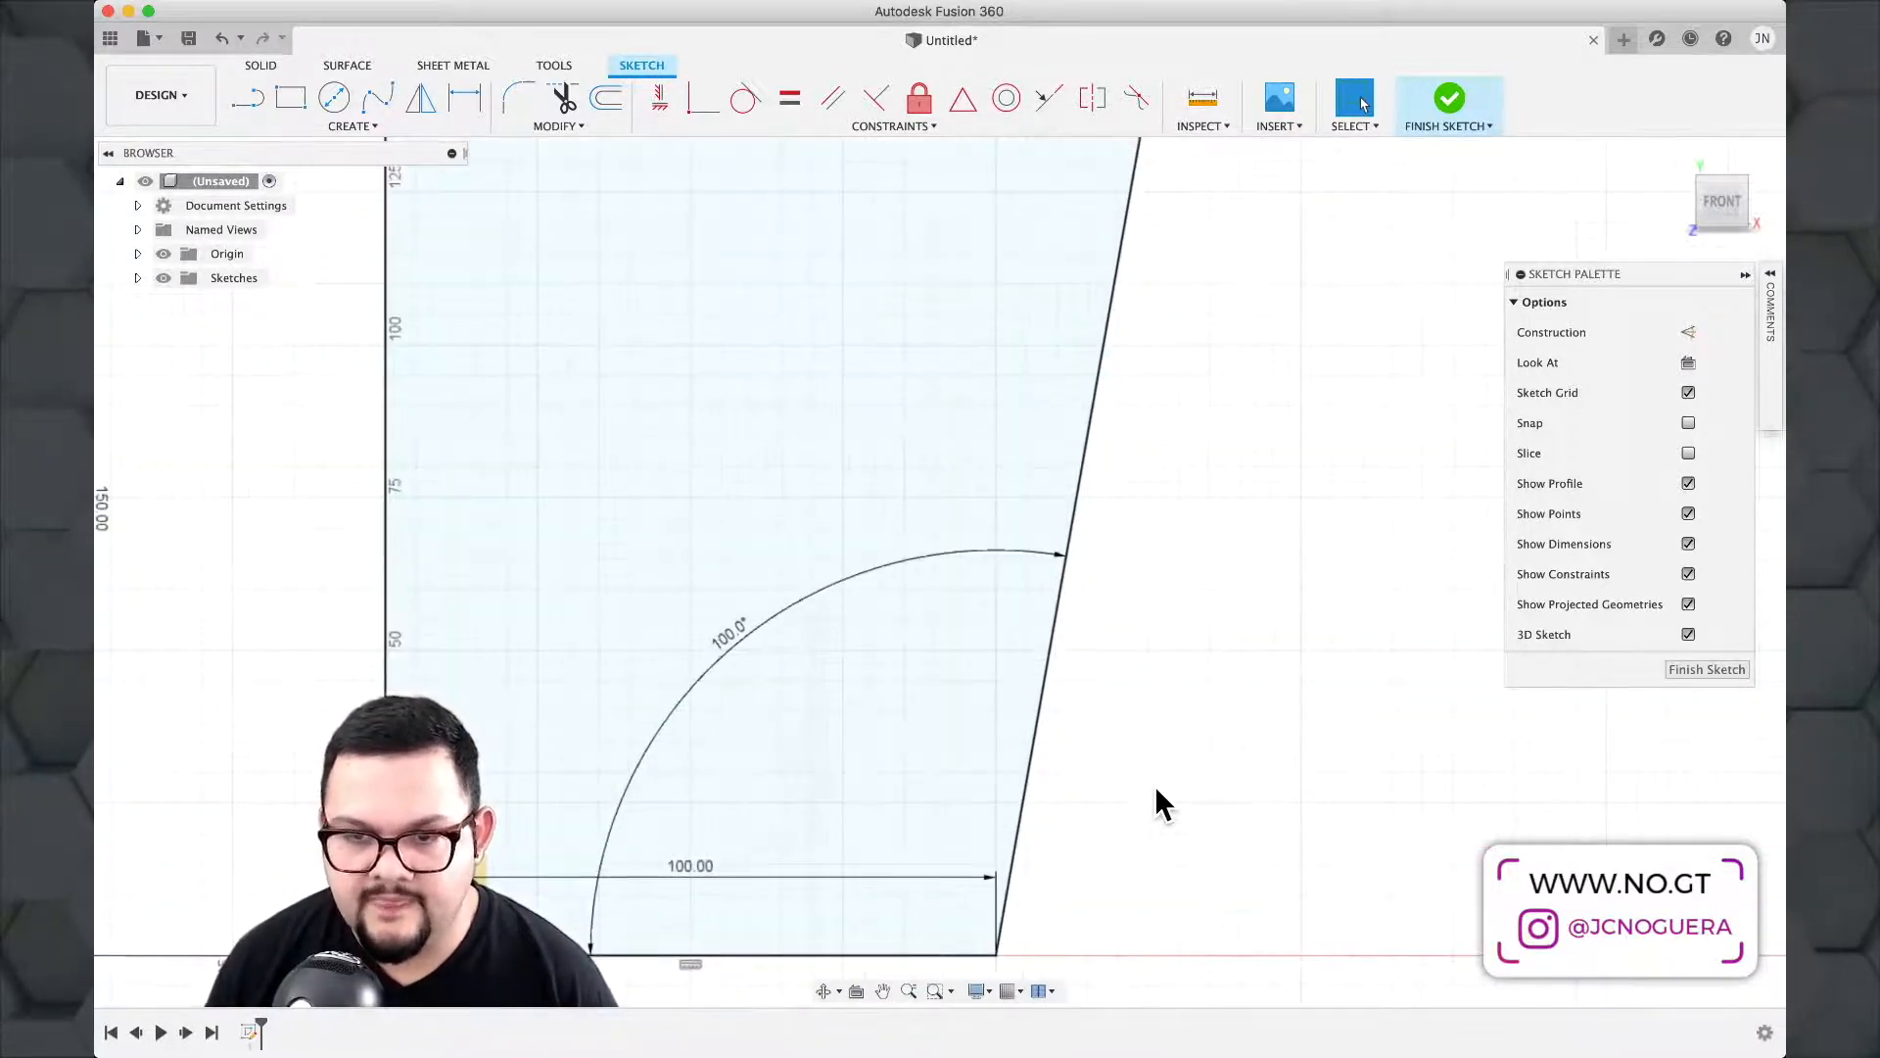
scroll(1157, 791, "down", 4)
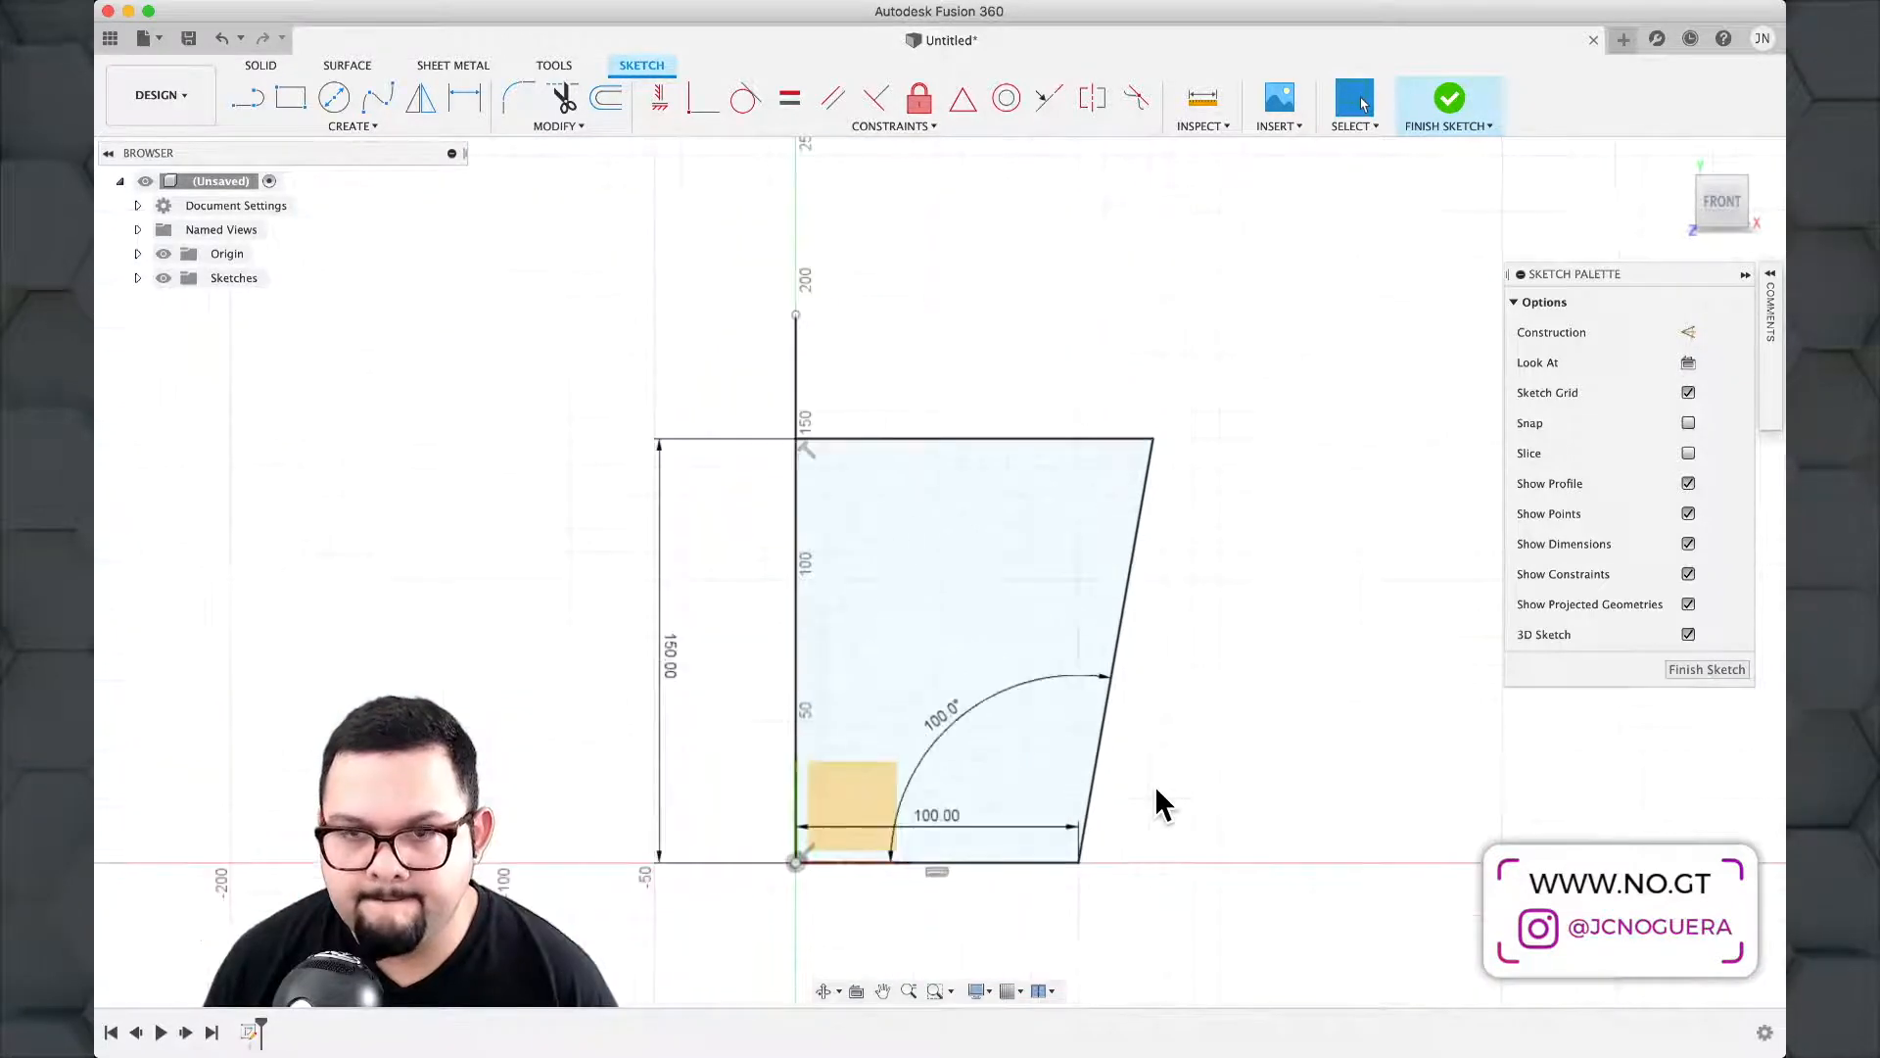
scroll(1157, 793, "up", 2)
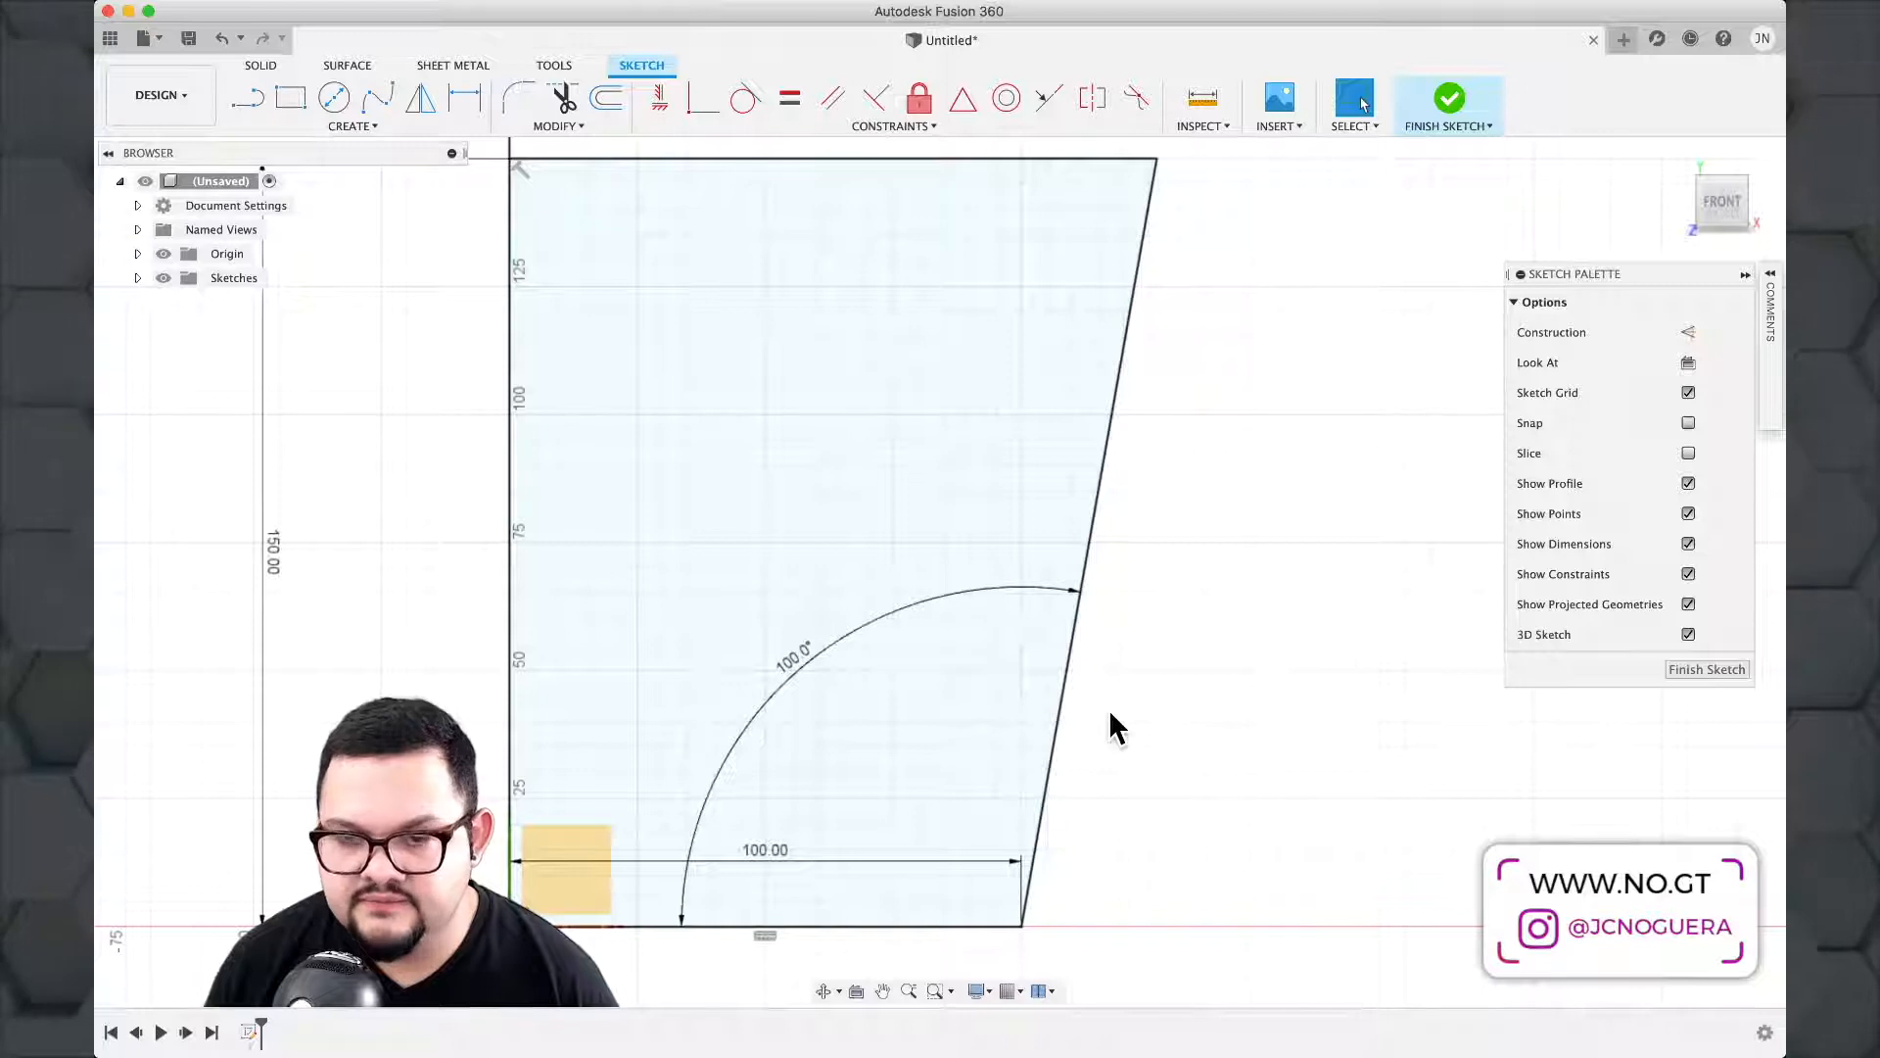
key("c")
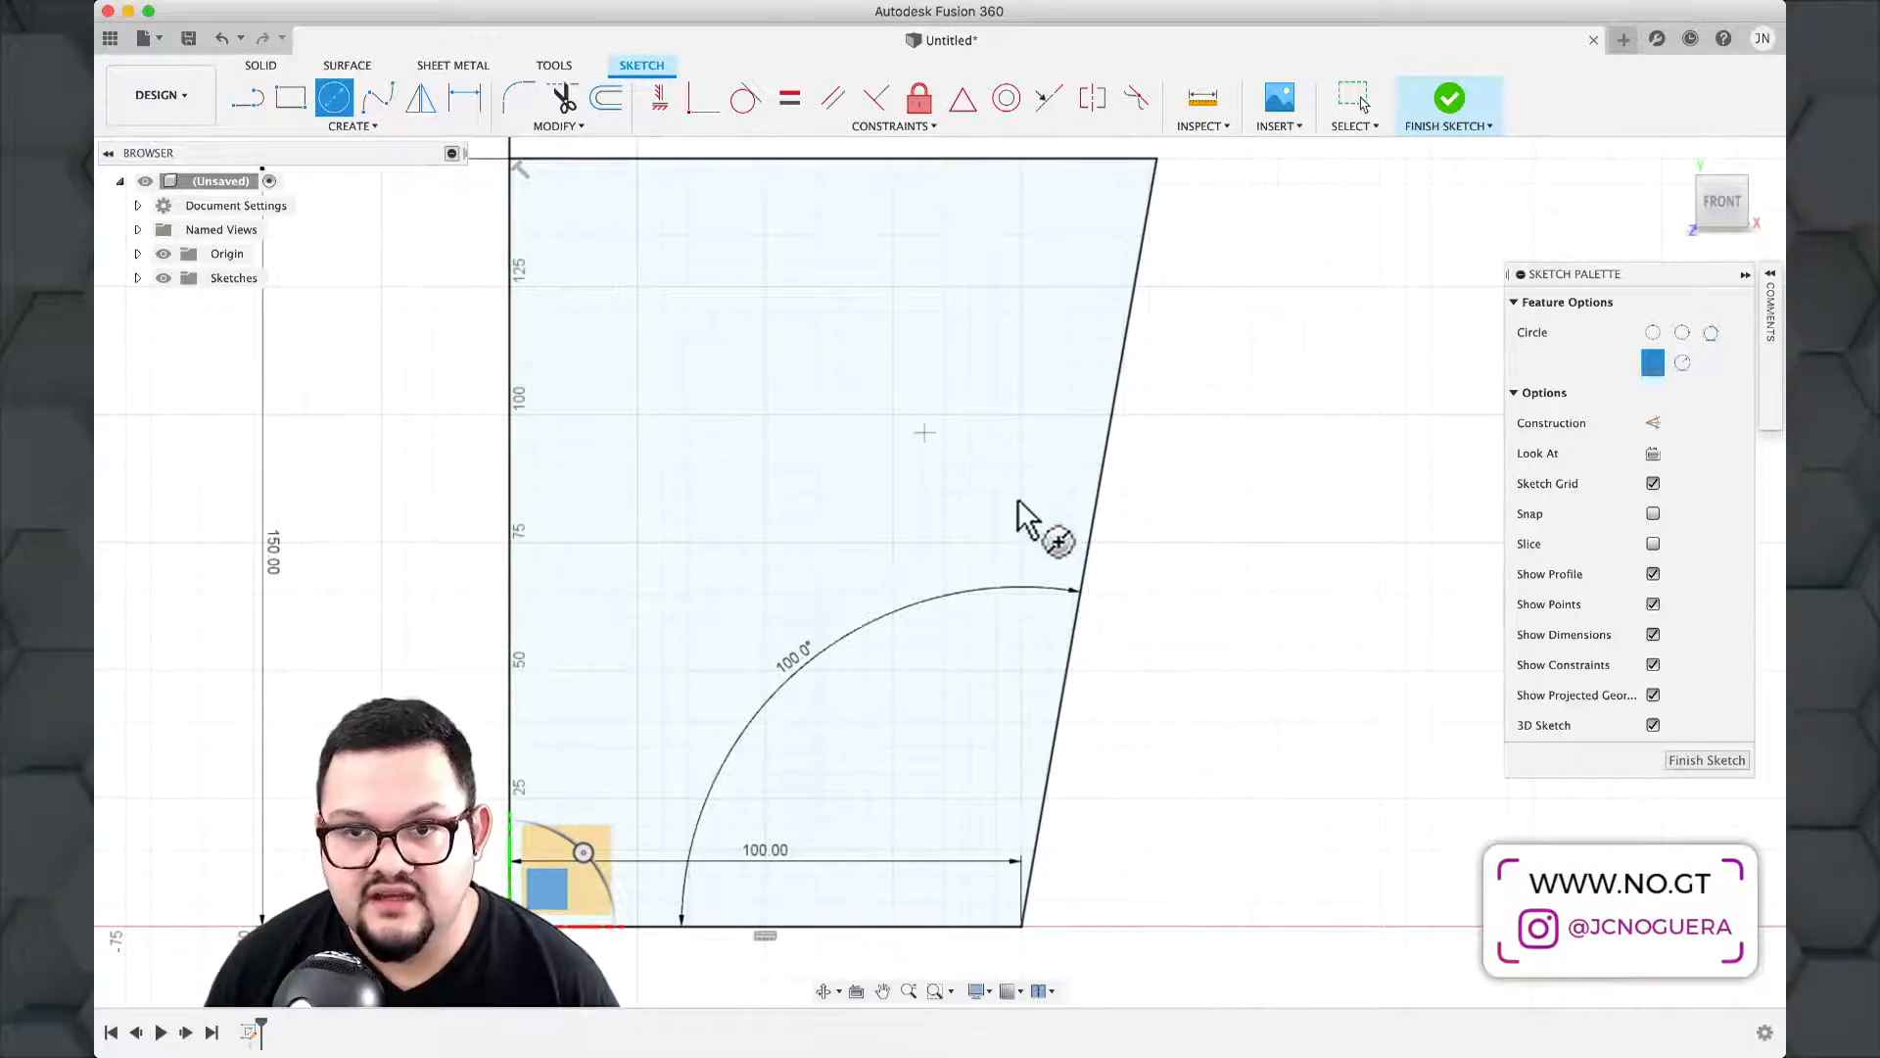
left_click(1055, 731)
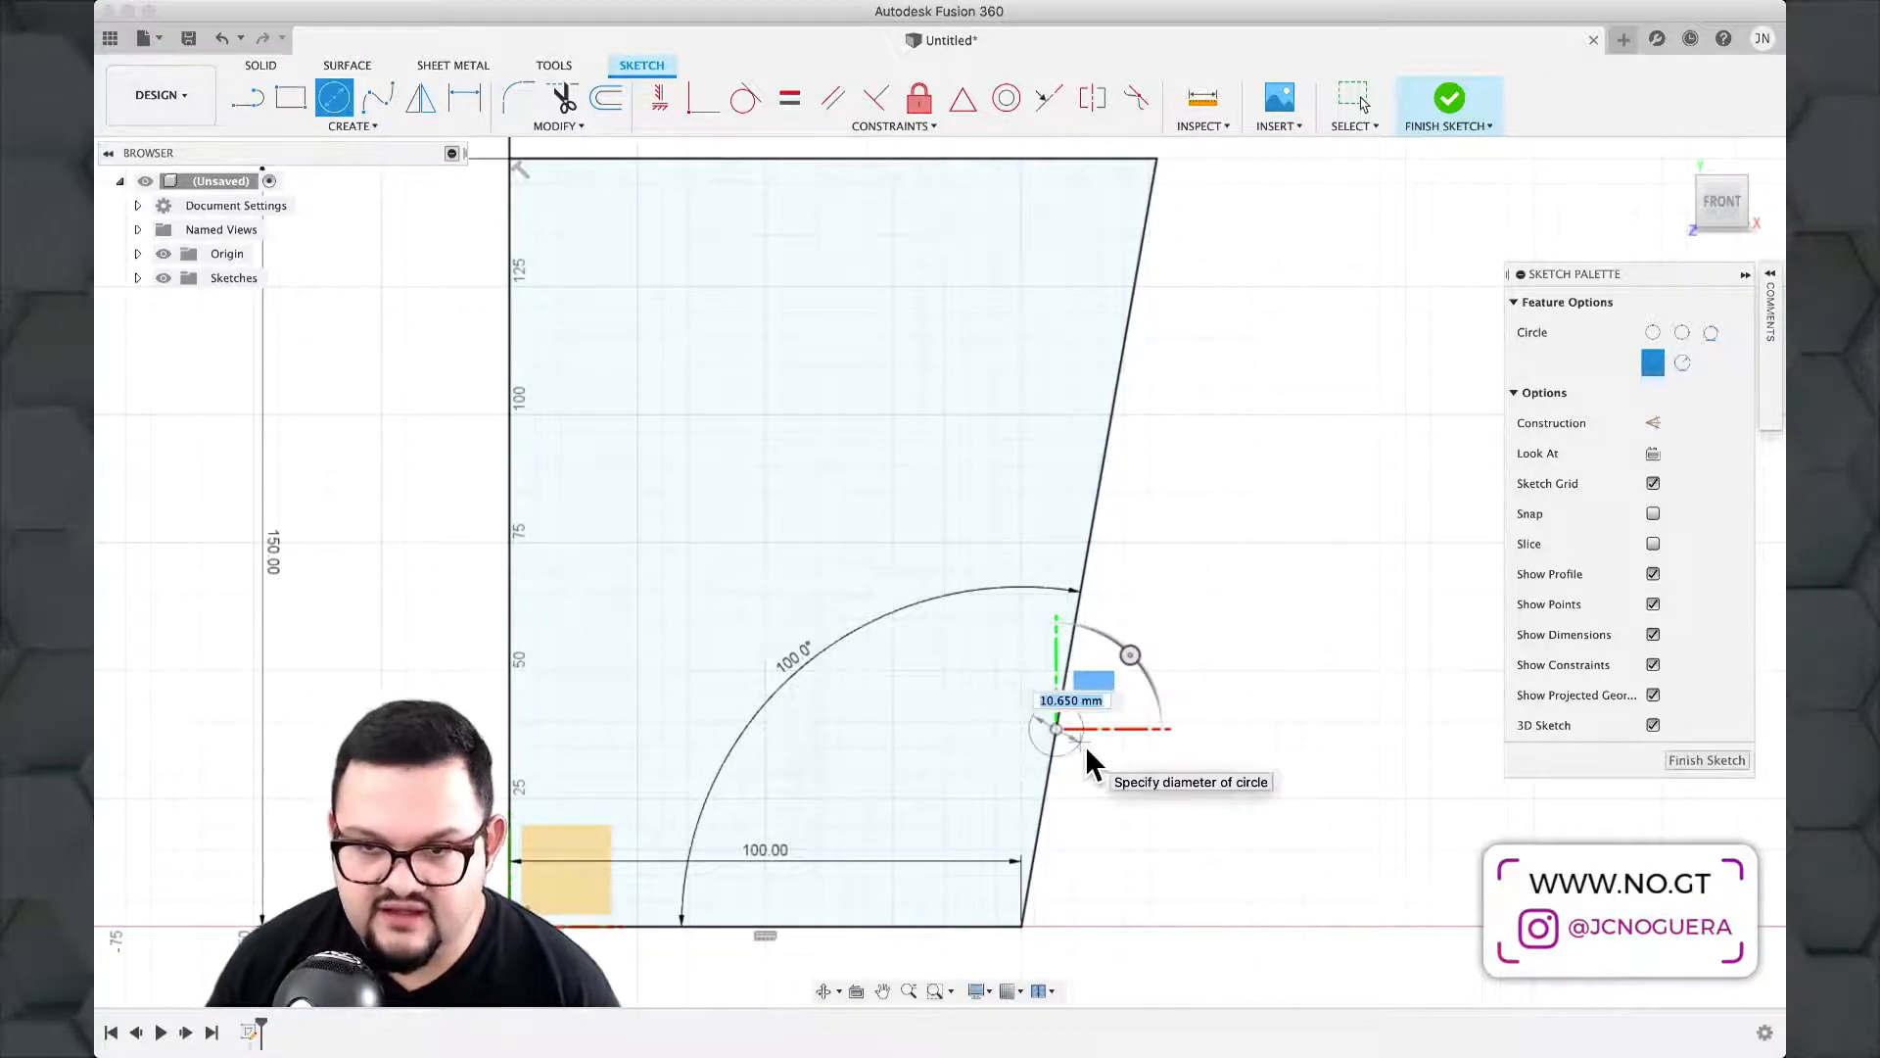
left_click(1086, 748)
key("Escape")
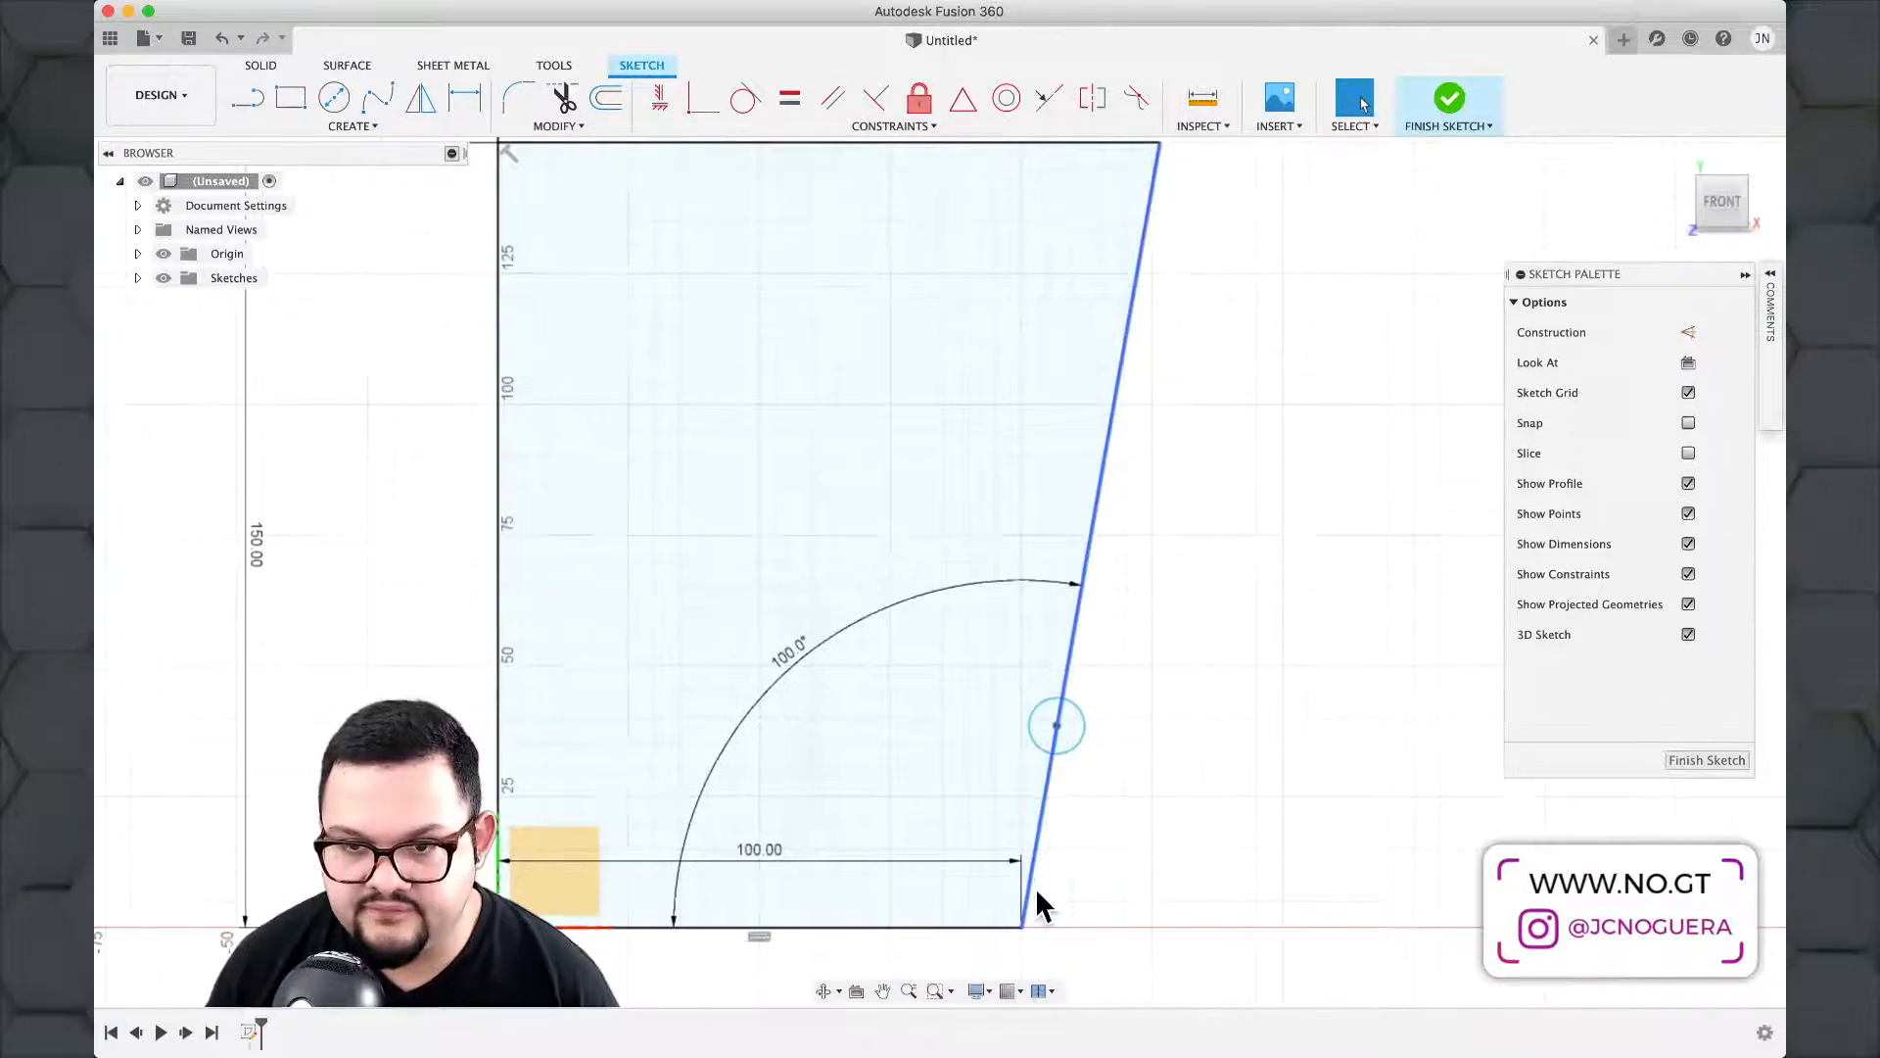
Slide the circle along the slanted edge to about 24 mm above the base and enlarge its radius to about 6.4 mm.
scroll(1032, 897, "down", 1)
scroll(1031, 897, "up", 5)
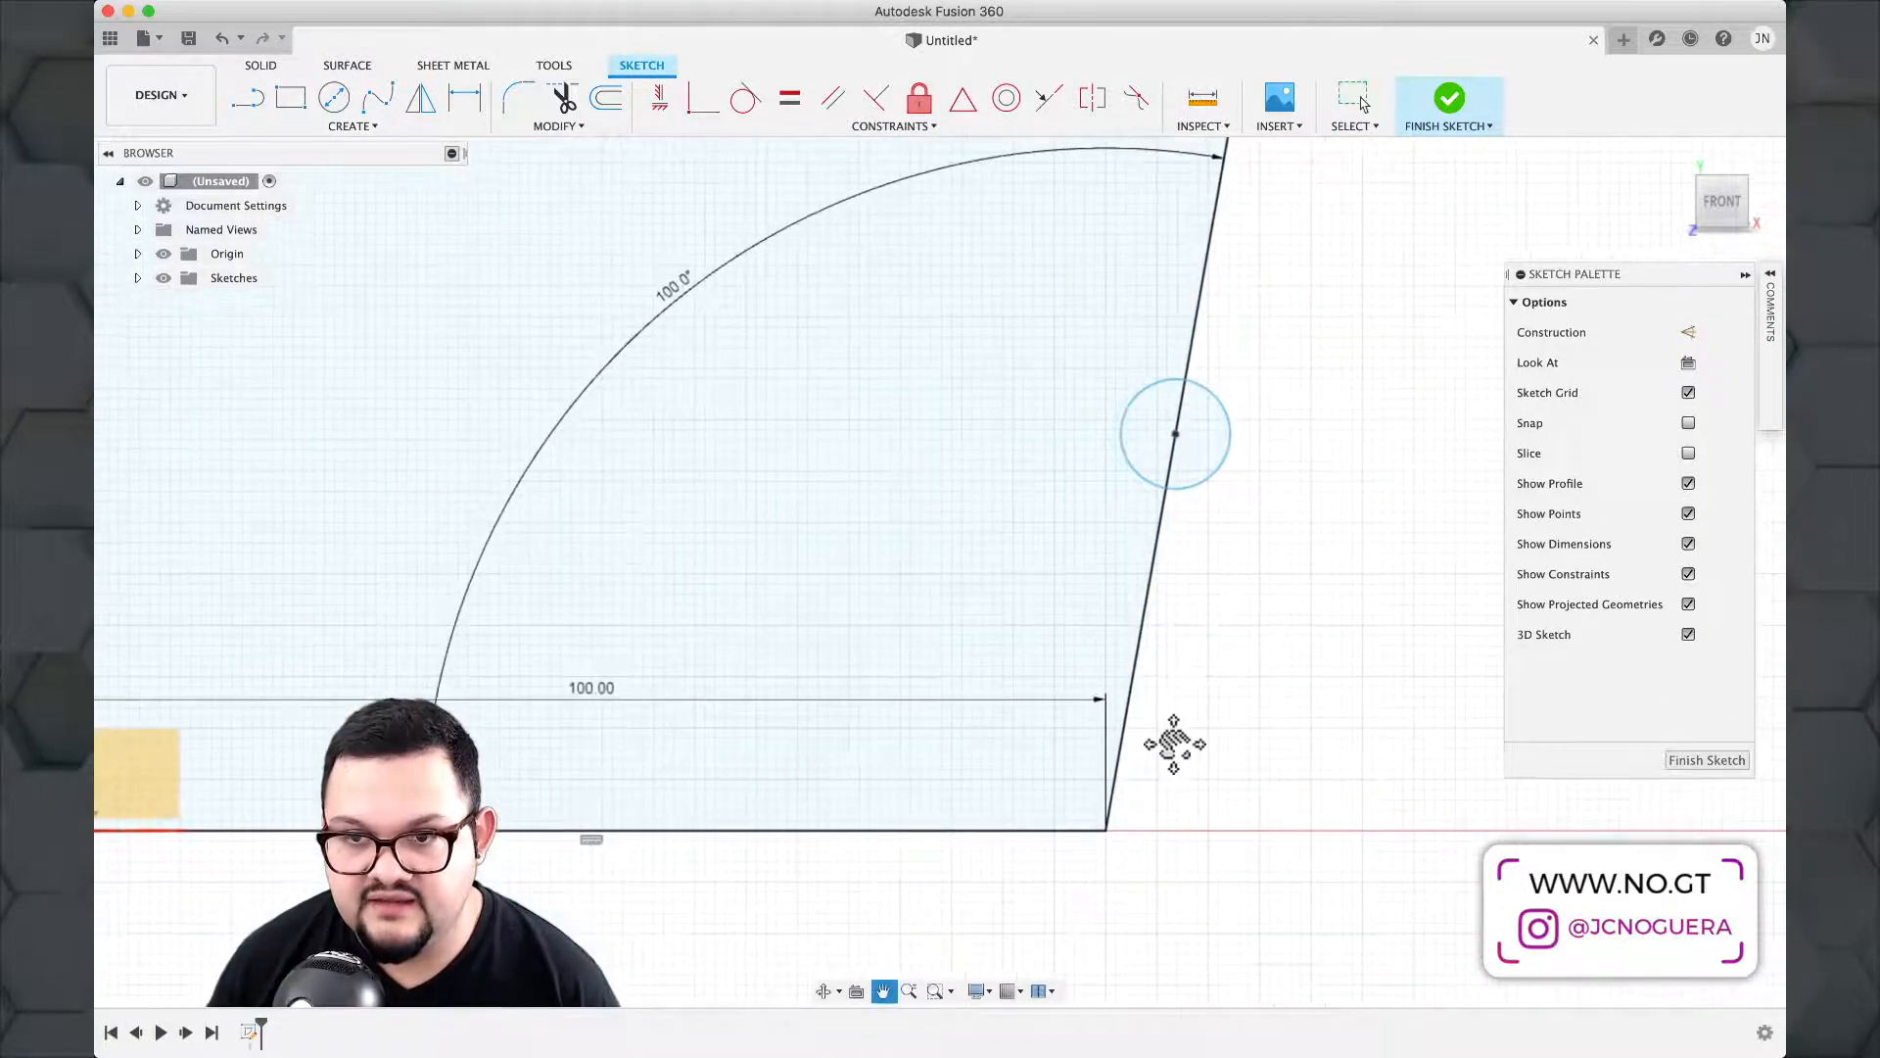
left_click(1174, 432)
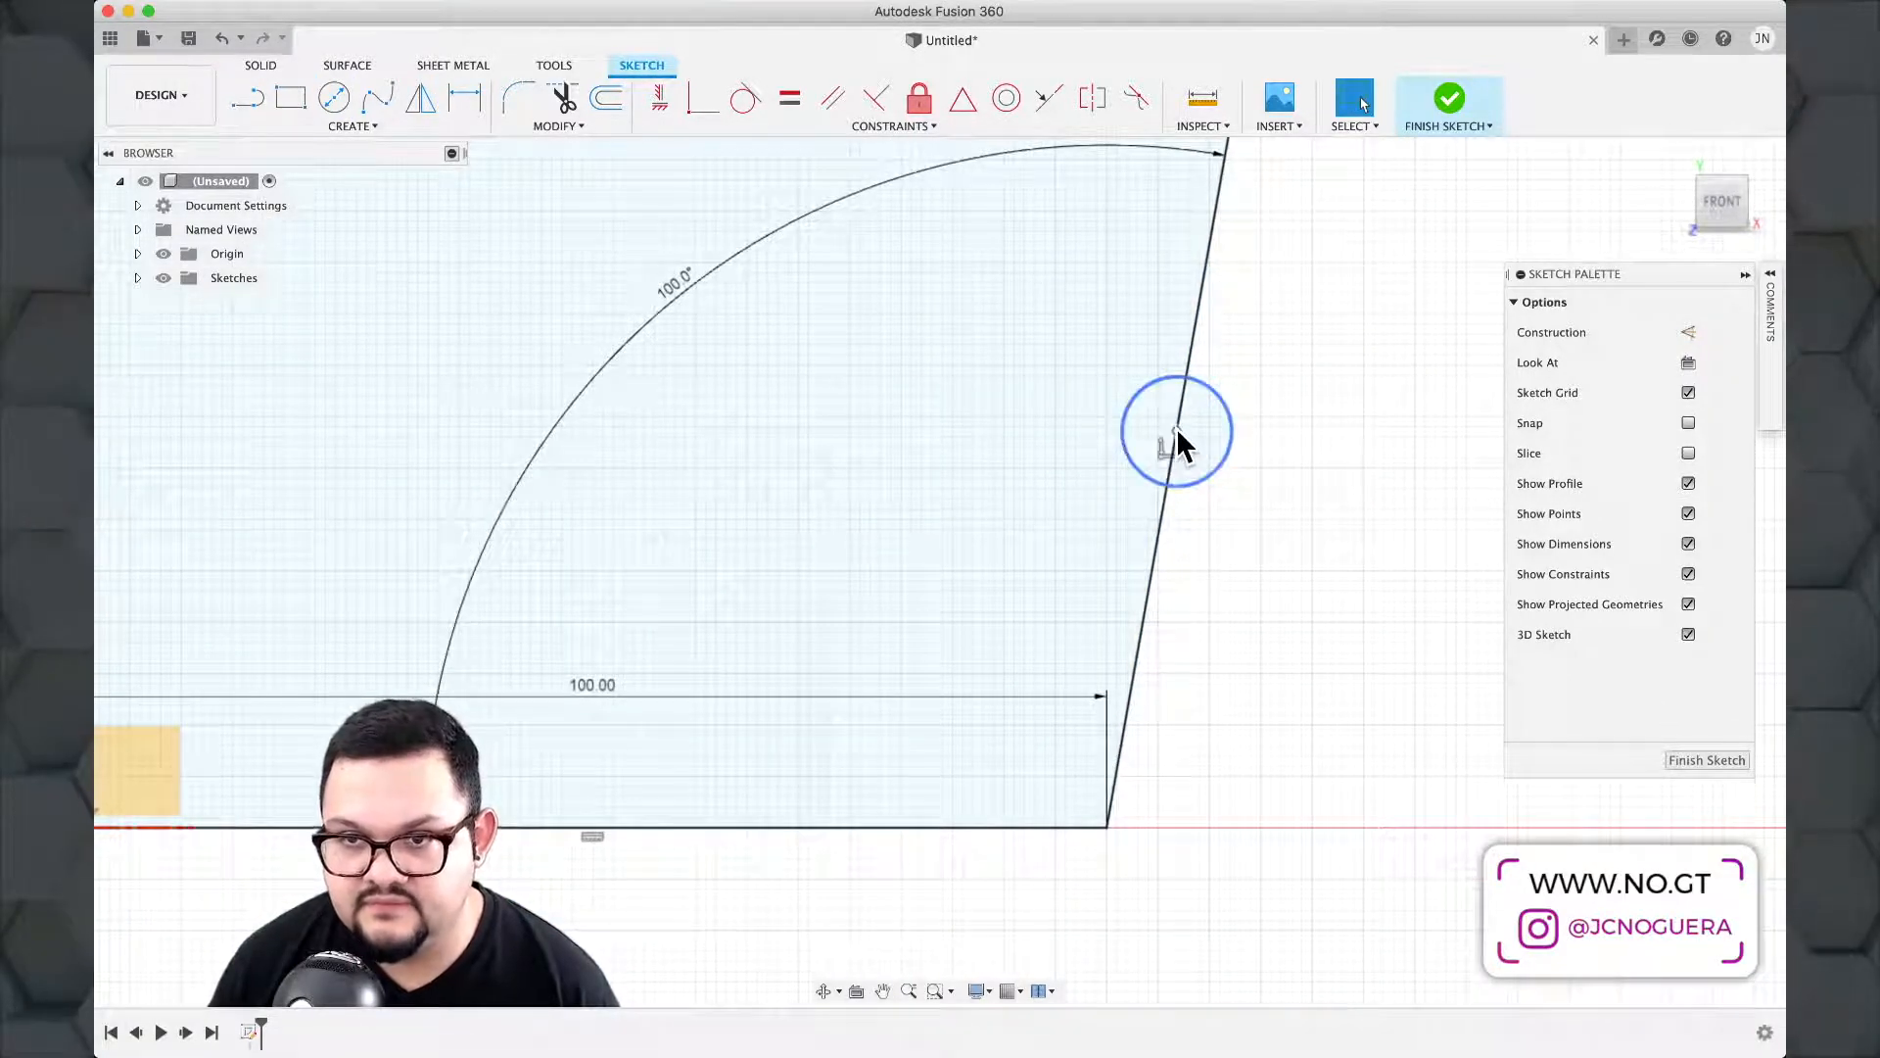
left_click_drag(1177, 432, 1117, 767)
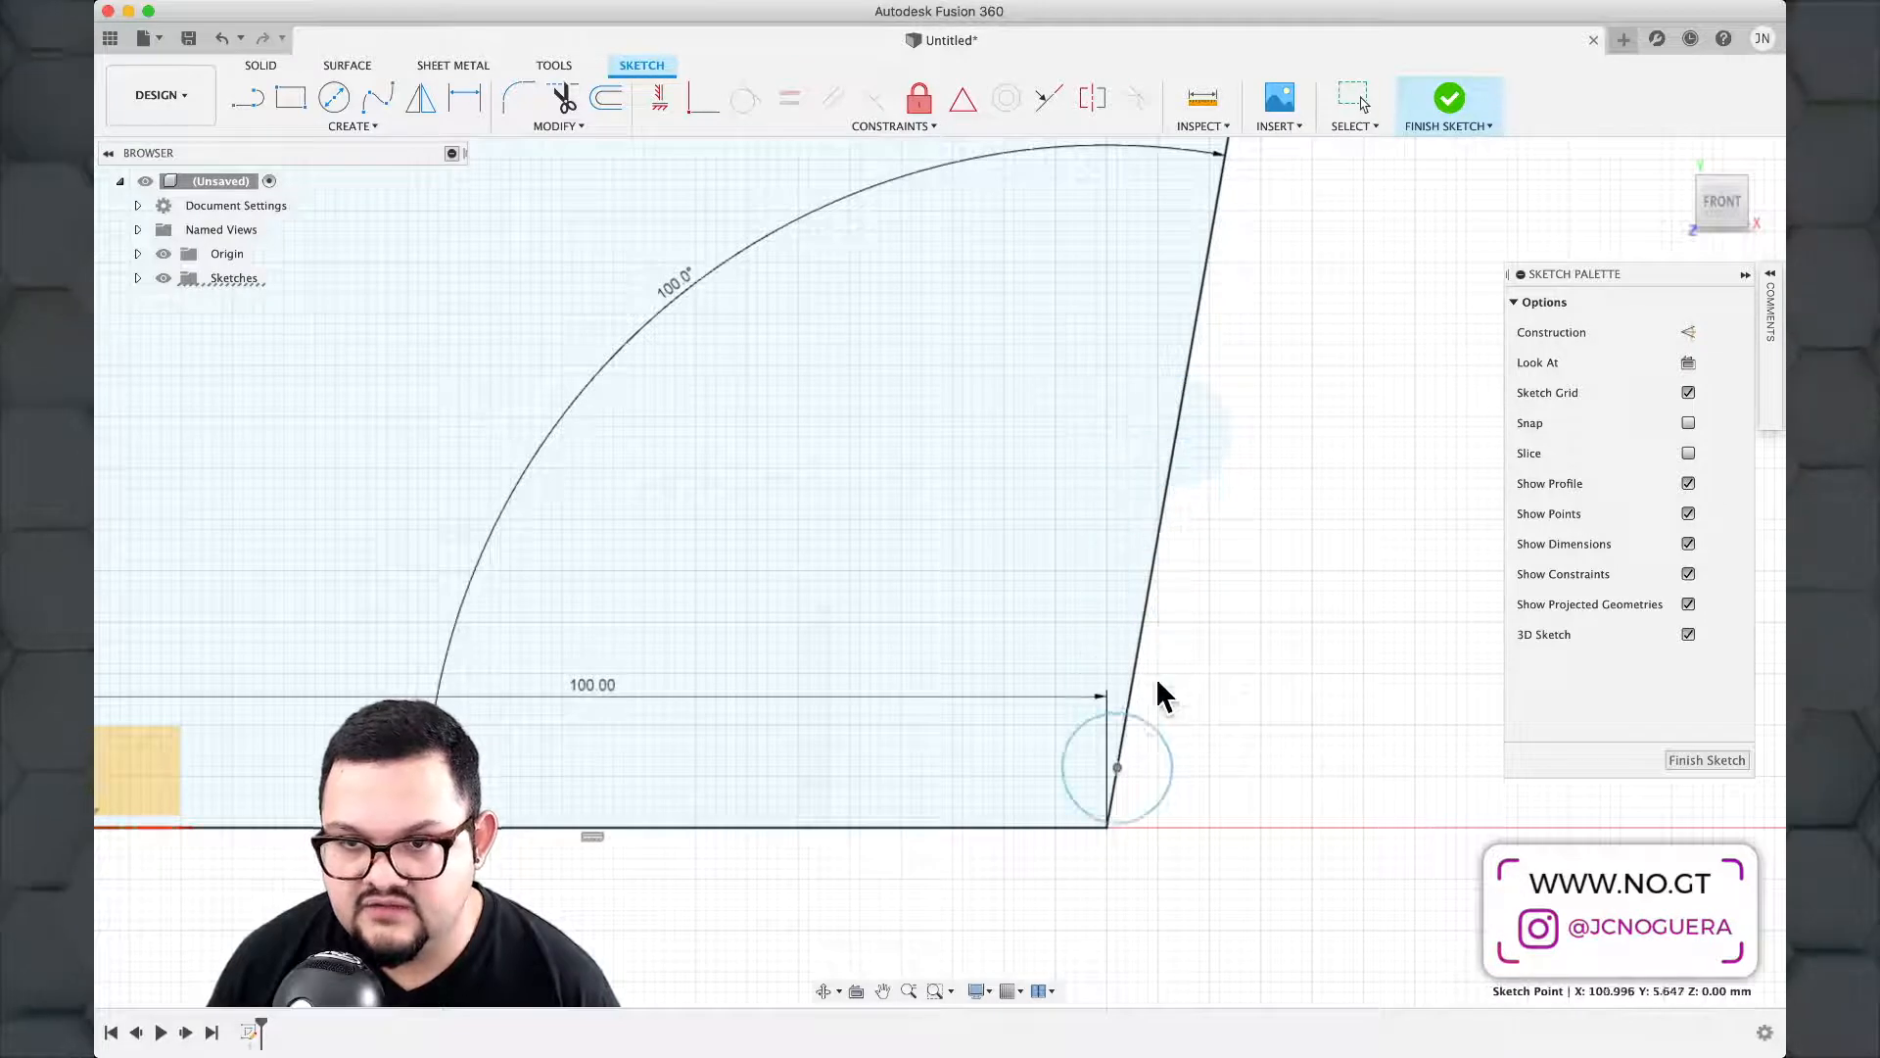
mouse_move(1159, 684)
left_mouse_down()
mouse_move(1246, 353)
mouse_move(1238, 626)
mouse_move(1280, 449)
mouse_move(1214, 651)
mouse_move(1238, 592)
mouse_move(1204, 599)
mouse_move(1300, 589)
mouse_move(1267, 542)
mouse_move(1222, 577)
left_mouse_up()
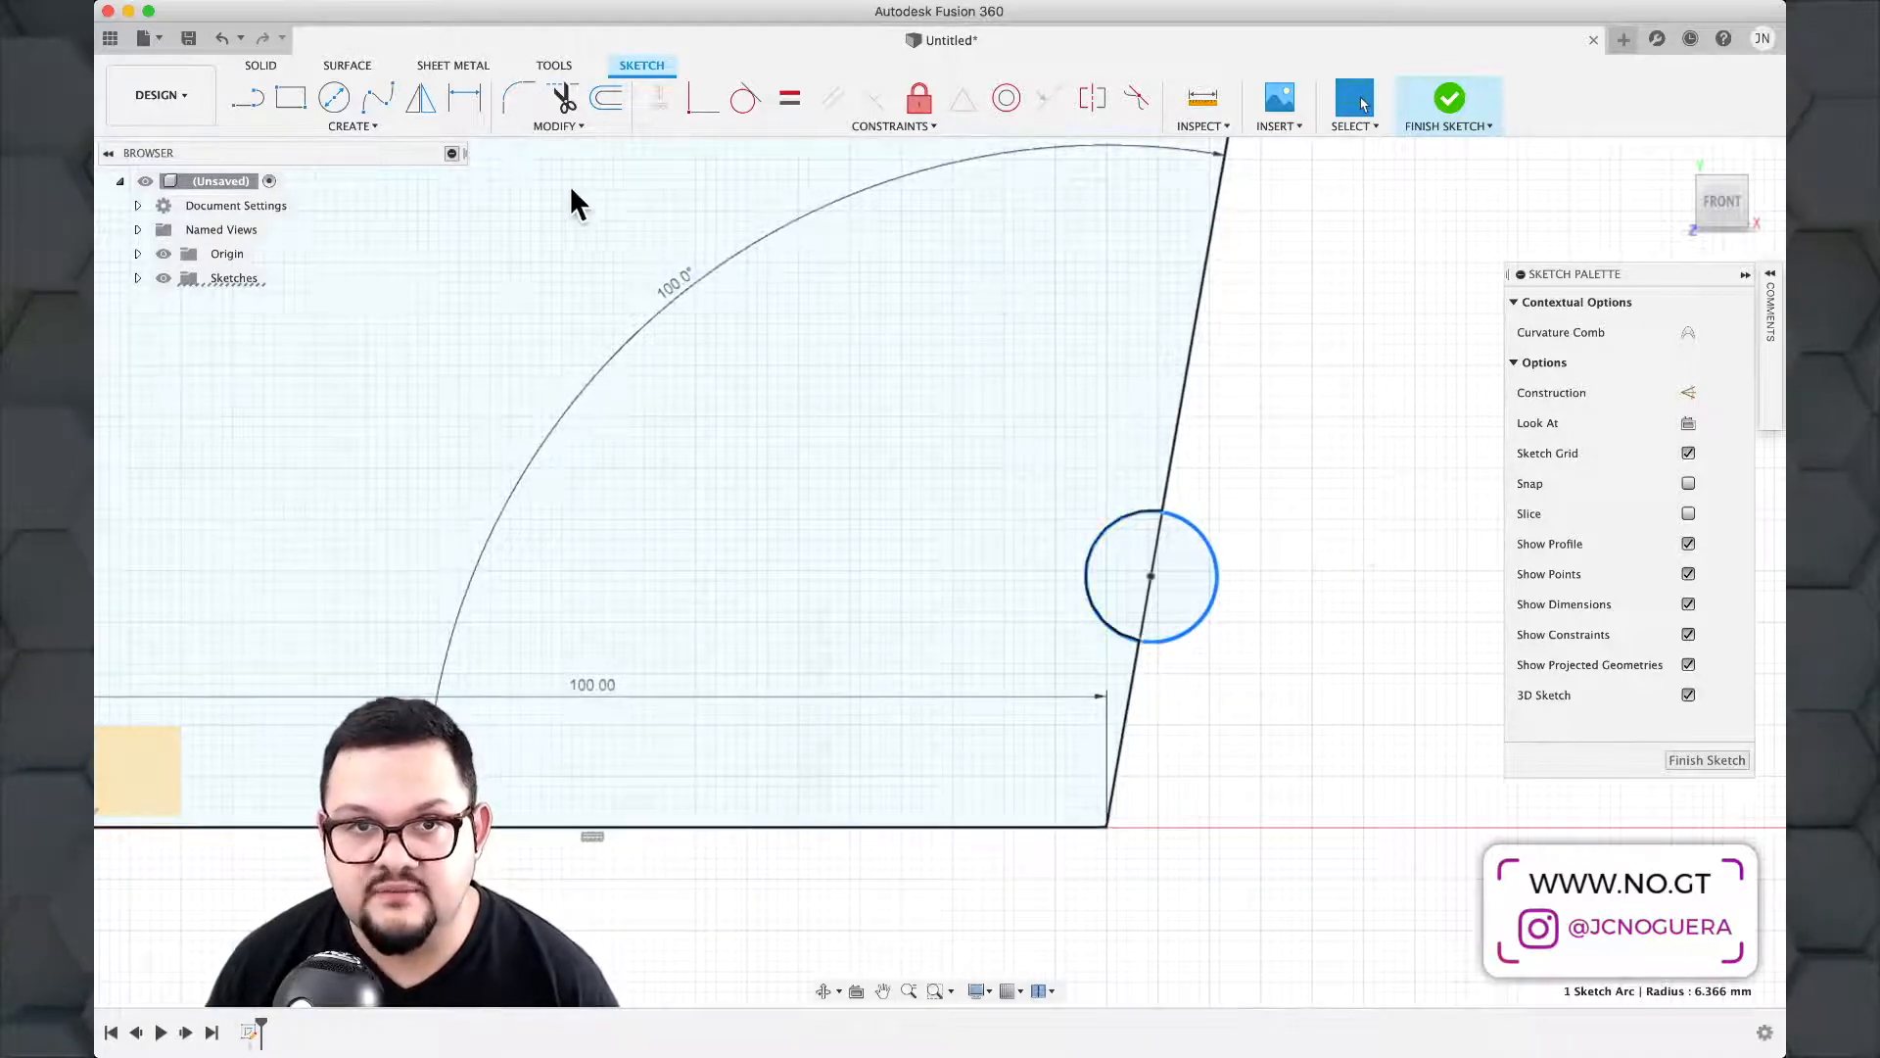
Add a diameter dimension of 10 mm to the circle on the slanted edge.
left_click(378, 118)
key("Escape")
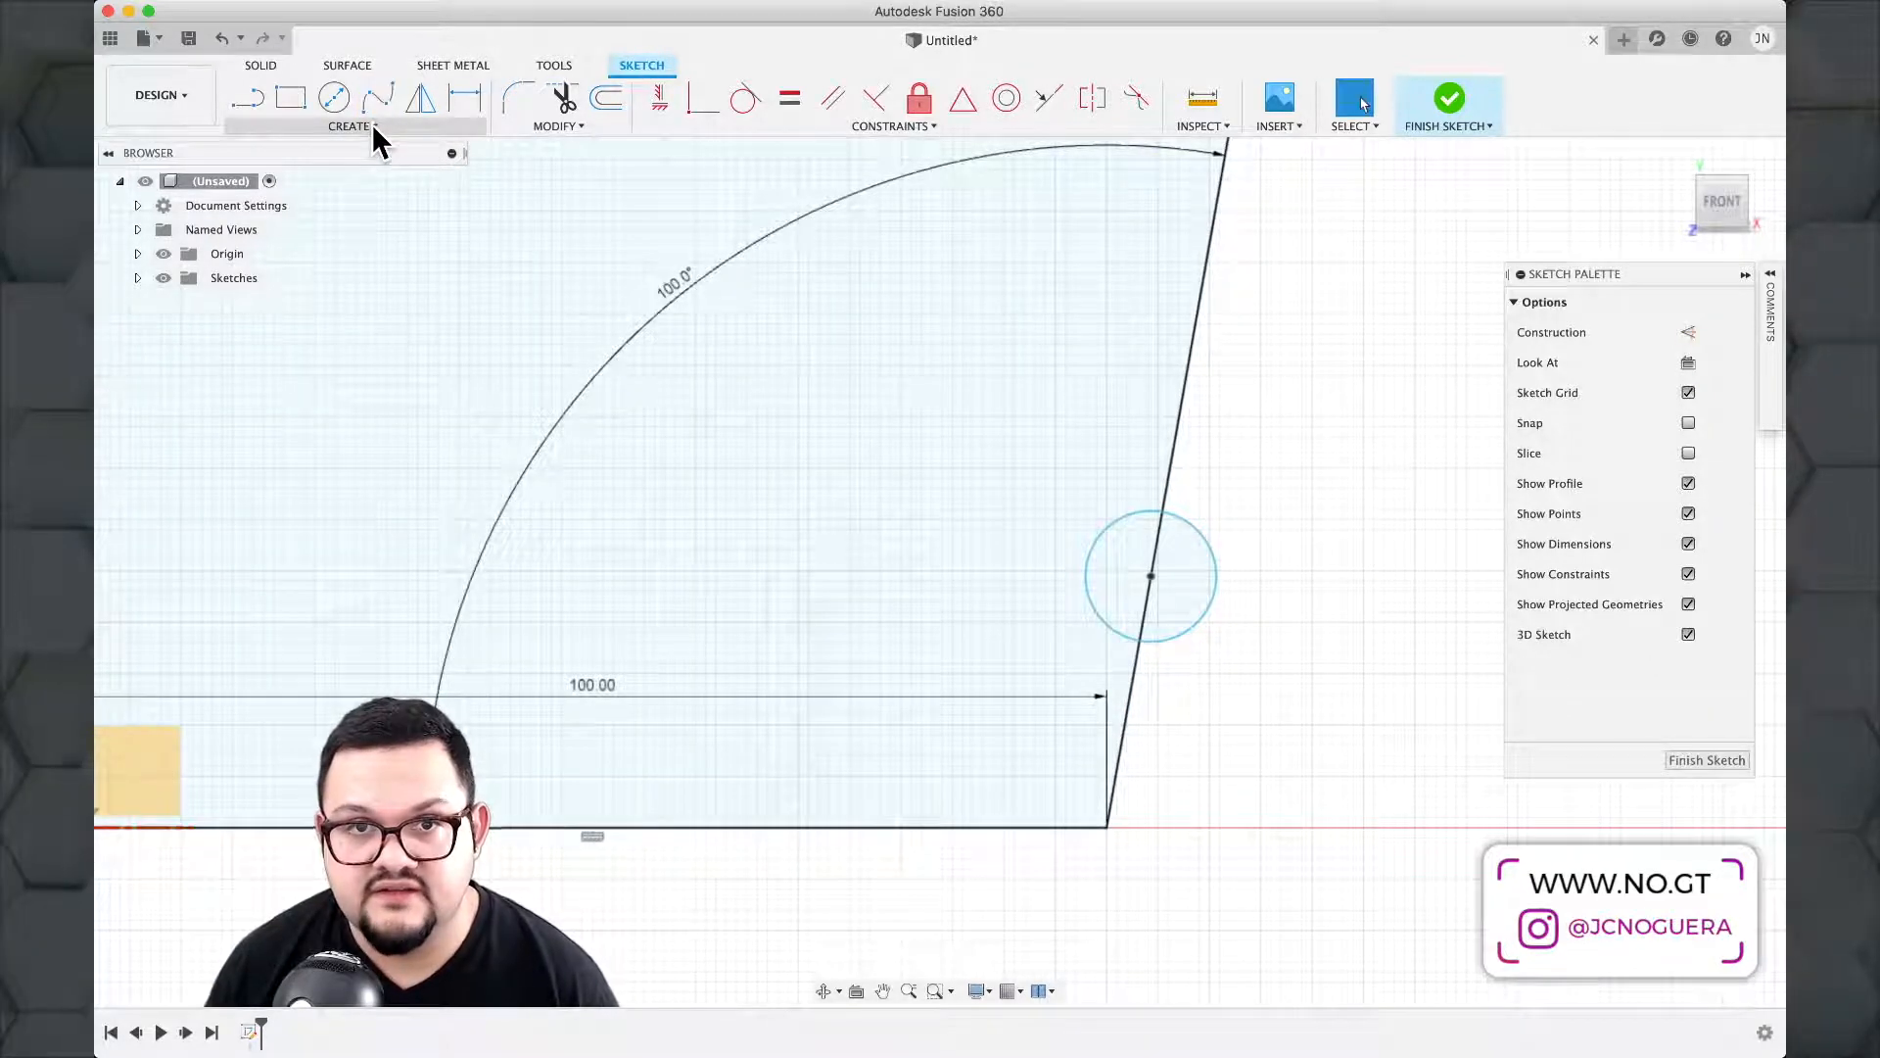
left_click(368, 127)
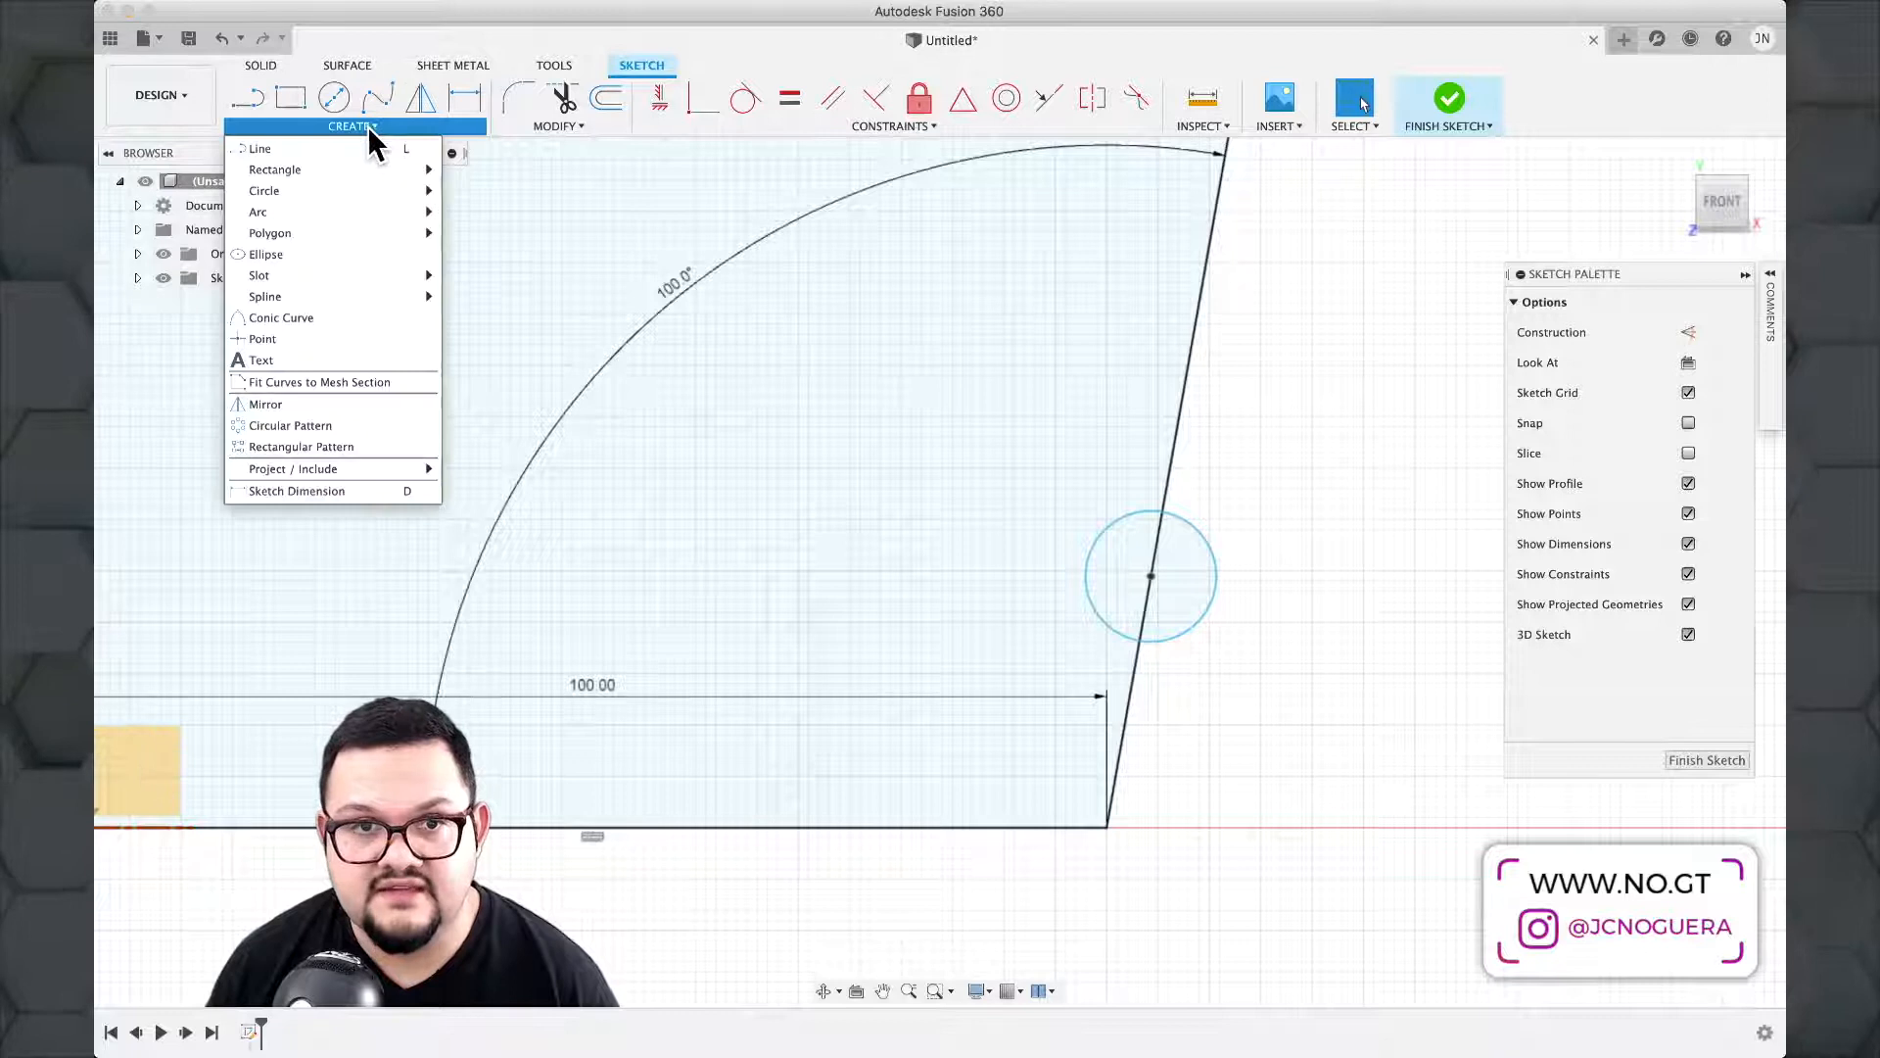
left_click(331, 490)
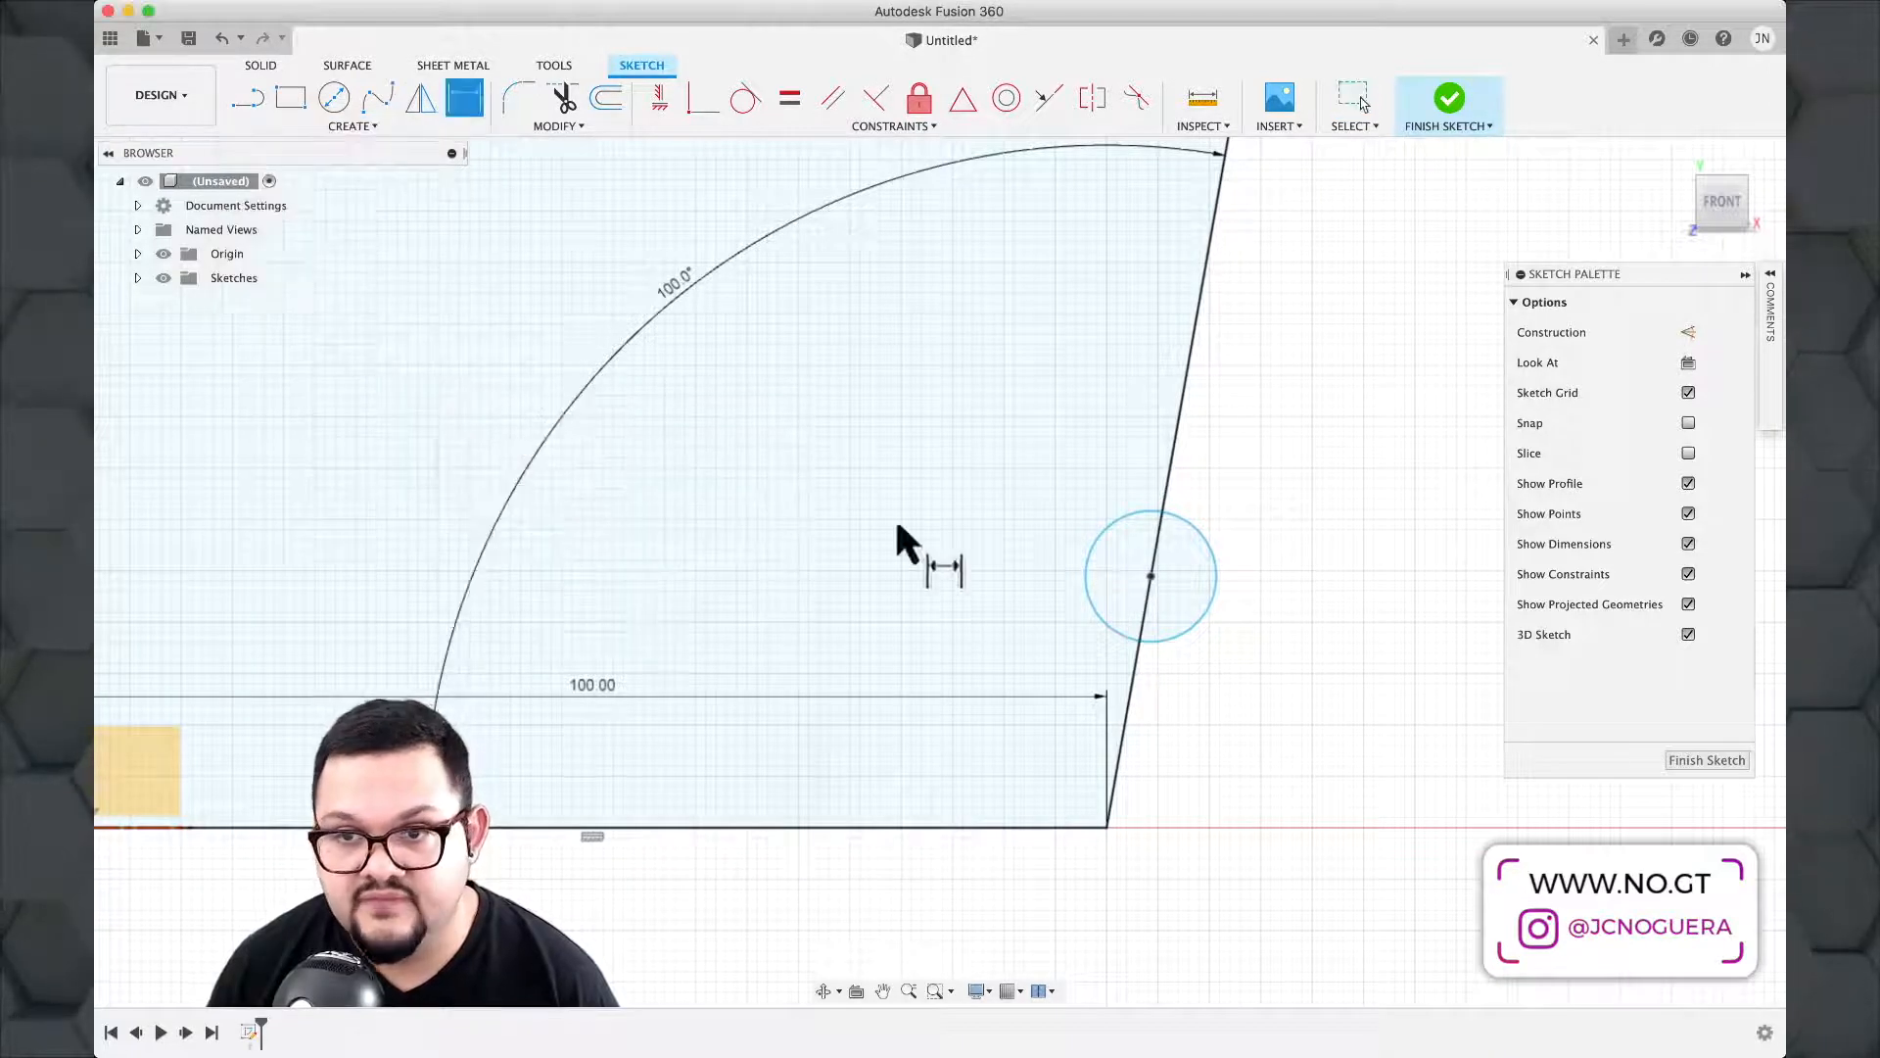
left_click(1213, 564)
left_click(1385, 527)
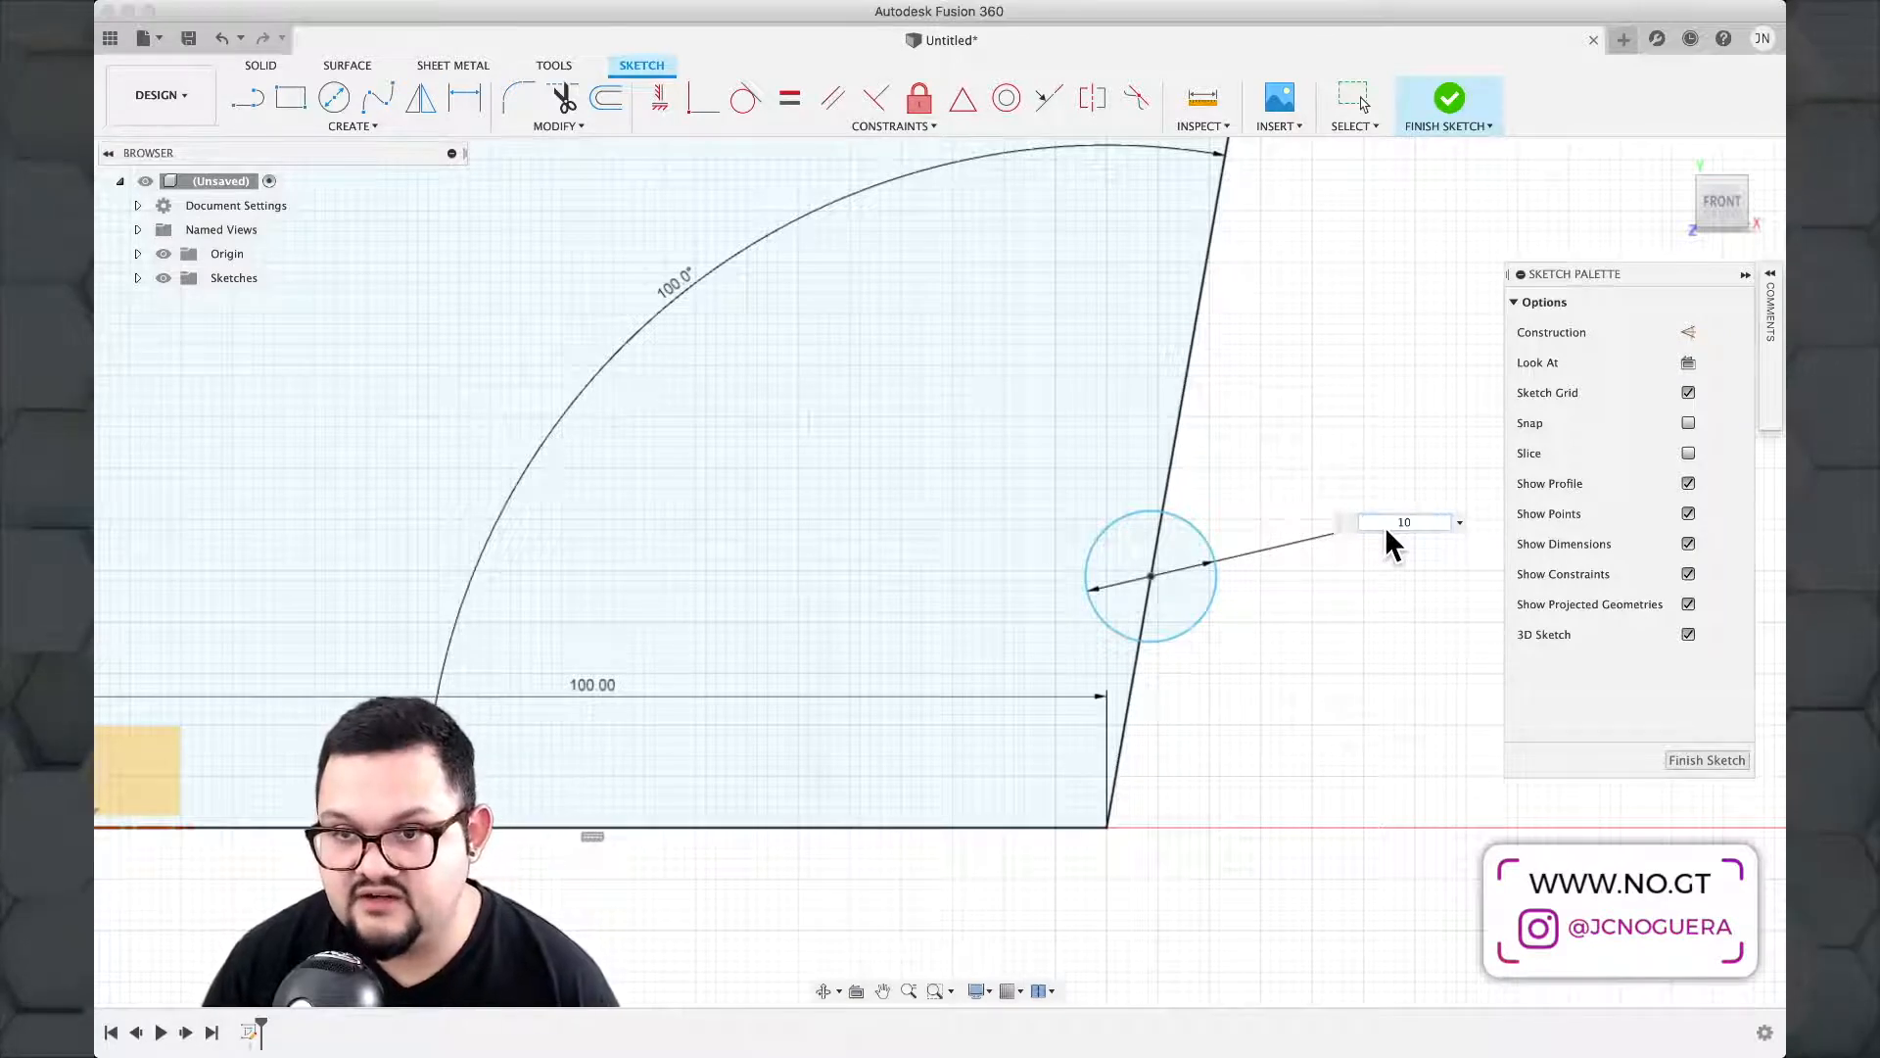
key("Return")
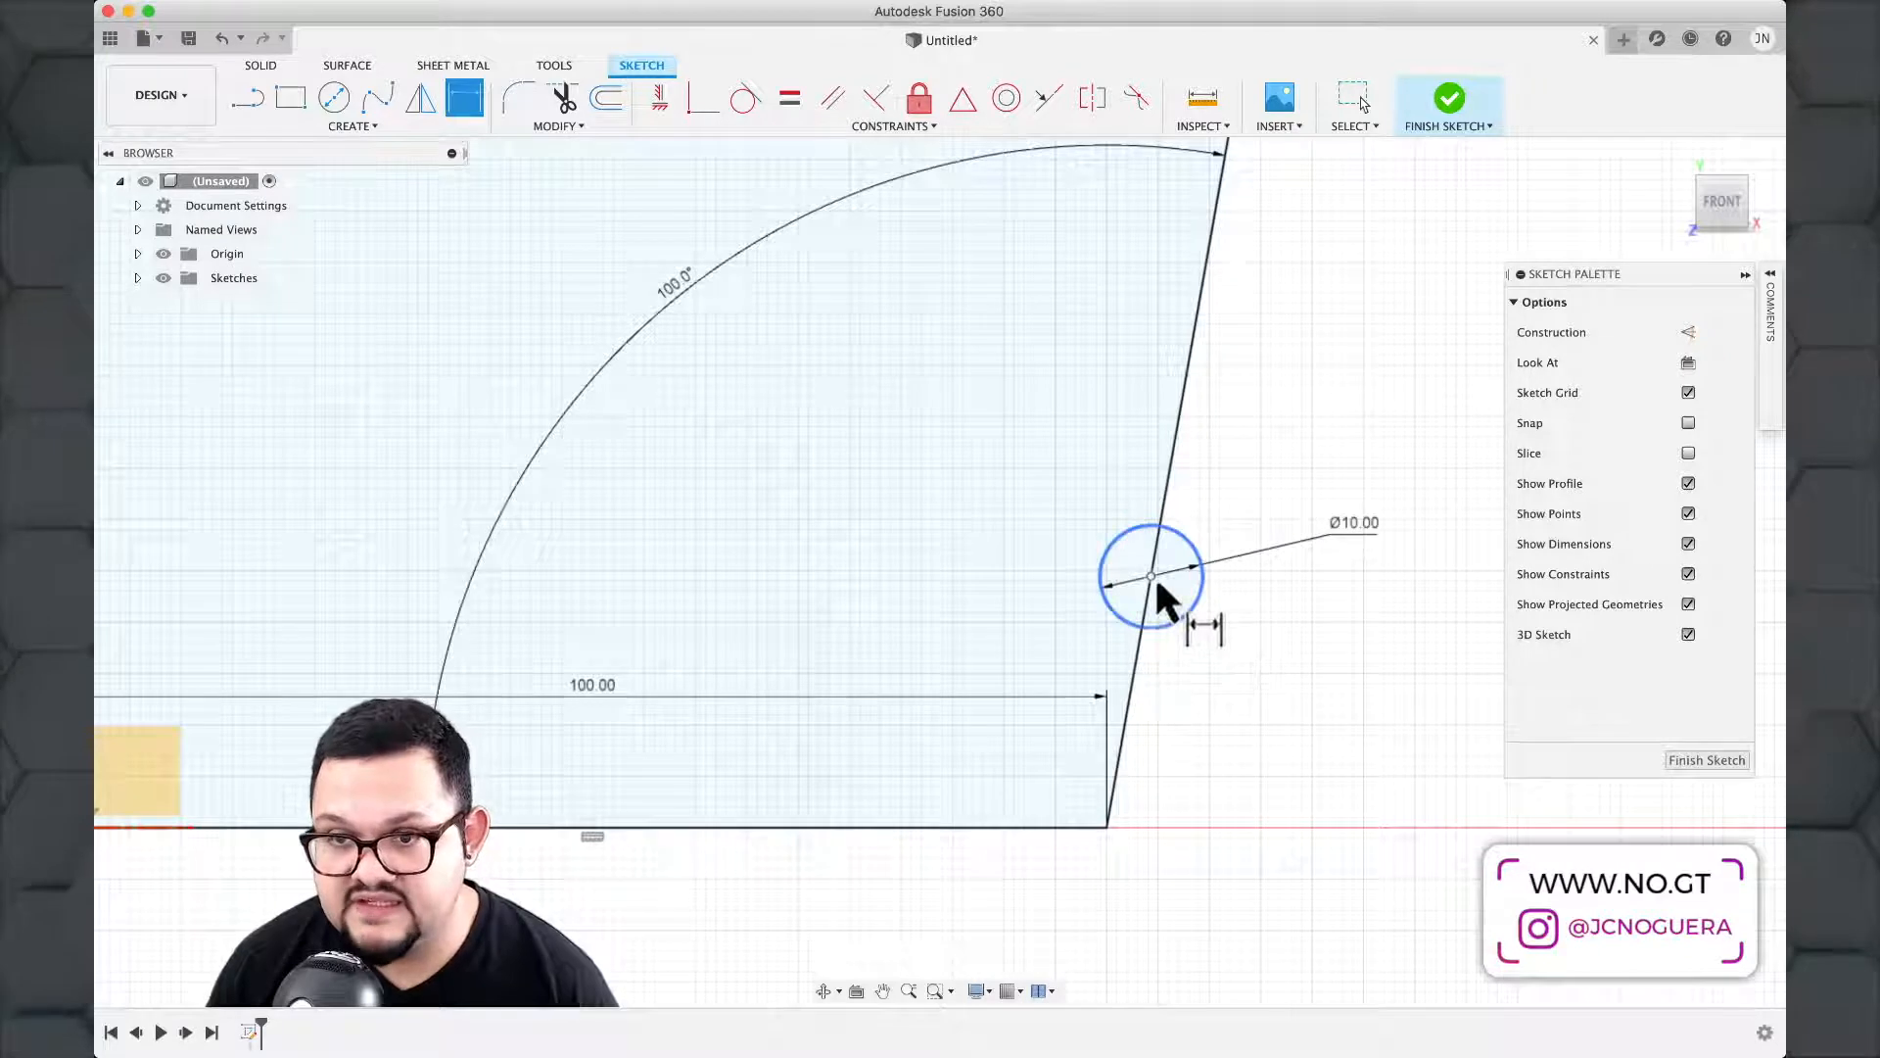
Dimension the circle's center on the slanted edge at 10 mm above the base line.
left_click(1055, 825)
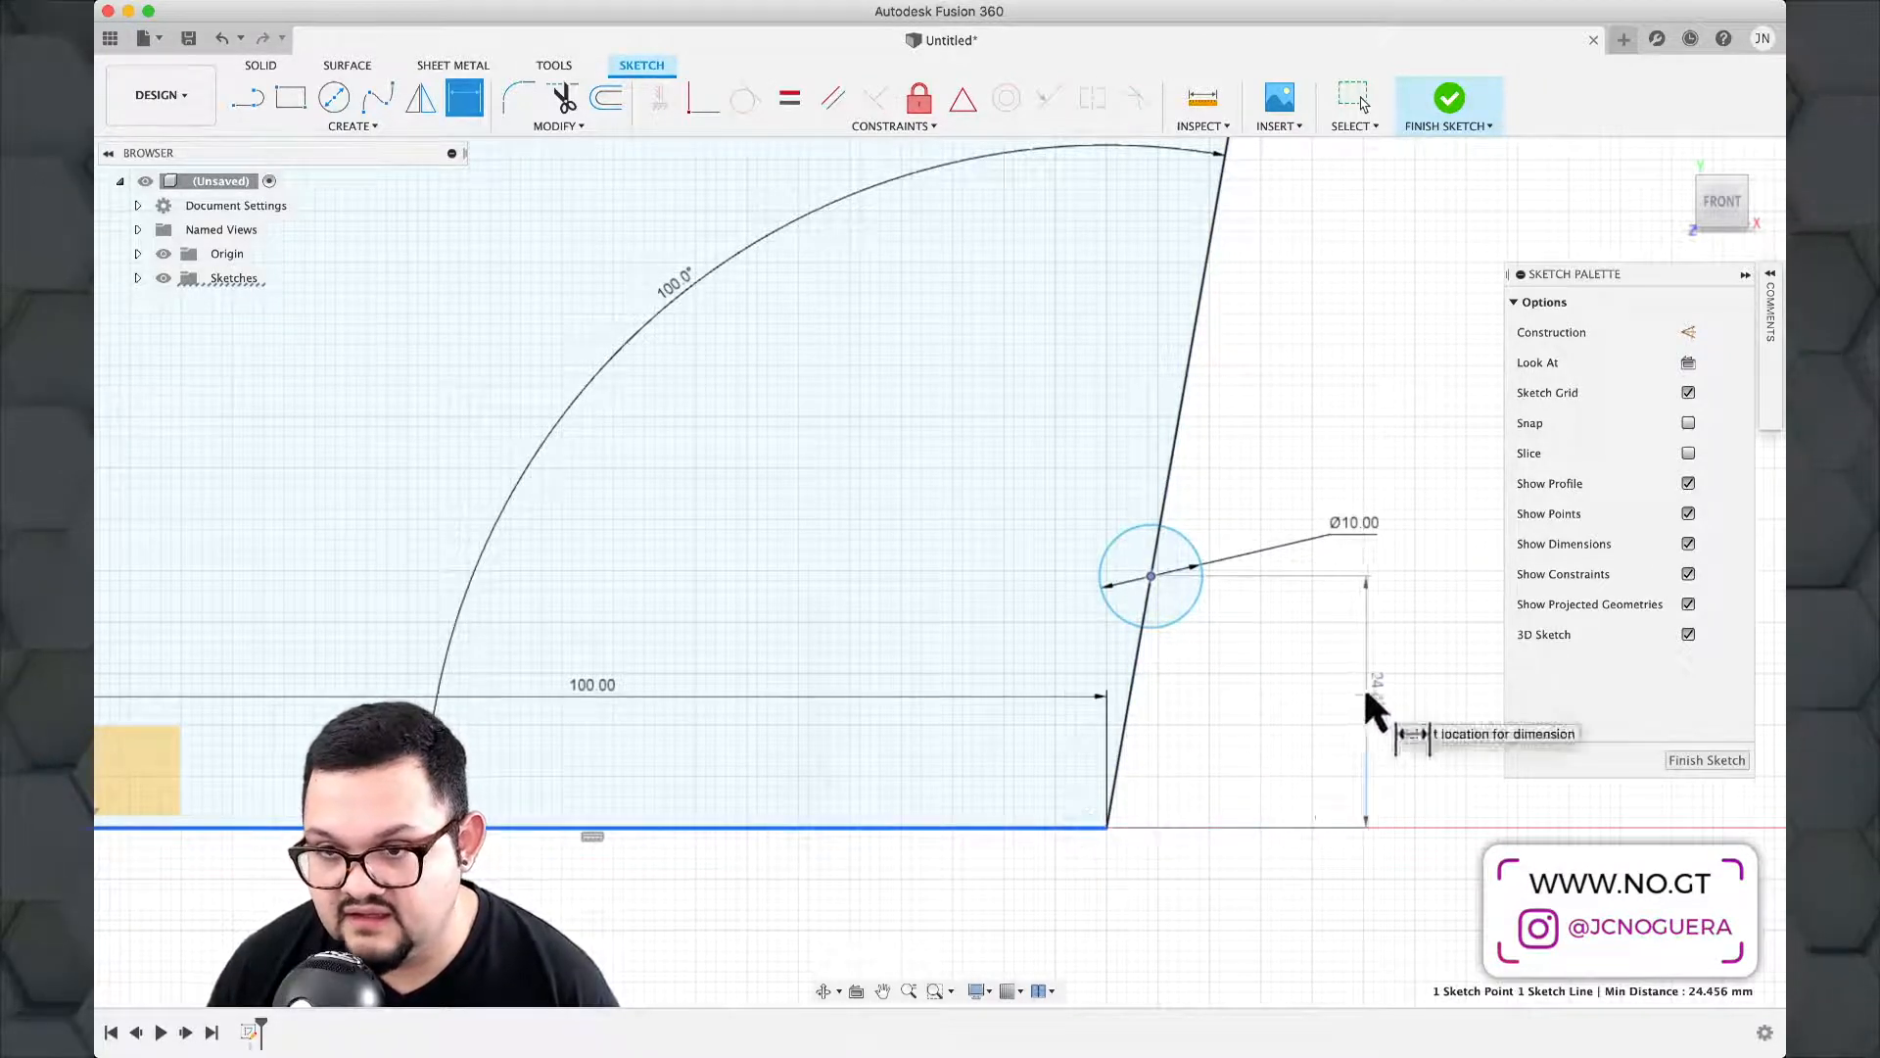
left_click(1366, 693)
type("10")
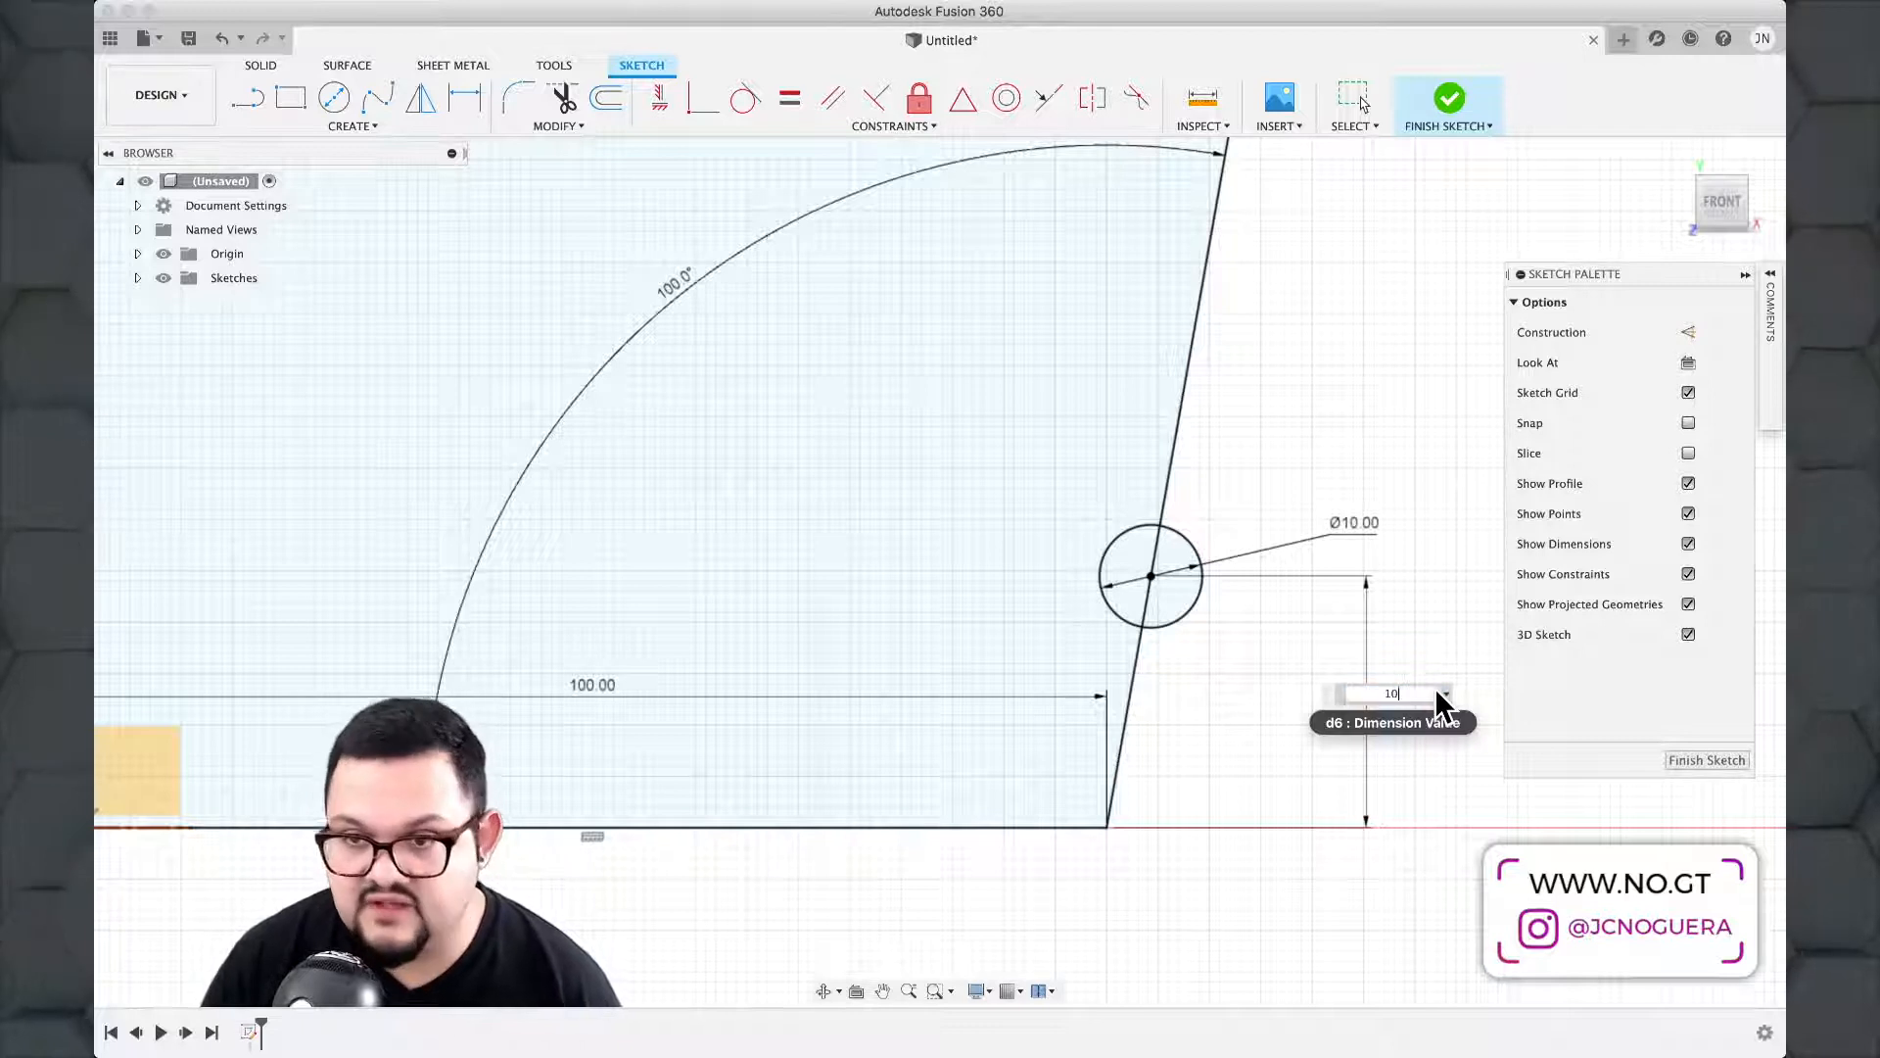
key("Return")
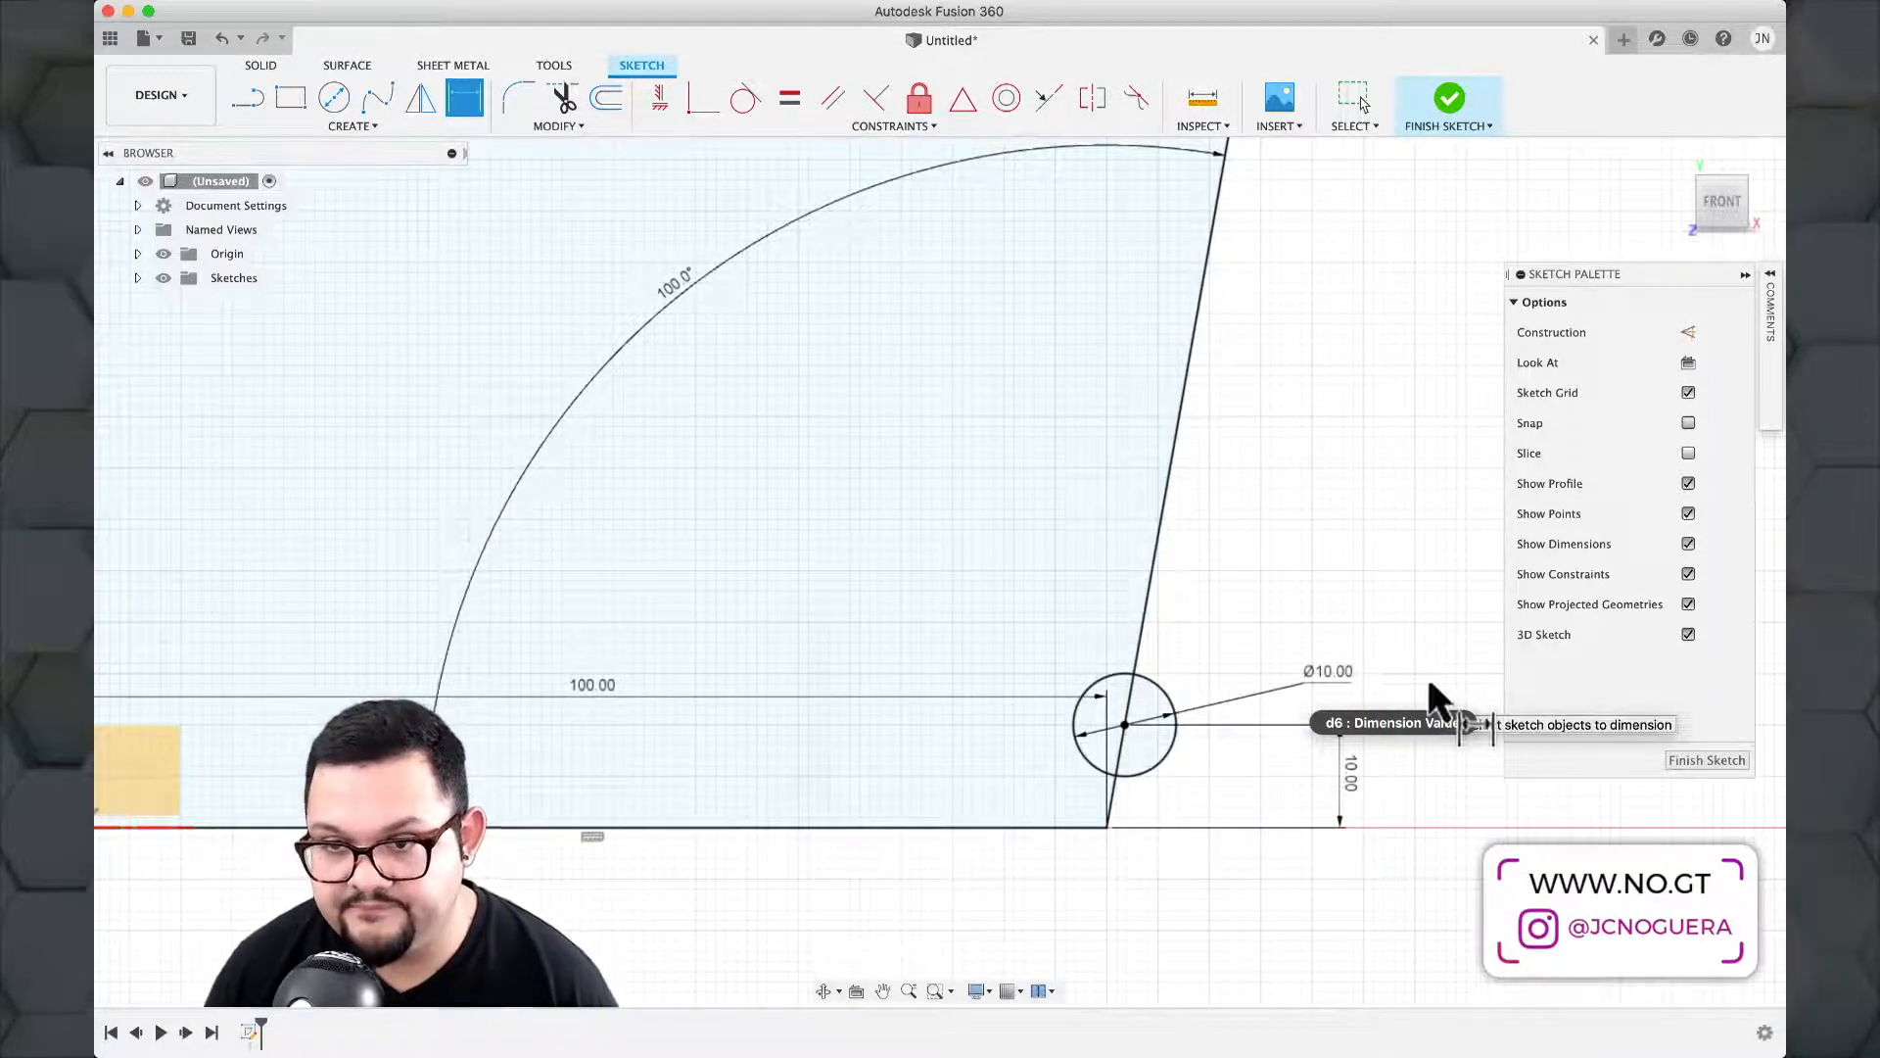
key("Escape")
scroll(1358, 615, "down", 3)
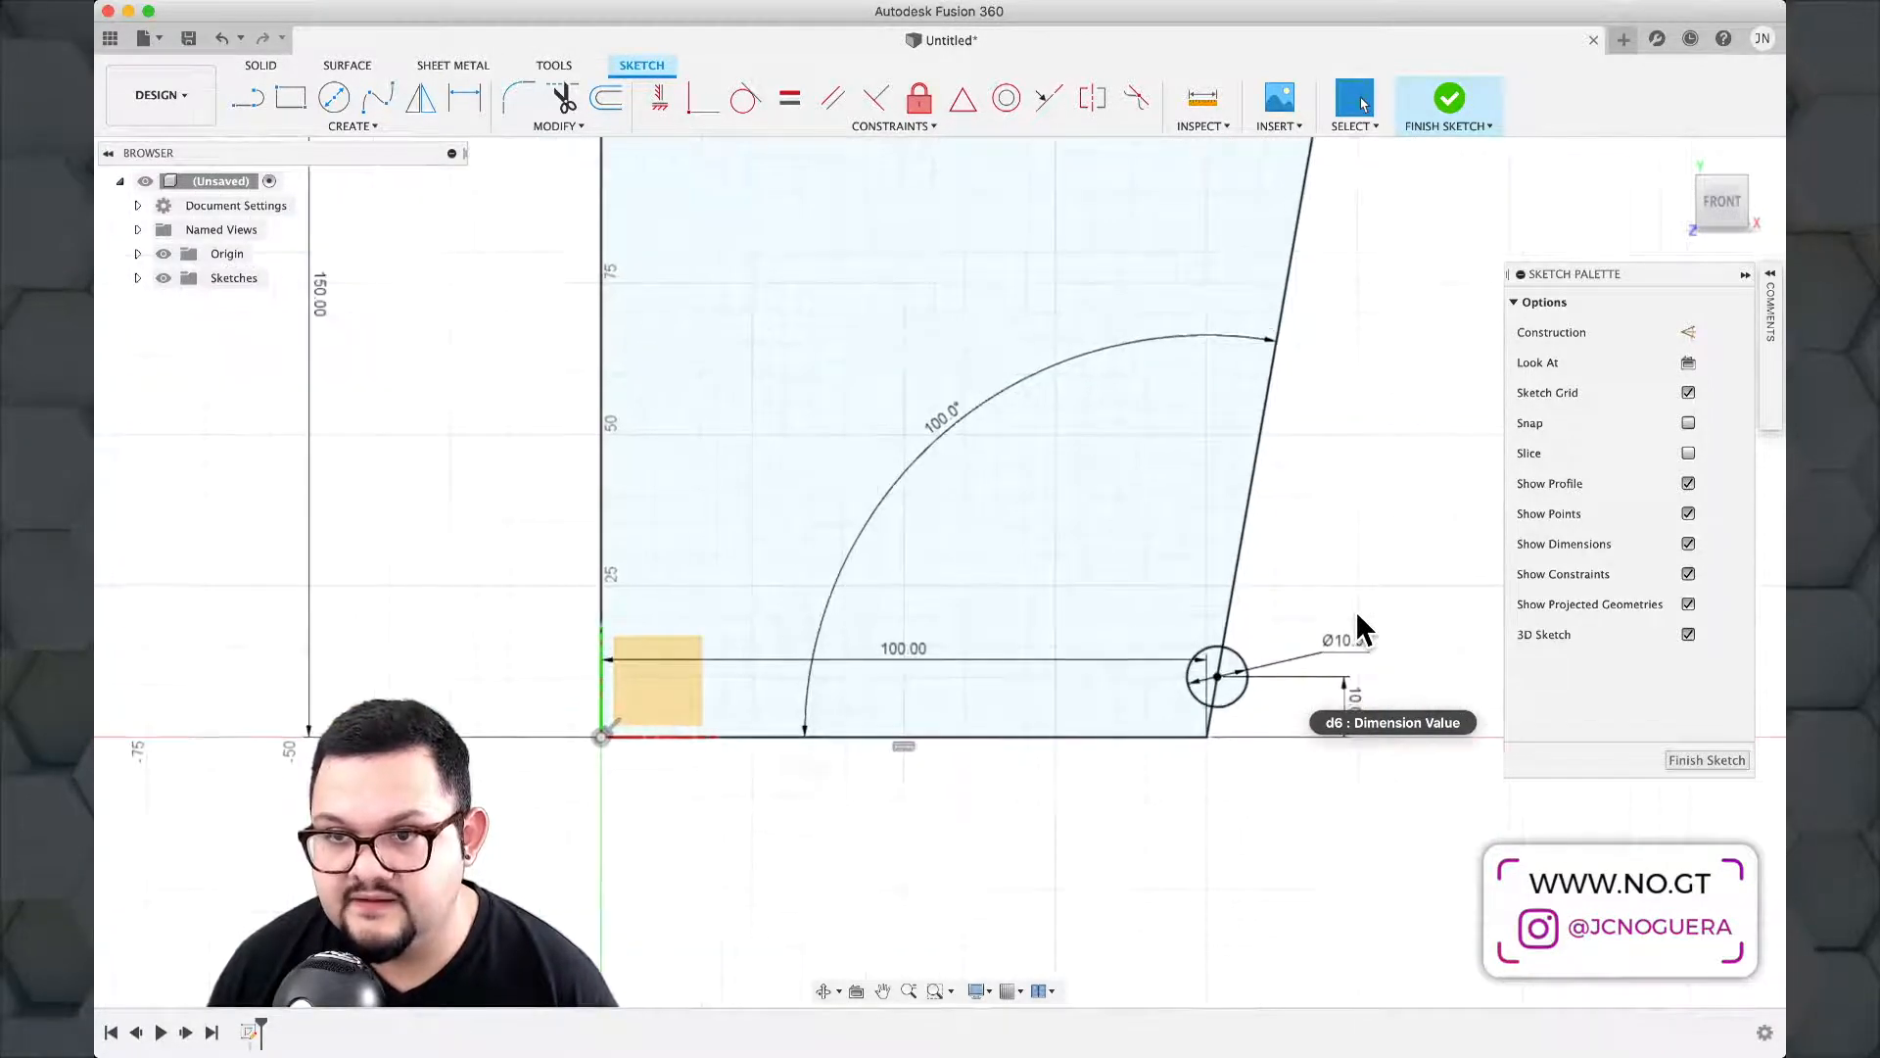
left_click(1117, 556)
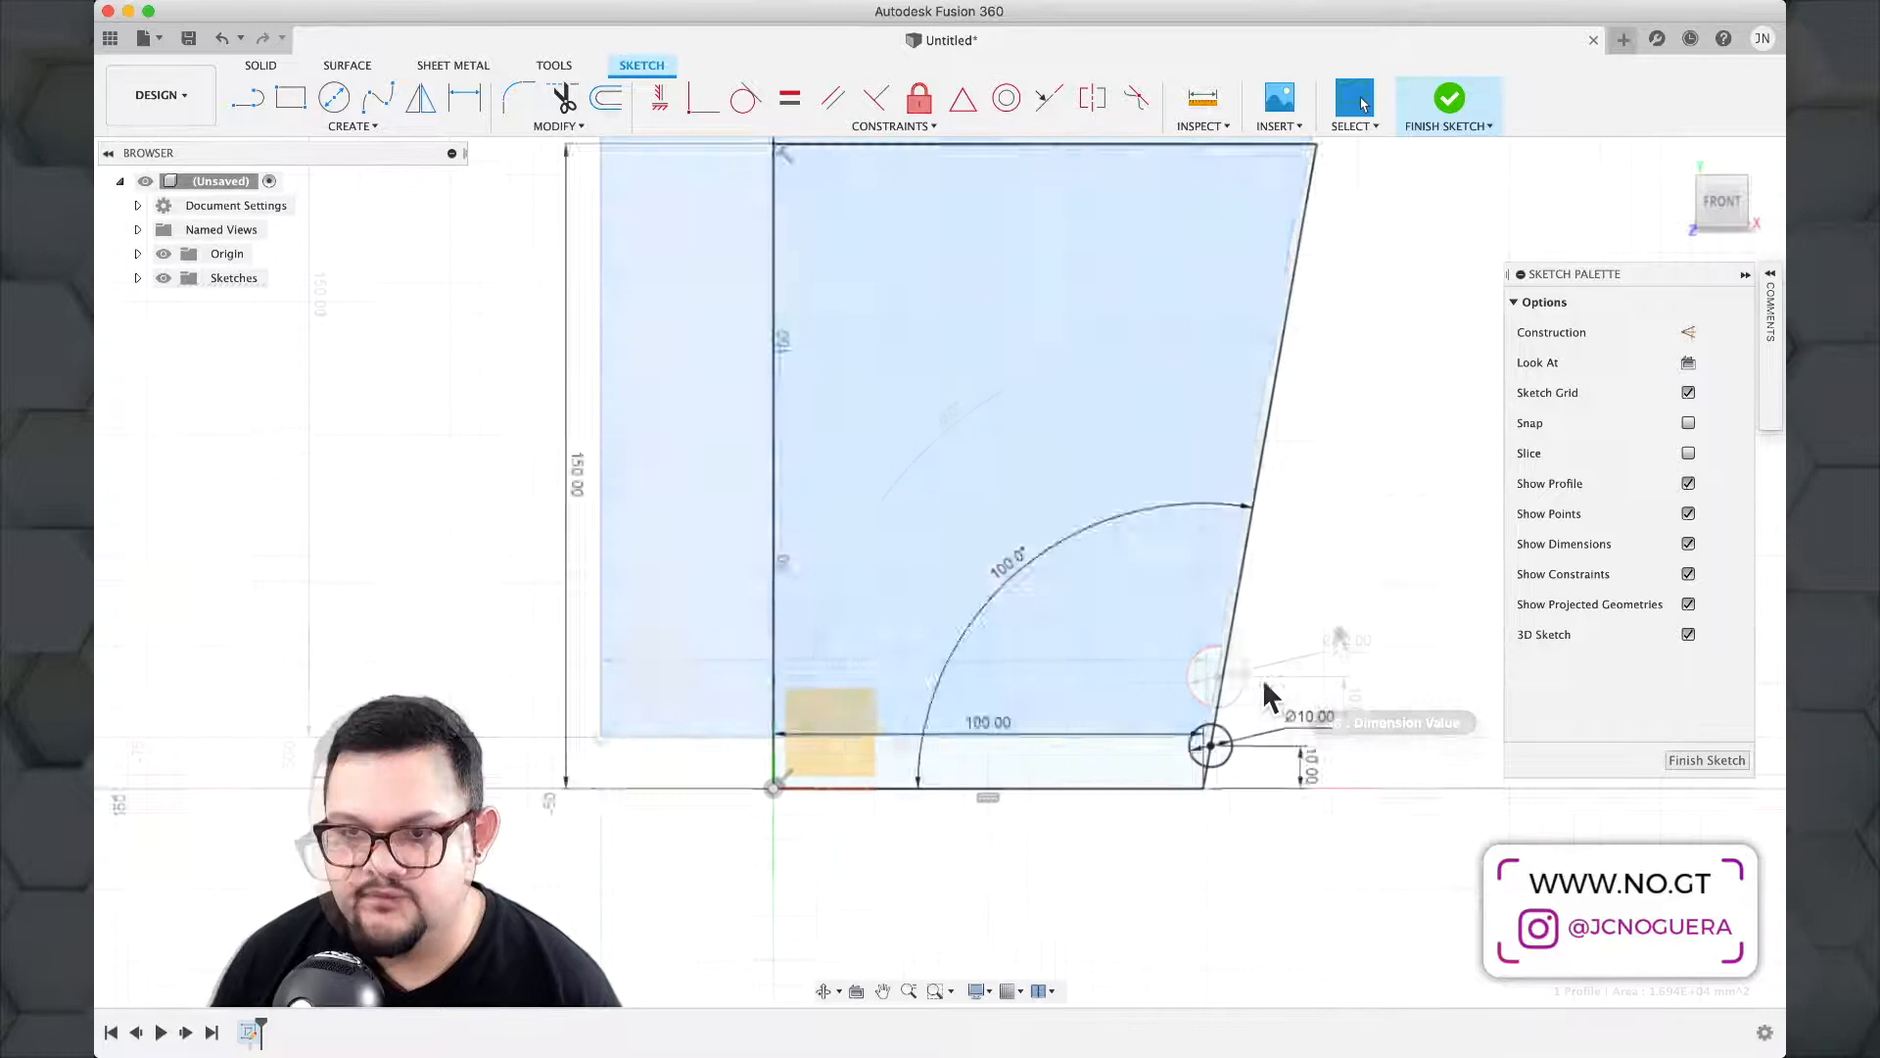
Draw a second circle of 10 mm diameter centered on the slanted edge, about 27 mm above the base.
scroll(1259, 685, "up", 5)
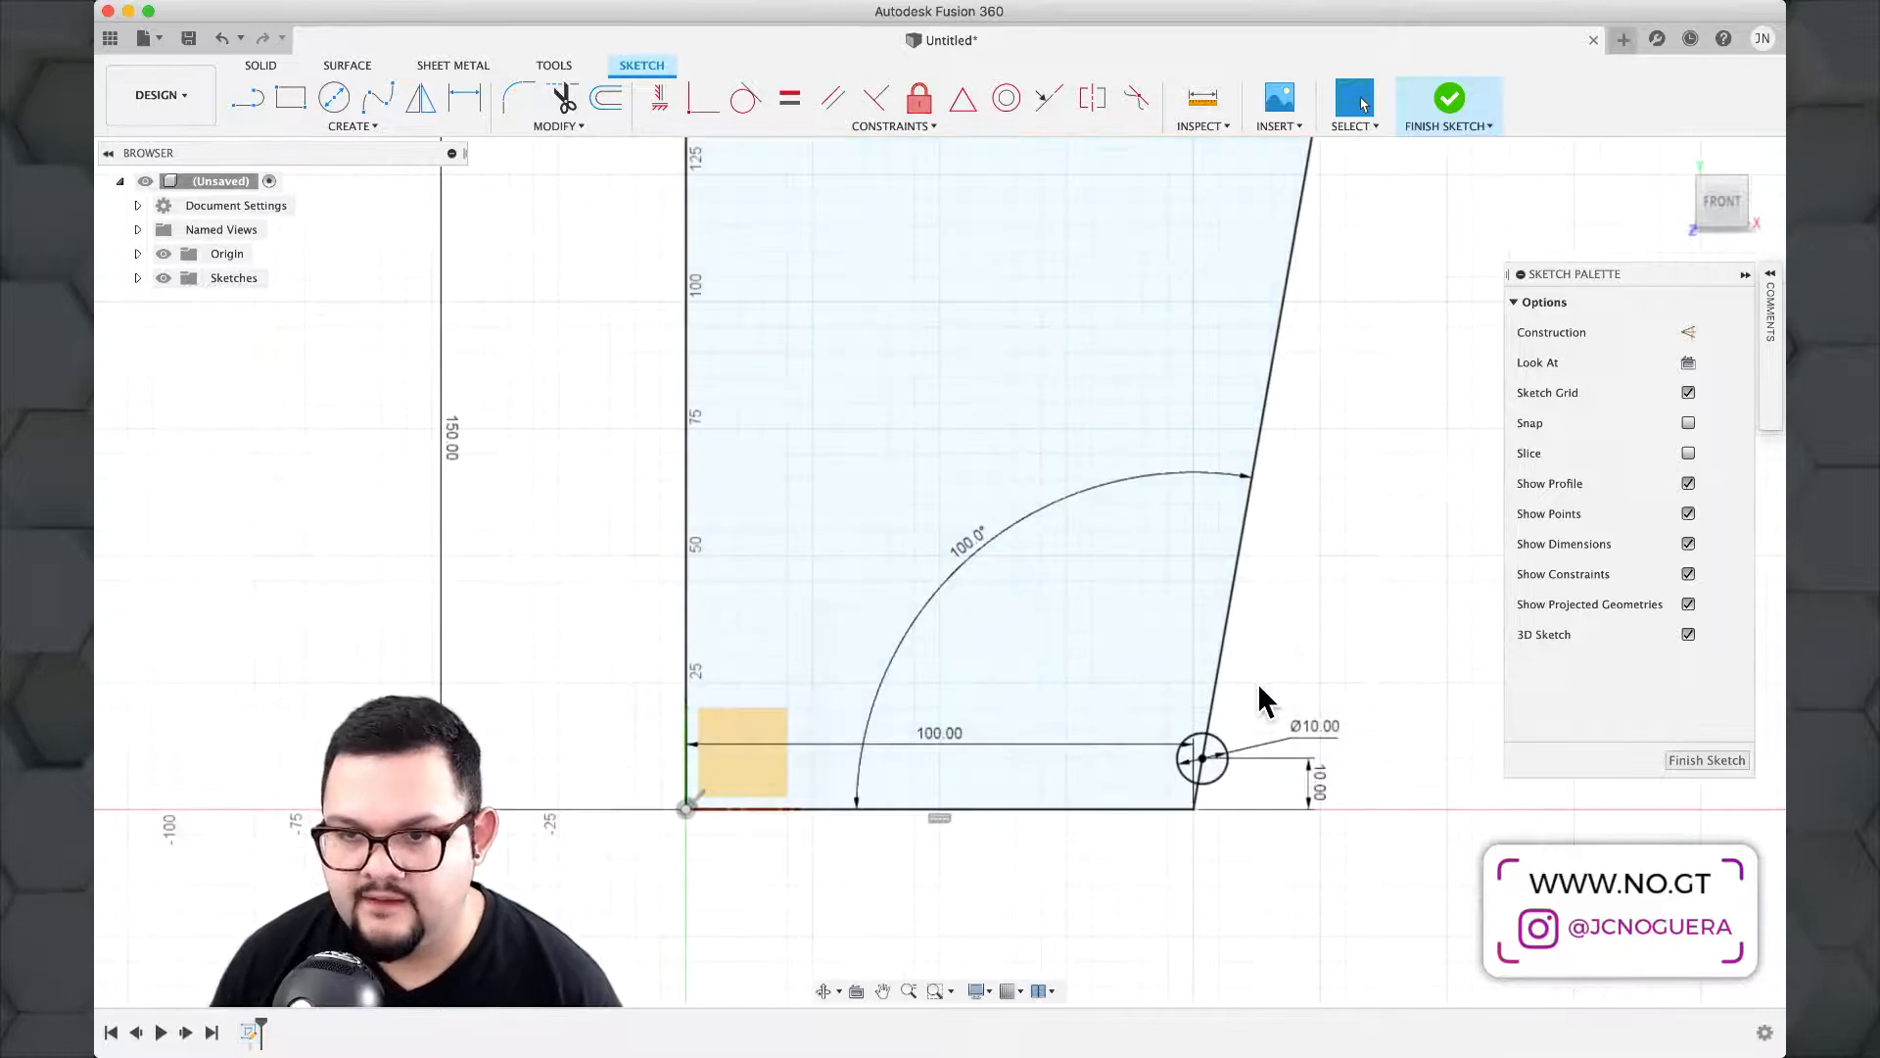
scroll(1244, 696, "down", 3)
scroll(1246, 705, "up", 3)
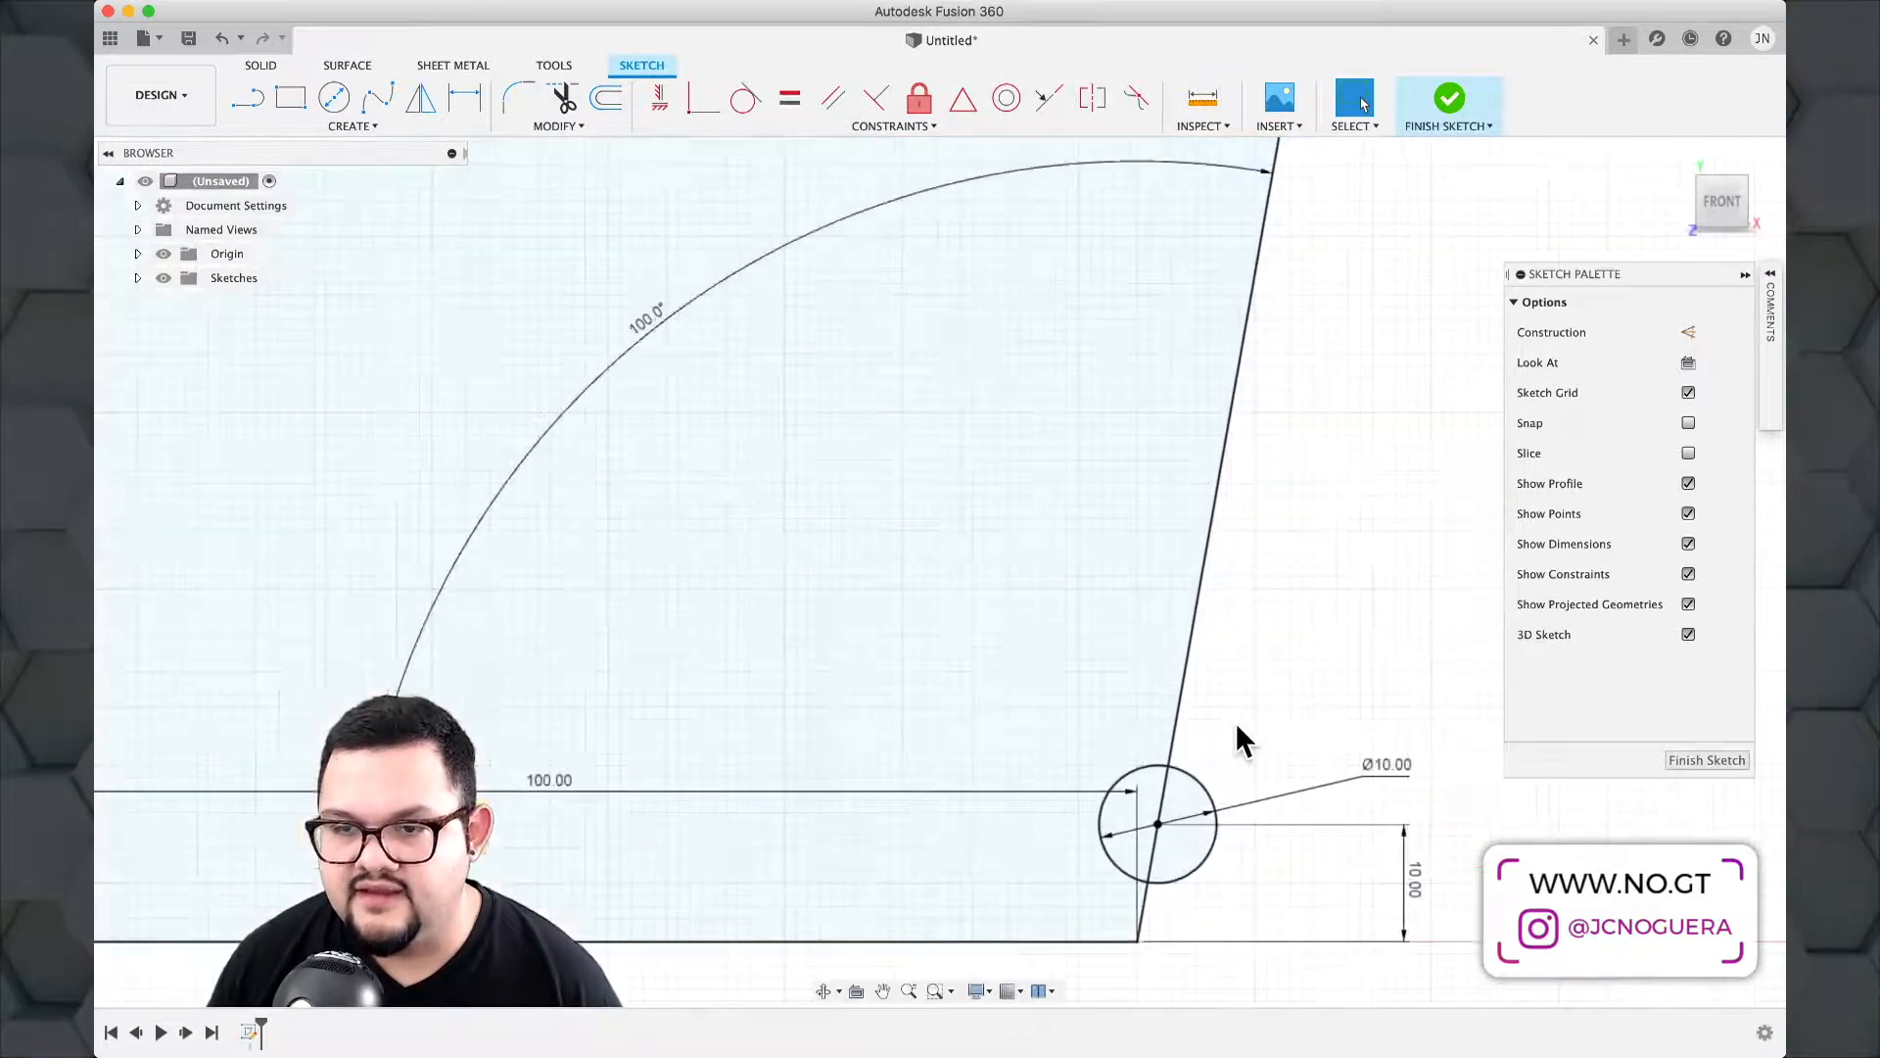
key("c")
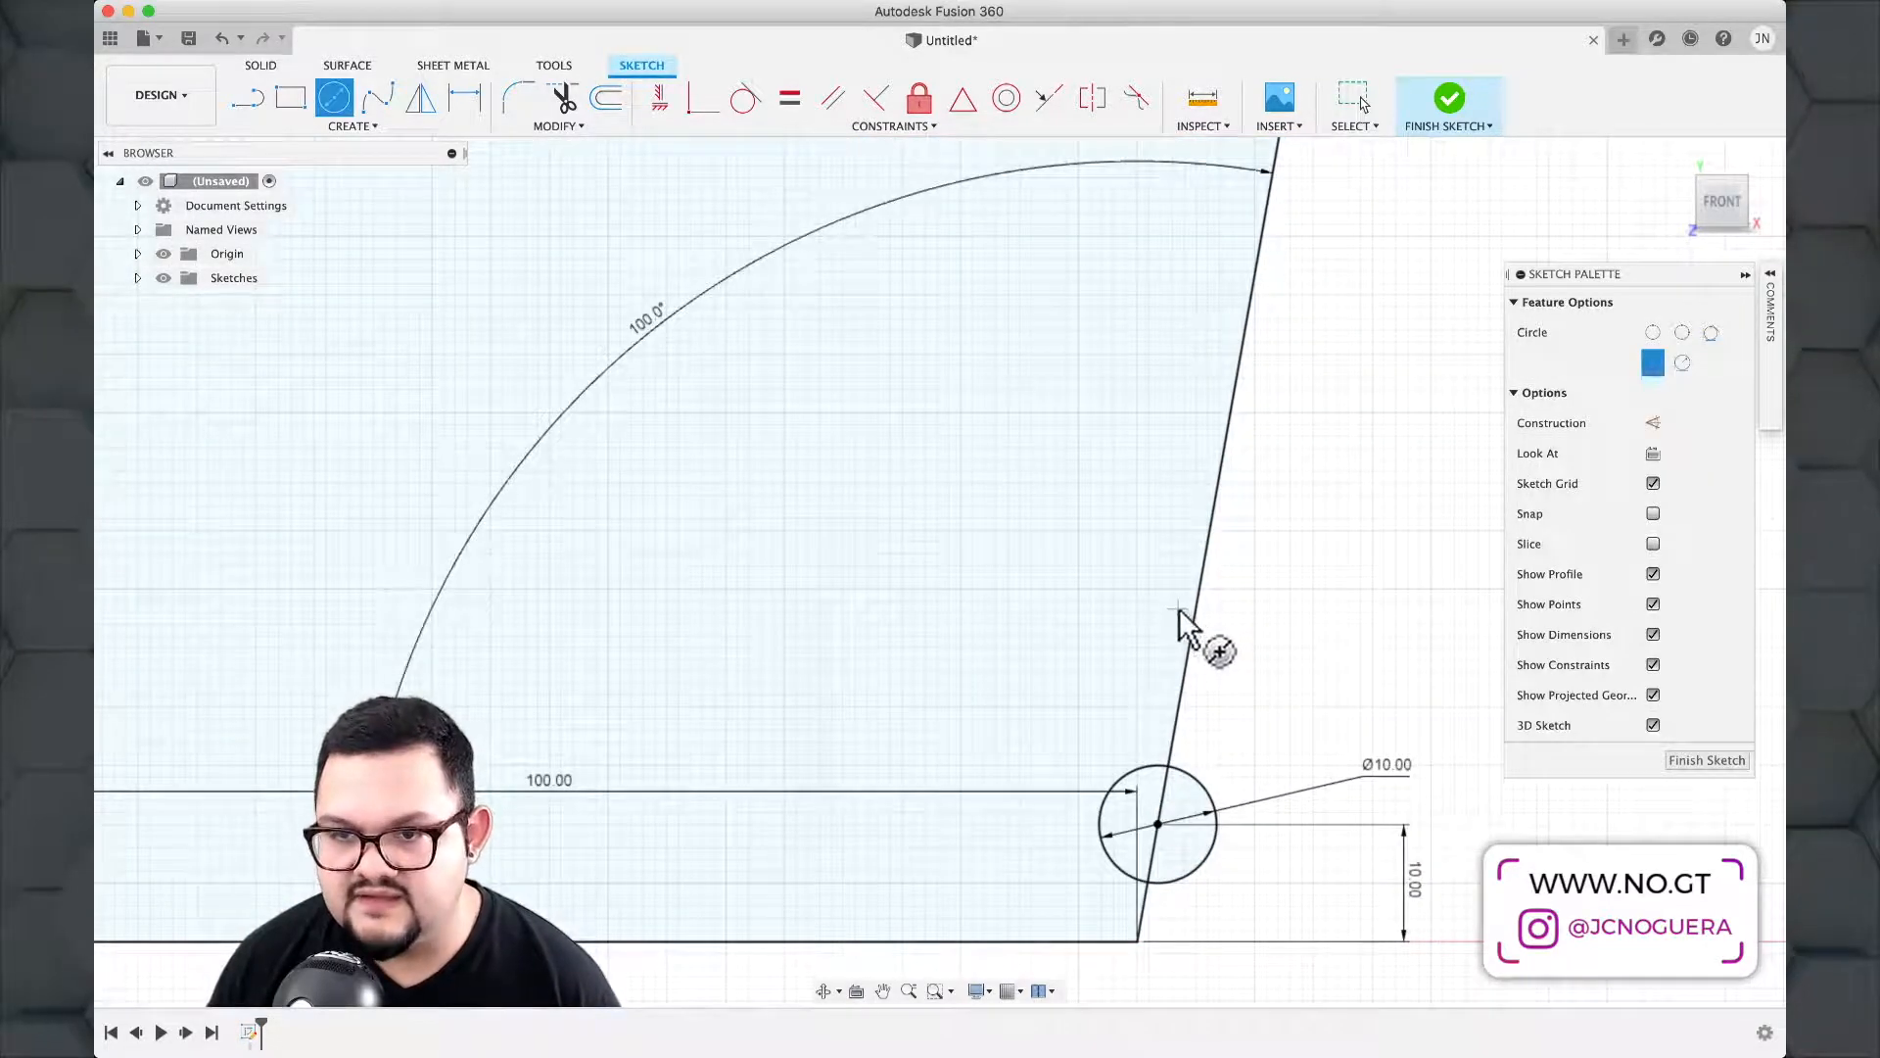
left_click(1191, 616)
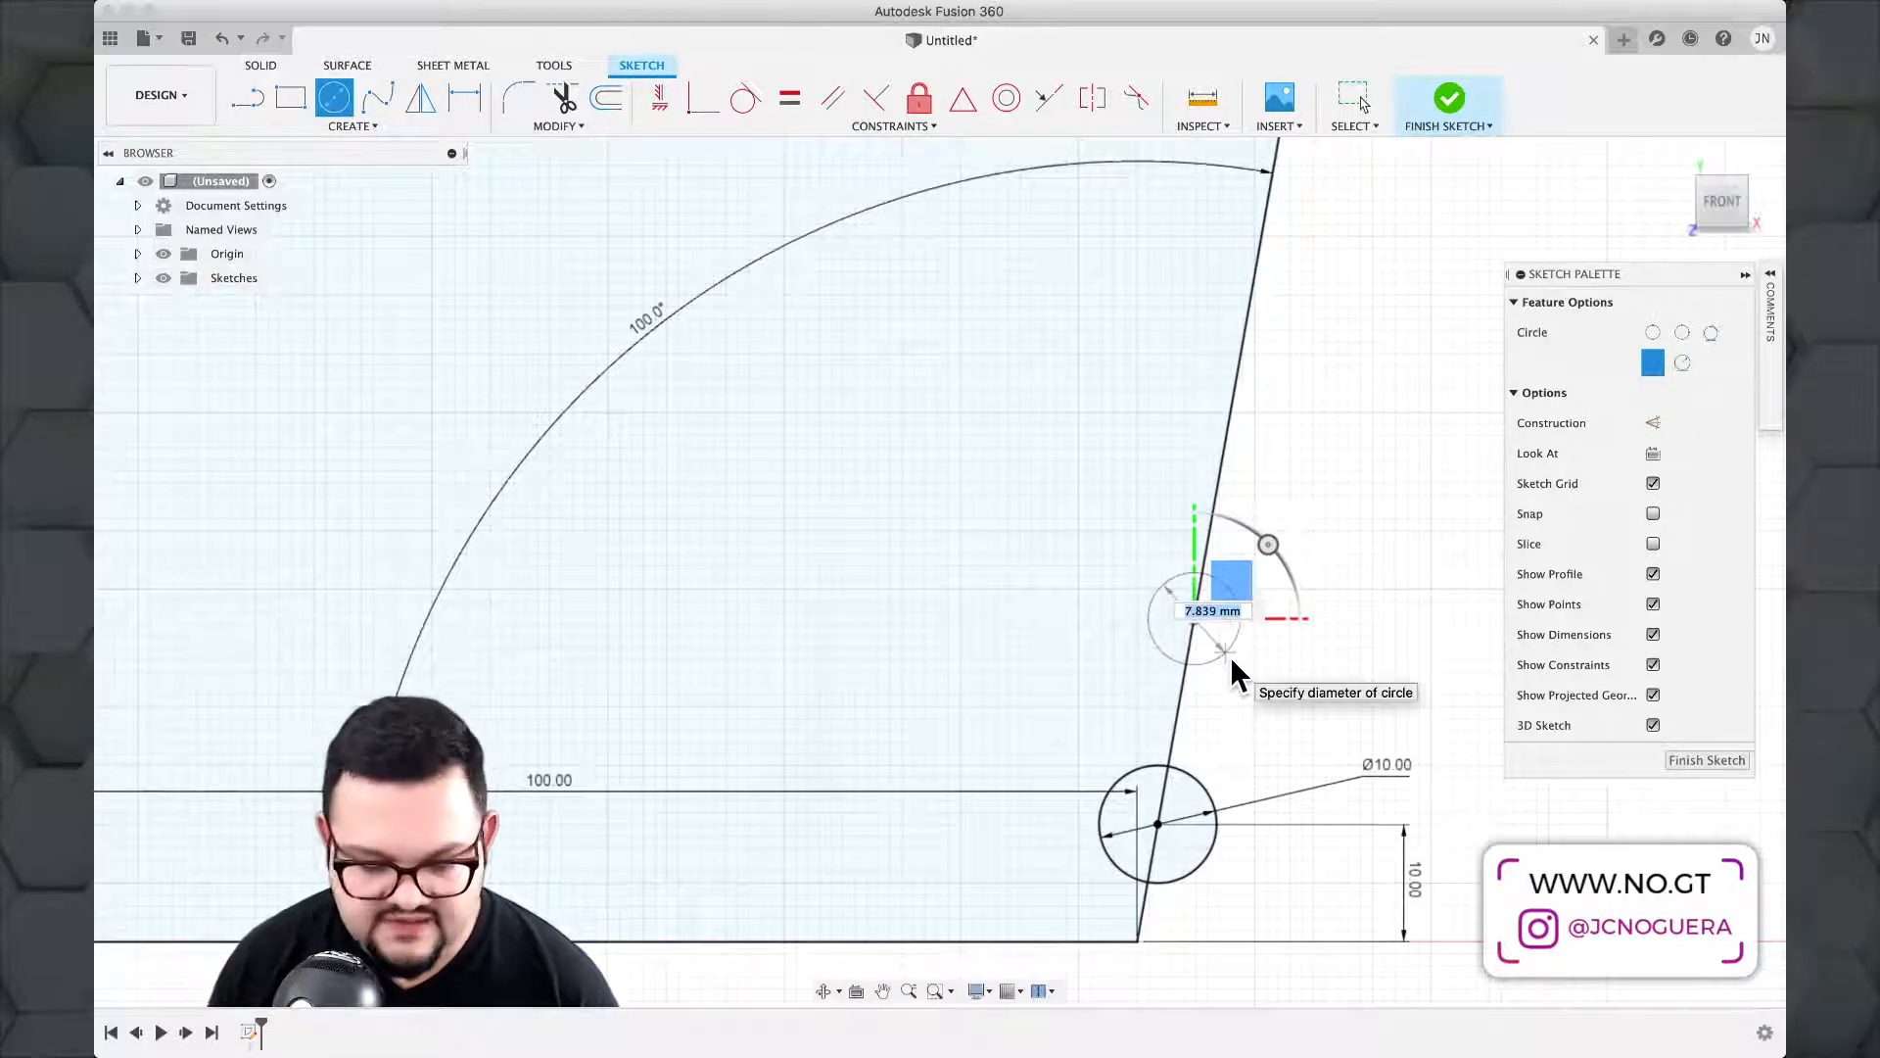
type("10")
key("Return")
key("Escape")
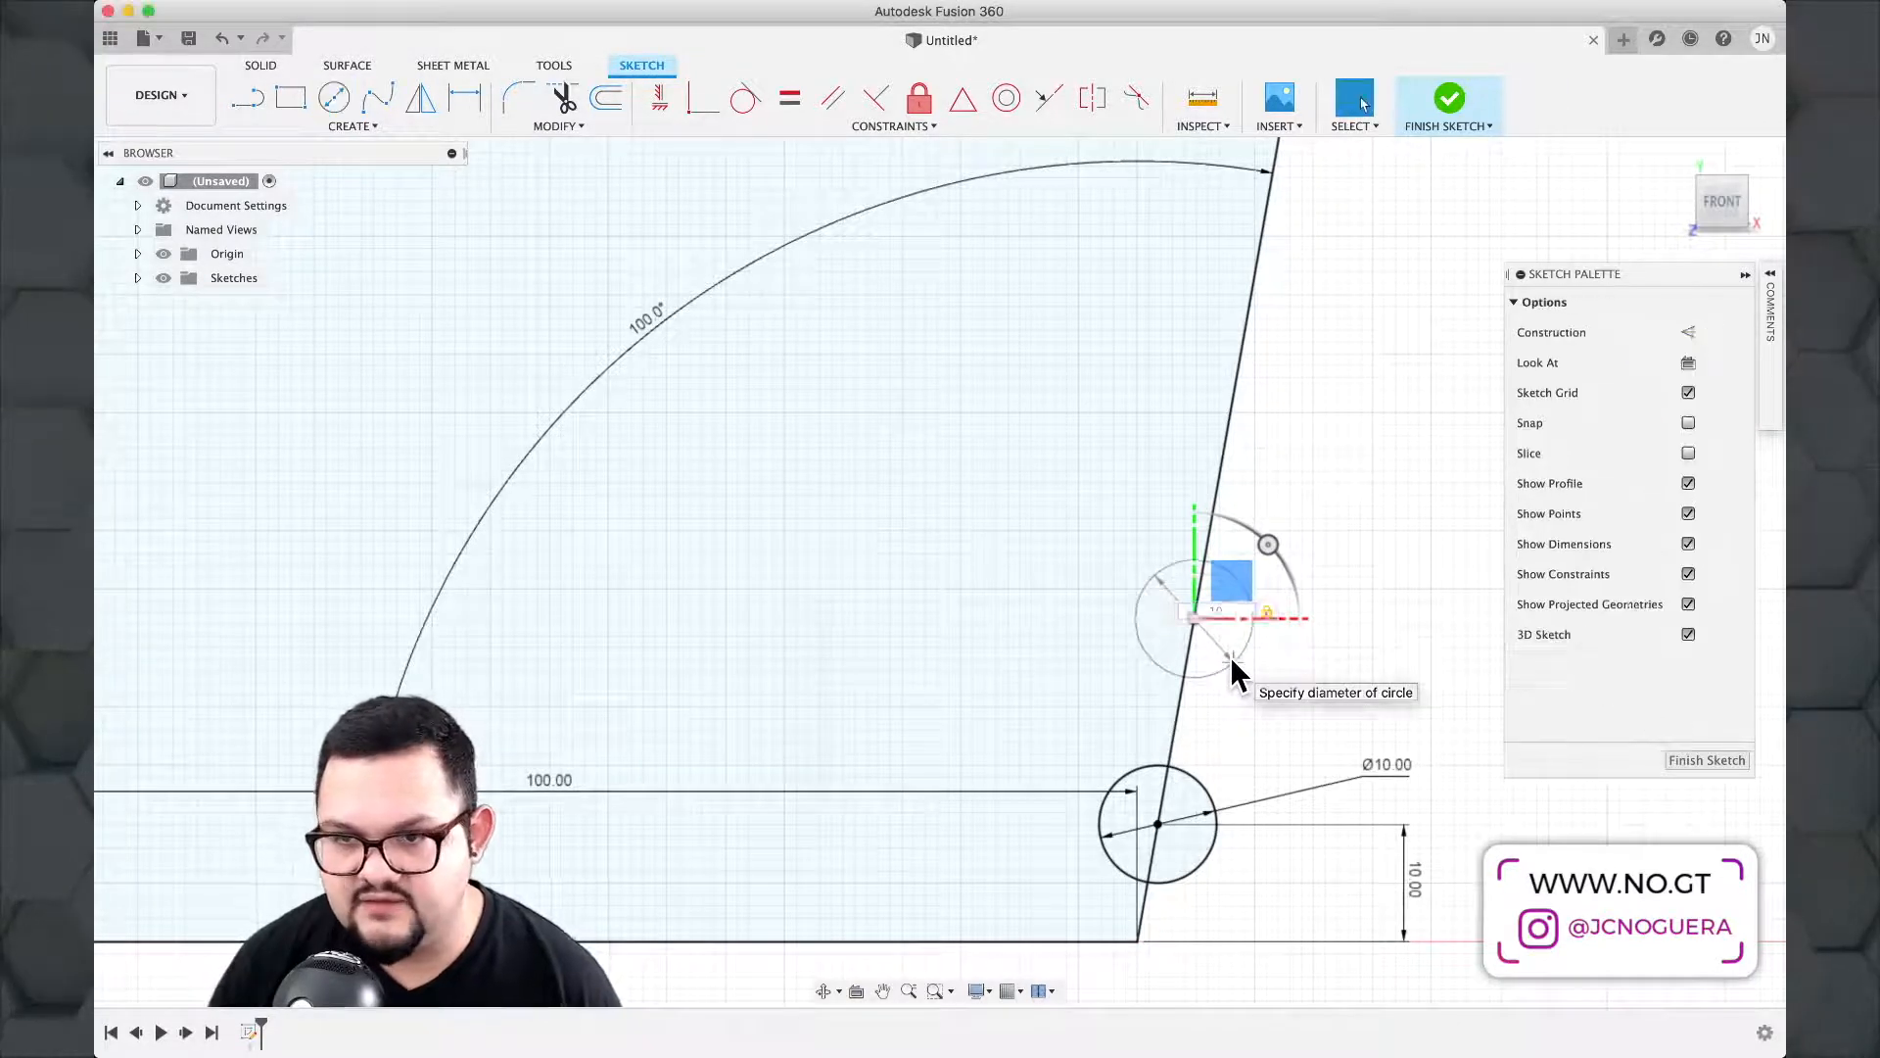
Draw a third circle of 10 mm diameter centered higher on the slanted edge, about 49 mm above the base.
key("c")
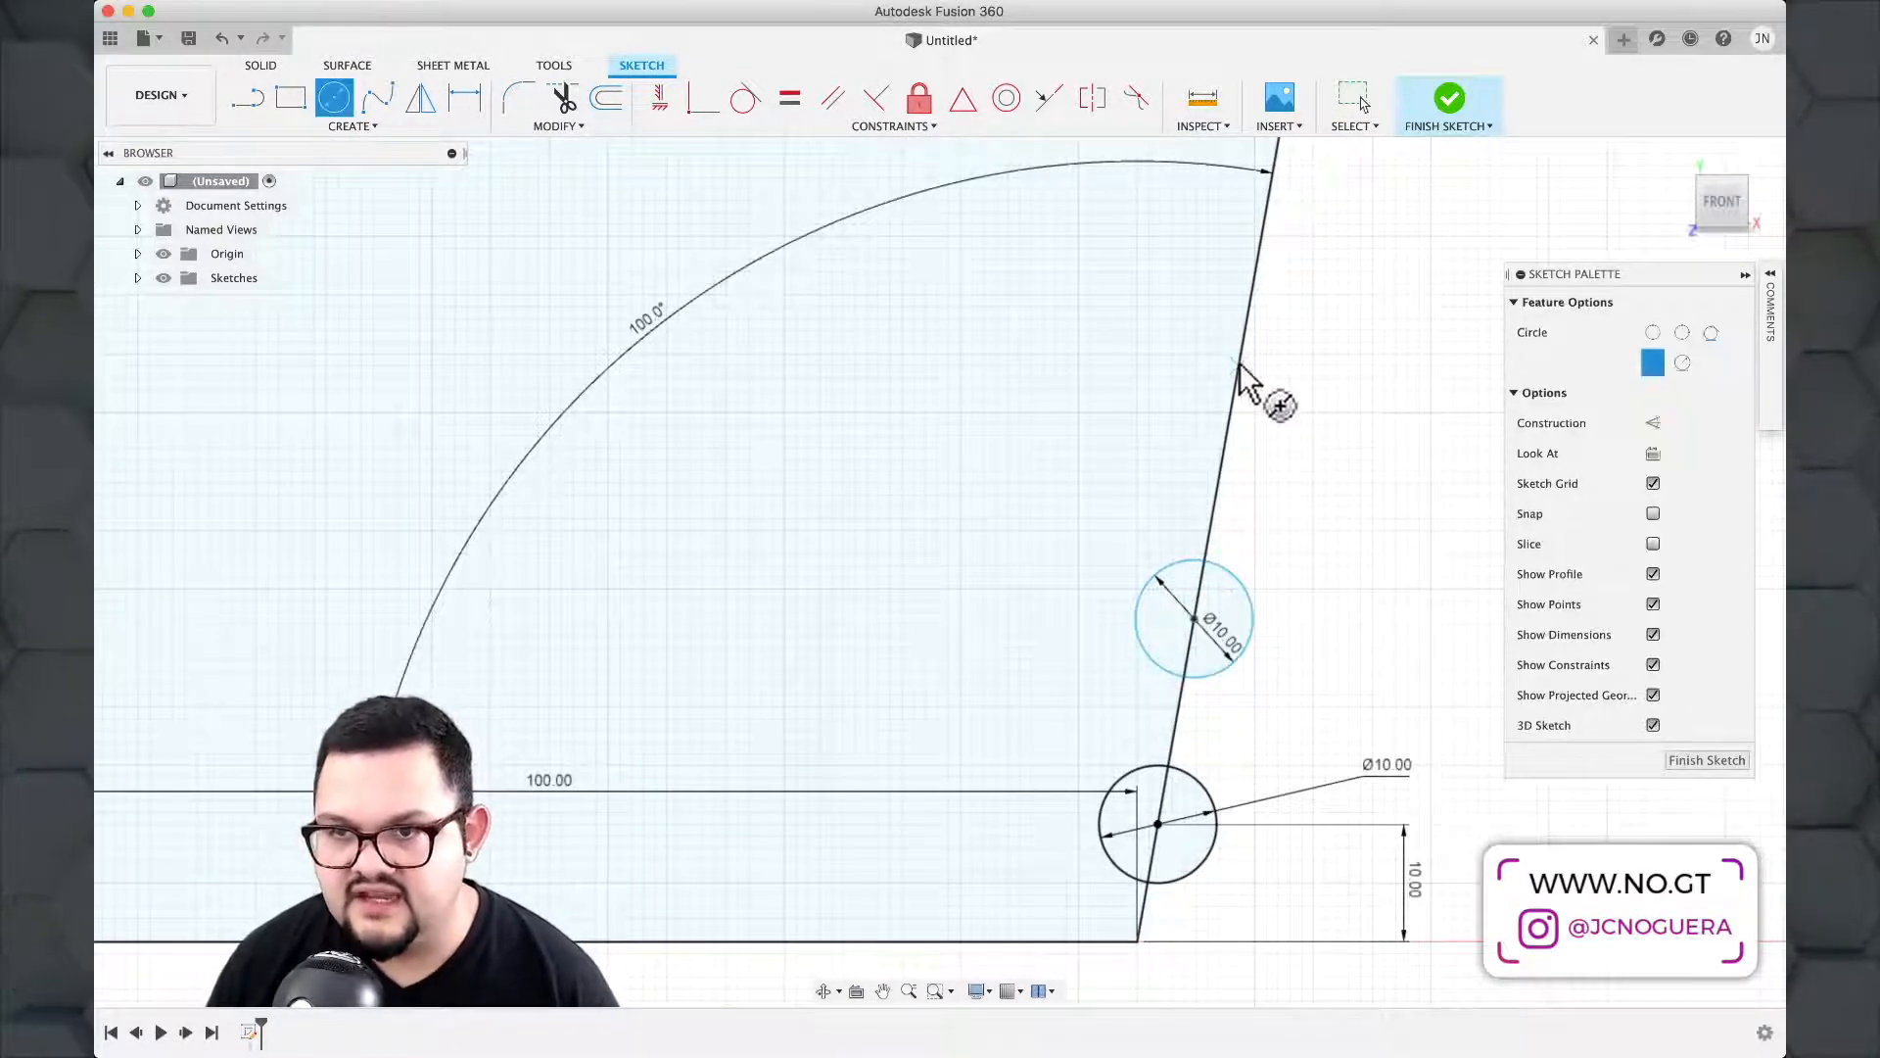
left_click(1239, 365)
type("10")
key("Return")
key("Escape")
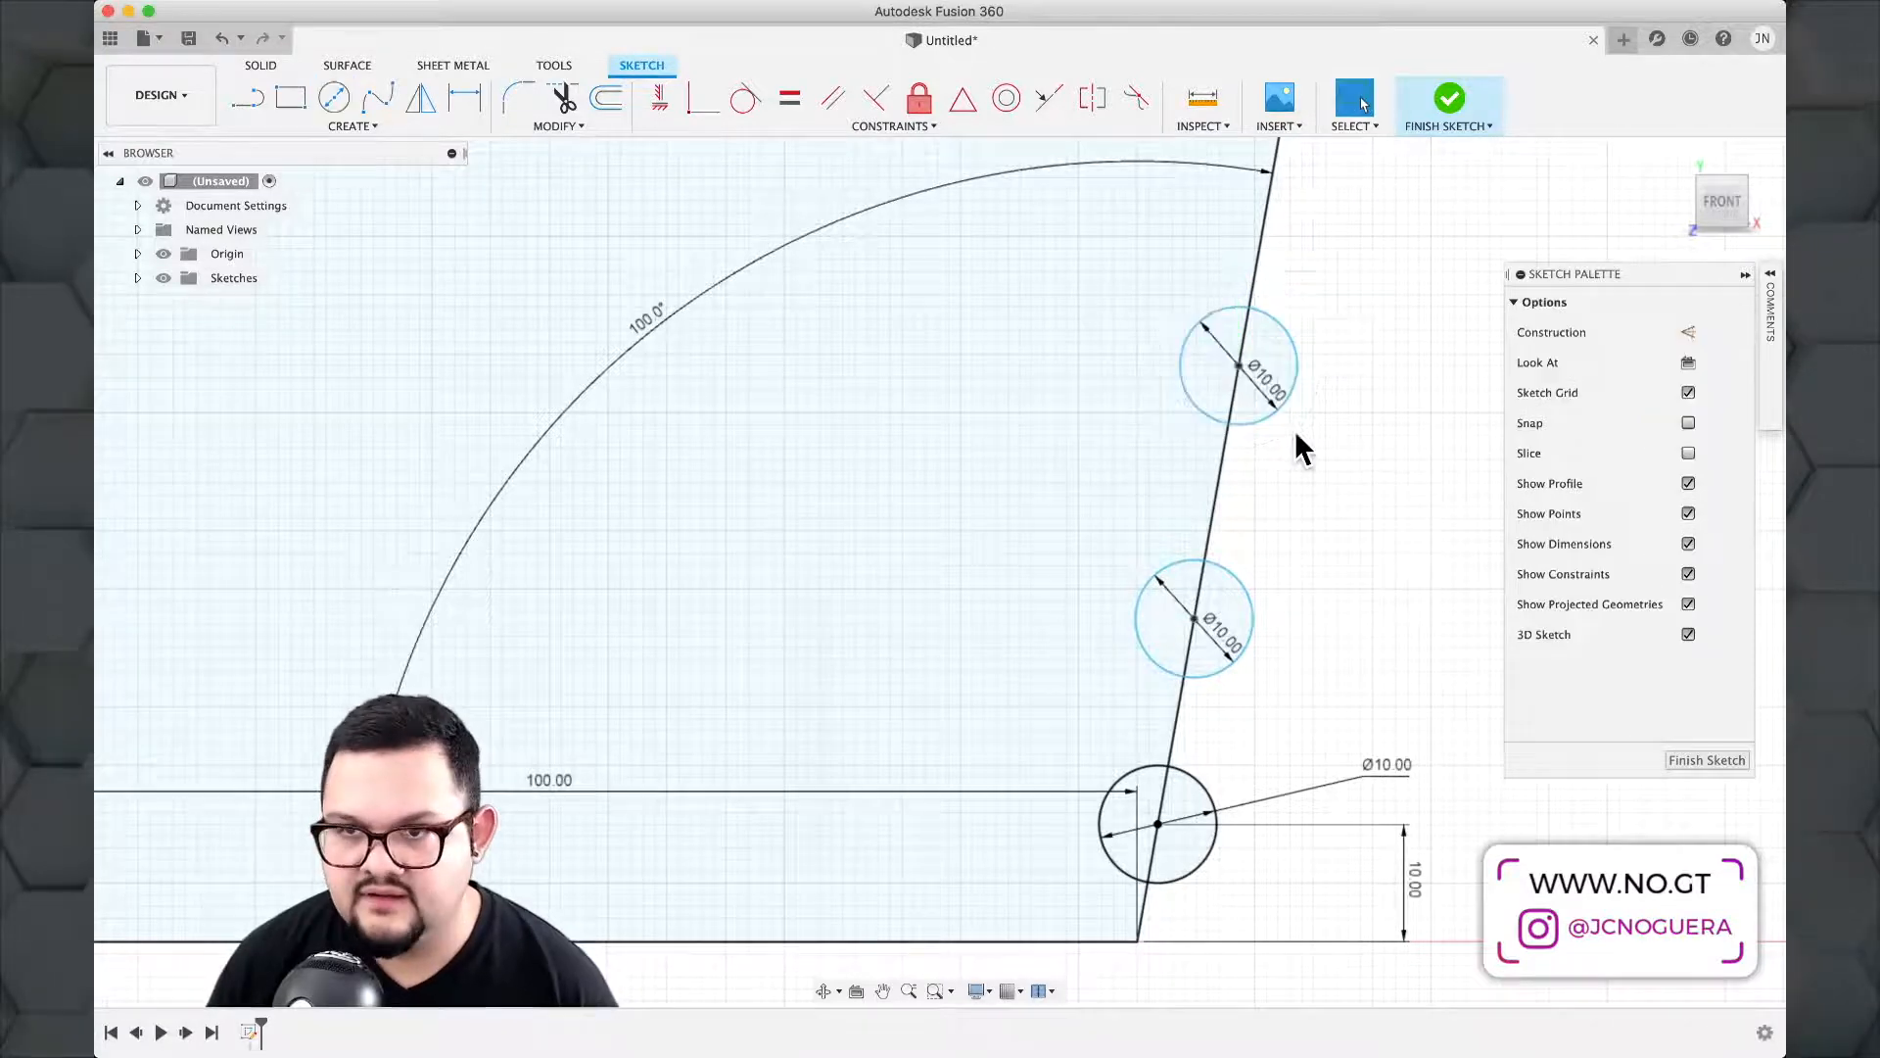
Add a vertical dimension of 20 mm from the base line to the middle circle's center.
key("d")
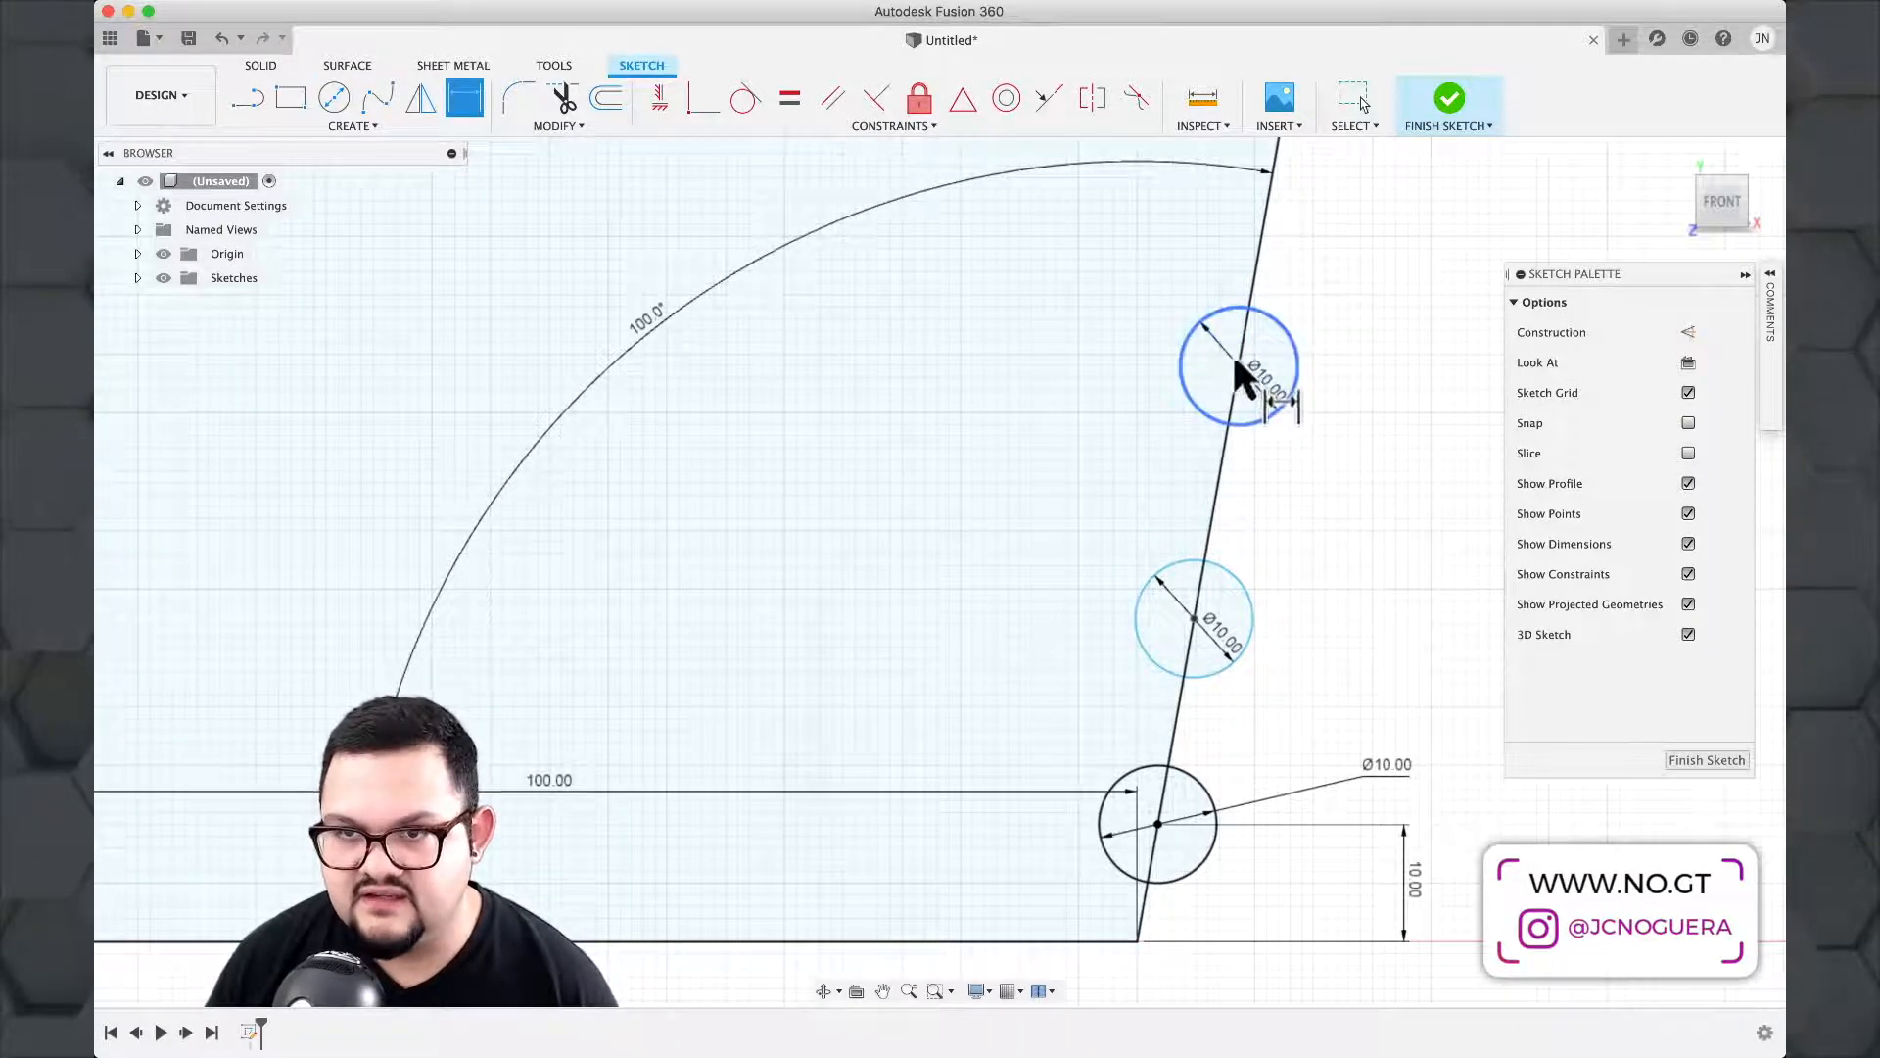
left_click(1194, 618)
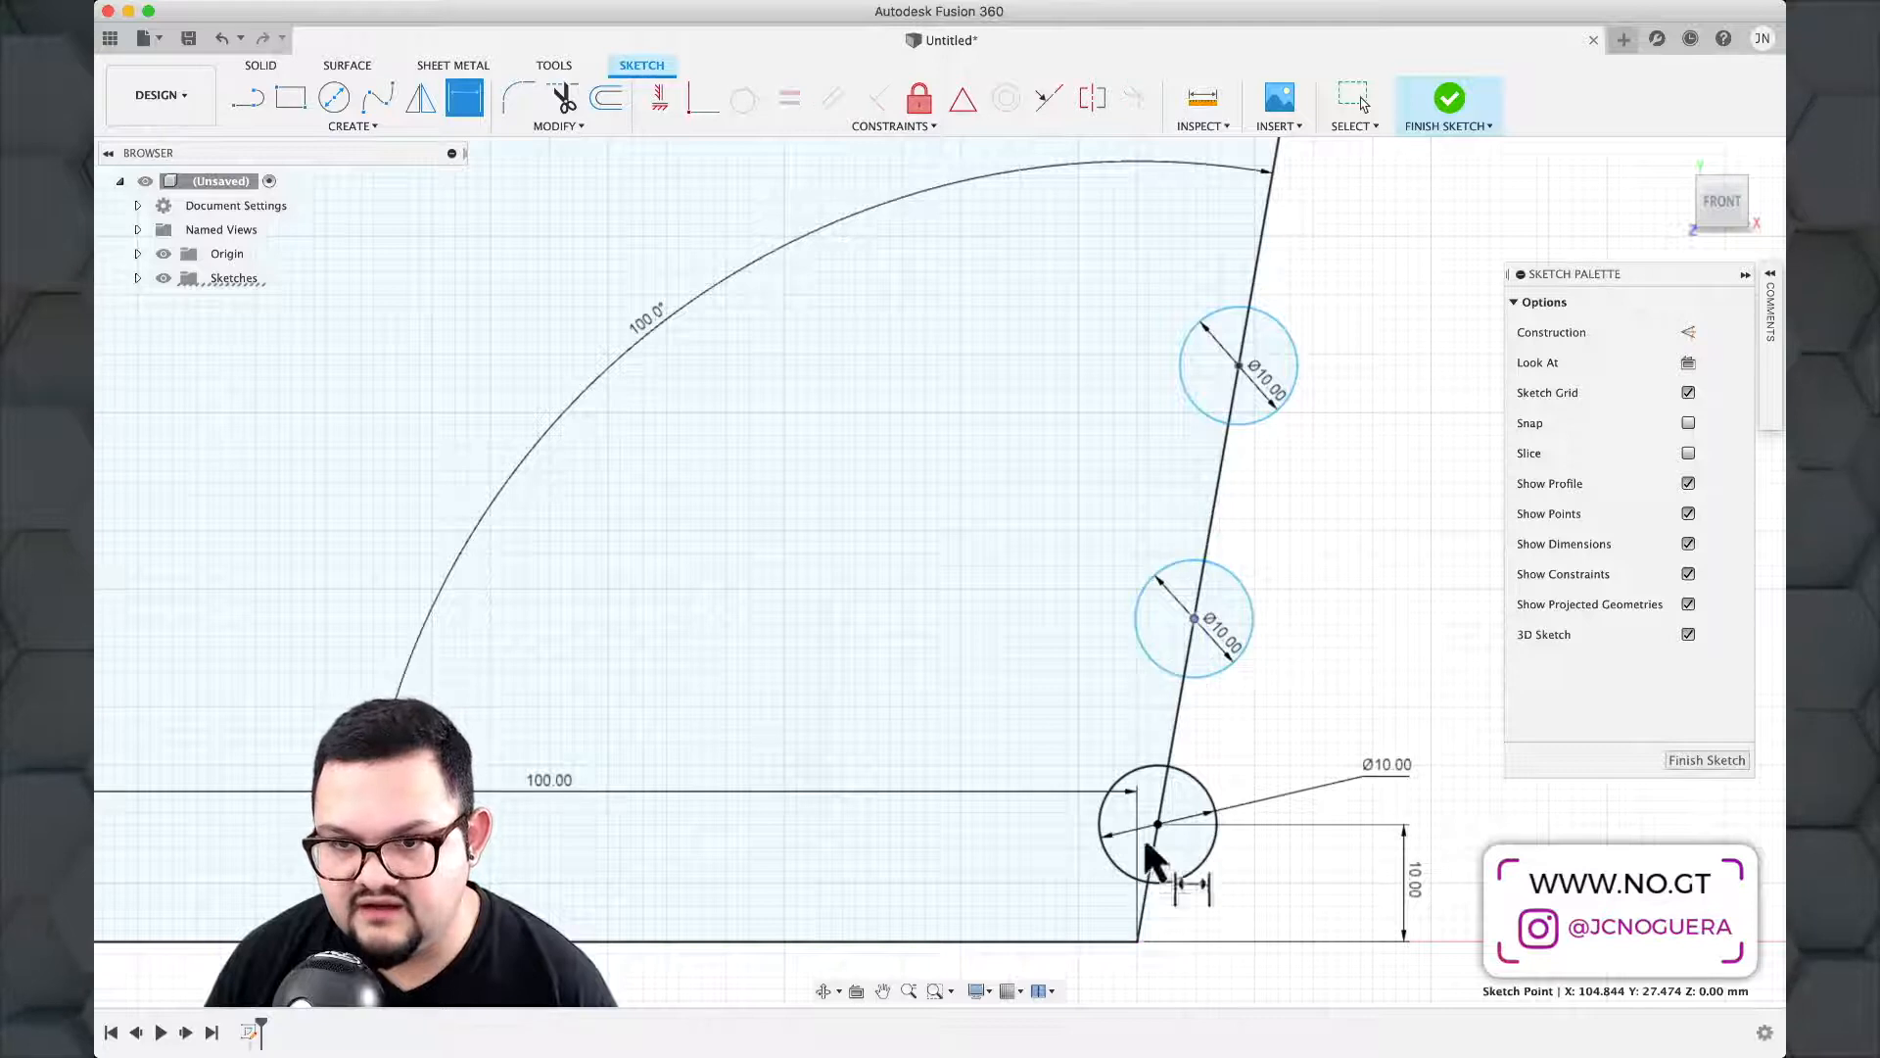
left_click(1105, 940)
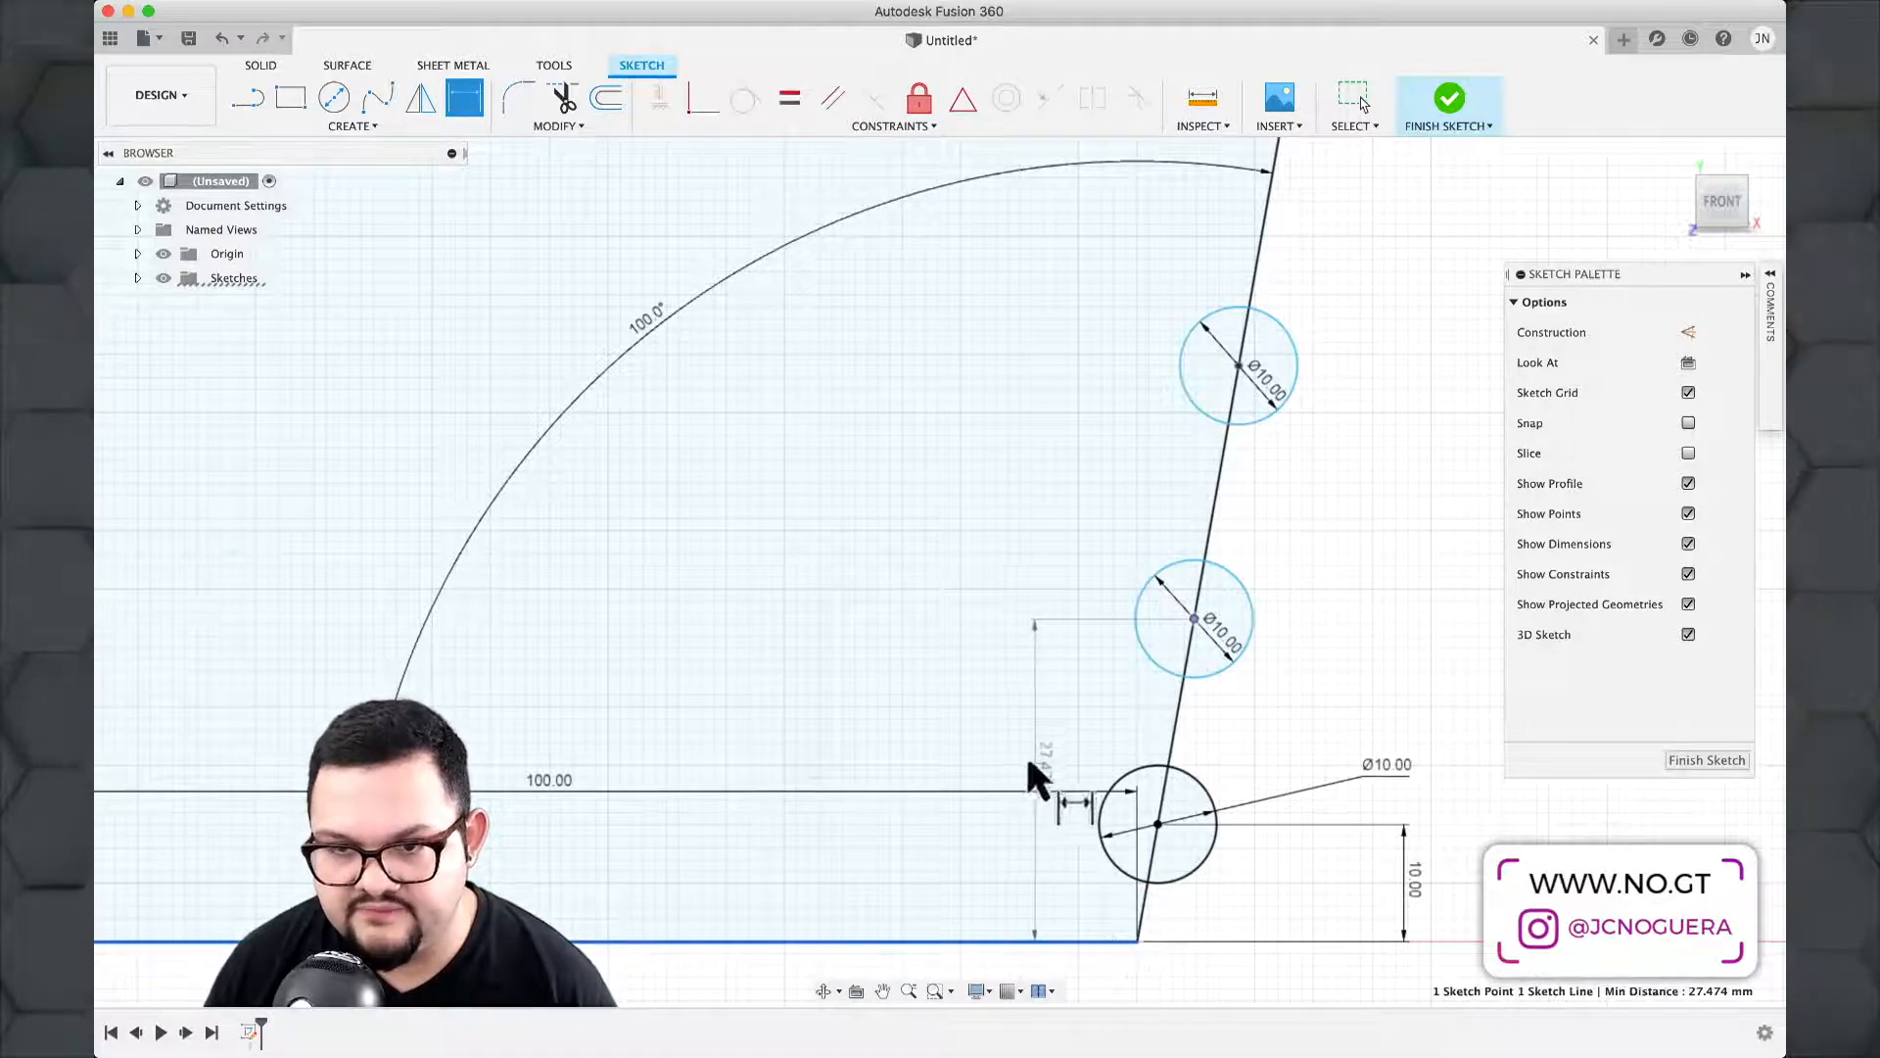
left_click(979, 744)
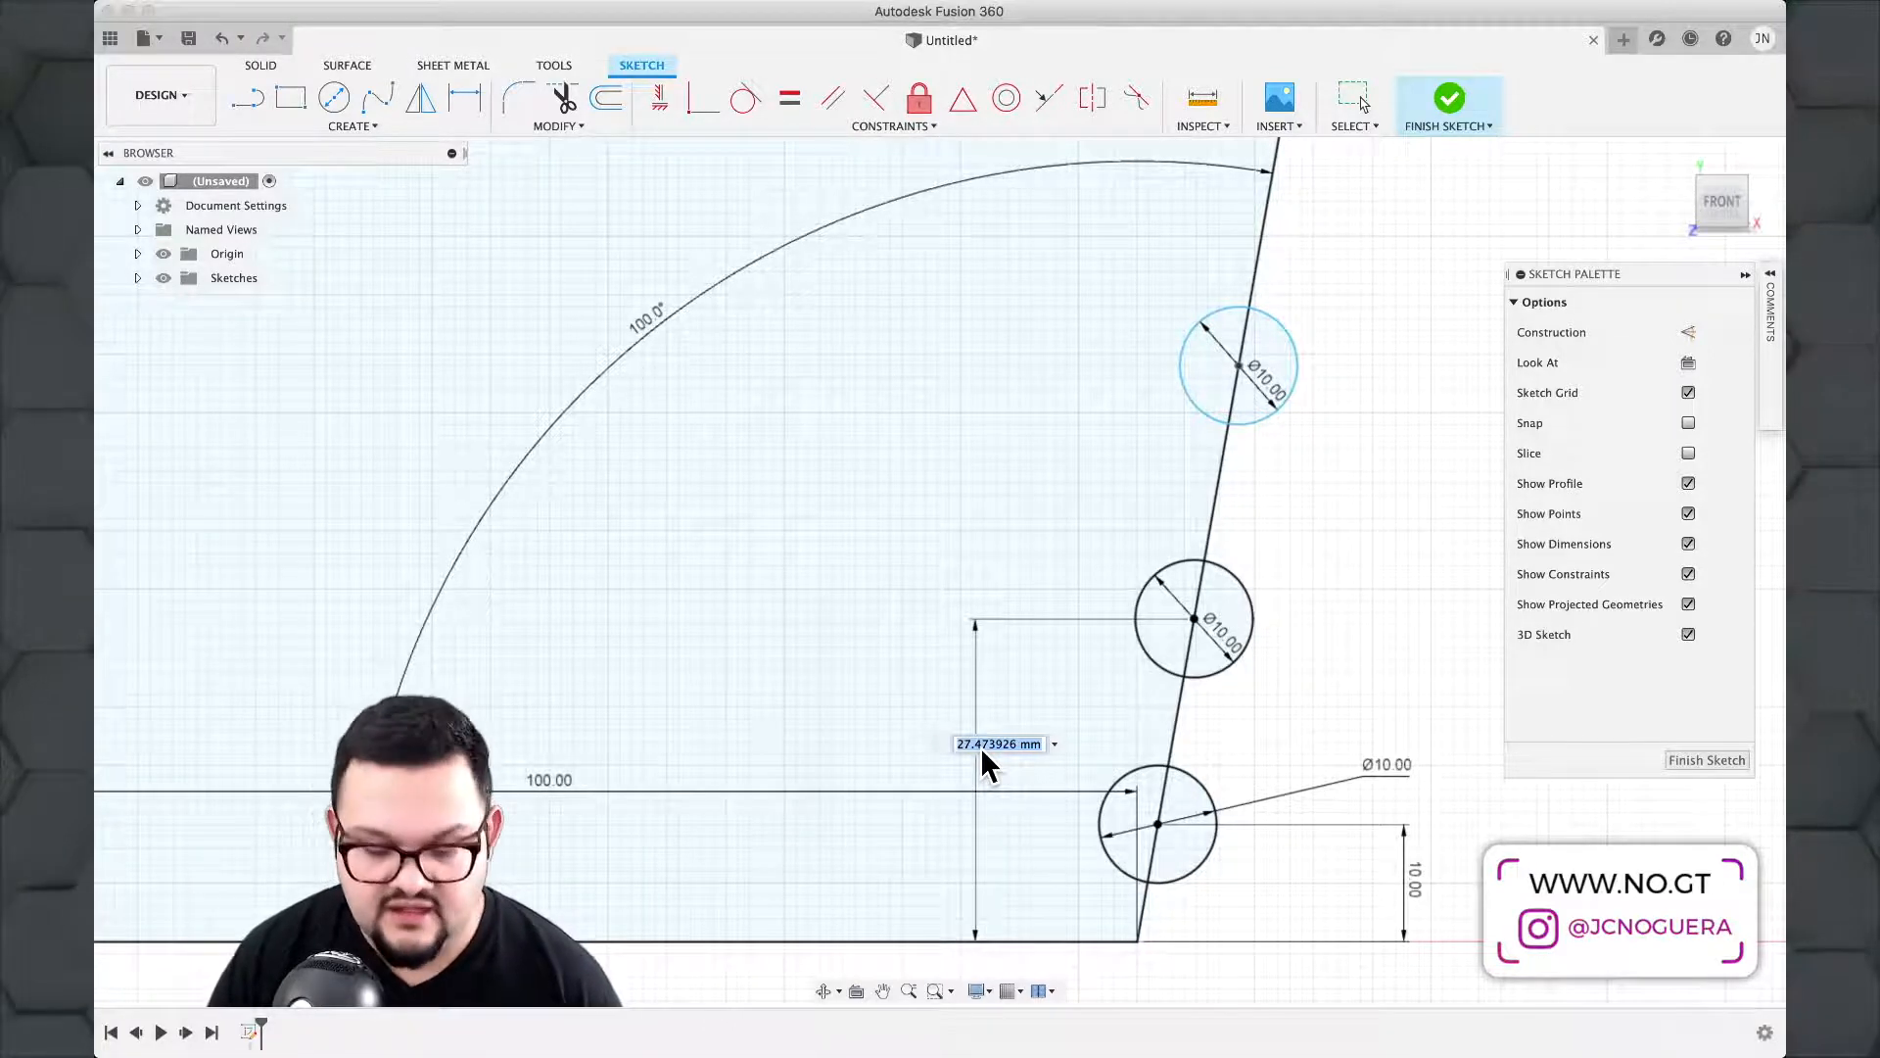
type("20")
key("Return")
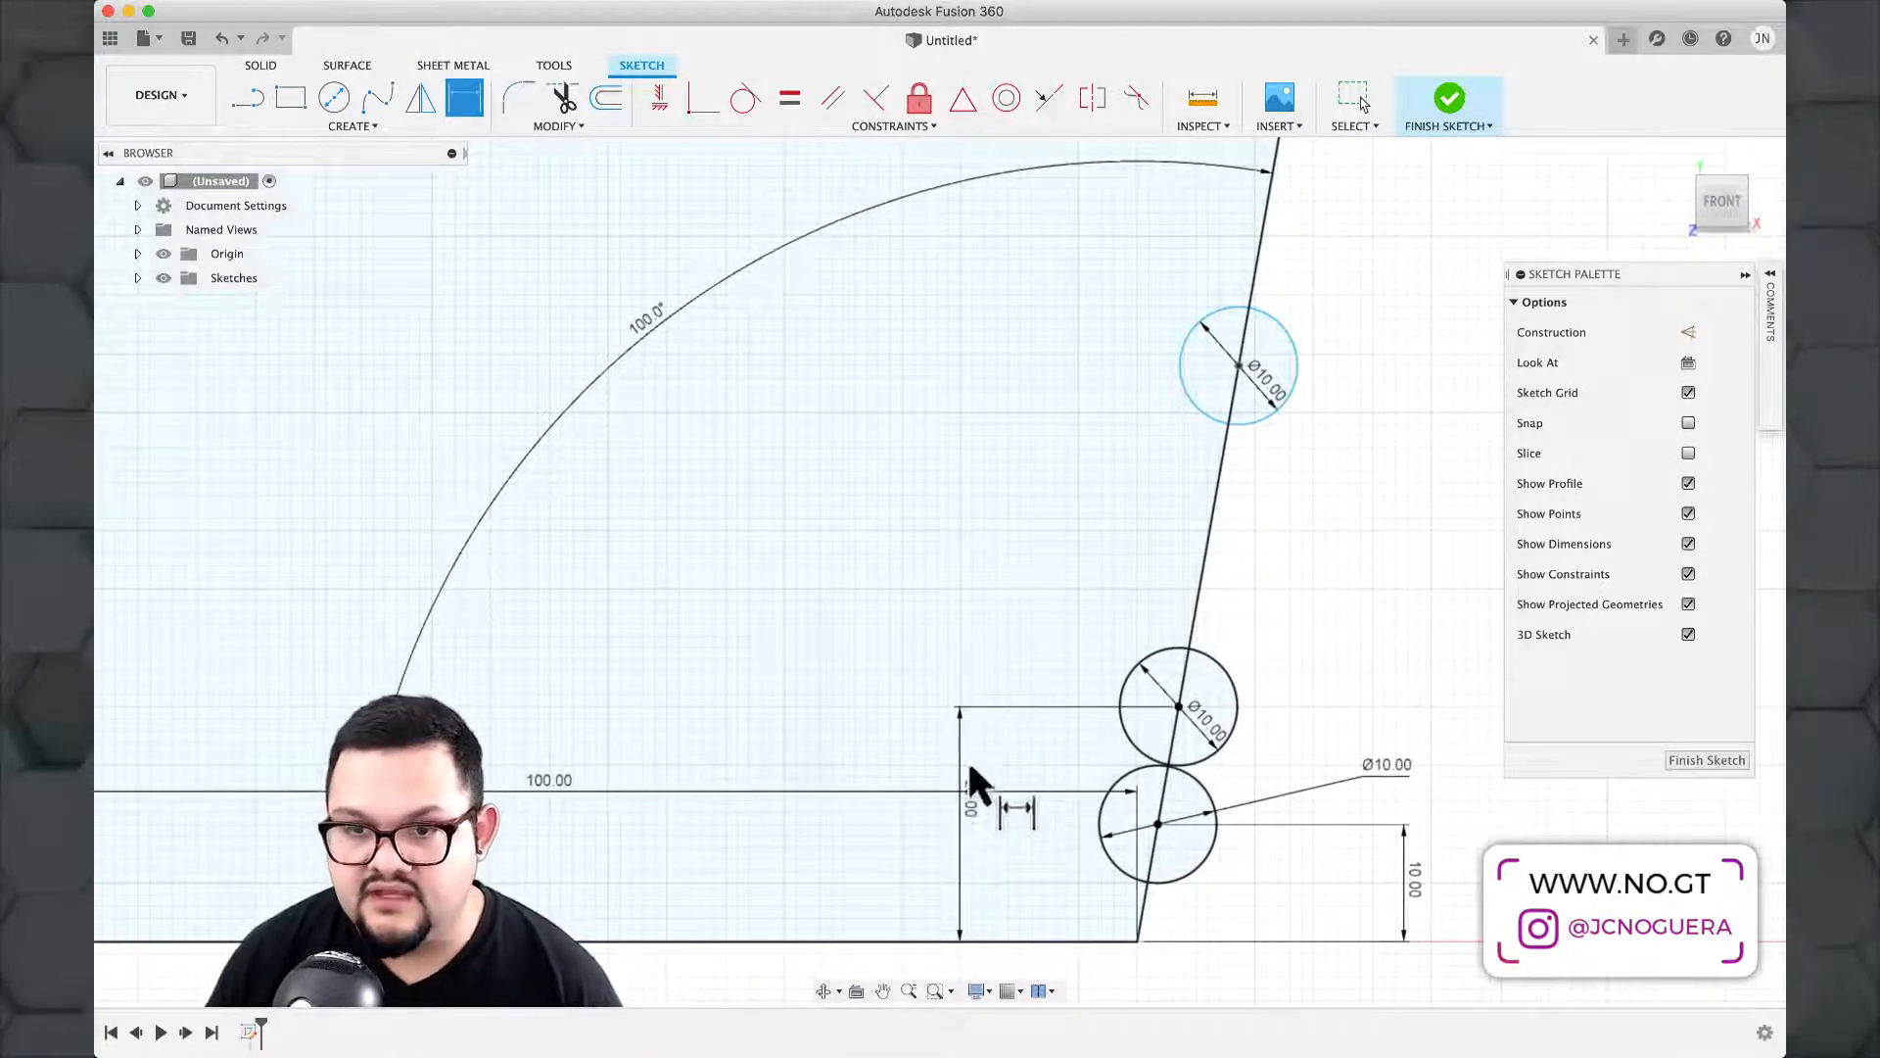
Set the middle circle's height above the base to 40 mm.
double_click(974, 809)
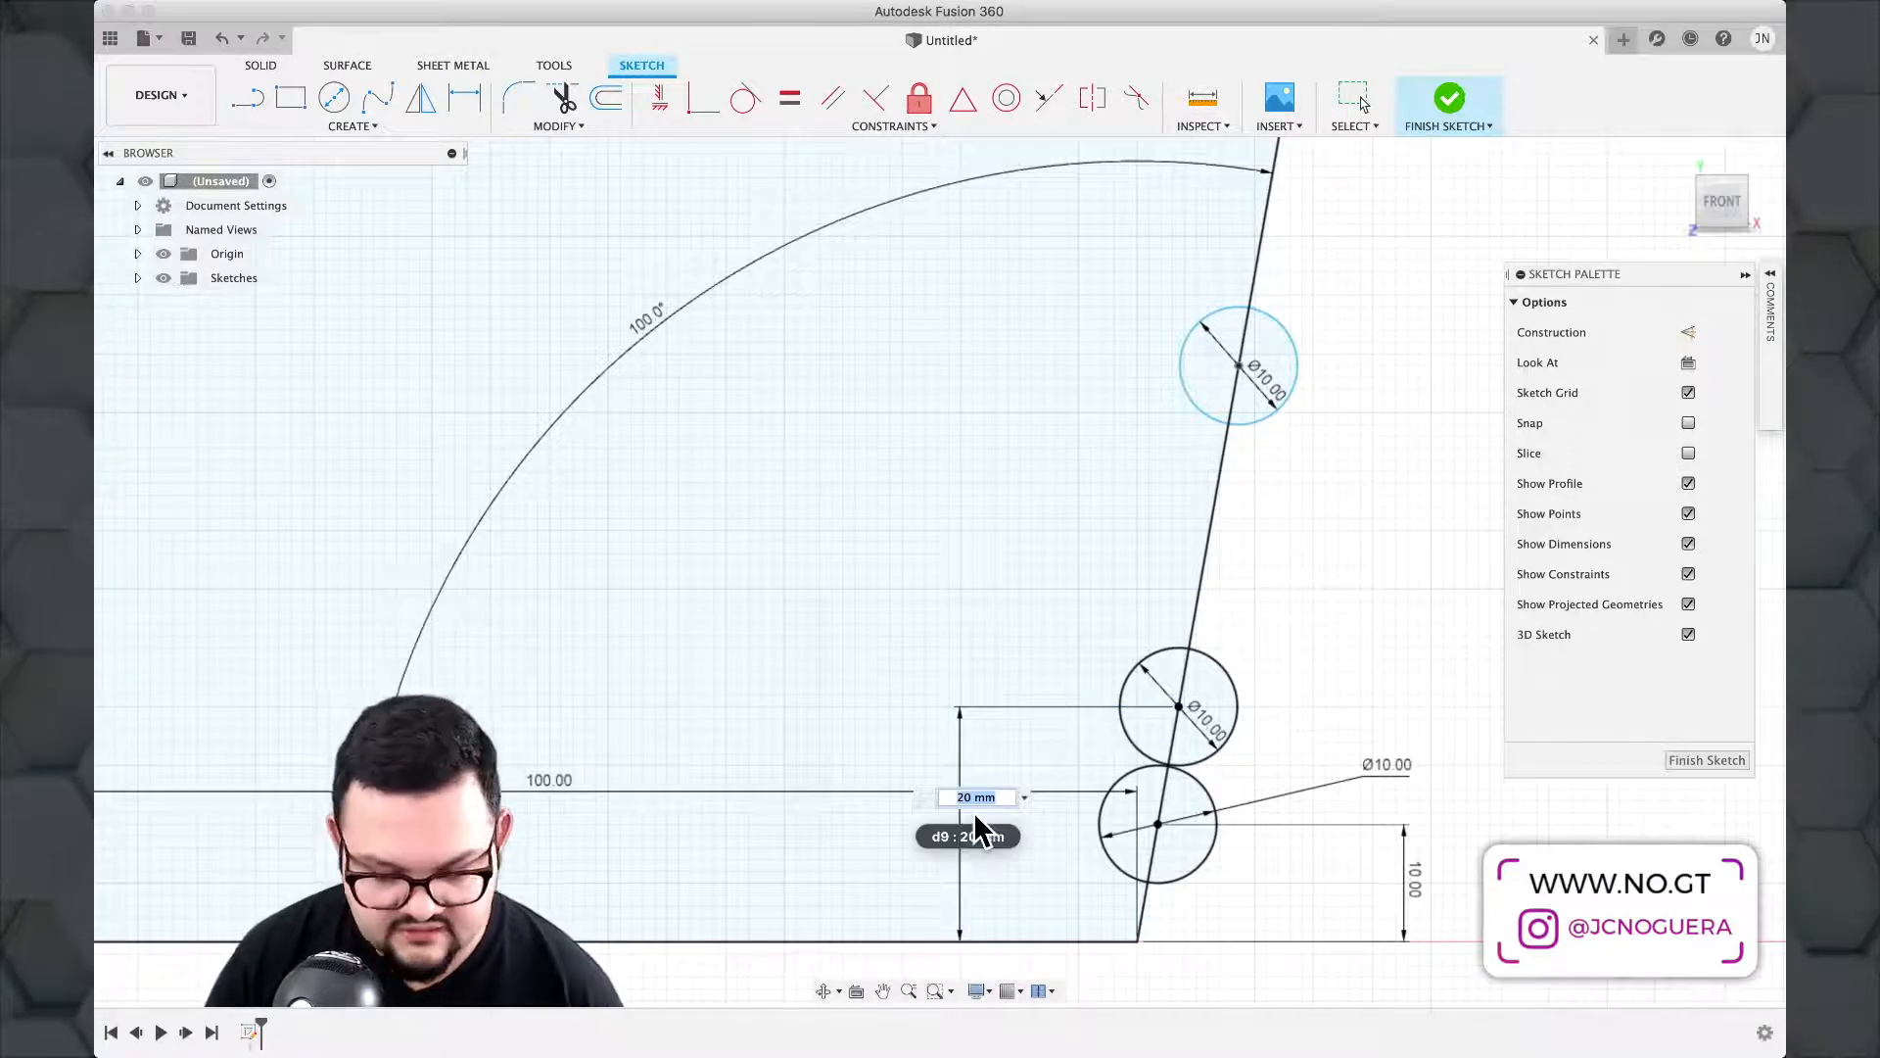
type("40")
key("Return")
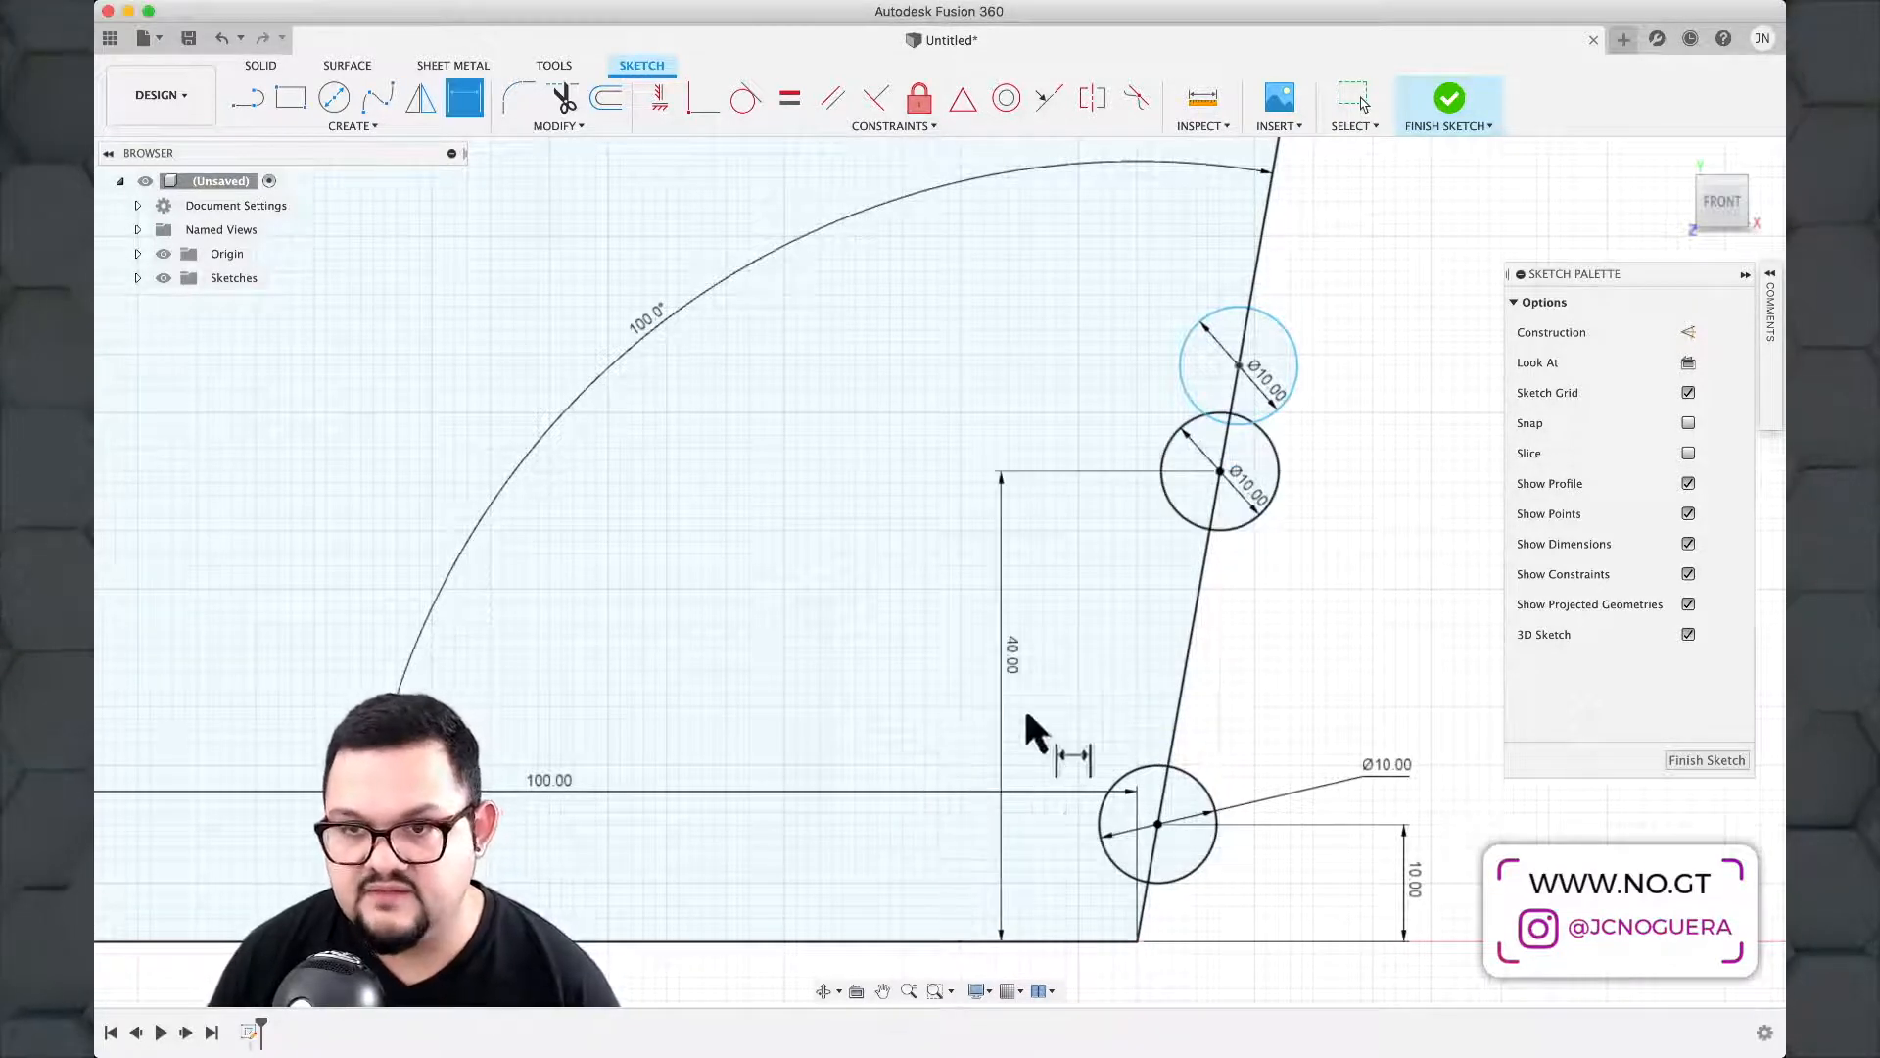
Add a vertical dimension of 80 mm from the base line to the uppermost circle's center.
scroll(1027, 700, "down", 4)
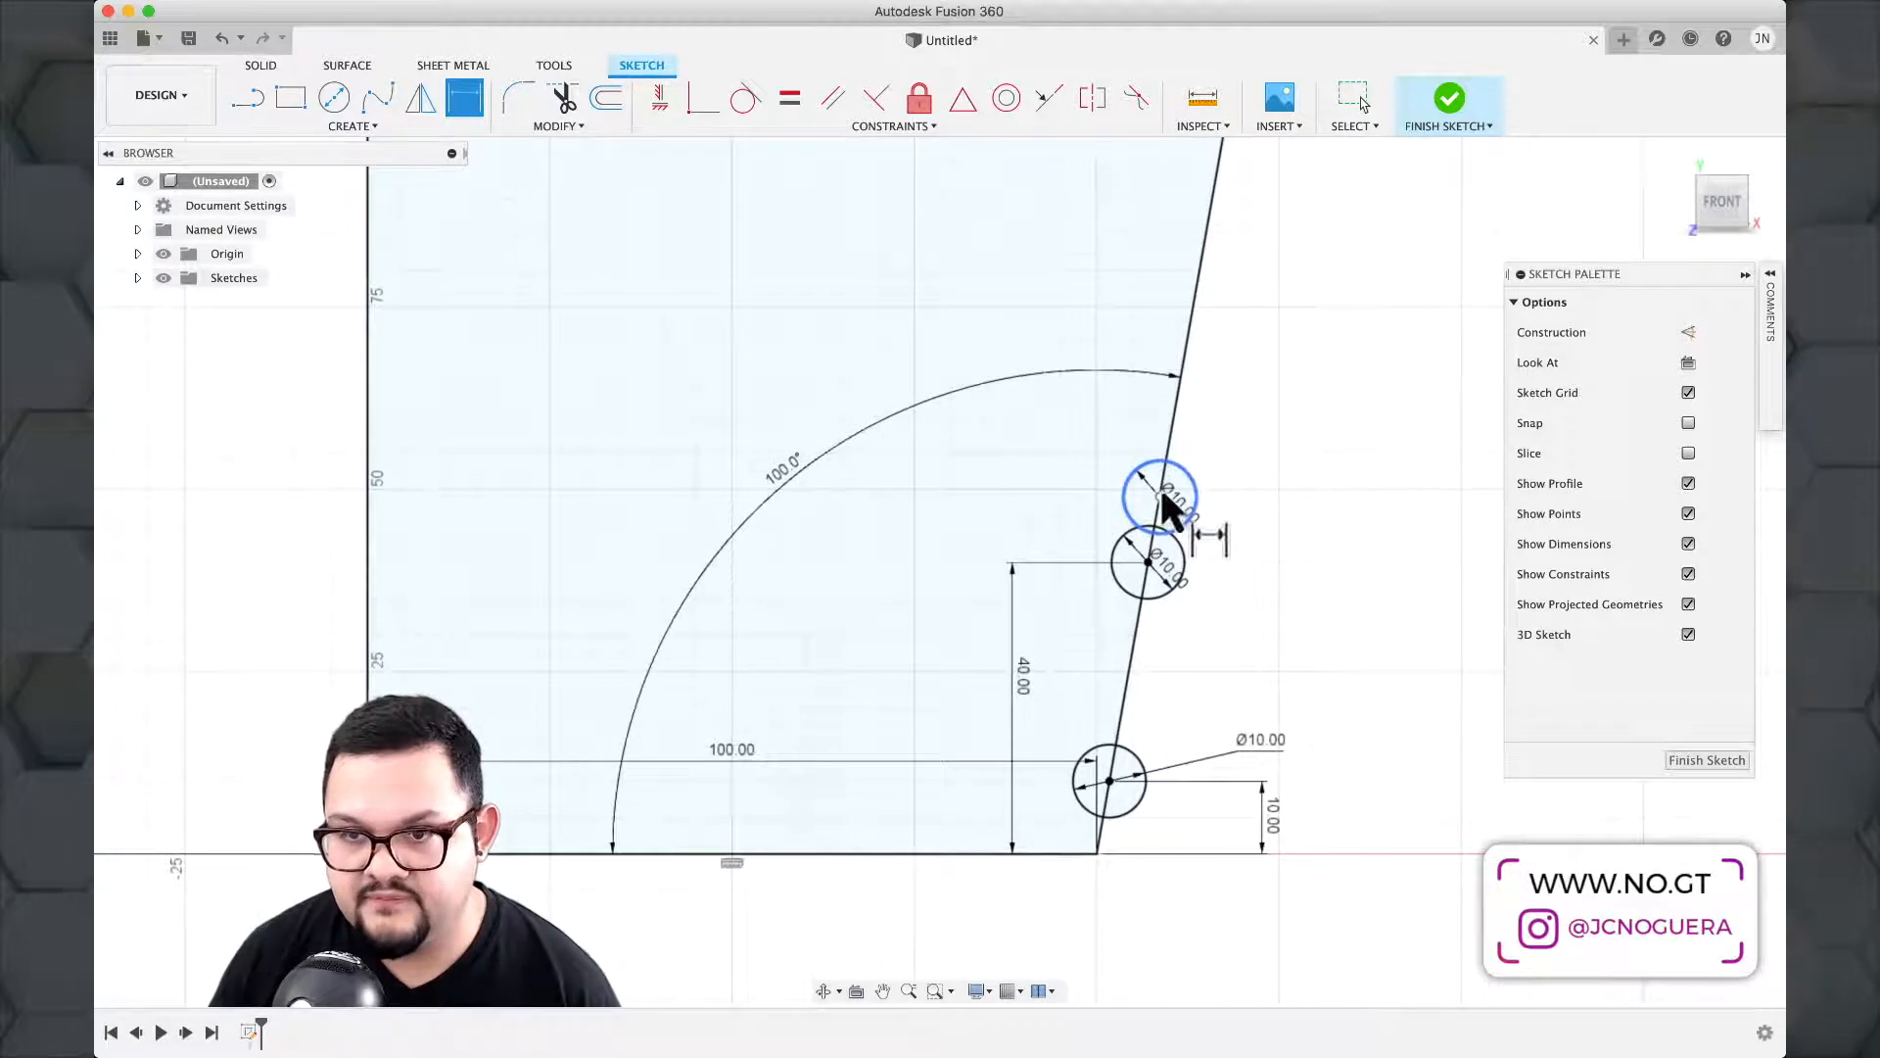
left_click(1161, 496)
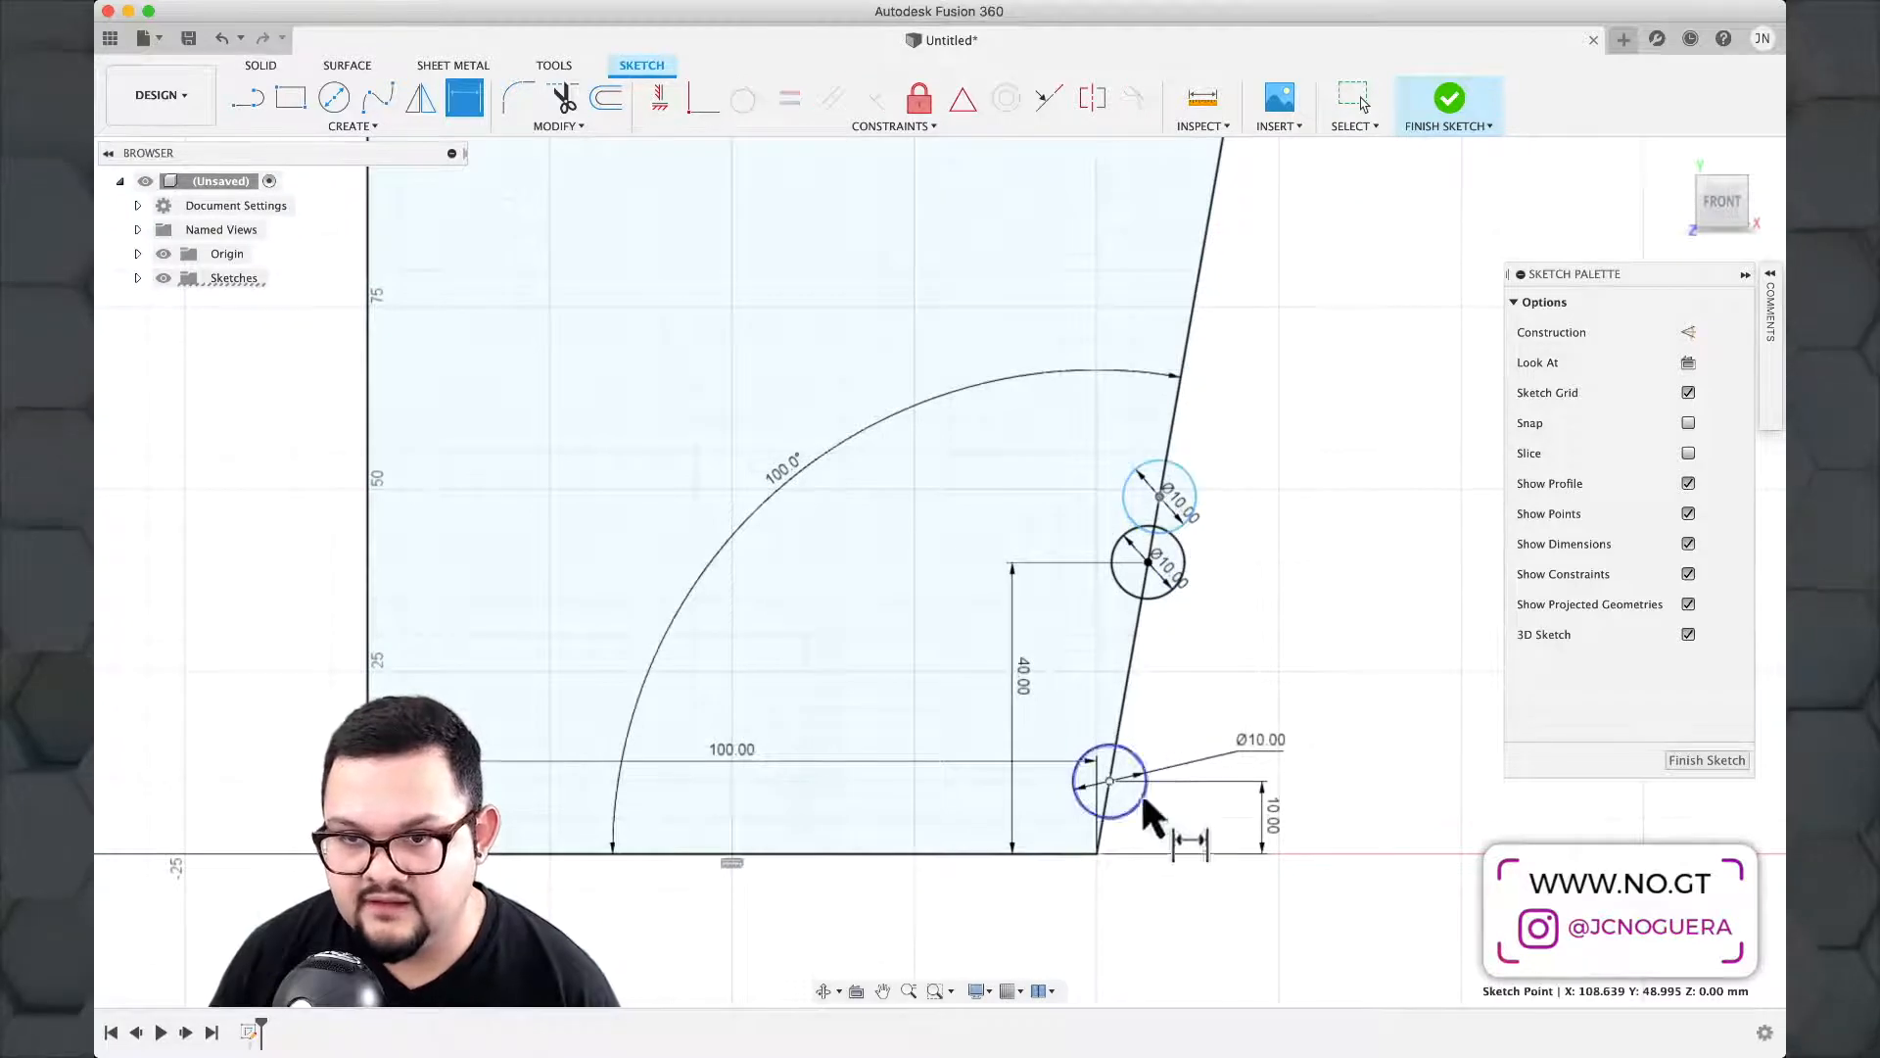
left_click(1070, 854)
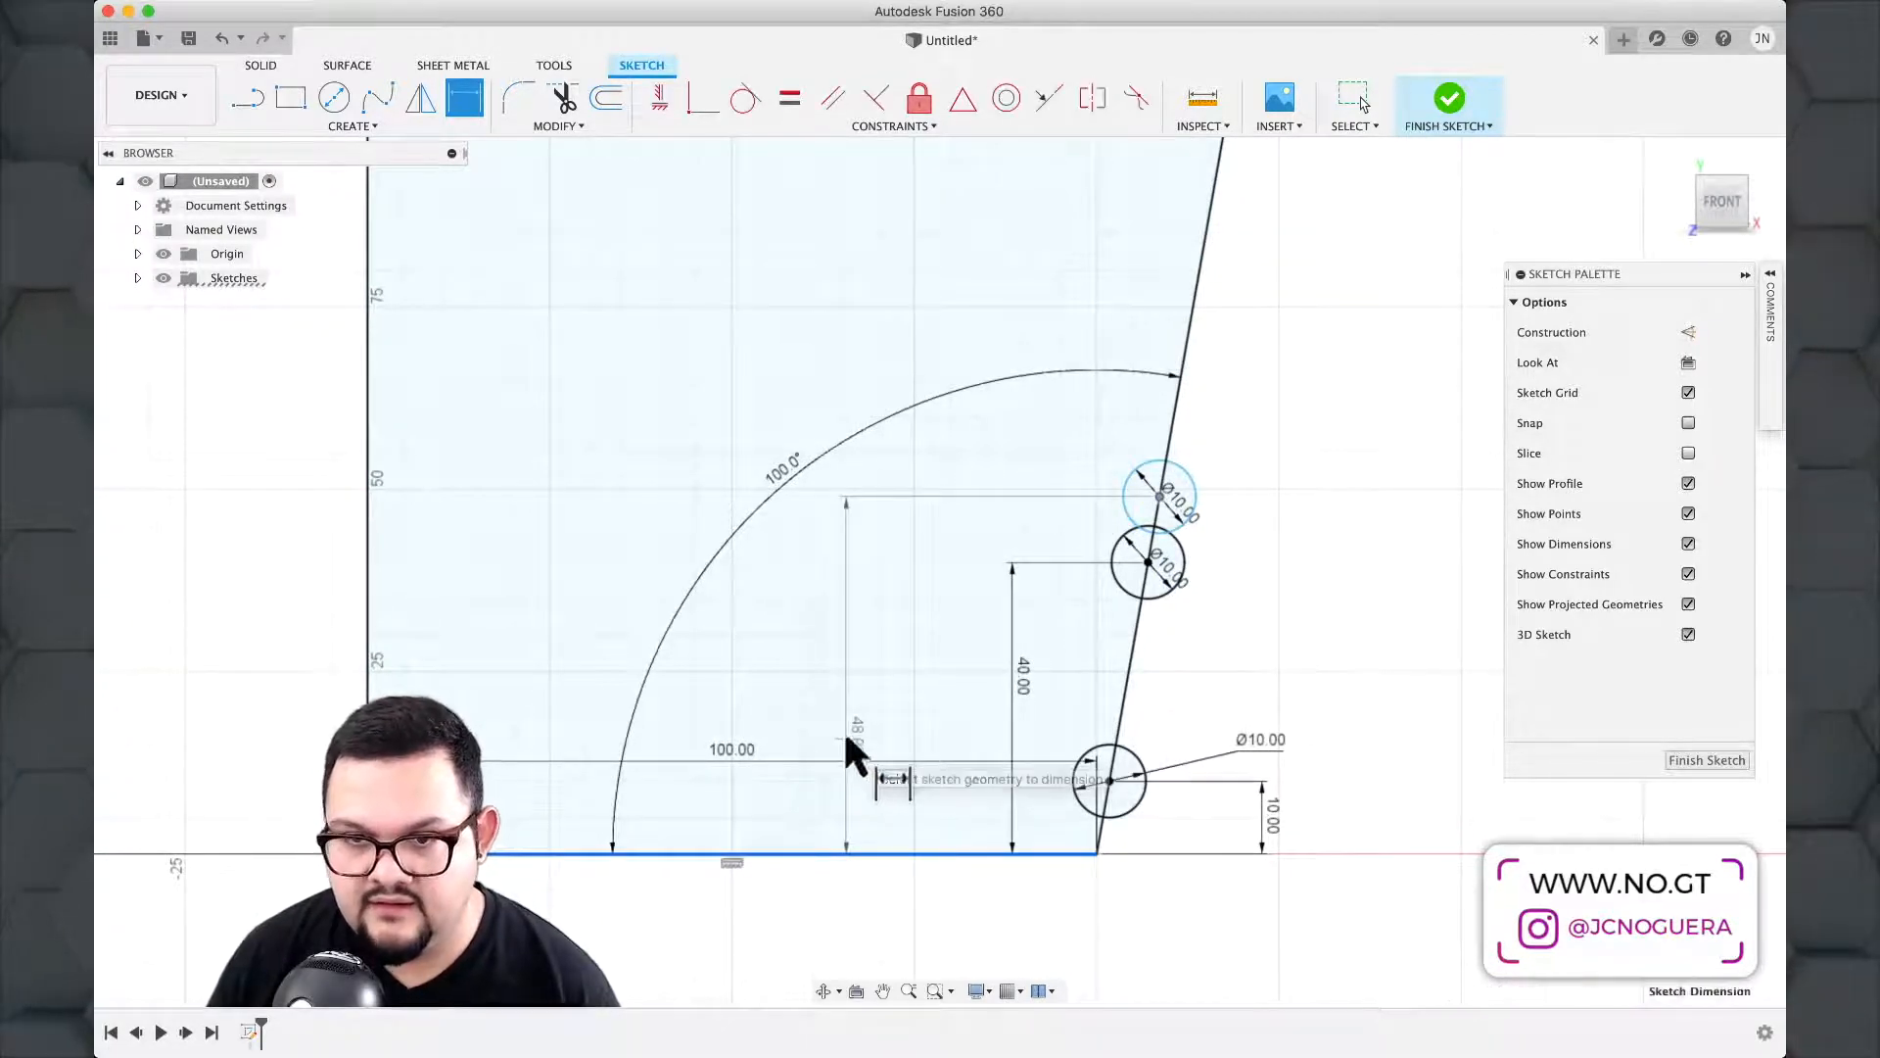
left_click(846, 740)
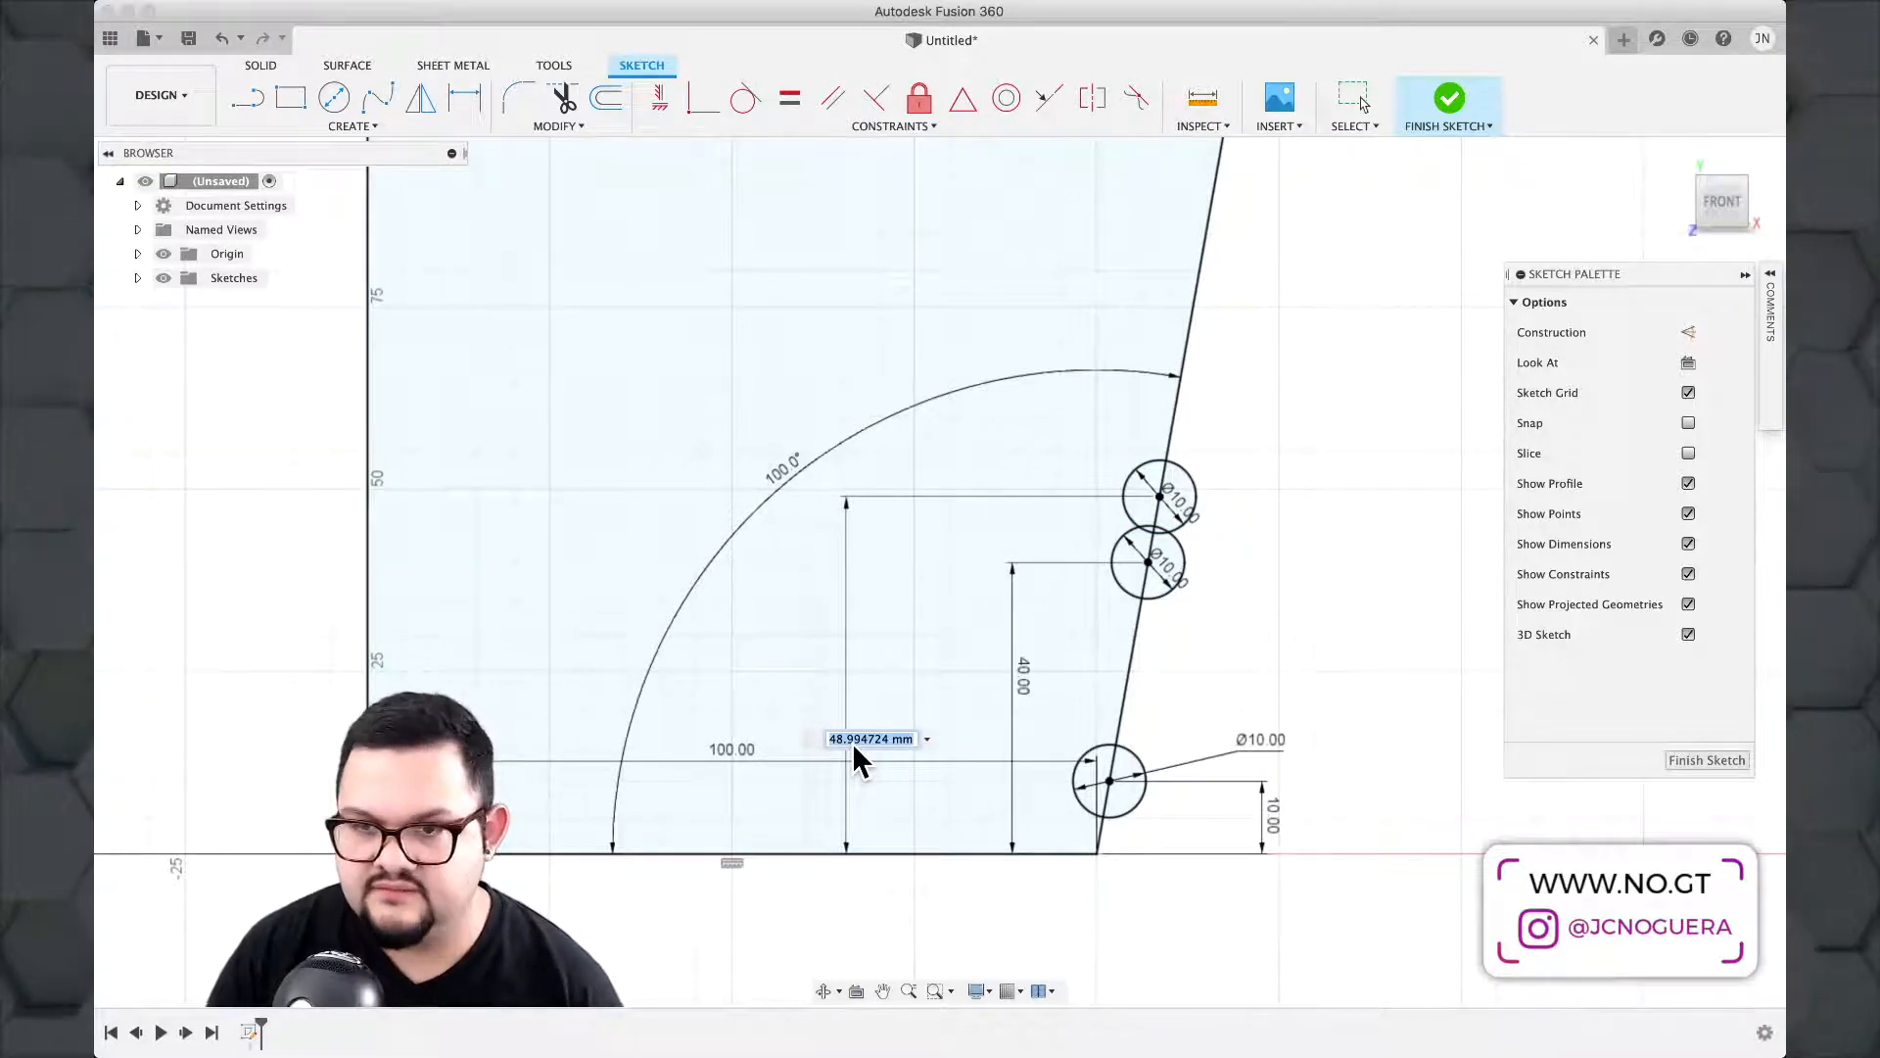
key("Return")
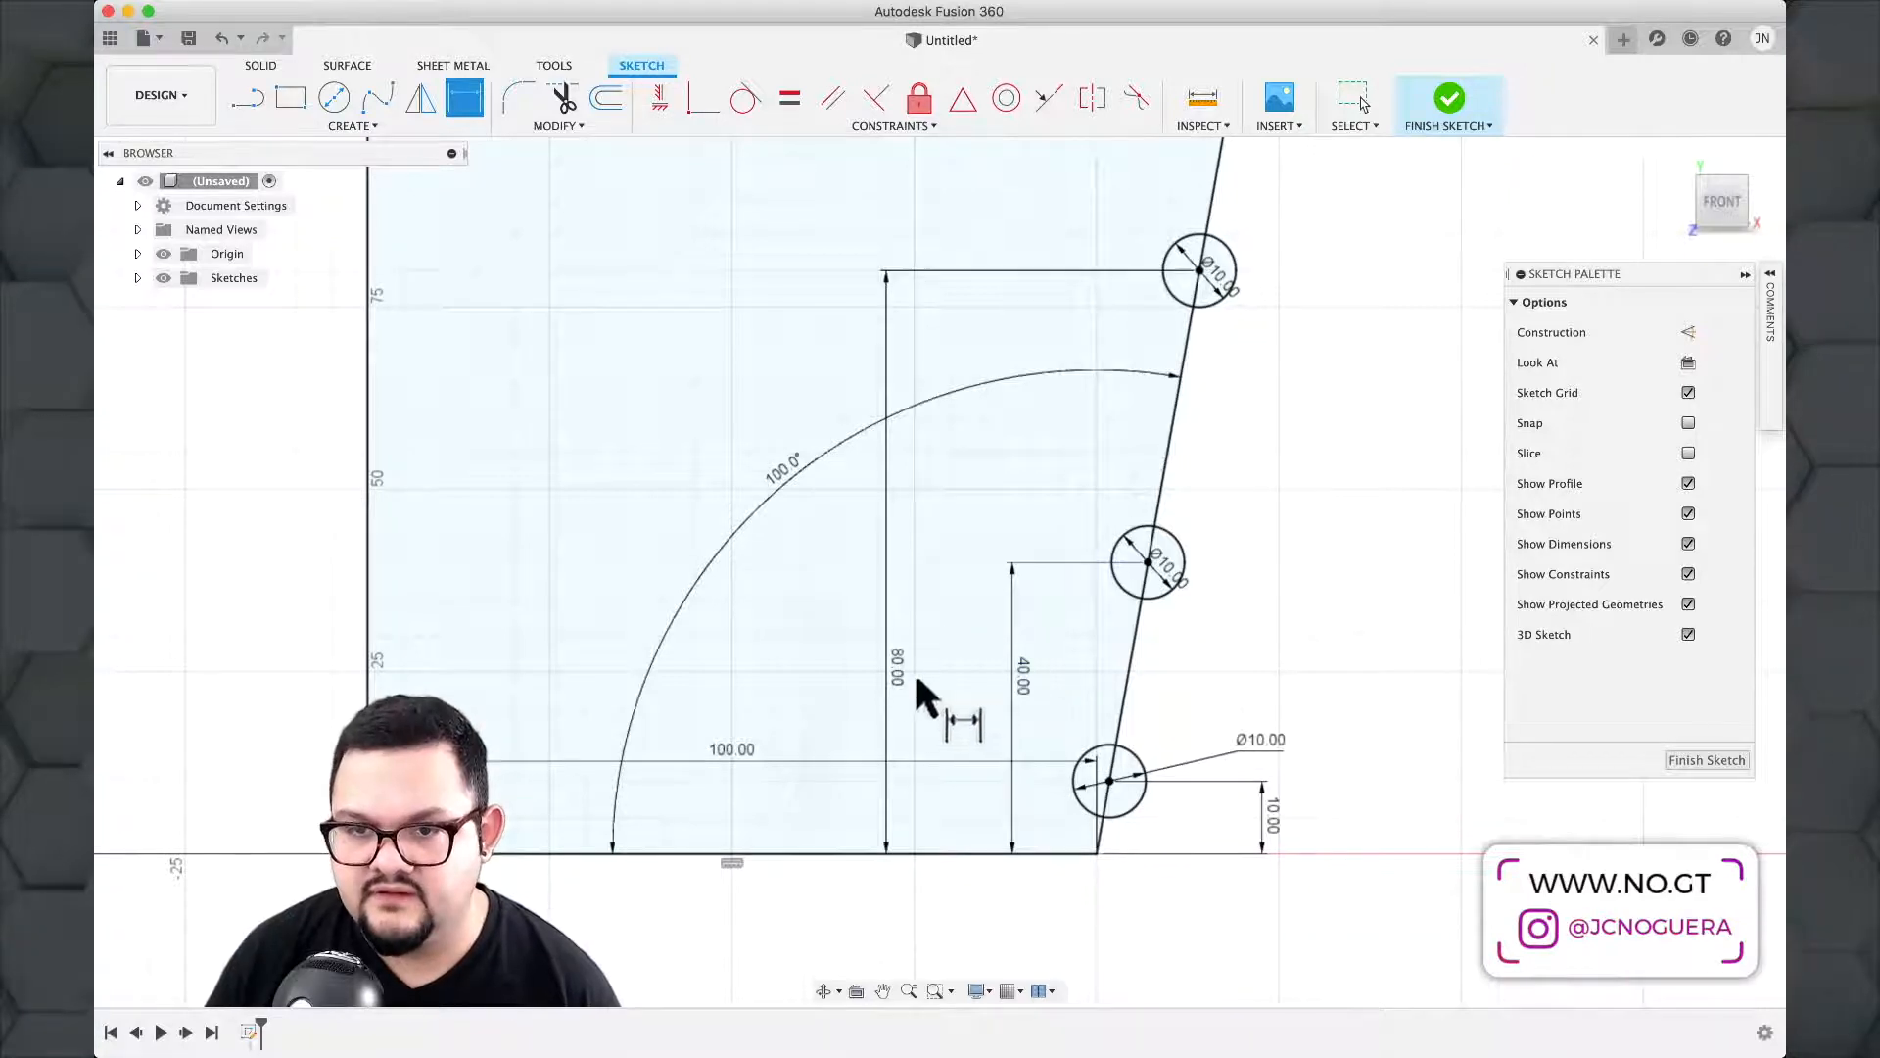
Set the uppermost circle's height above the base to 70 mm and leave the dimension command.
double_click(901, 675)
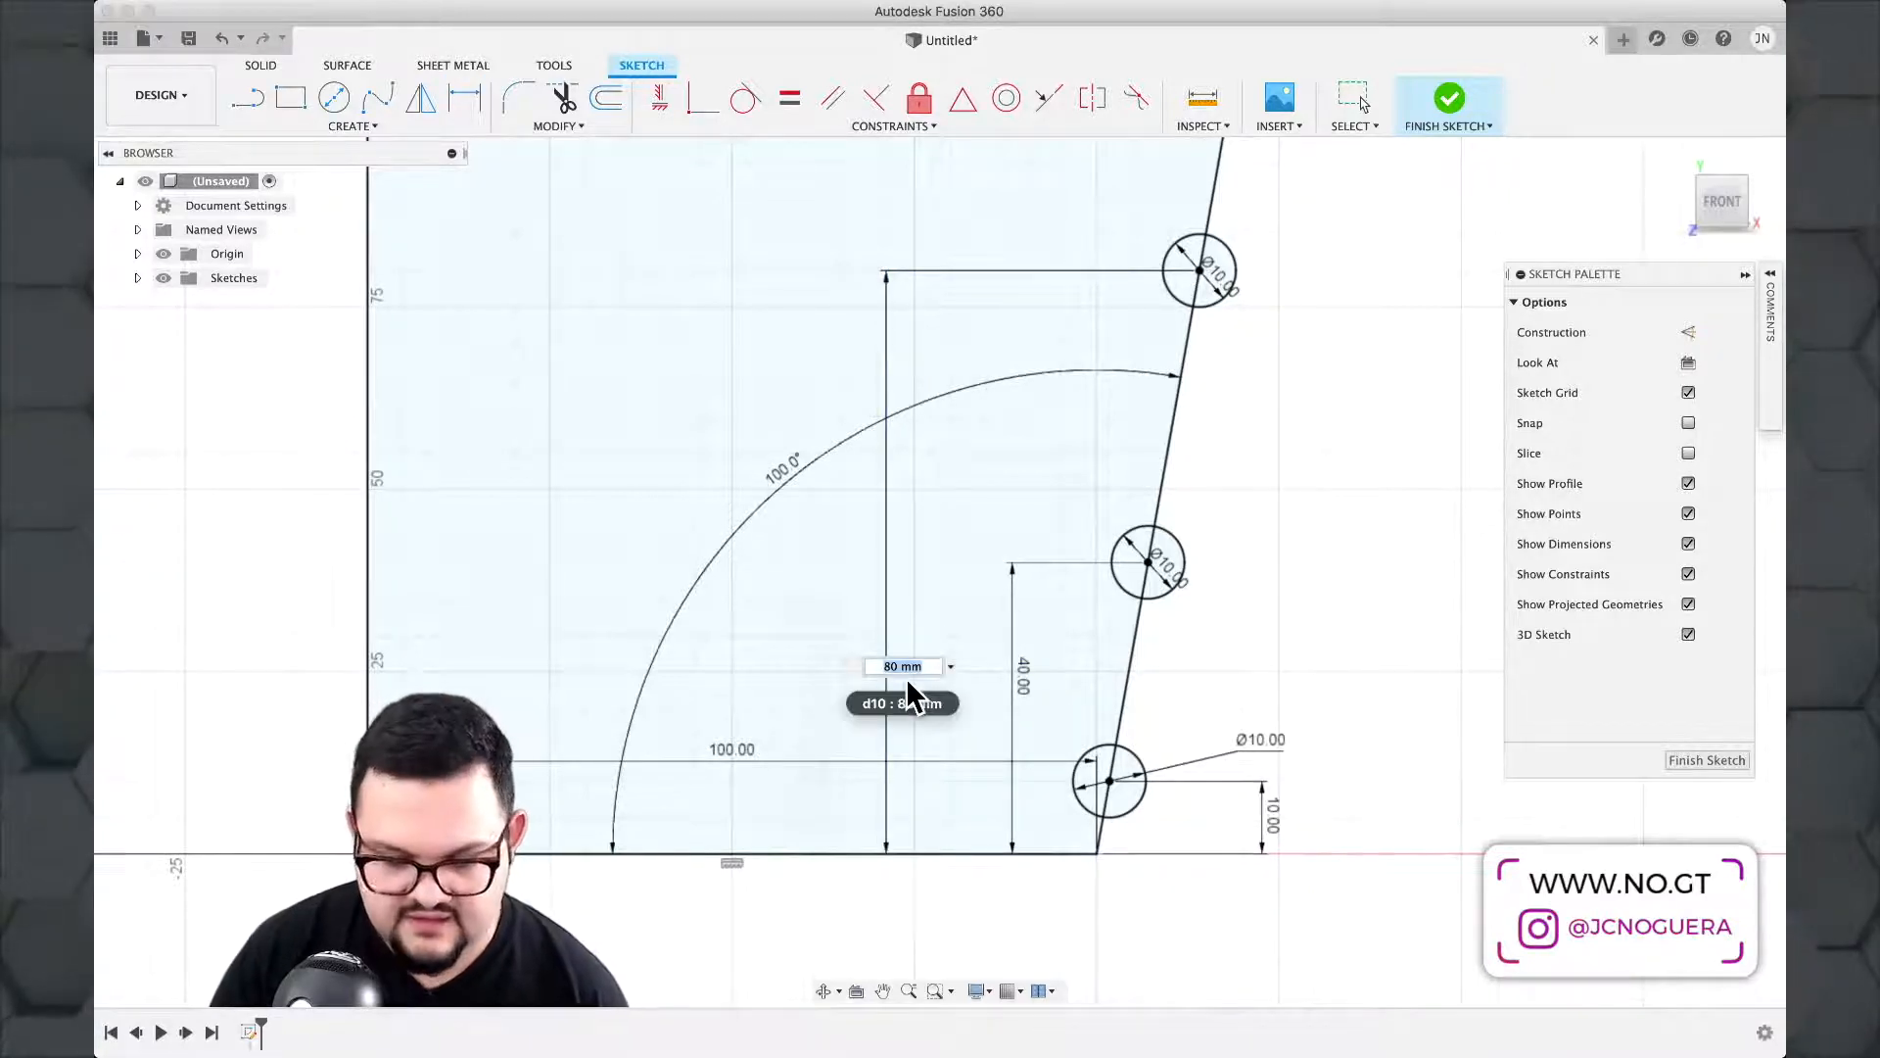
type("70")
key("Return")
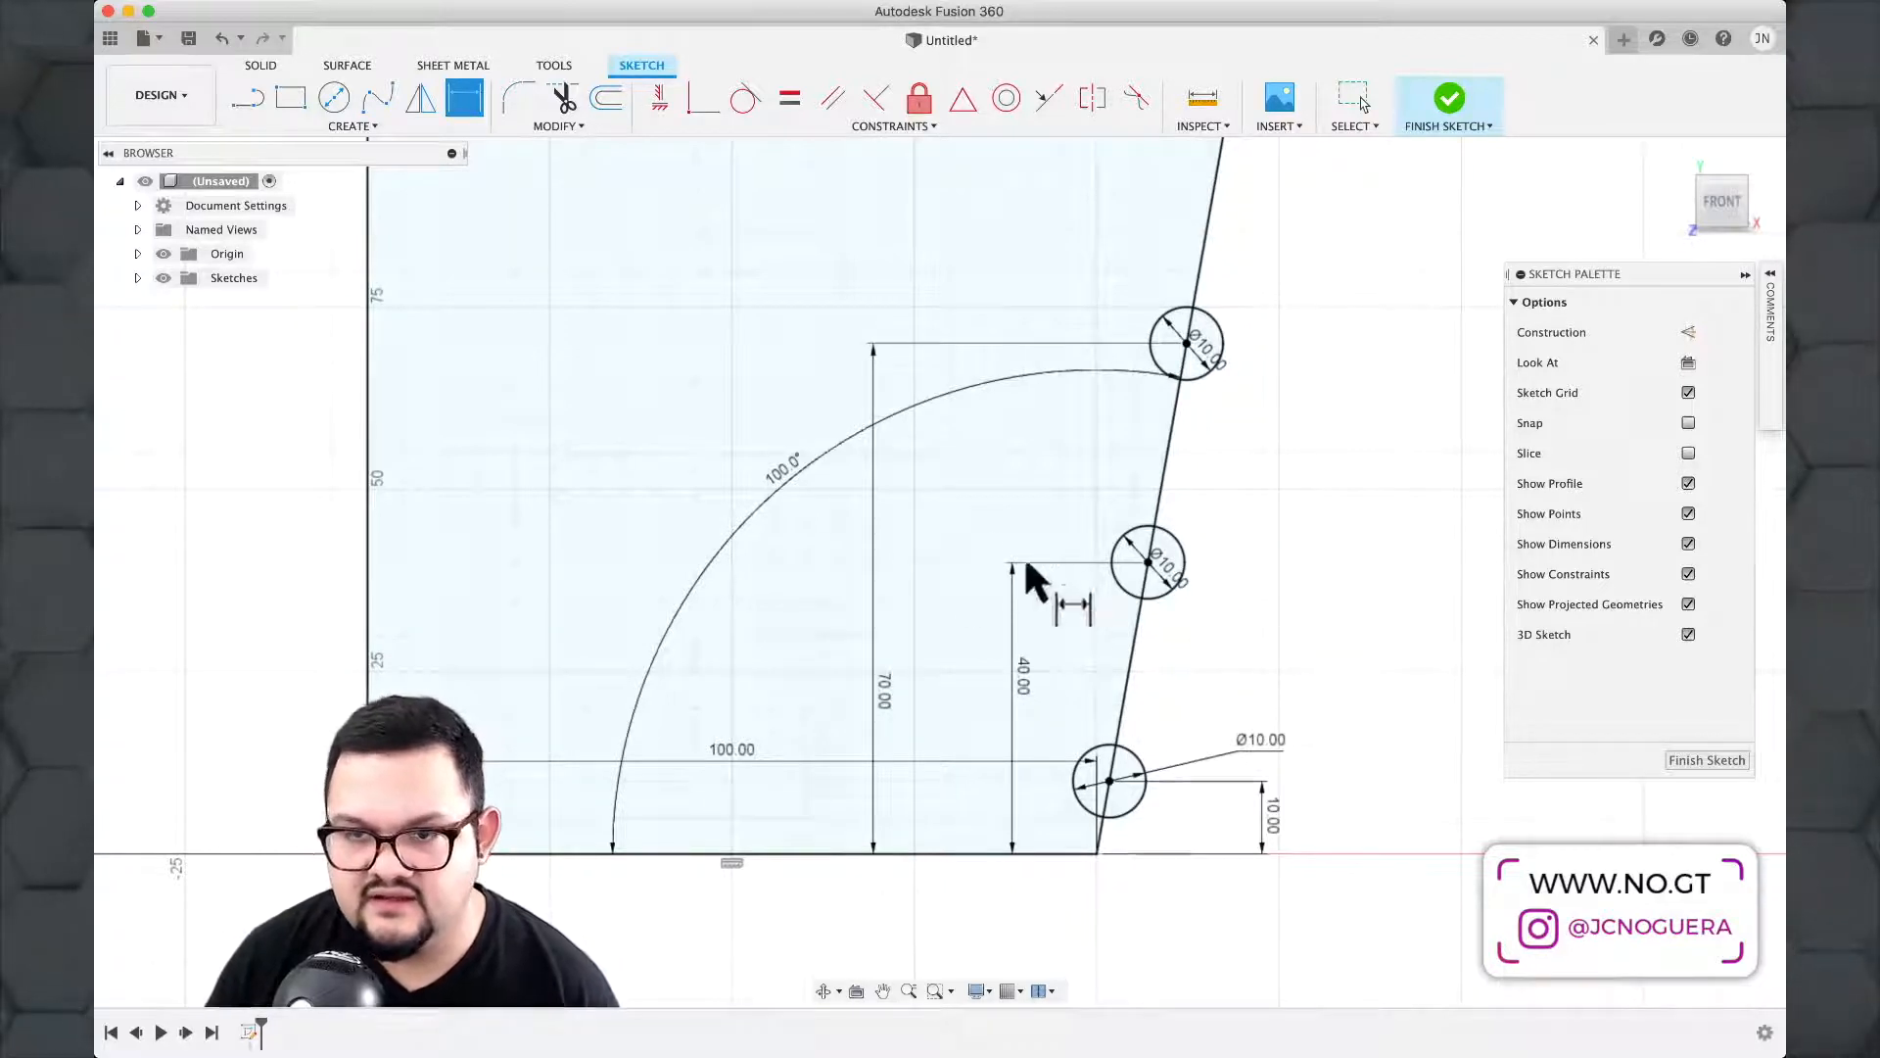
key("Escape")
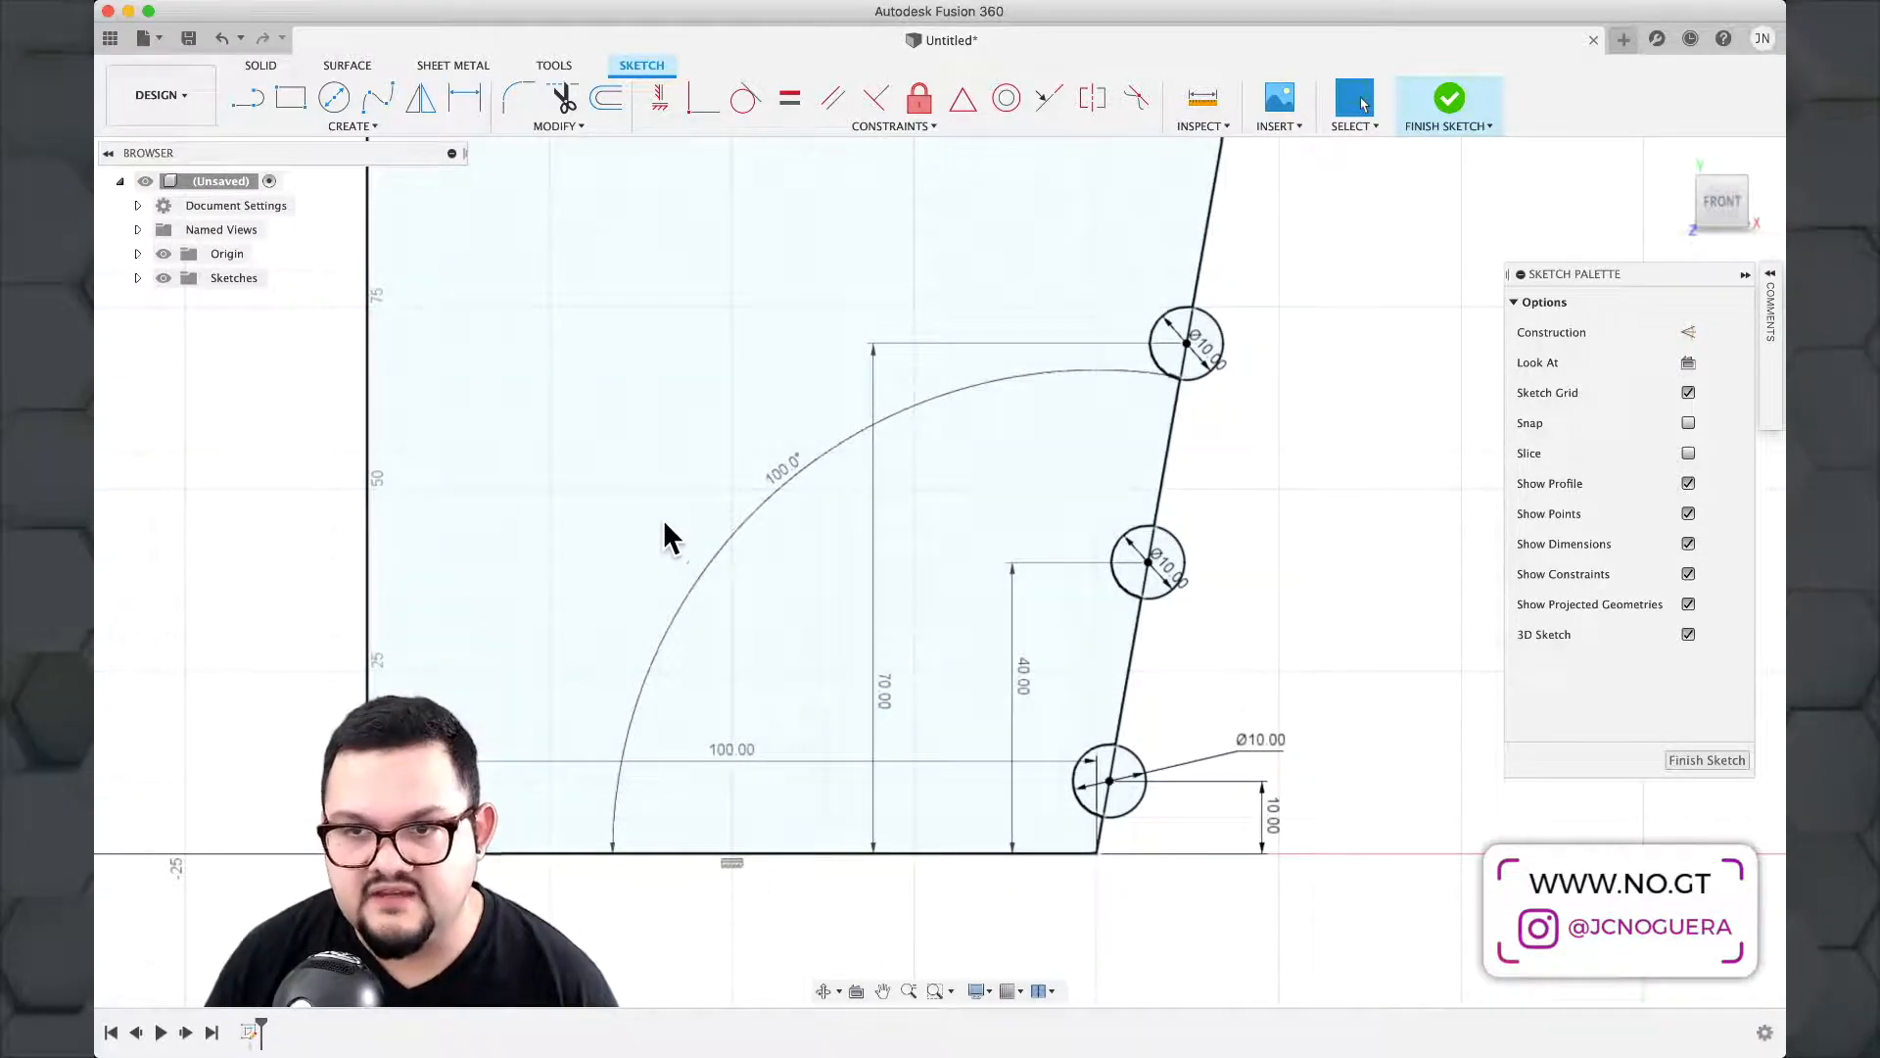
Select the tapered profile to check the region it encloses beside the three circles, and clear the selection.
left_click(654, 482)
scroll(654, 483, "down", 5)
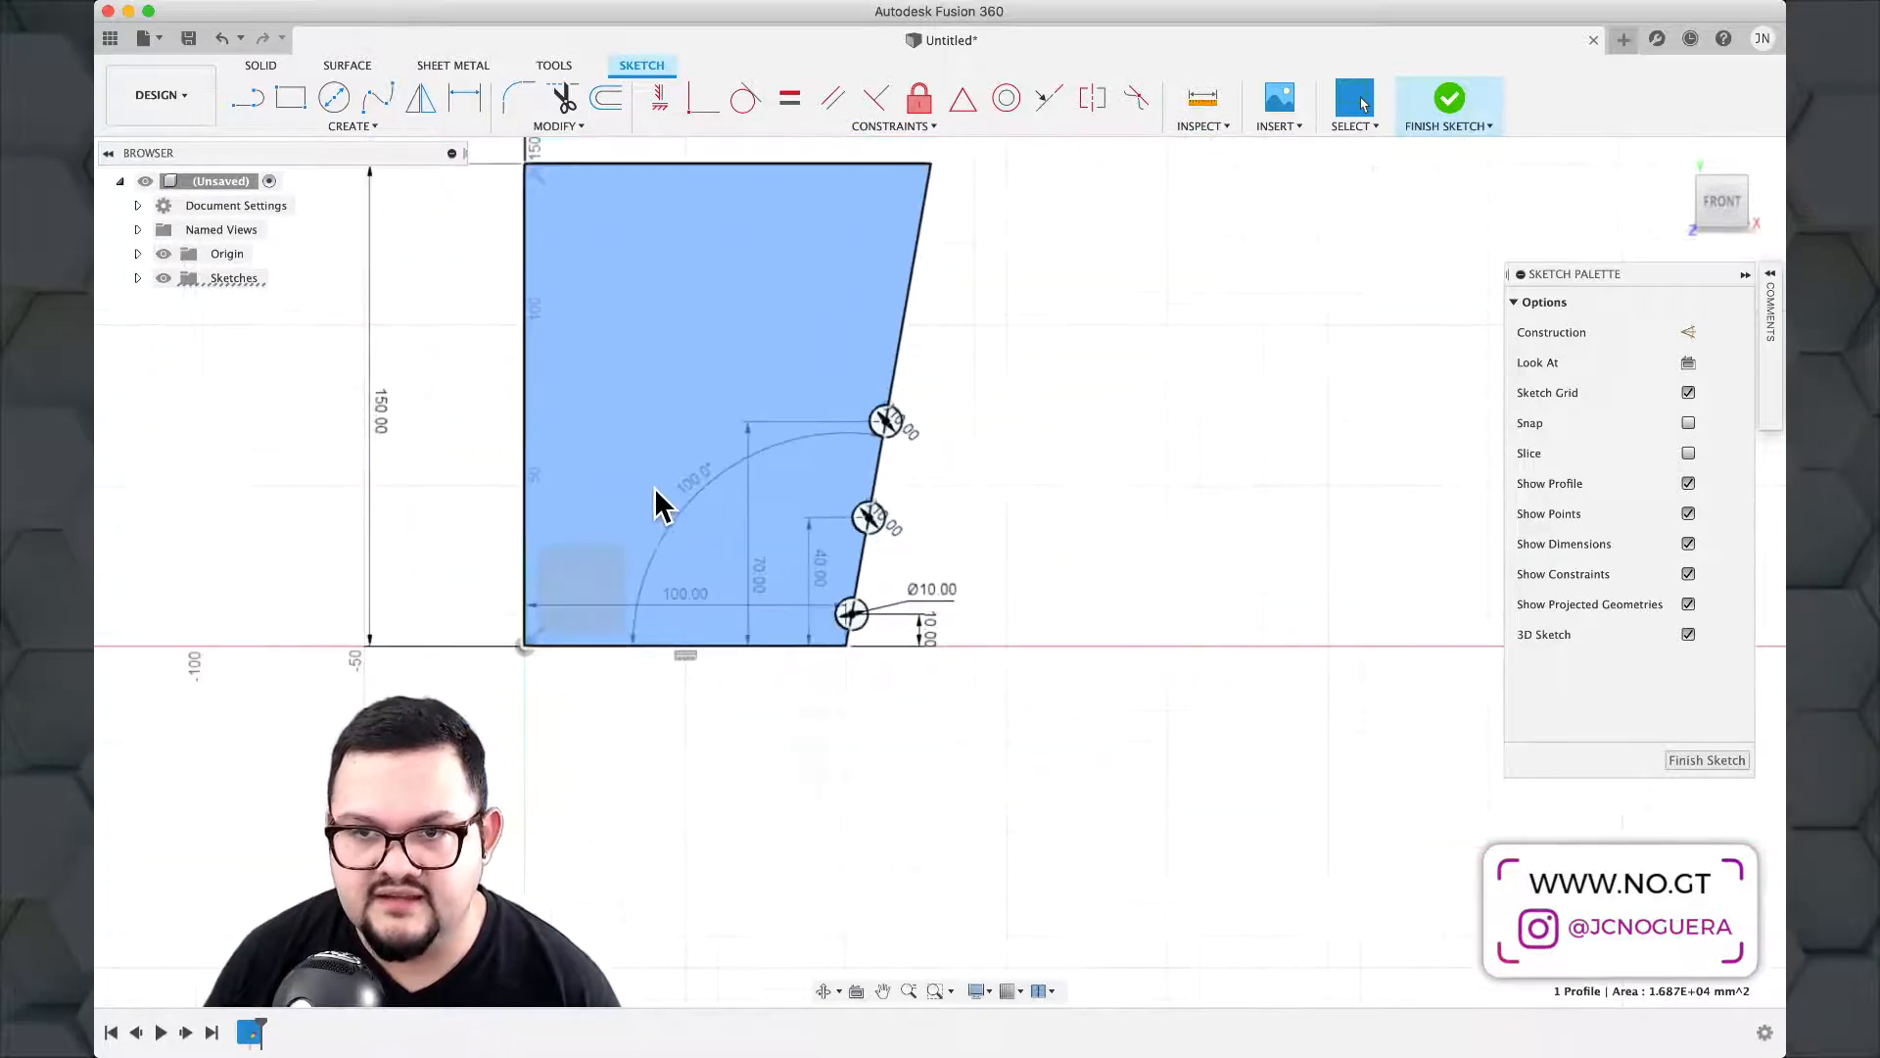
middle_click_drag(673, 513, 793, 585)
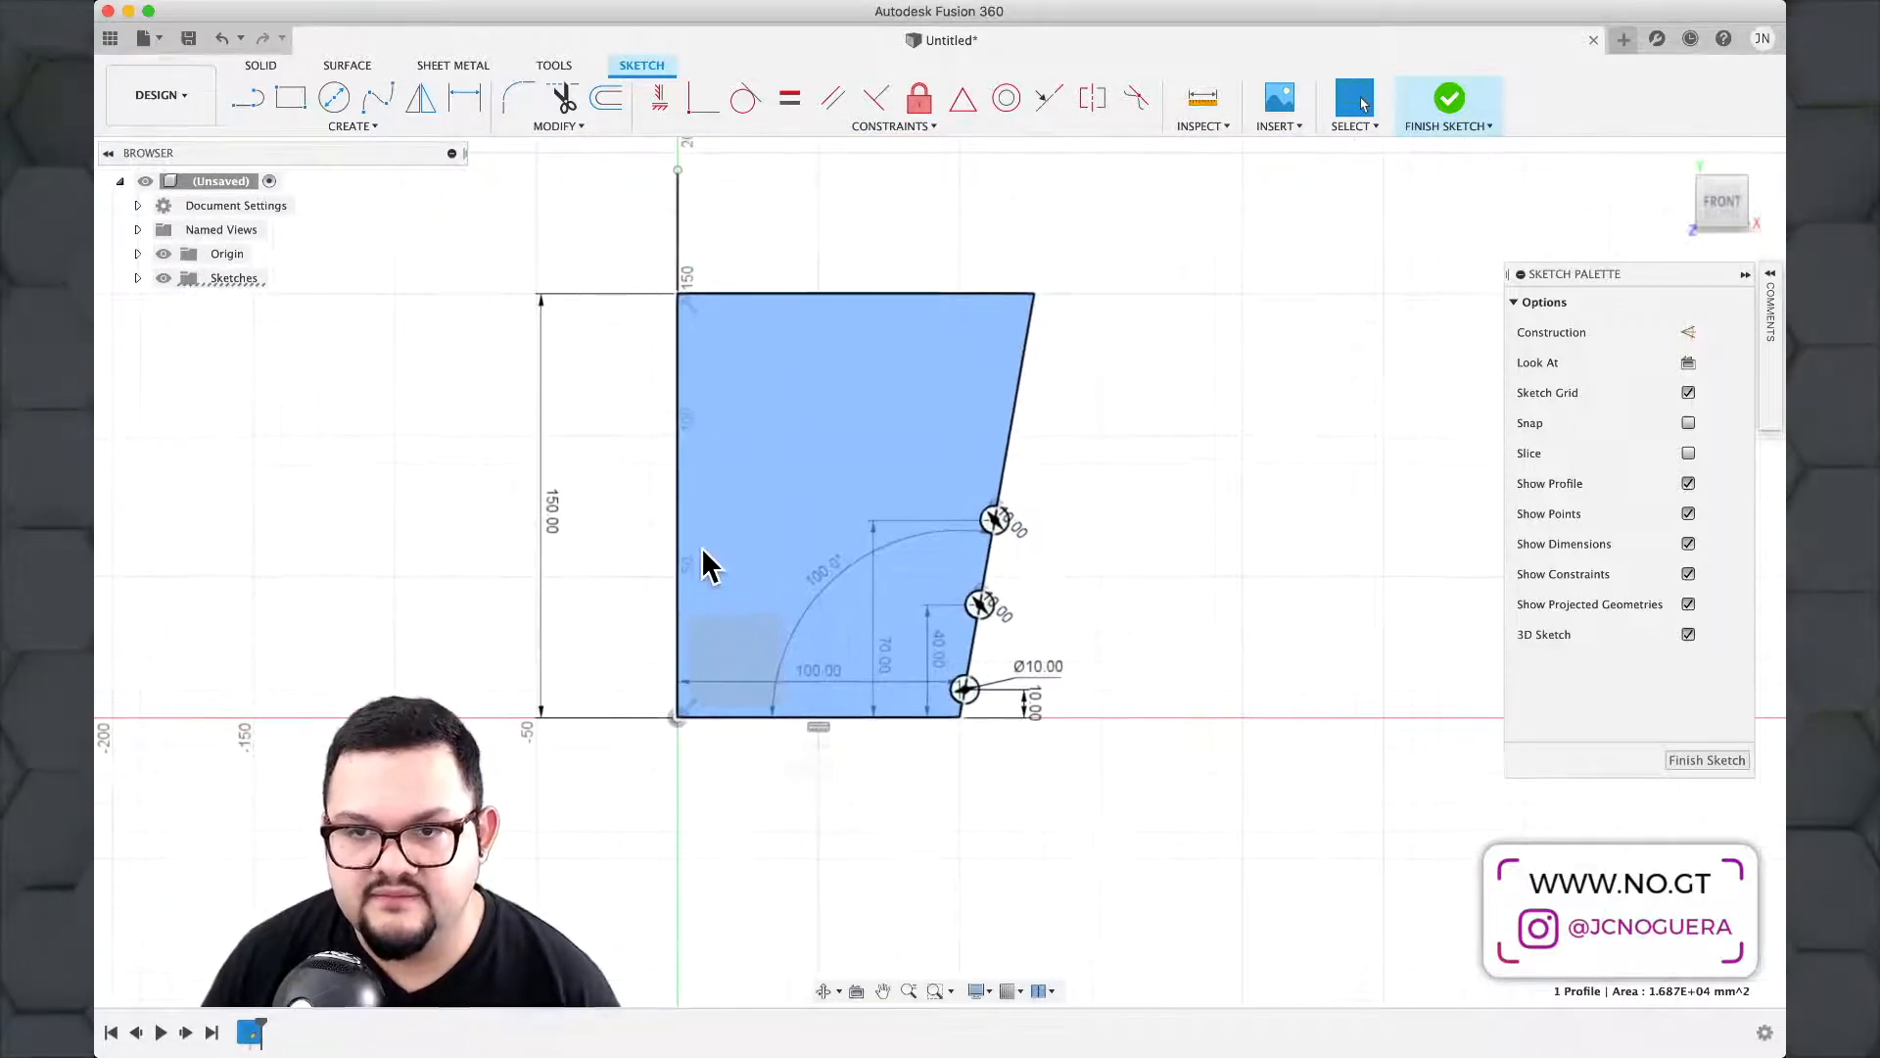
scroll(701, 546, "up", 3)
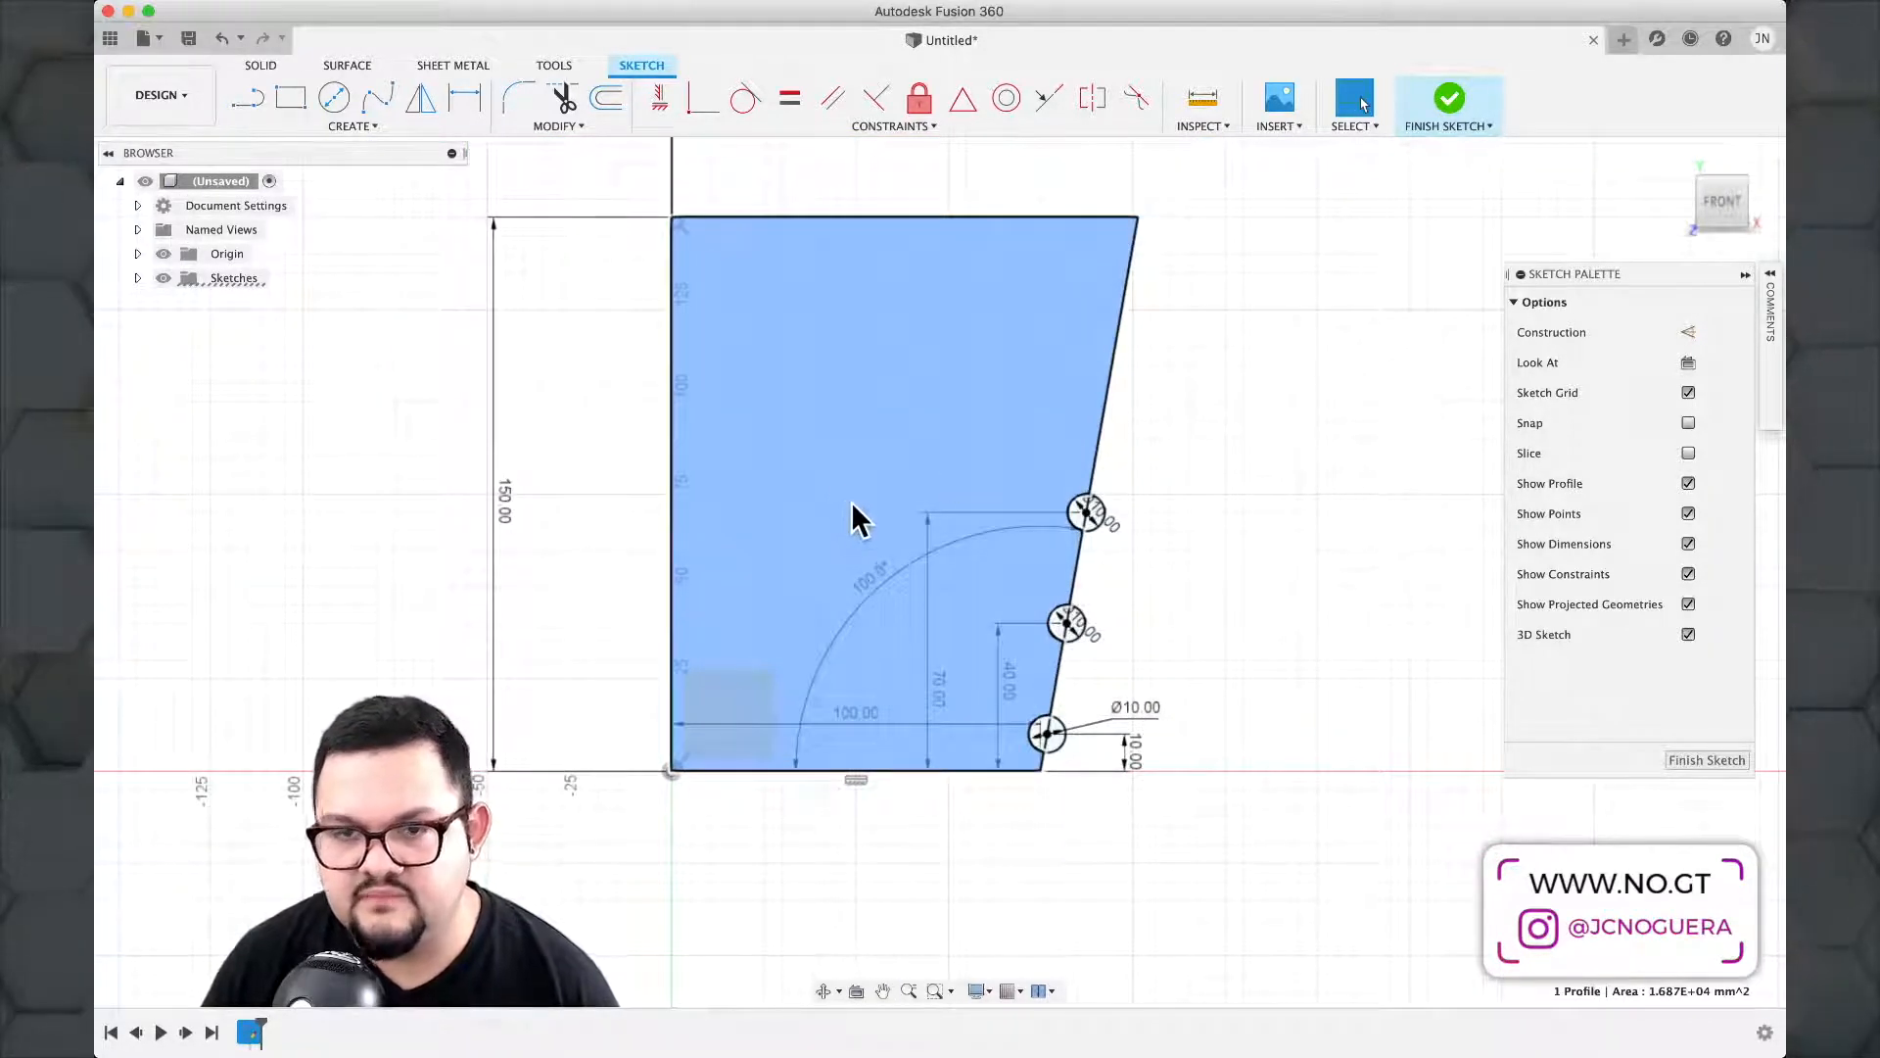
left_click(1318, 438)
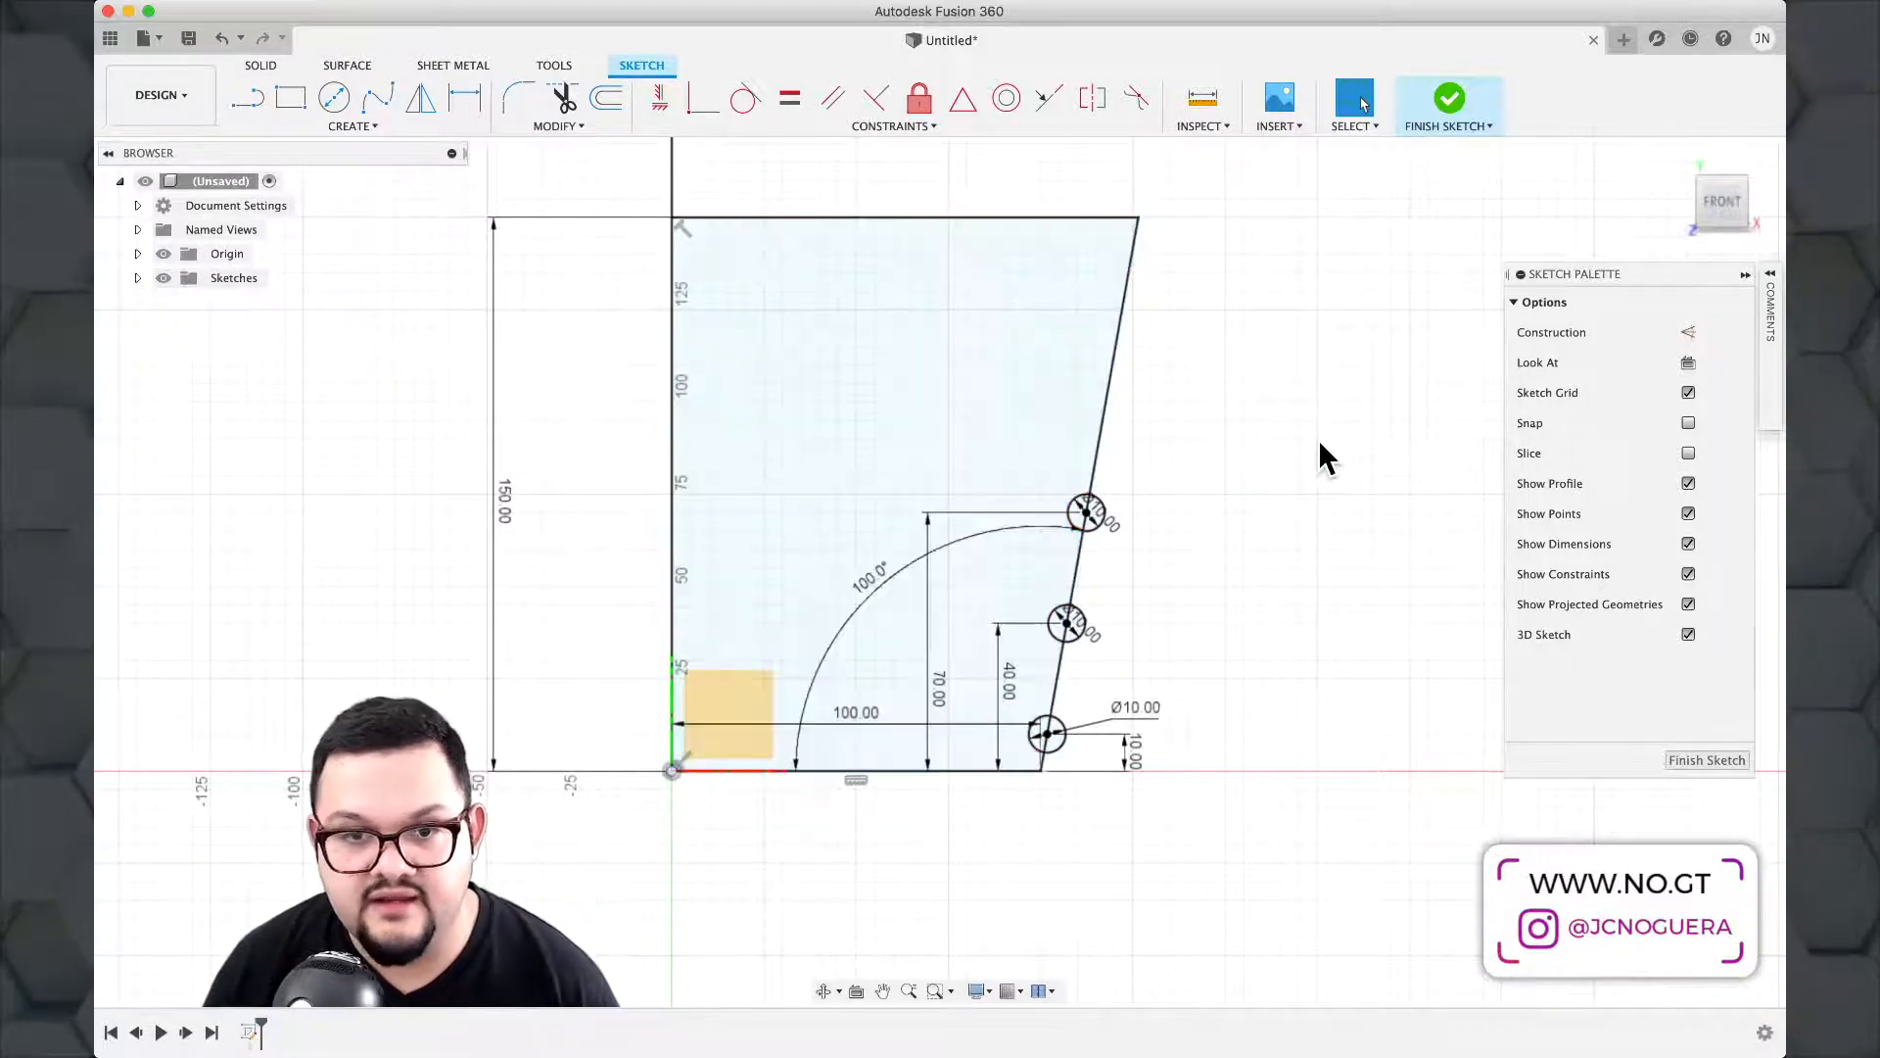
mouse_move(1246, 443)
middle_mouse_down("shift")
mouse_move(1361, 504)
mouse_move(1347, 480)
mouse_move(1255, 490)
mouse_move(1289, 504)
mouse_move(1339, 458)
mouse_move(1090, 460)
middle_mouse_up("shift")
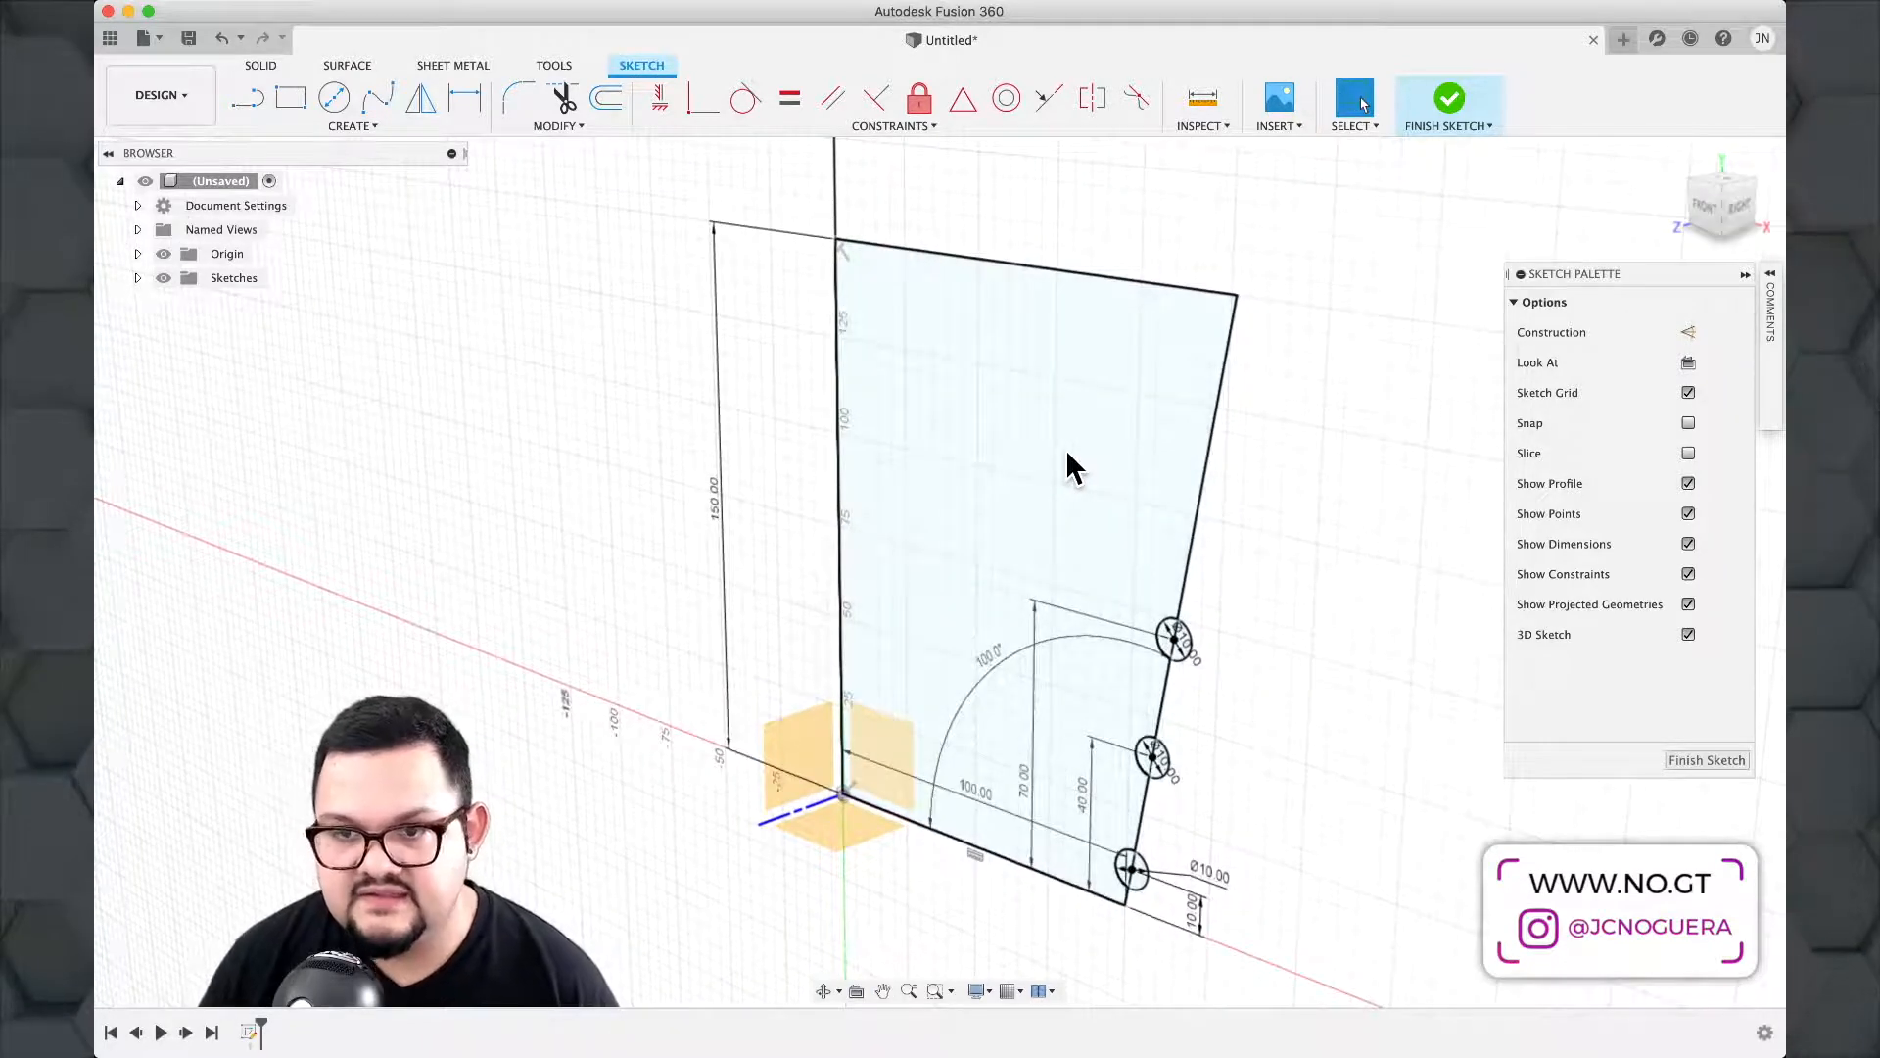
left_click(1066, 449)
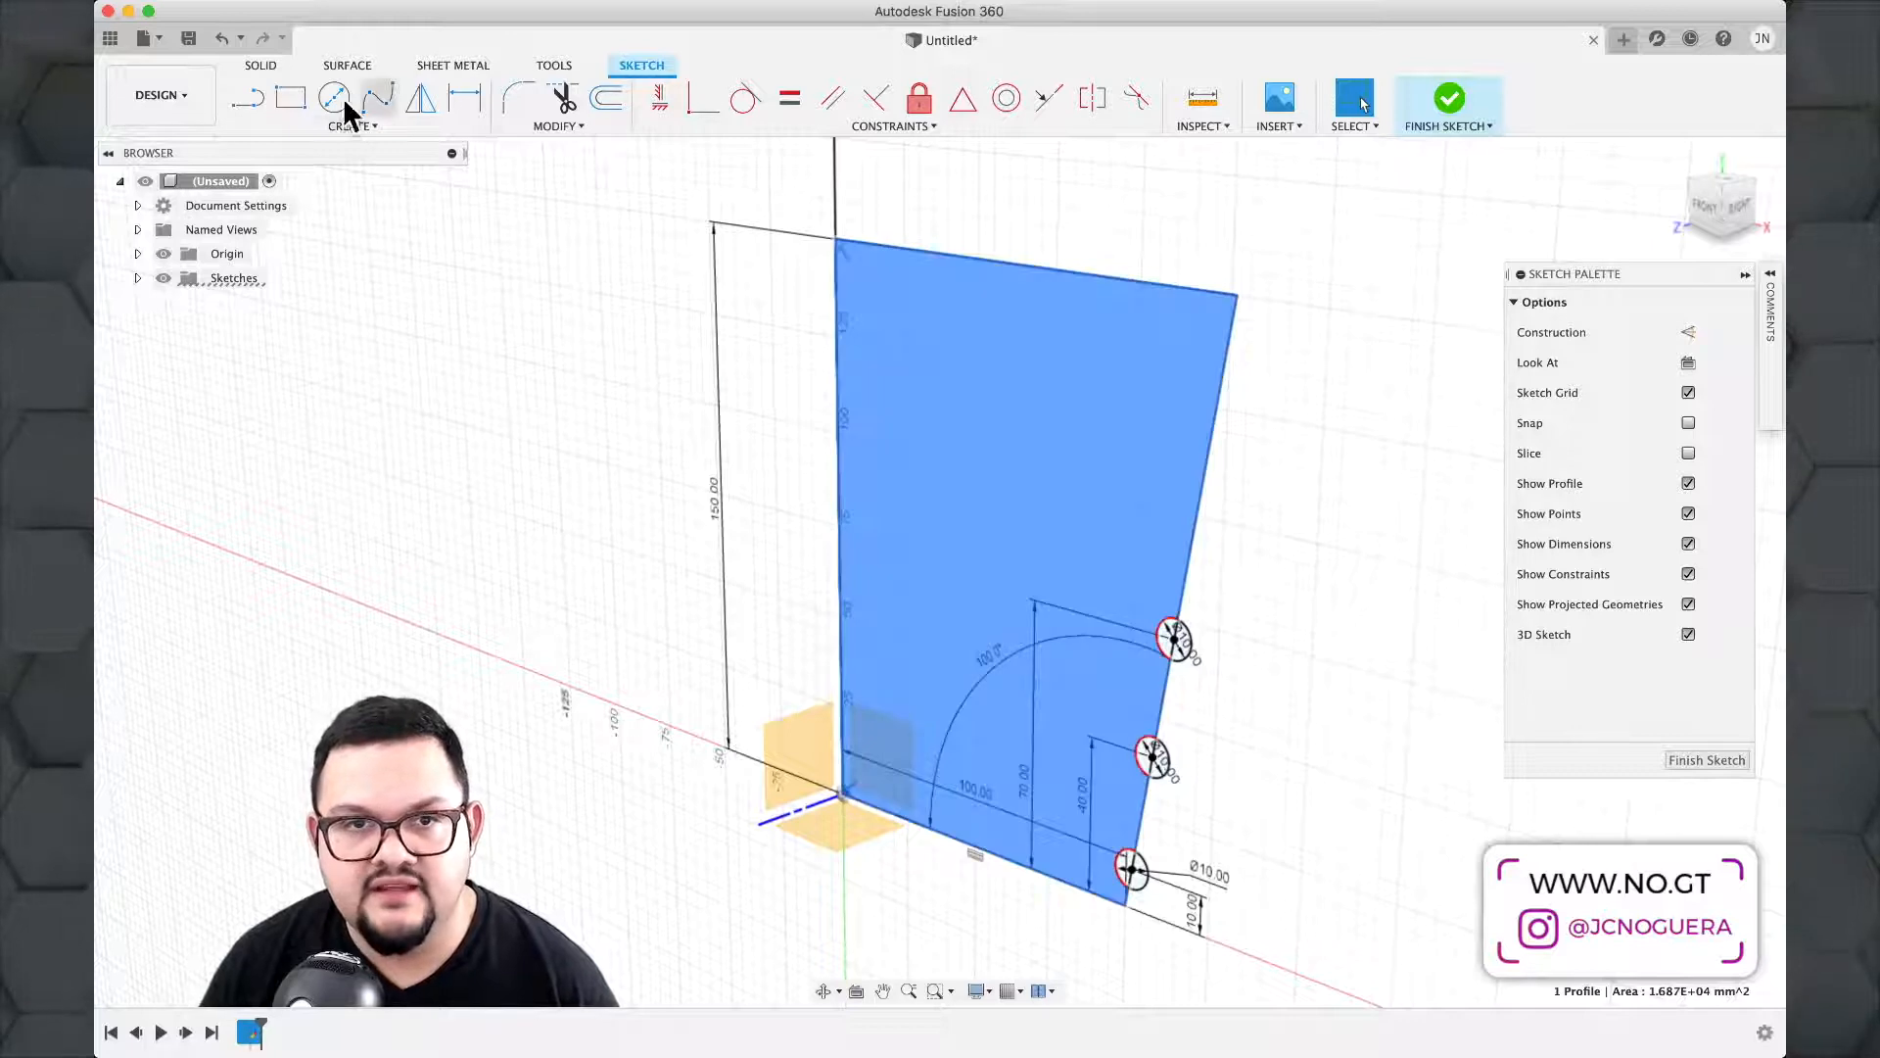
left_click(258, 66)
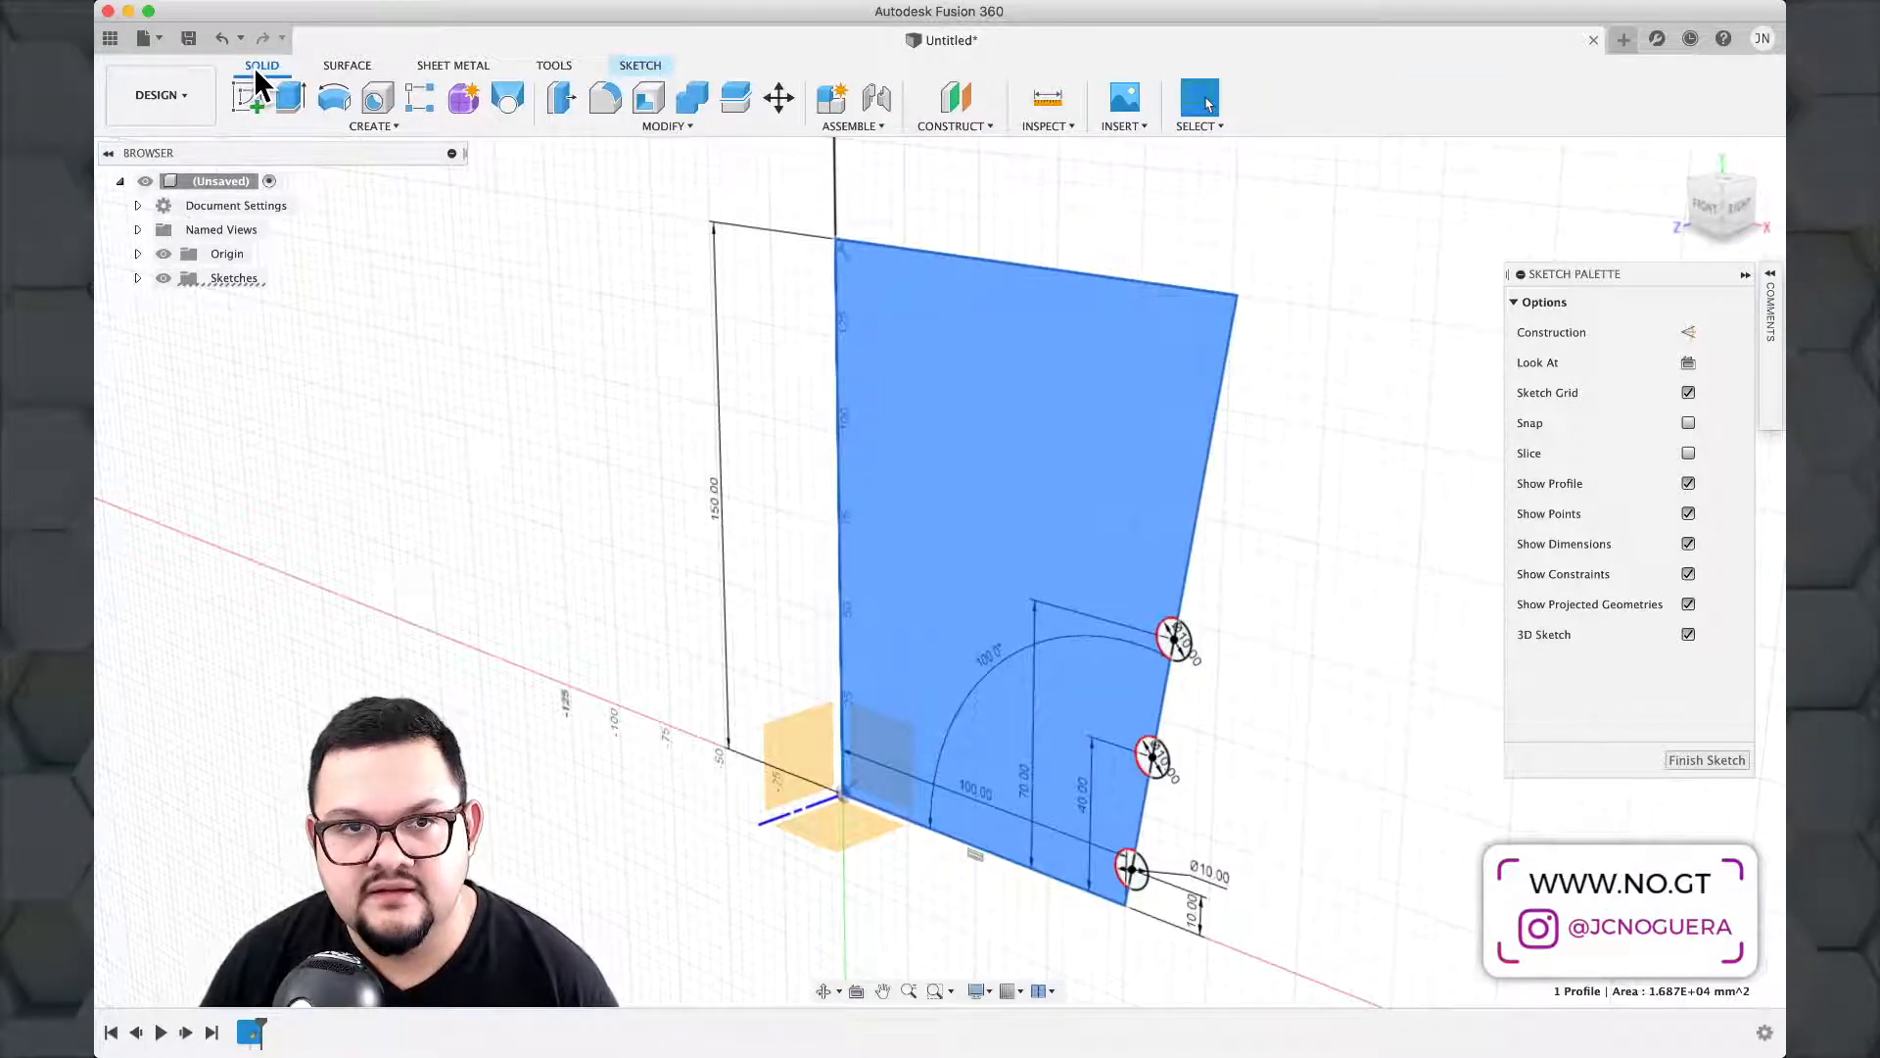
left_click(348, 121)
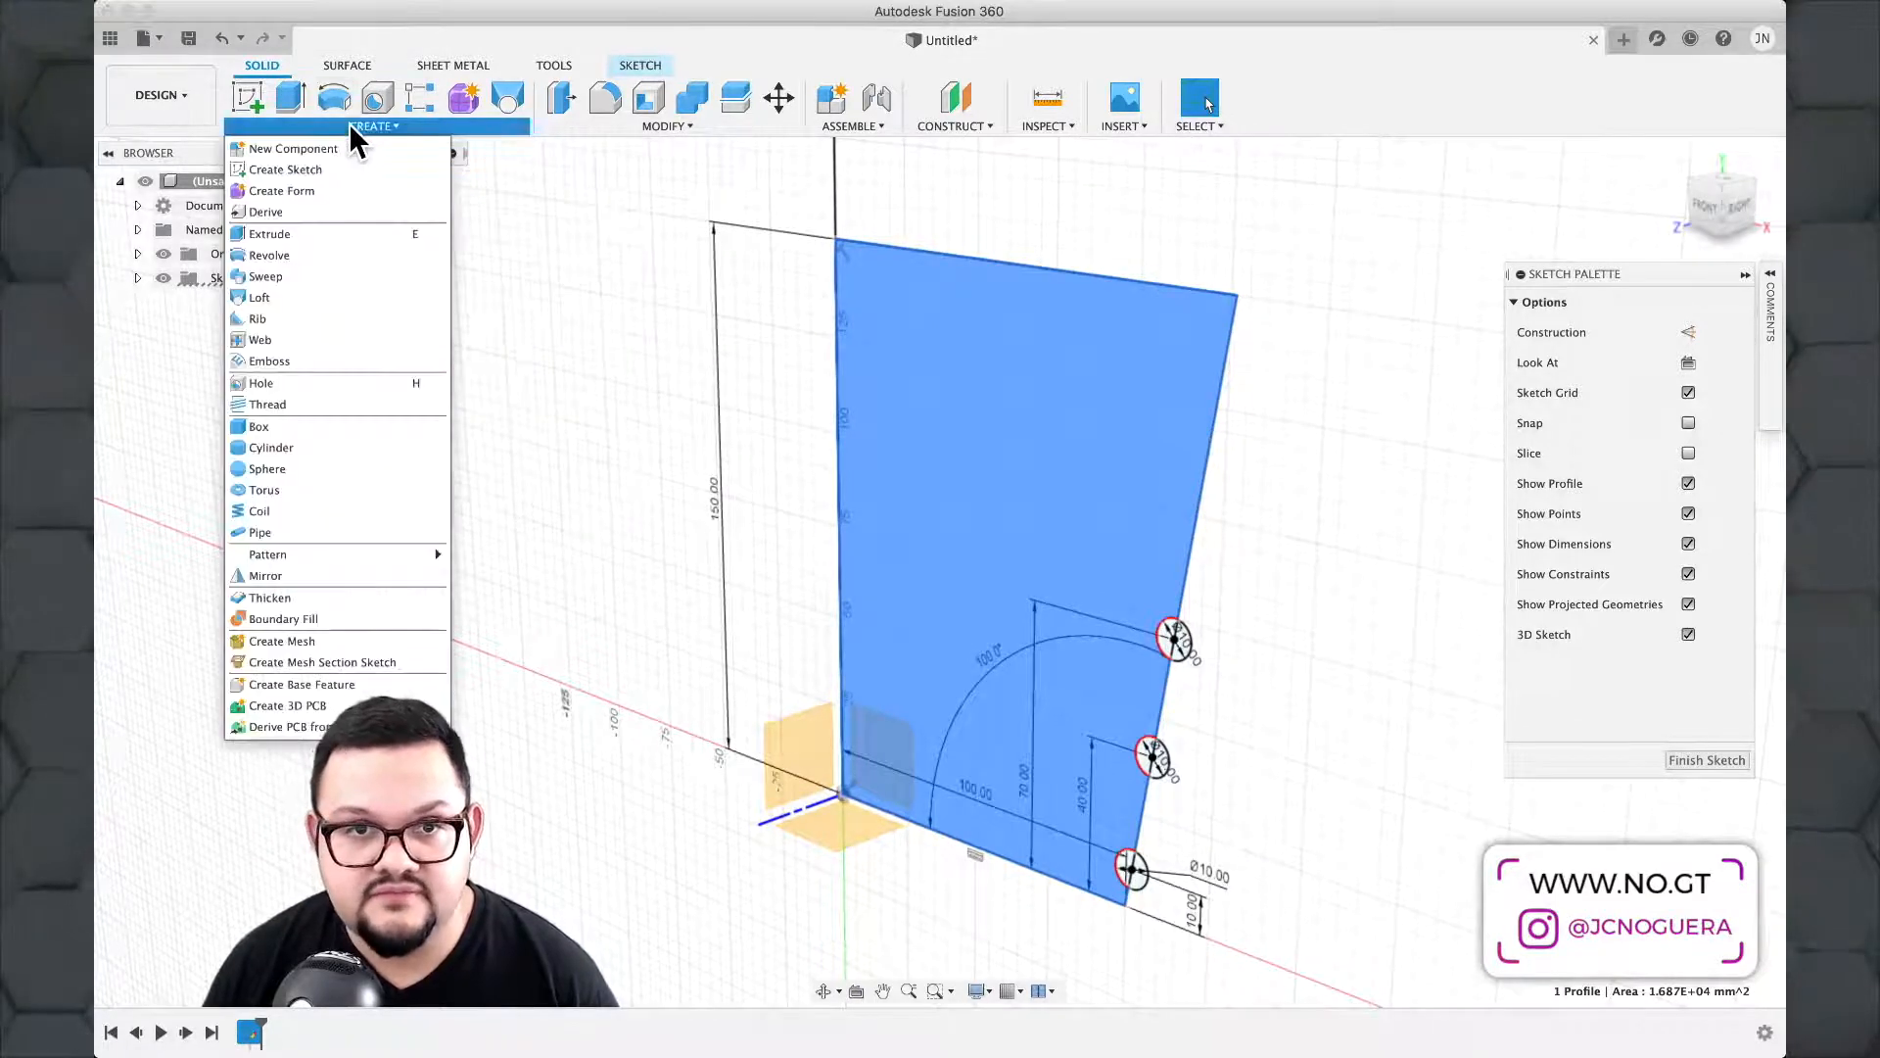
left_click(286, 255)
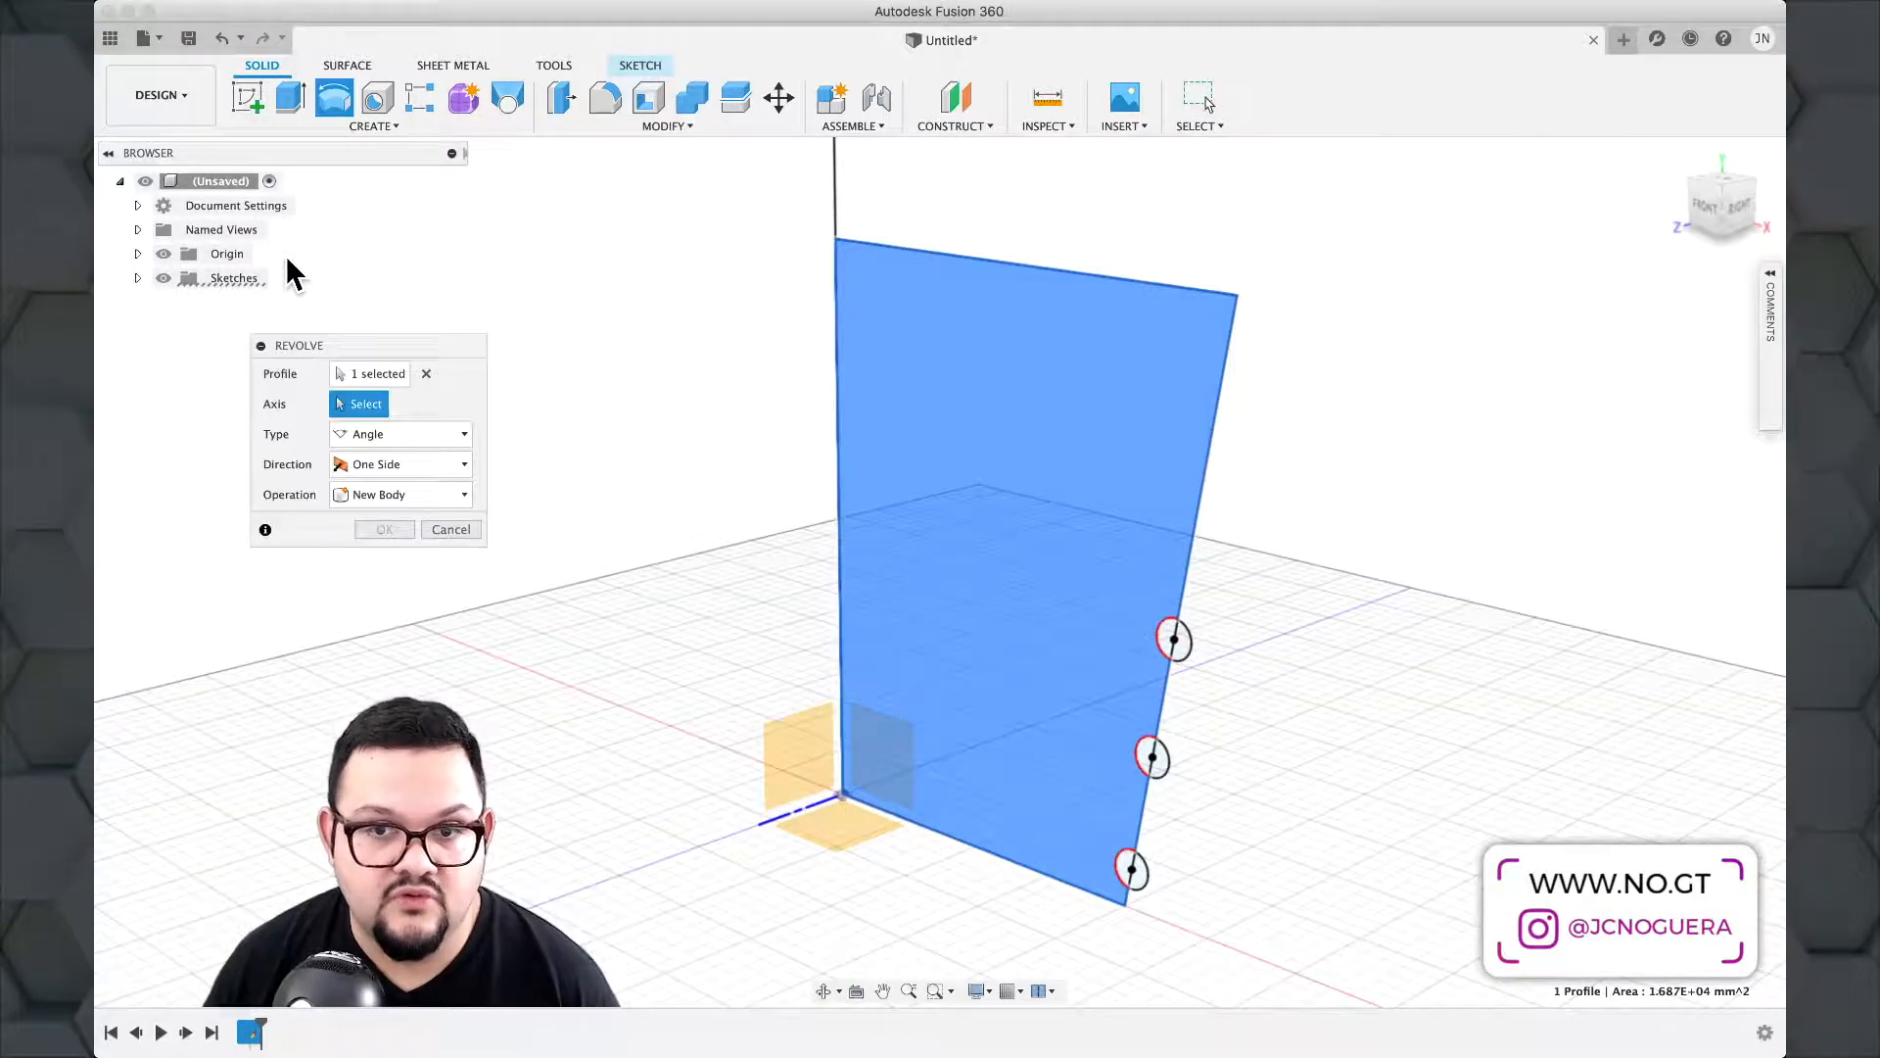
key("Escape")
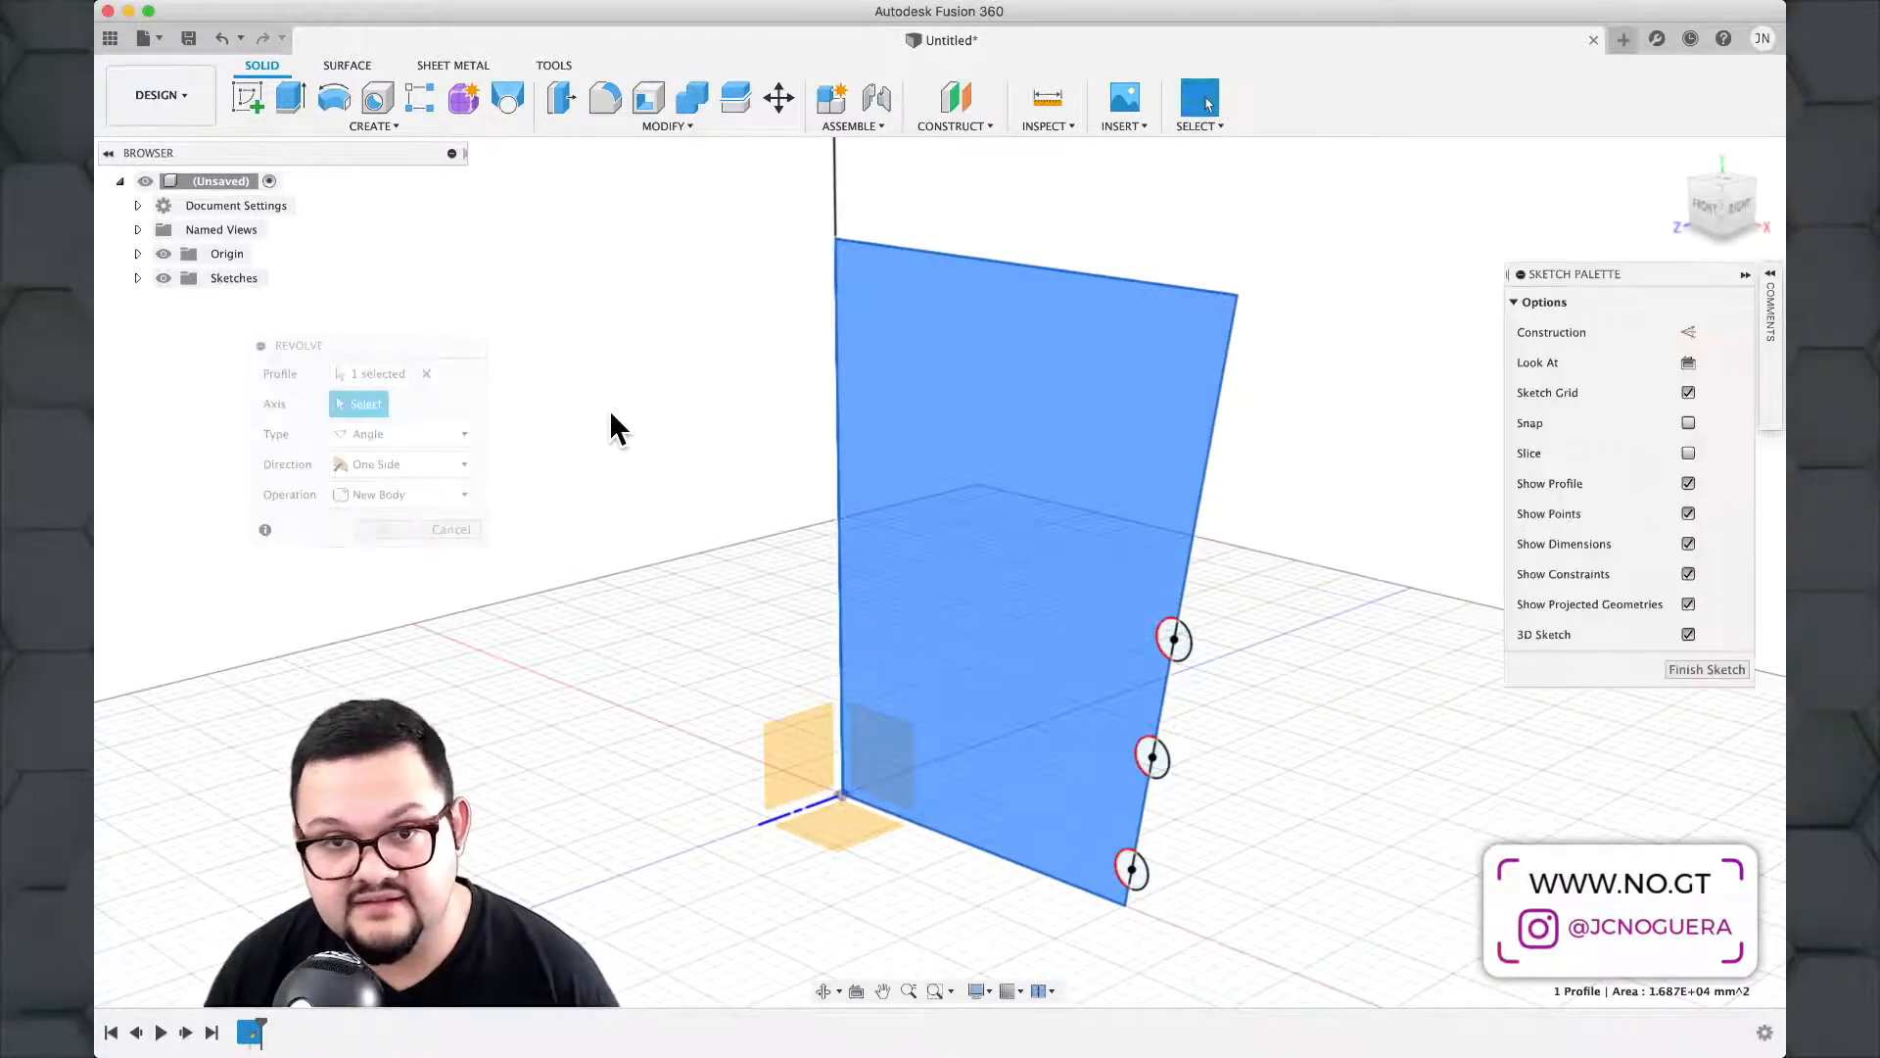
Use Revolve on the tapered profile, excluding the three circles, with the vertical sketch line as the axis.
left_click(996, 442)
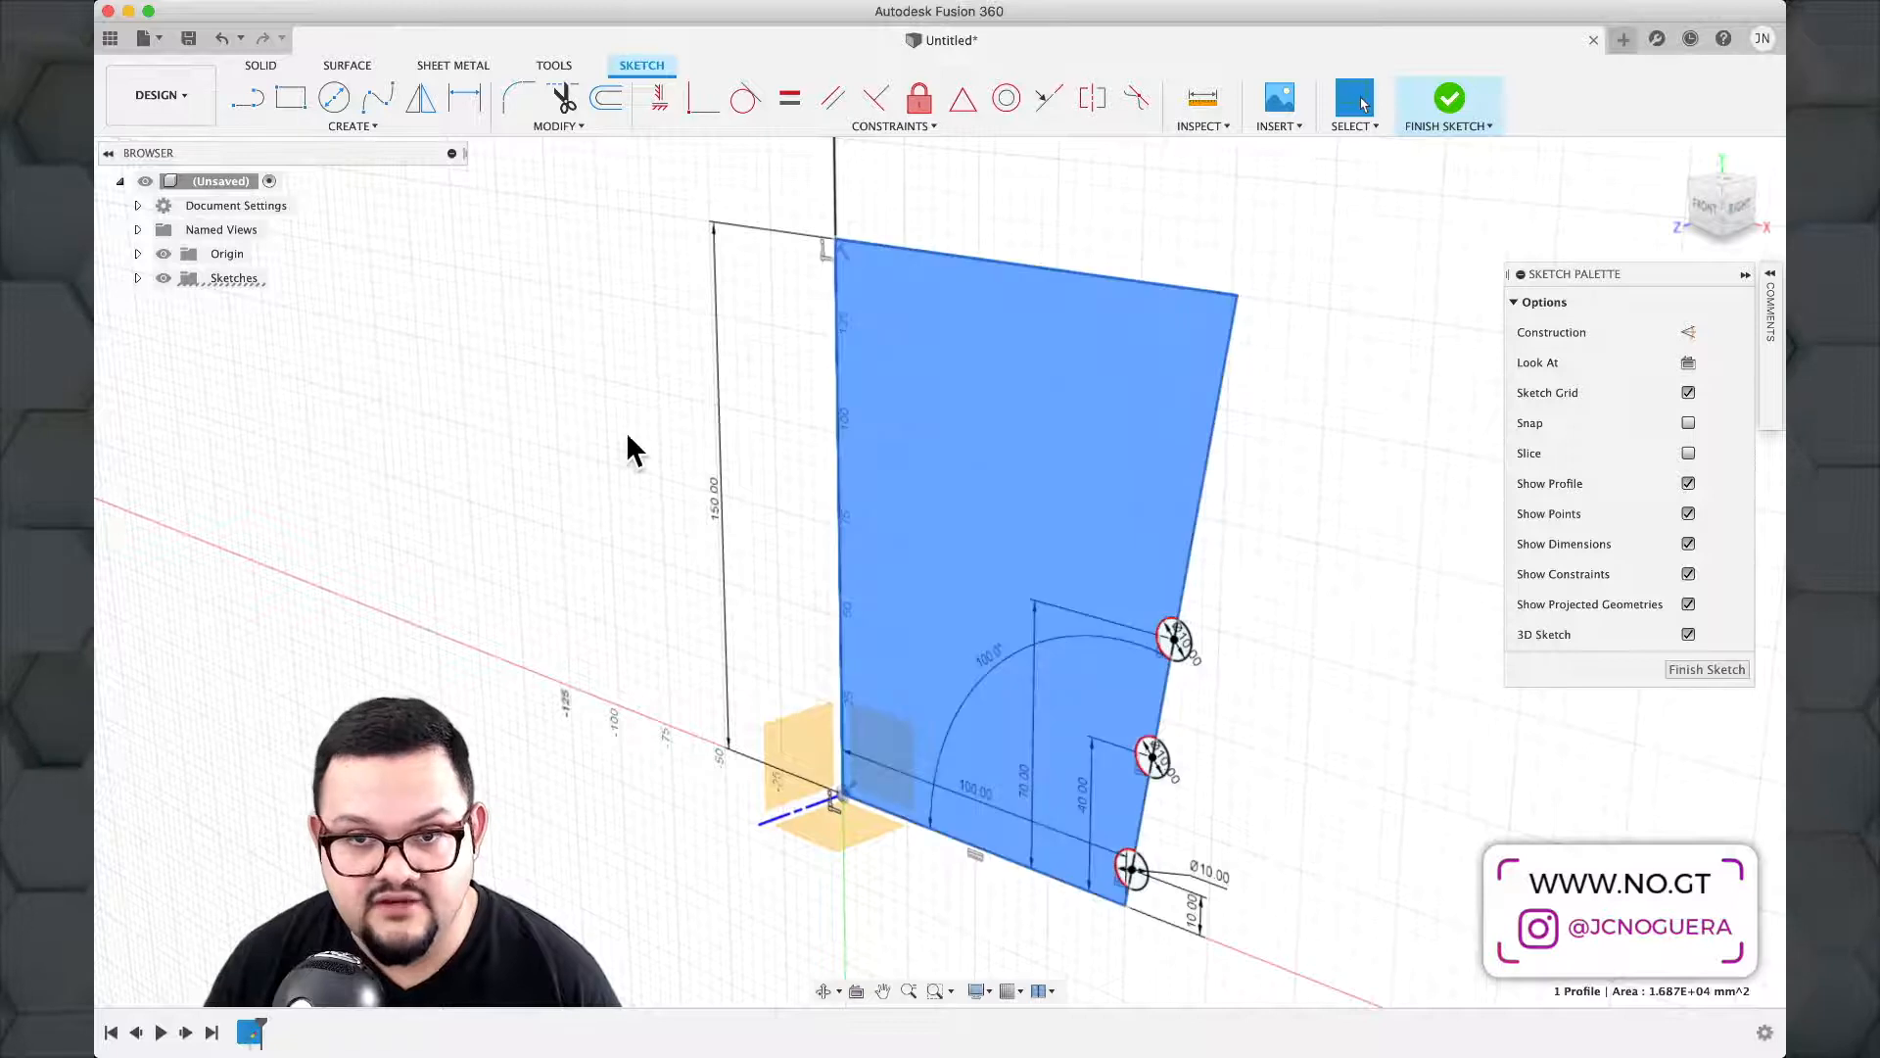
key("s")
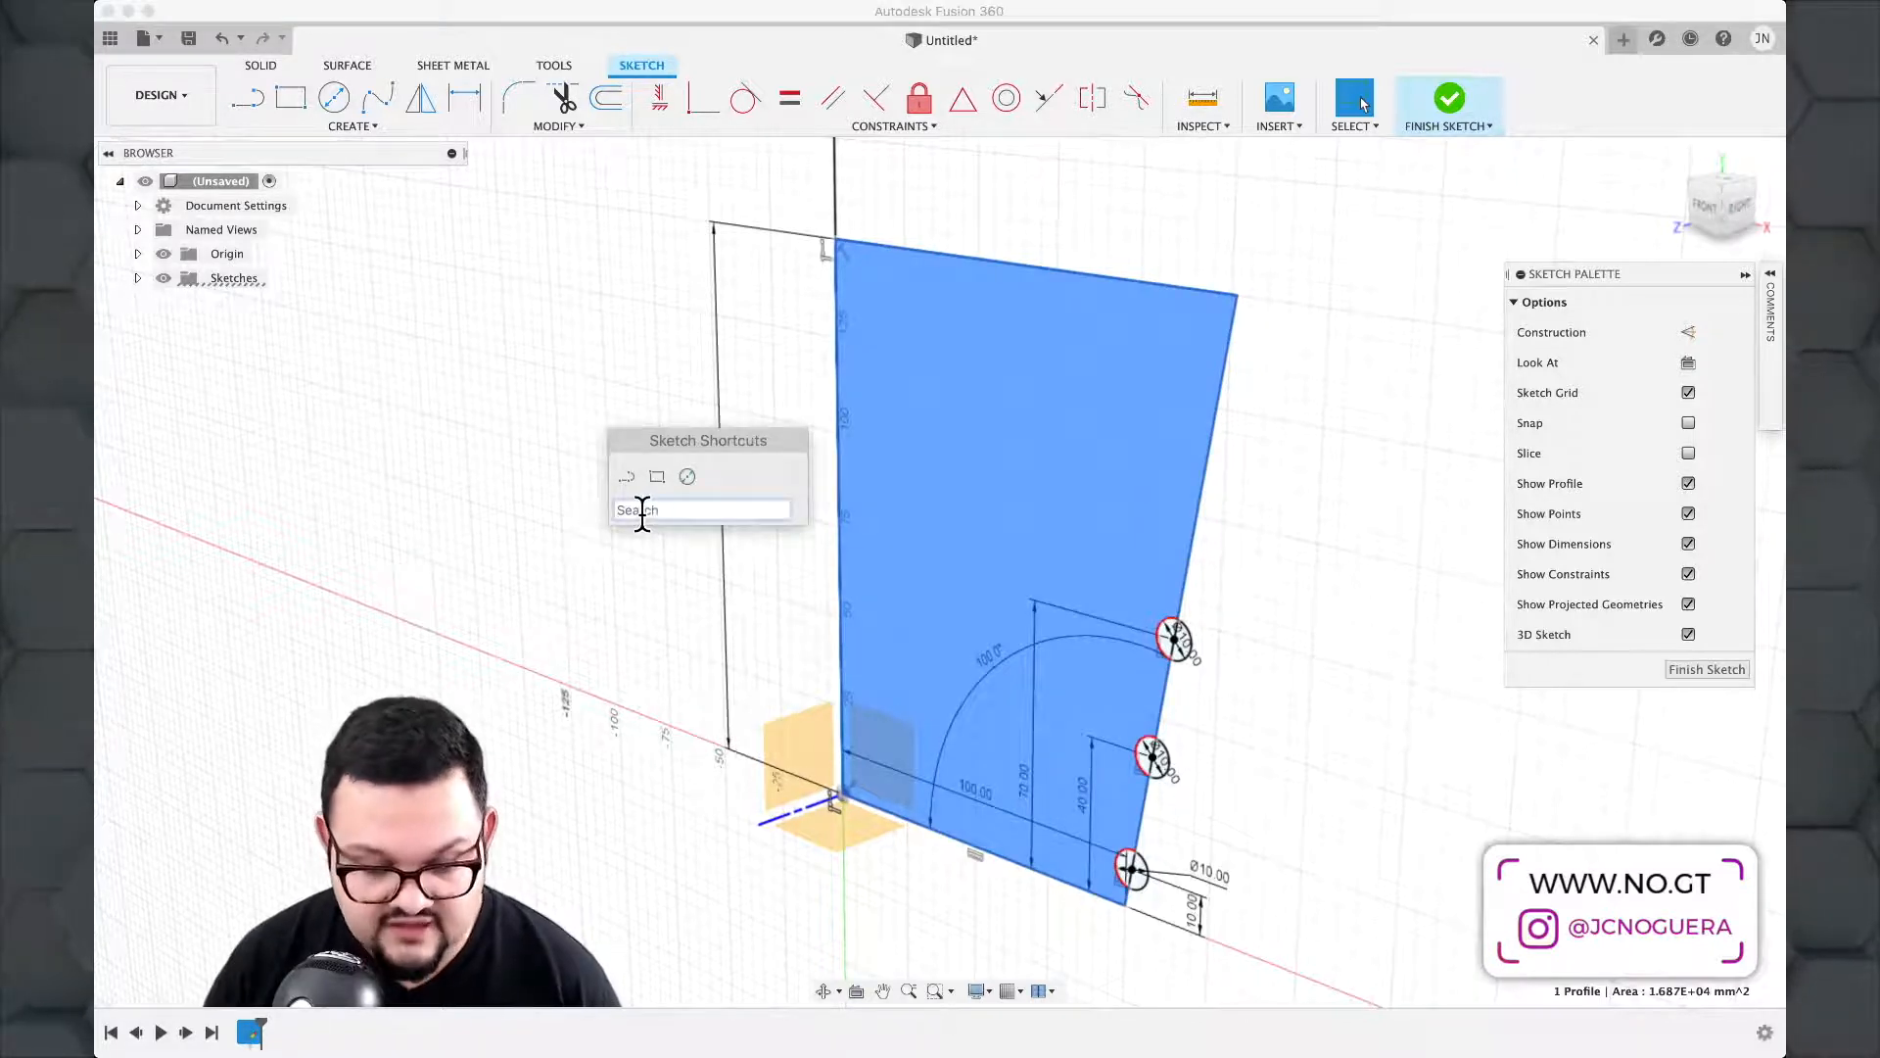
type("revolve")
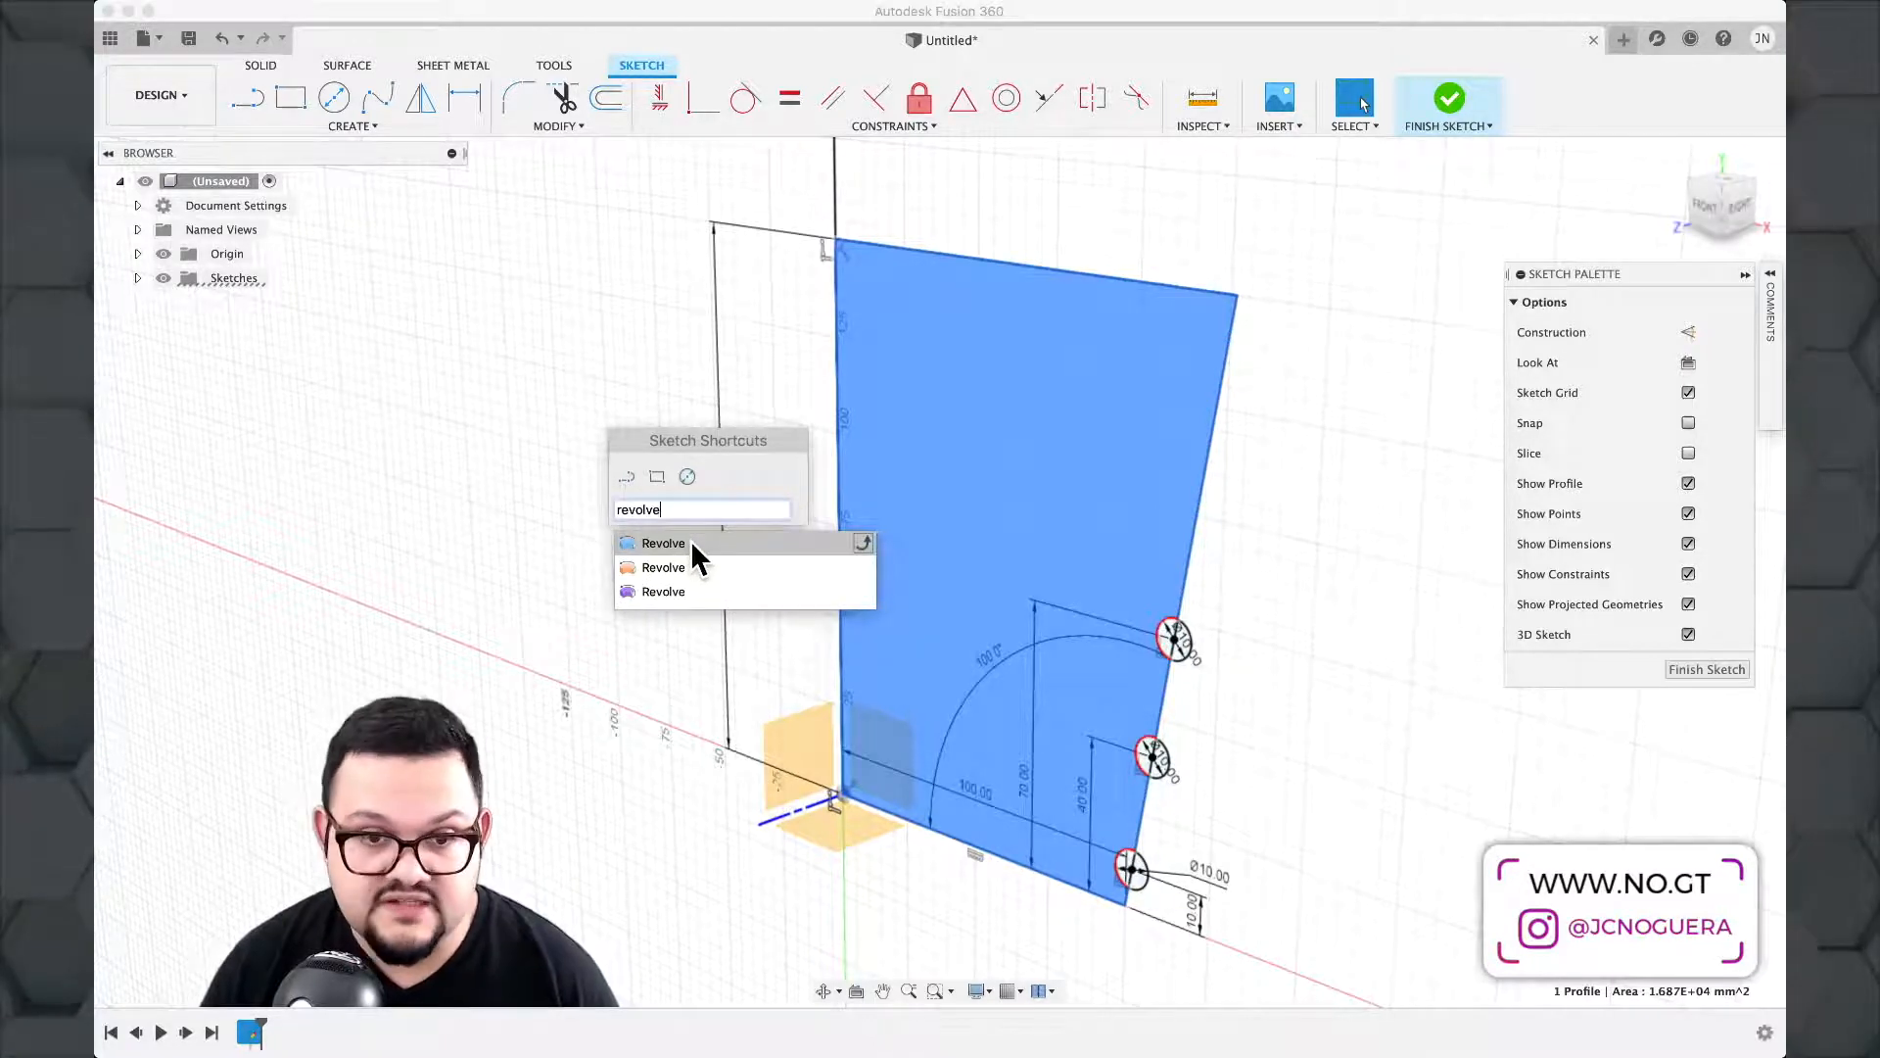
left_click(692, 545)
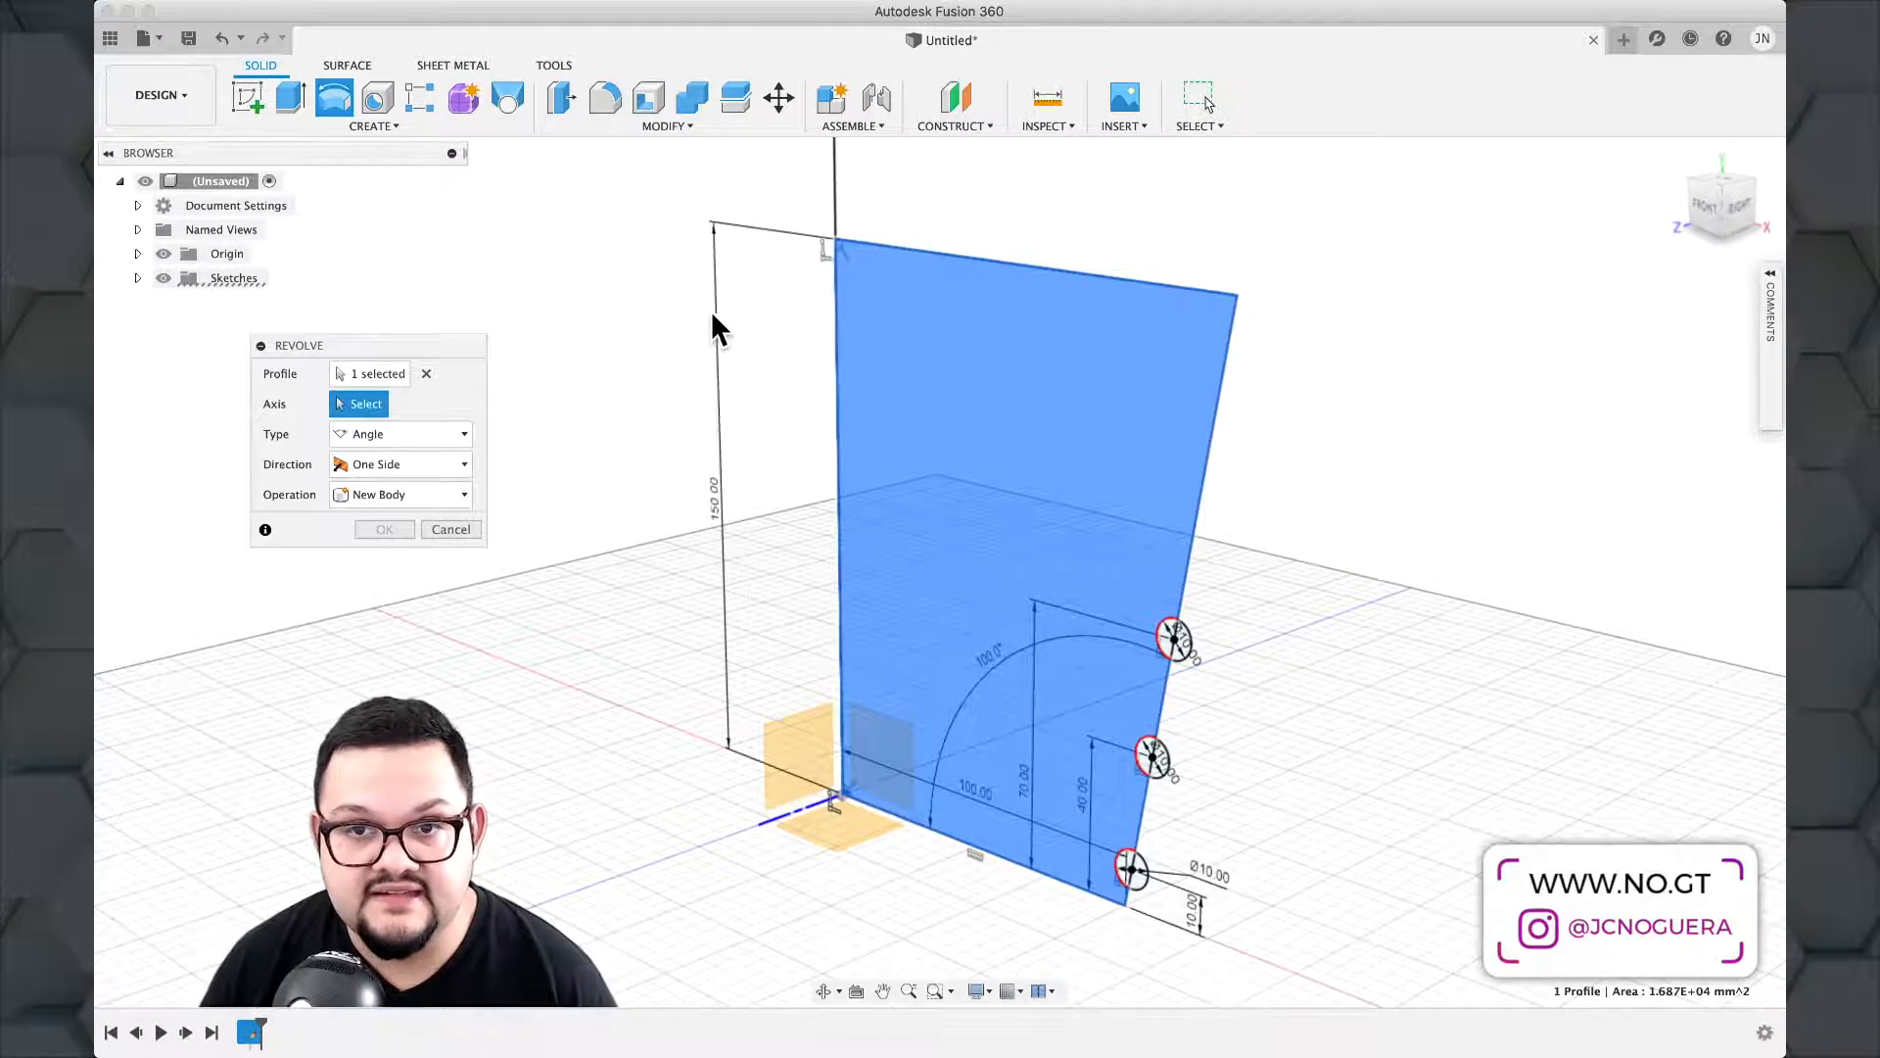
middle_click_drag(711, 309, 866, 435, "shift")
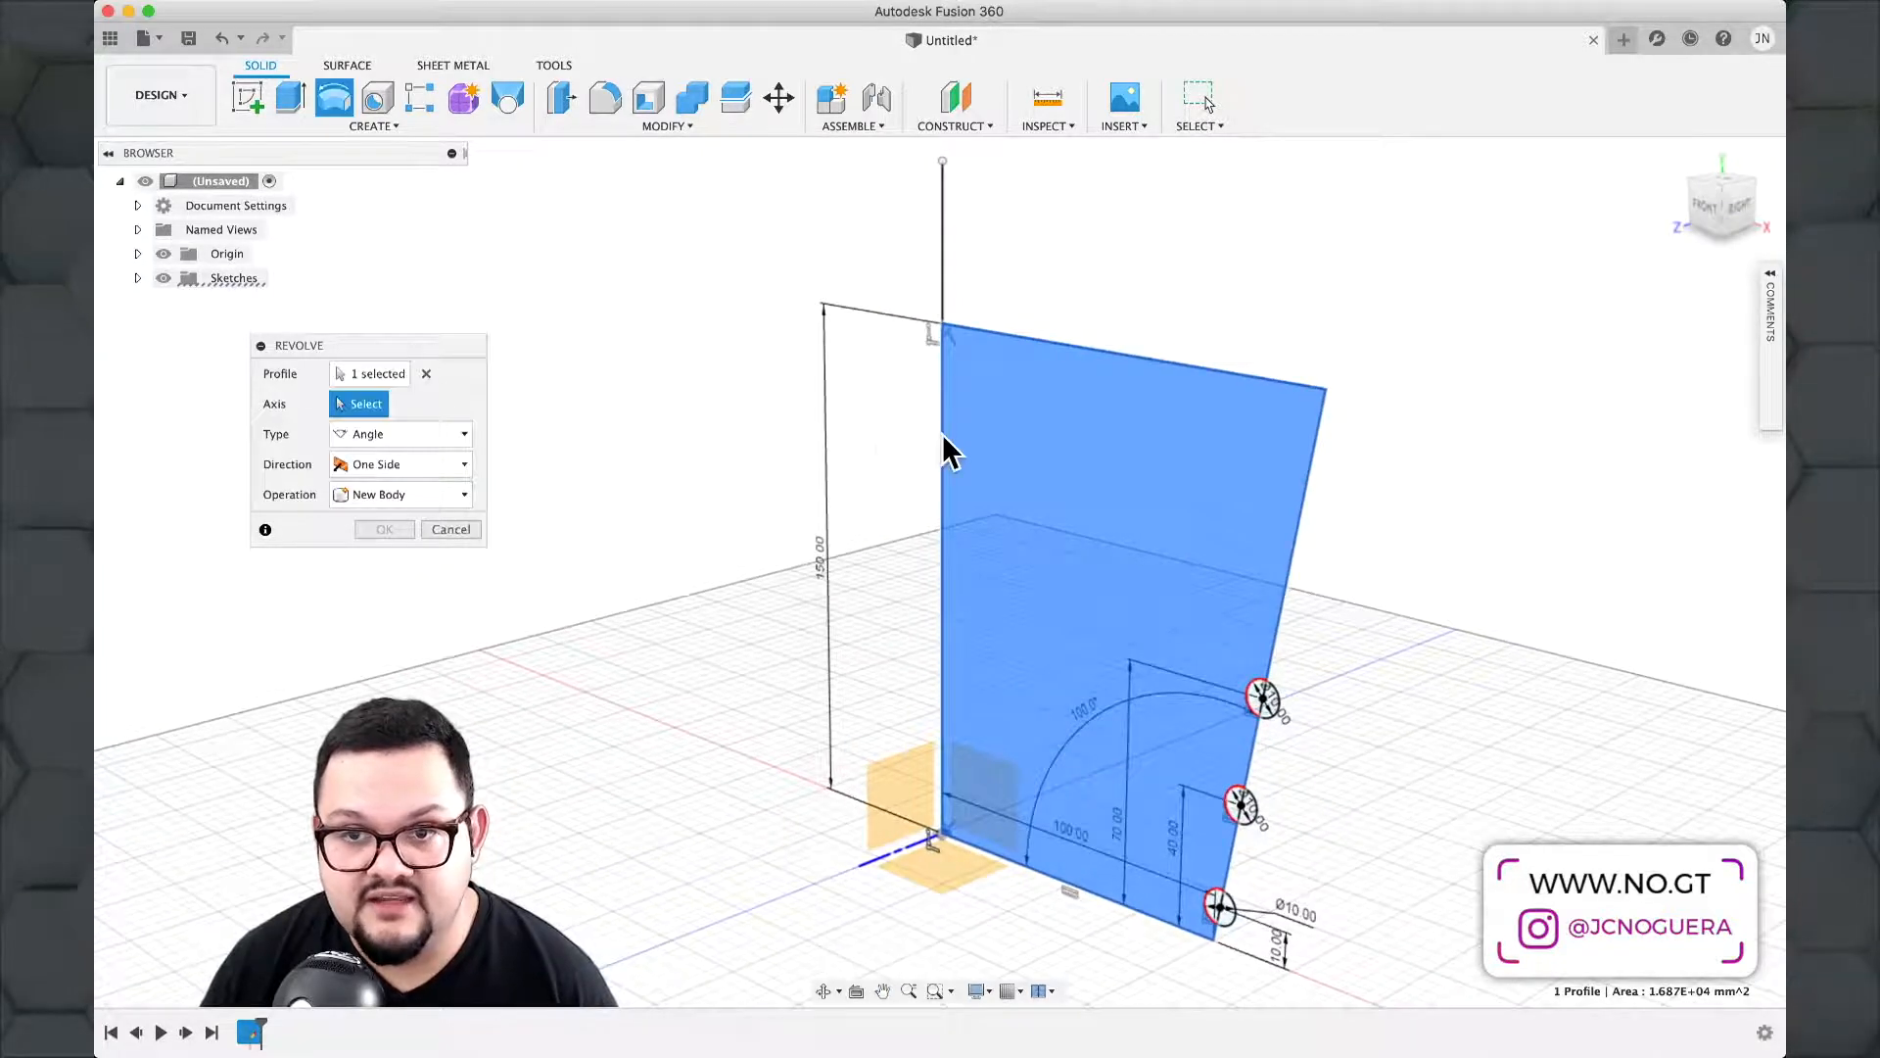
left_click(943, 277)
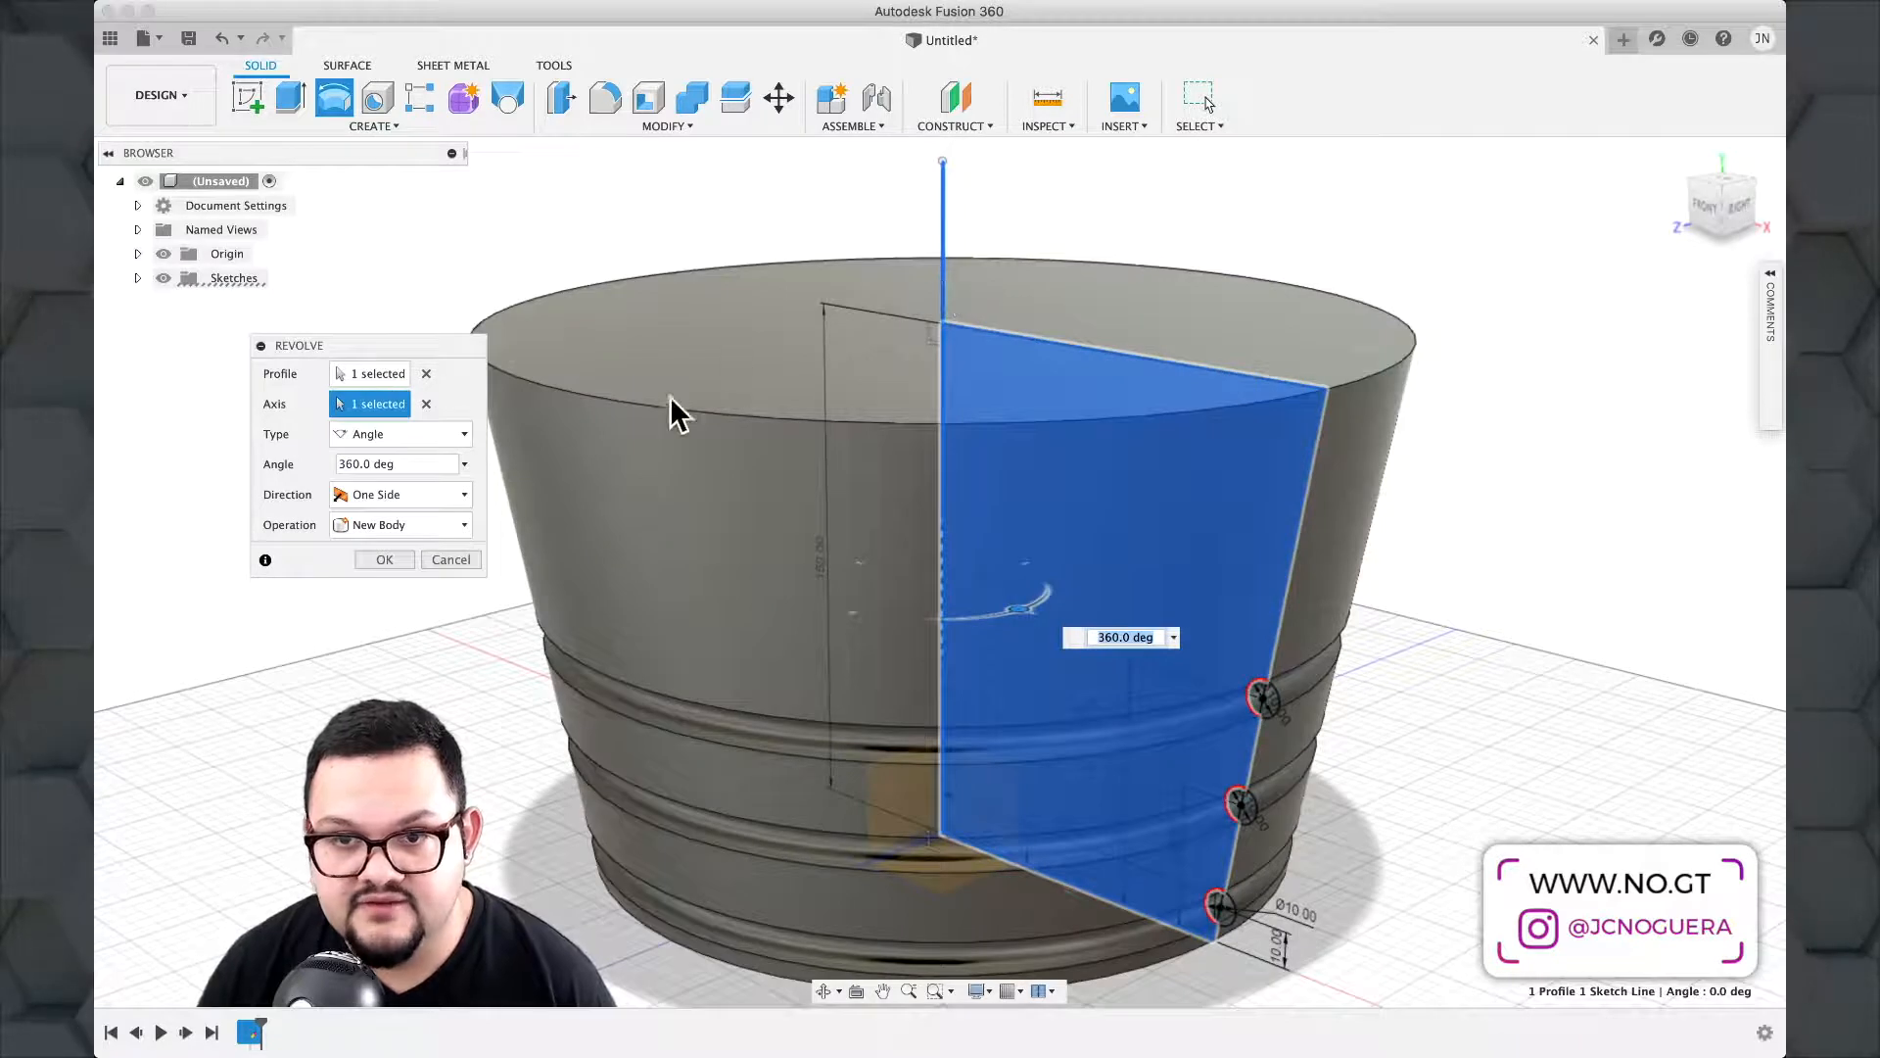
scroll(670, 396, "down", 3)
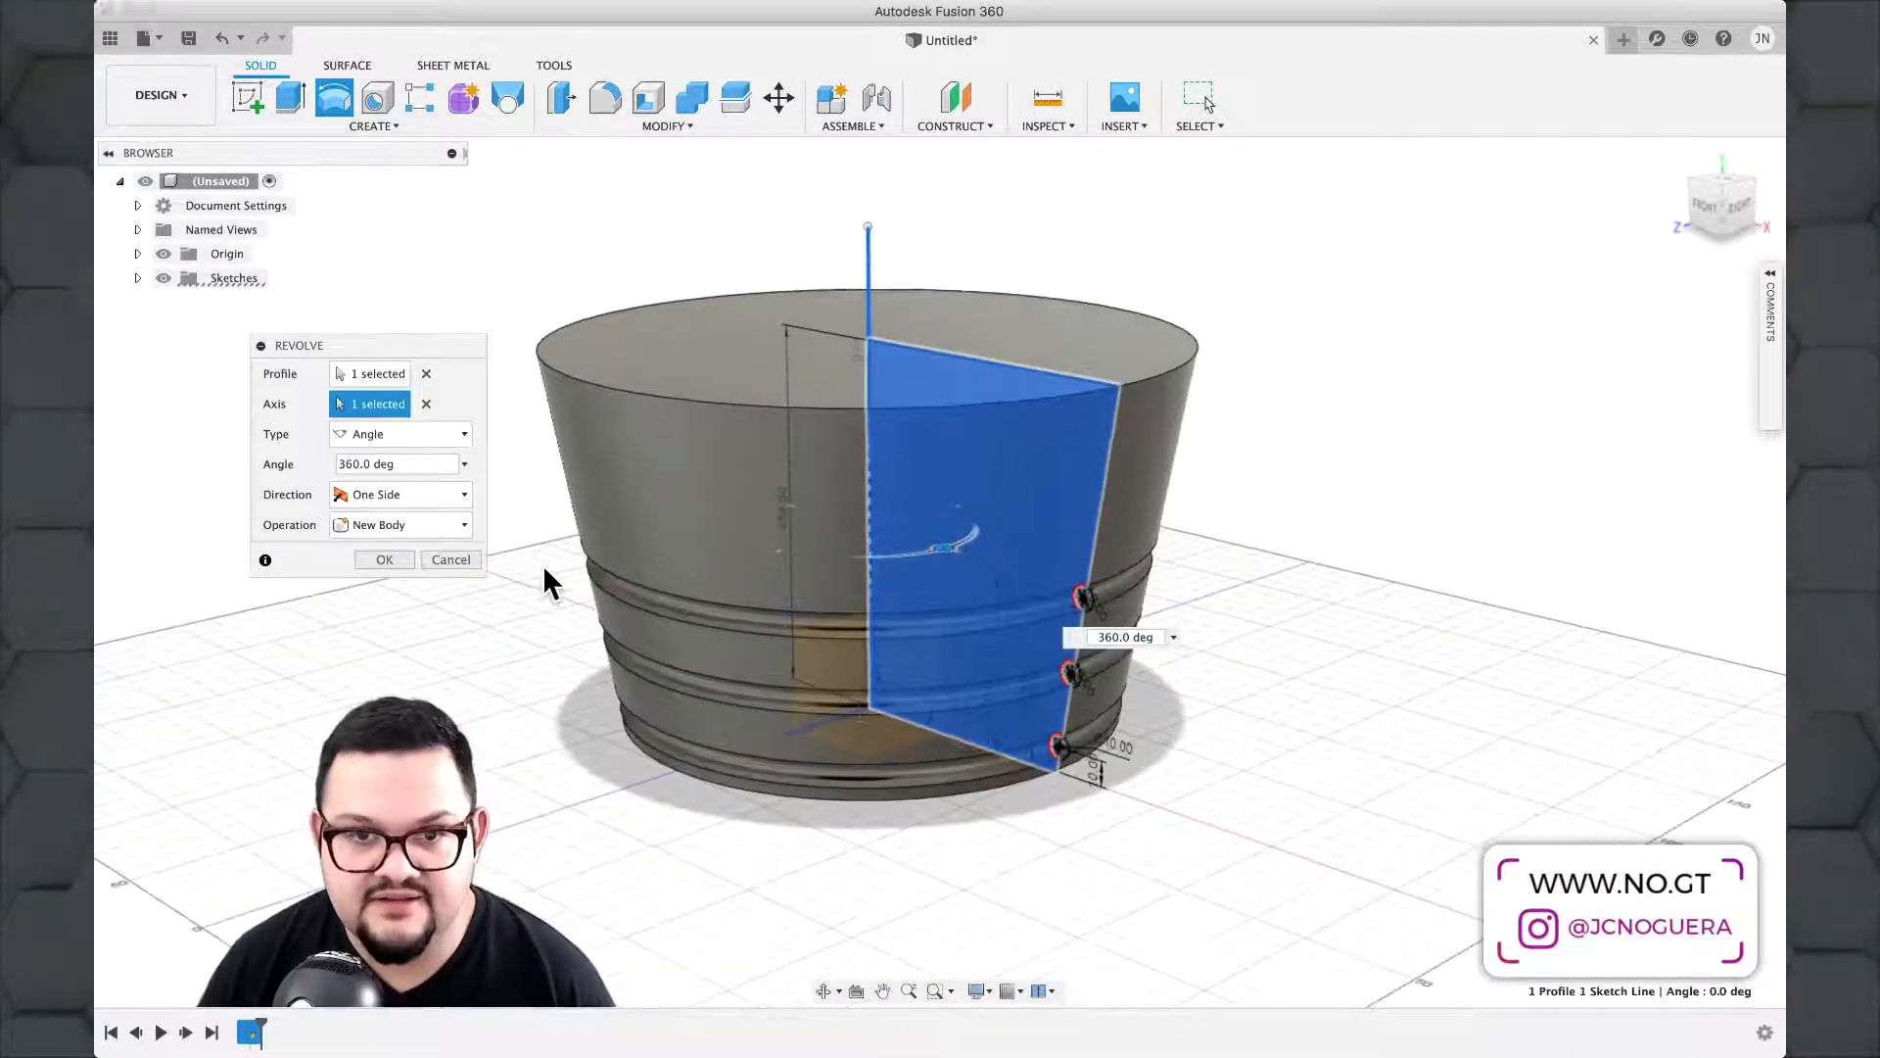
mouse_move(558, 574)
middle_mouse_down("shift")
mouse_move(686, 473)
mouse_move(617, 431)
mouse_move(546, 449)
mouse_move(549, 520)
mouse_move(576, 537)
mouse_move(627, 543)
mouse_move(587, 537)
mouse_move(710, 509)
mouse_move(567, 516)
mouse_move(546, 533)
mouse_move(554, 575)
middle_mouse_up("shift")
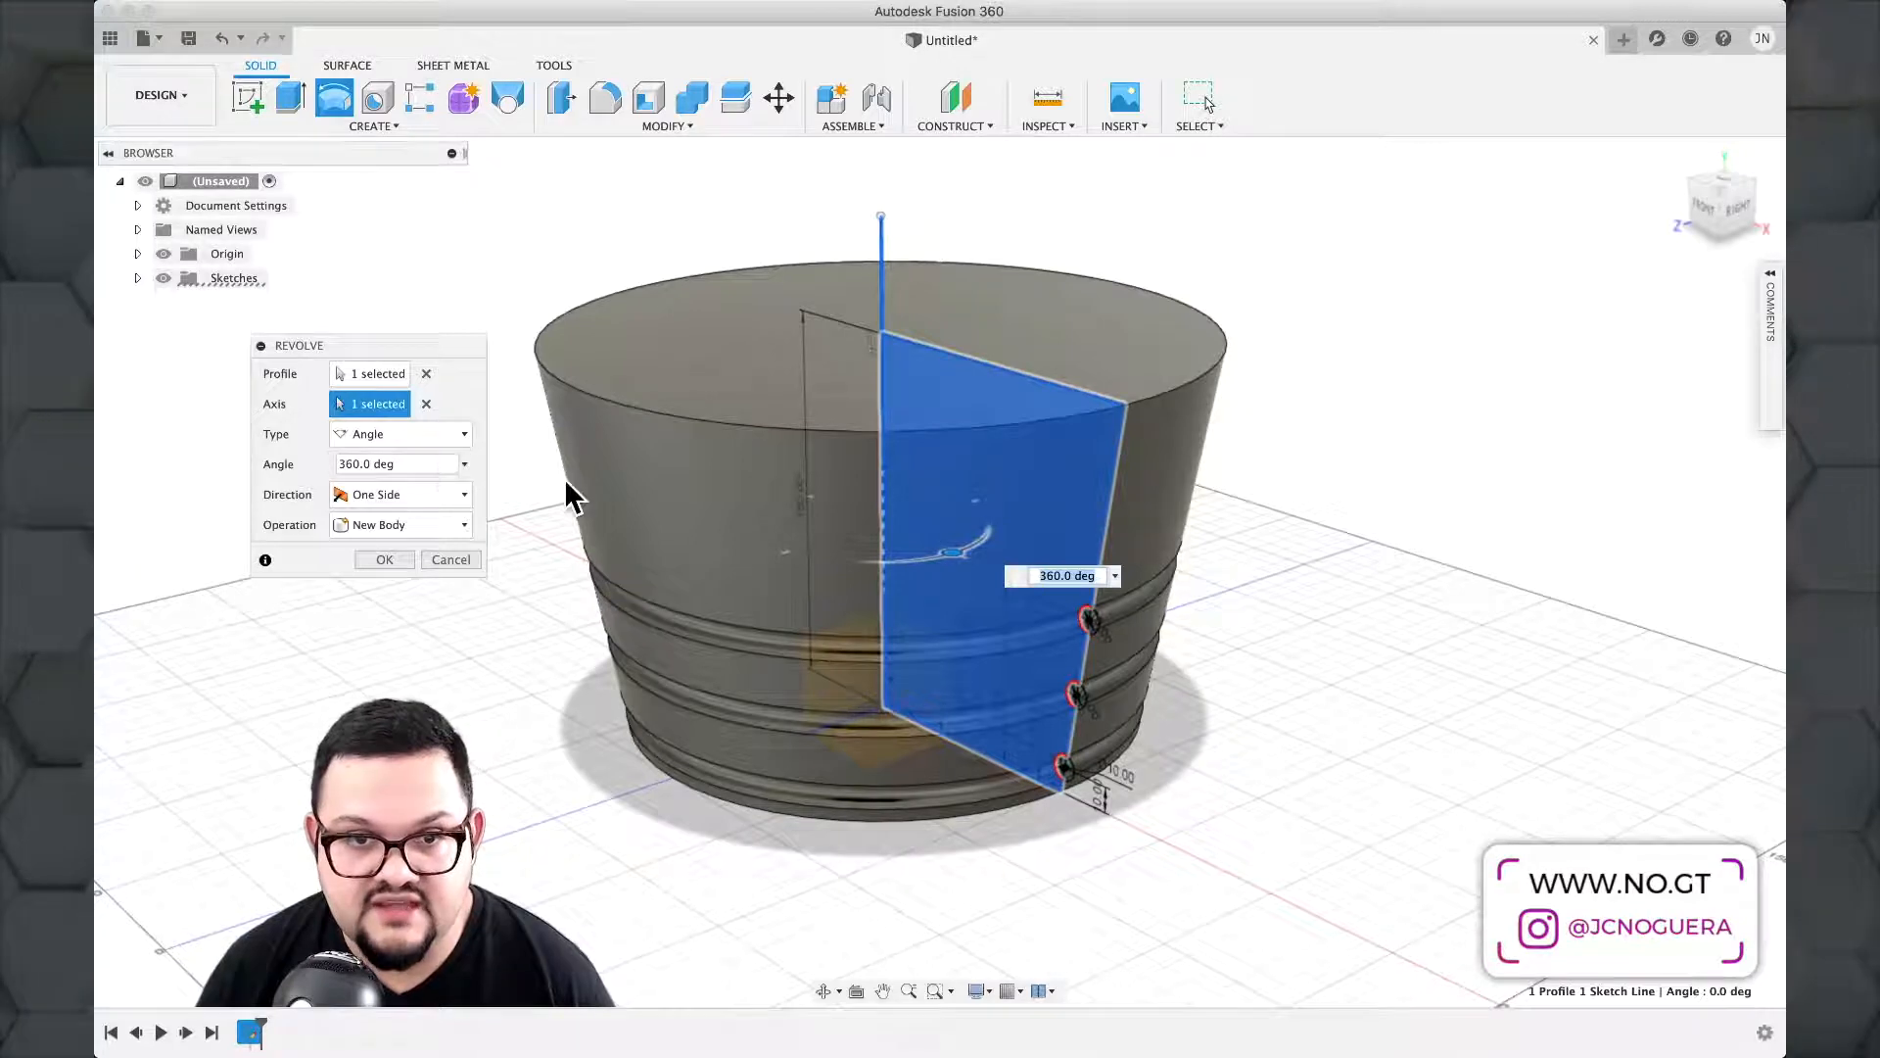
Try a revolve angle of 270 degrees and inspect the grooved cross-section in the preview.
left_click(419, 463)
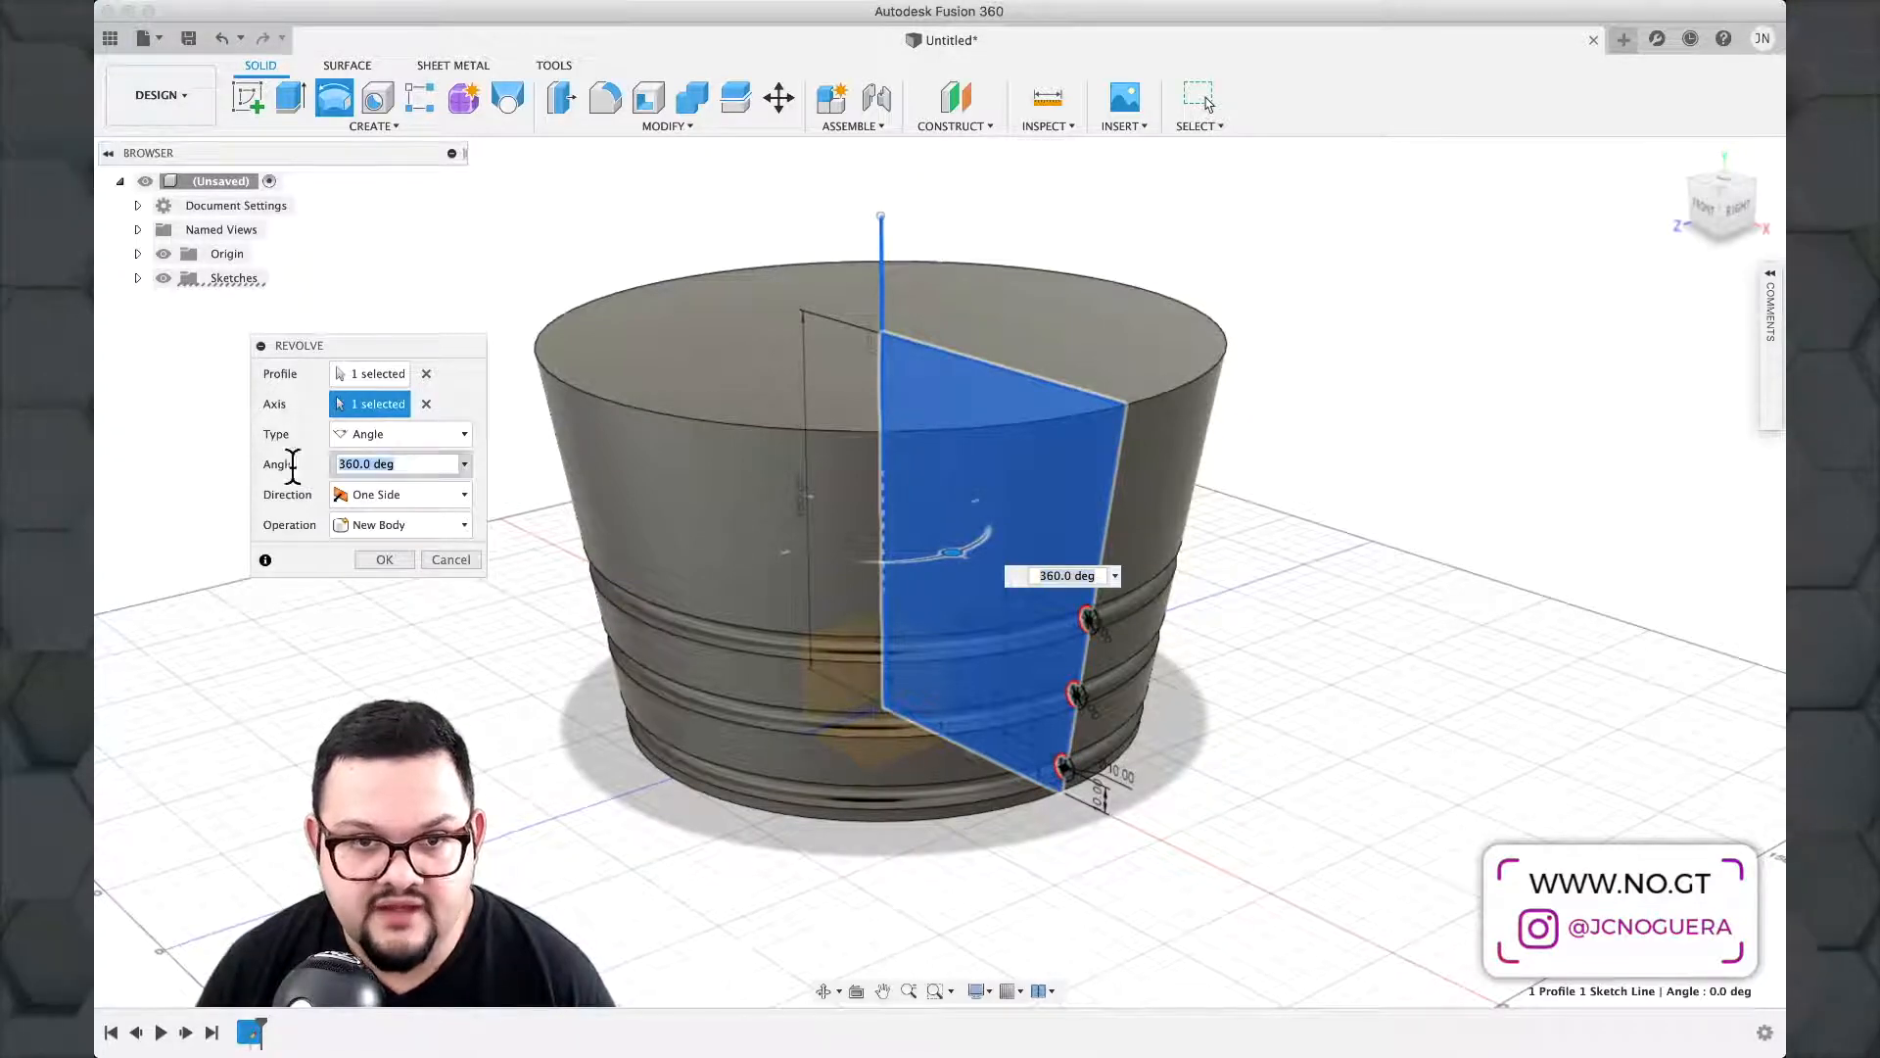
type("270")
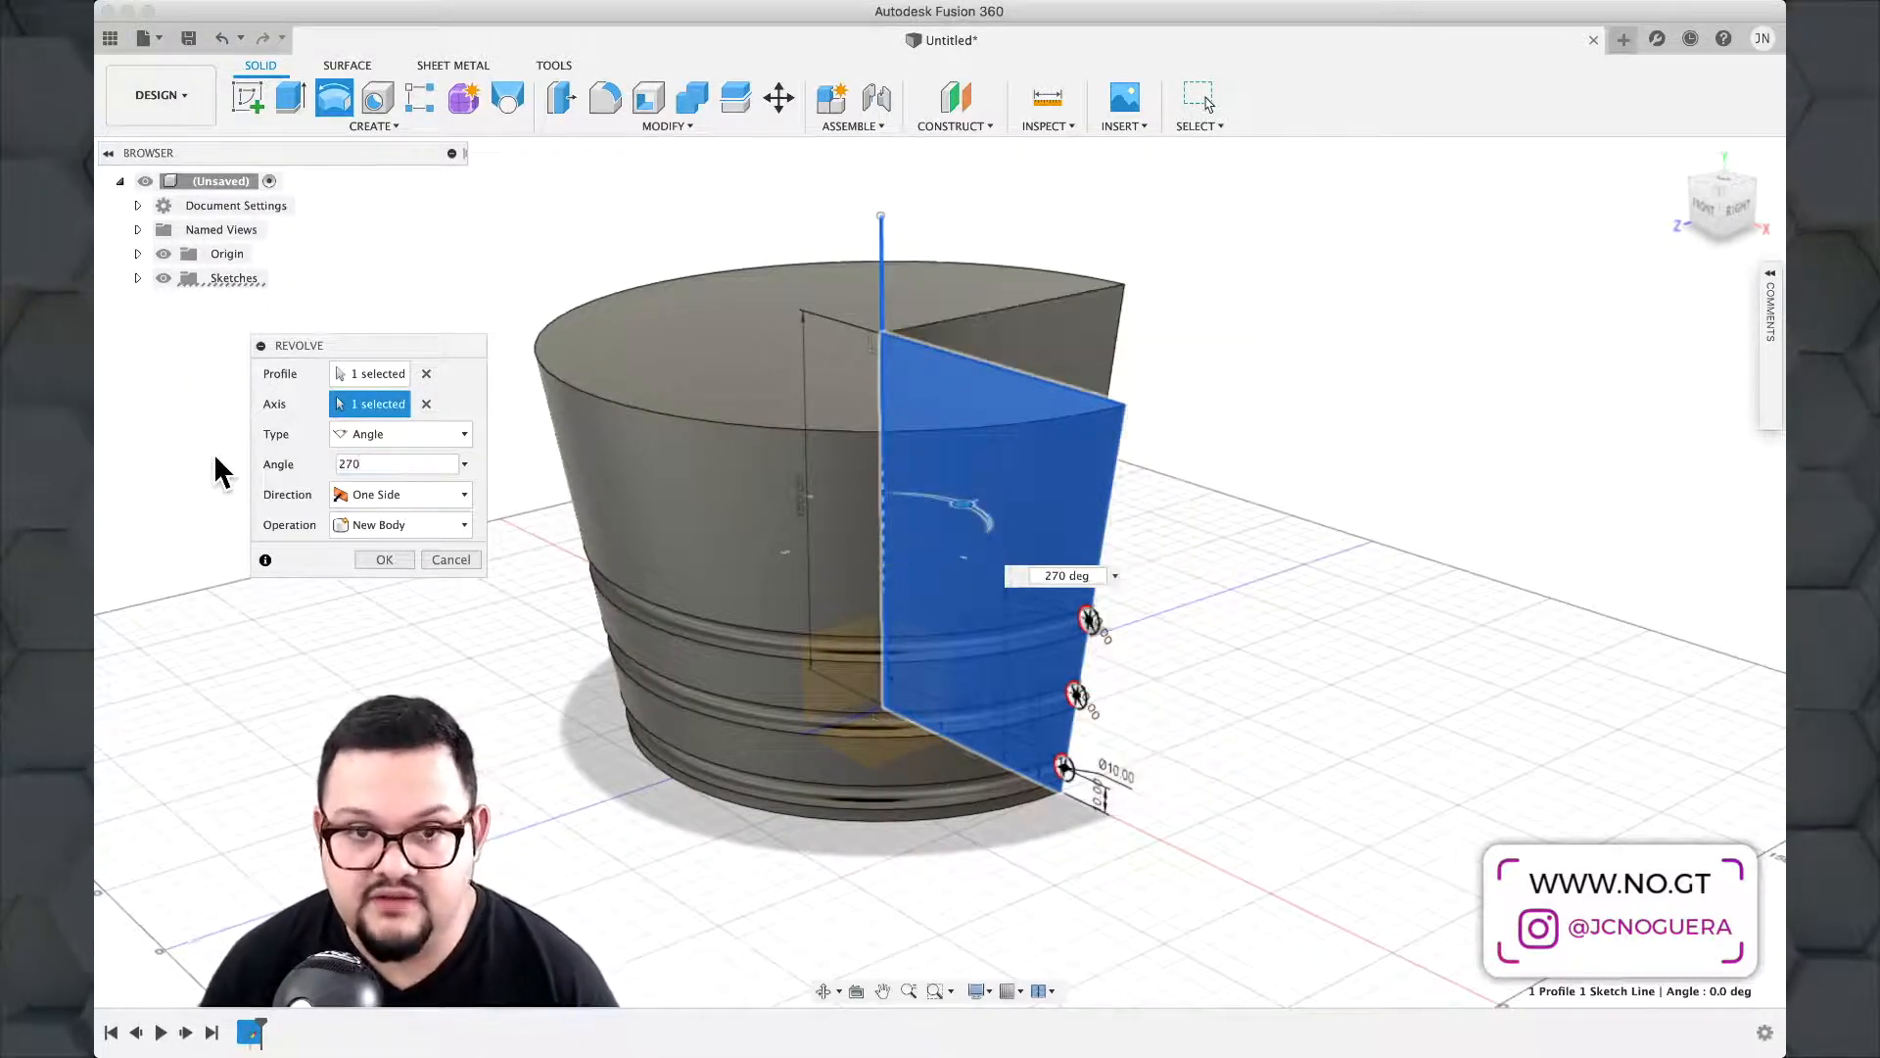
middle_click_drag(1390, 516, 1224, 513, "shift")
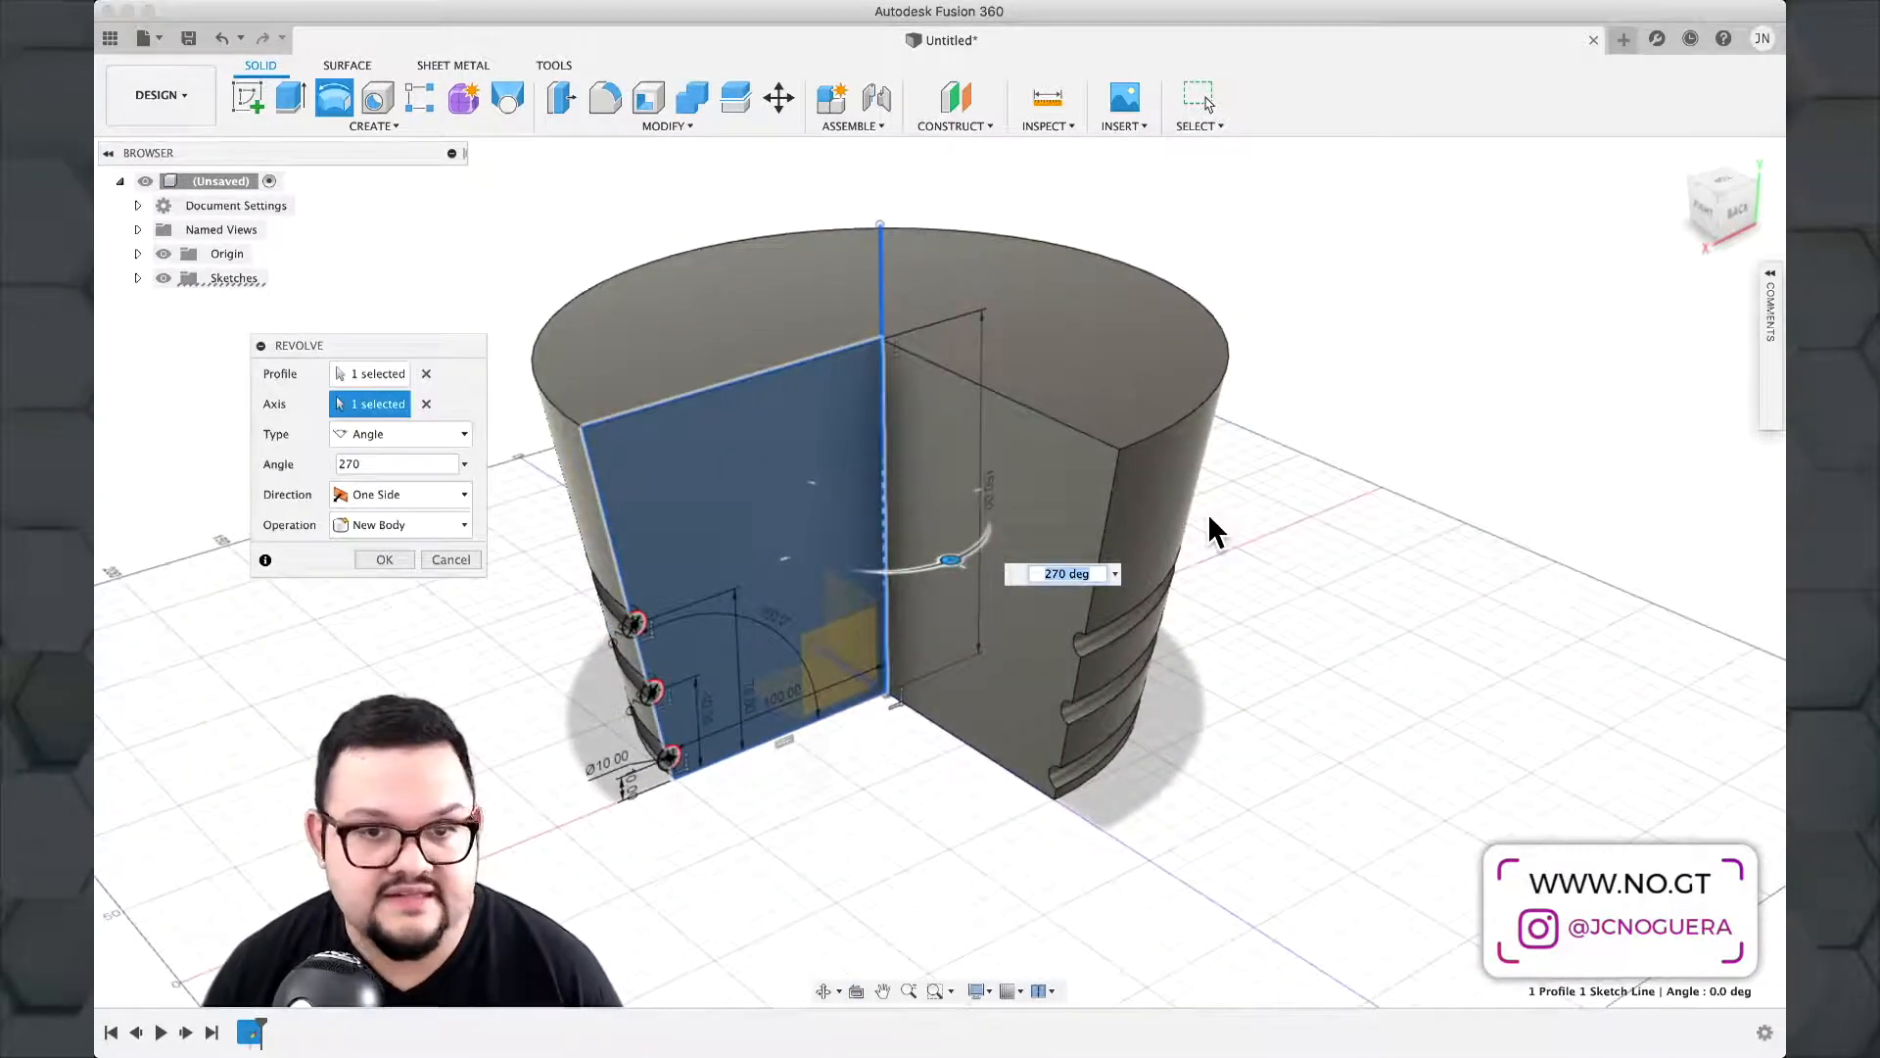
Set the revolve type to Full and create the solid as a new body.
left_click(388, 435)
left_click(371, 504)
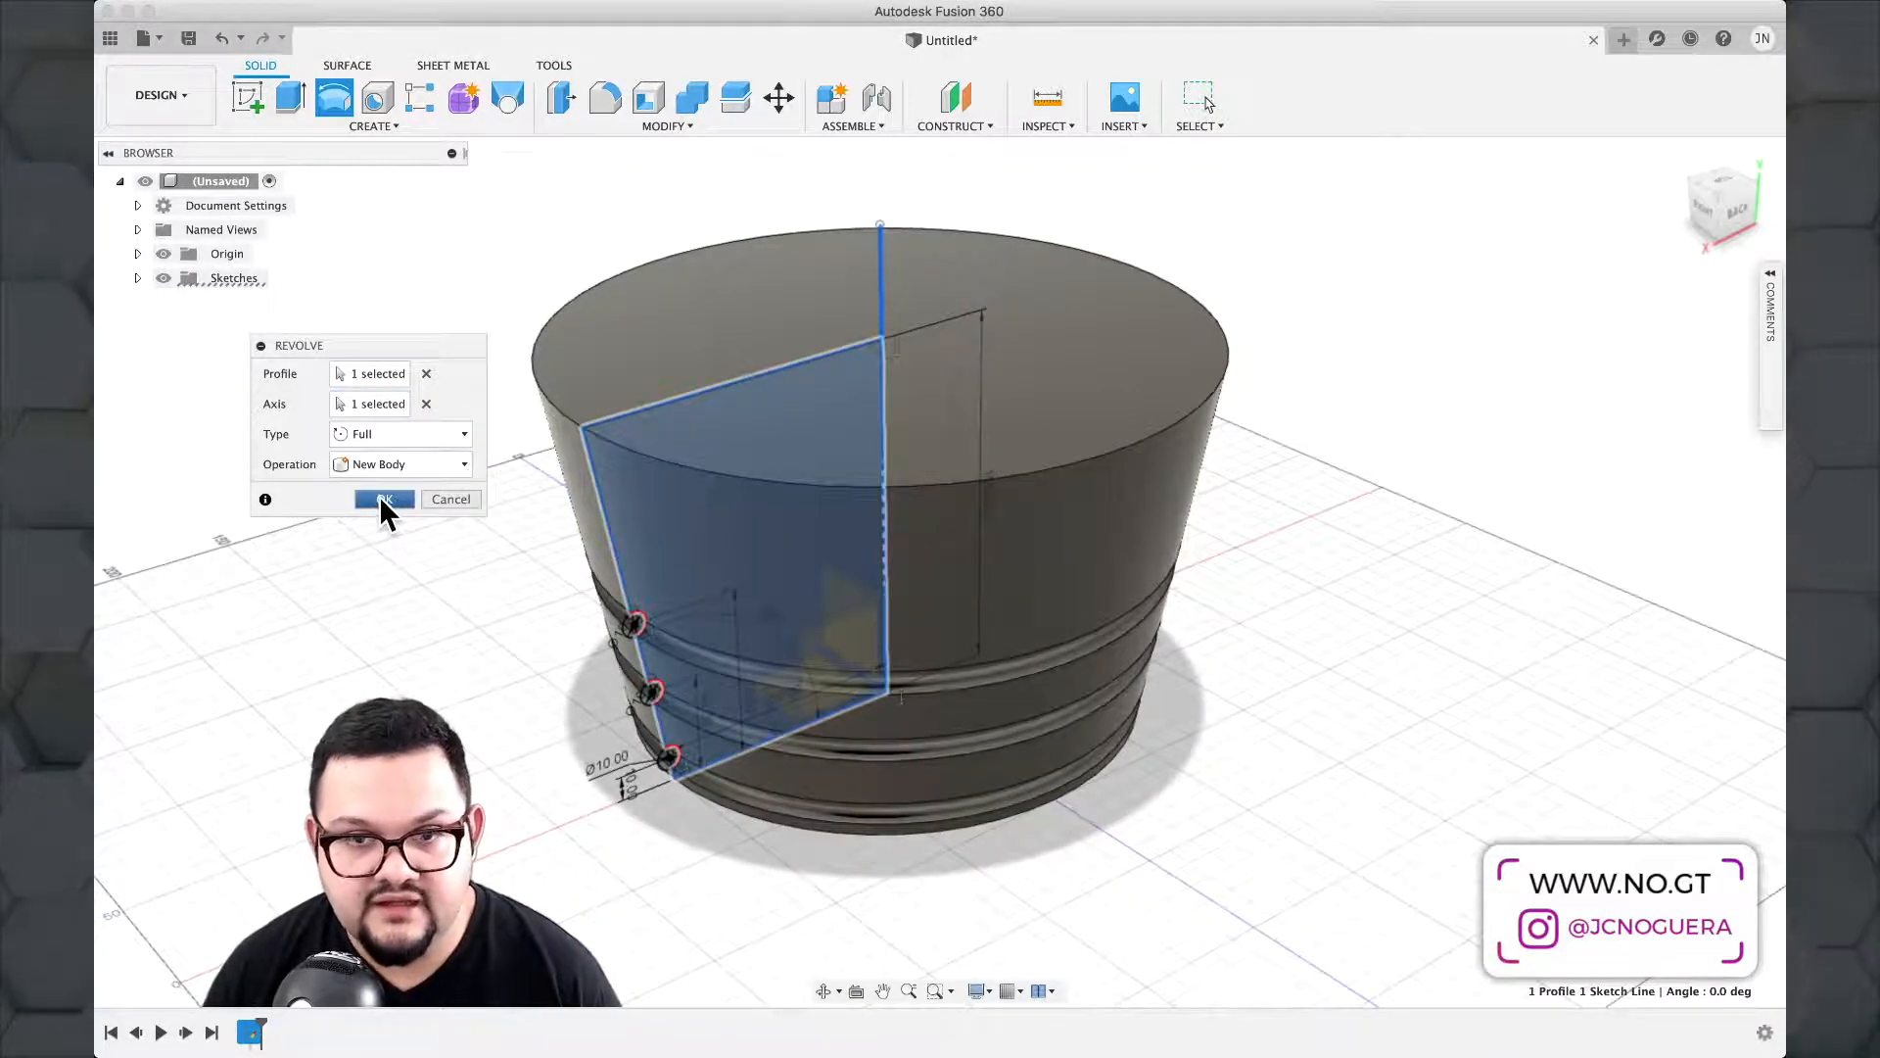
left_click(381, 498)
middle_click_drag(417, 543, 466, 458, "shift")
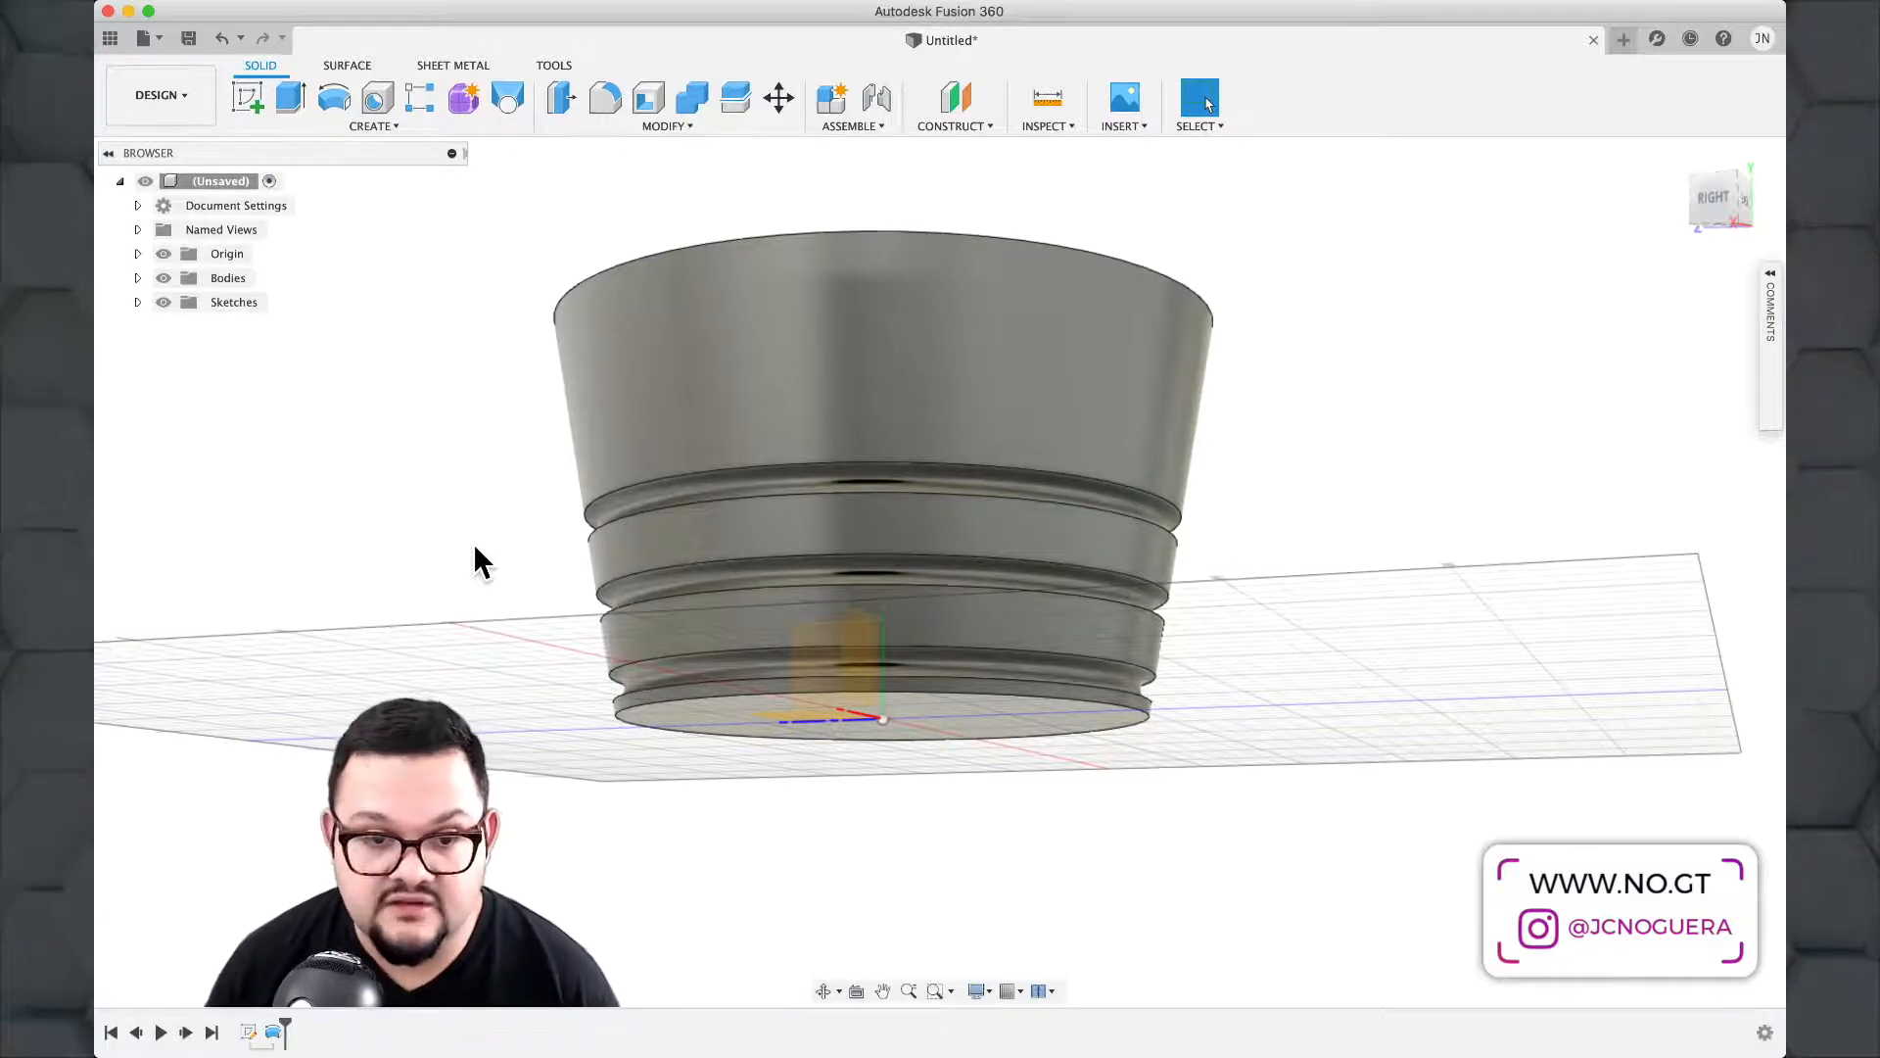
Reopen the sketch to review the revolved profile and its vertical axis line, and finish the sketch.
double_click(250, 1032)
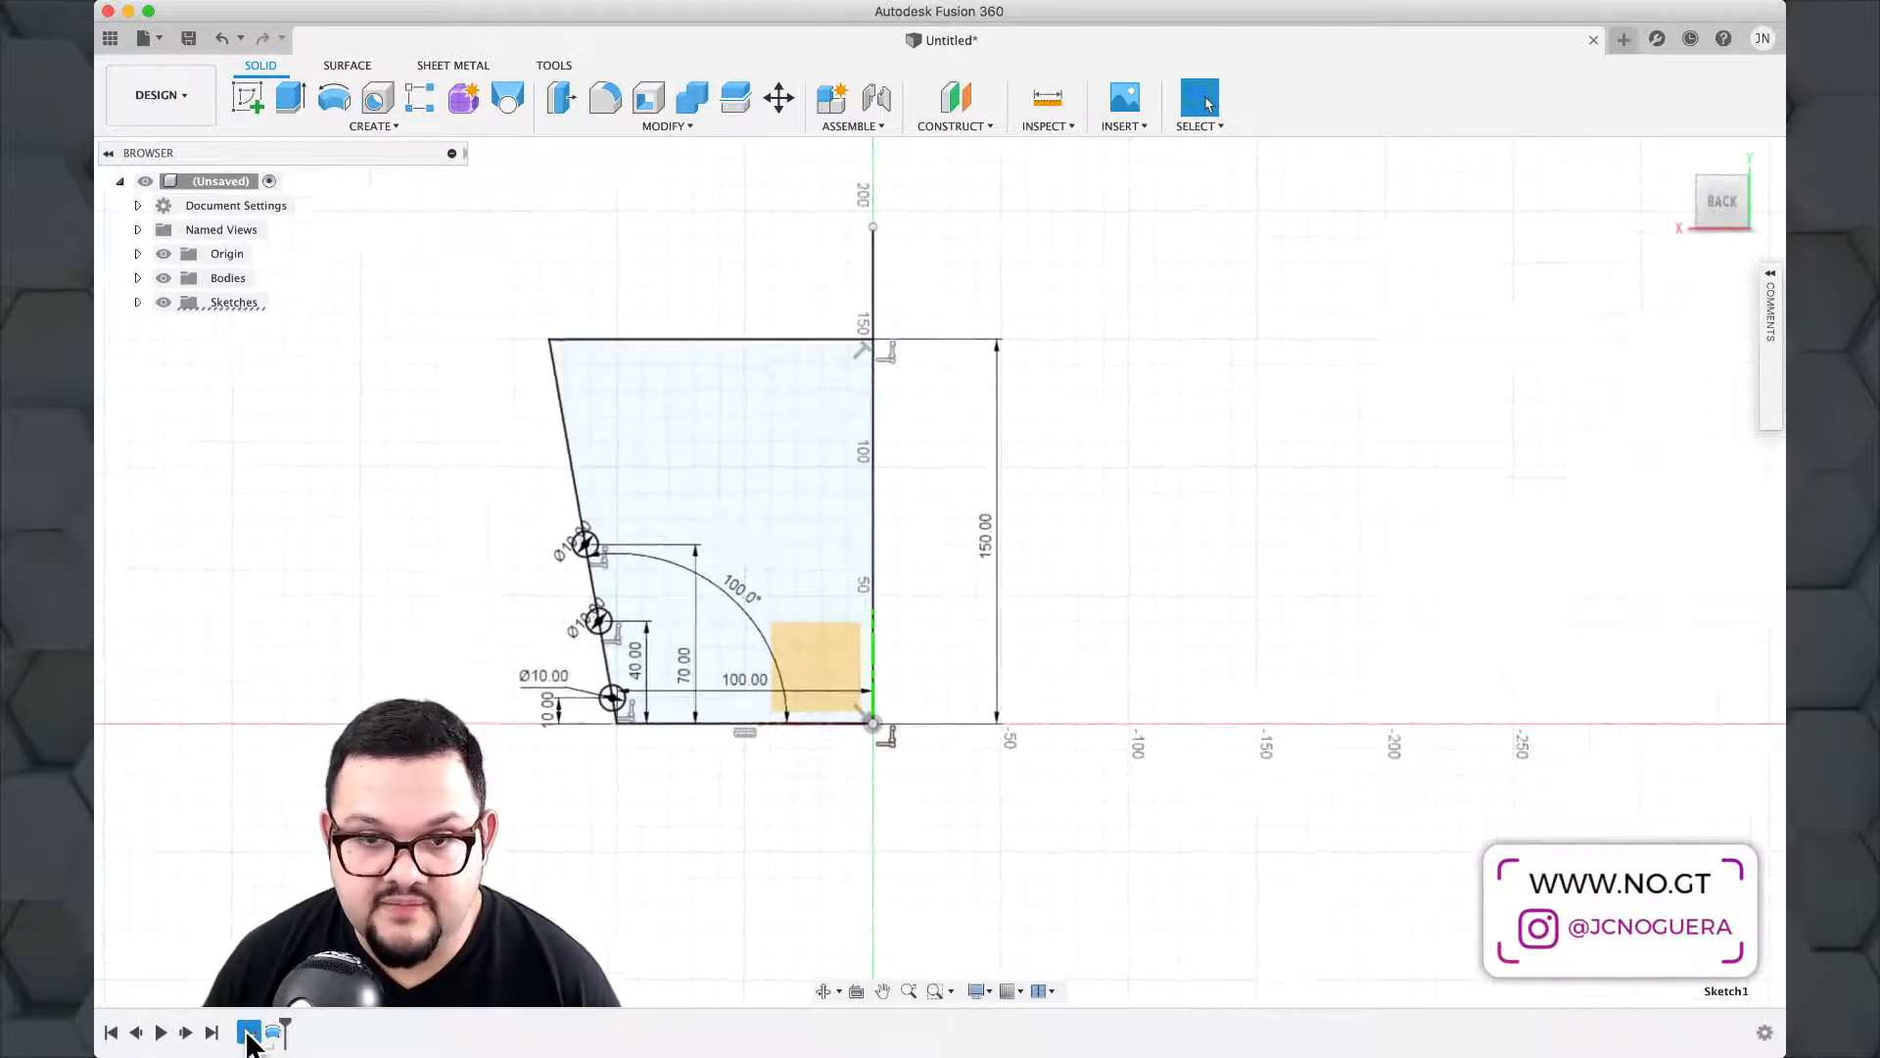
left_click(689, 499)
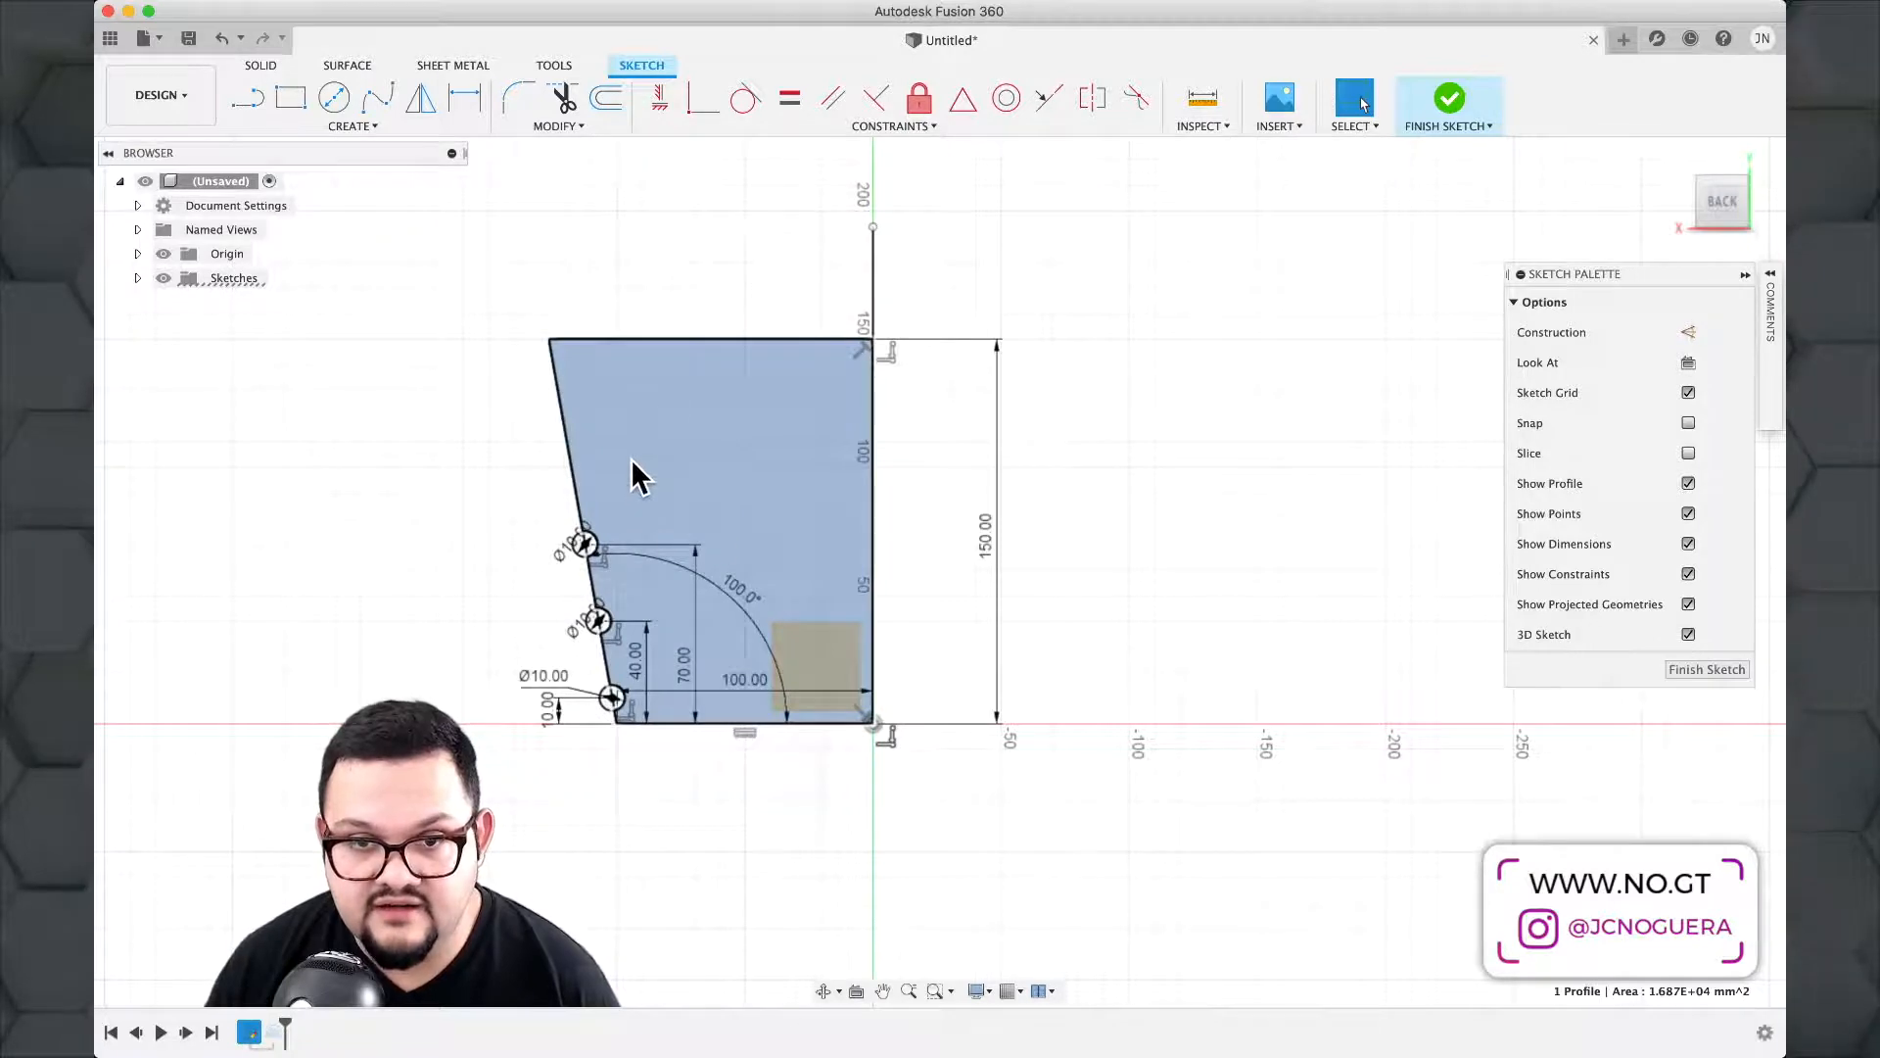
left_click(875, 303)
left_click(876, 301)
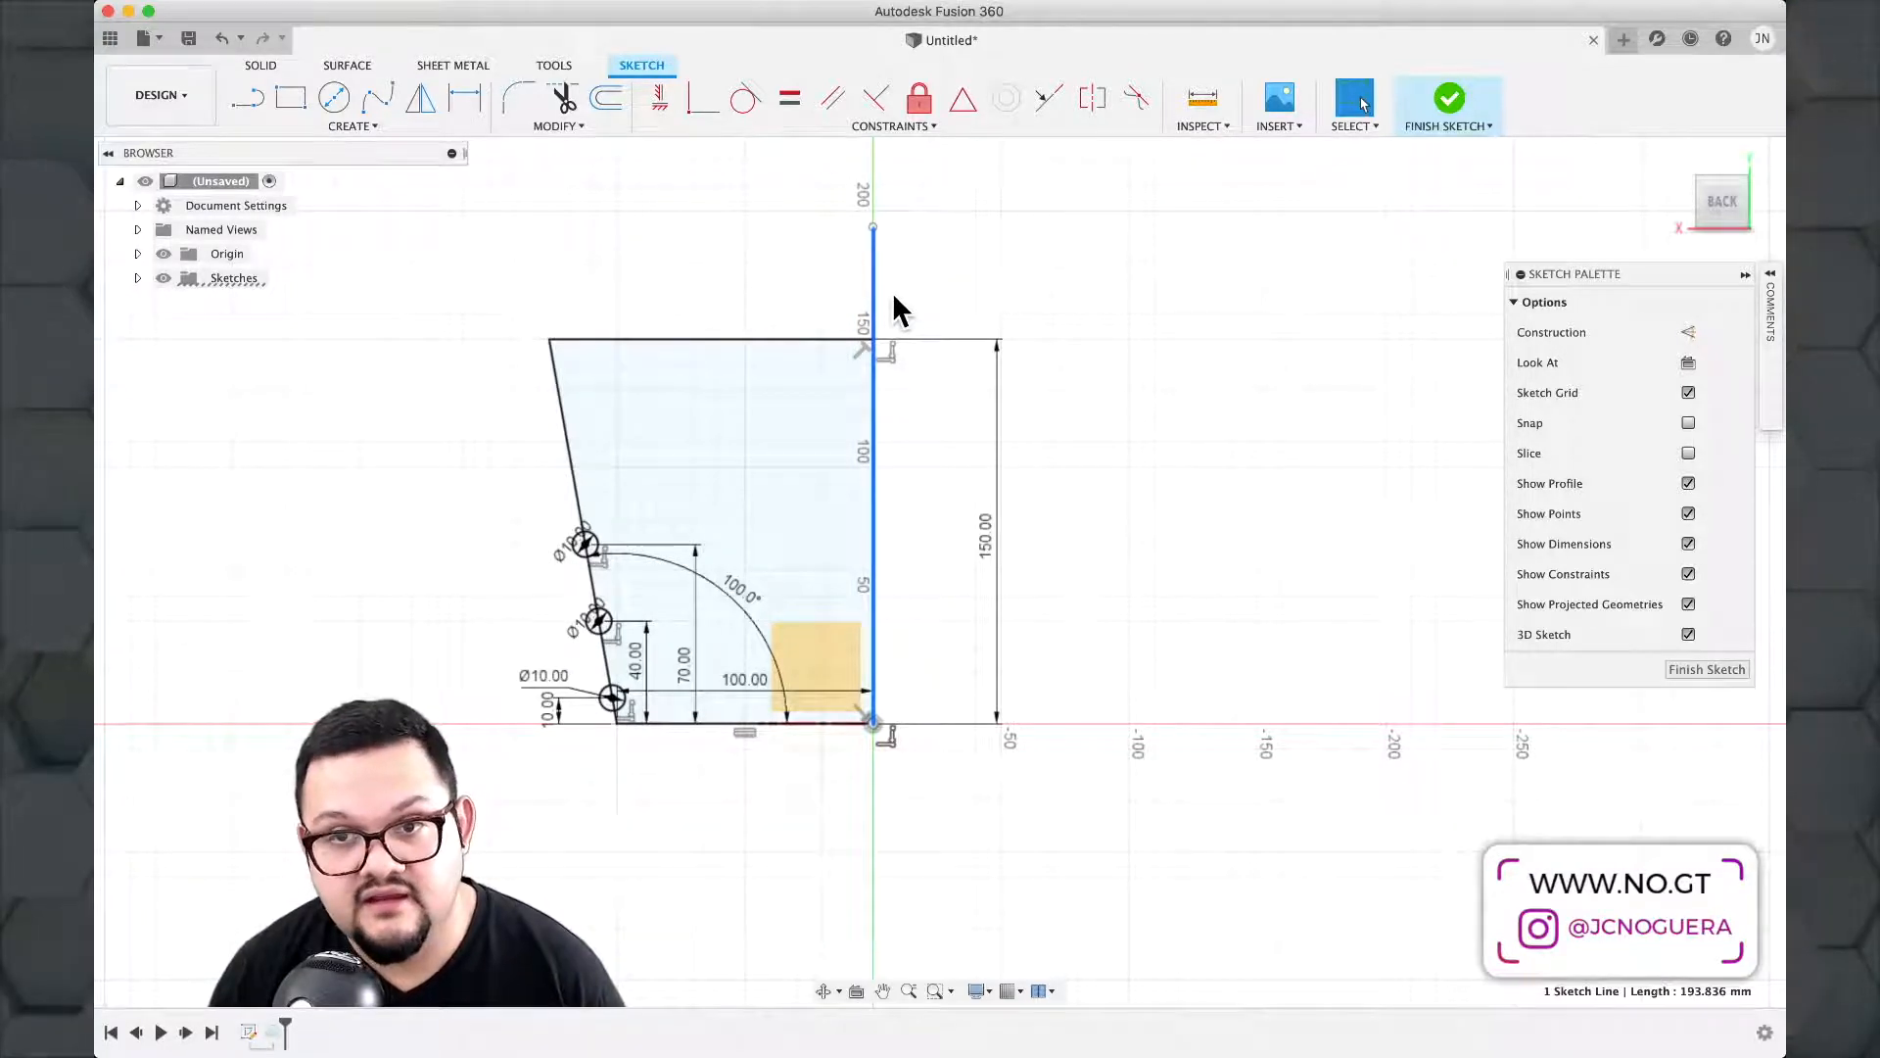
left_click(1448, 104)
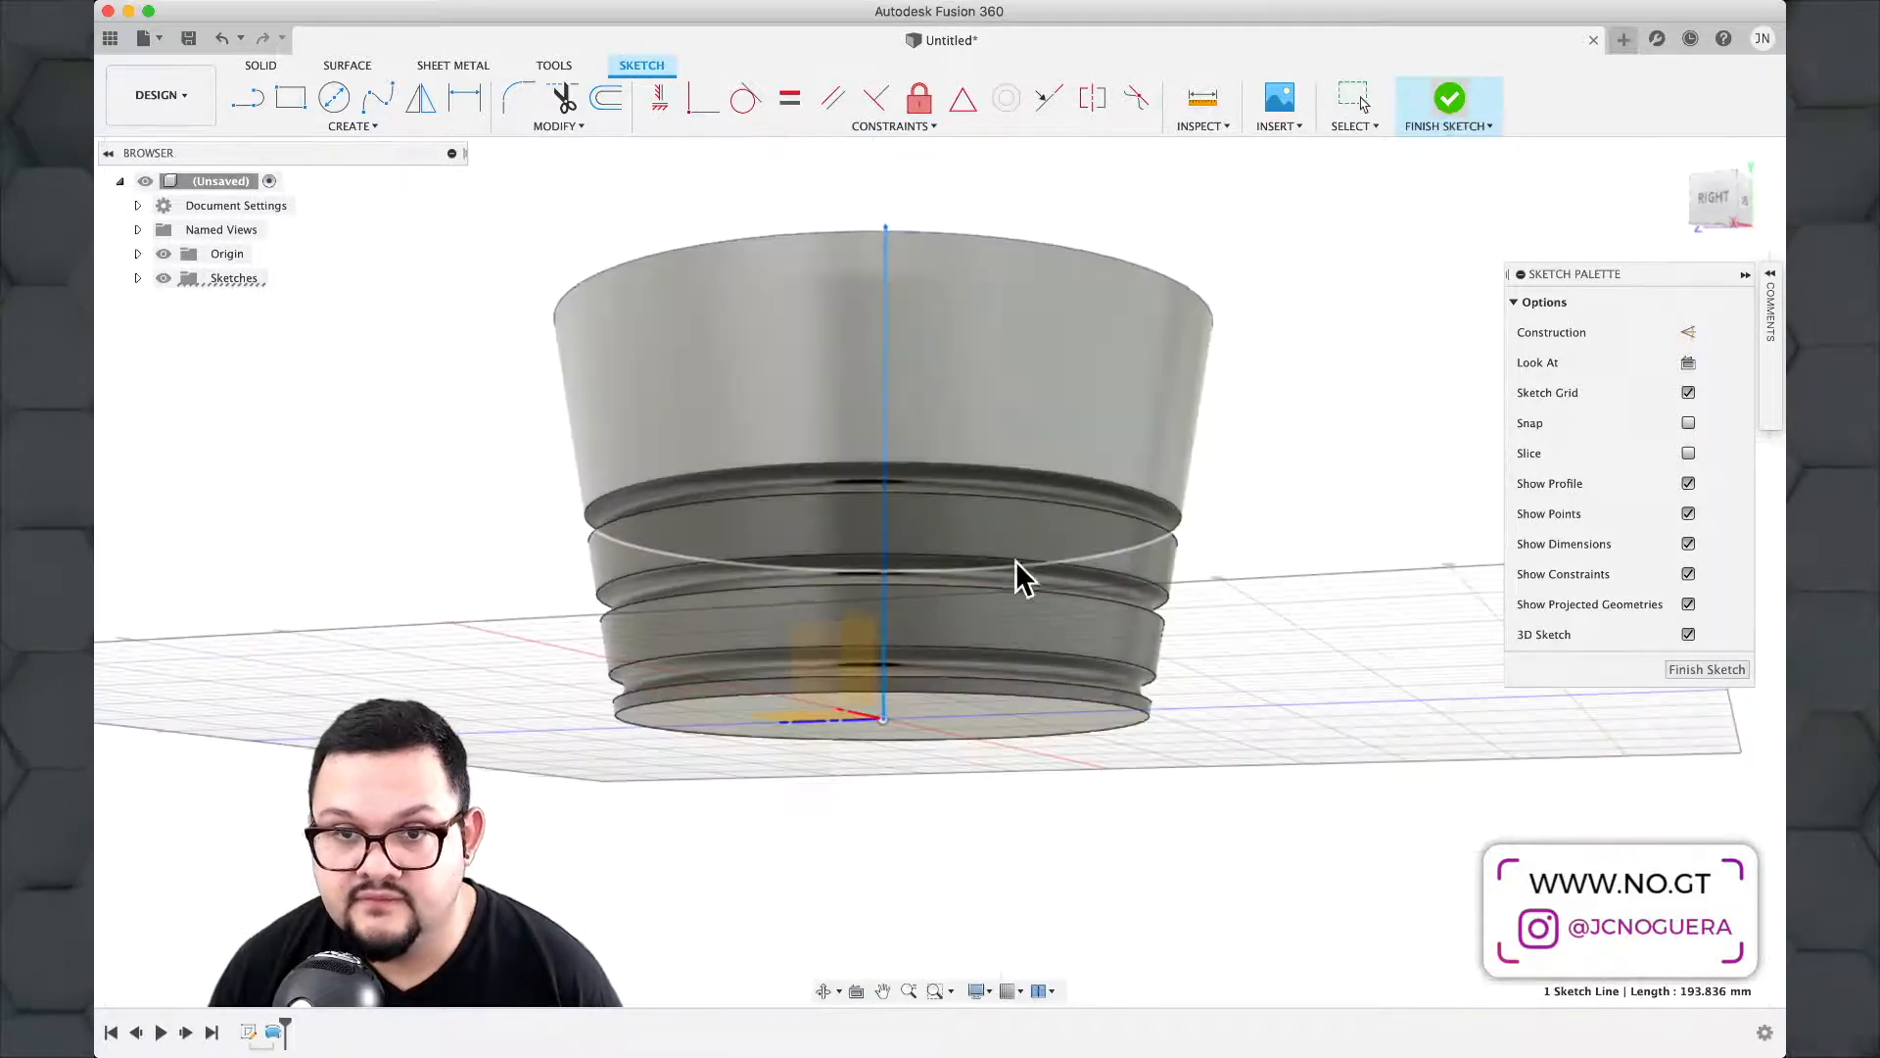
Start a Fillet and select the upper and lower circular edges of all three grooves around the body.
scroll(499, 528, "up", 5)
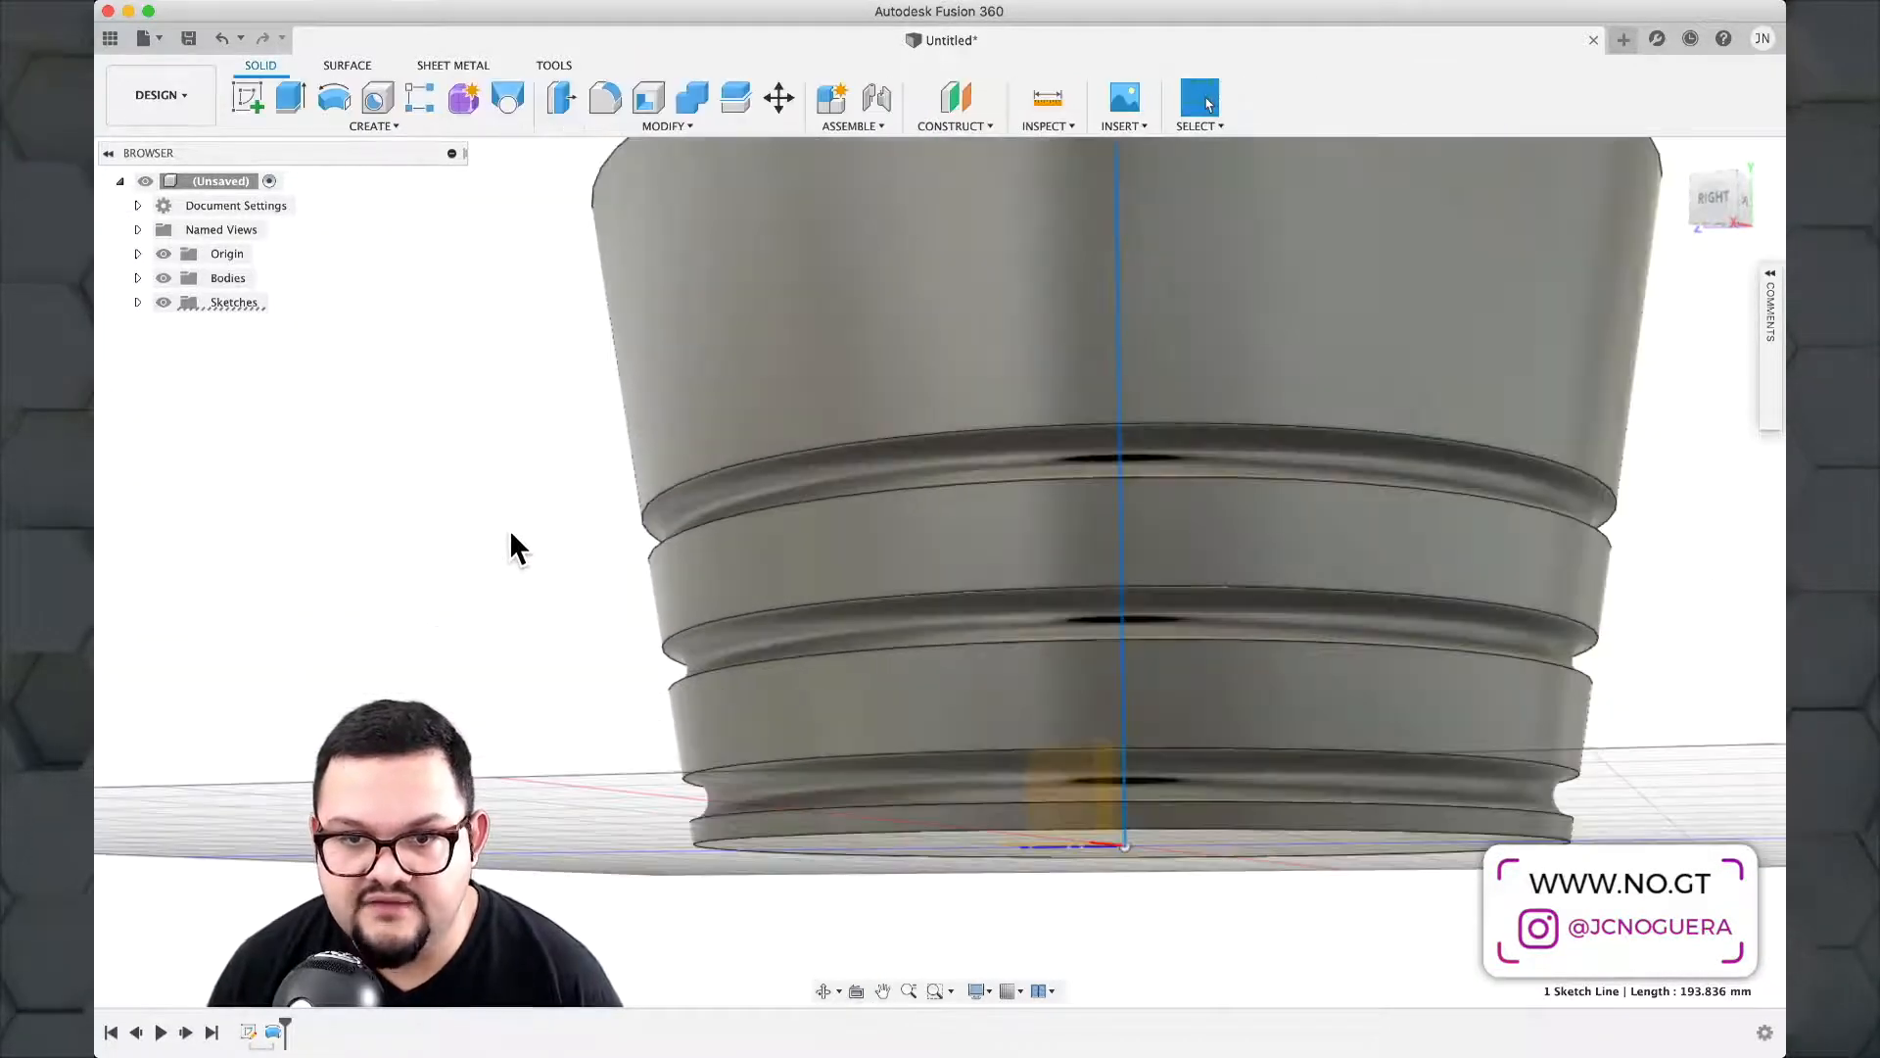
scroll(563, 578, "up", 3)
middle_click_drag(601, 613, 633, 491)
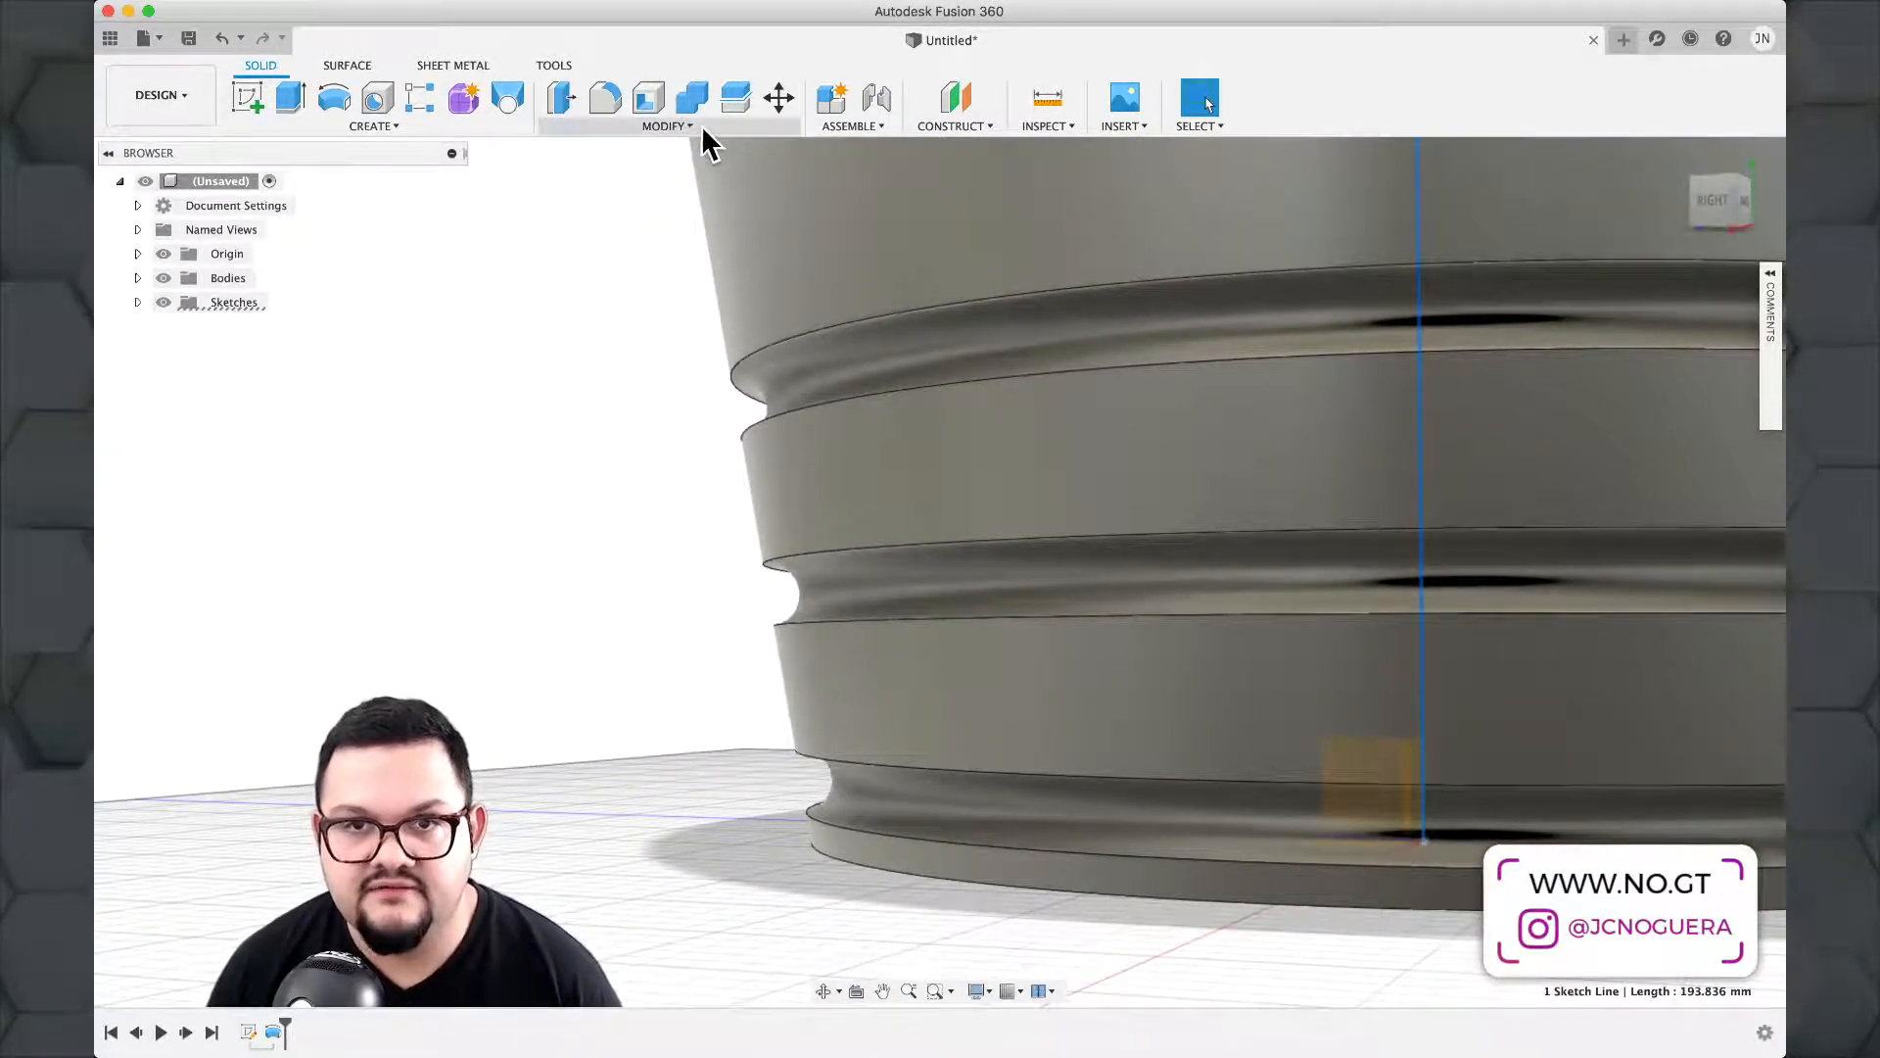
left_click(691, 126)
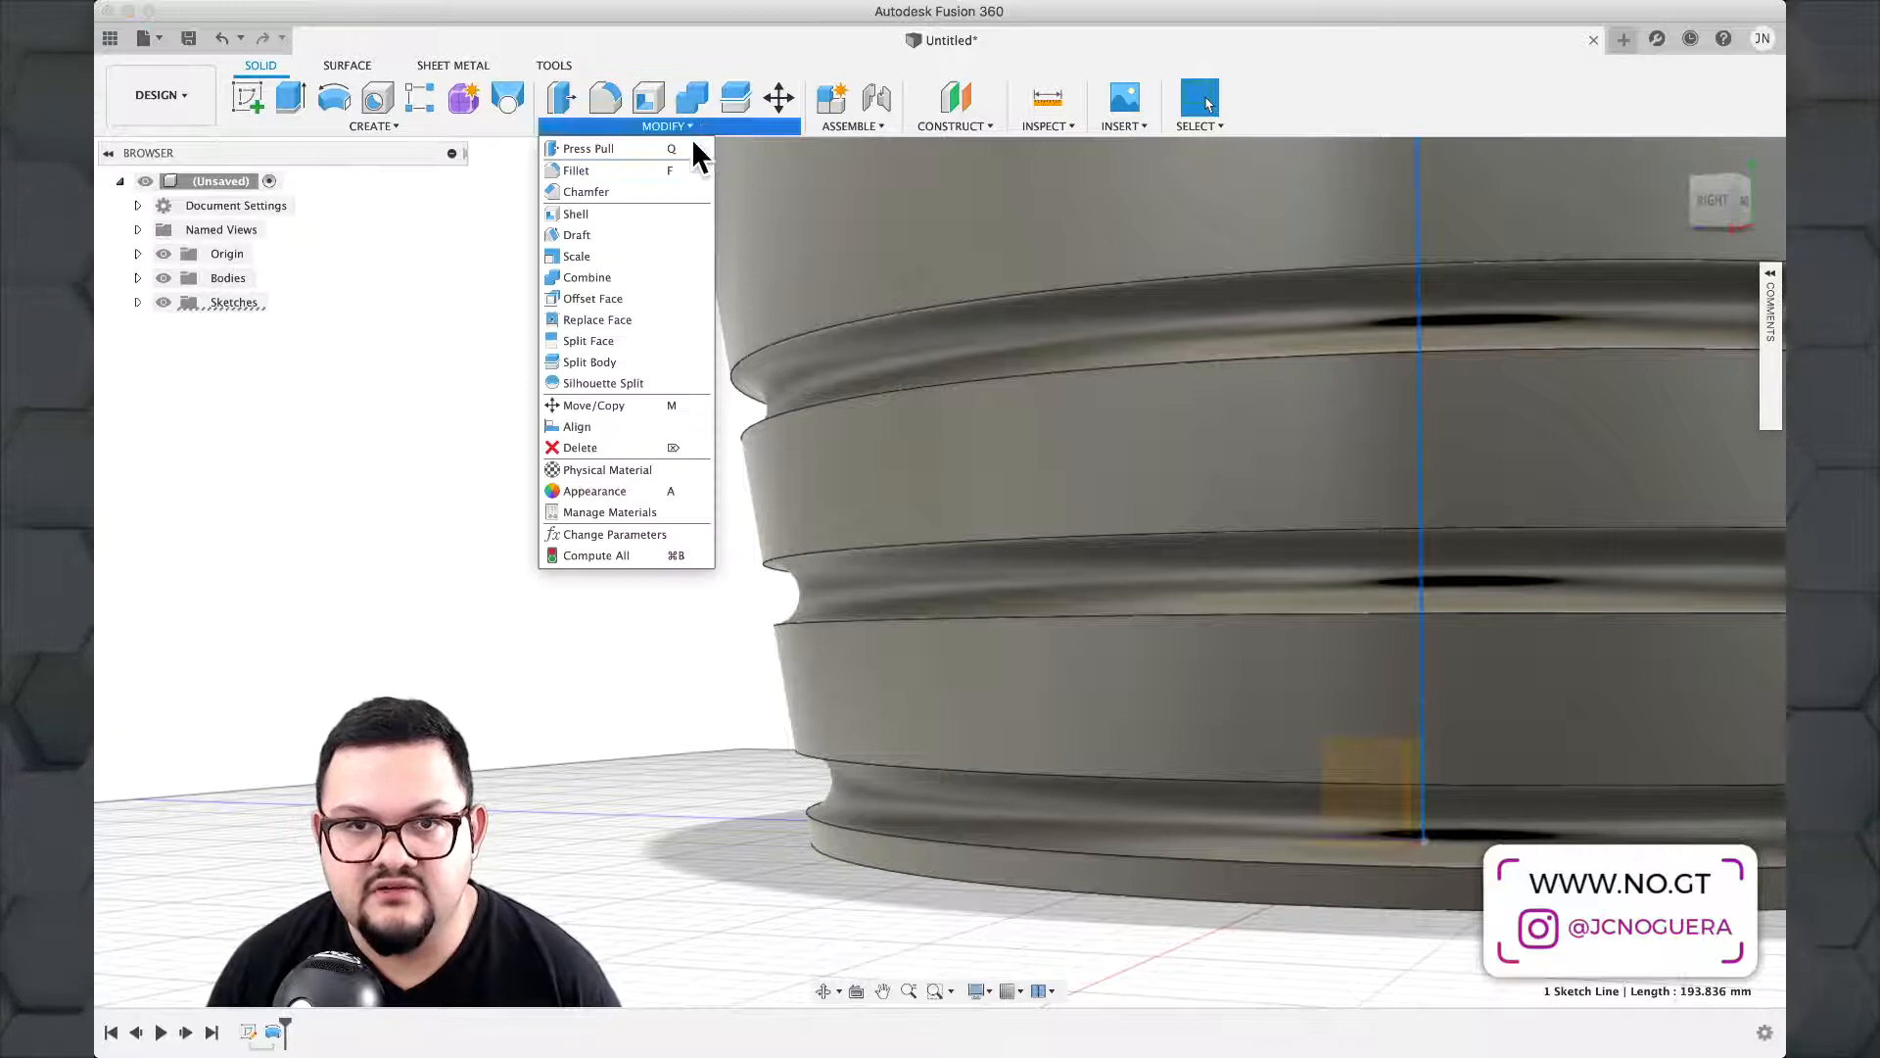
left_click(636, 171)
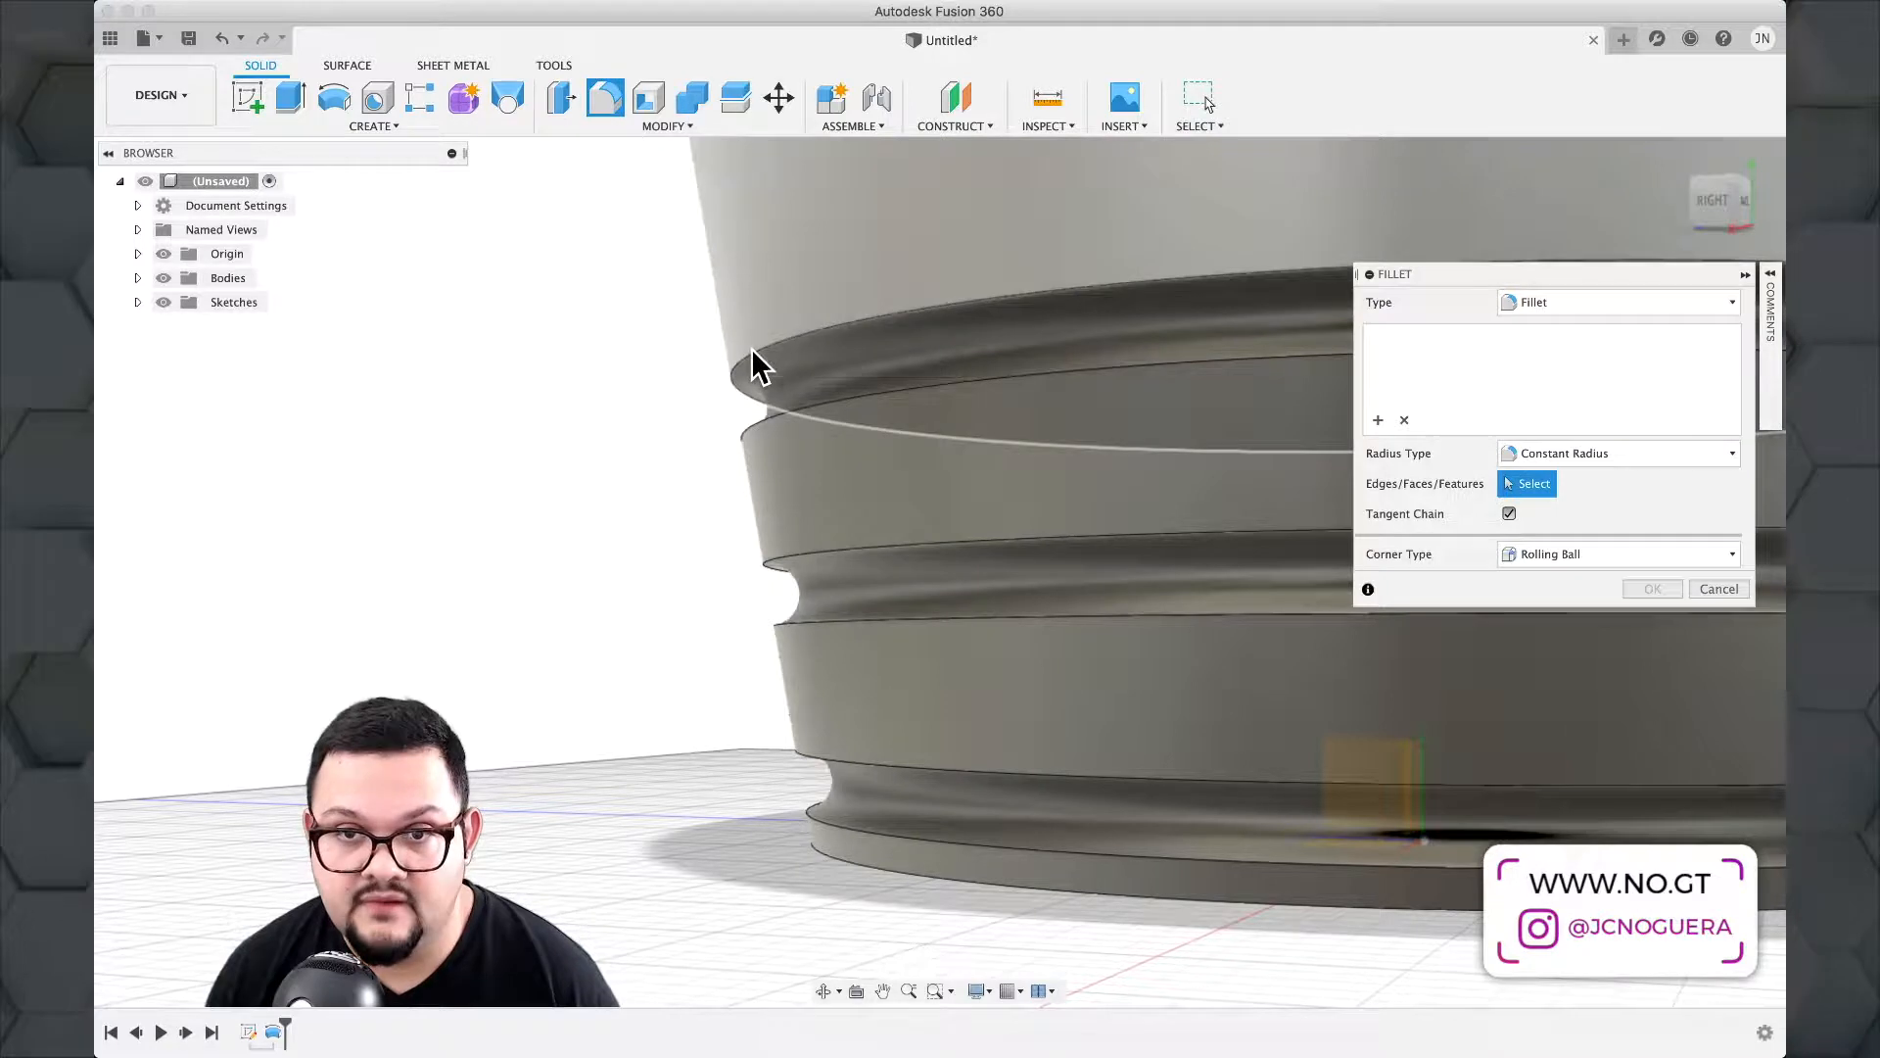
left_click(754, 352)
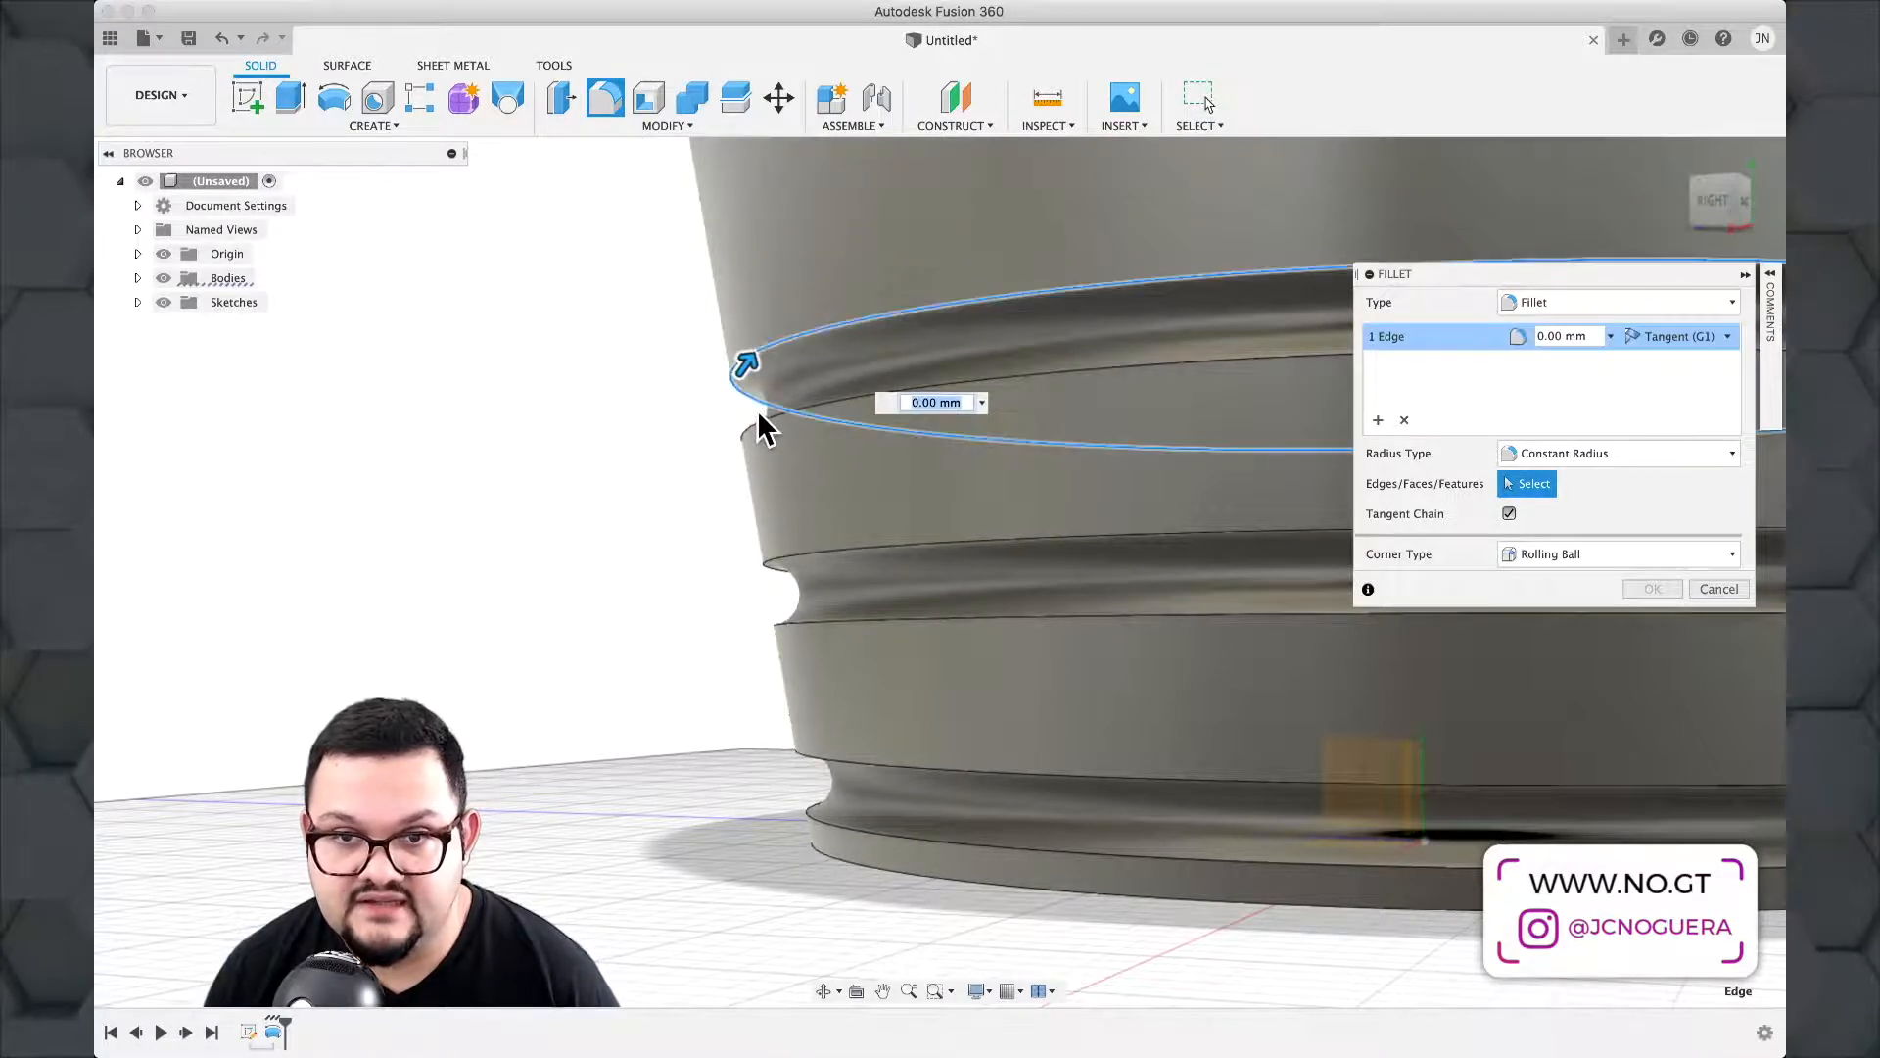
left_click(762, 422)
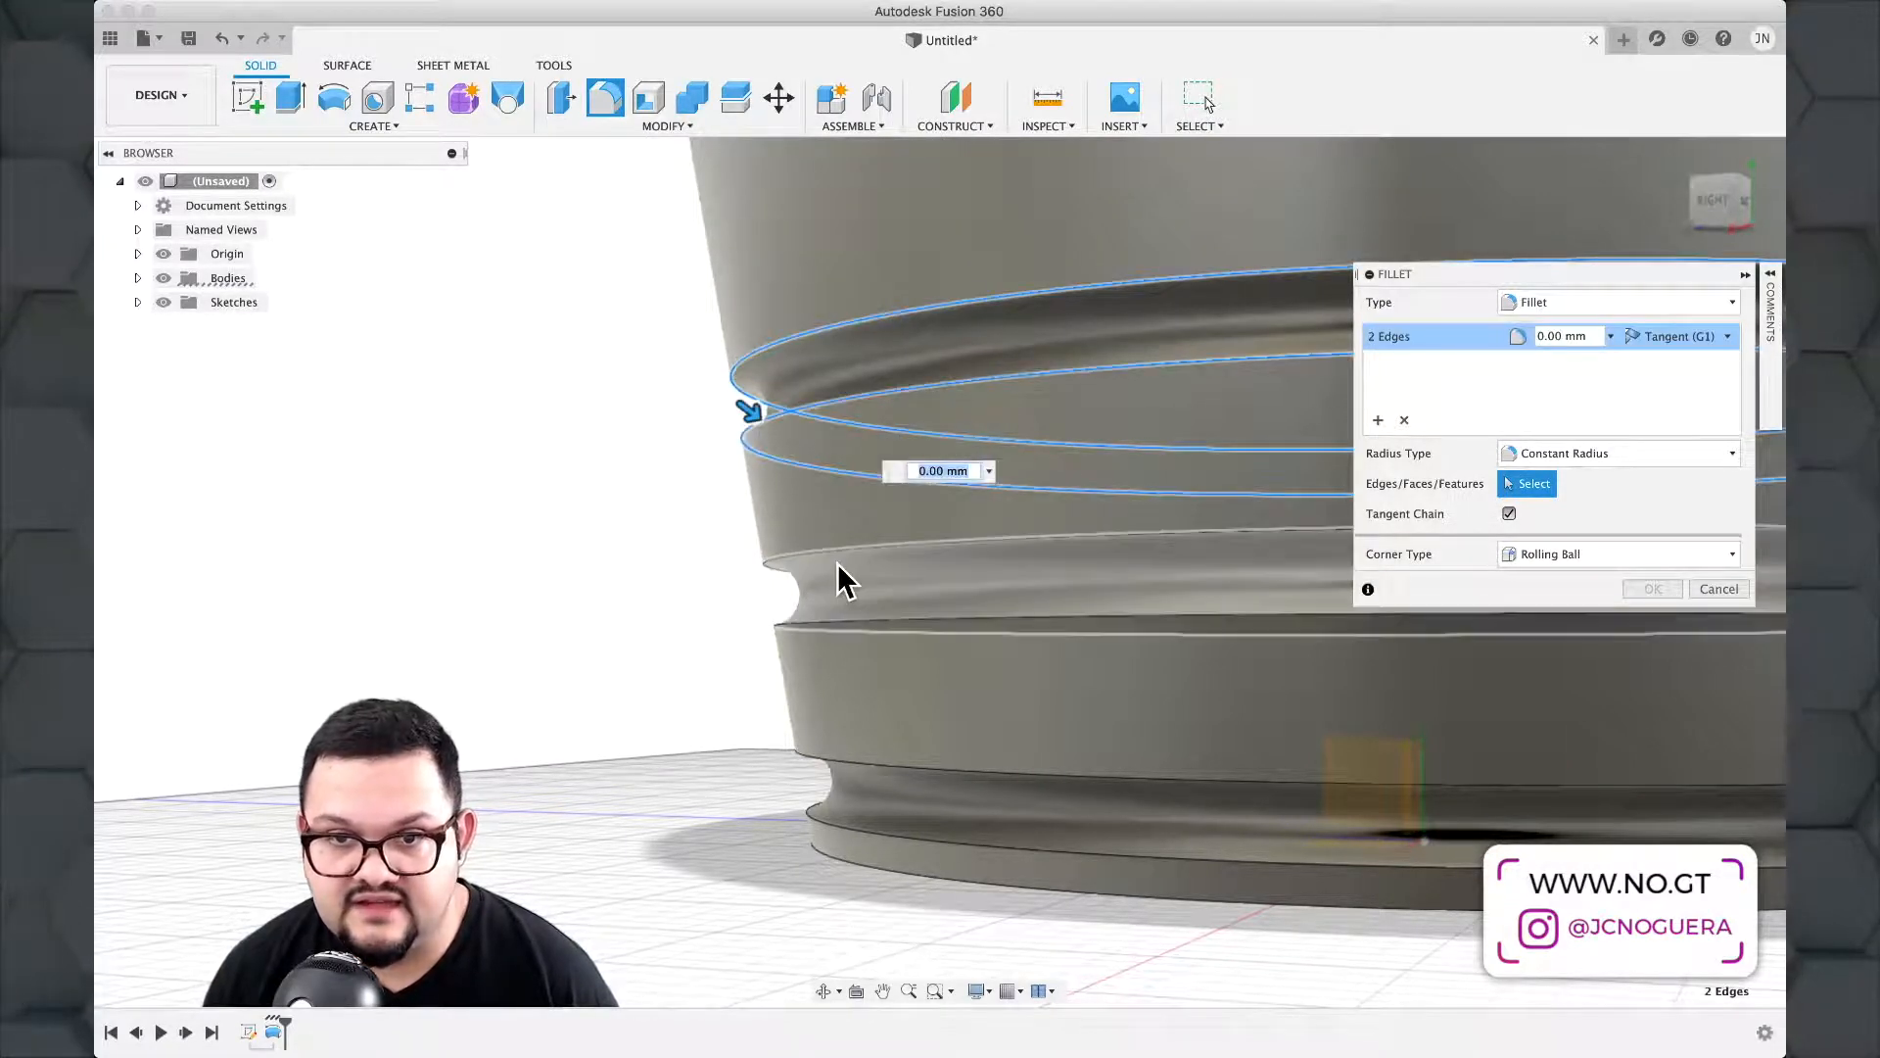
left_click(838, 565)
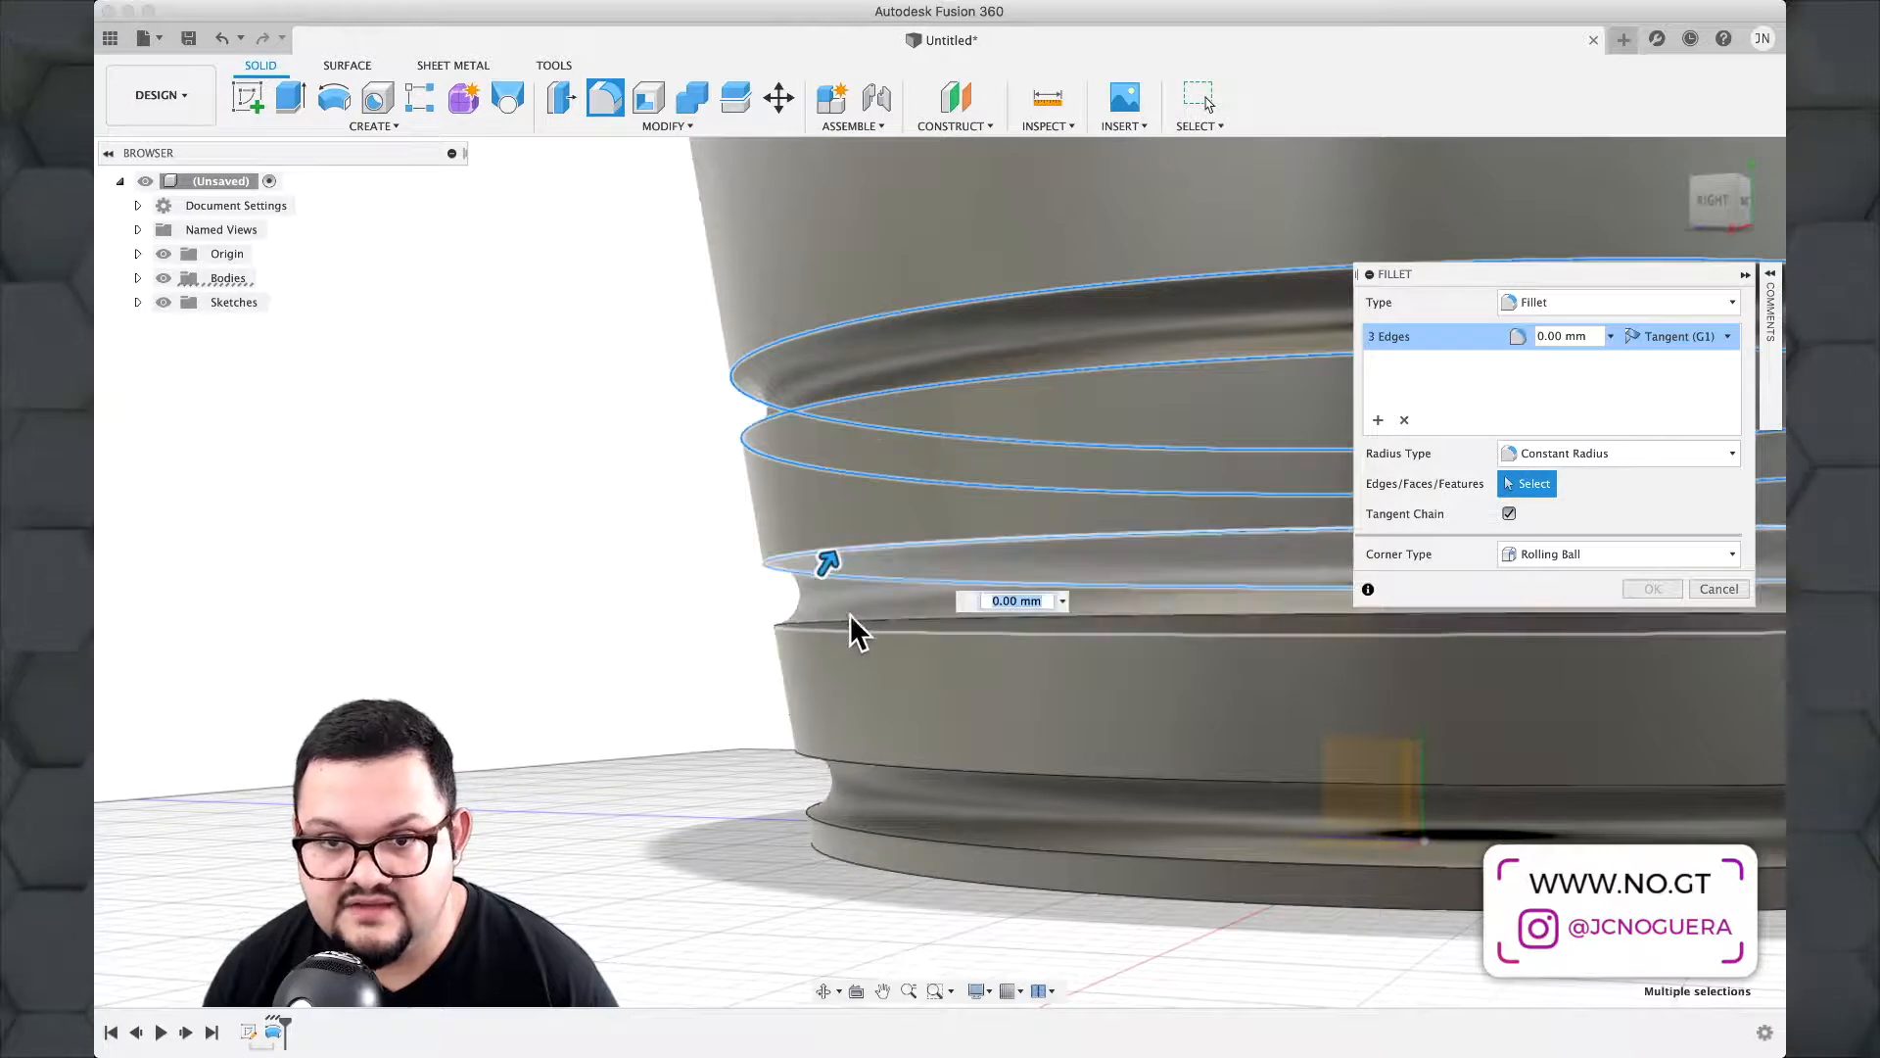
left_click(870, 762)
middle_click_drag(870, 762, 869, 689, "shift")
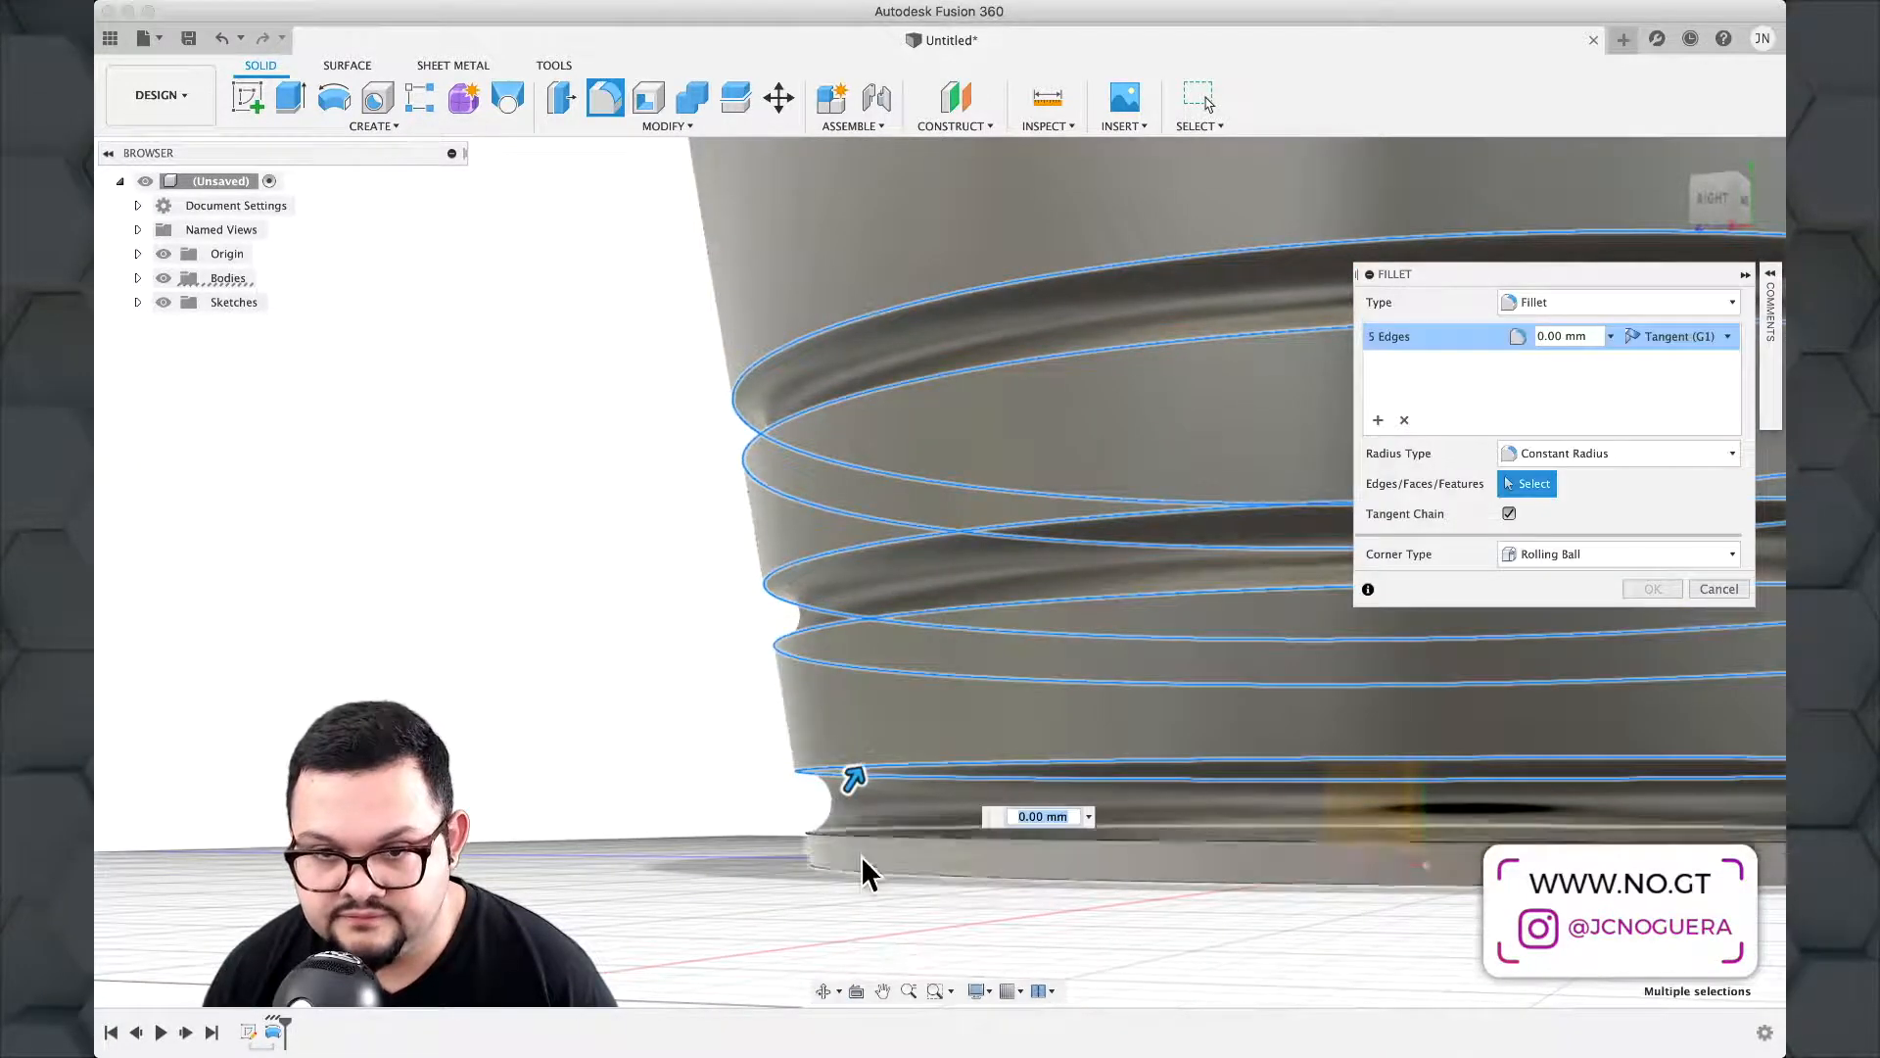
left_click(867, 855)
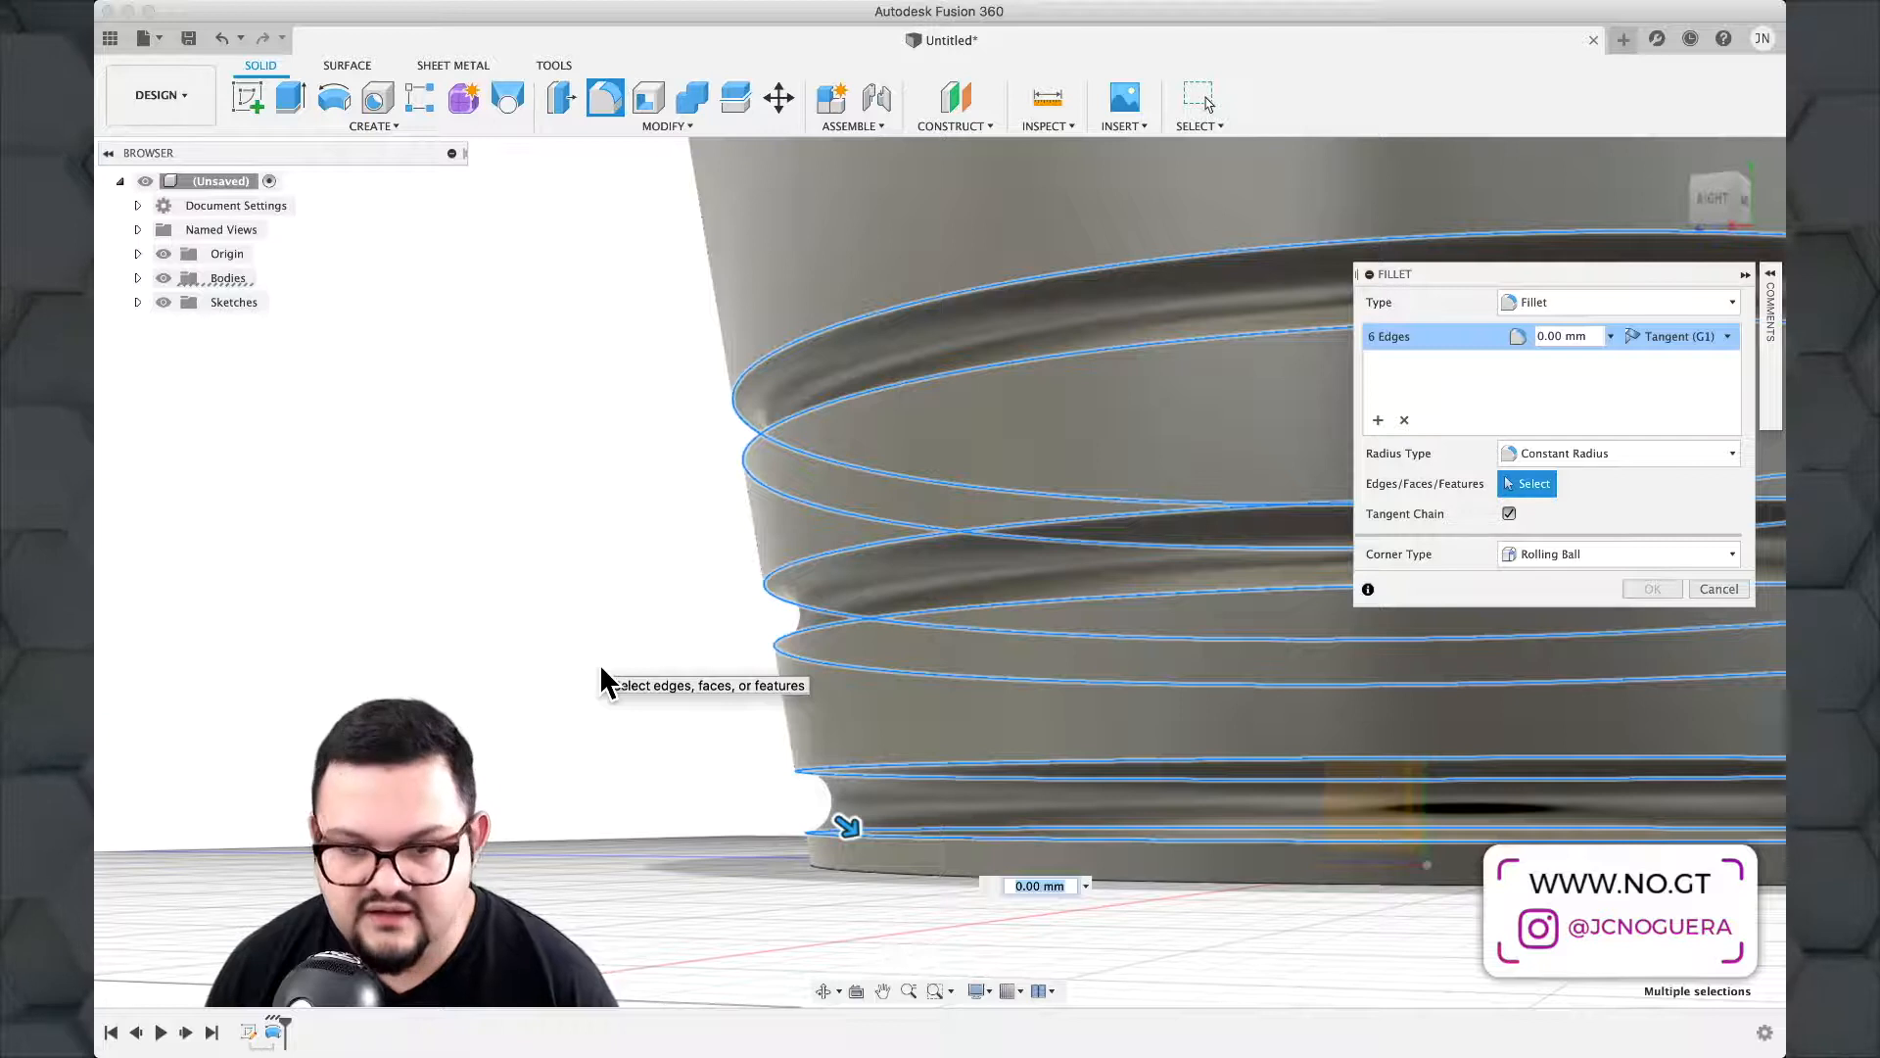
Try a 5 mm radius on the six groove edges and complete the fillet with a 2.5 mm radius.
type("5")
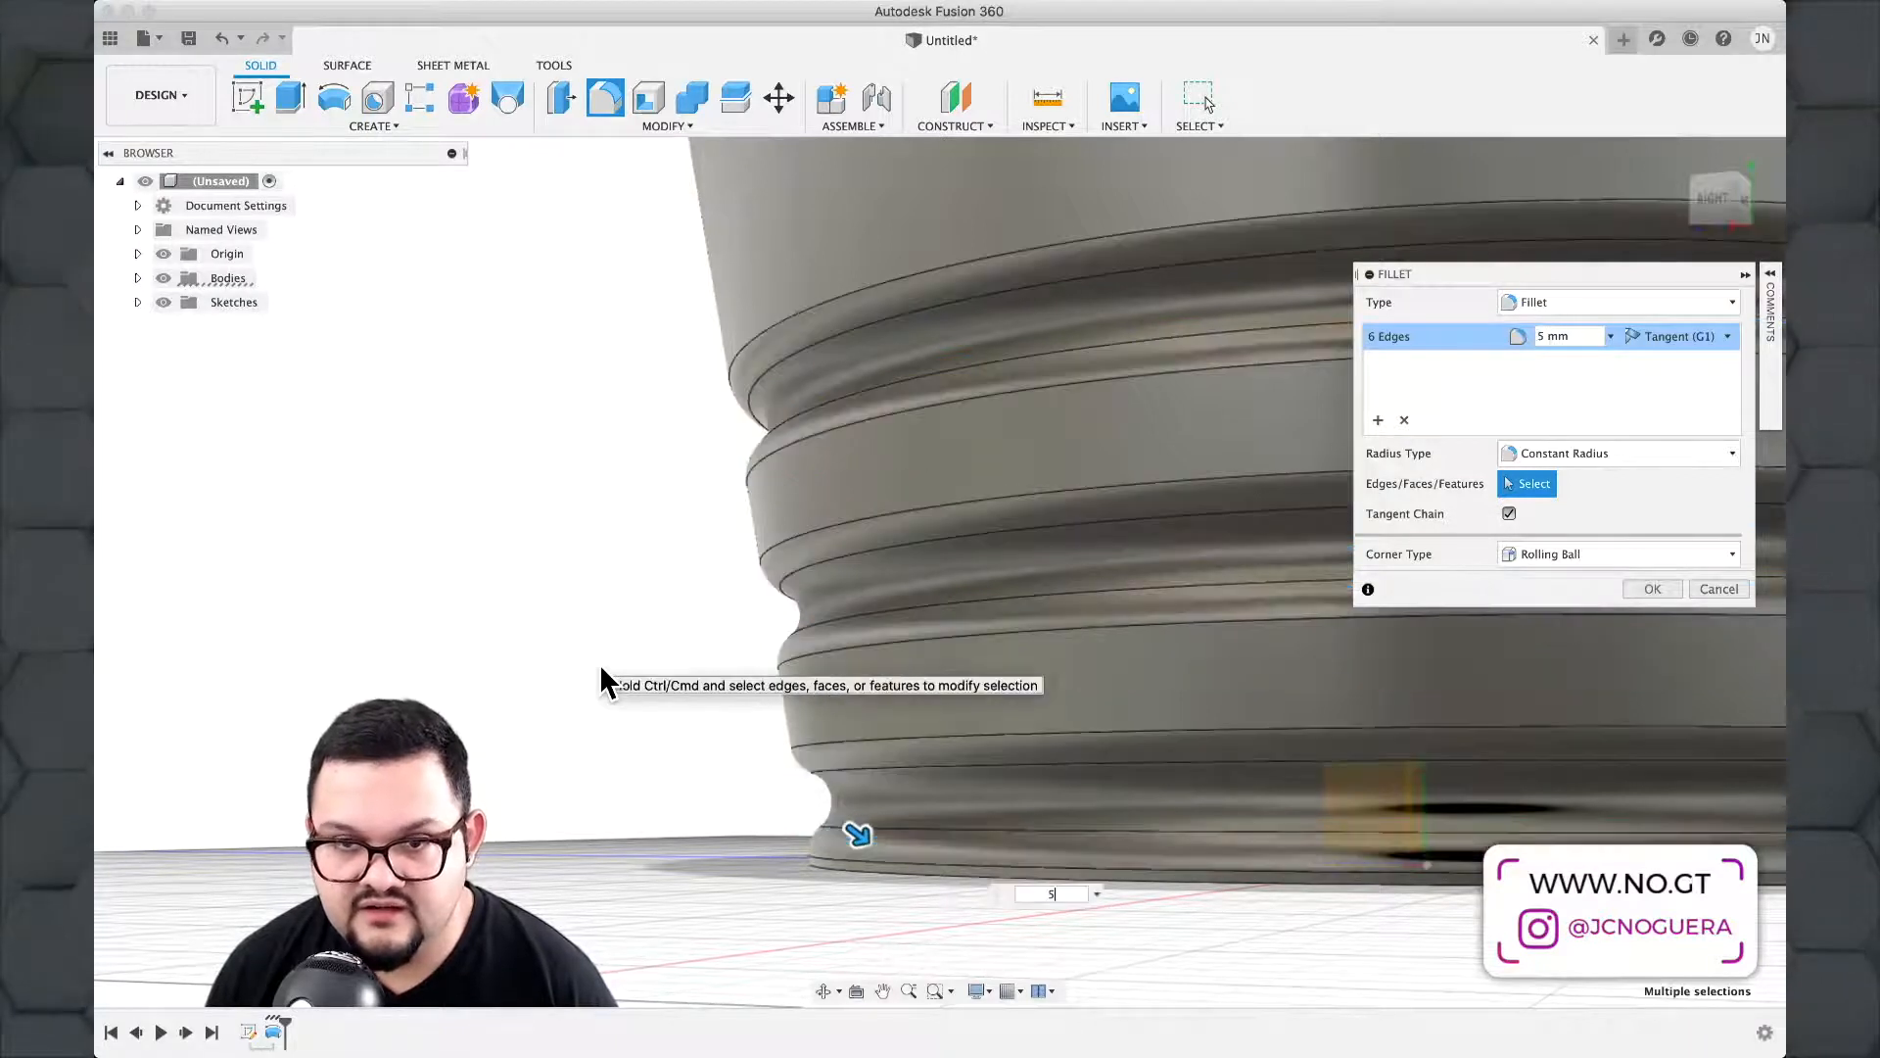
scroll(642, 635, "down", 1)
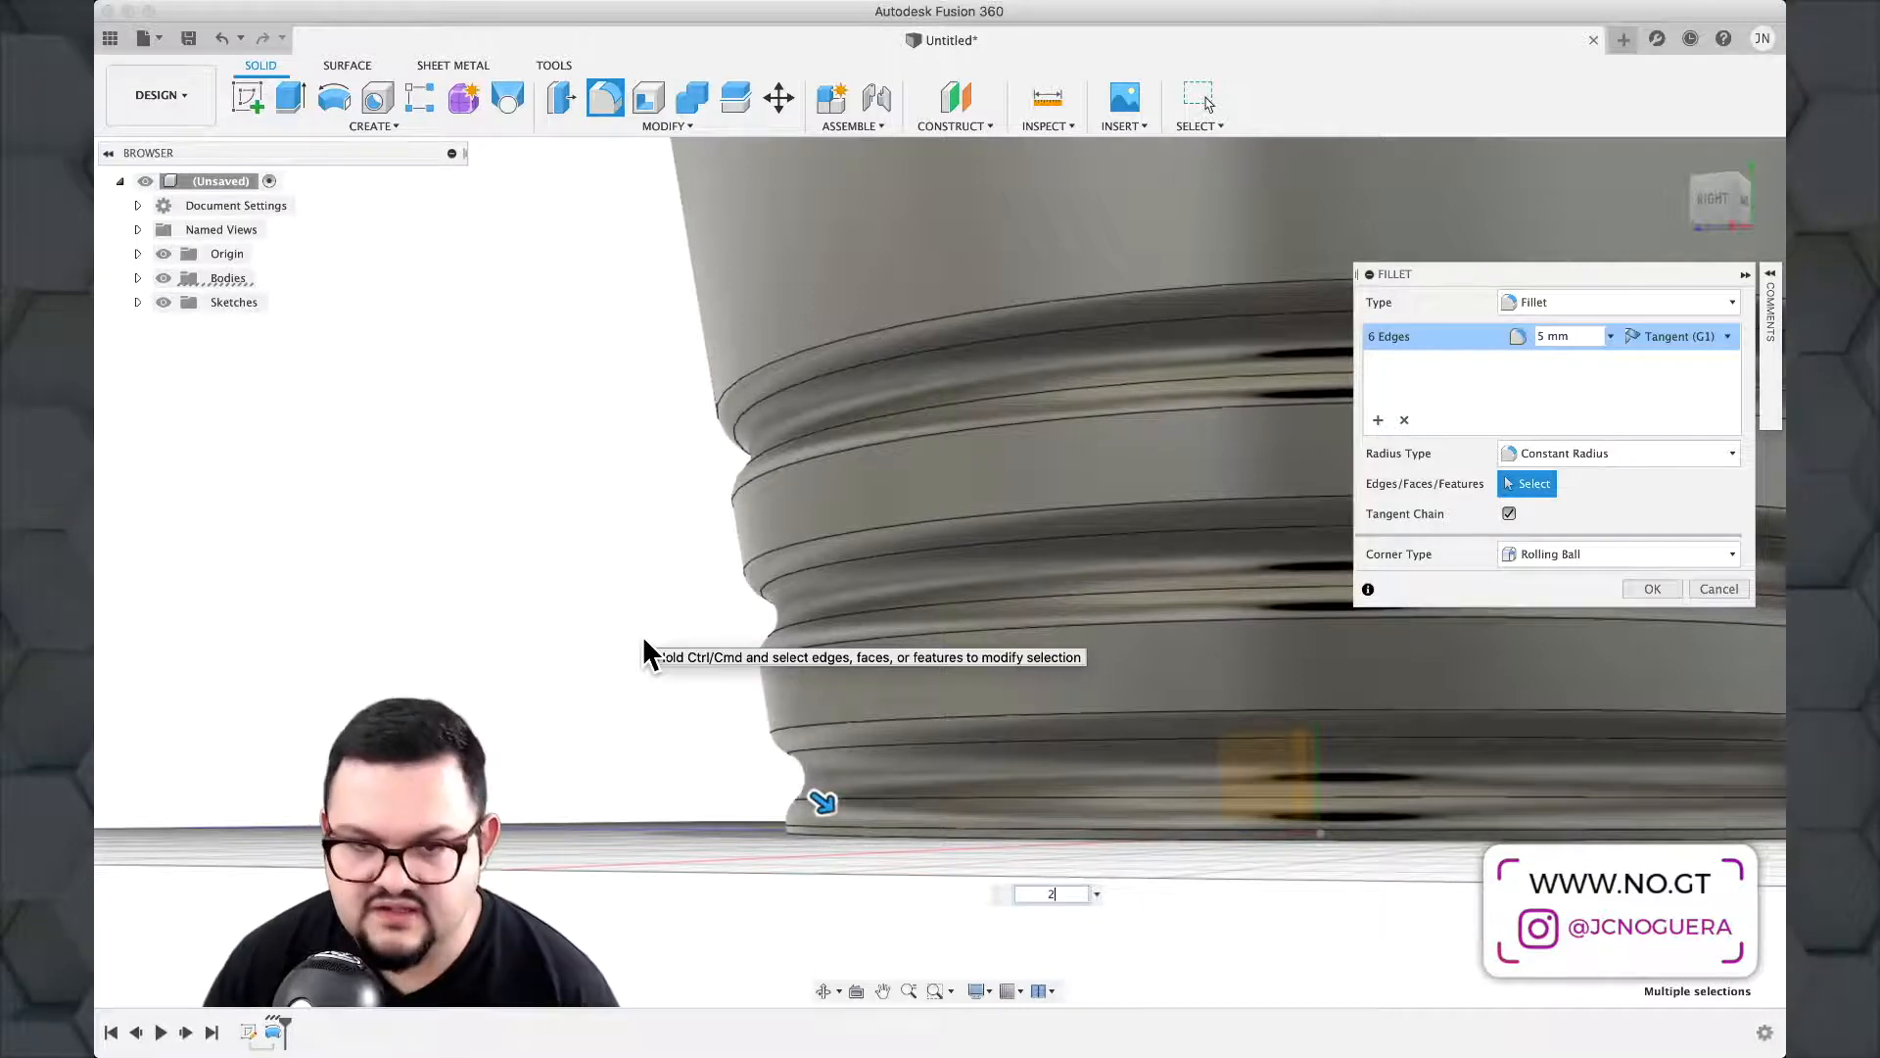
type("2.5")
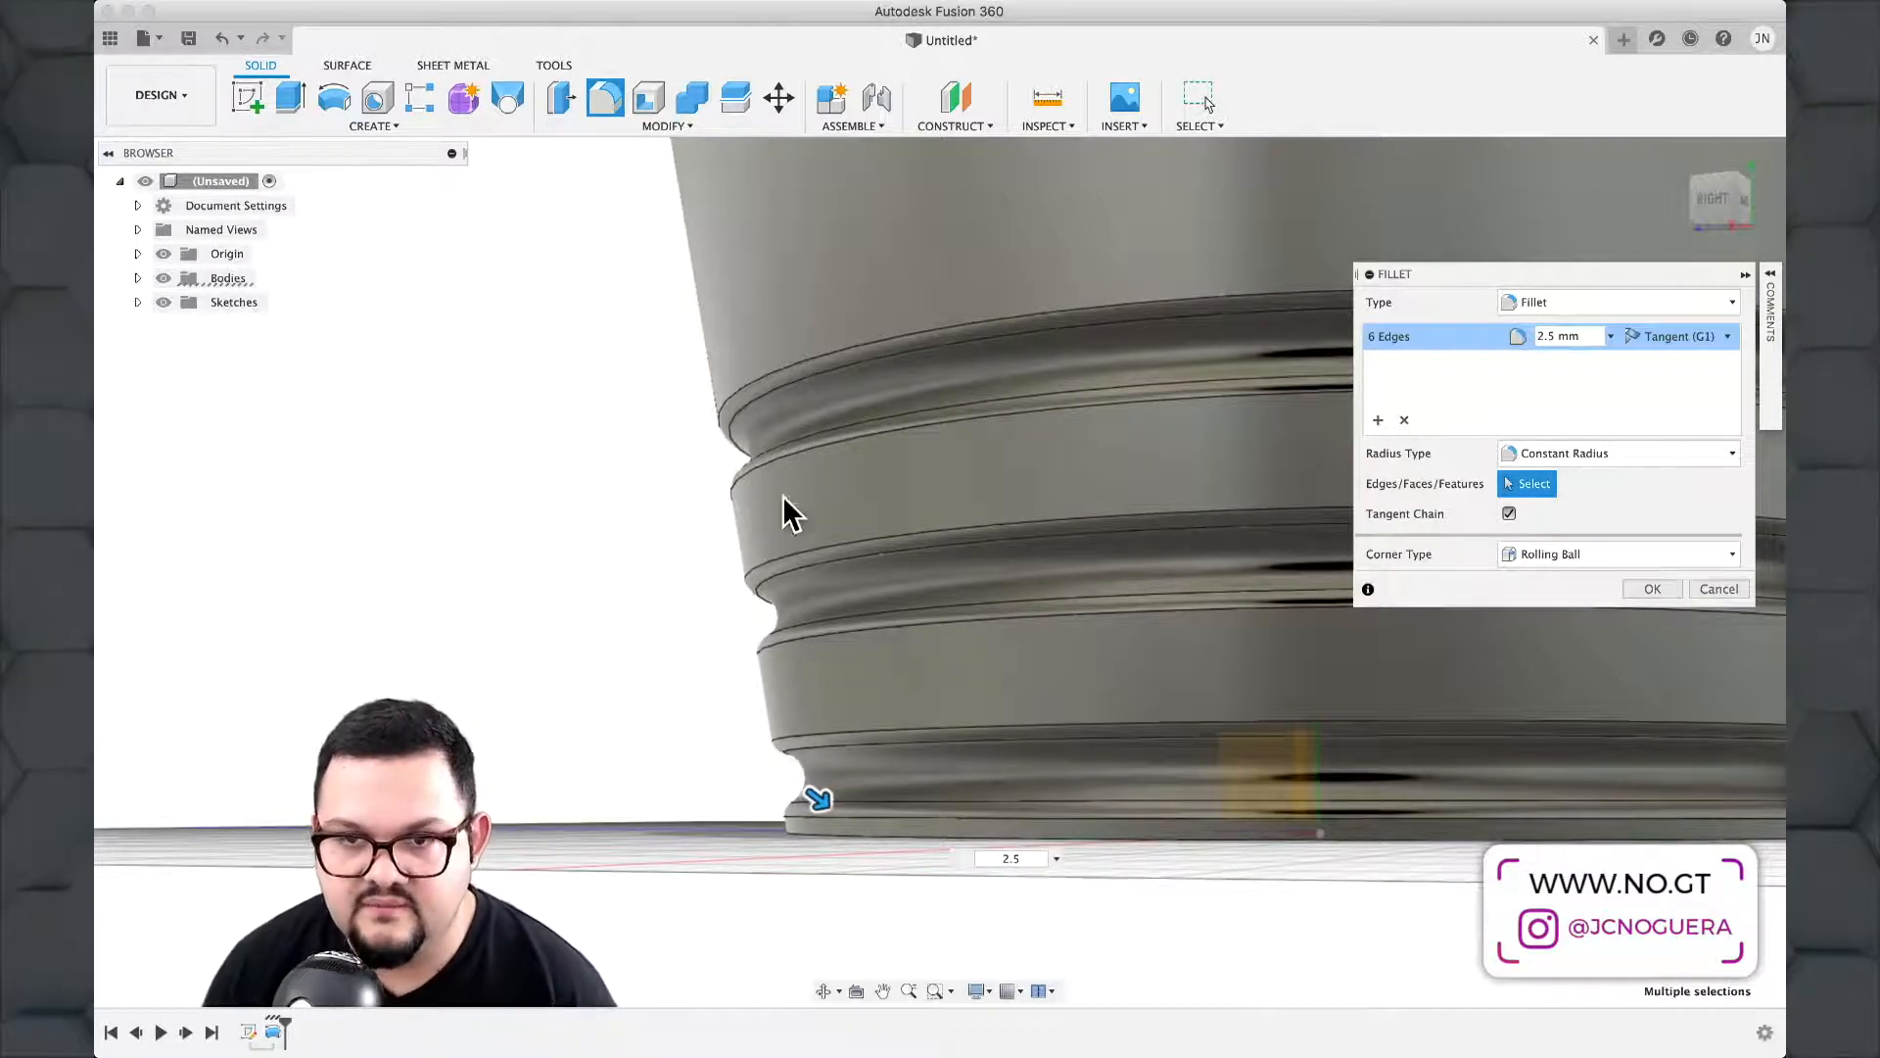
mouse_move(714, 467)
middle_mouse_down("shift")
mouse_move(692, 461)
mouse_move(701, 500)
middle_mouse_up("shift")
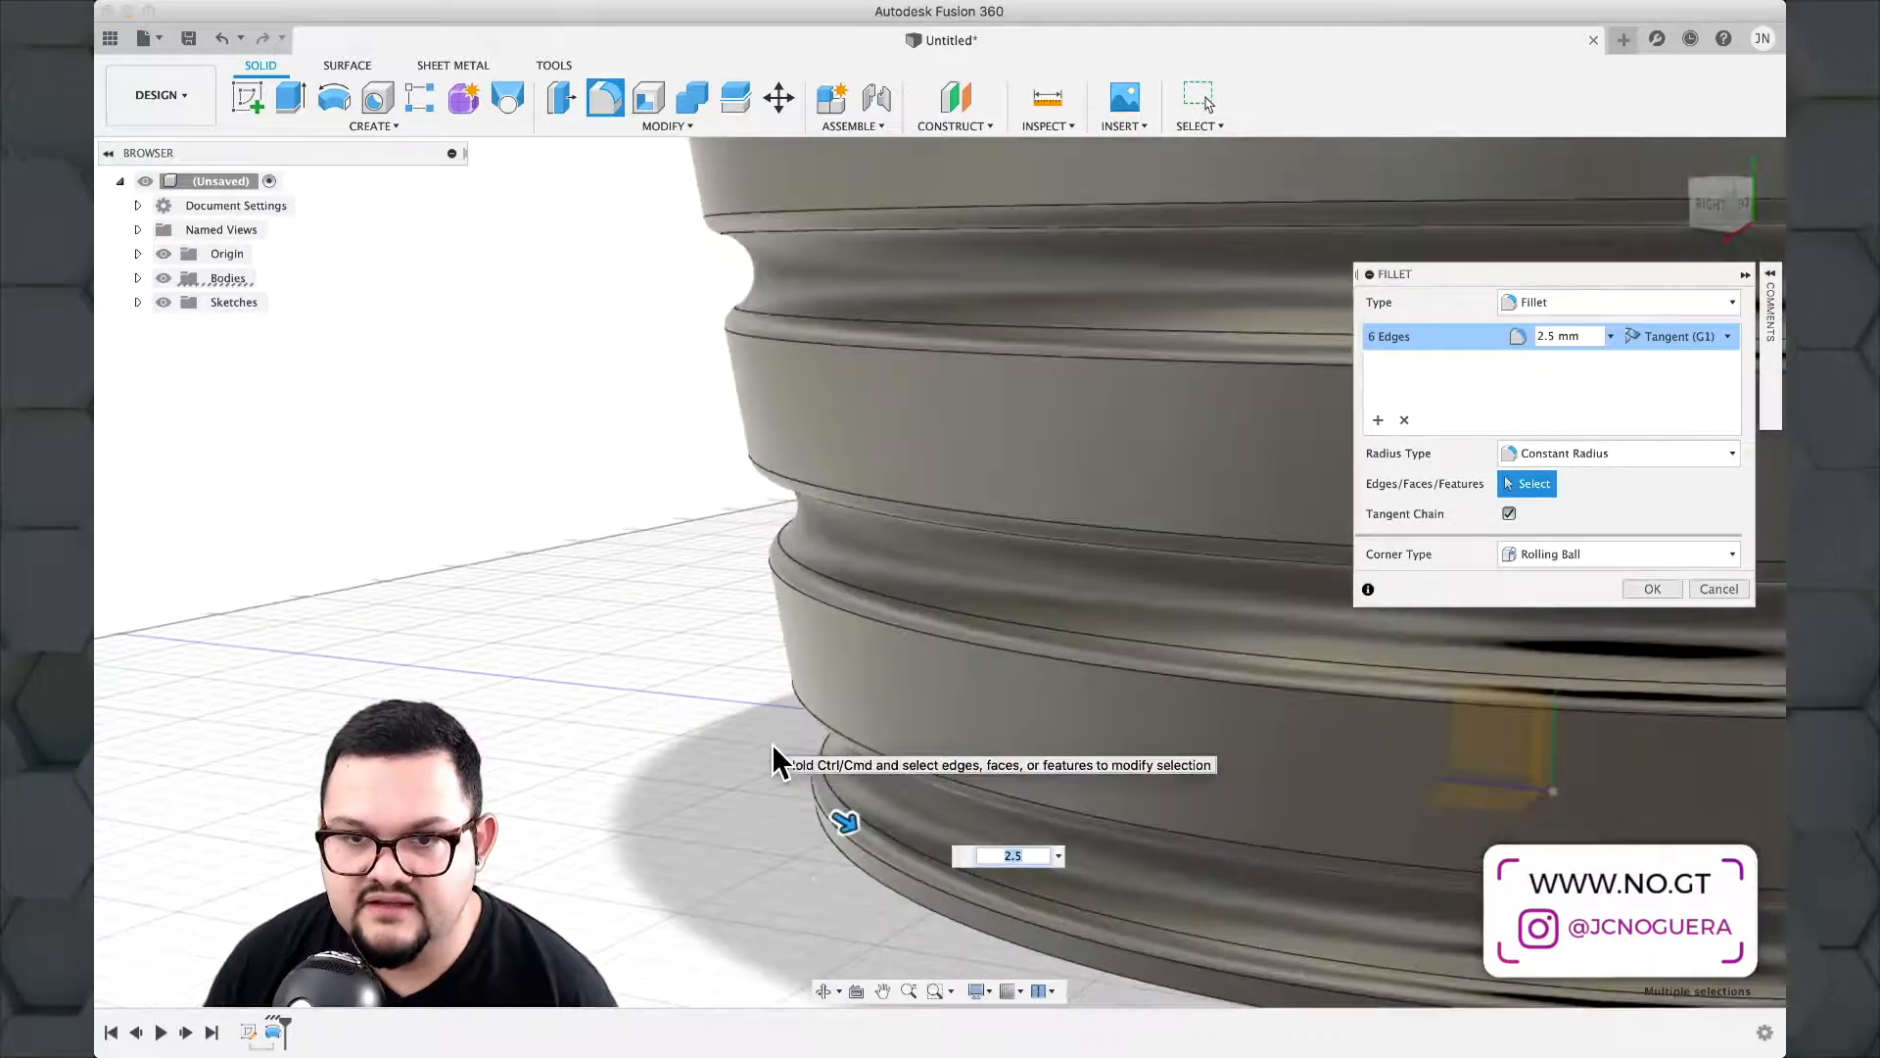
mouse_move(772, 744)
middle_mouse_down("shift")
mouse_move(762, 709)
mouse_move(783, 724)
middle_mouse_up("shift")
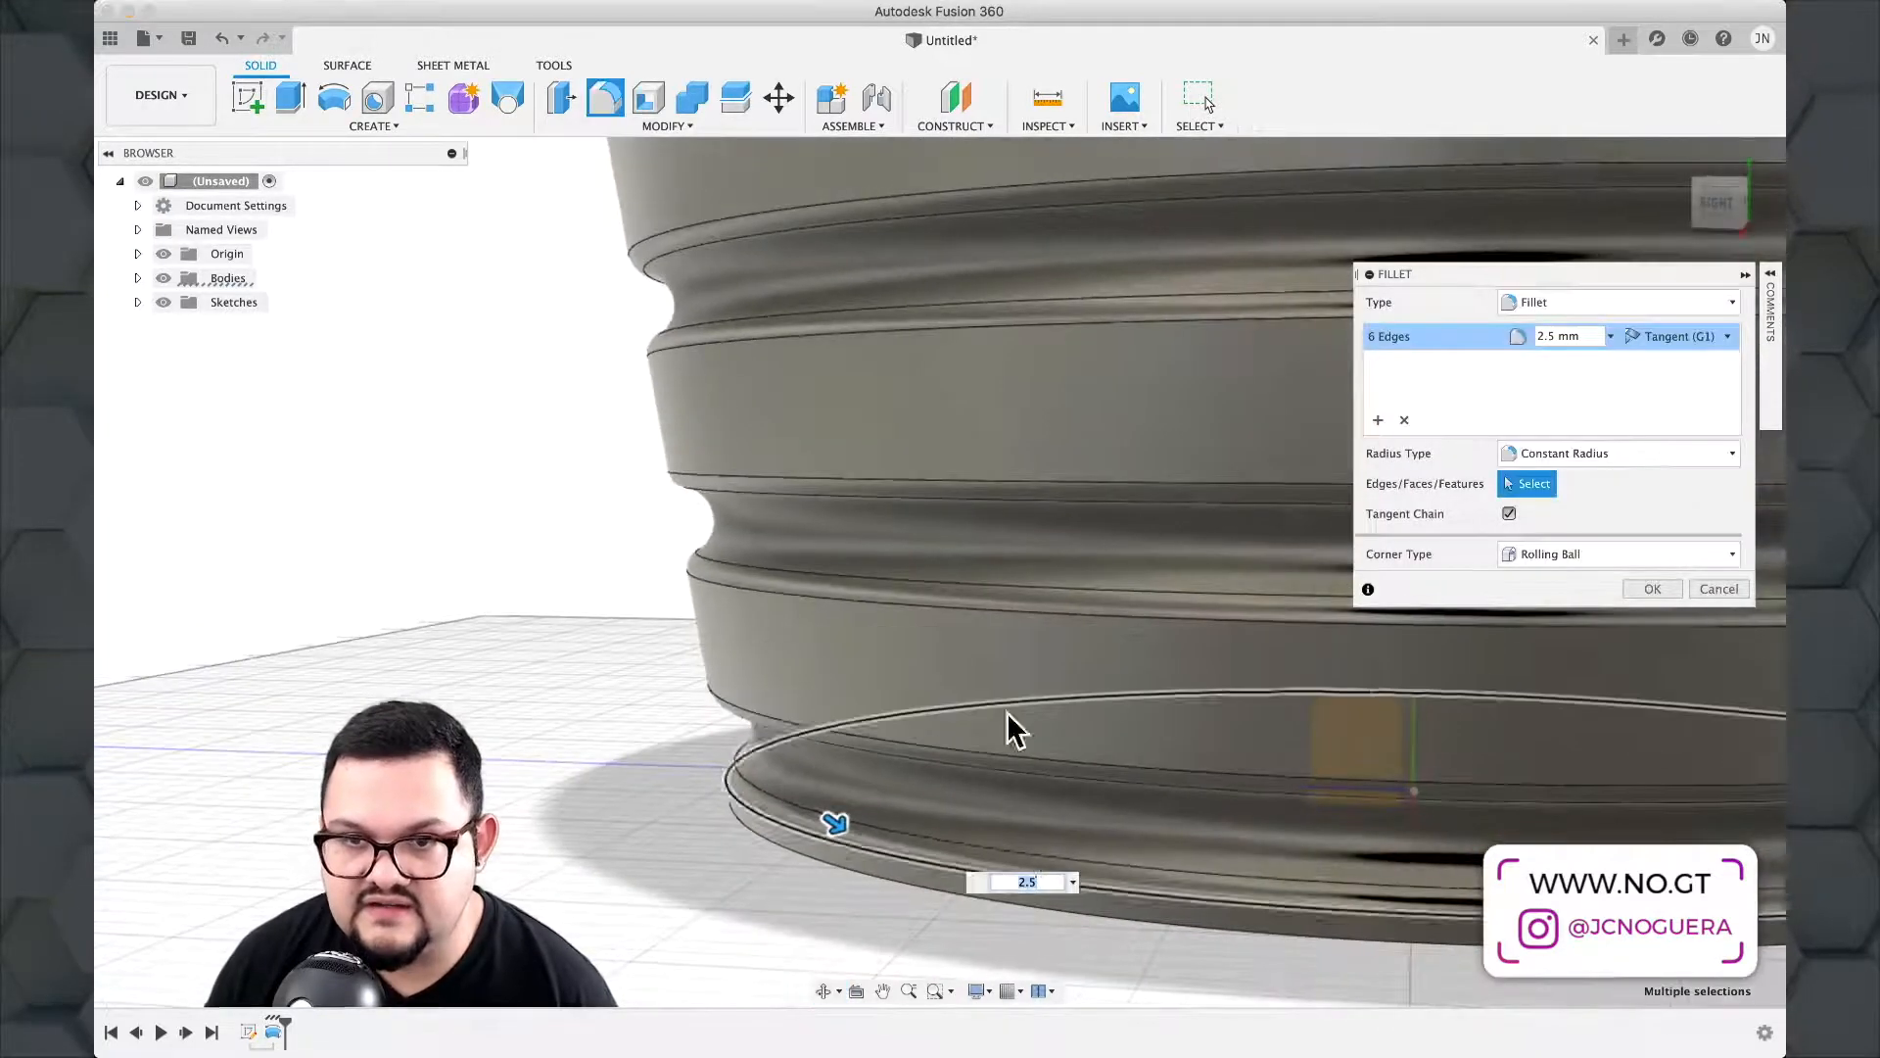
left_click(1653, 588)
Round the edge of the body's flat bottom face with a 2.5 mm fillet.
scroll(735, 440, "down", 5)
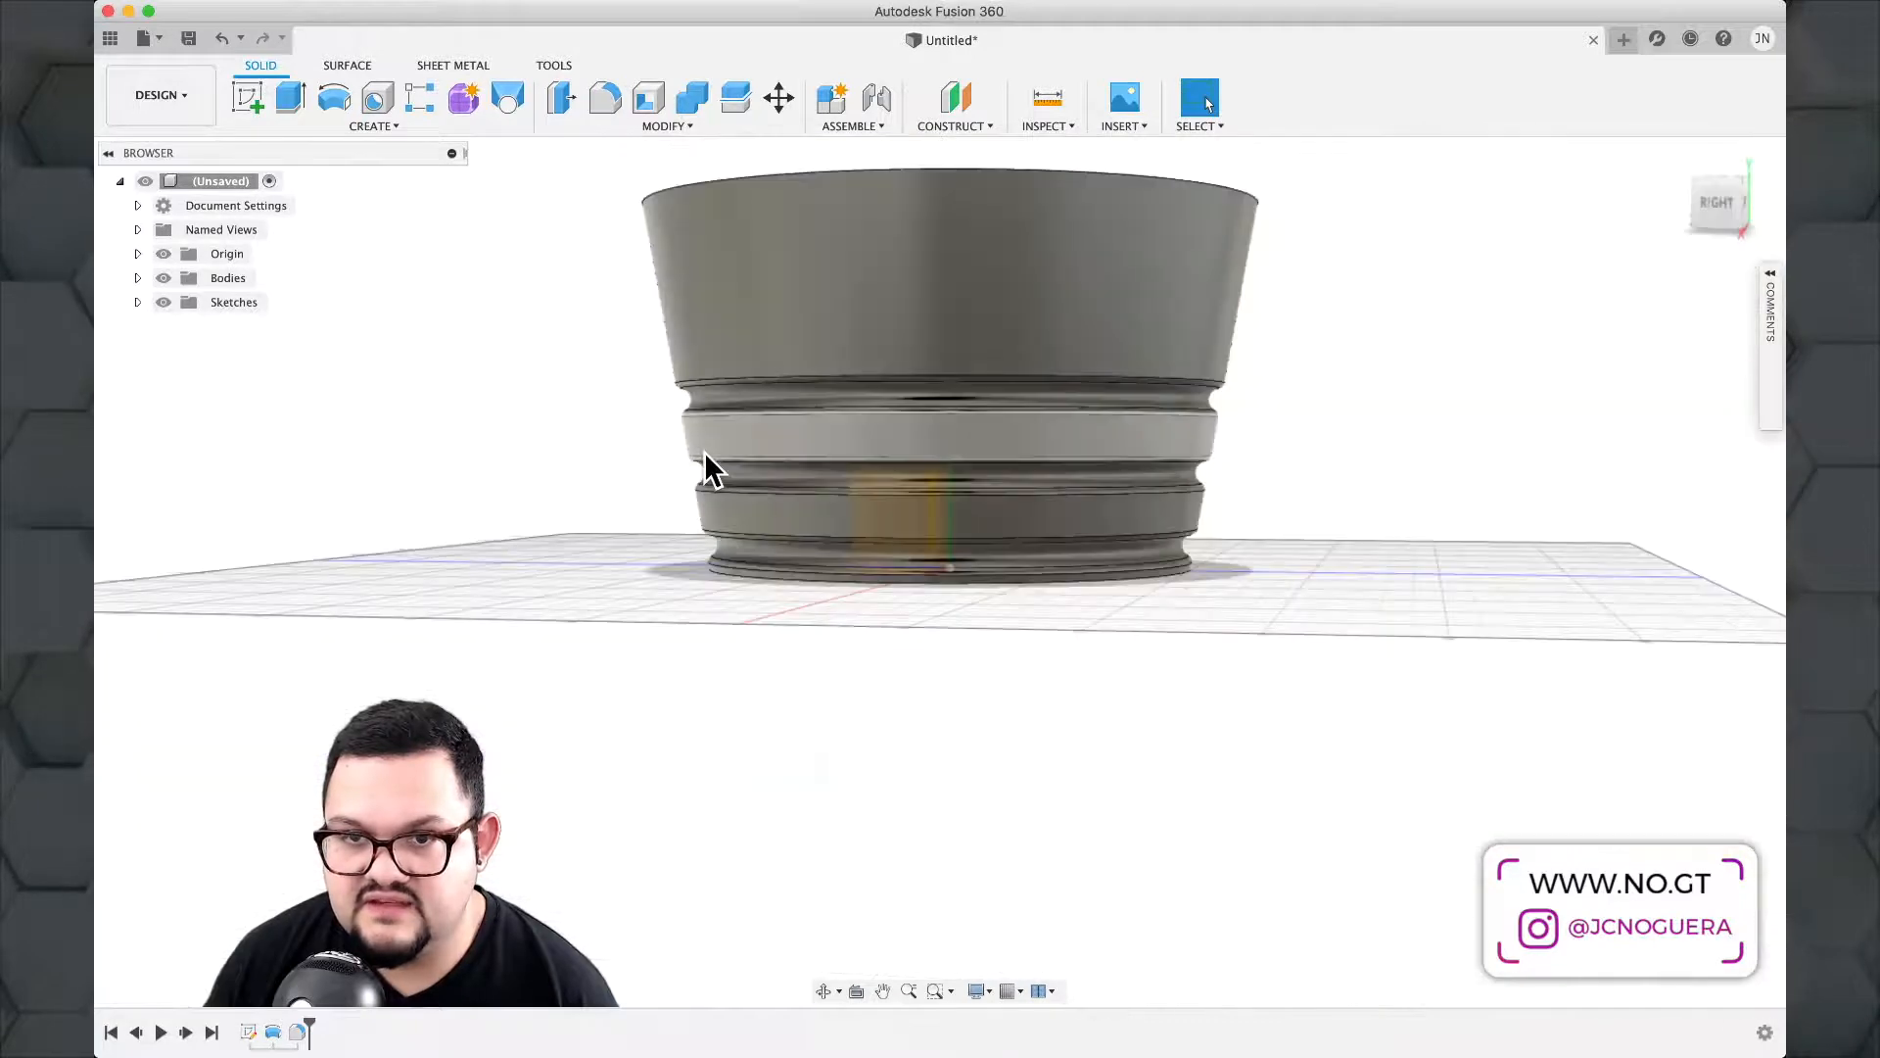
scroll(703, 623, "up", 5)
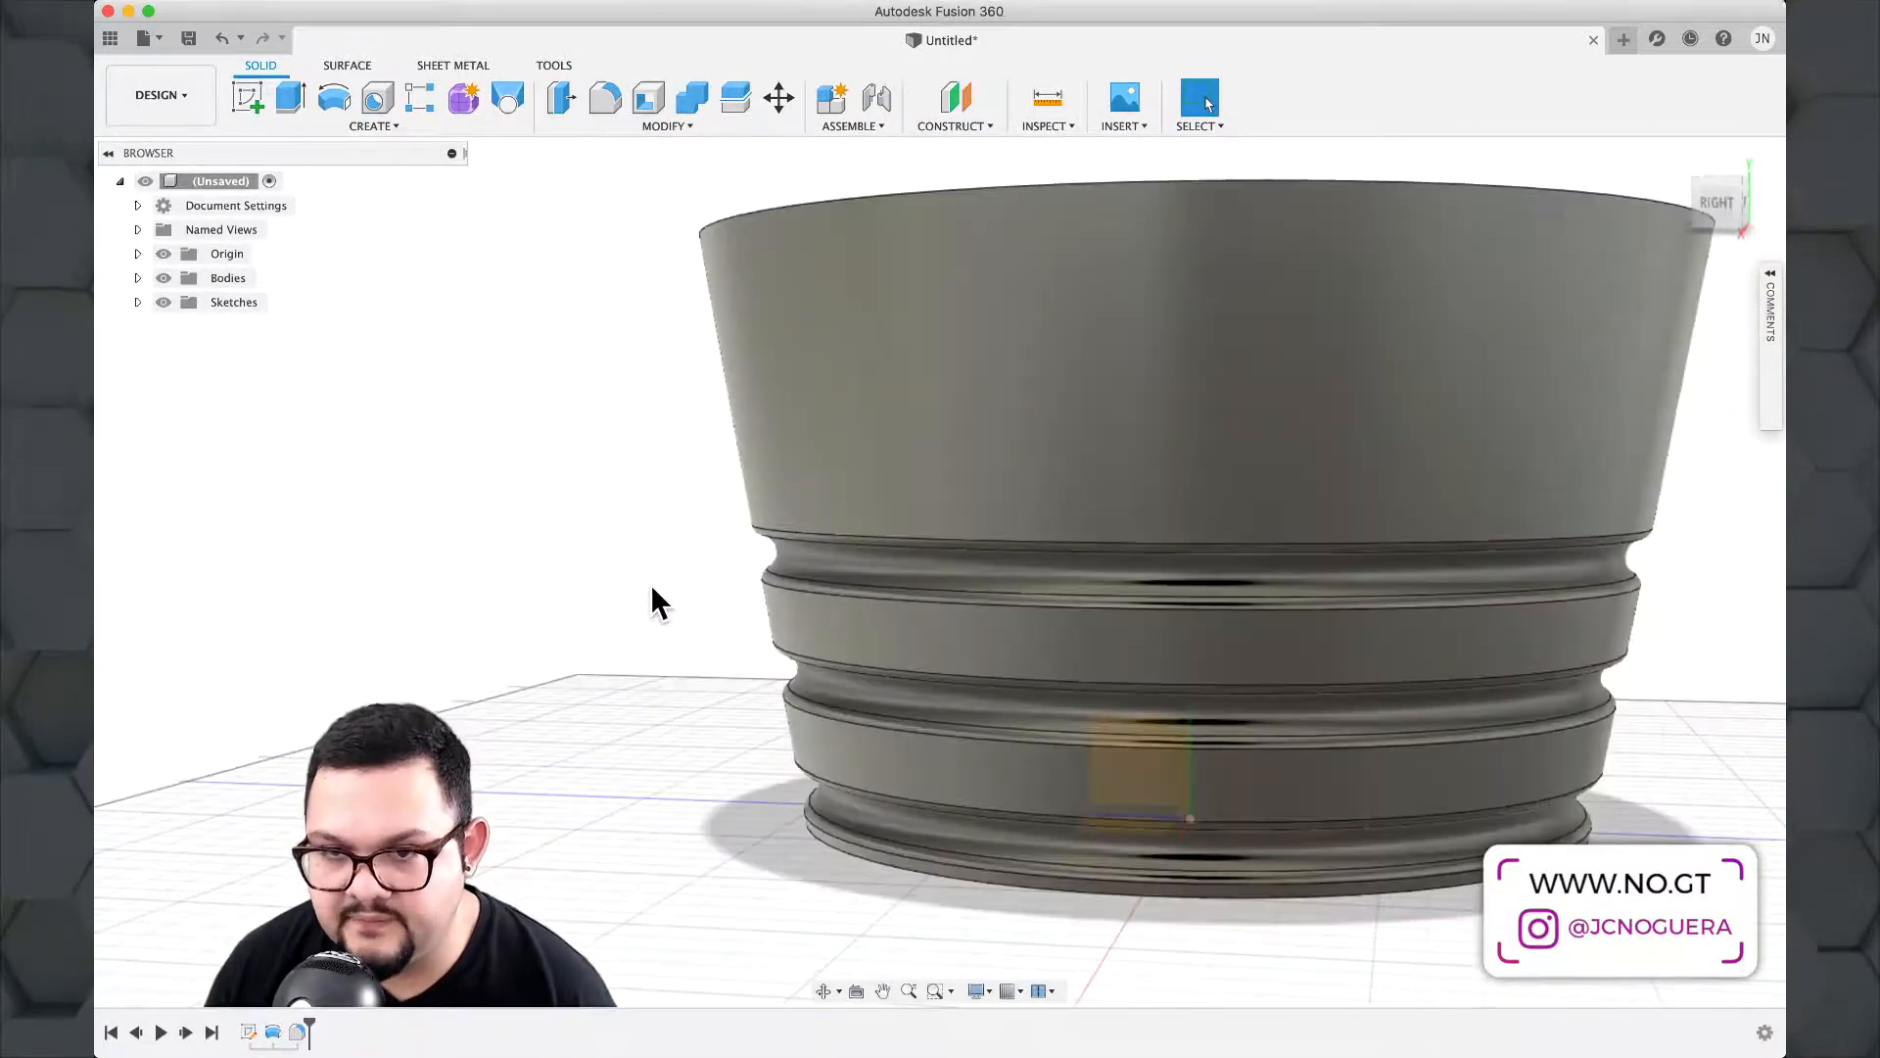
middle_click_drag(651, 588, 788, 676, "shift")
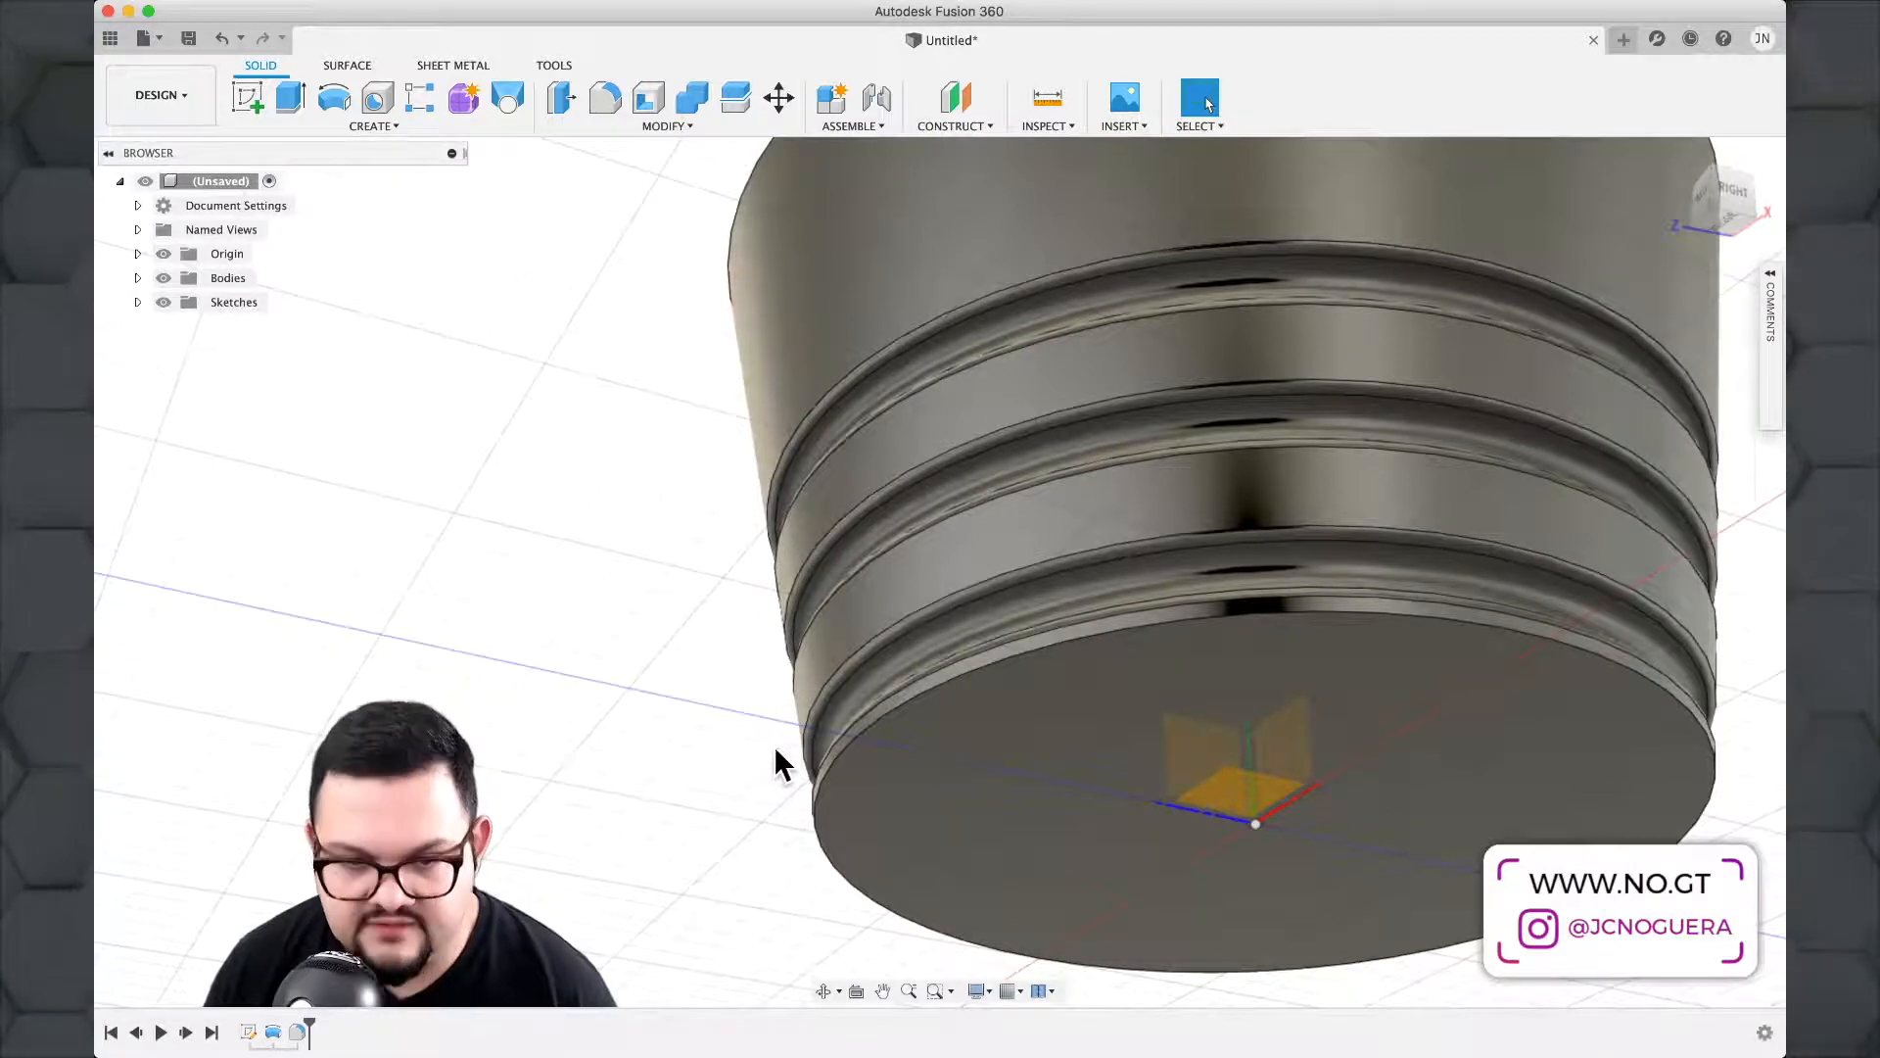
key("f")
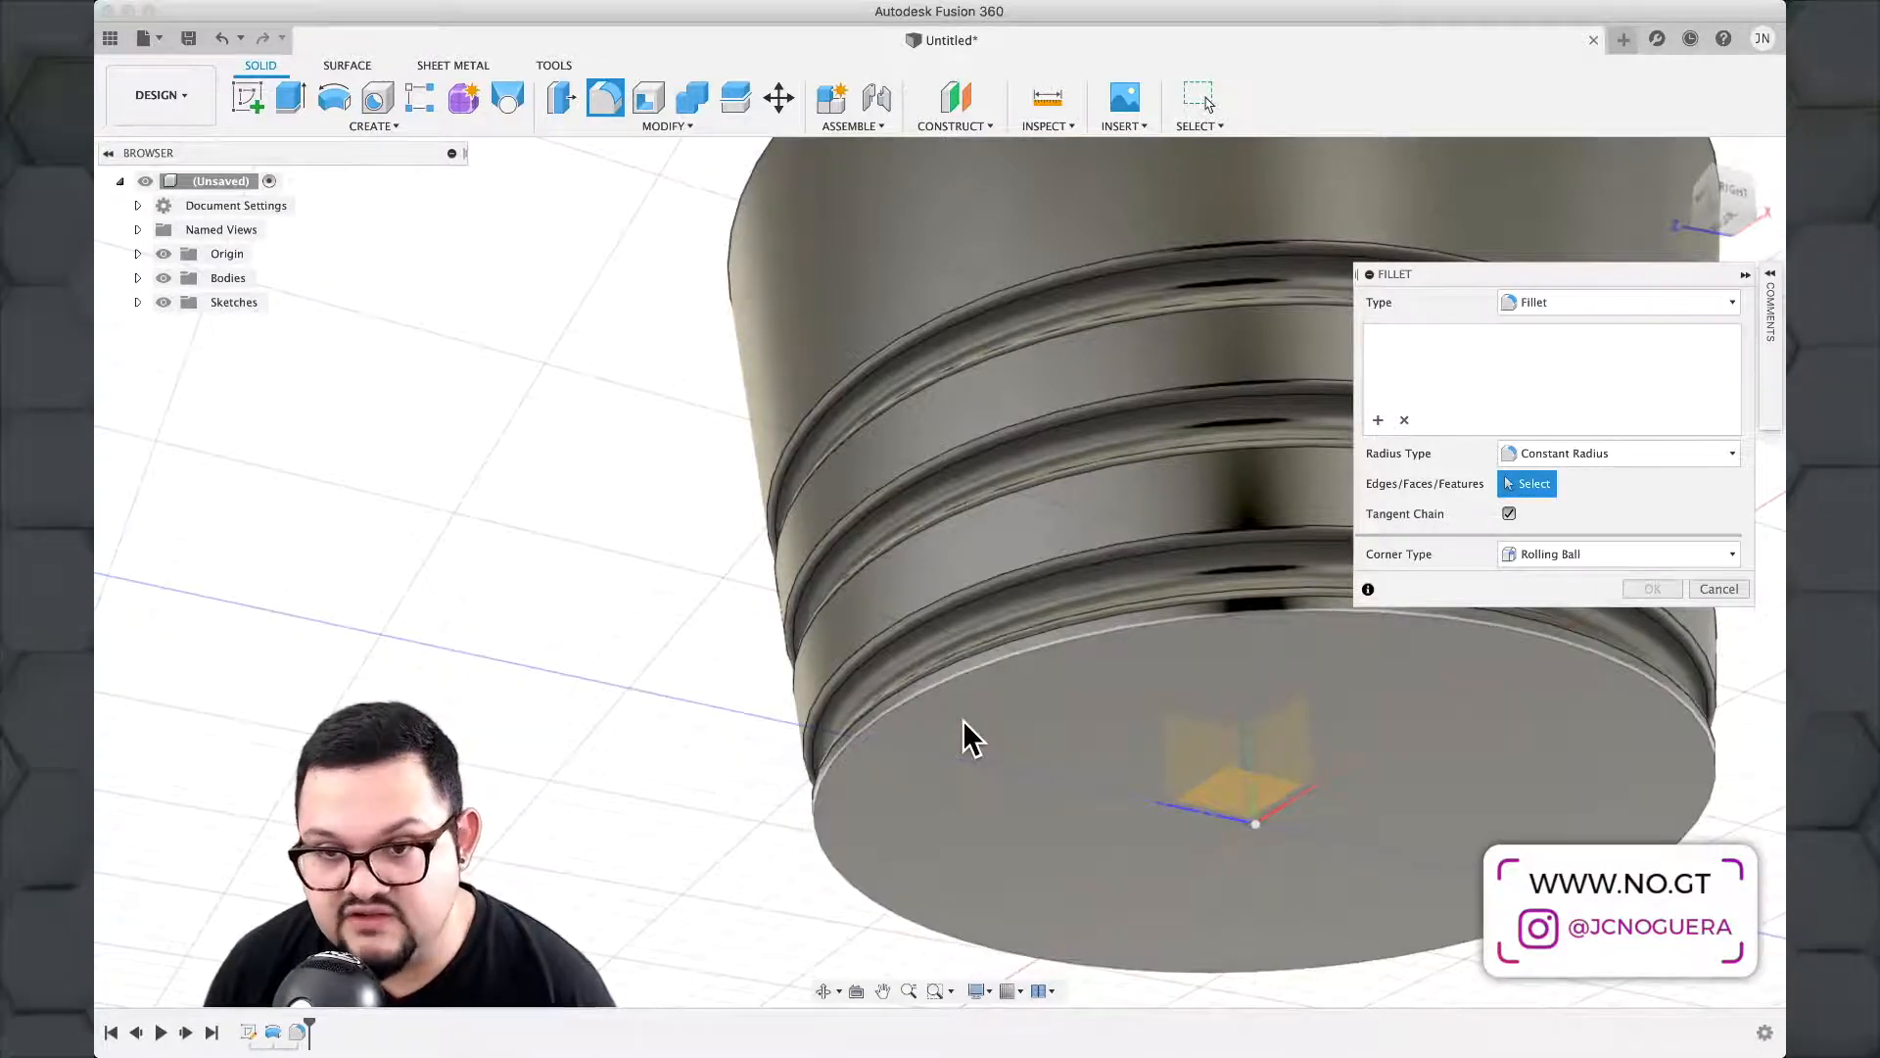
left_click(962, 724)
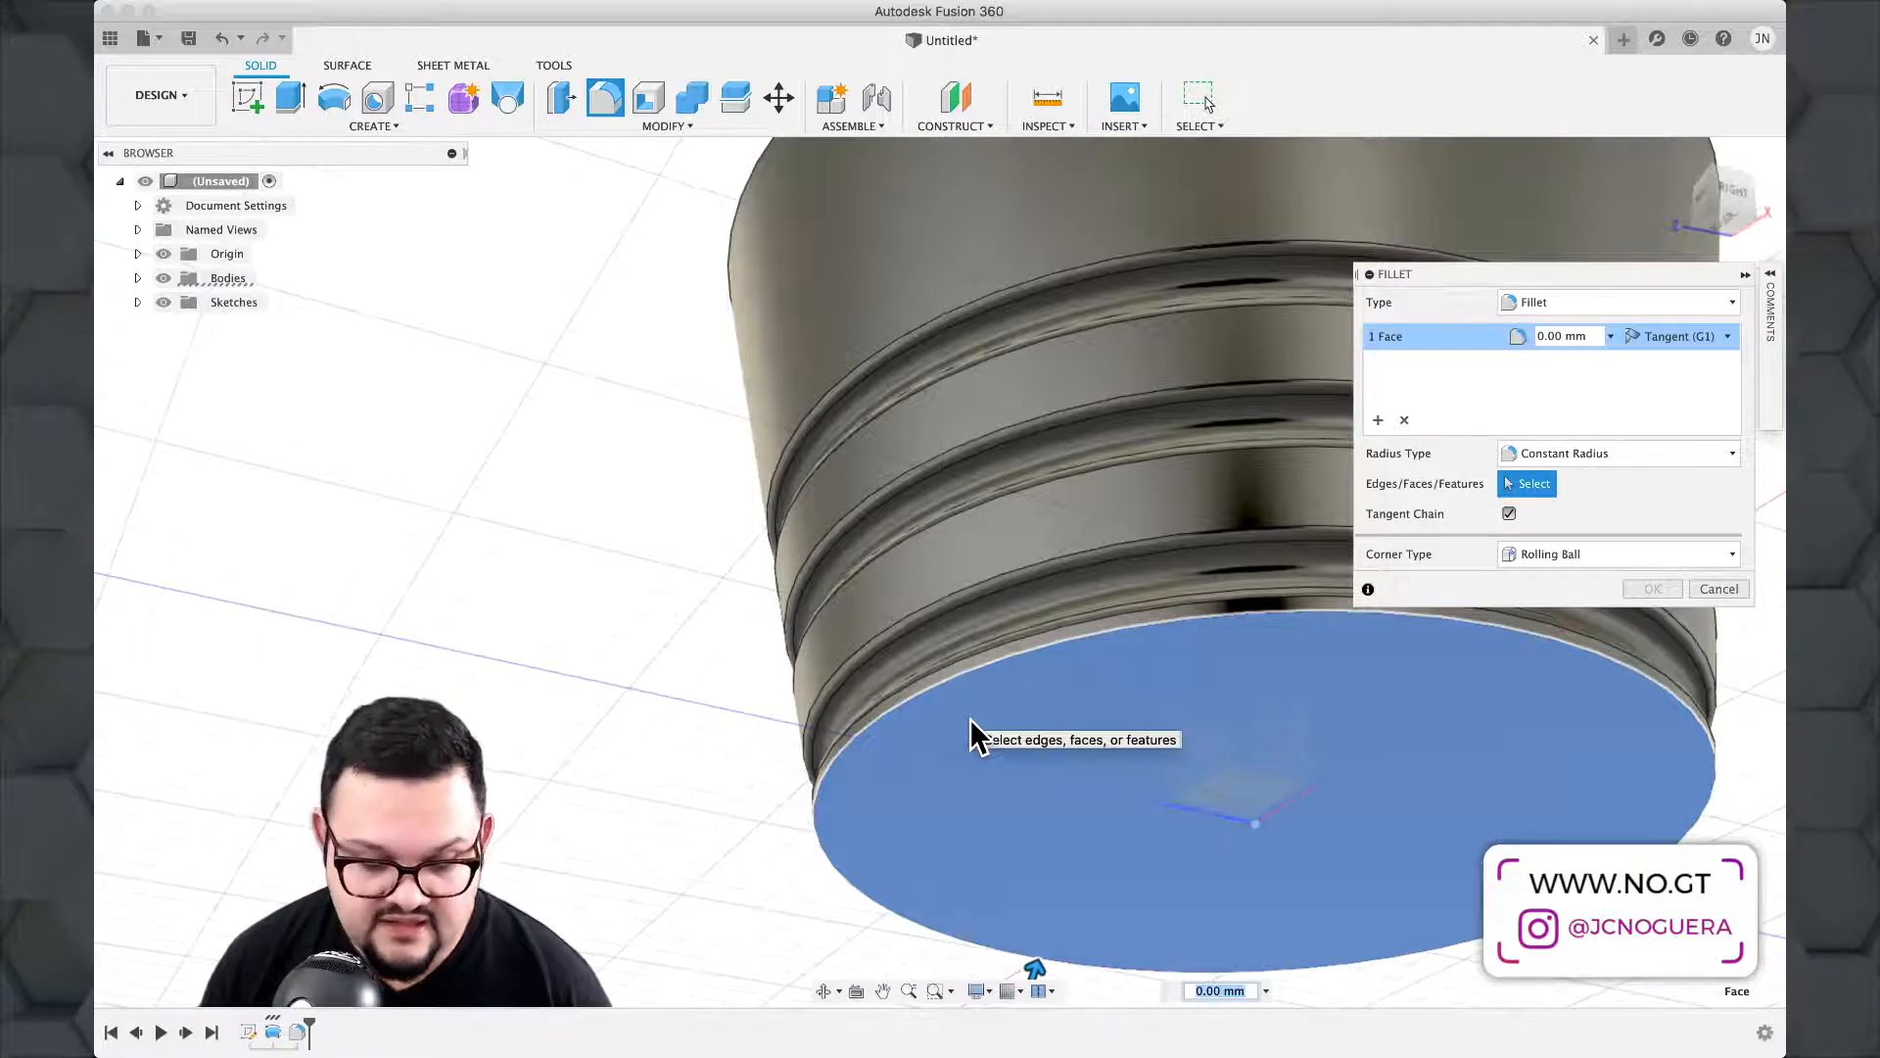
type("2.5")
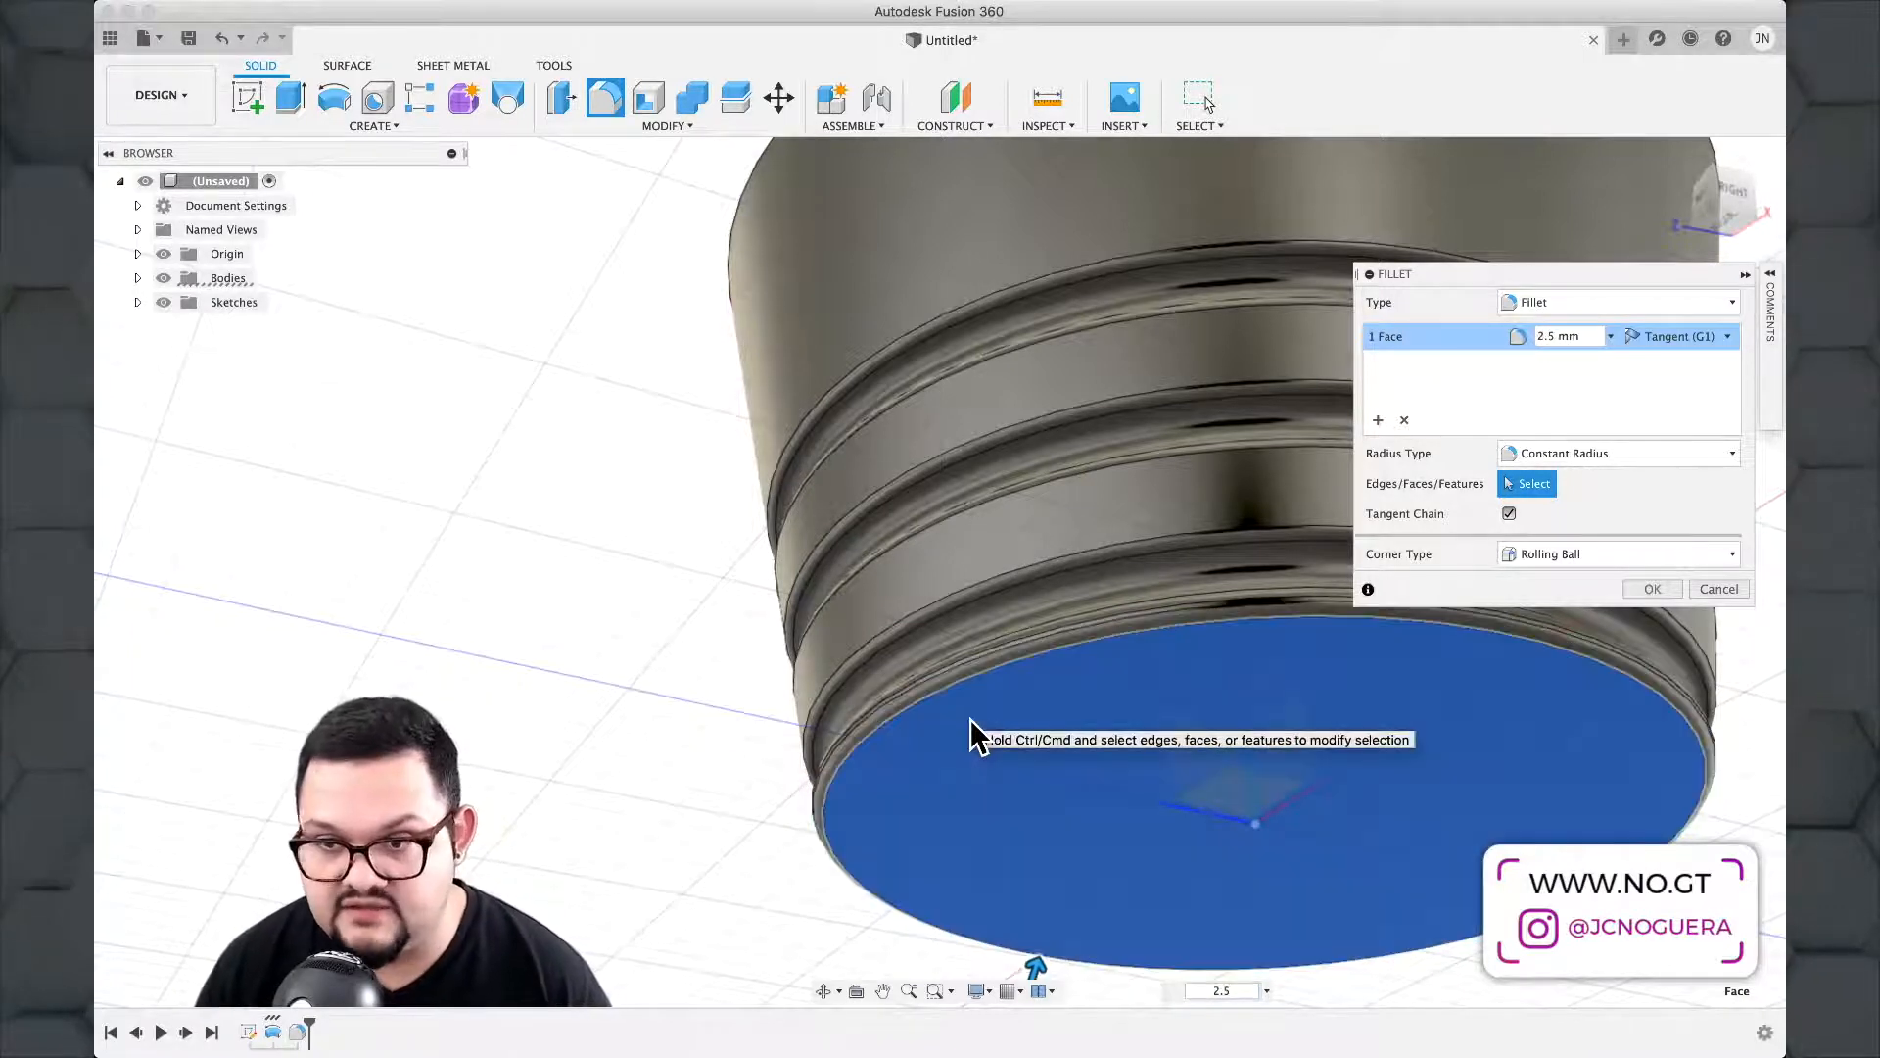
key("Return")
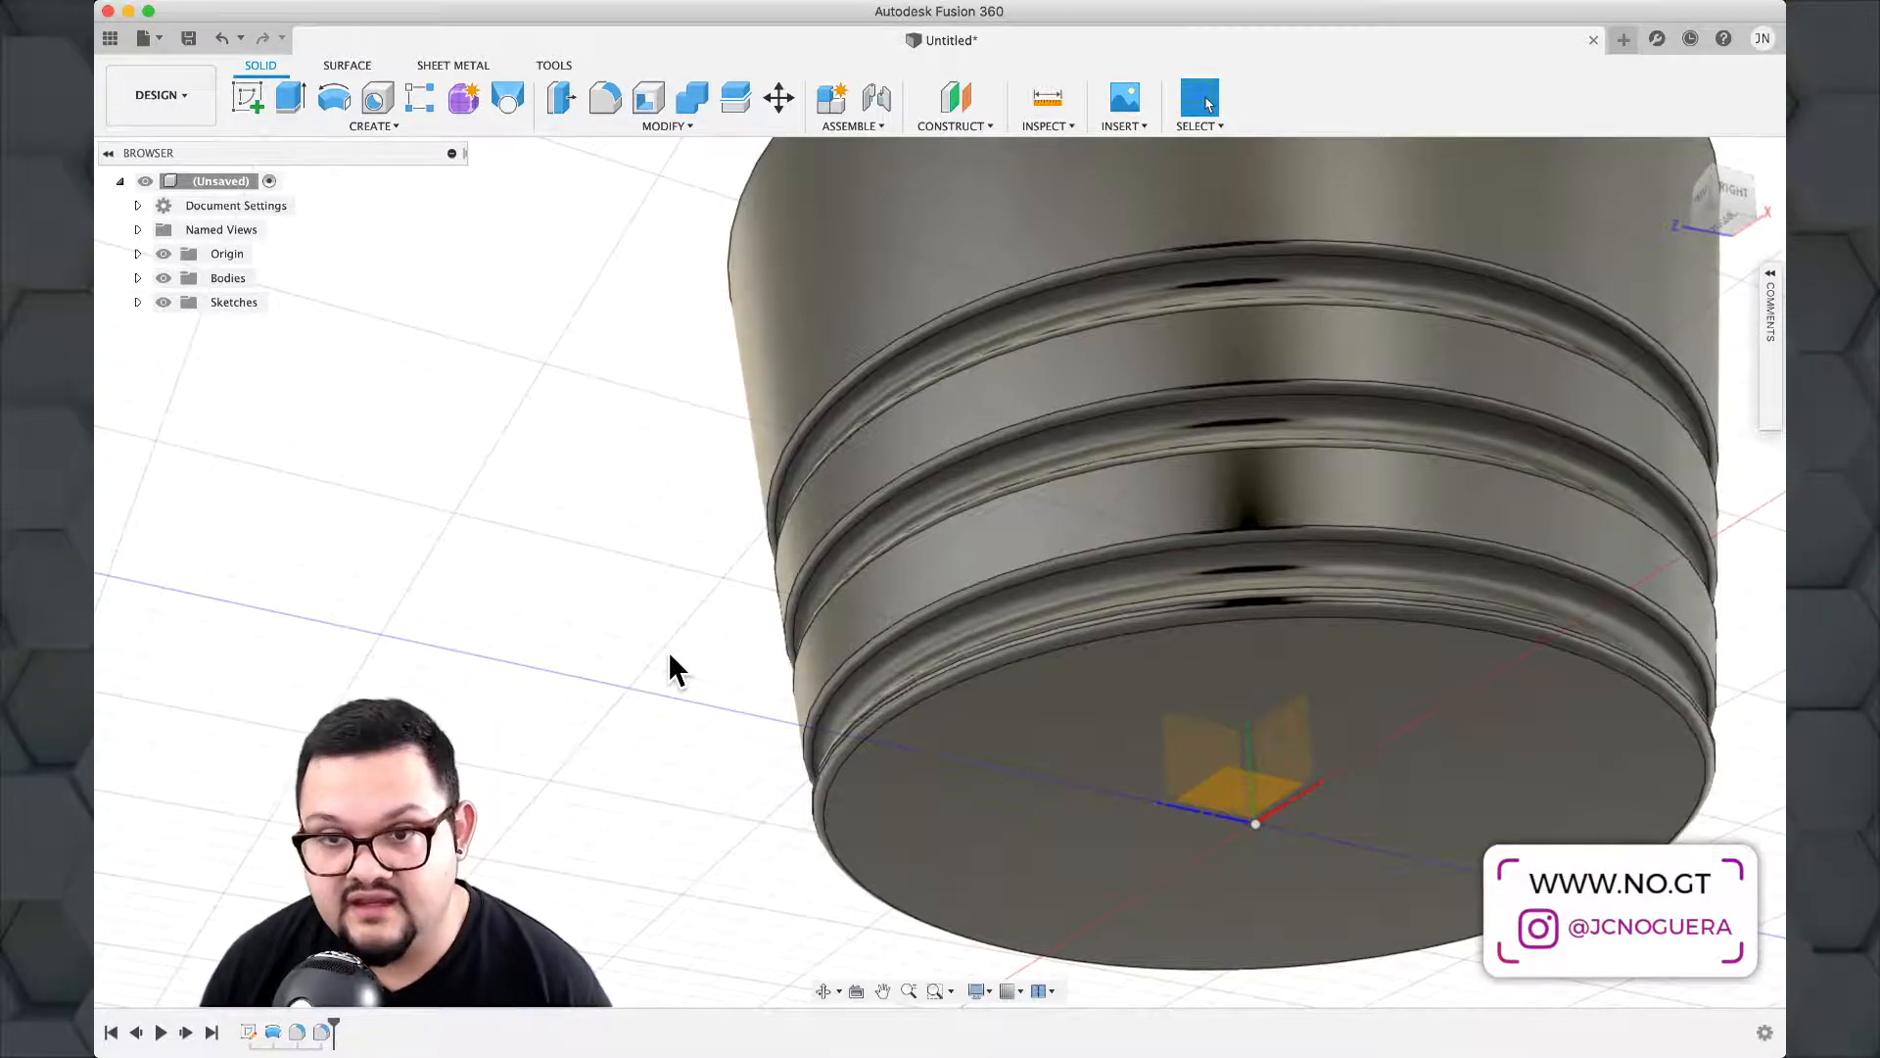
Start a Shell with the Inside direction and select the body's flat top face as the face to remove.
scroll(671, 659, "down", 1)
middle_click_drag(671, 656, 570, 748, "shift")
scroll(608, 734, "down", 5)
scroll(604, 740, "up", 3)
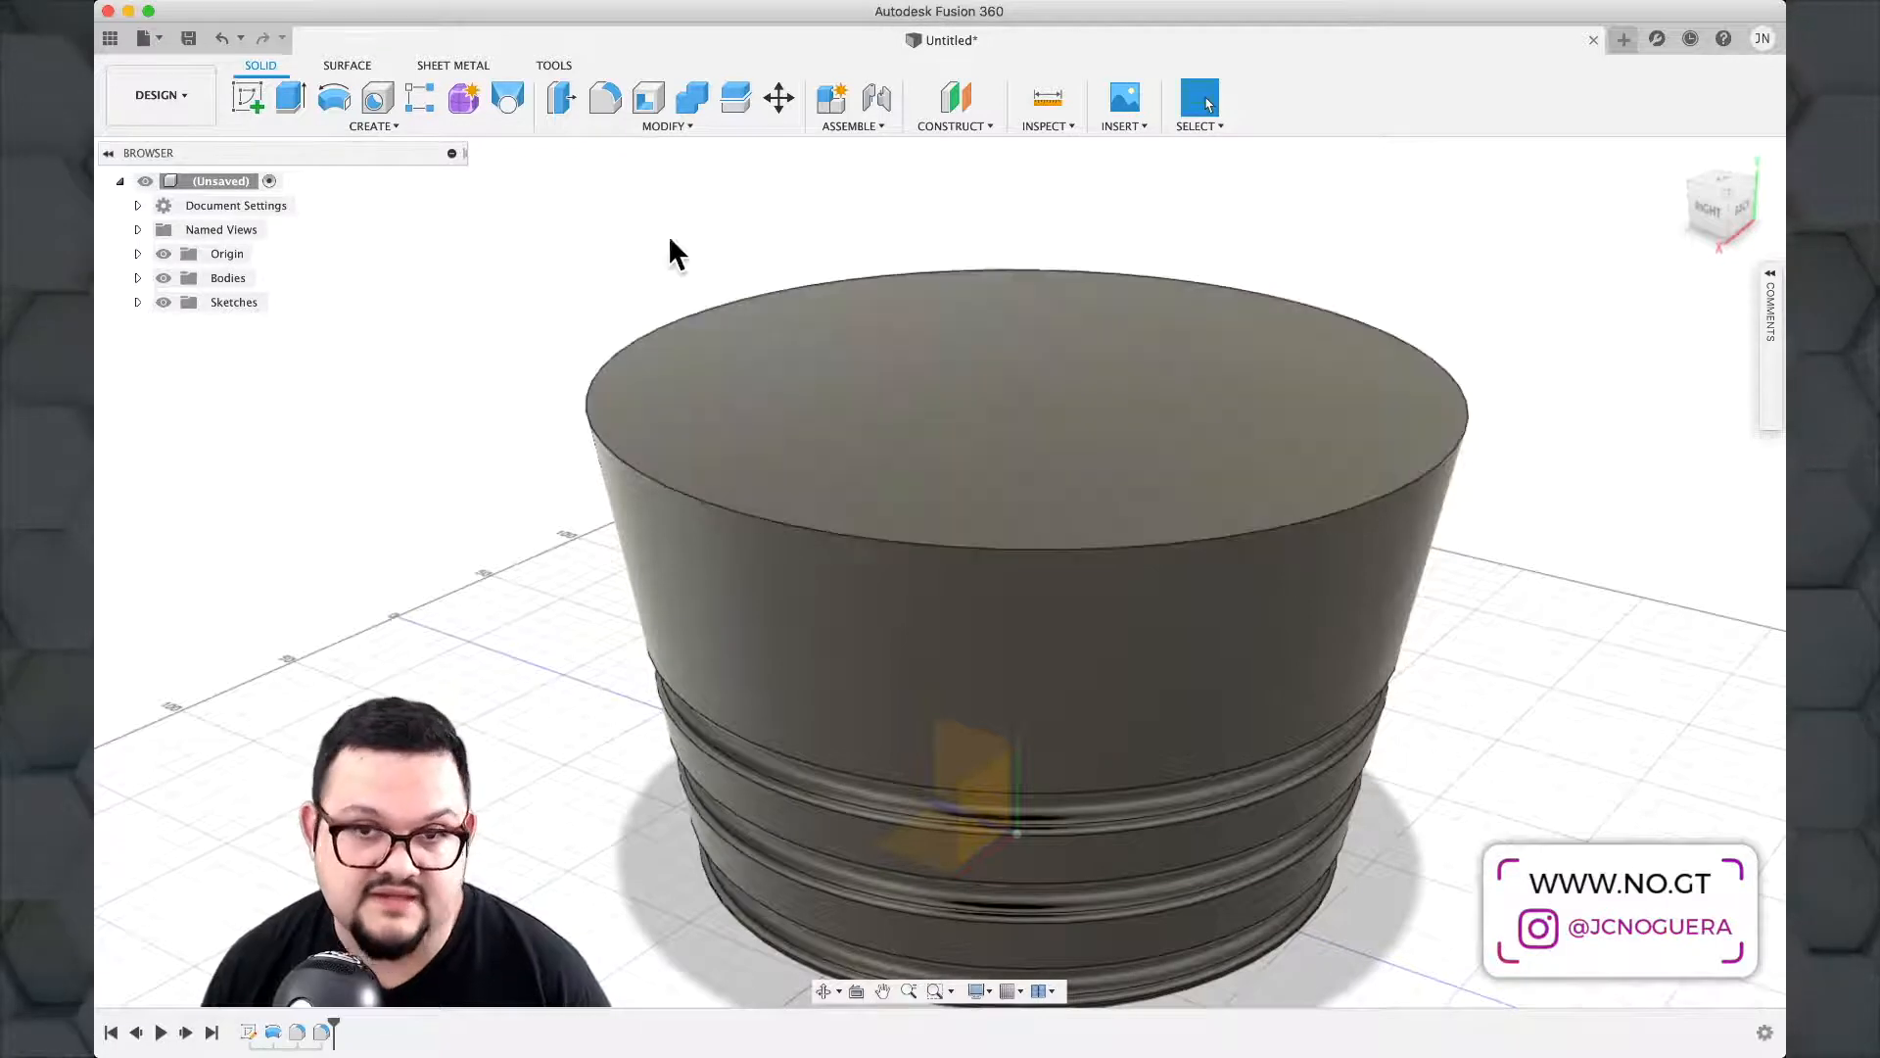
left_click(655, 121)
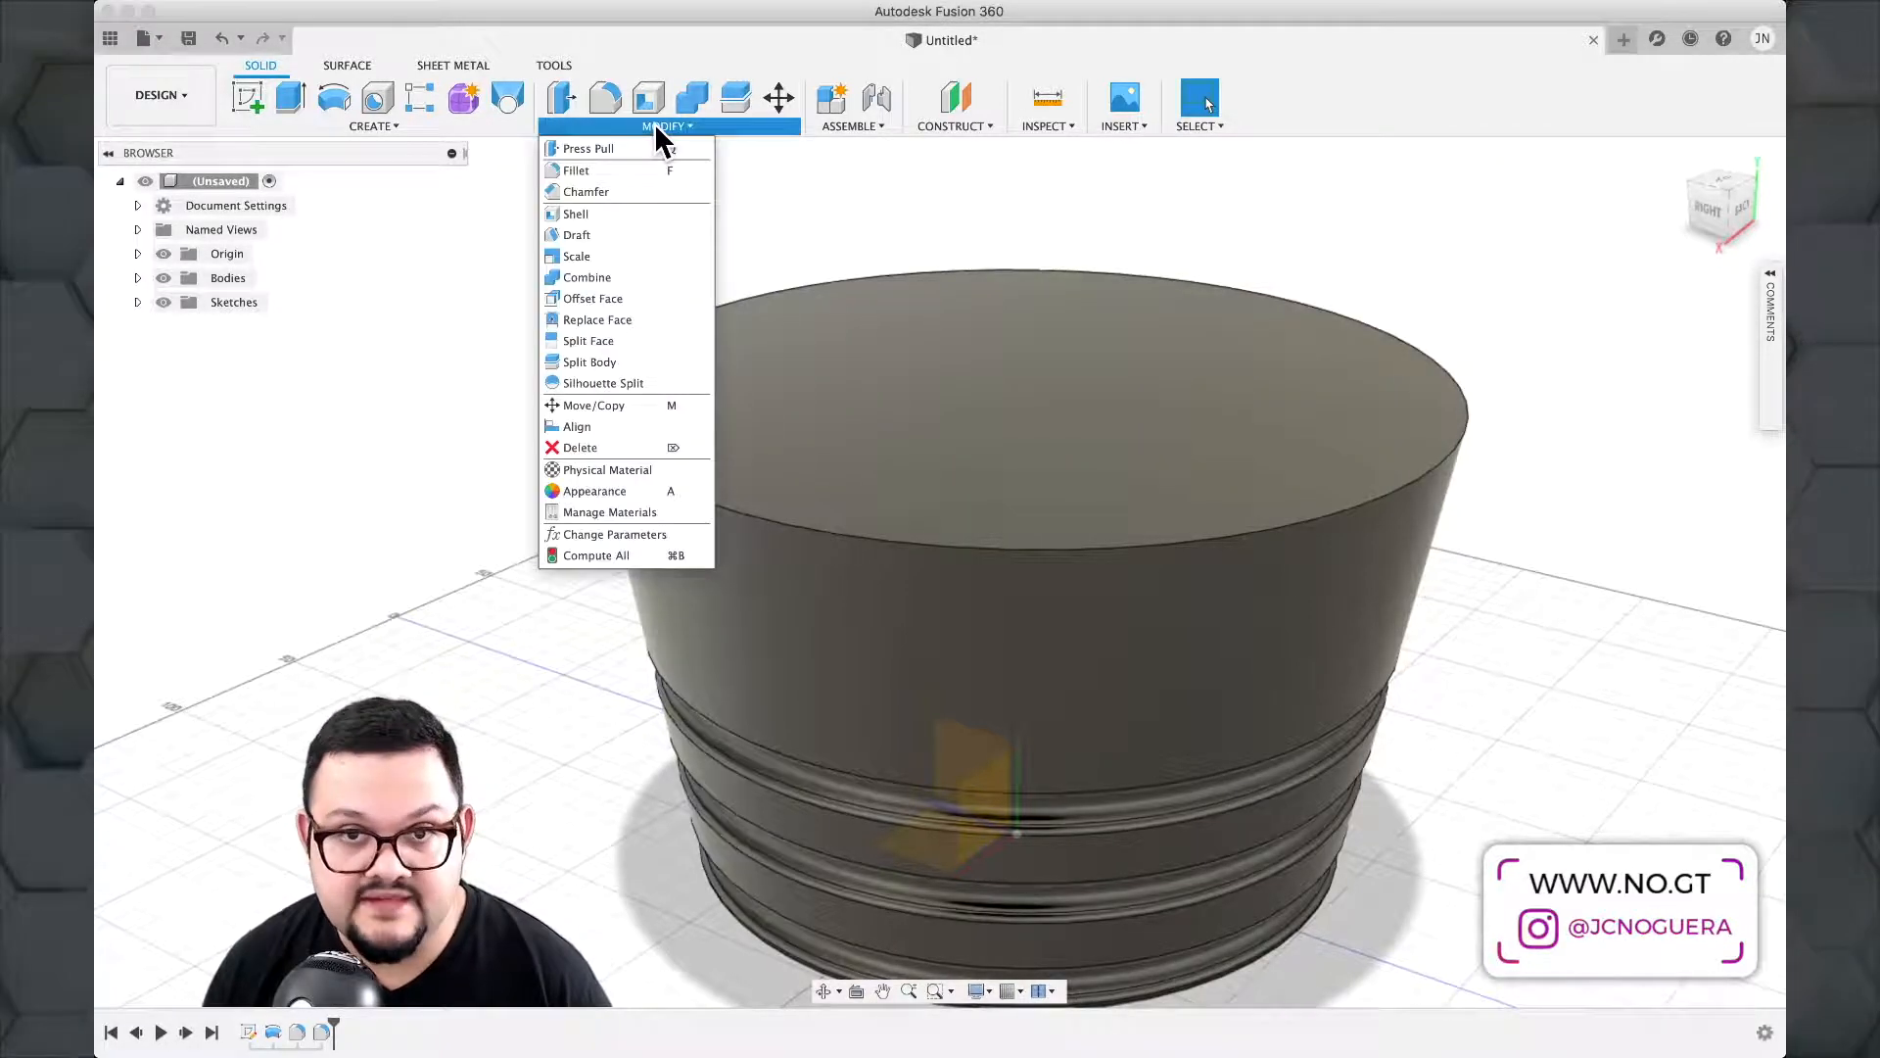
left_click(605, 215)
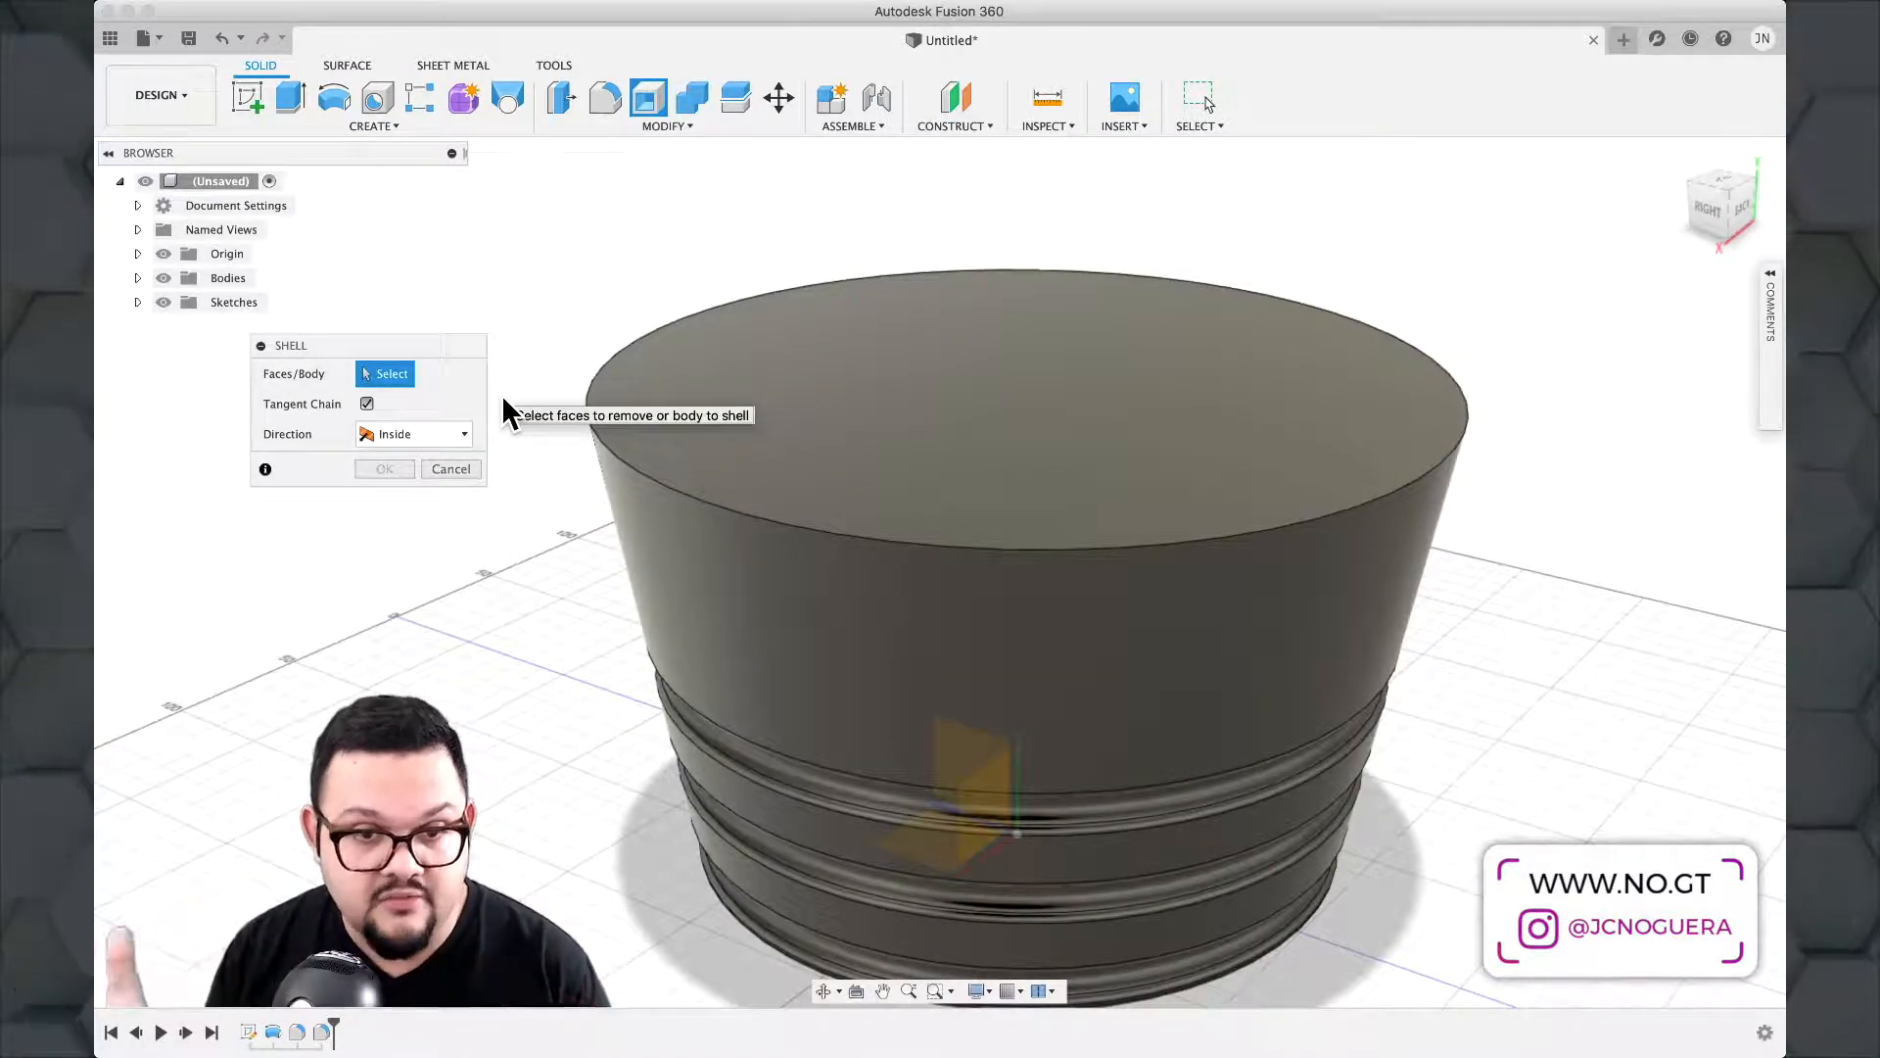
left_click(141, 254)
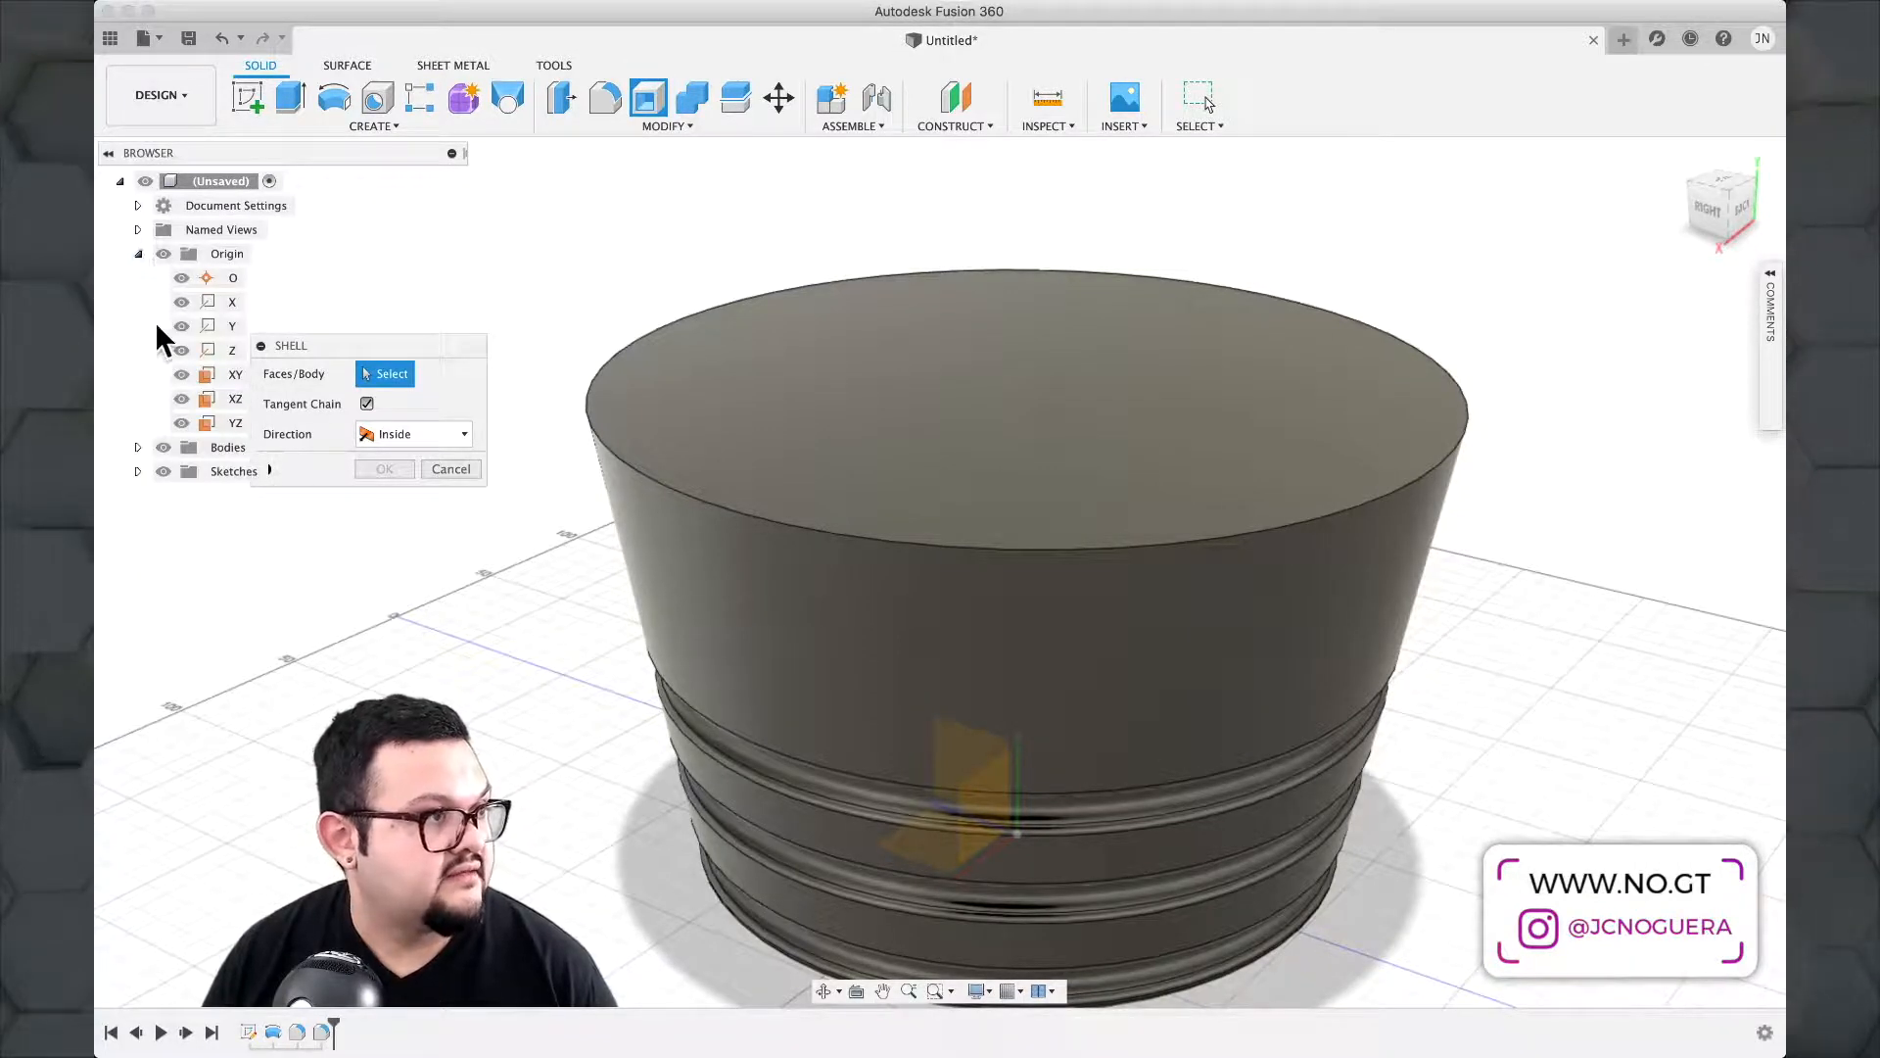
left_click(138, 446)
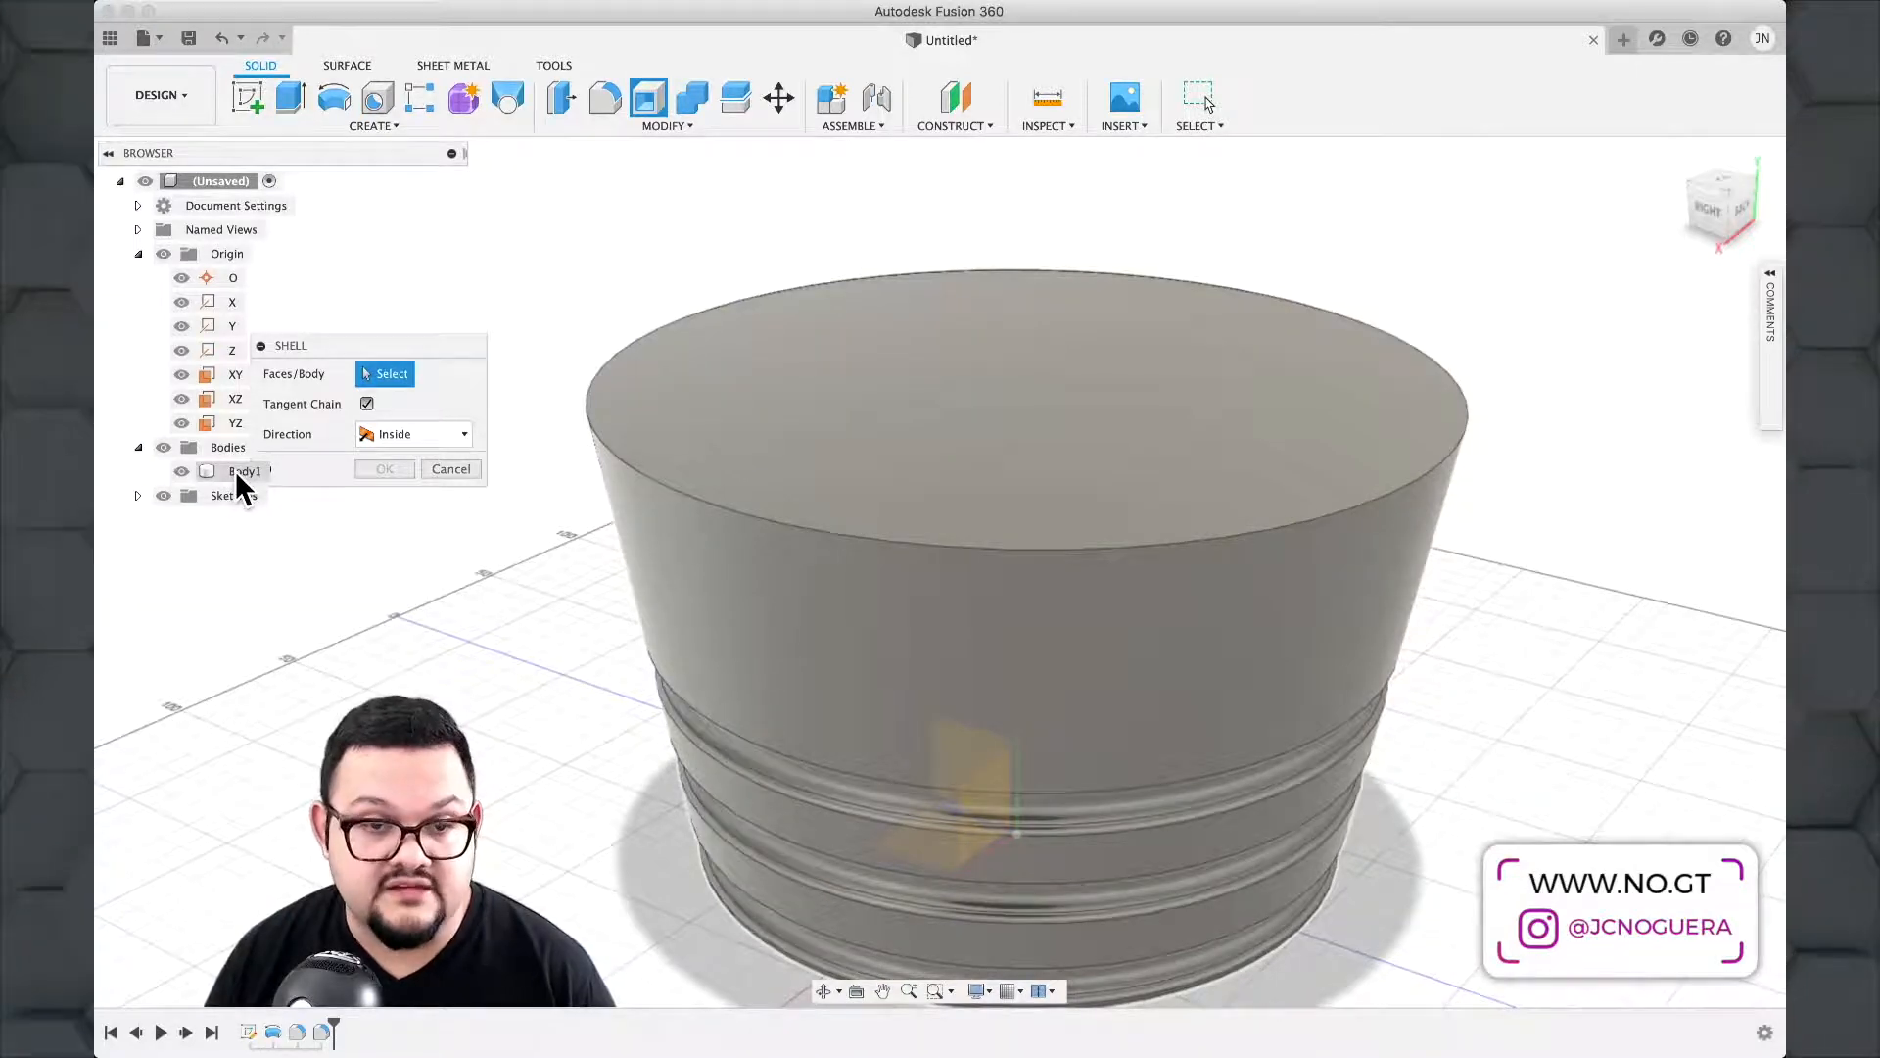
left_click(236, 472)
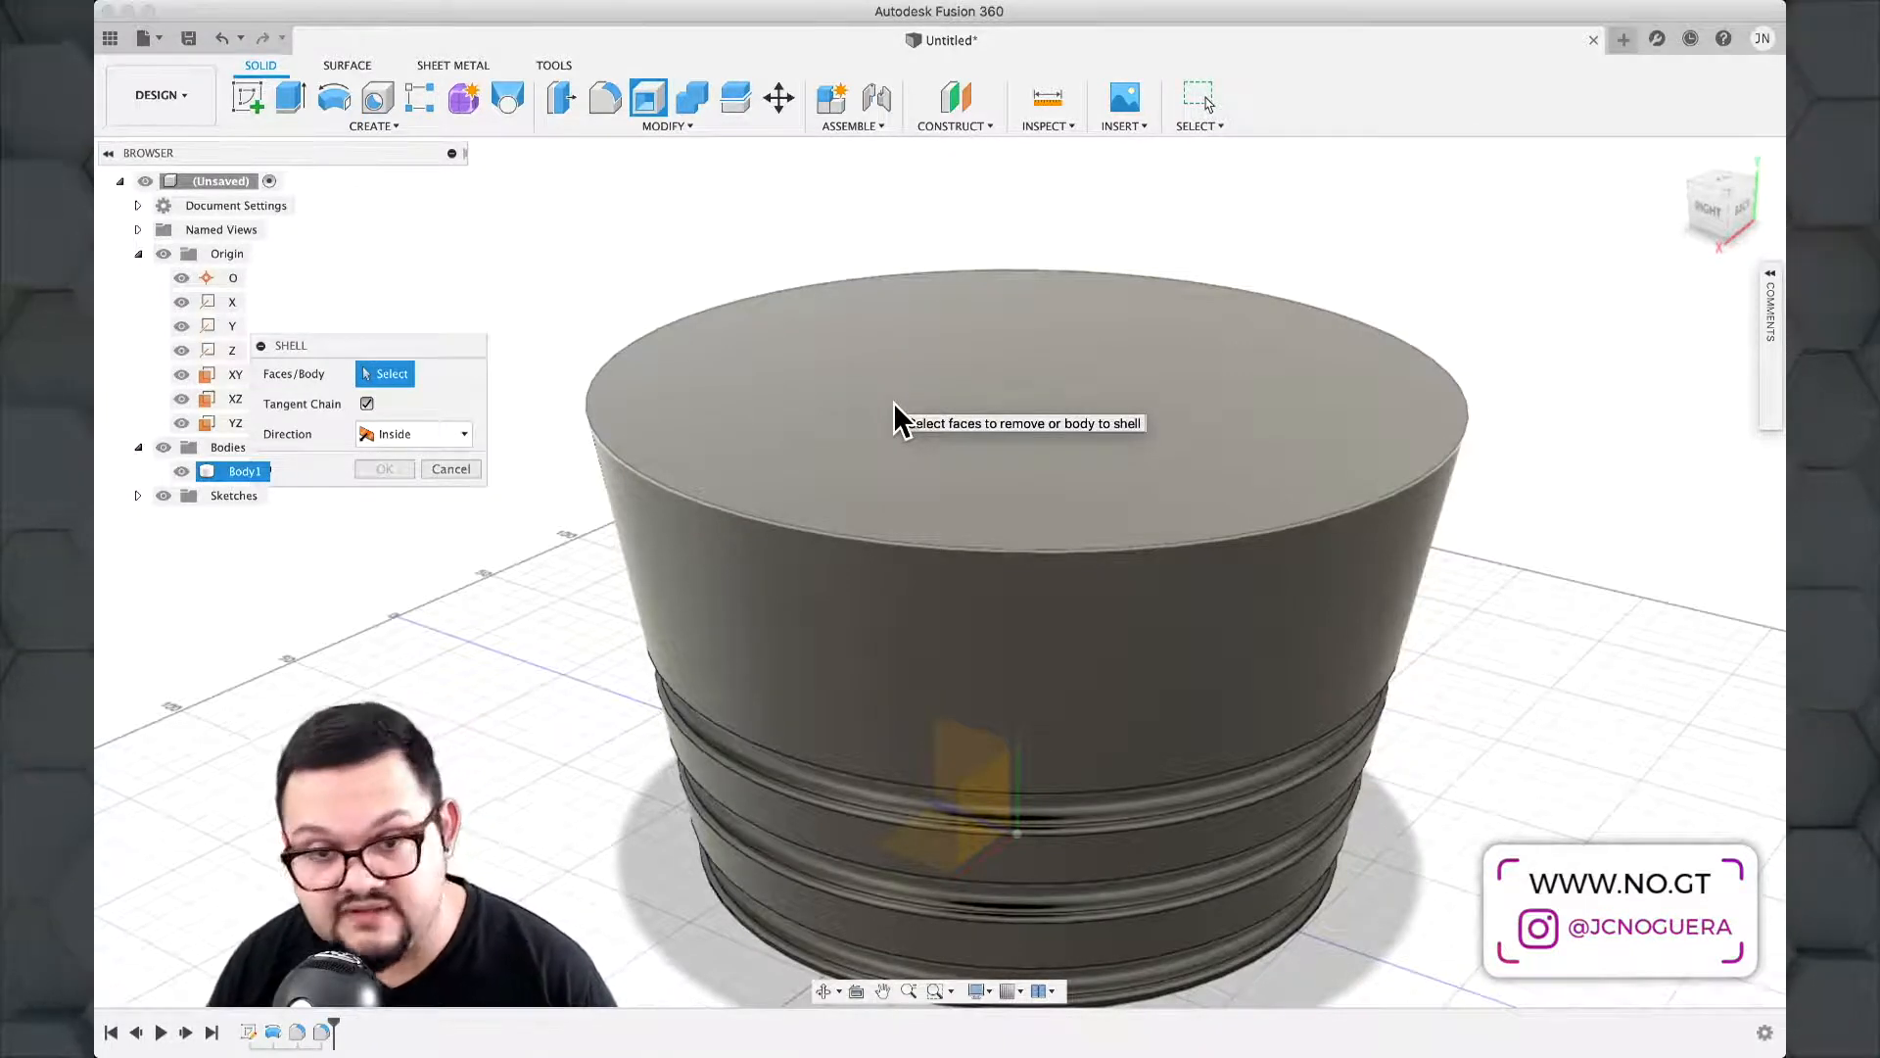
left_click(845, 422)
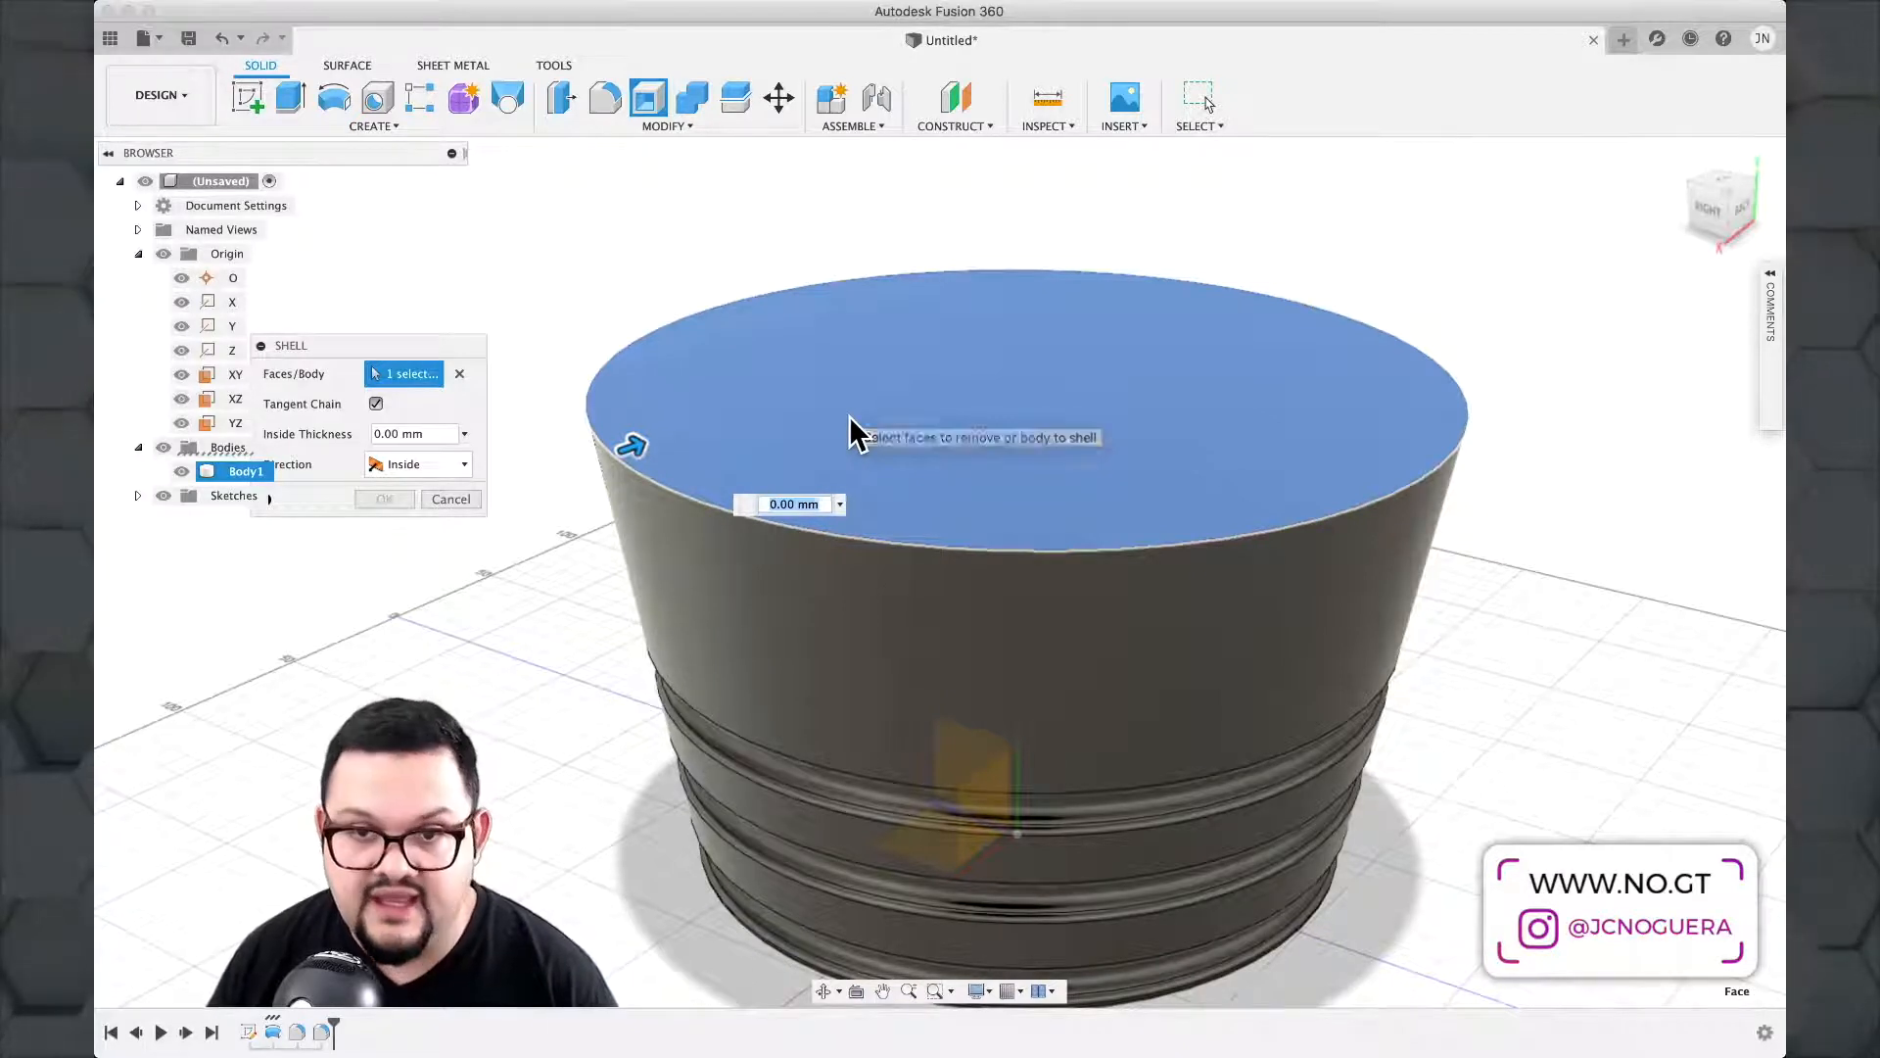
Set the shell's inside thickness to 8 mm, check the hollow interior in the preview and create the shell.
type("8")
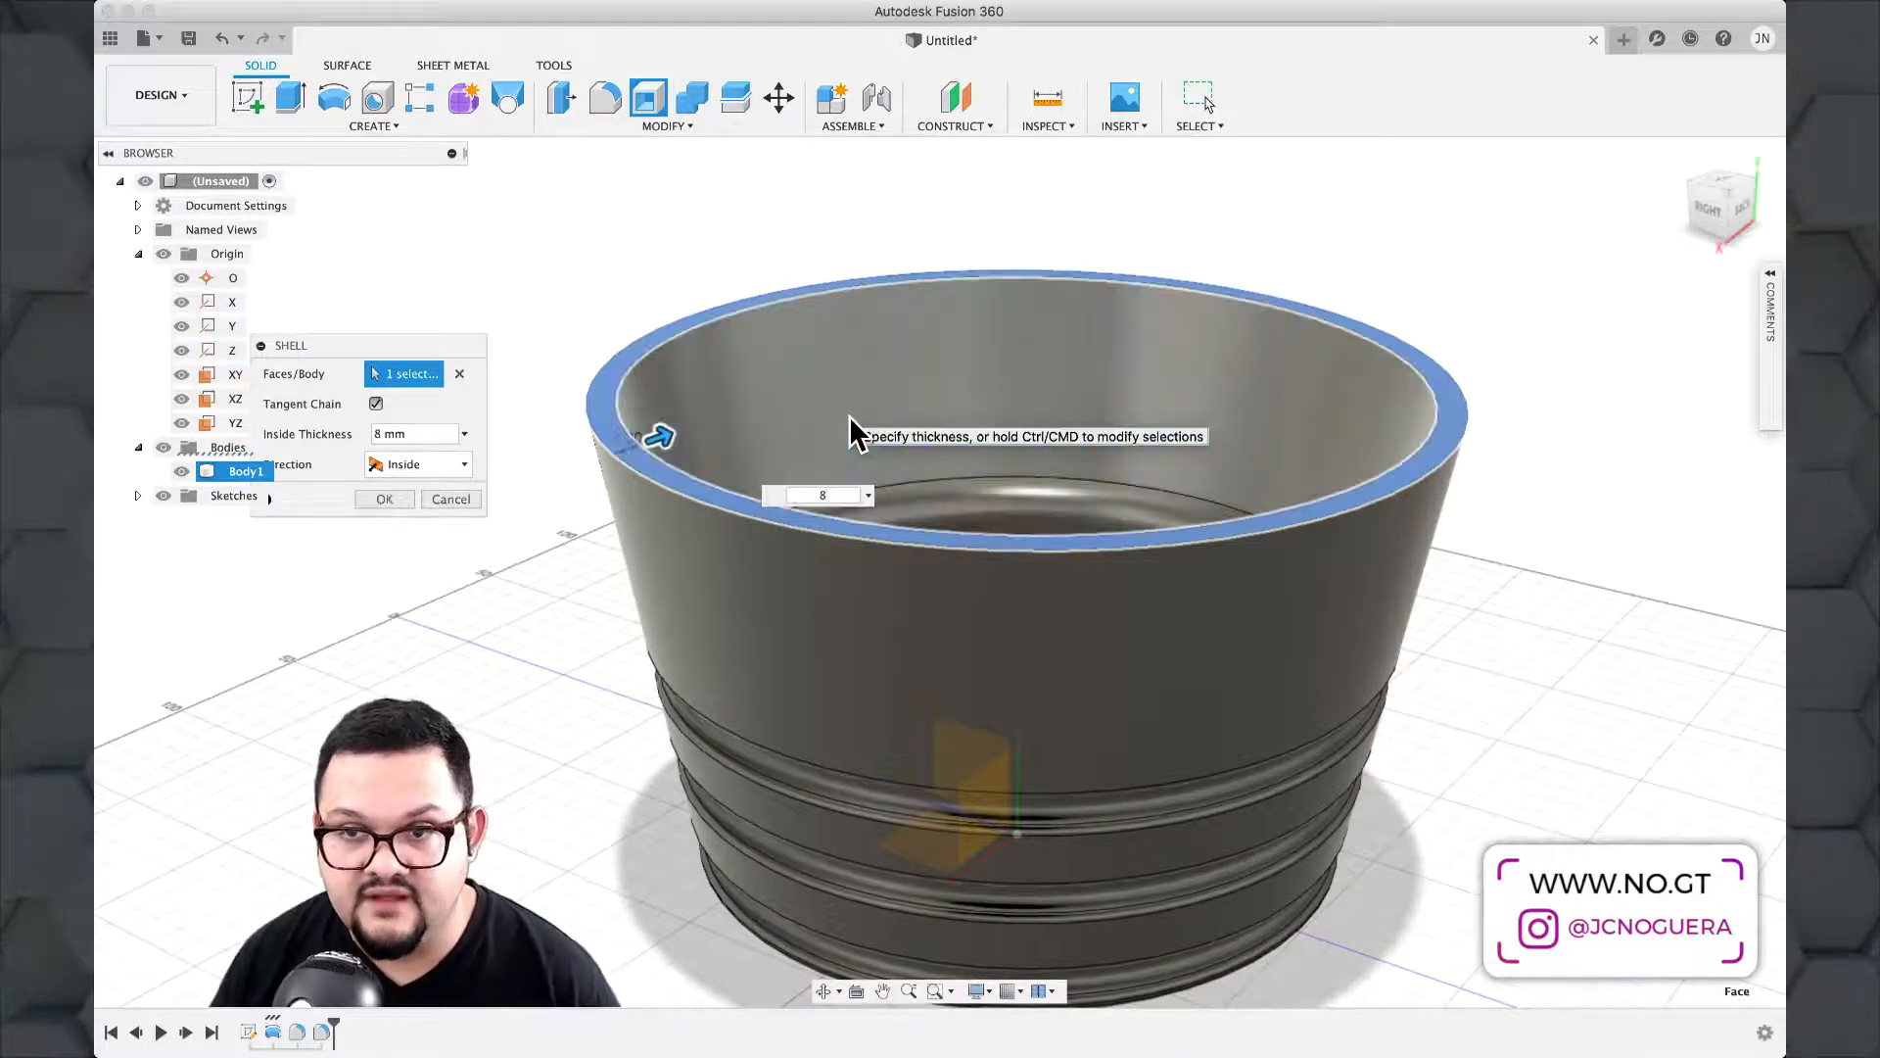
middle_click_drag(566, 250, 483, 281, "shift")
scroll(785, 520, "up", 10)
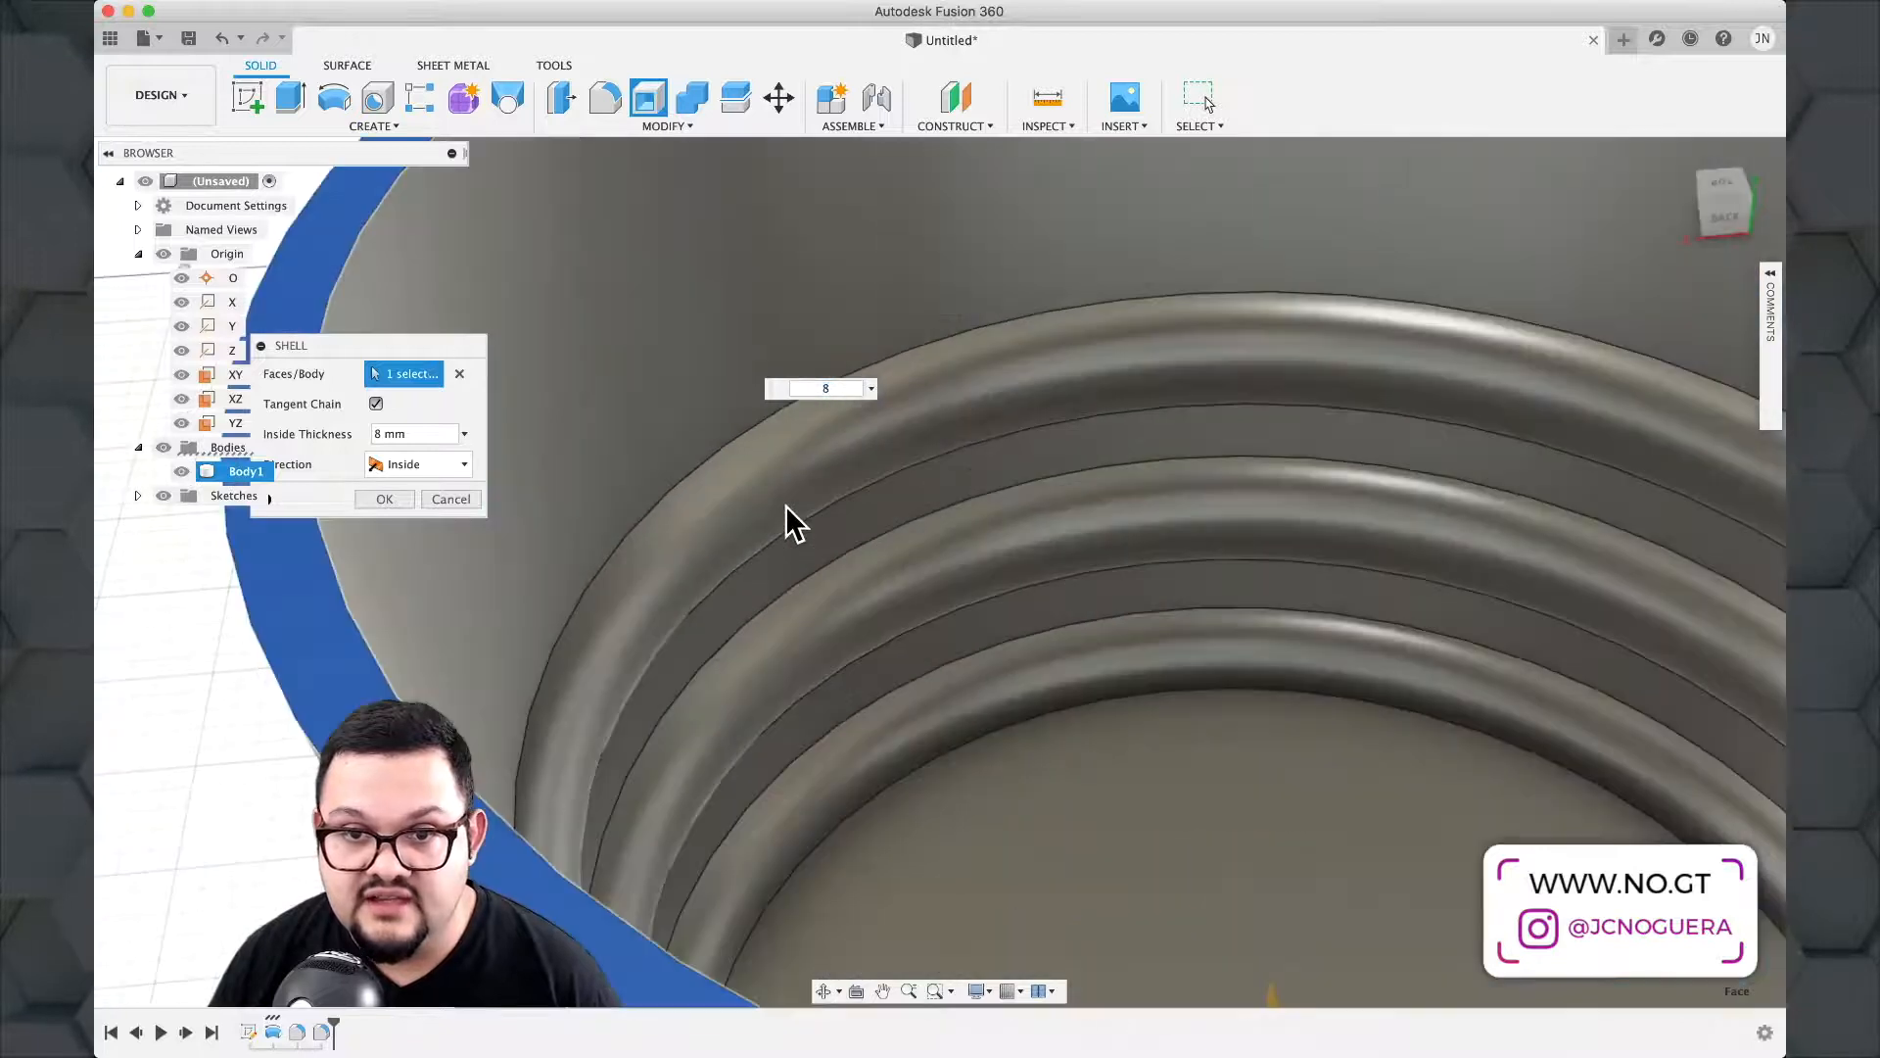
middle_click_drag(785, 520, 1224, 460, "shift")
scroll(731, 525, "down", 10)
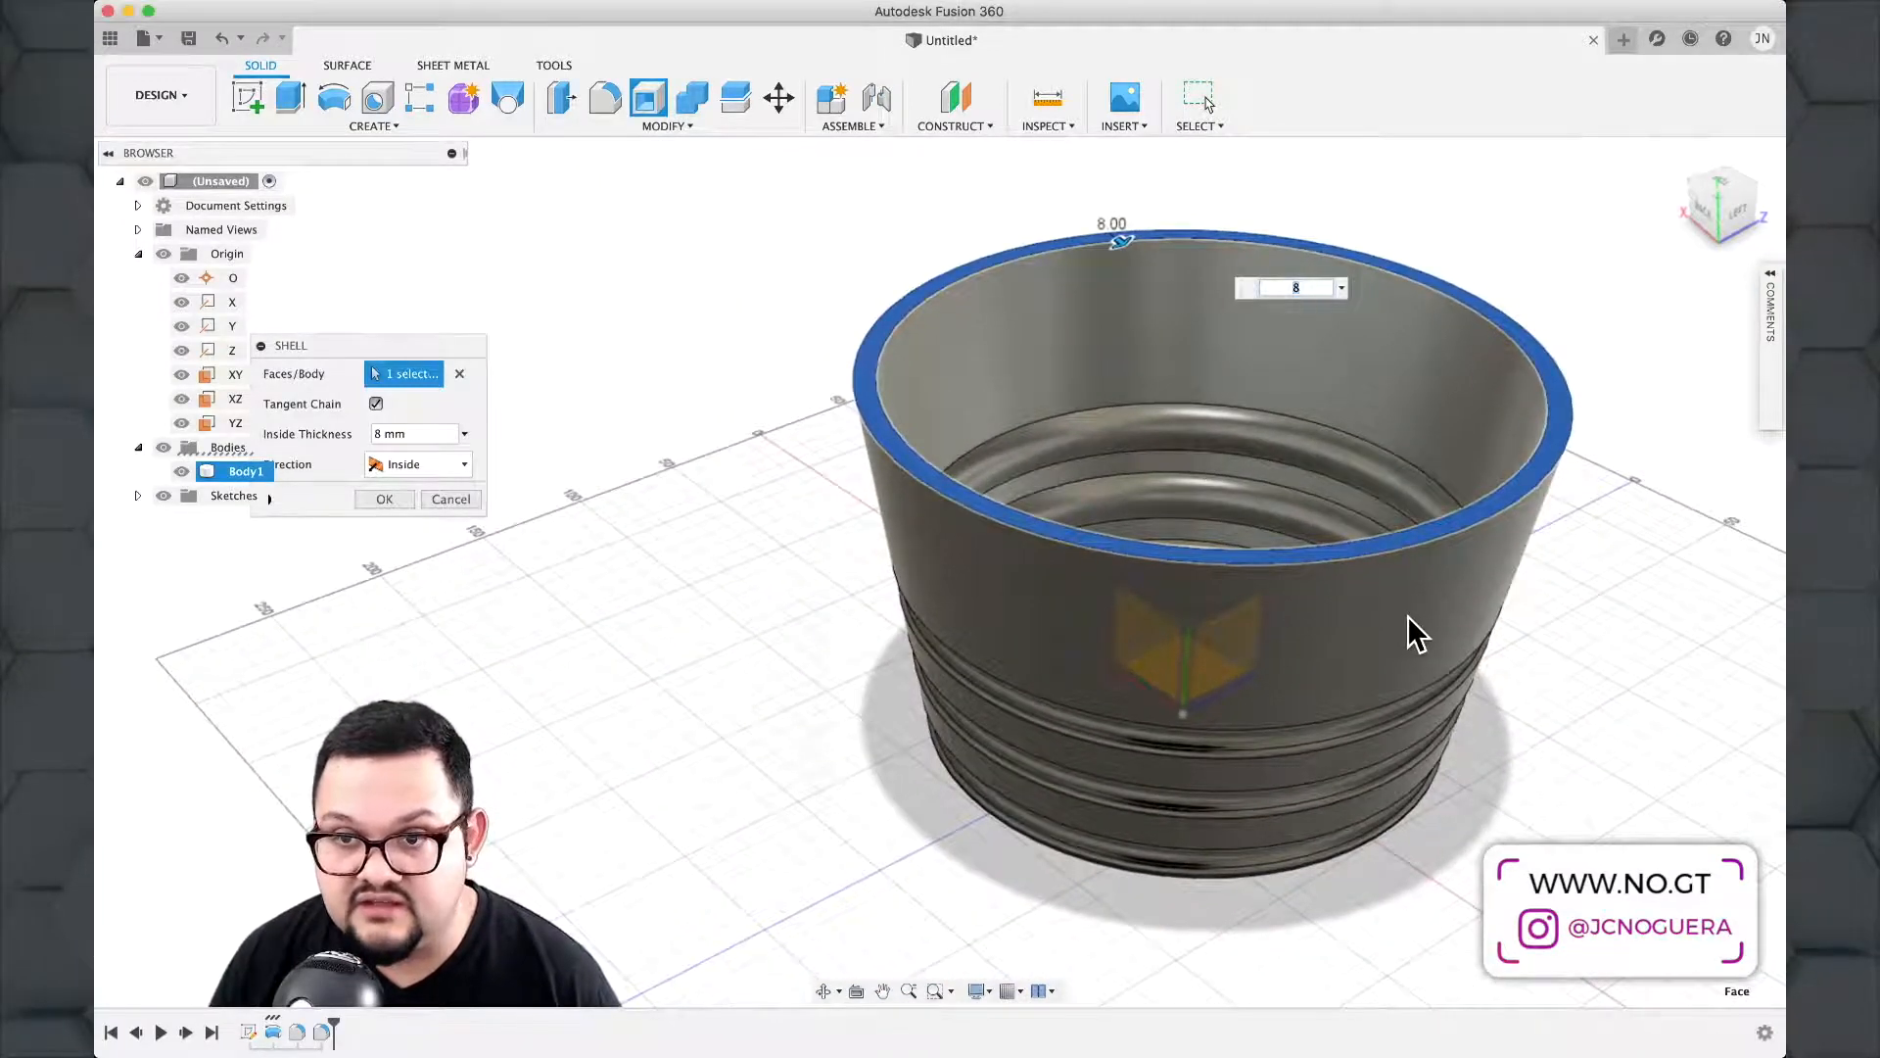
scroll(1414, 619, "up", 2)
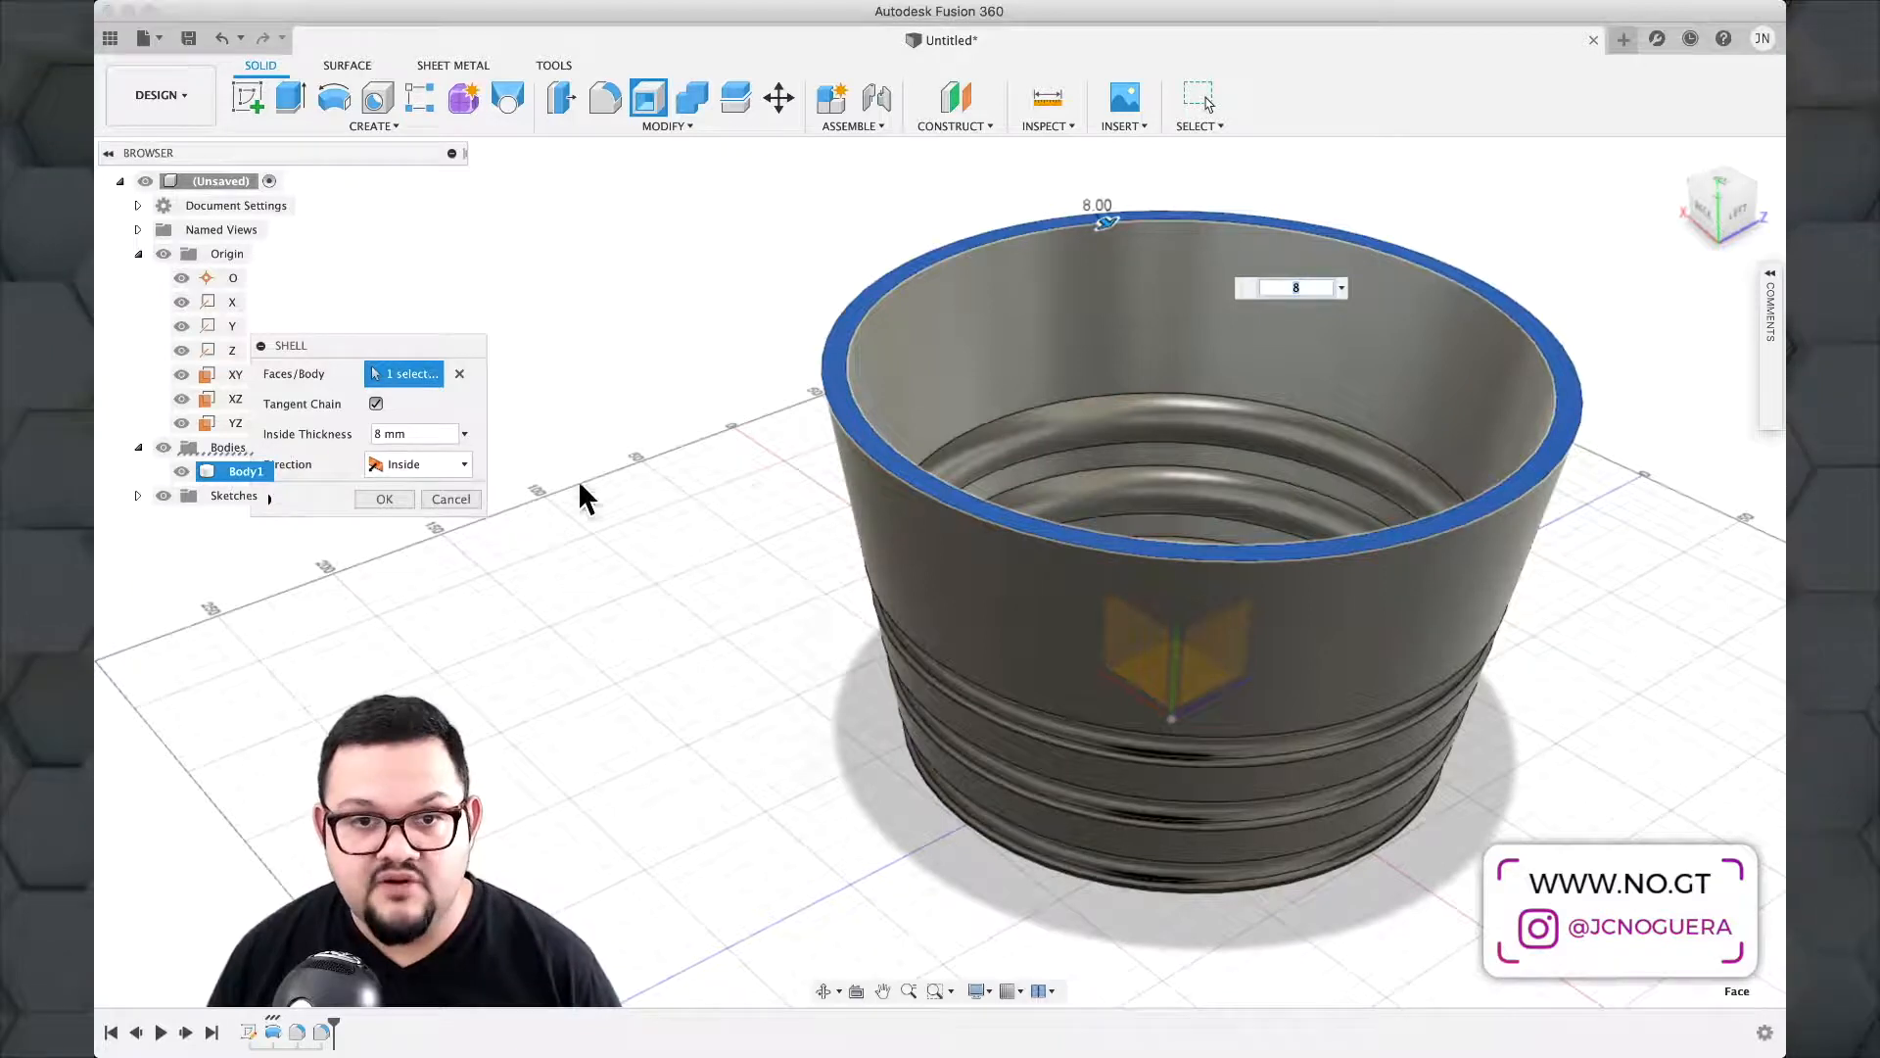
left_click(396, 498)
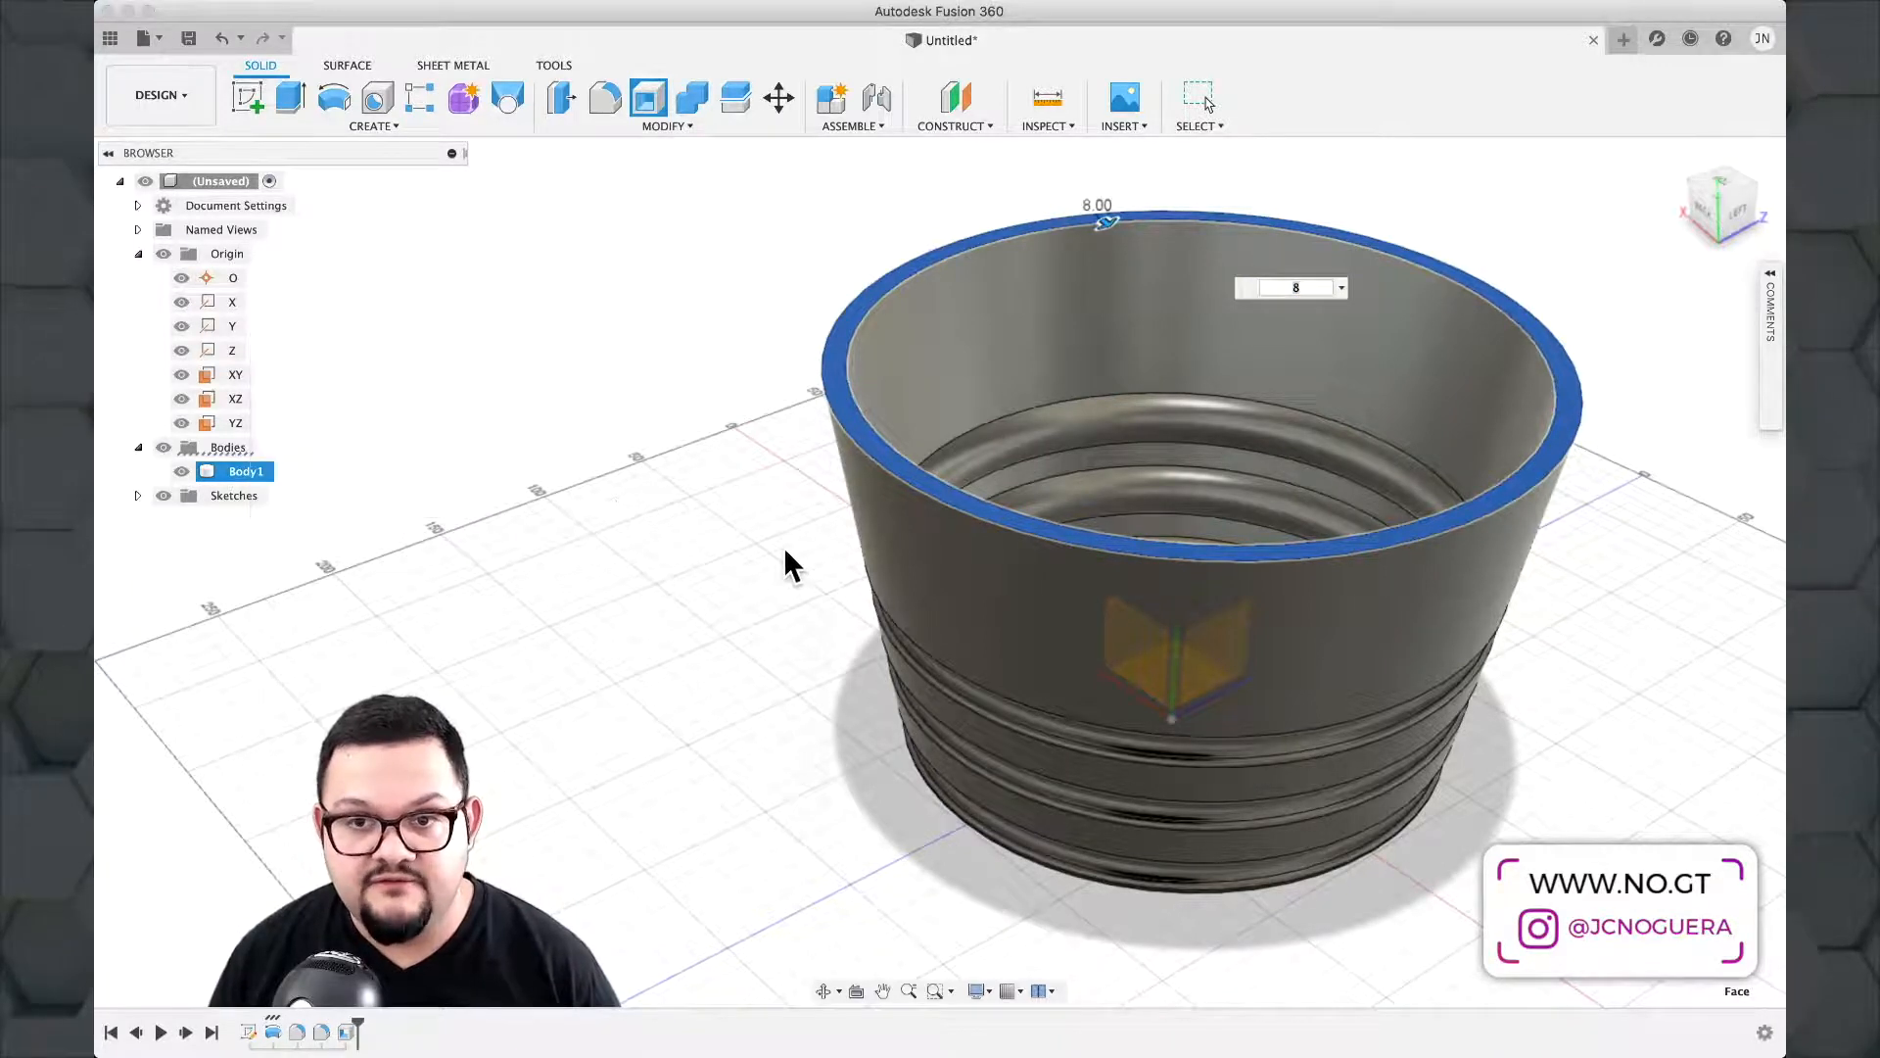
Examine the shelled body's outer grooves, open rim and ribbed interior.
middle_click_drag(803, 529, 797, 509, "shift")
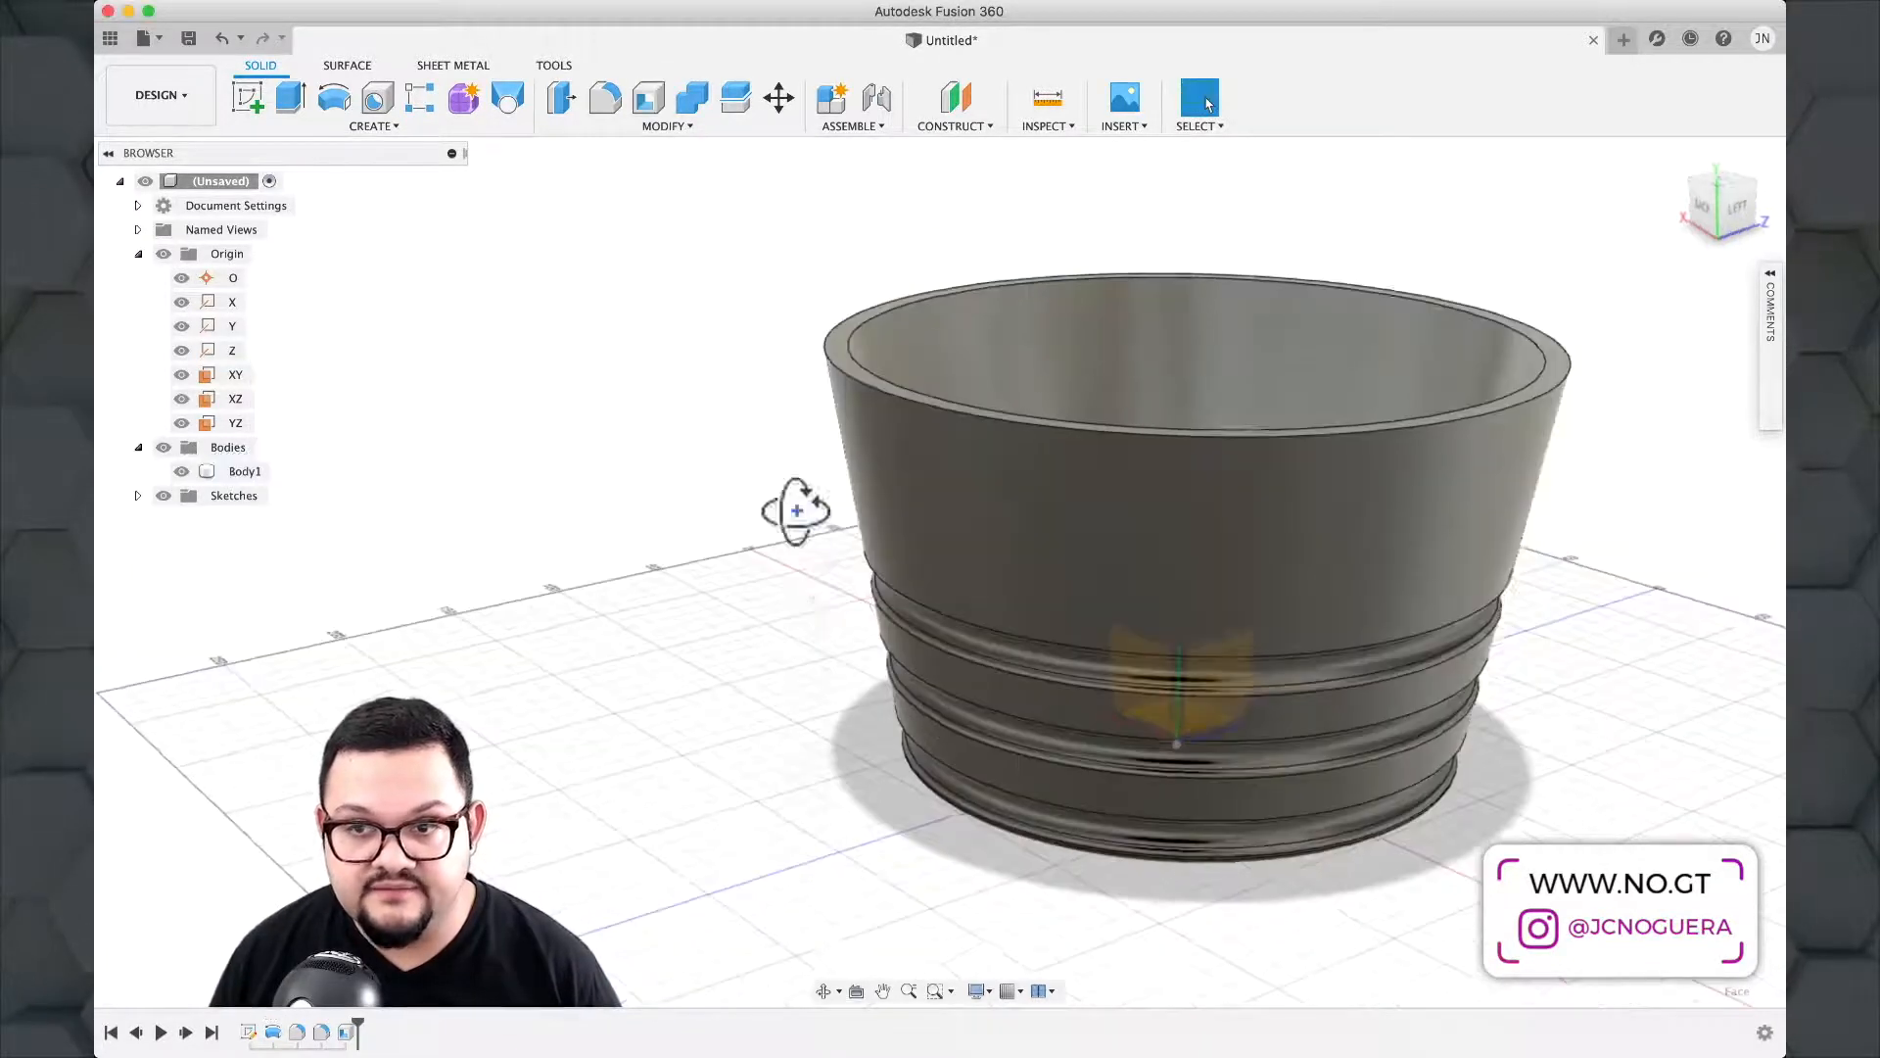
scroll(871, 735, "down", 5)
scroll(873, 733, "up", 10)
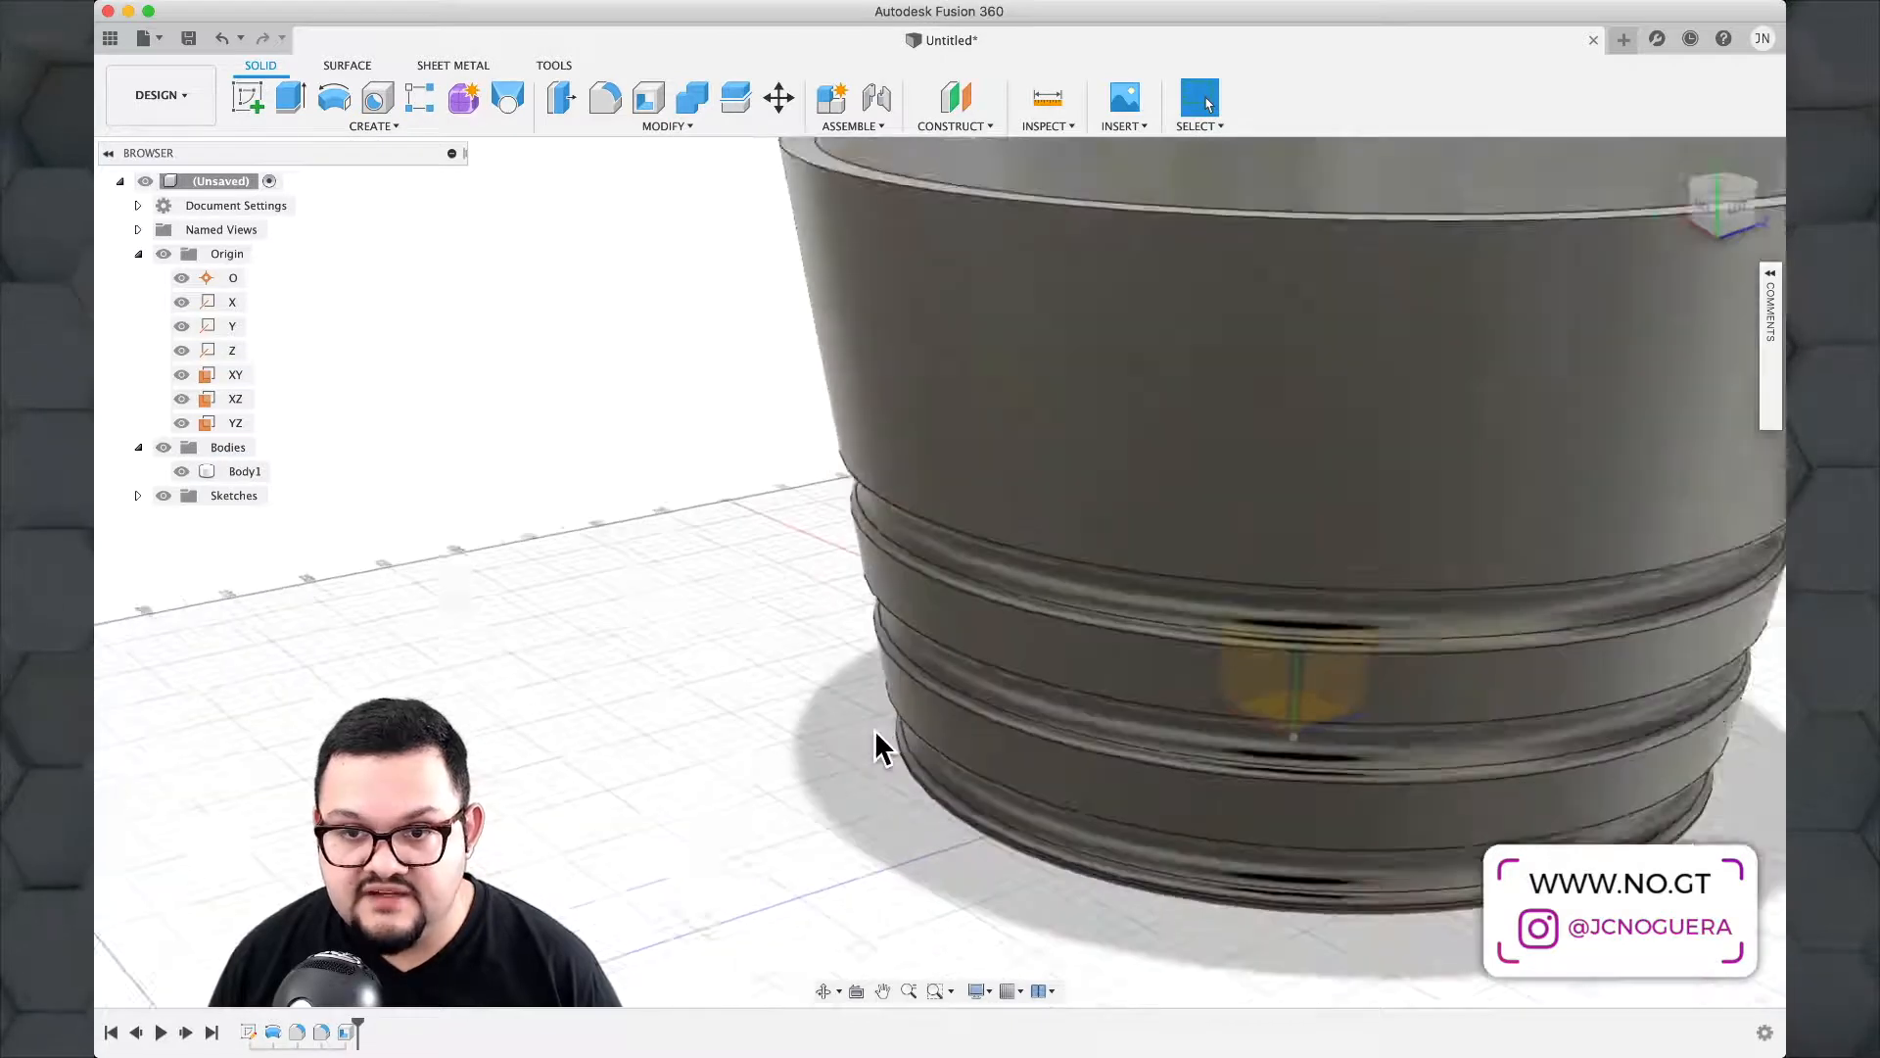
mouse_move(874, 726)
middle_mouse_down("shift")
mouse_move(860, 683)
mouse_move(872, 699)
middle_mouse_up("shift")
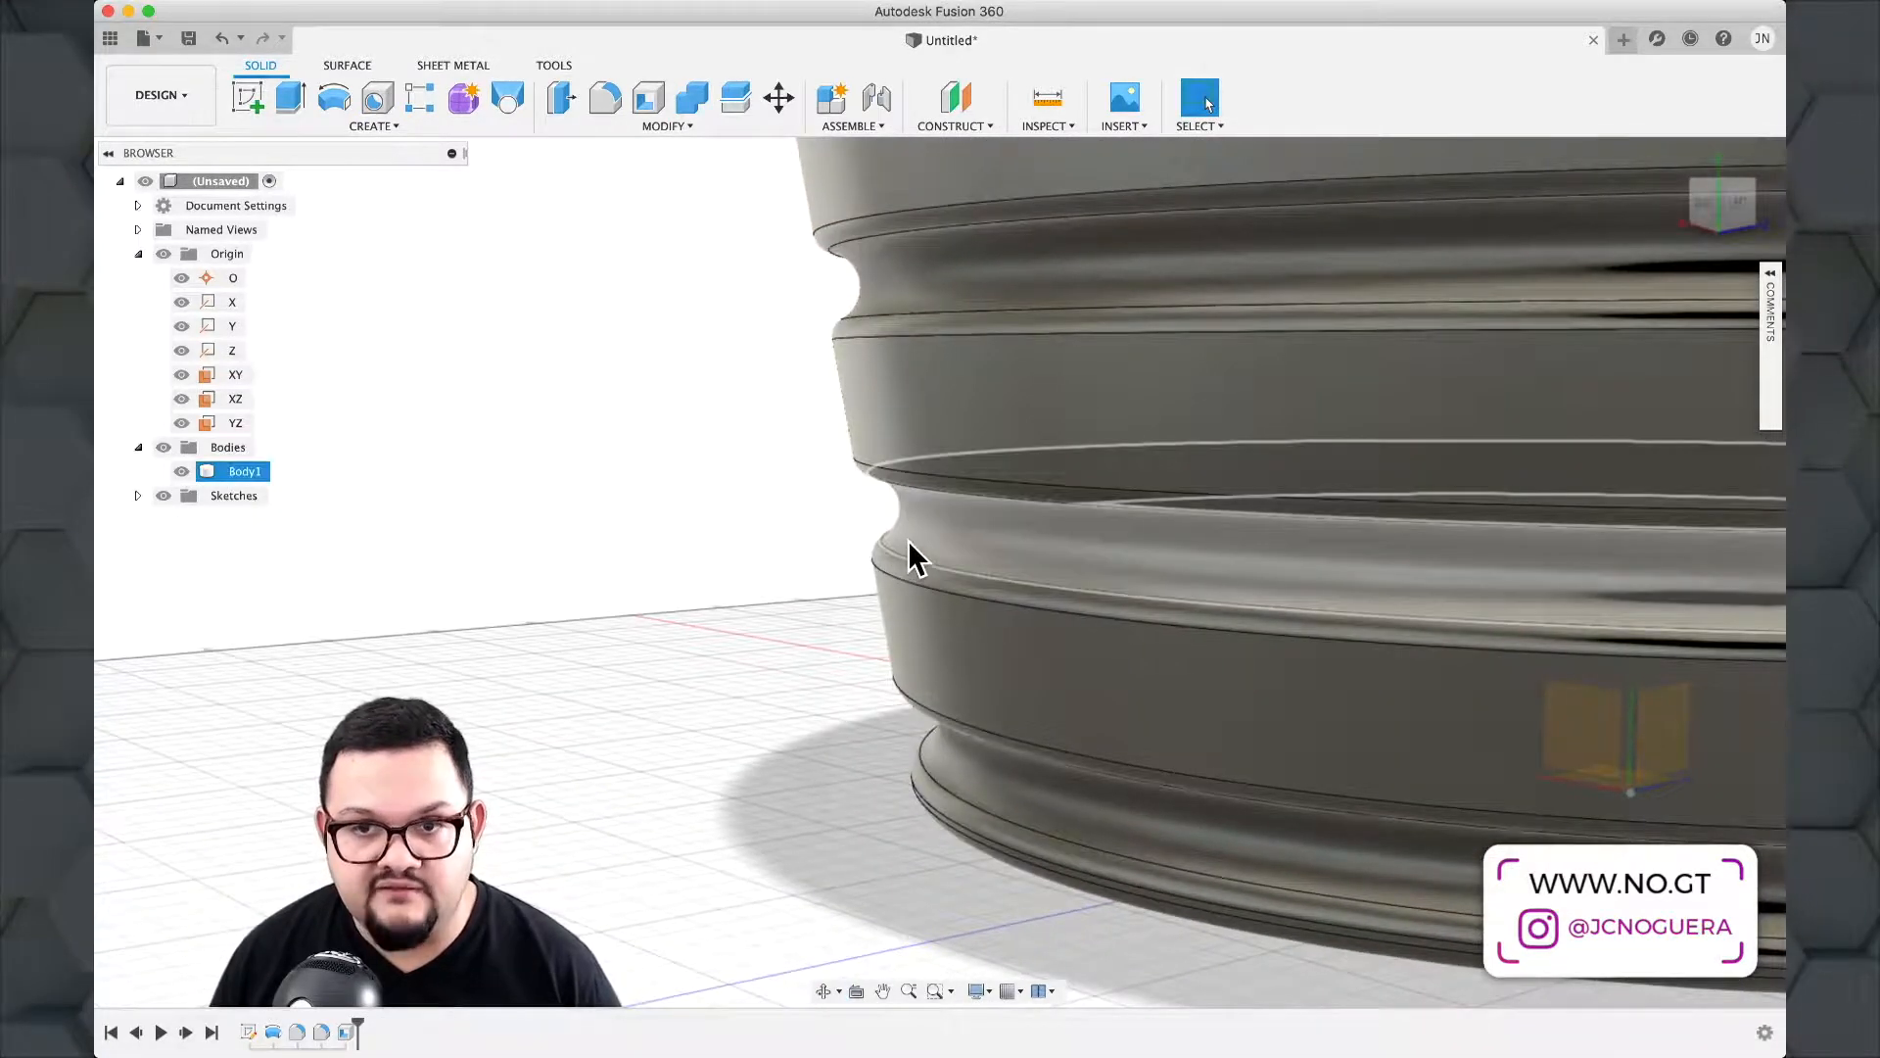
scroll(909, 542, "down", 5)
scroll(908, 545, "down", 5)
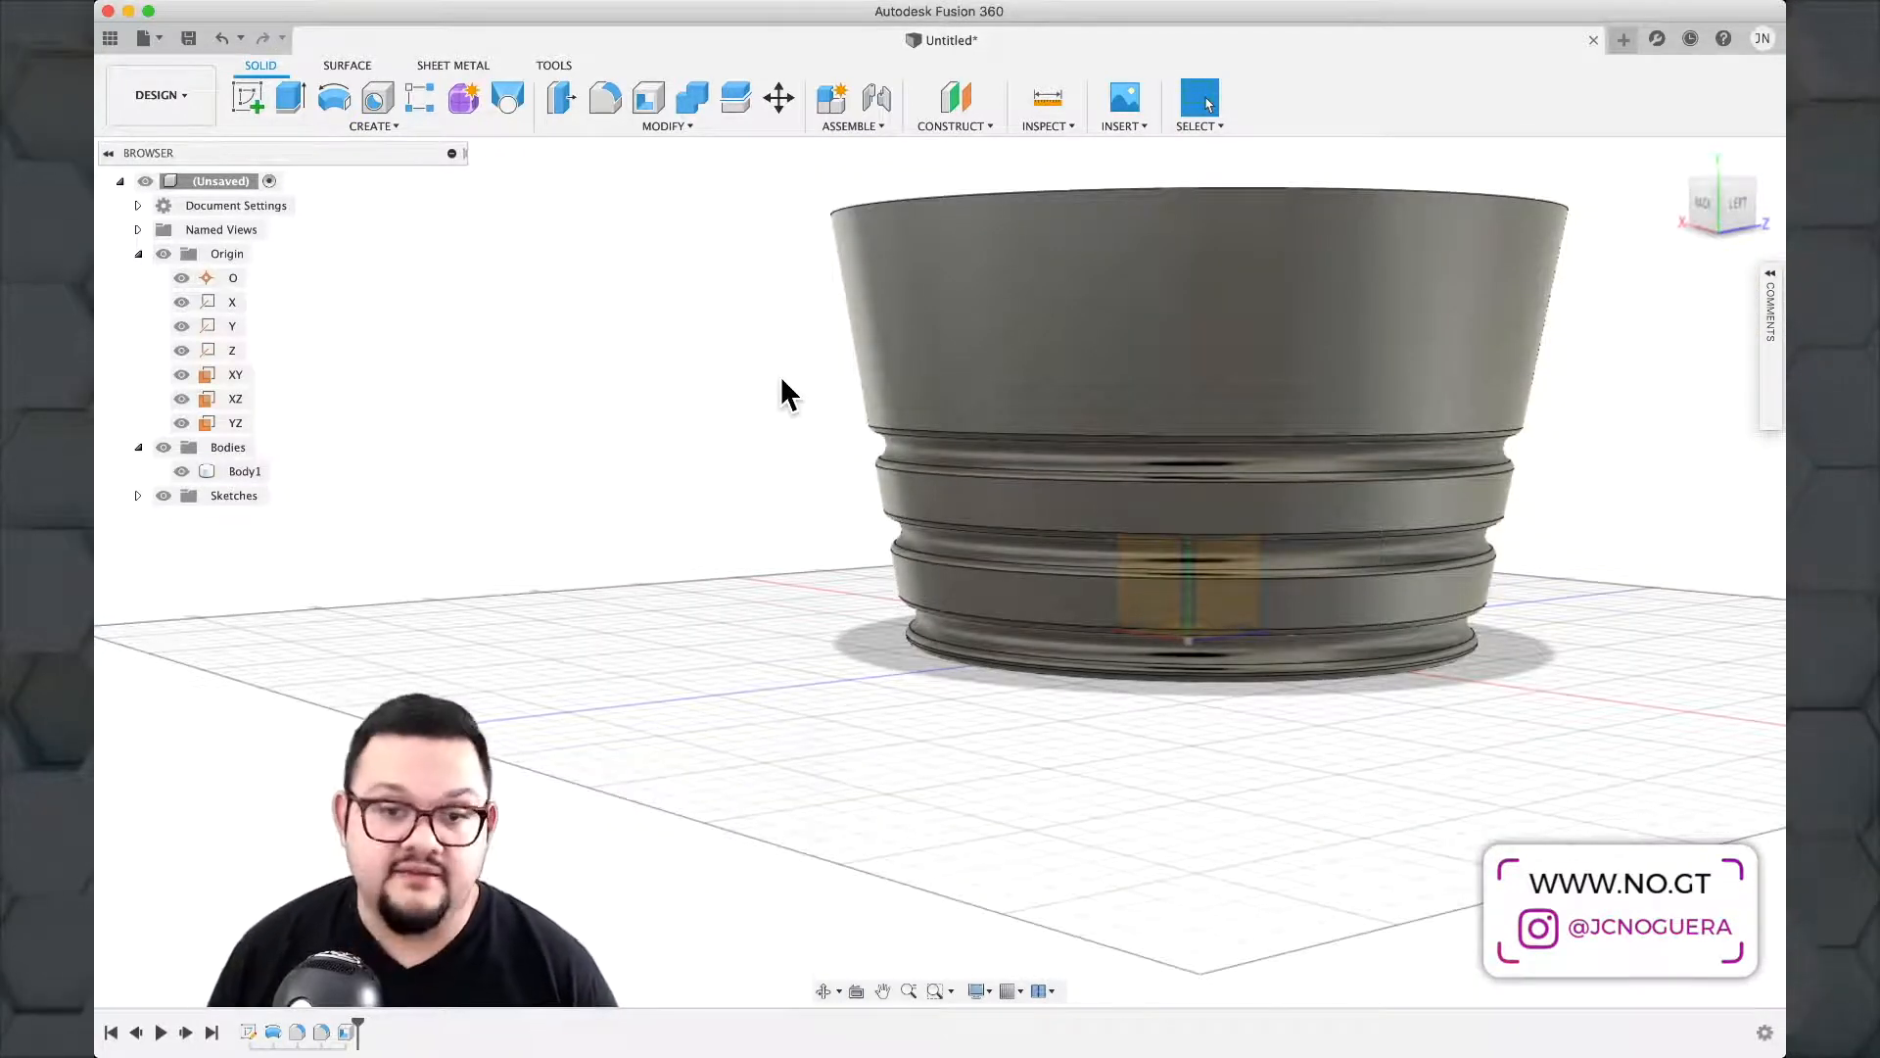
middle_click_drag(782, 380, 643, 566, "shift")
left_click(725, 446)
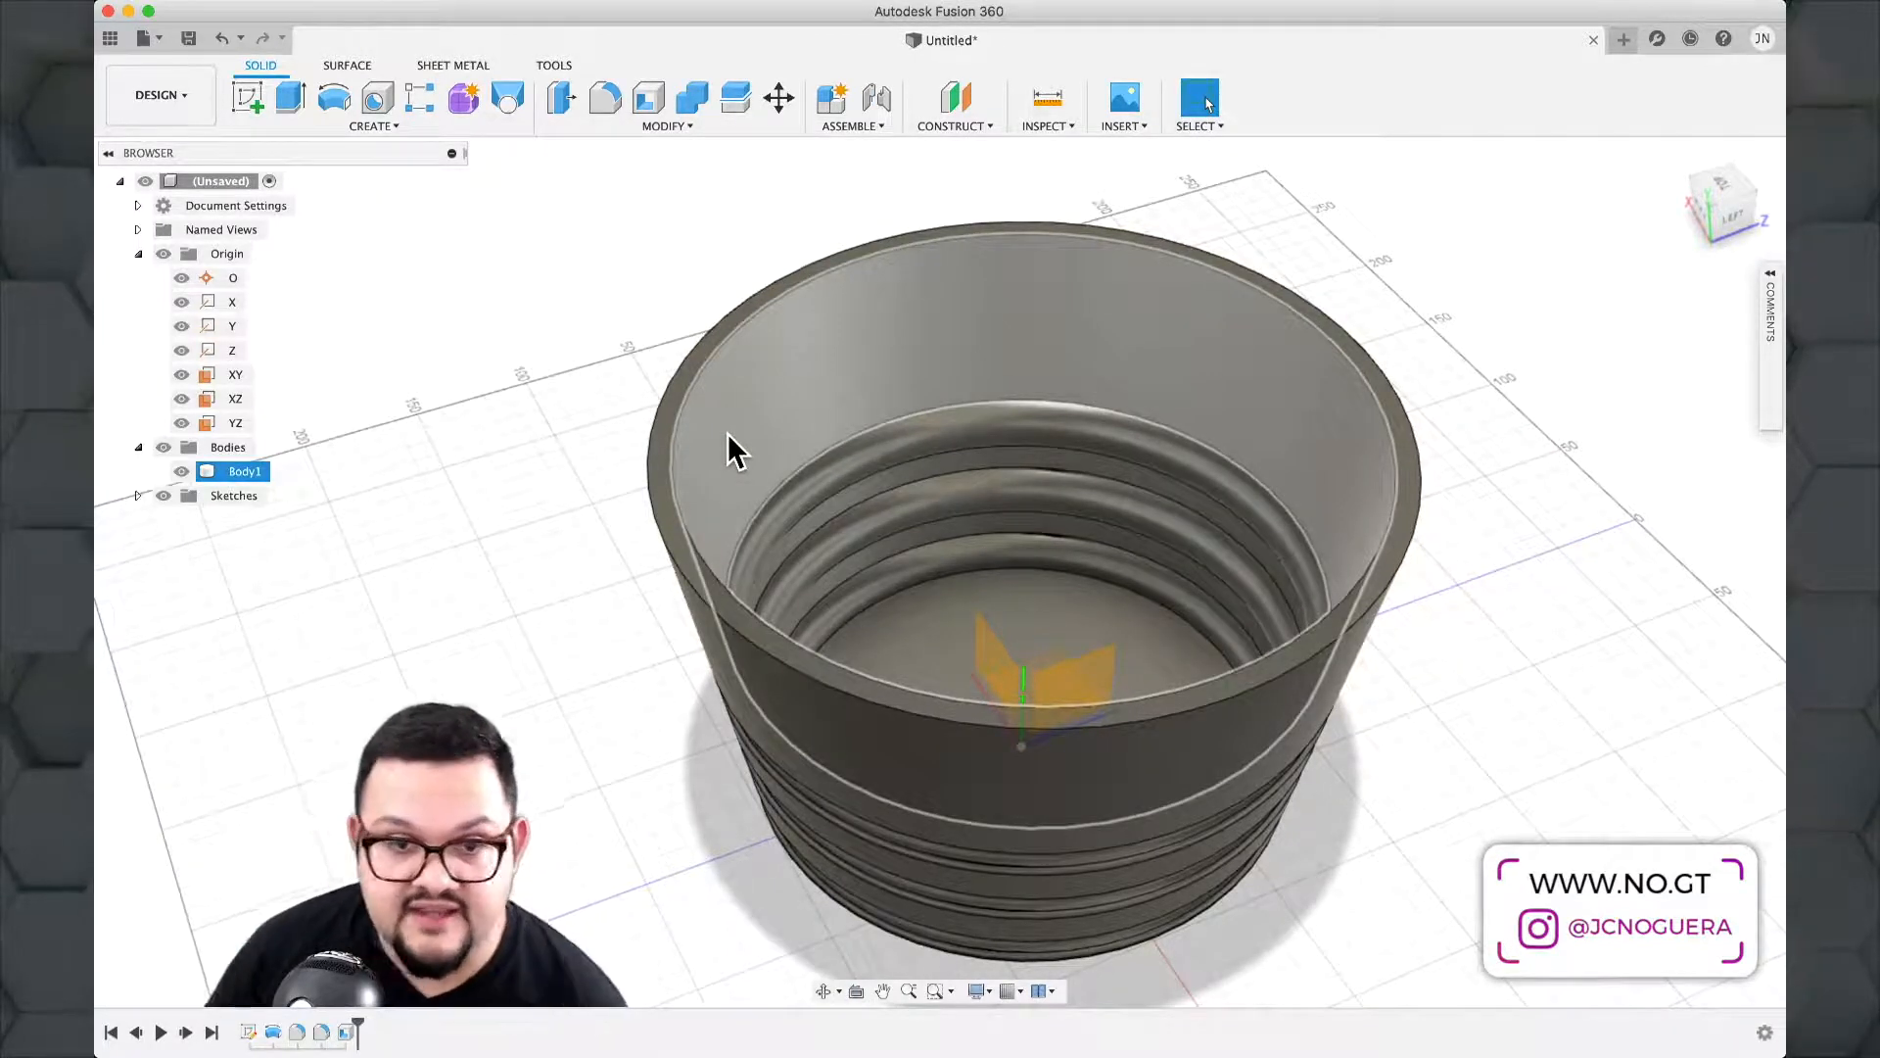
left_click(603, 202)
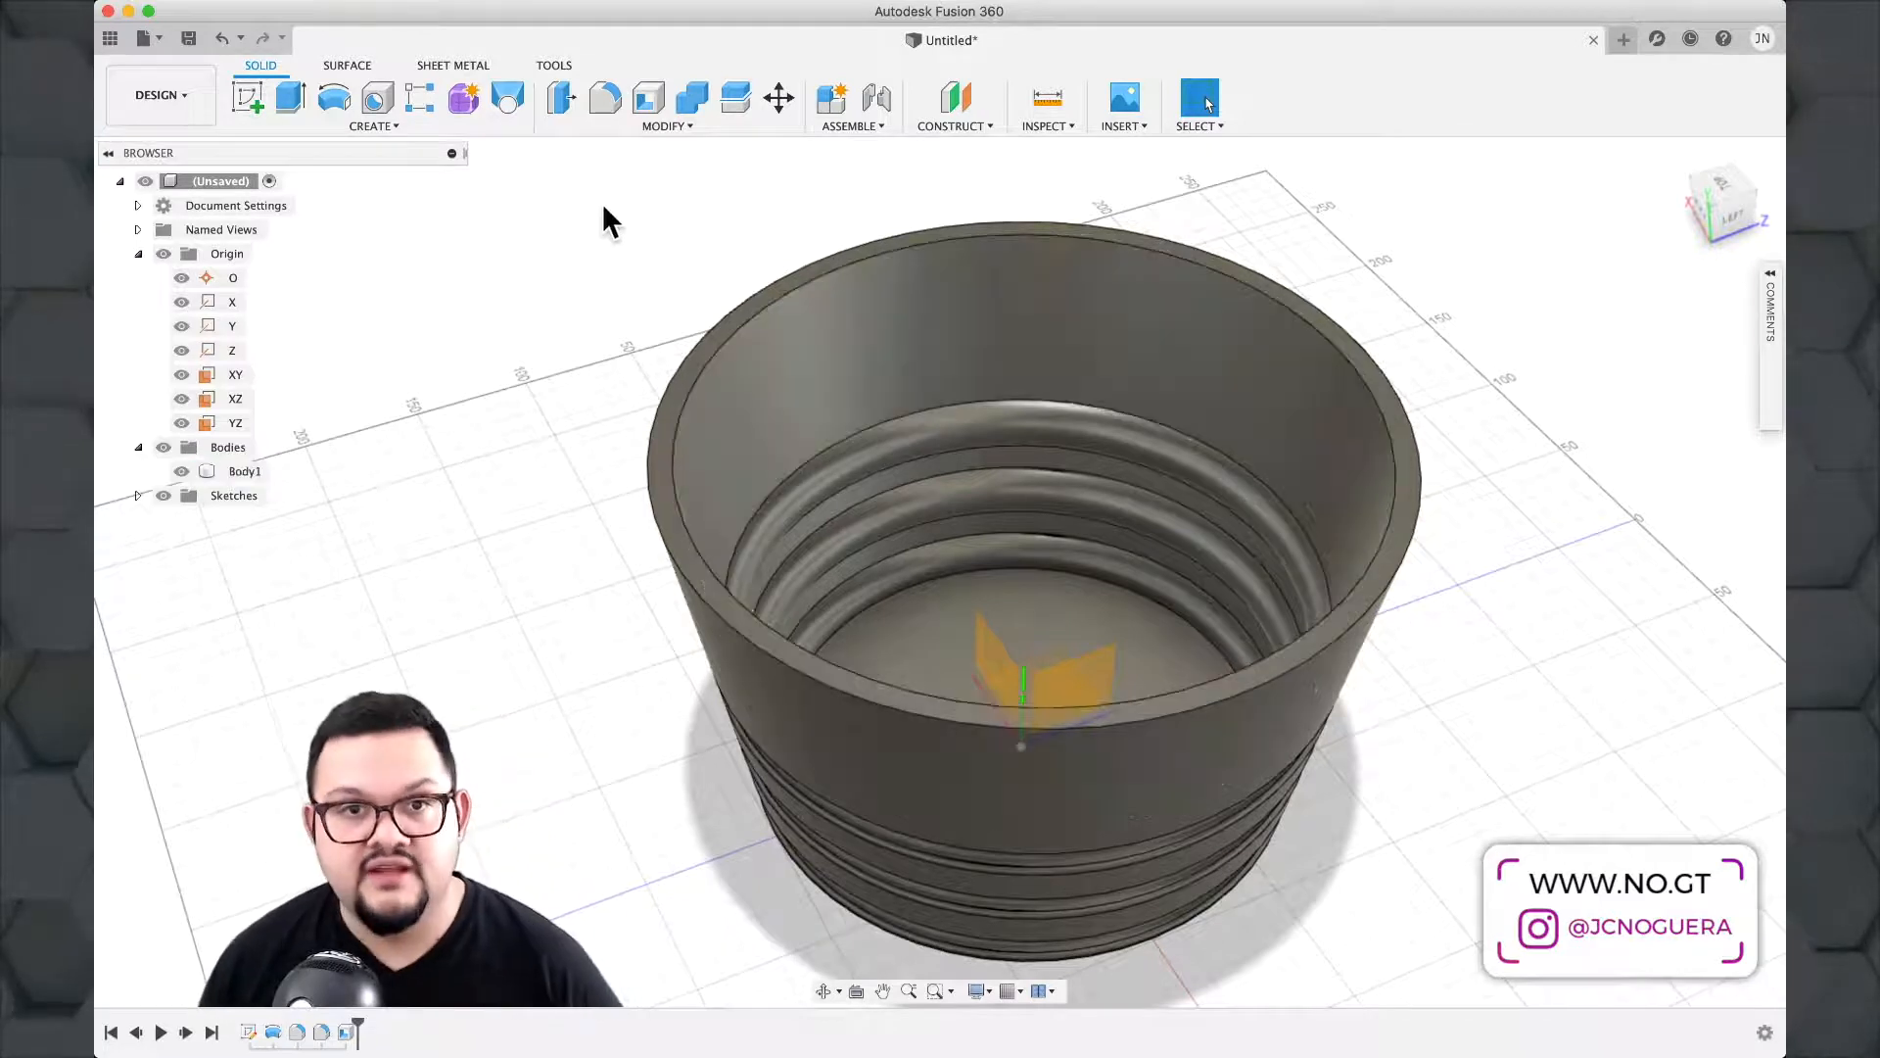
Create a sketch on the vertical YZ origin plane and look at it straight on, at the container's upper rim corner.
left_click(245, 110)
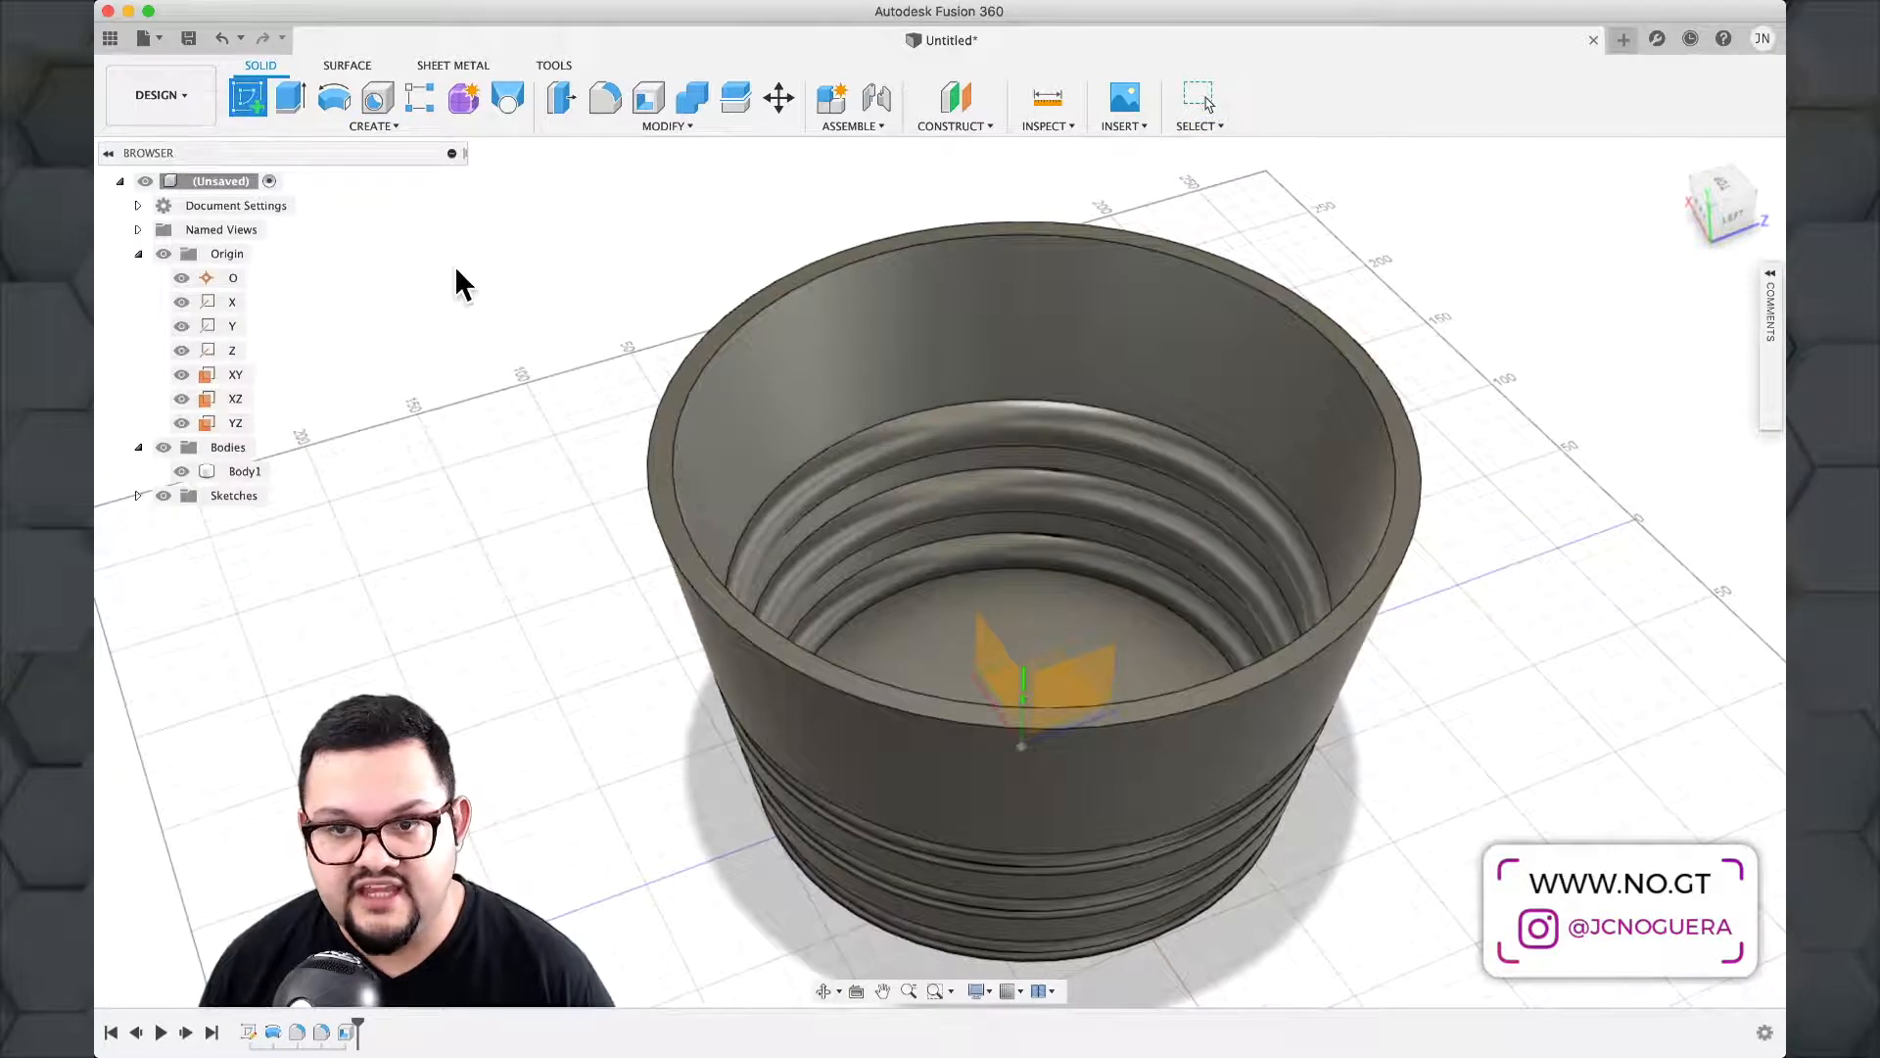
left_click(1093, 662)
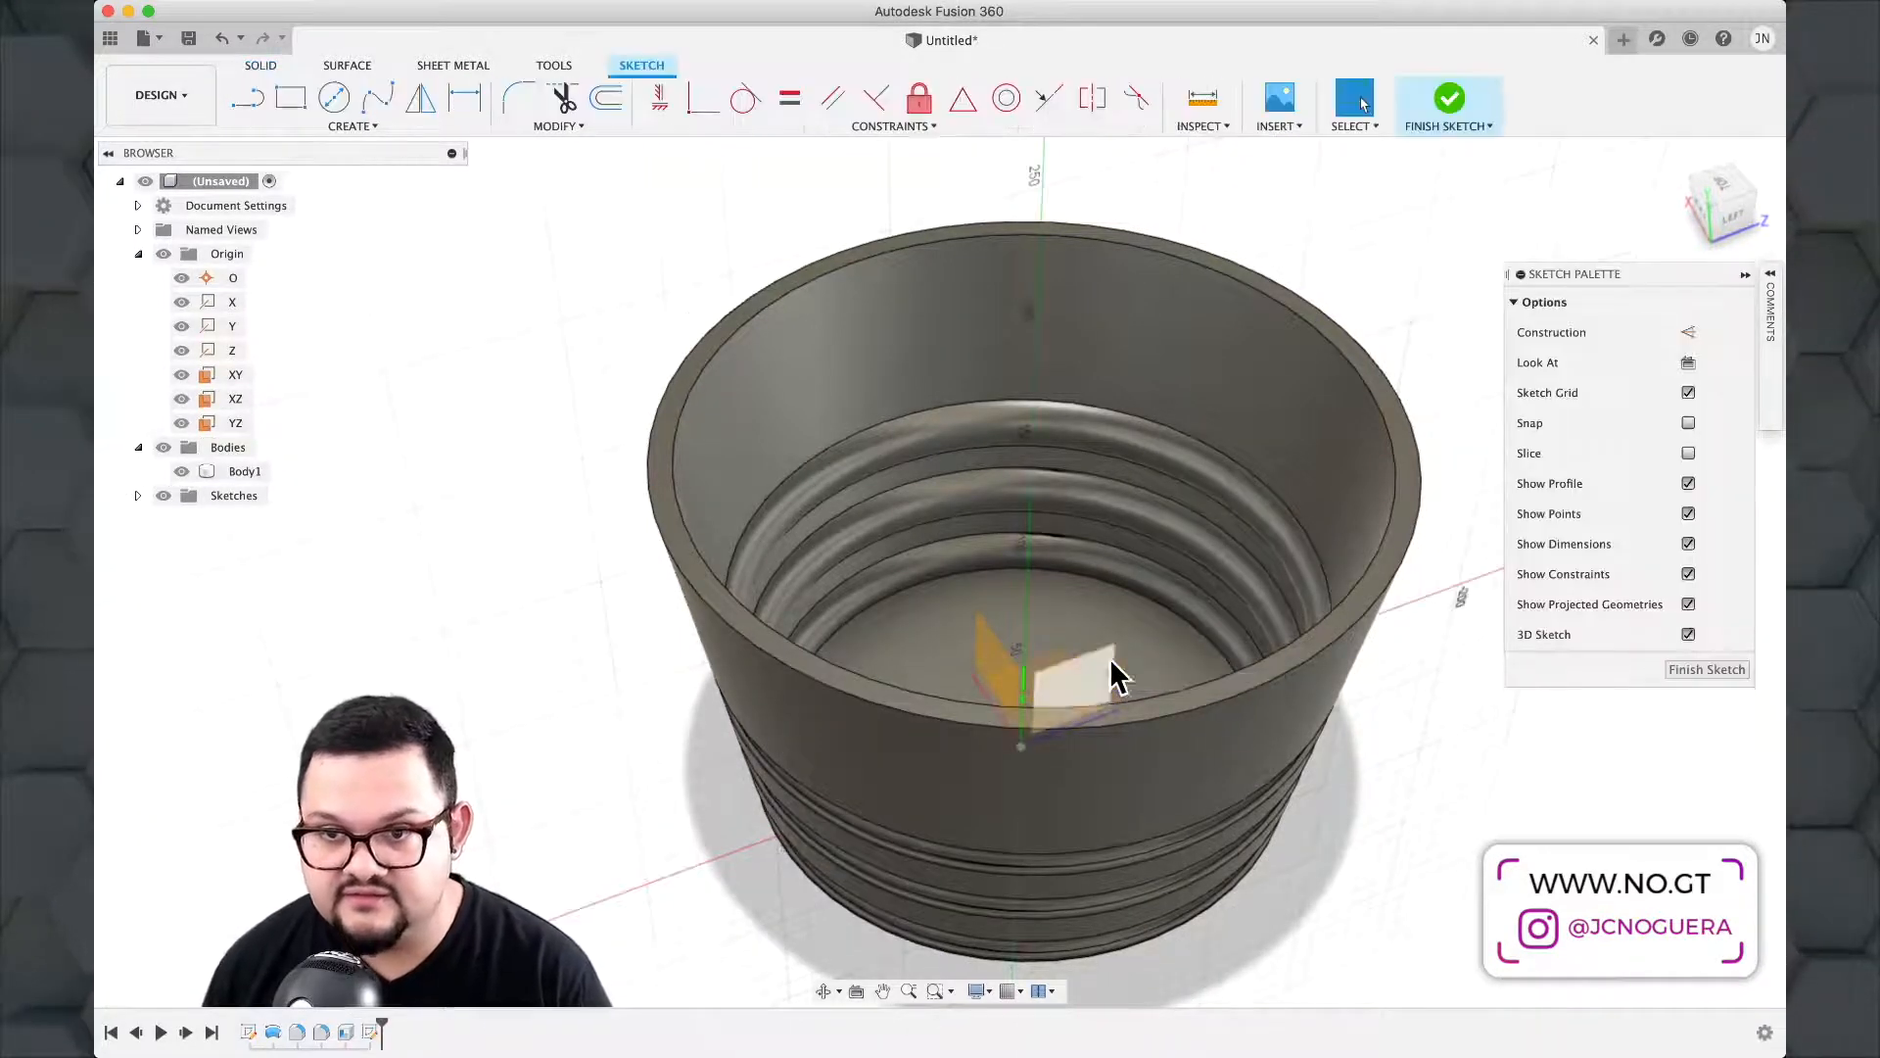
left_click(1688, 362)
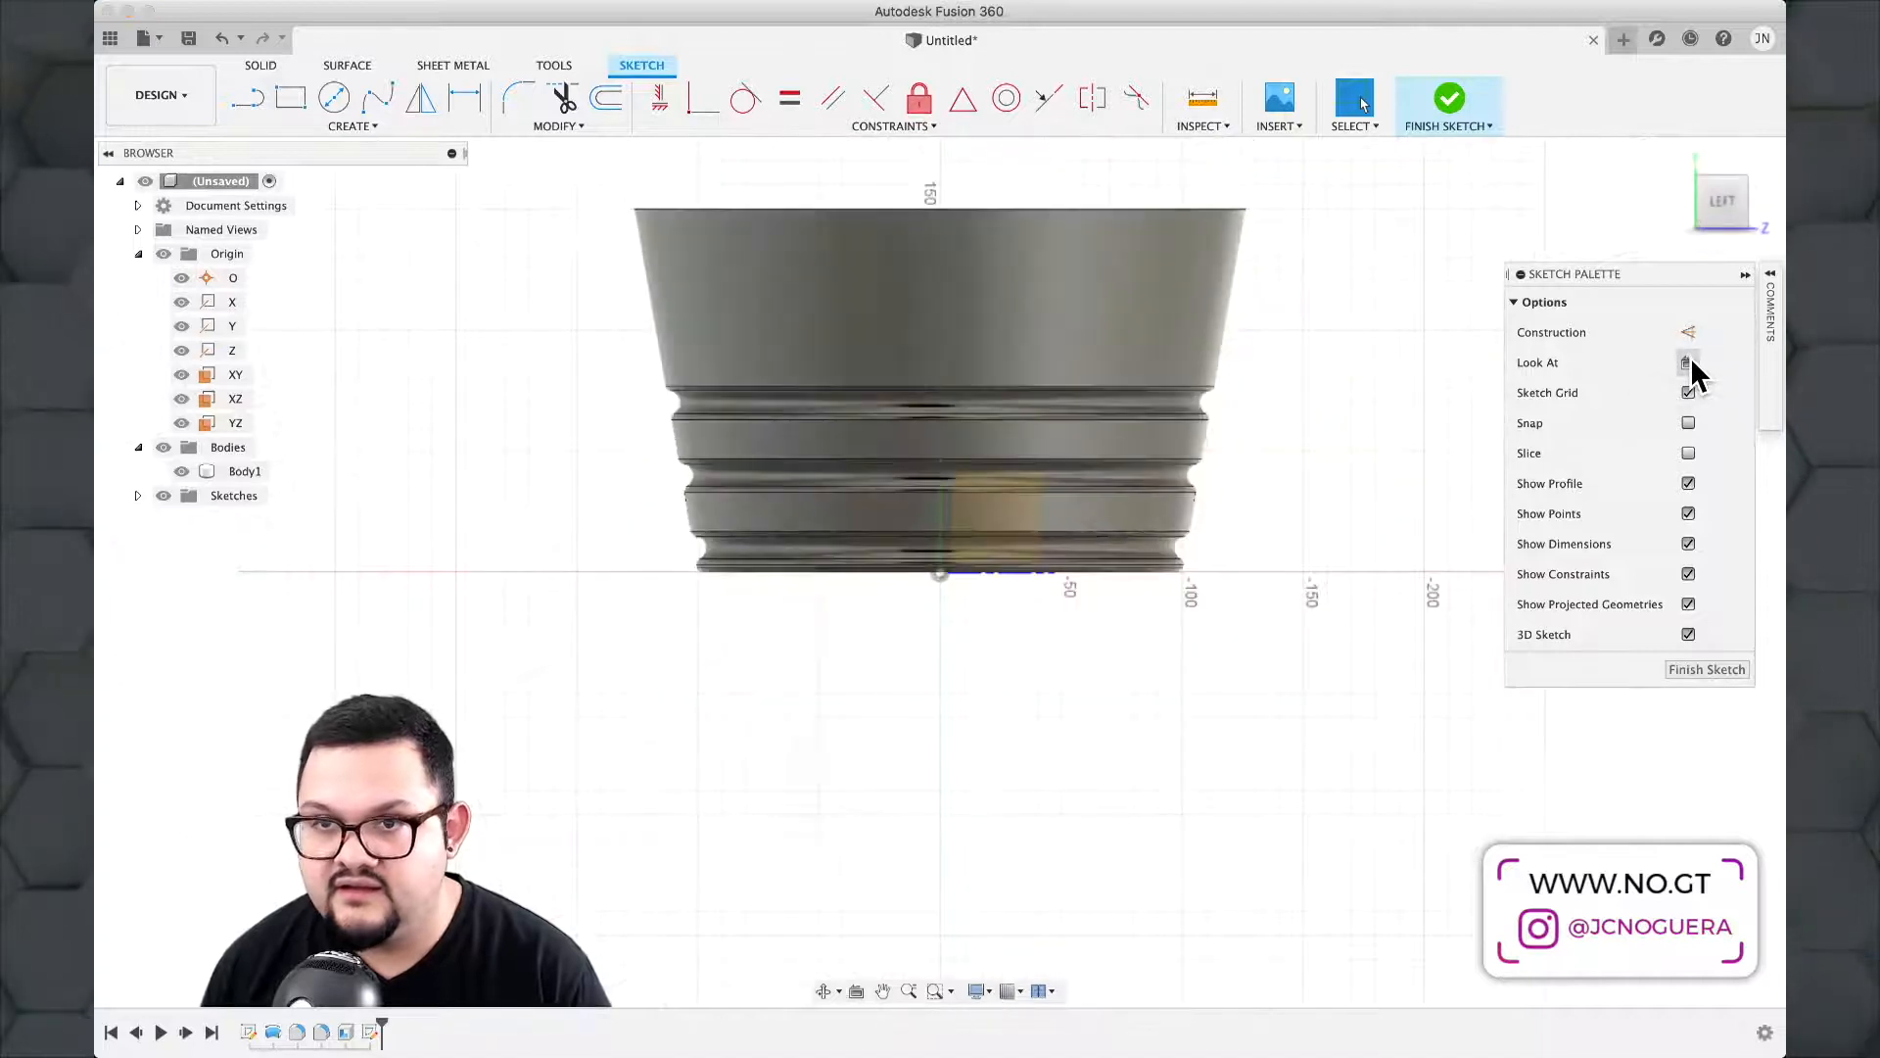
middle_click_drag(1154, 353, 1294, 546)
scroll(747, 406, "up", 5)
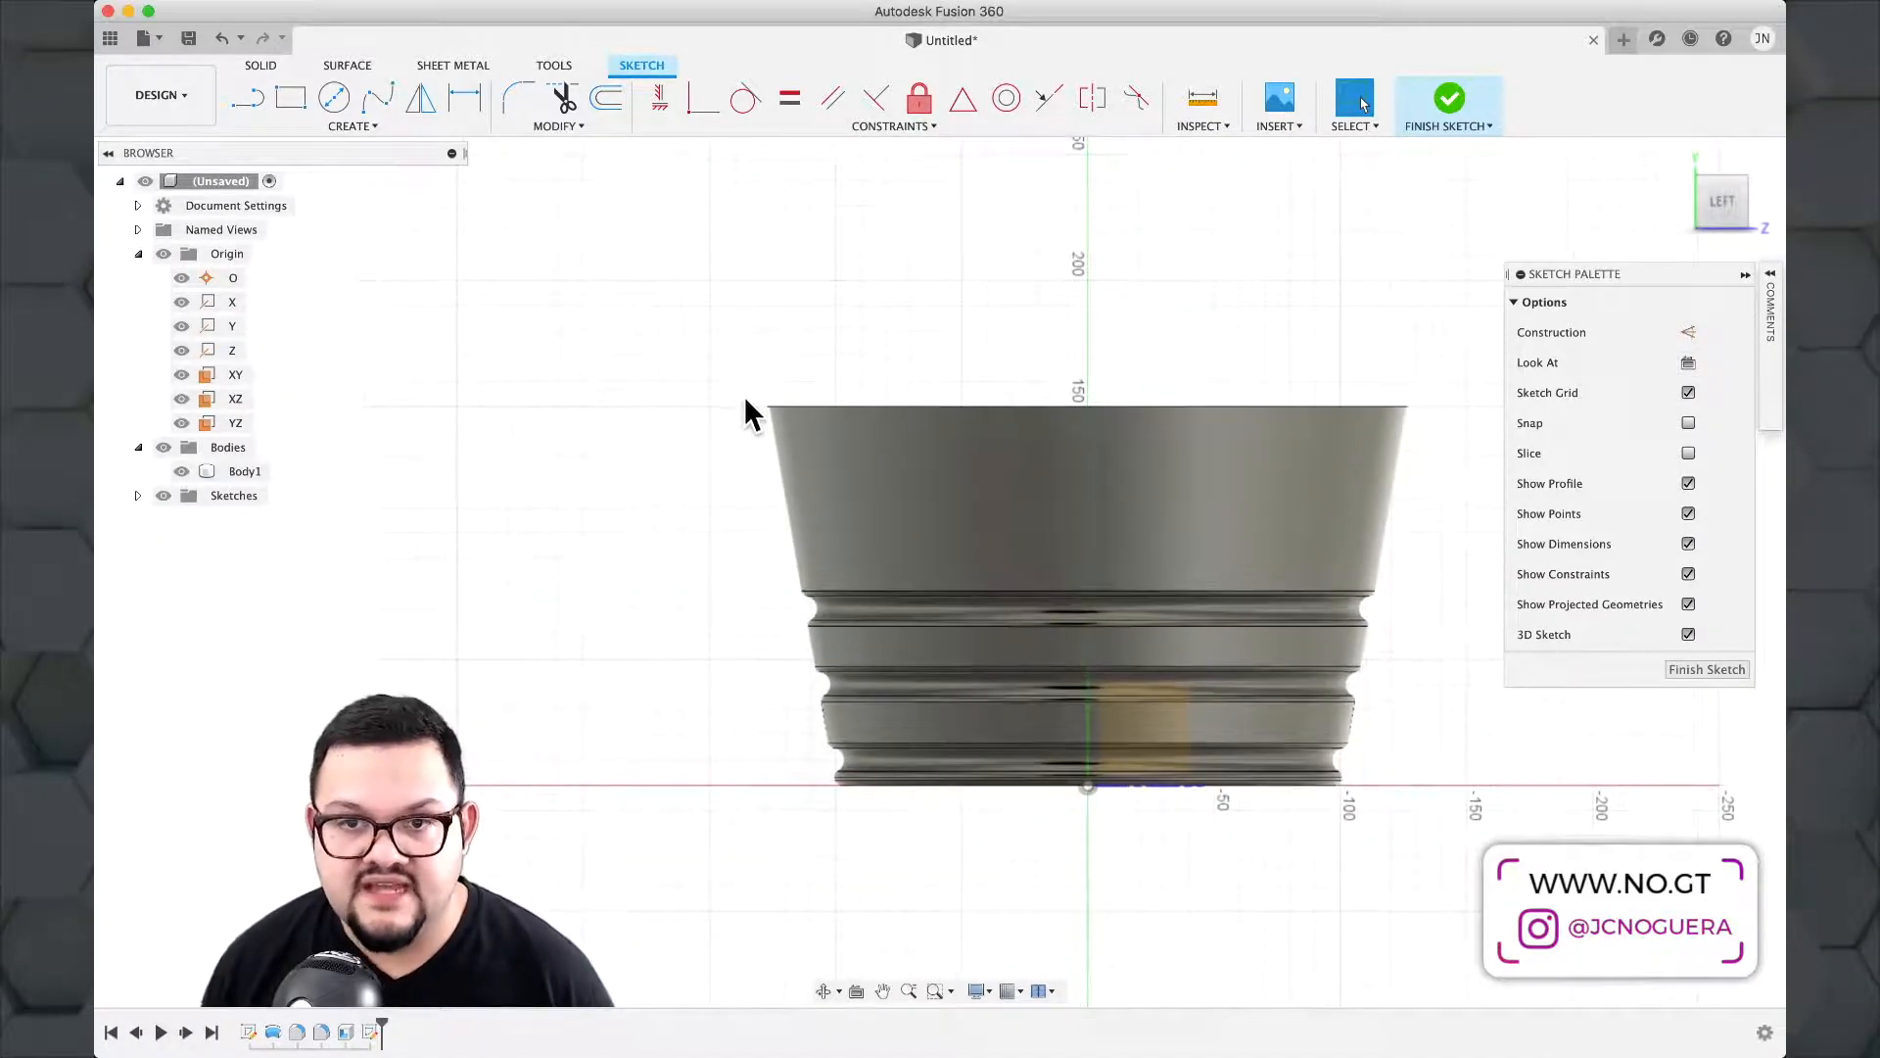
scroll(789, 405, "up", 3)
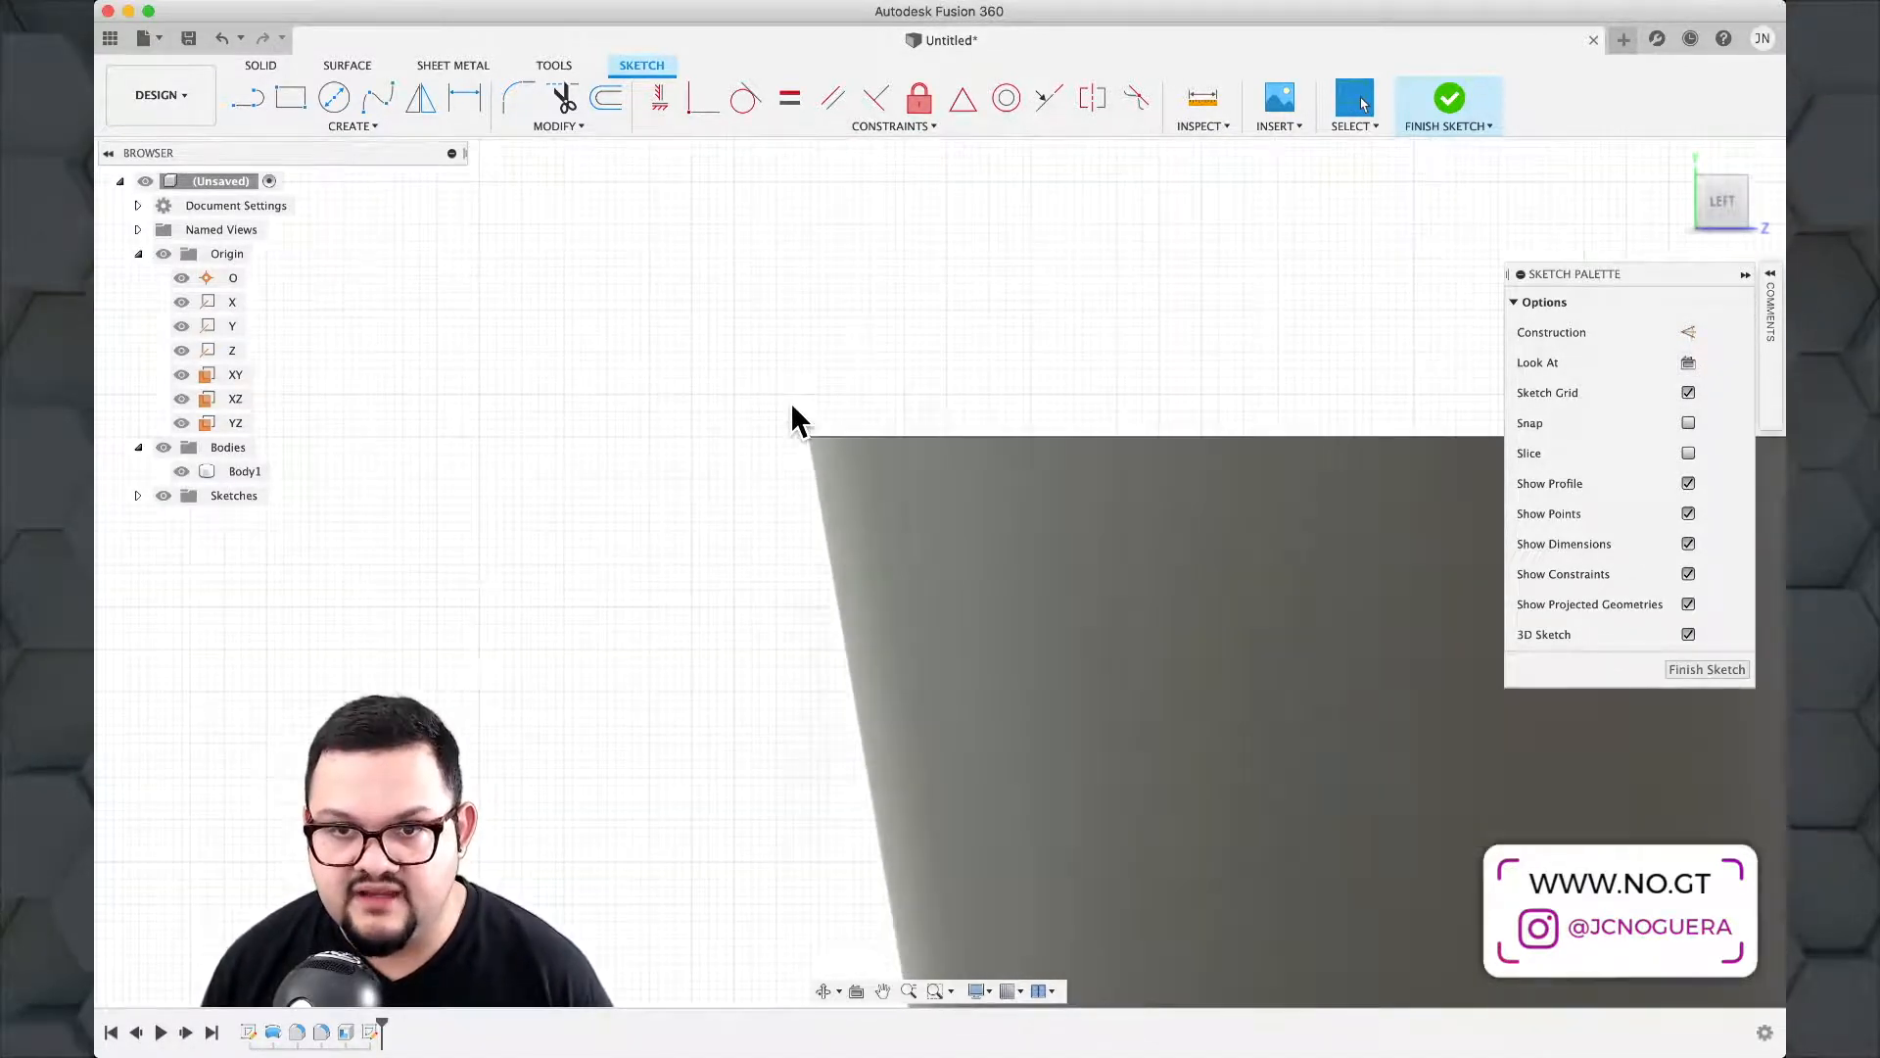
Draw a 10 mm diameter circle centred on the container's upper outer rim corner.
scroll(788, 398, "up", 4)
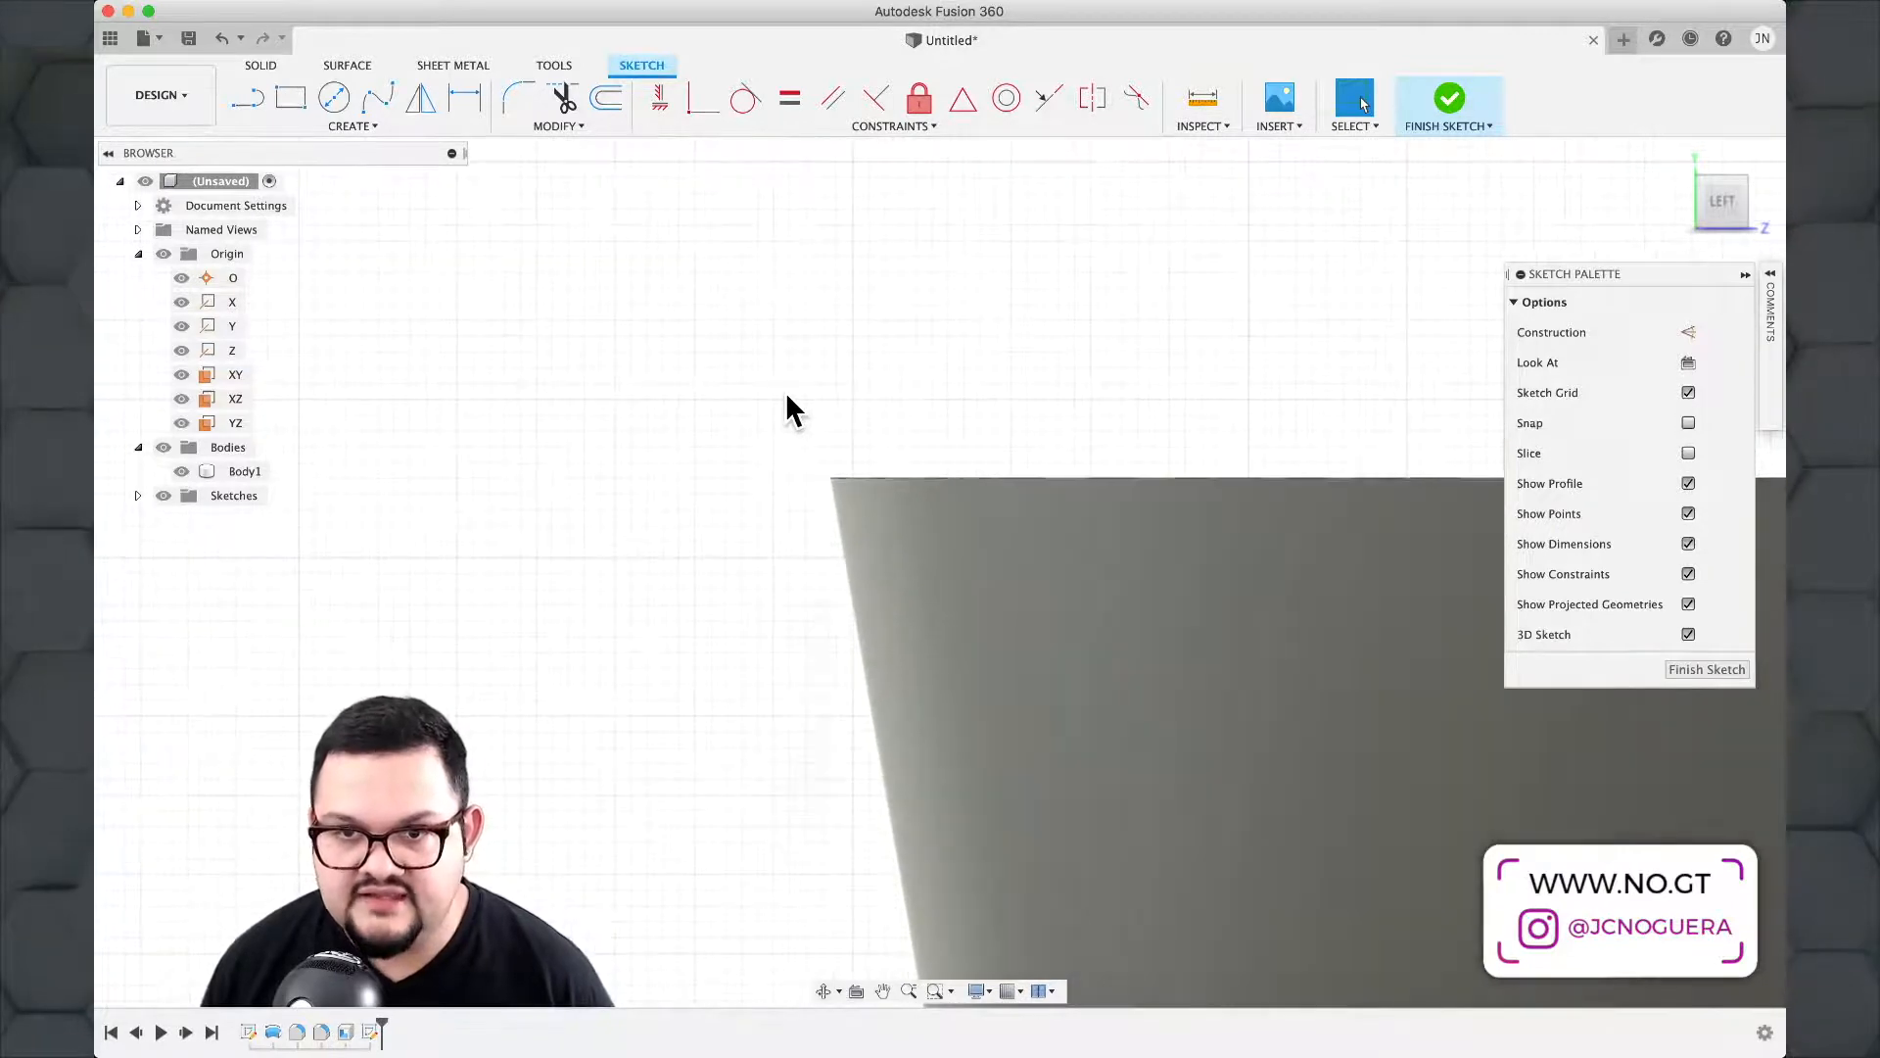
key("c")
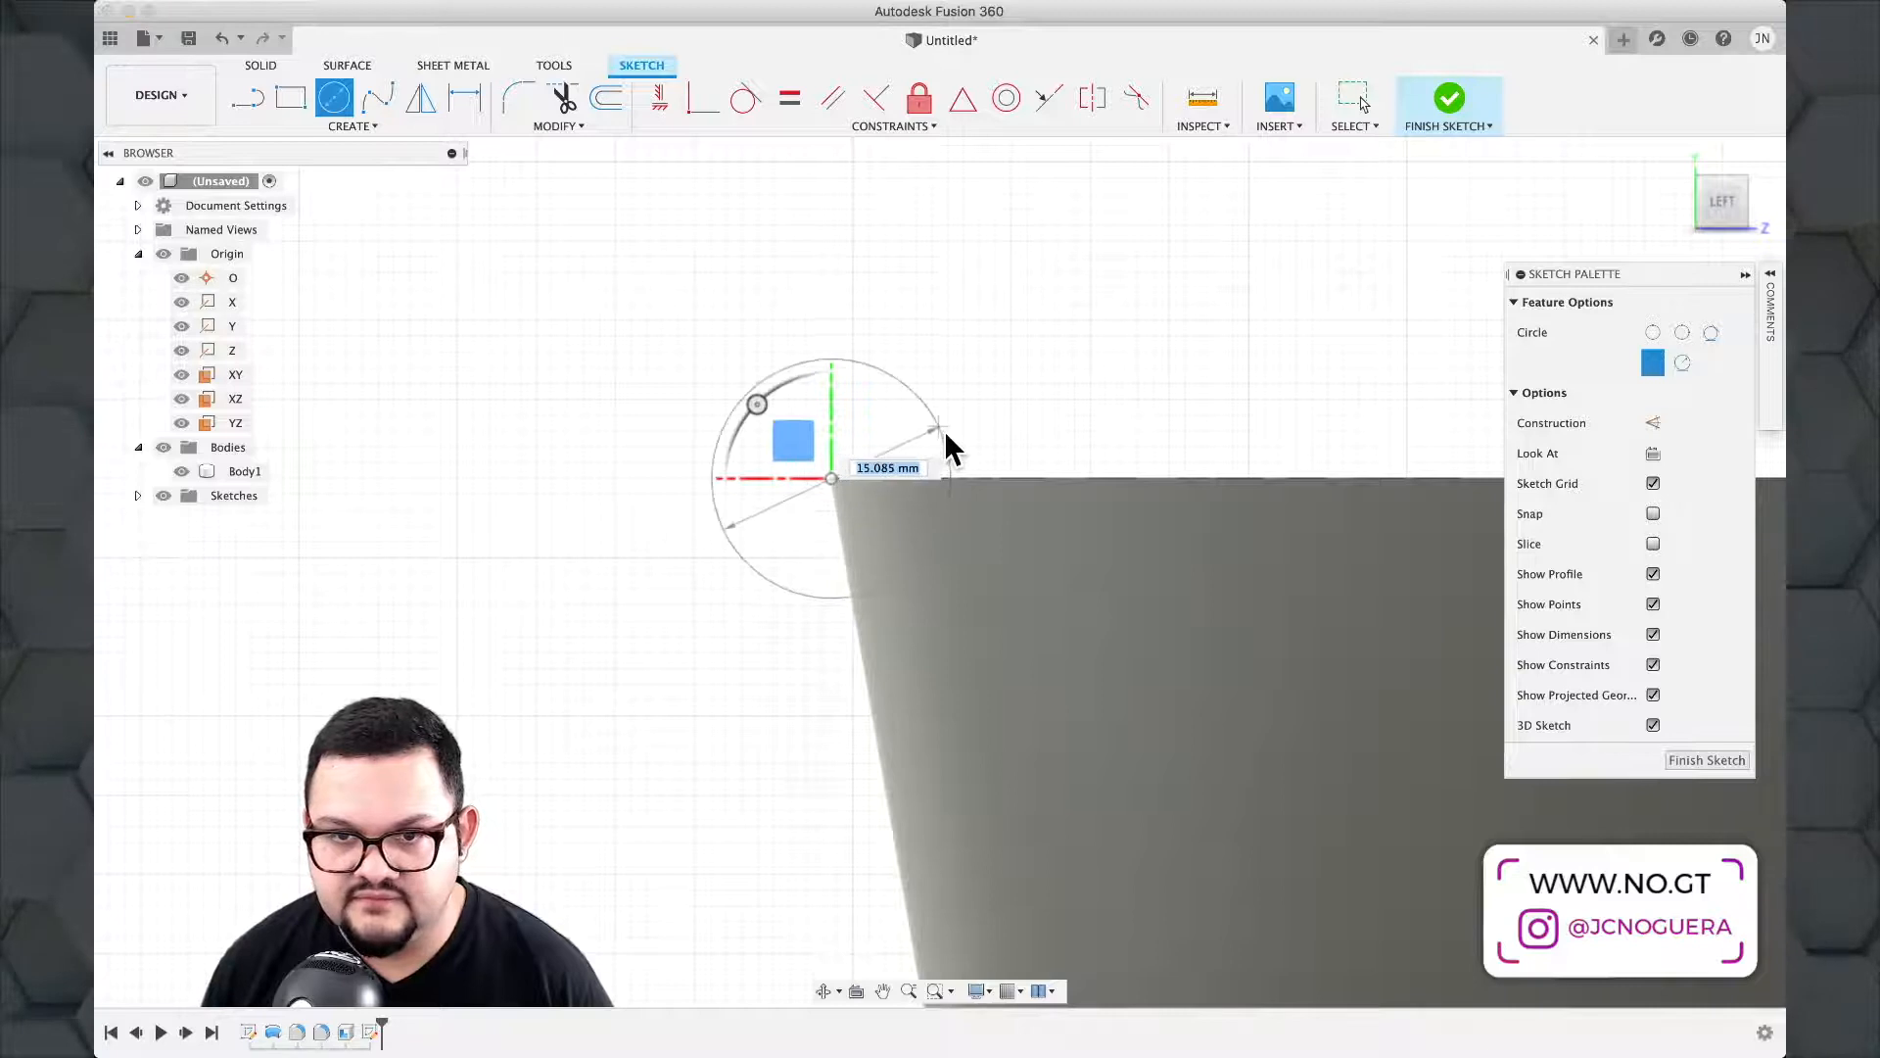
type("10")
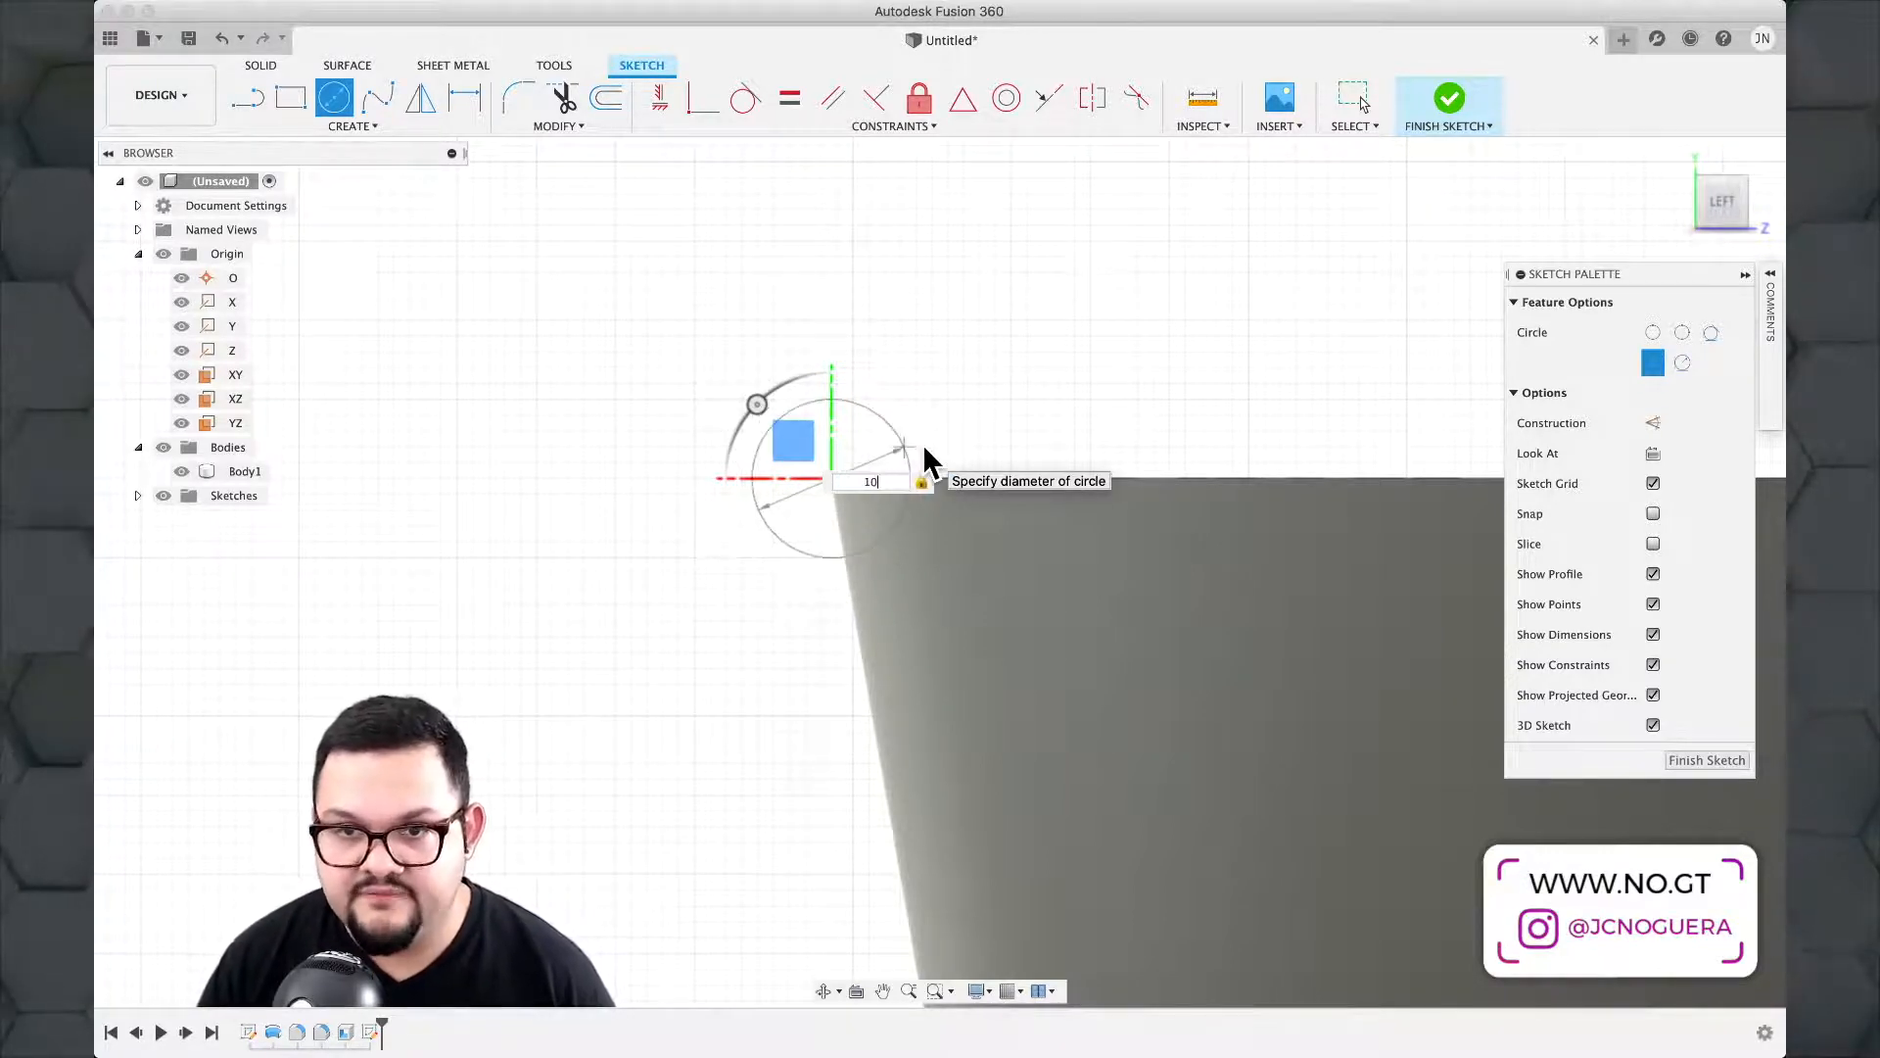
key("Return")
key("Escape")
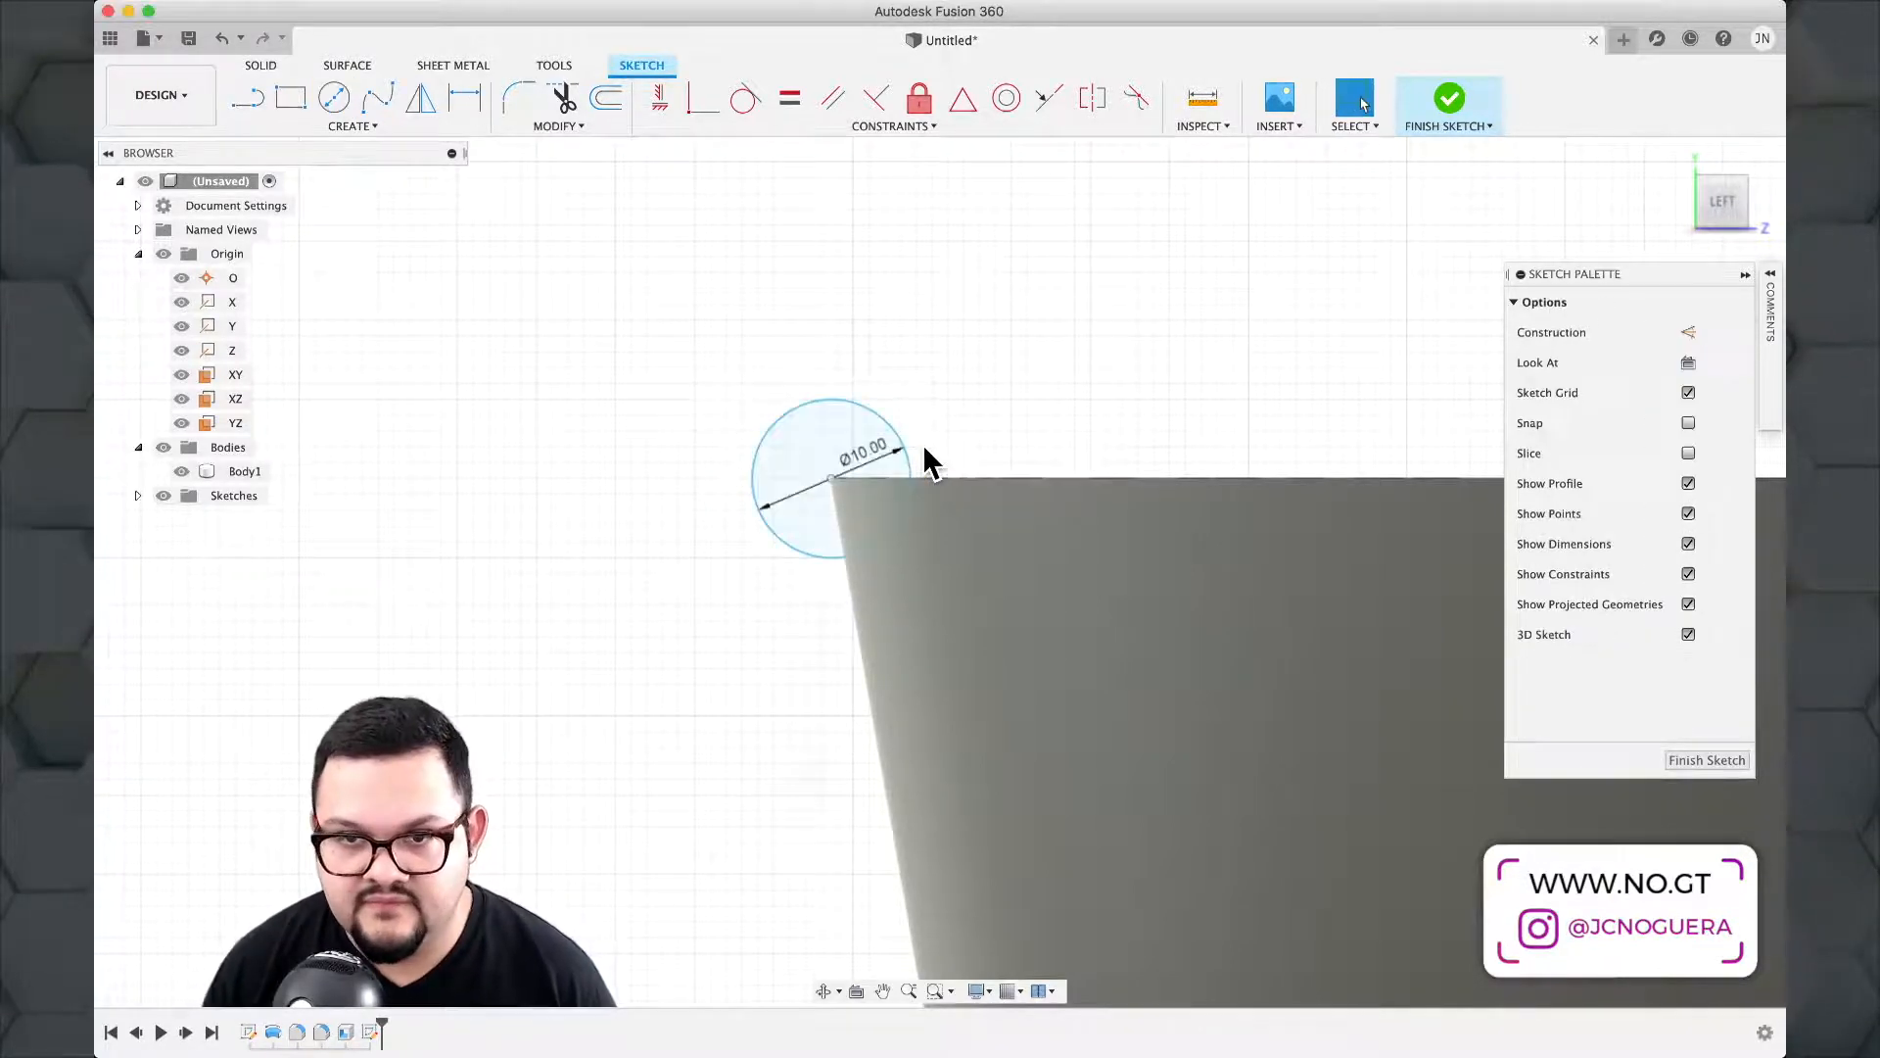
Dimension the vertical distance from the circle's centre to the origin as 150 mm.
scroll(1040, 413, "down", 5)
scroll(1150, 388, "up", 1)
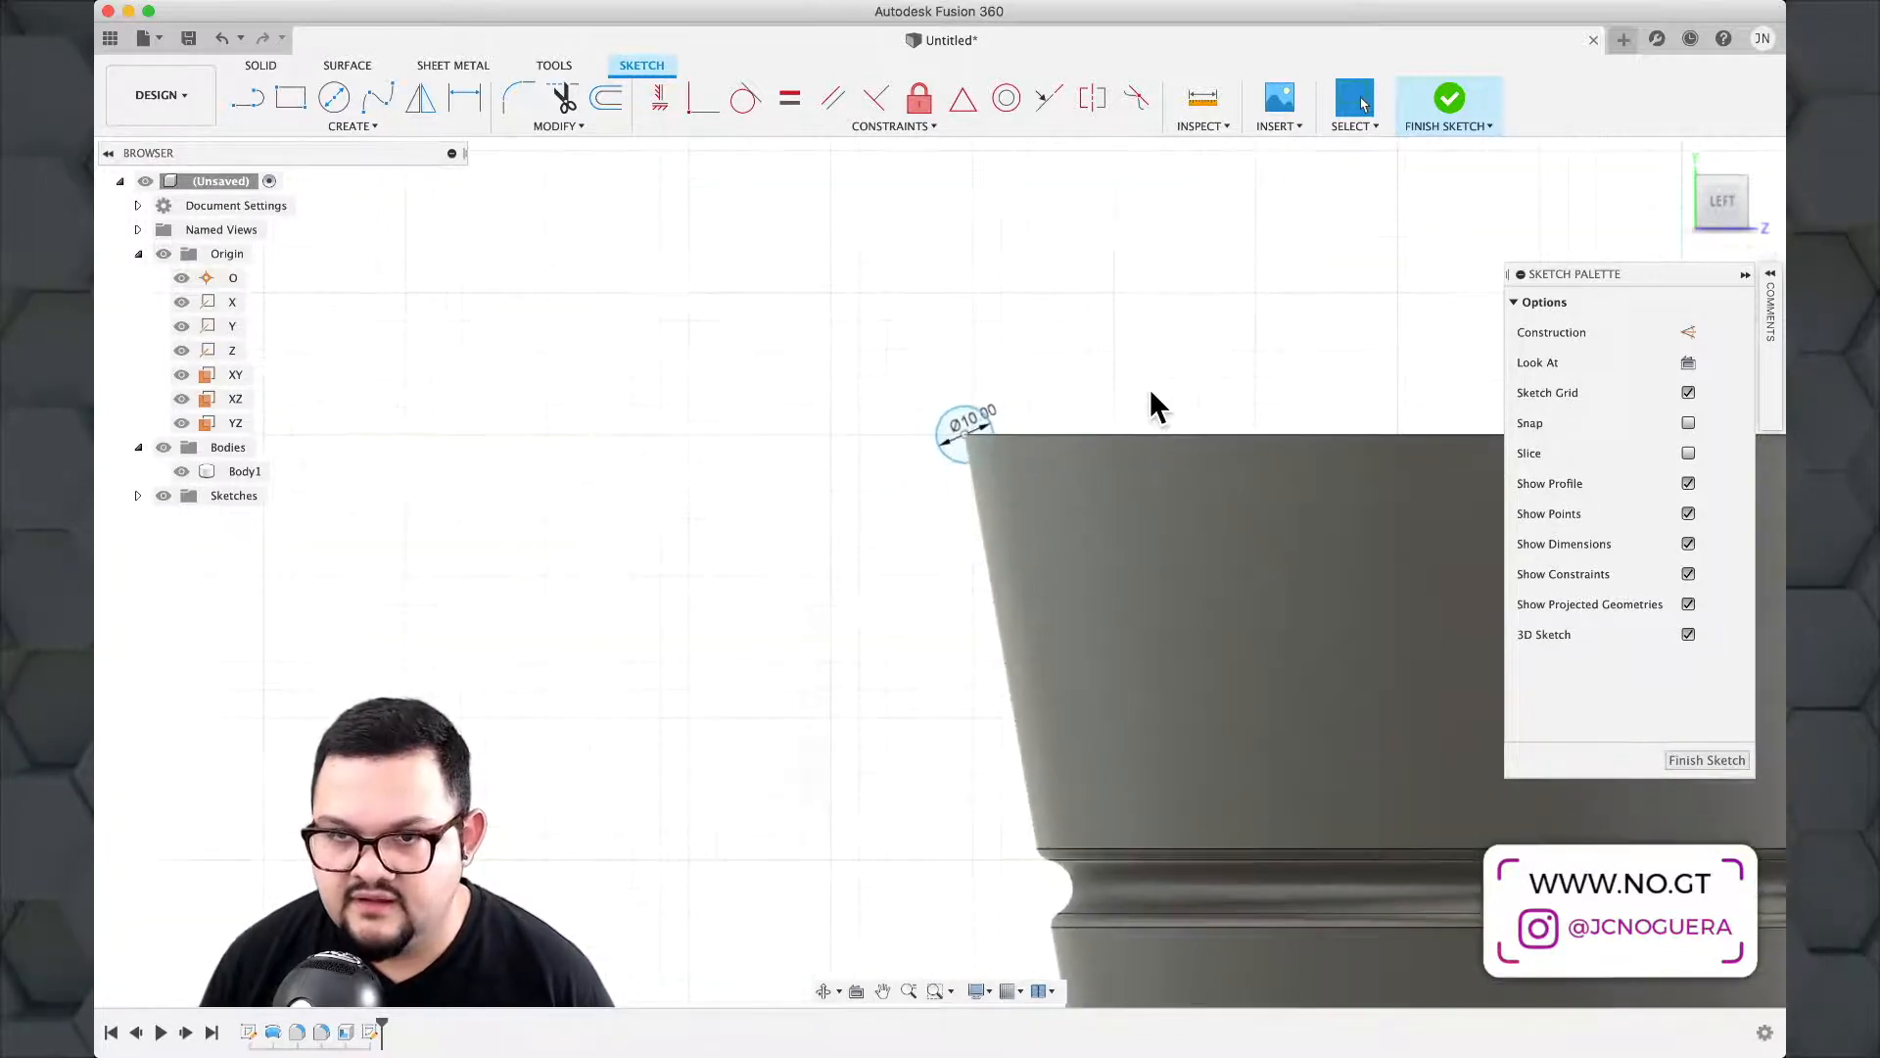
scroll(1154, 388, "up", 3)
scroll(1154, 388, "down", 3)
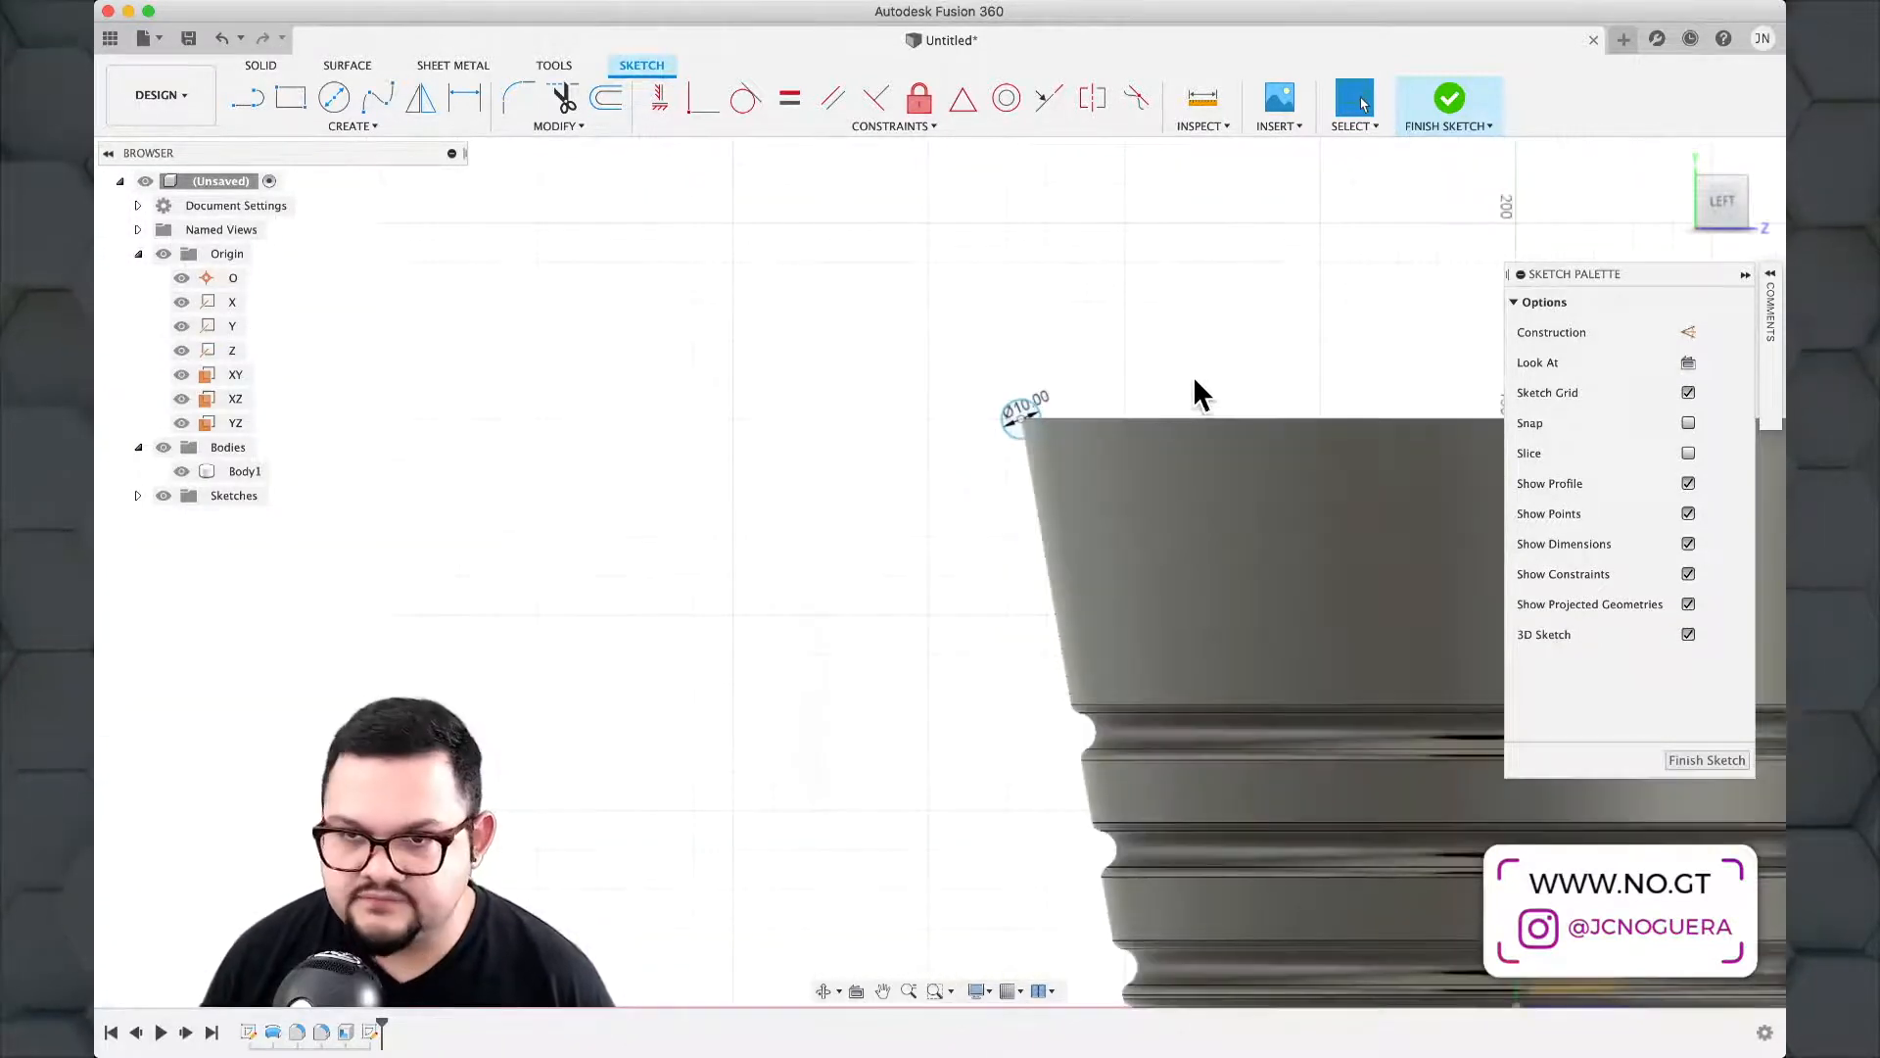
mouse_move(1194, 380)
middle_mouse_down()
mouse_move(1213, 395)
mouse_move(942, 349)
middle_mouse_up()
scroll(942, 348, "down", 3)
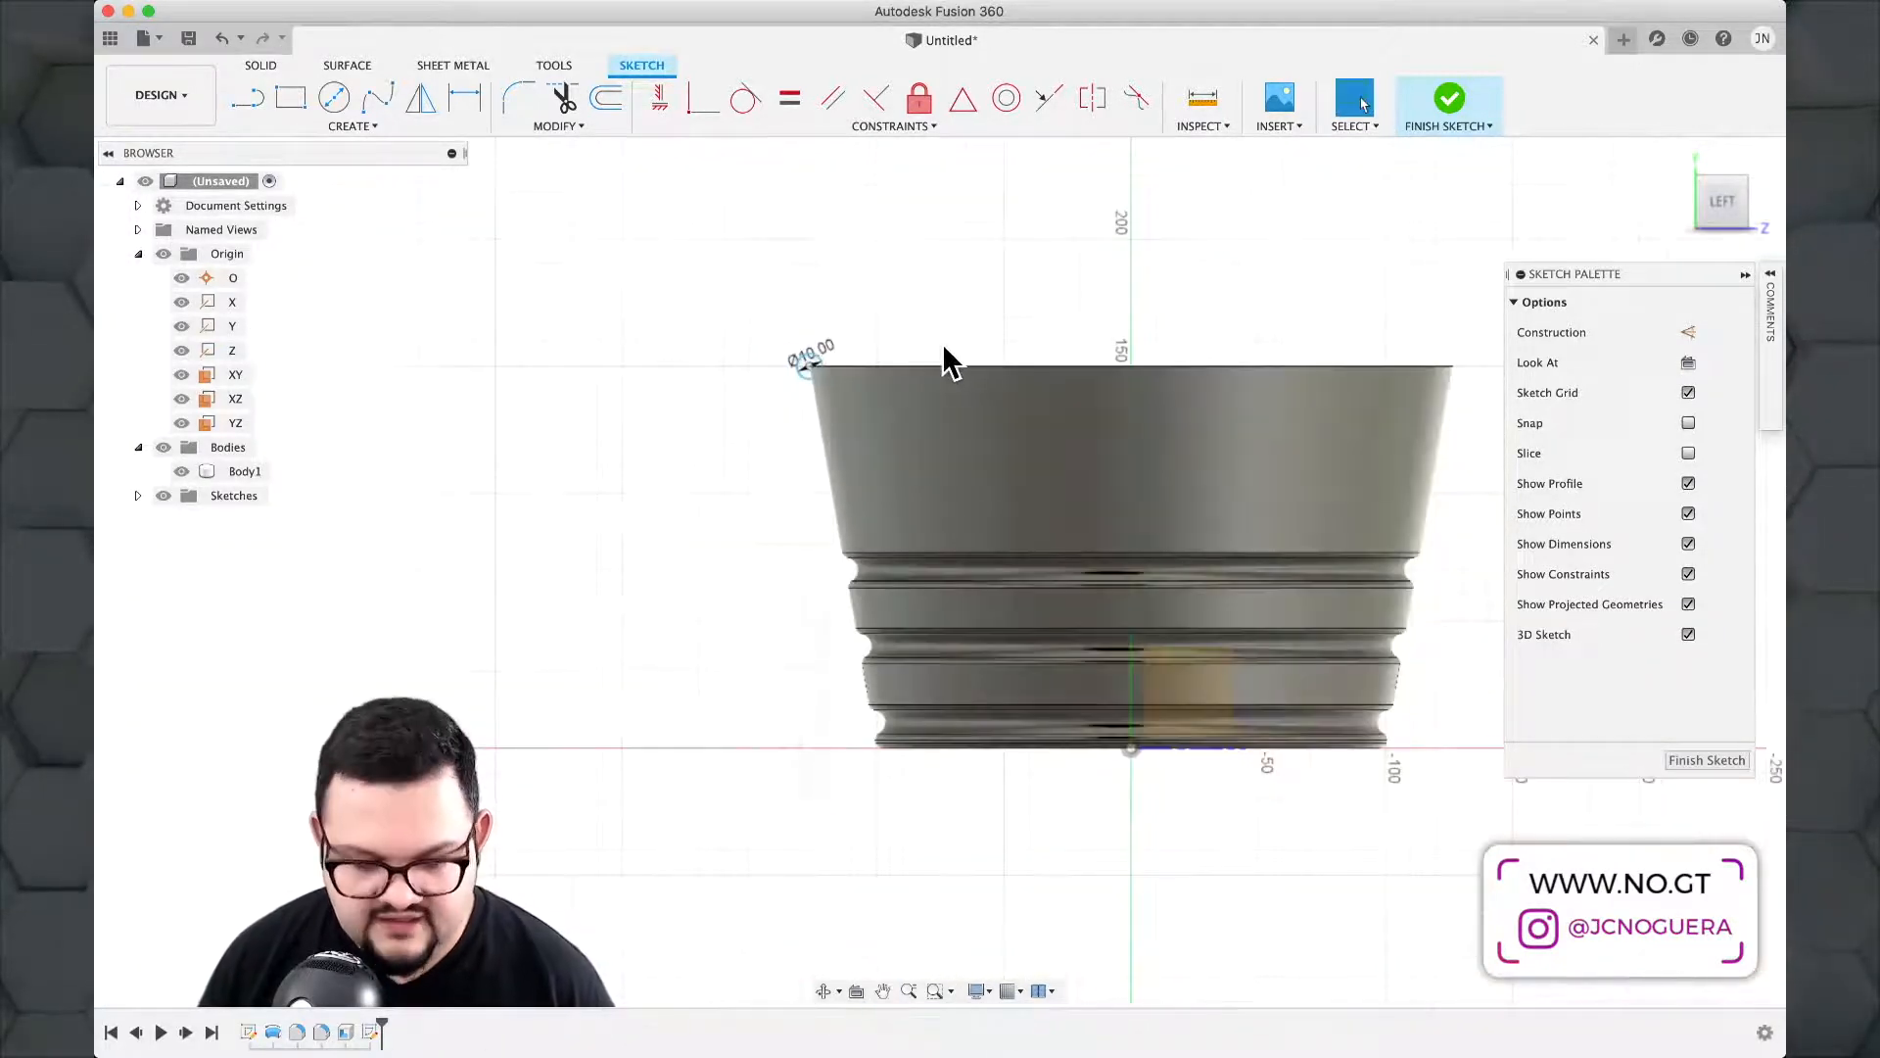
key("d")
left_click(809, 366)
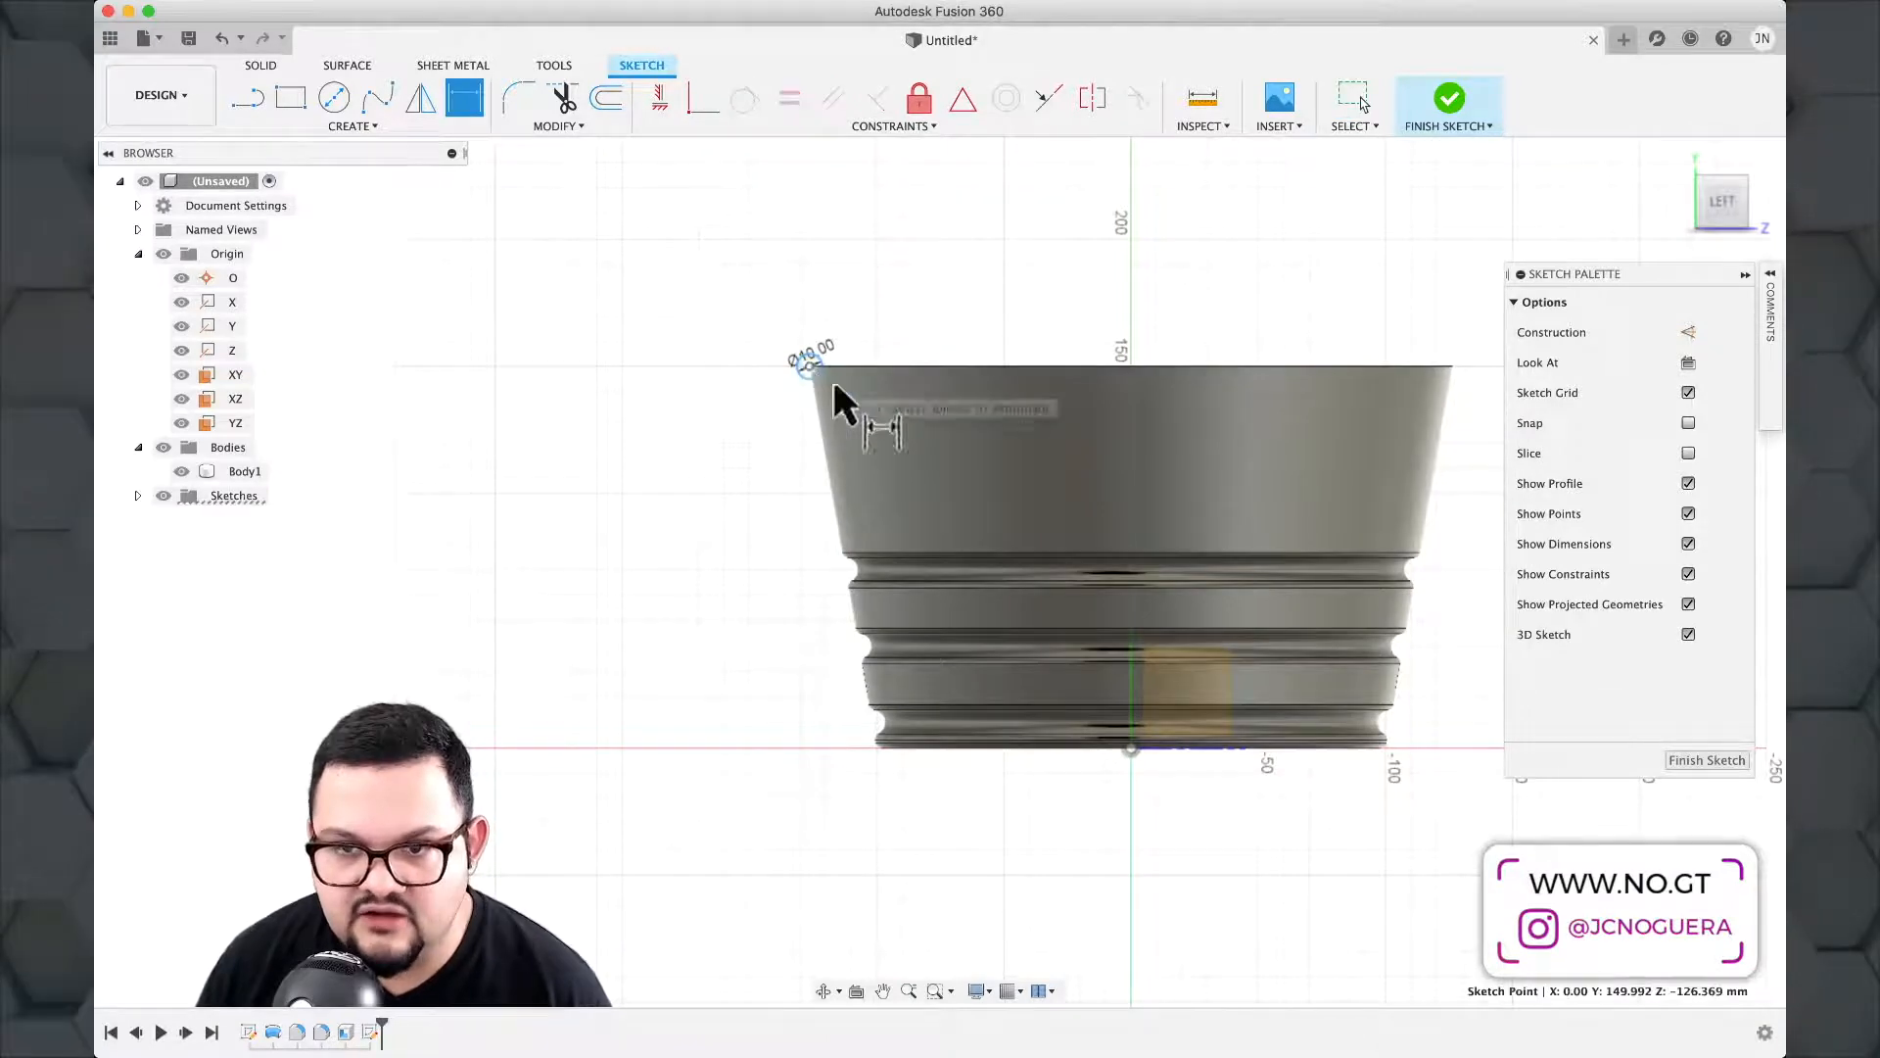
left_click(1124, 740)
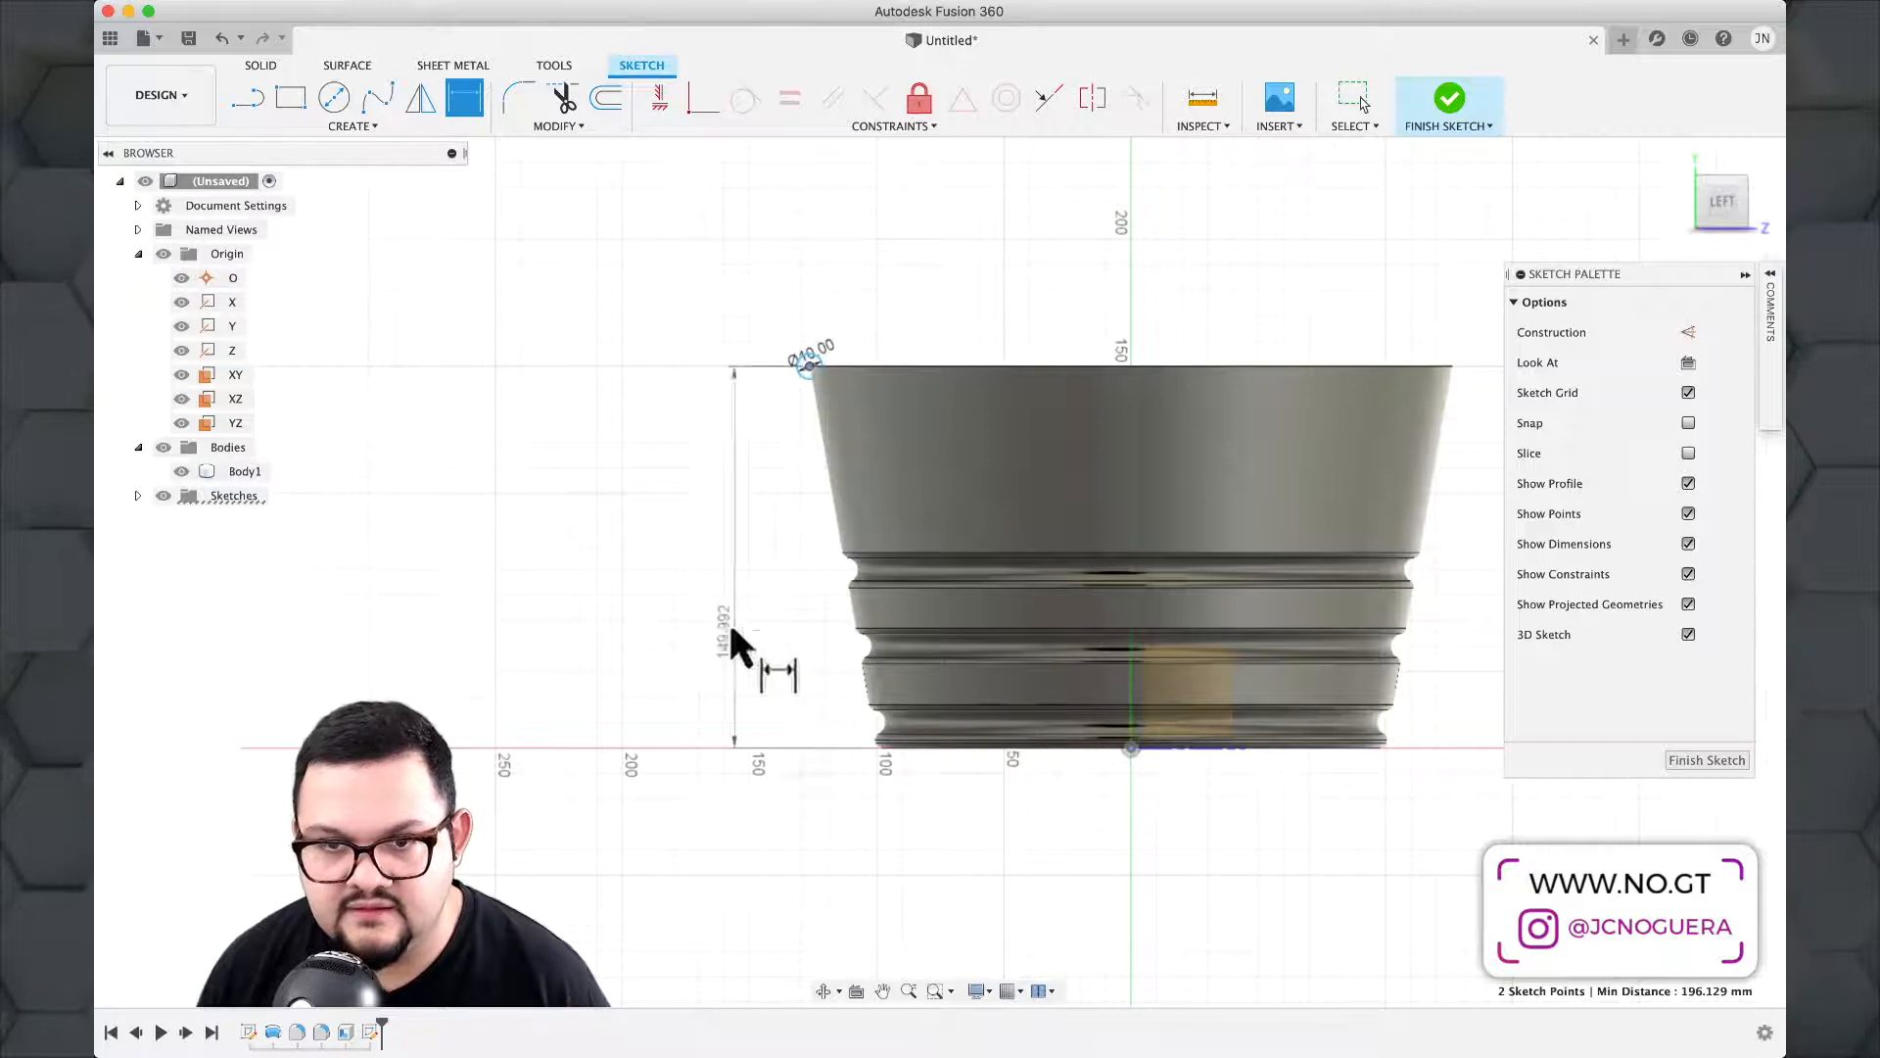
left_click(666, 634)
type("150")
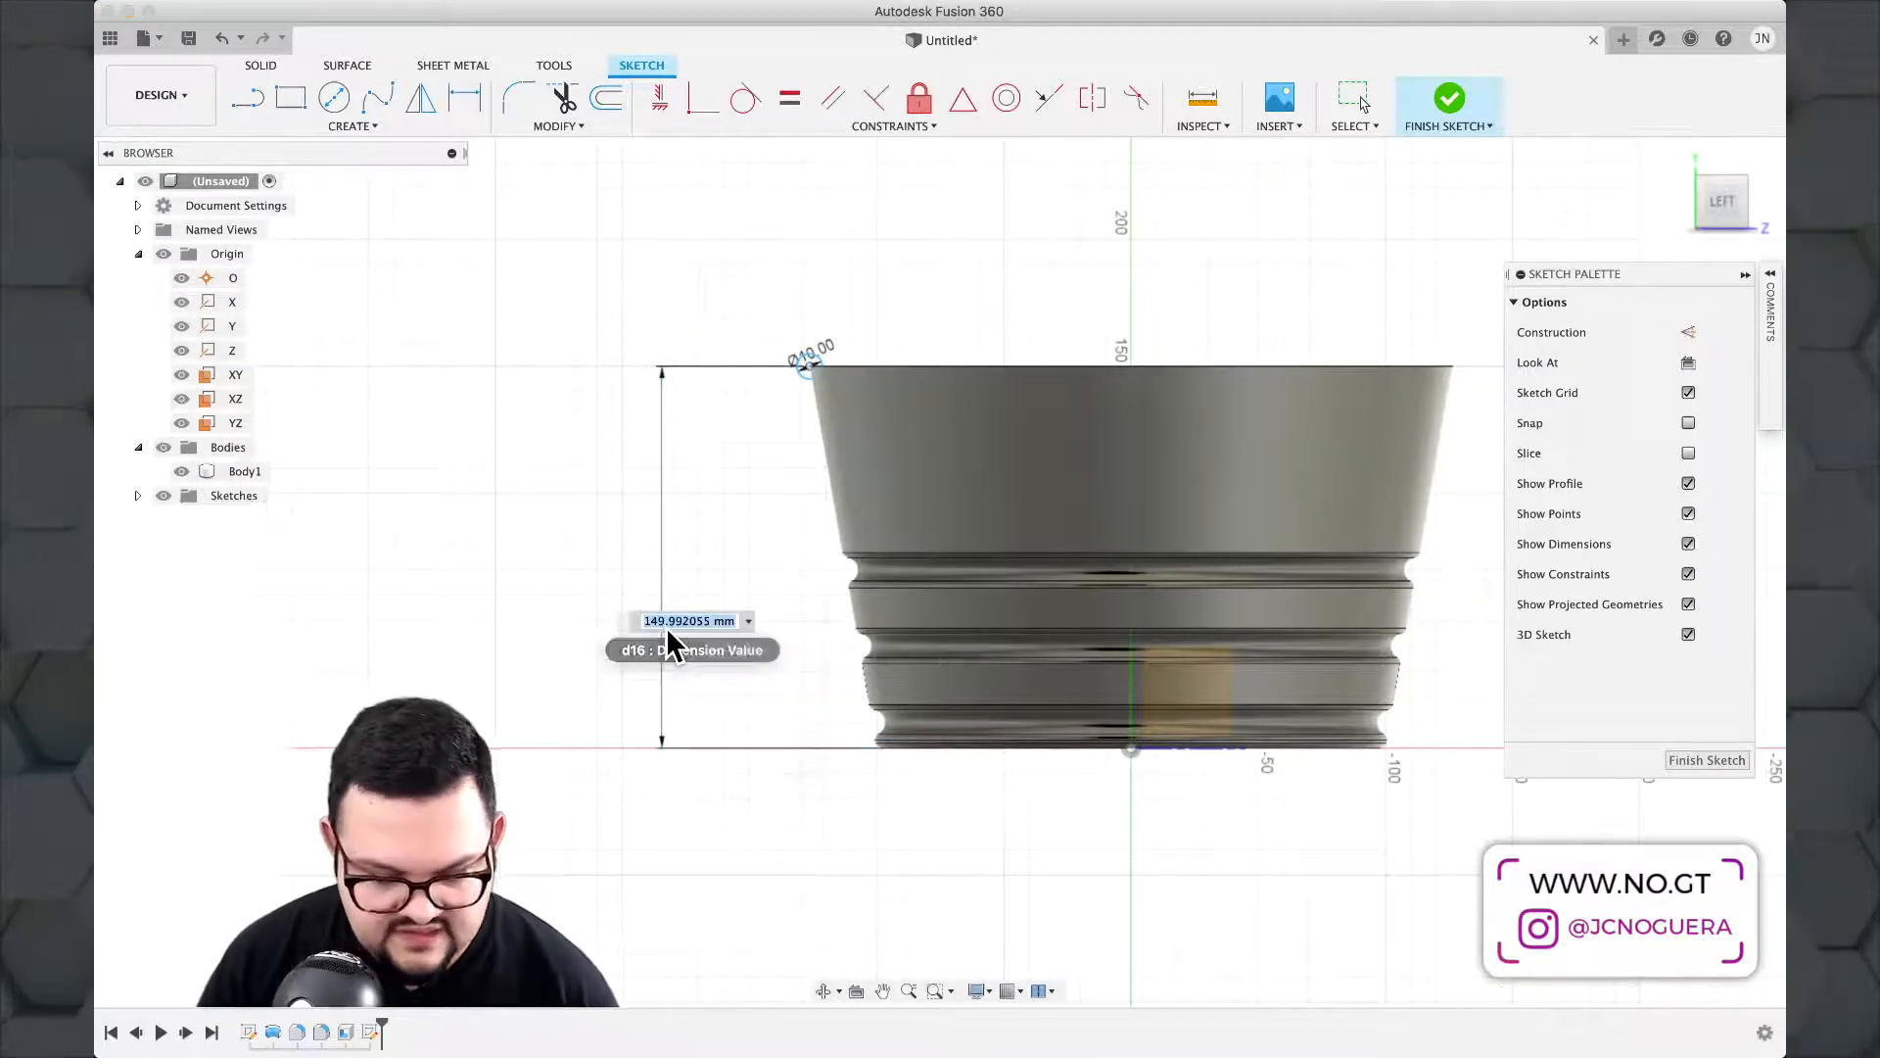
key("Return")
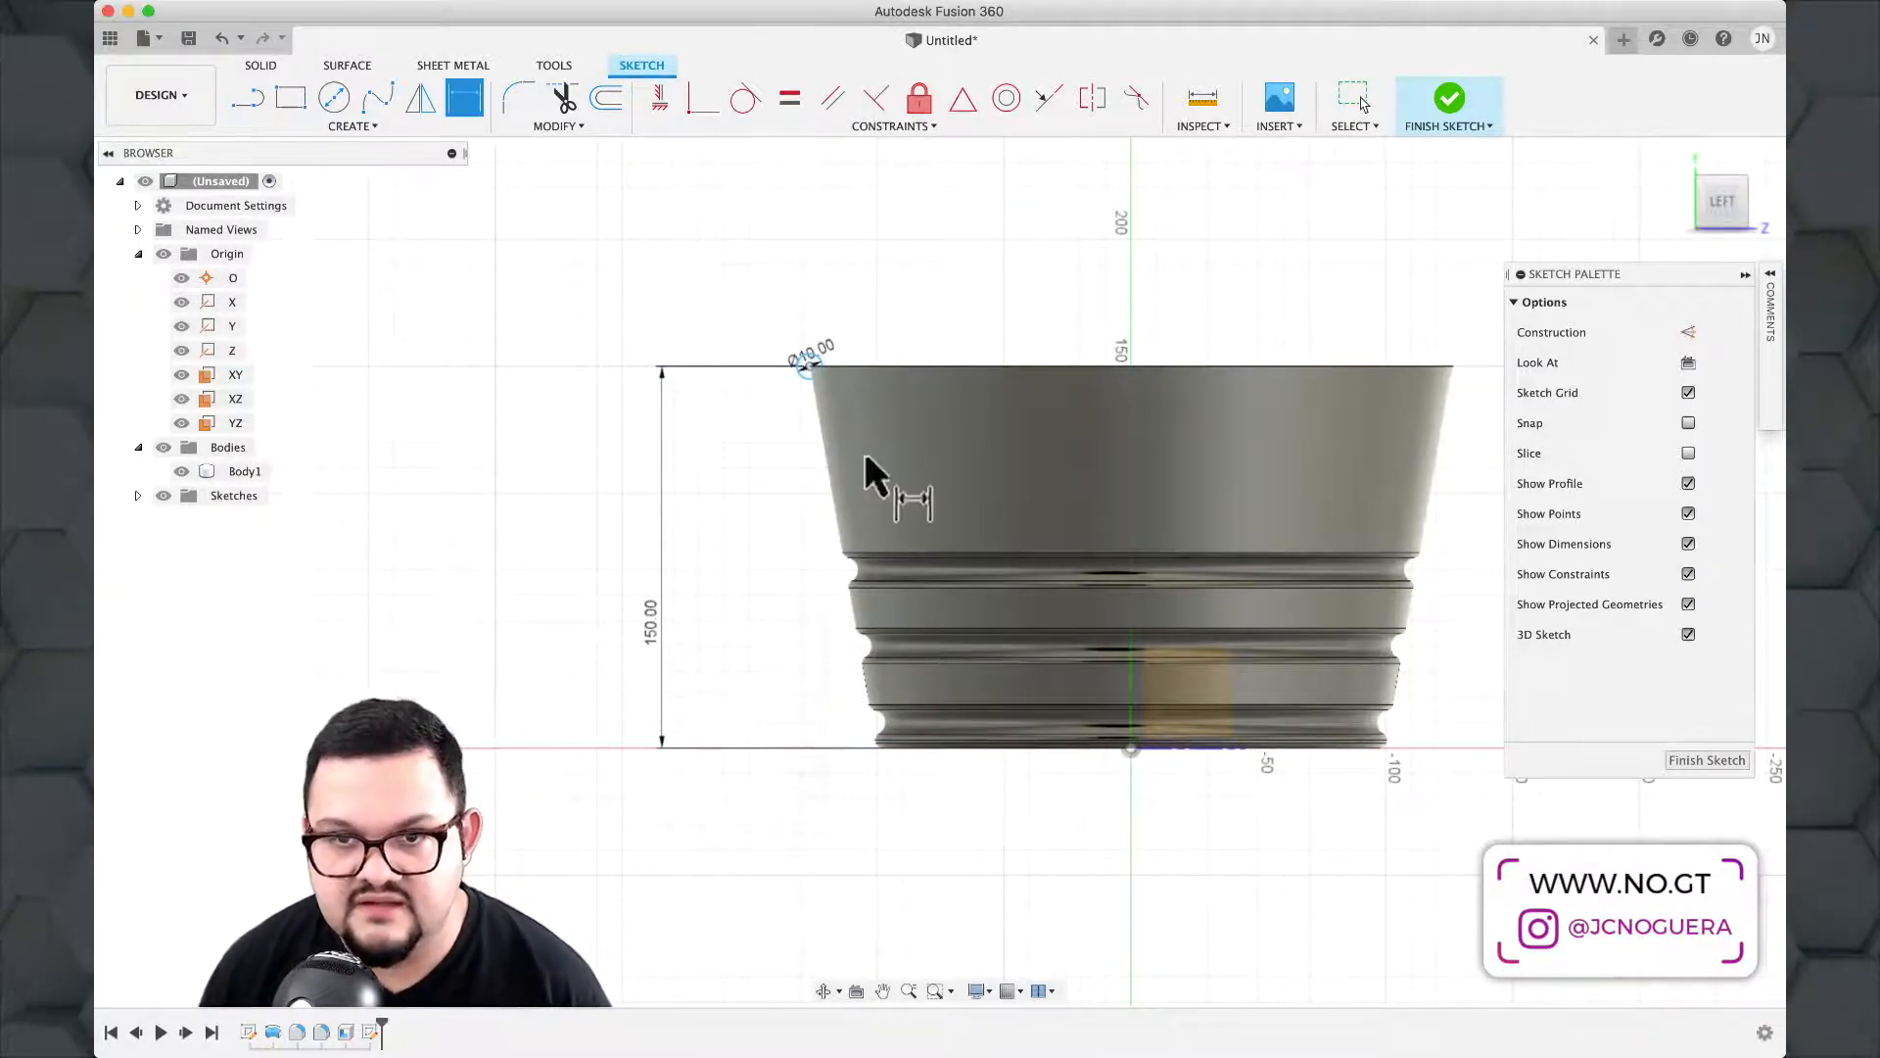
Dimension the horizontal distance from the circle's centre to the origin as 125 mm.
left_click(810, 364)
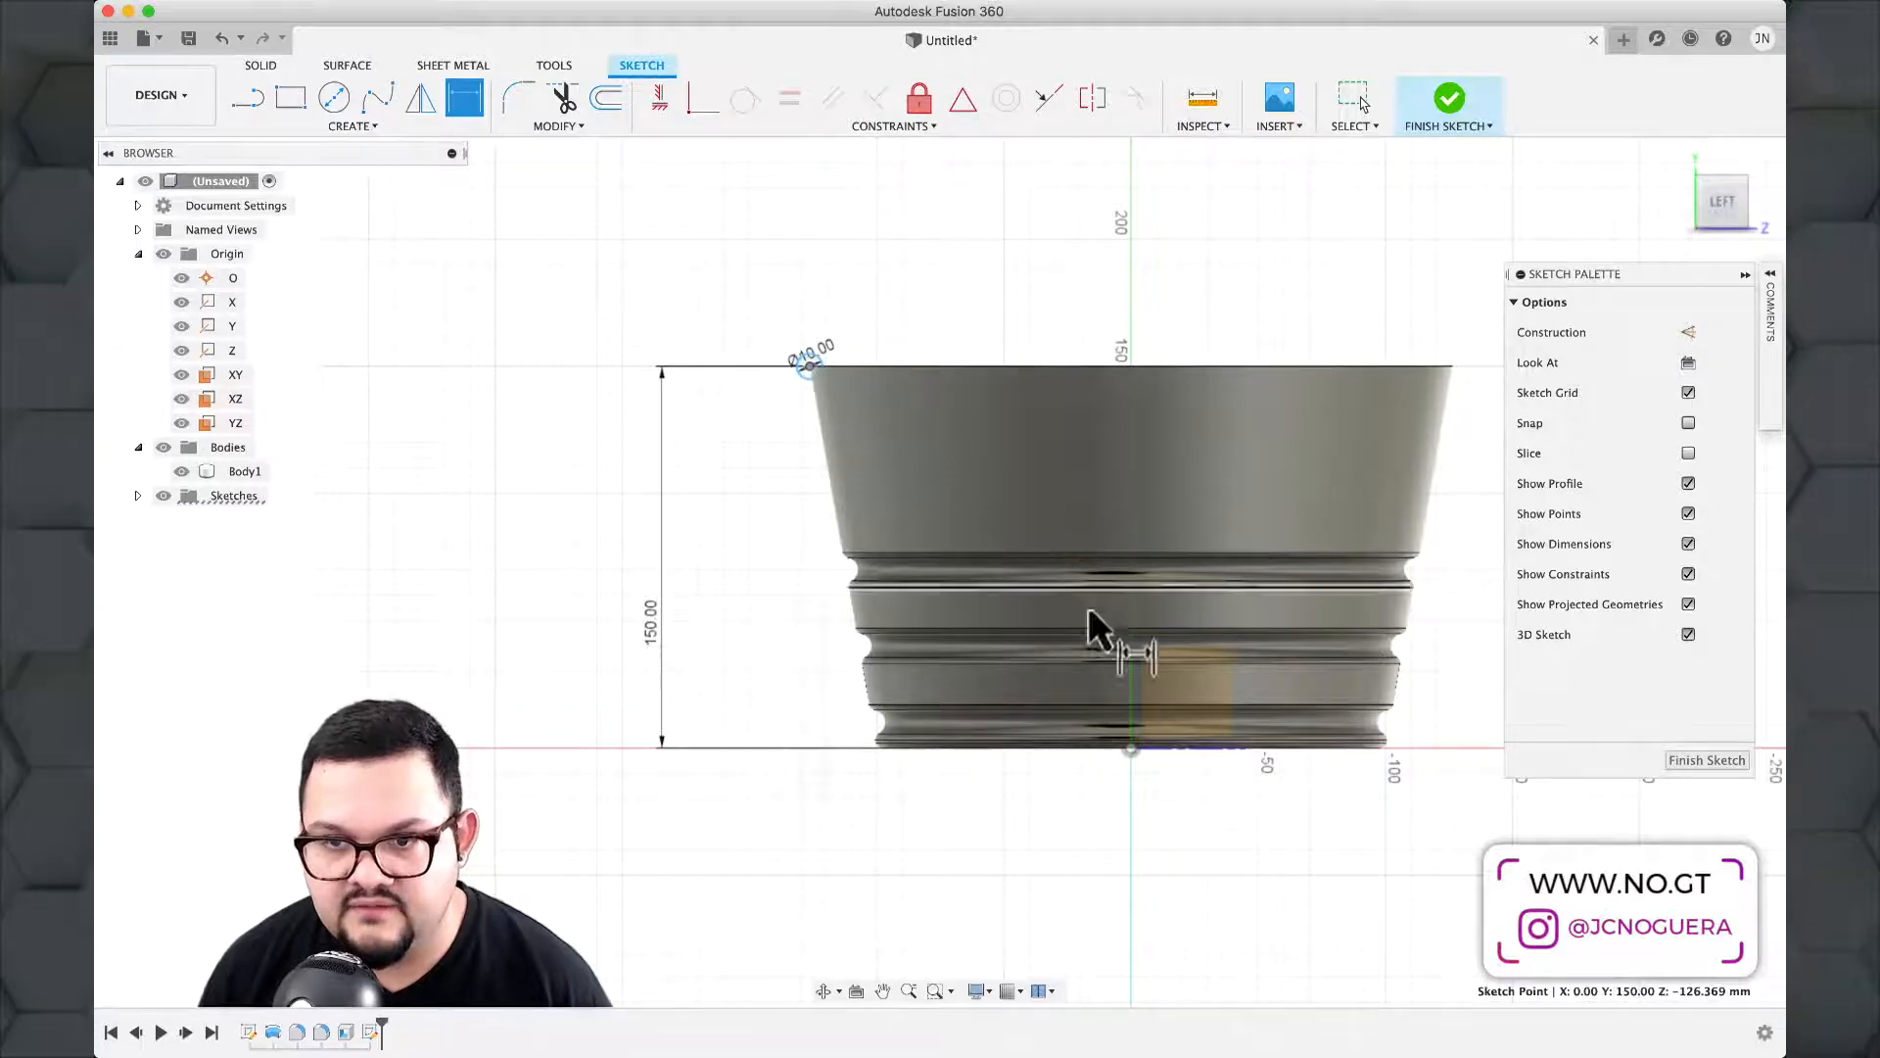
left_click(1131, 748)
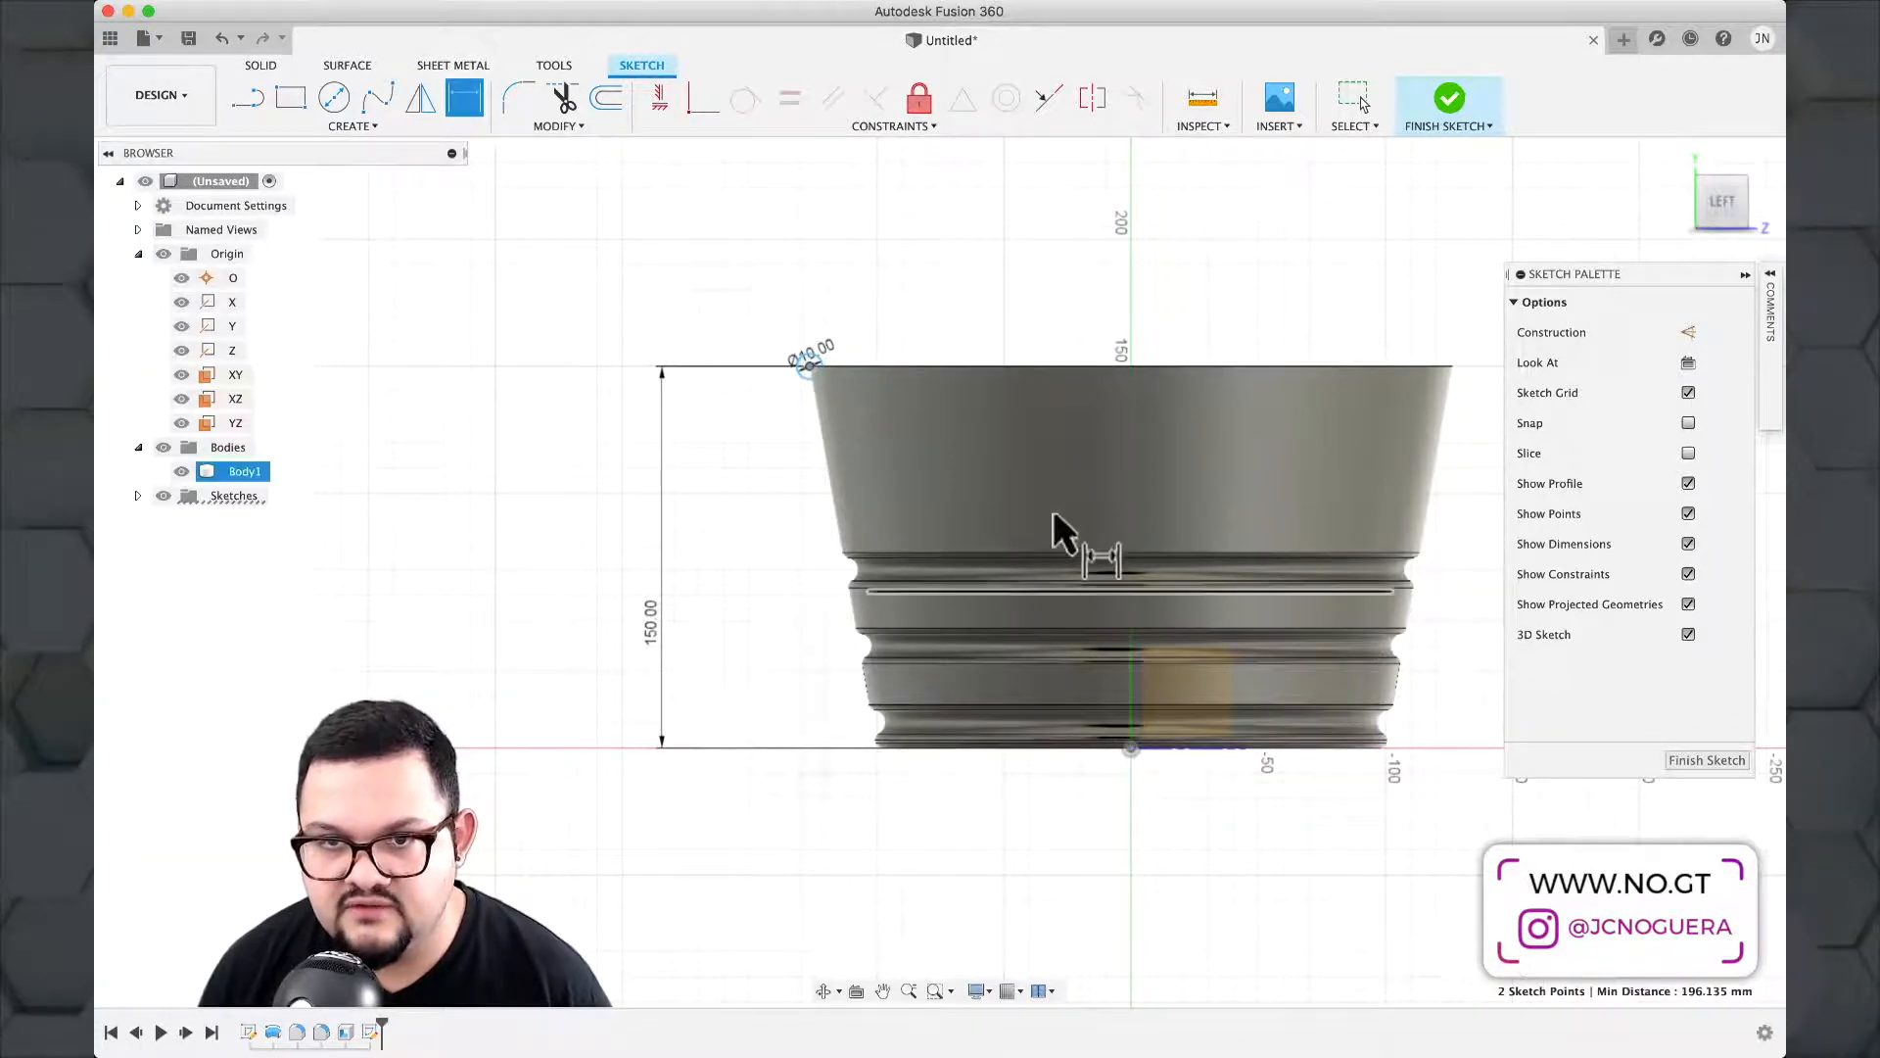
left_click(946, 244)
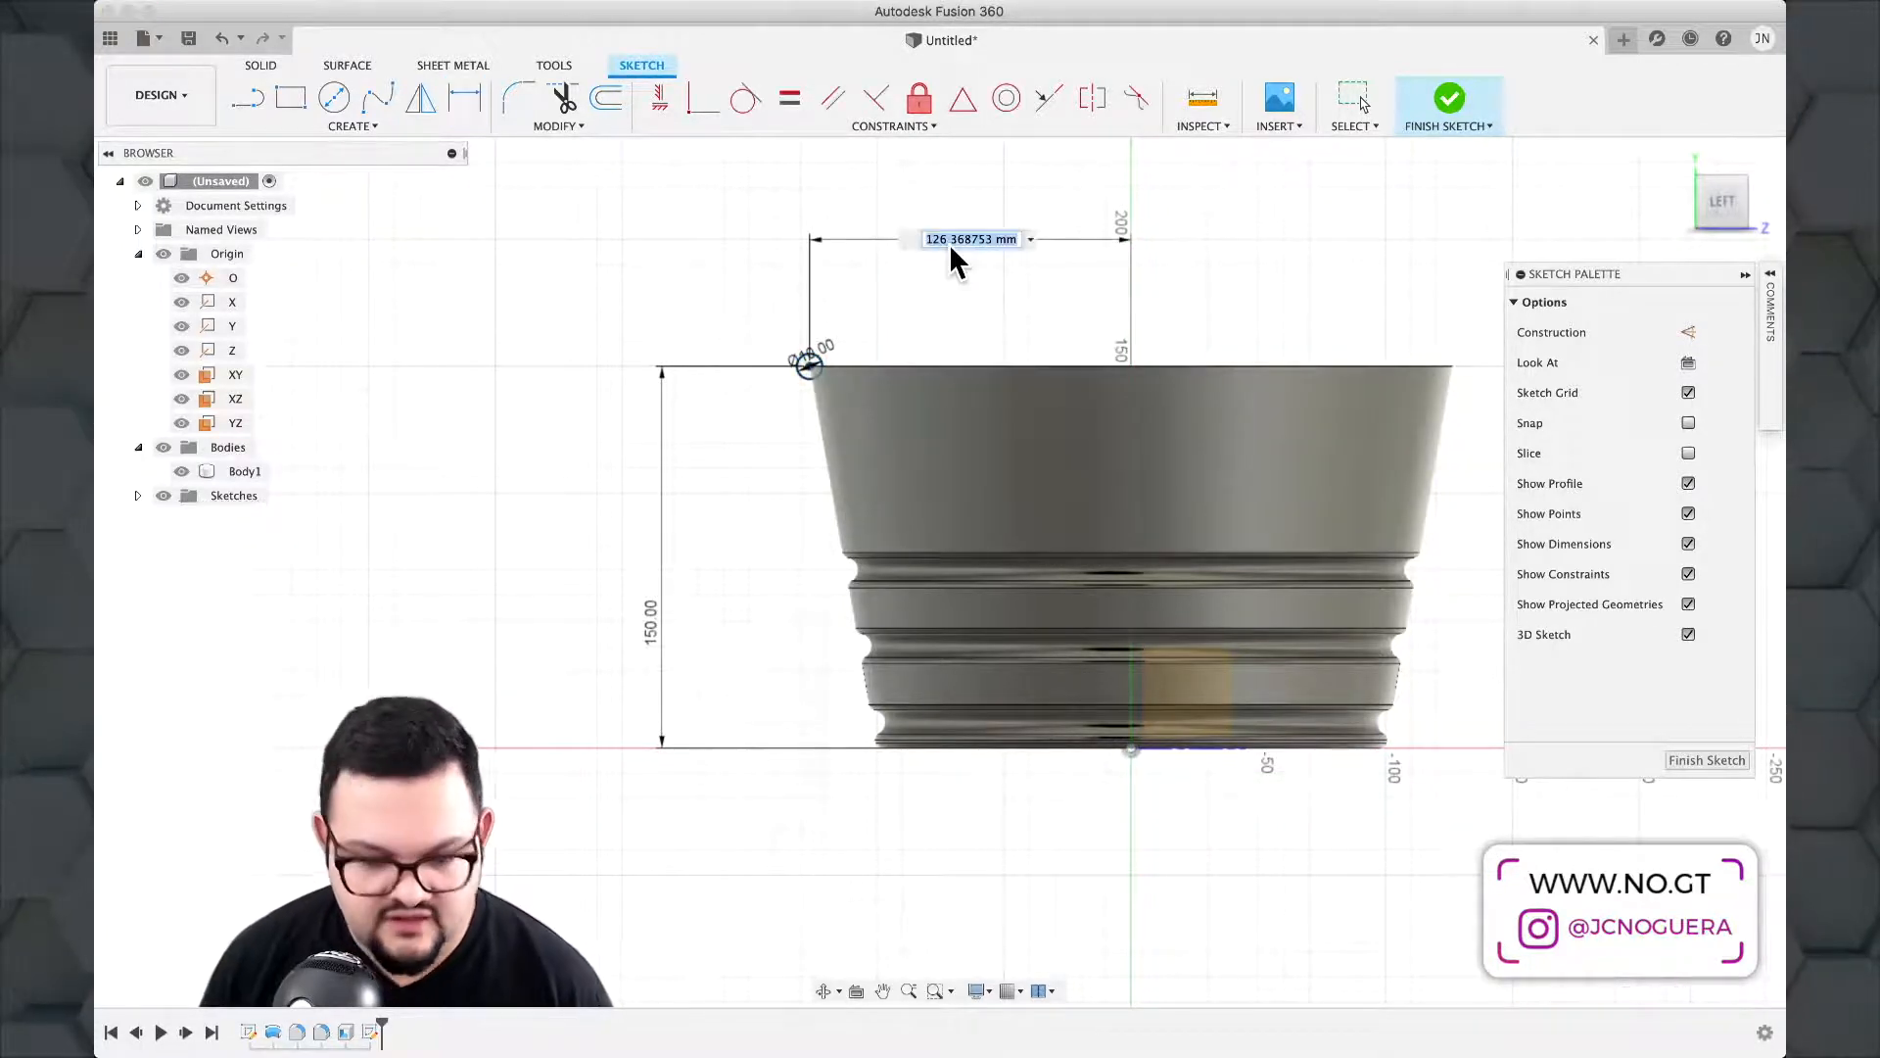
type("125")
key("Return")
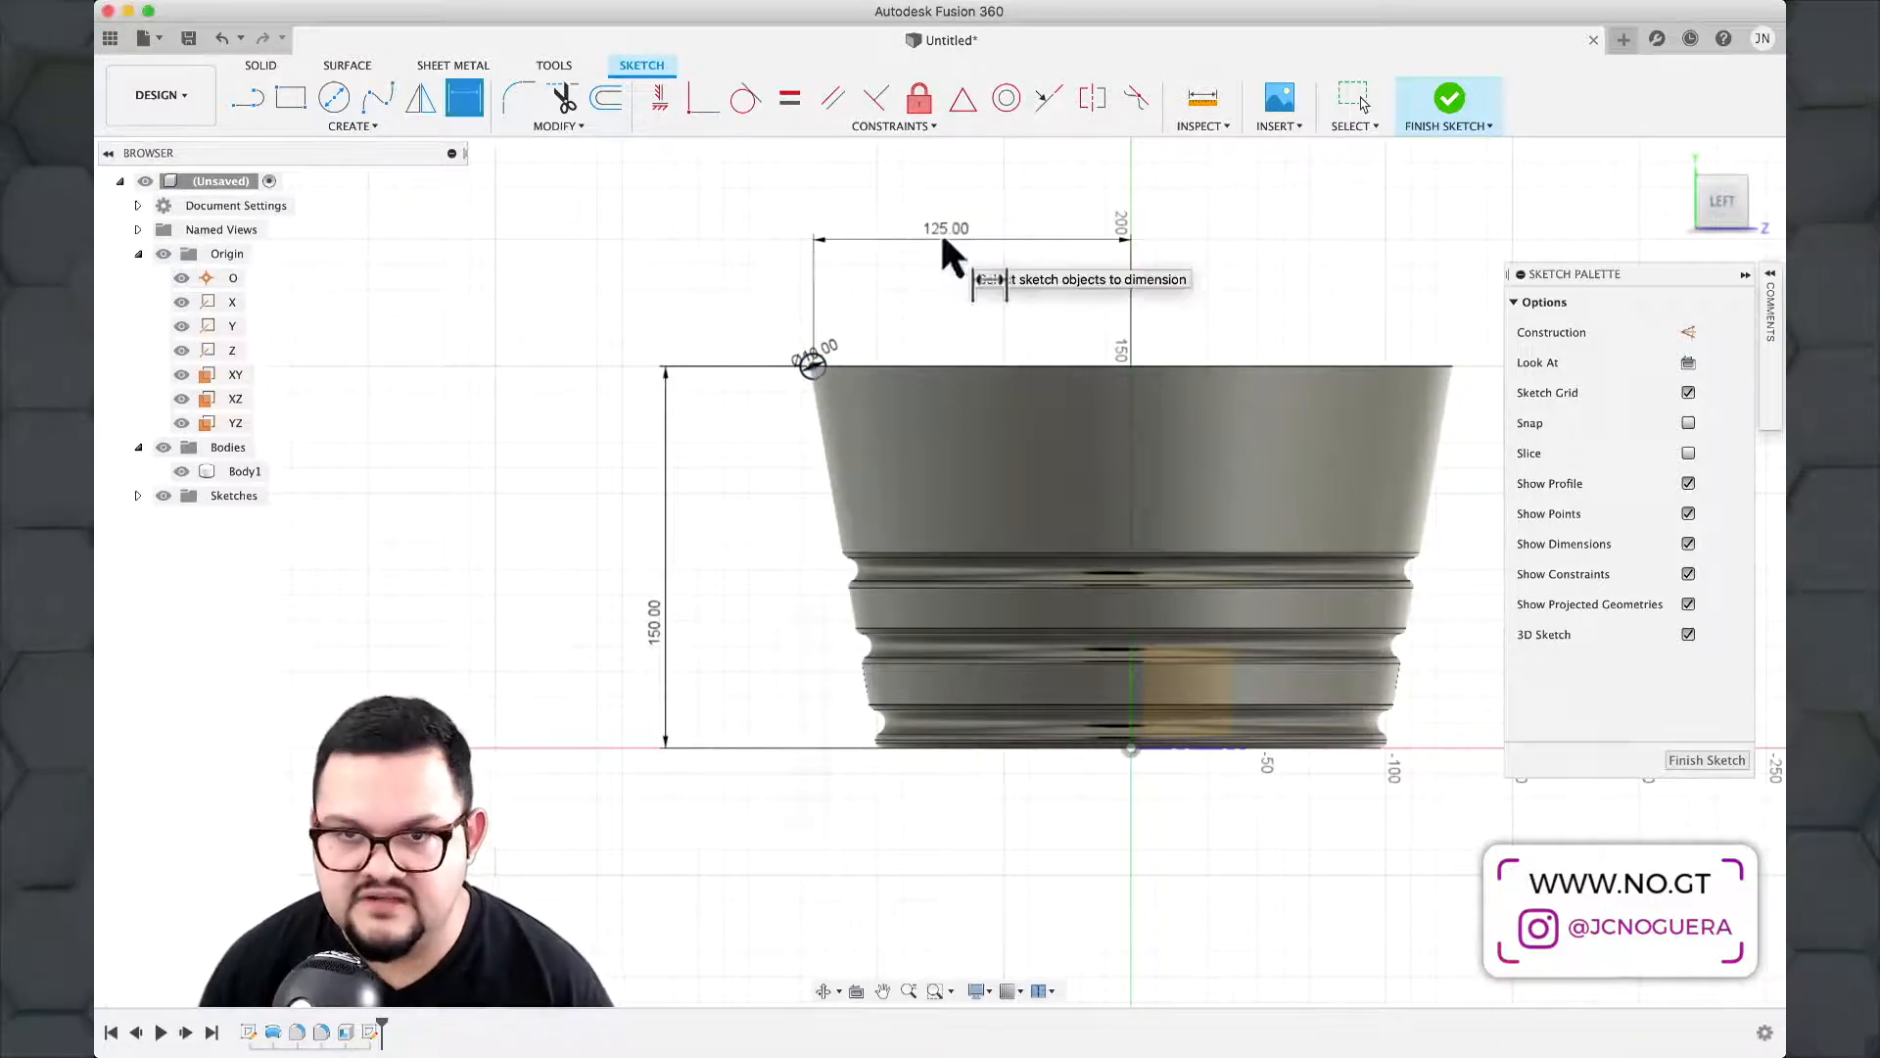
key("Escape")
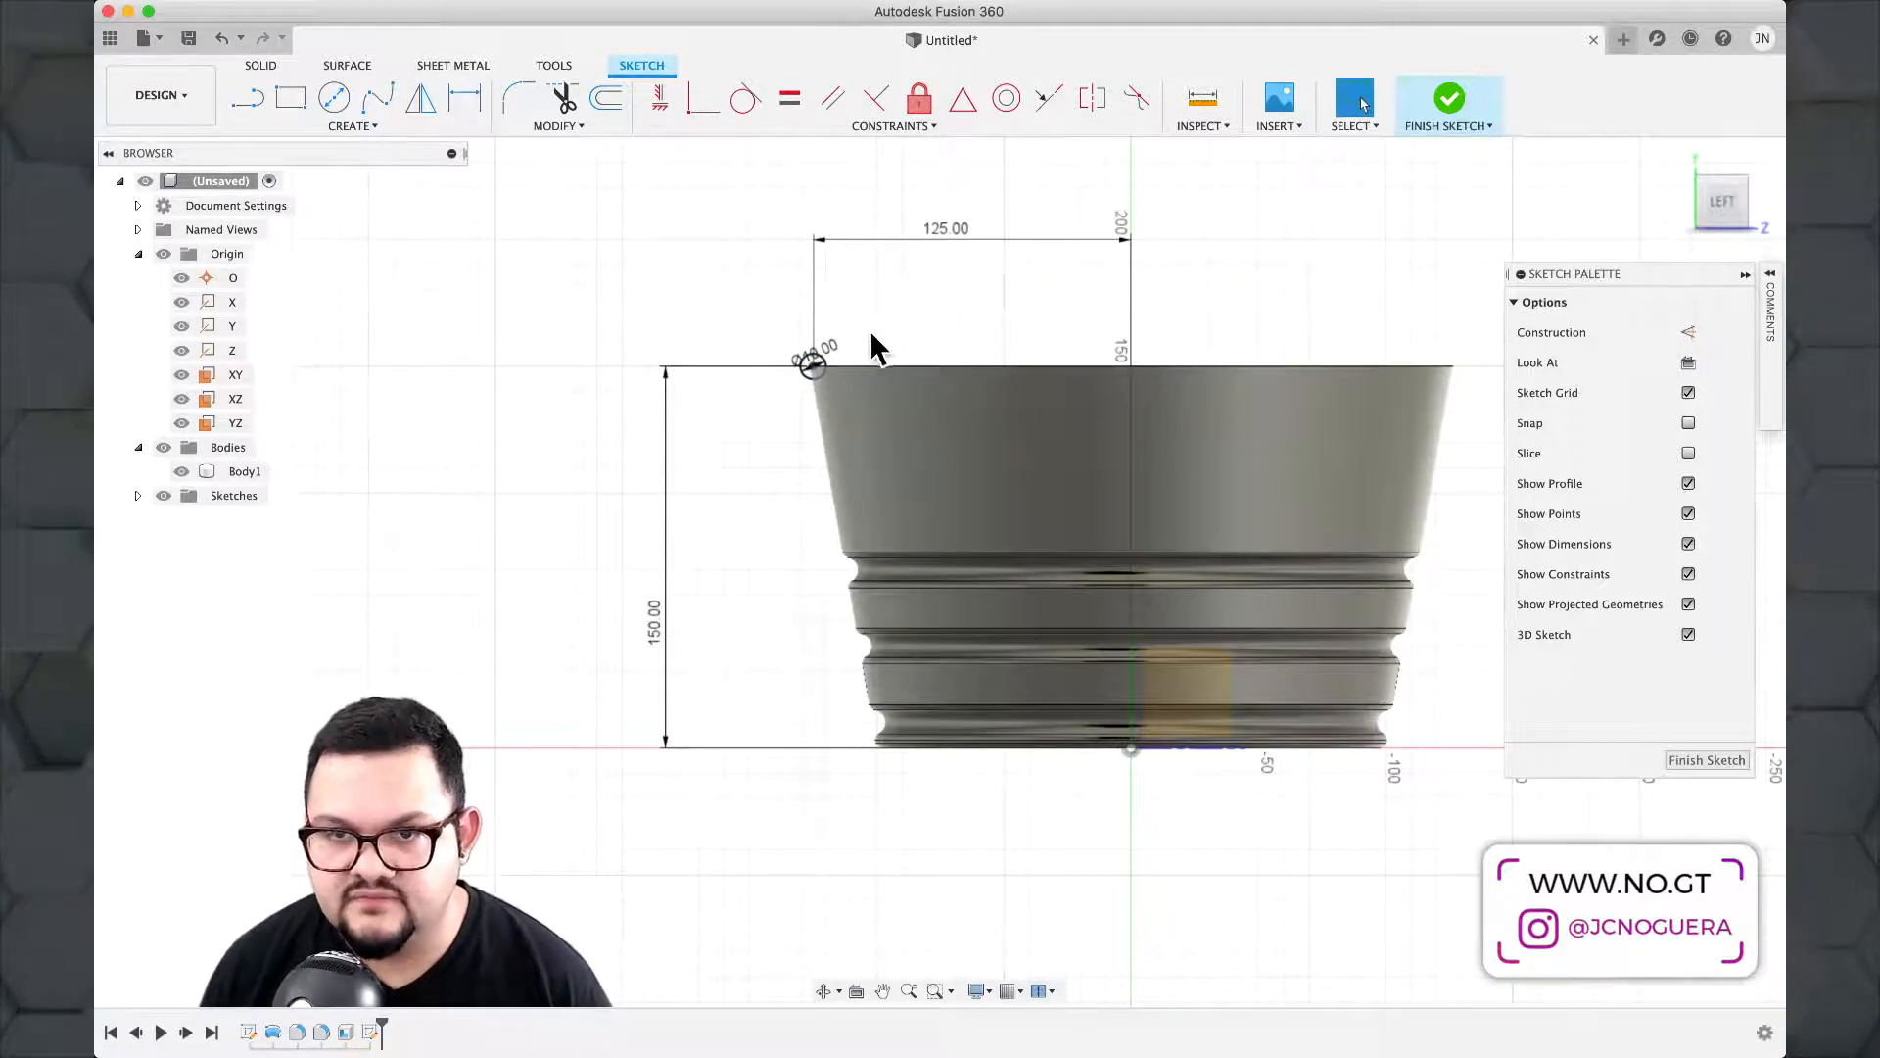
Start a full one-sided Revolve of the 10 mm circle profile around the origin's vertical Y axis.
scroll(807, 353, "up", 8)
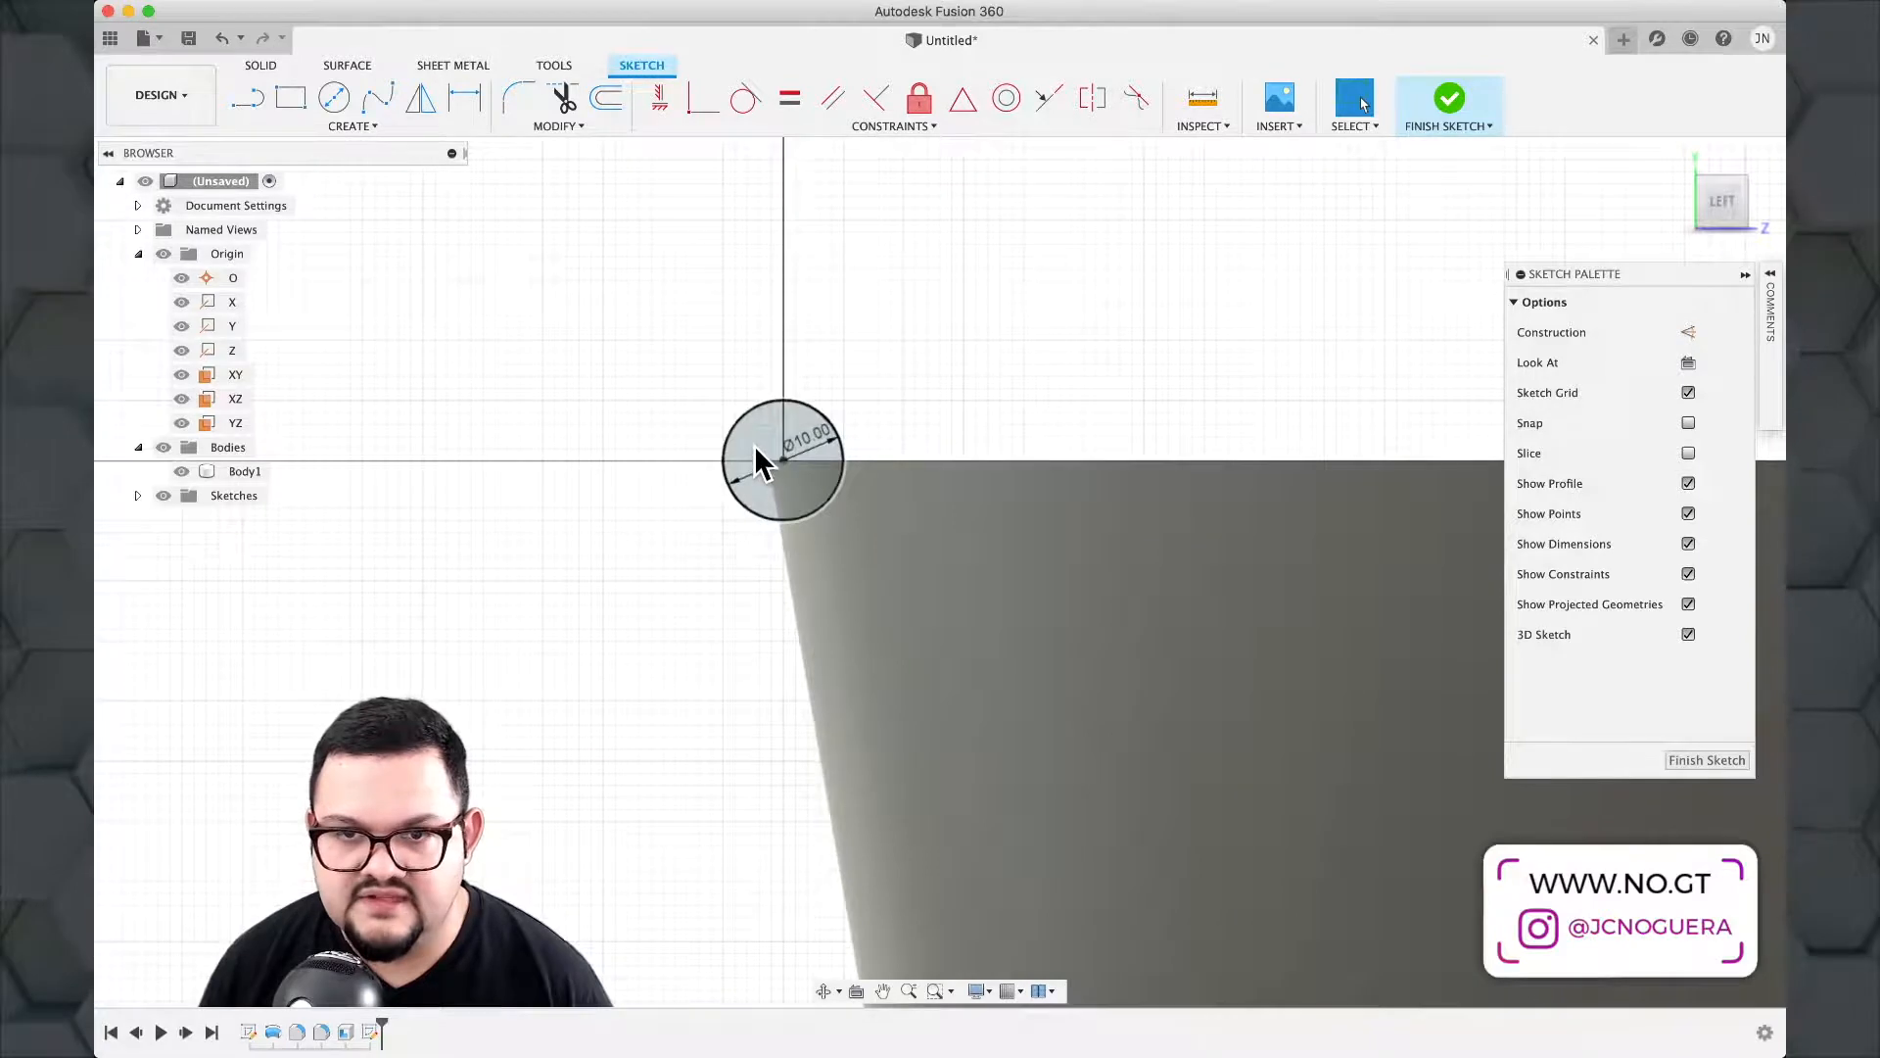
scroll(751, 447, "down", 3)
scroll(749, 444, "down", 4)
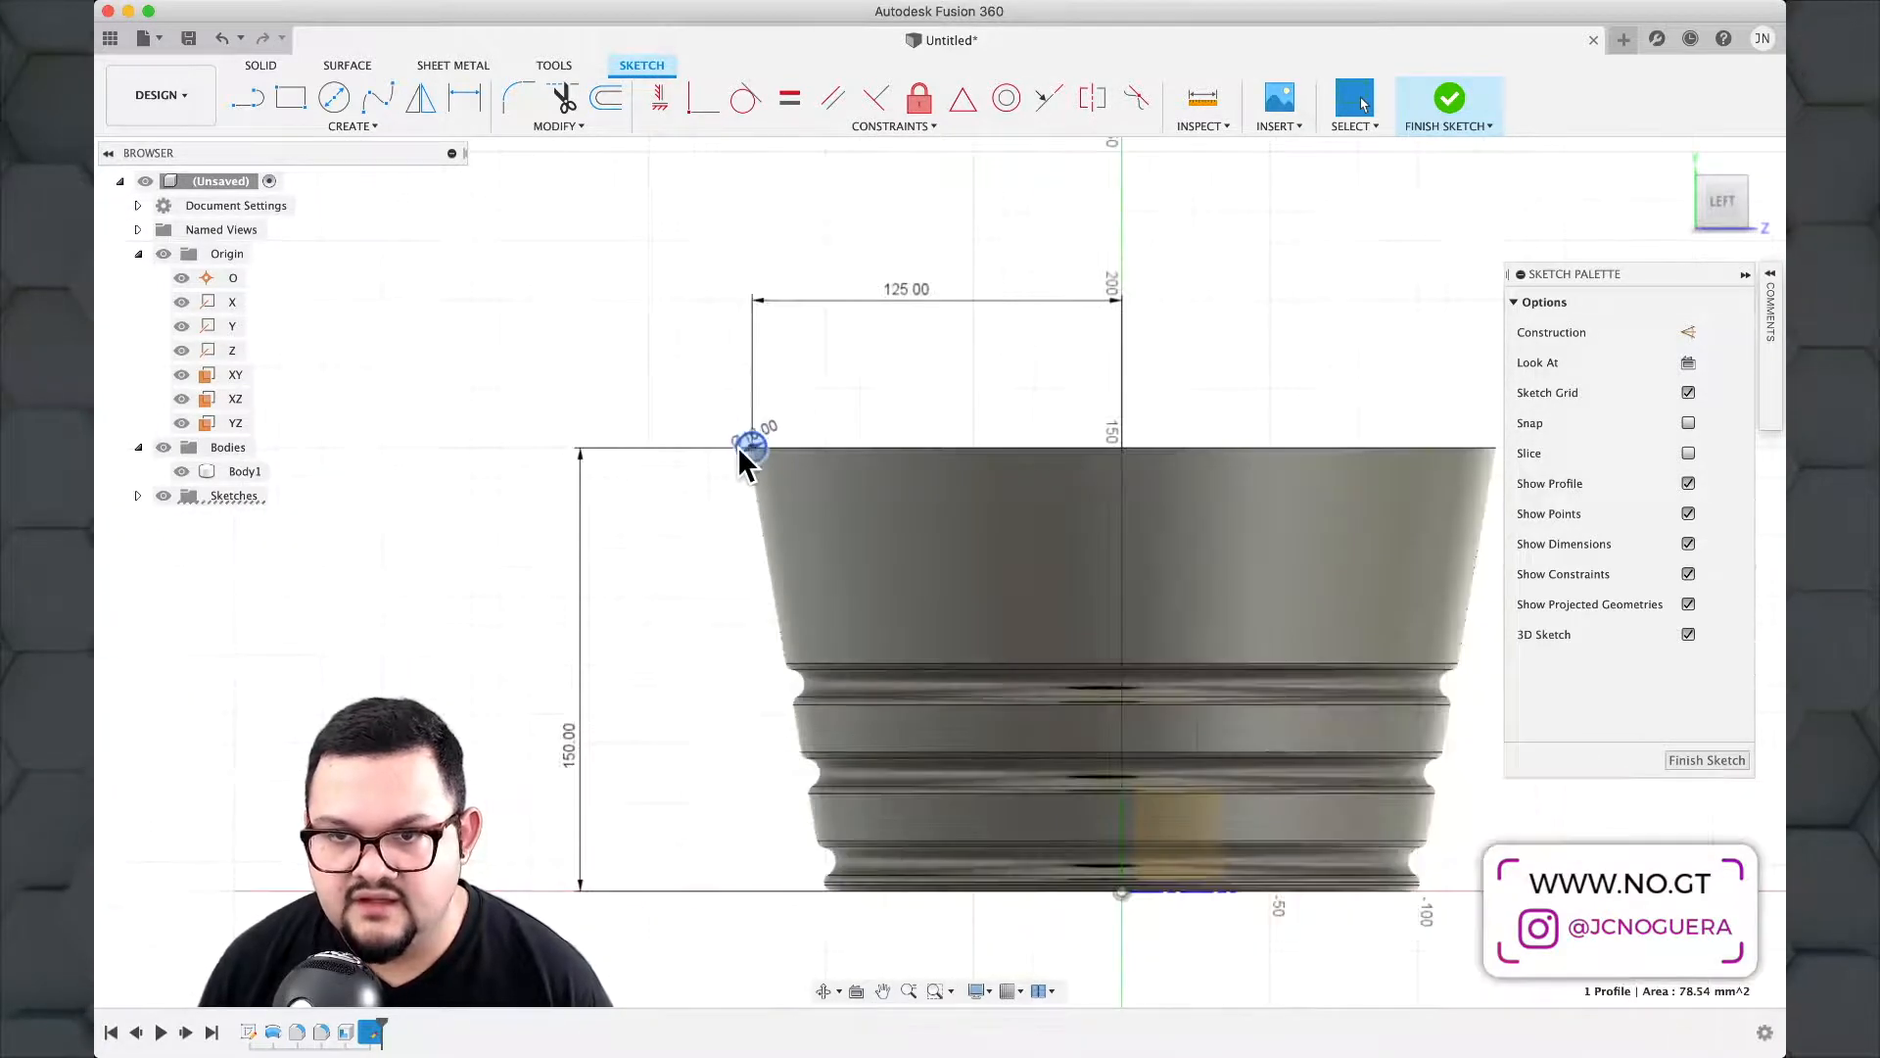
middle_click_drag(701, 378, 642, 468, "shift")
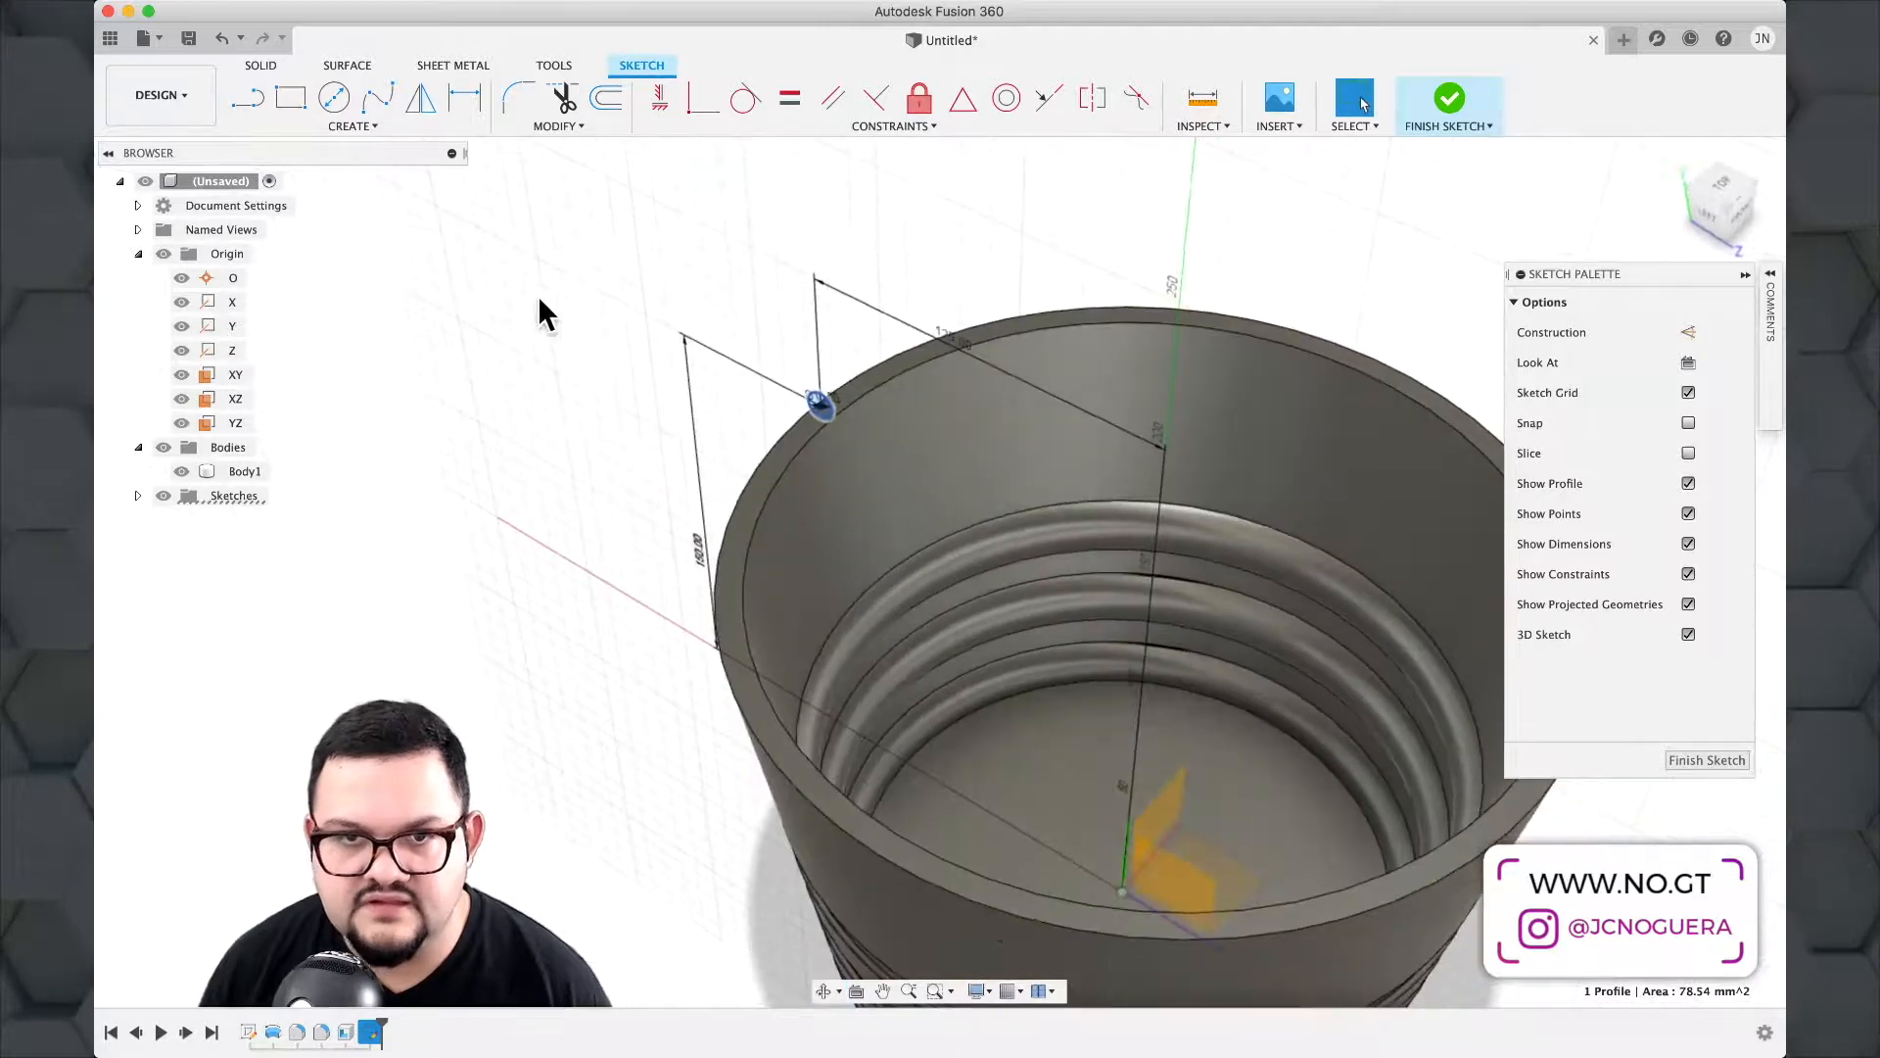
left_click(260, 64)
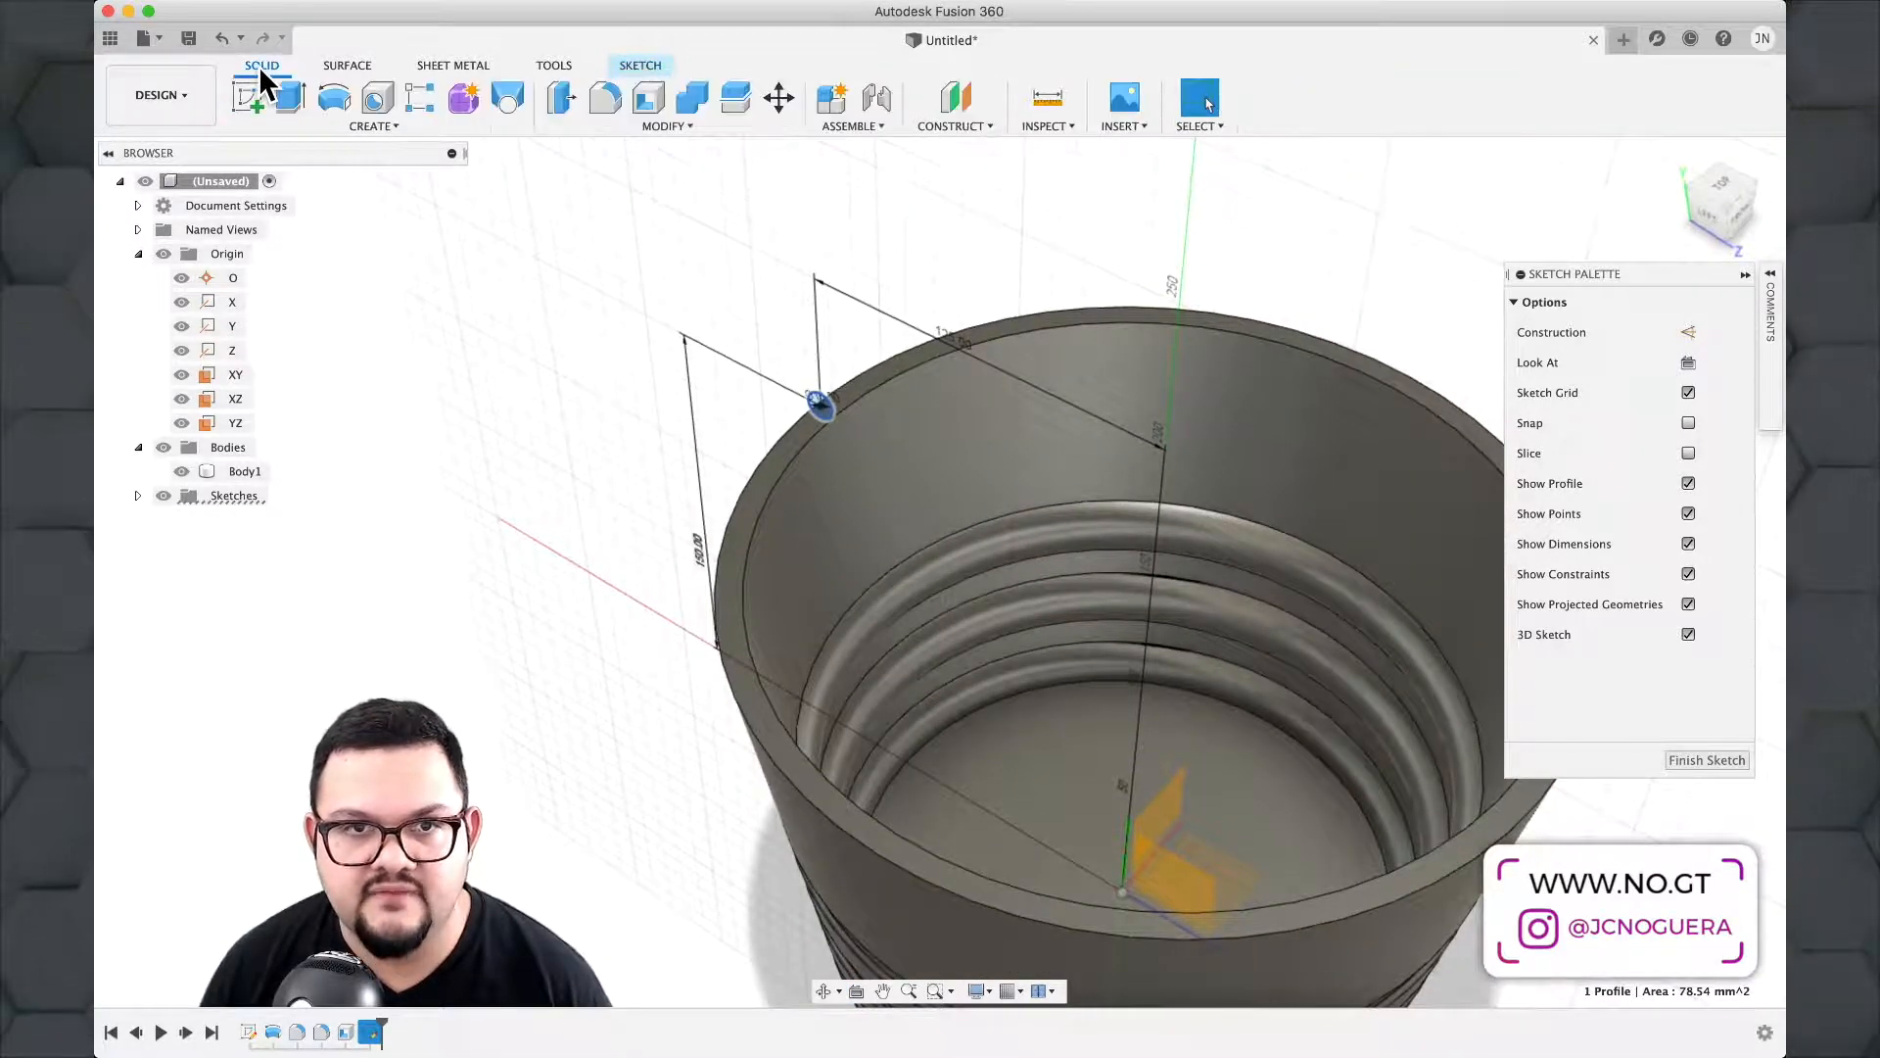
left_click(349, 122)
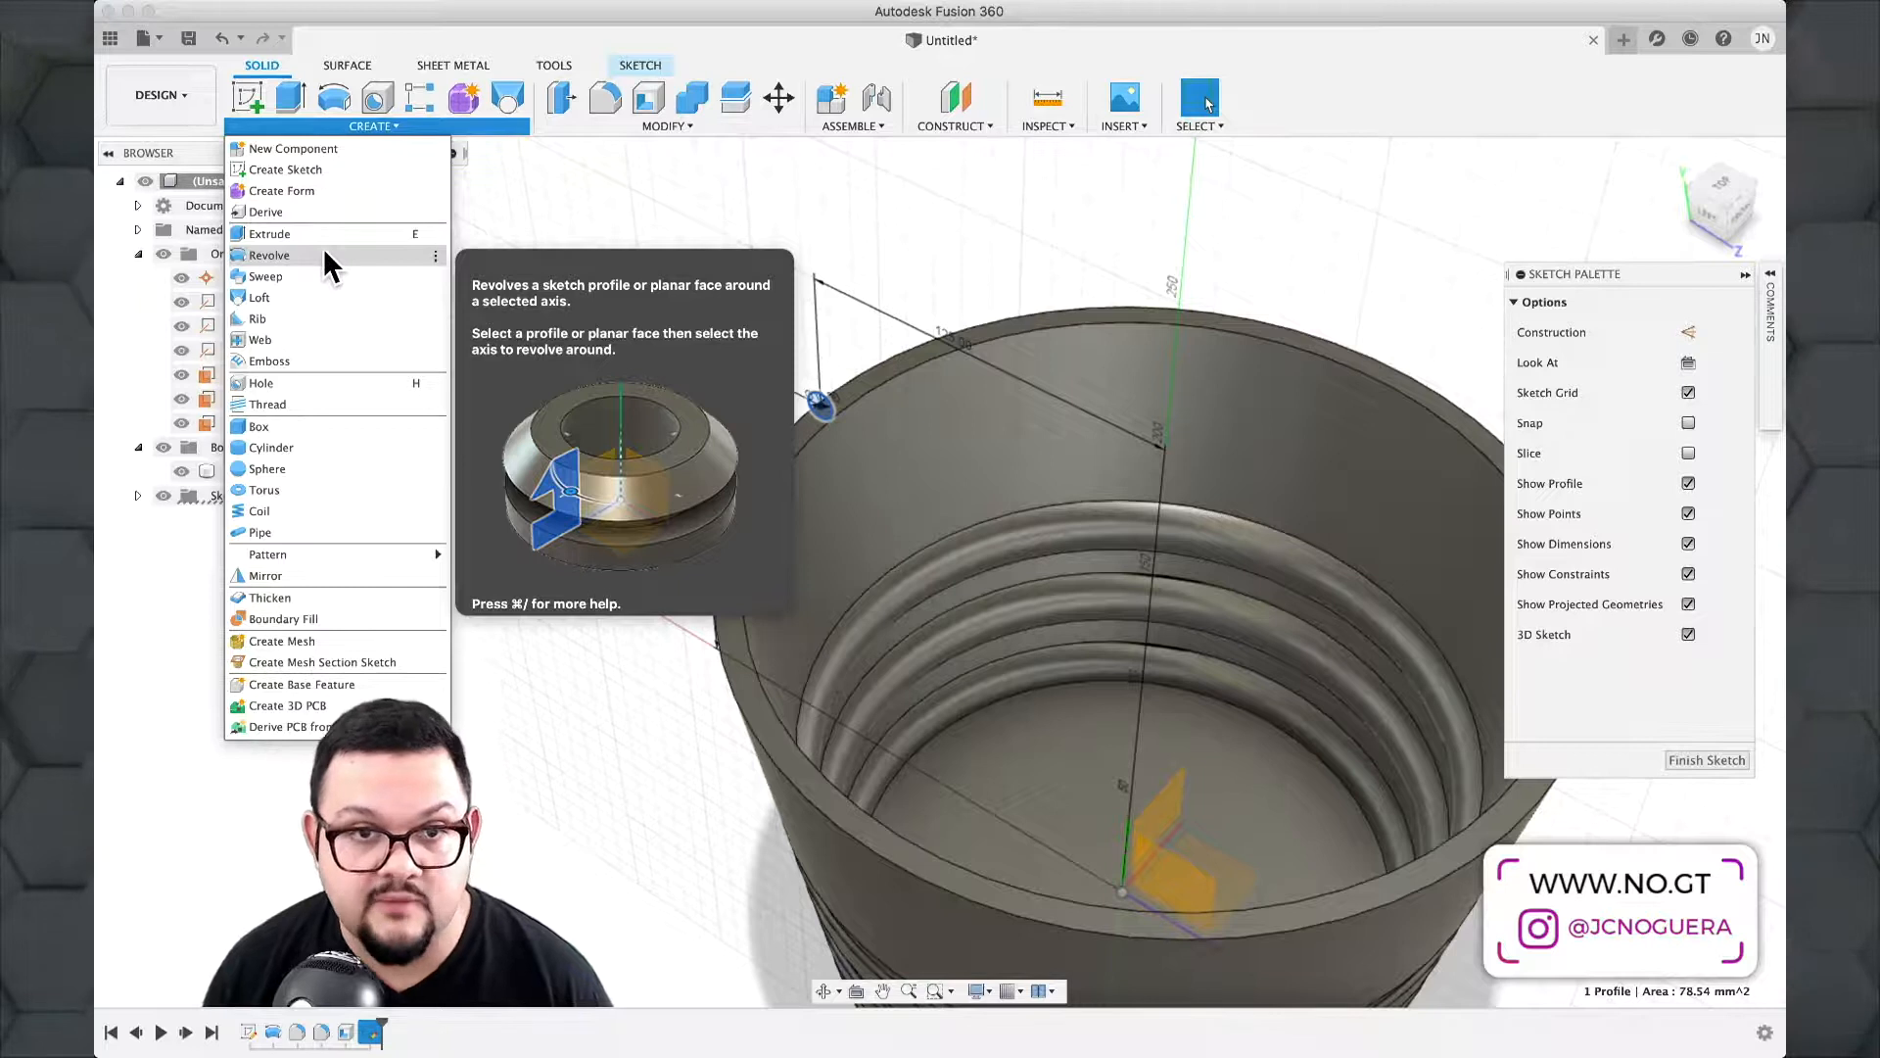
left_click(435, 254)
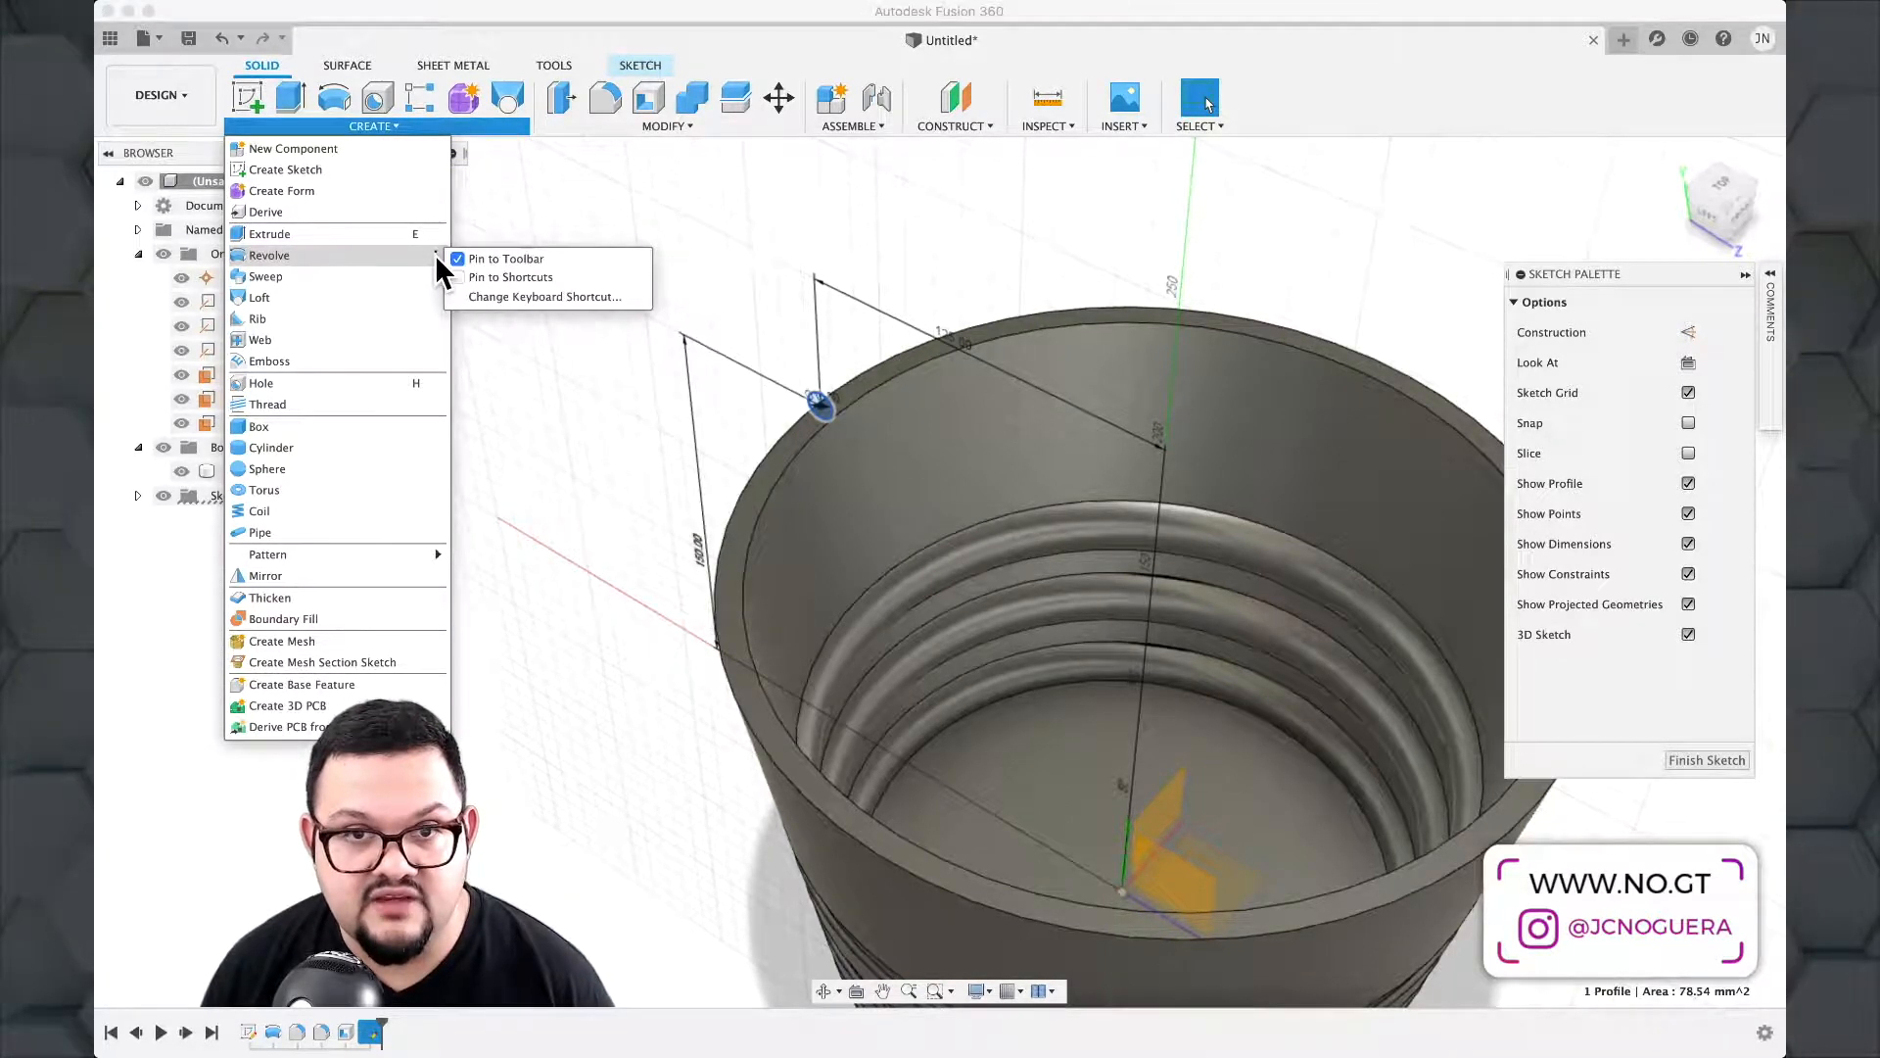
left_click(335, 97)
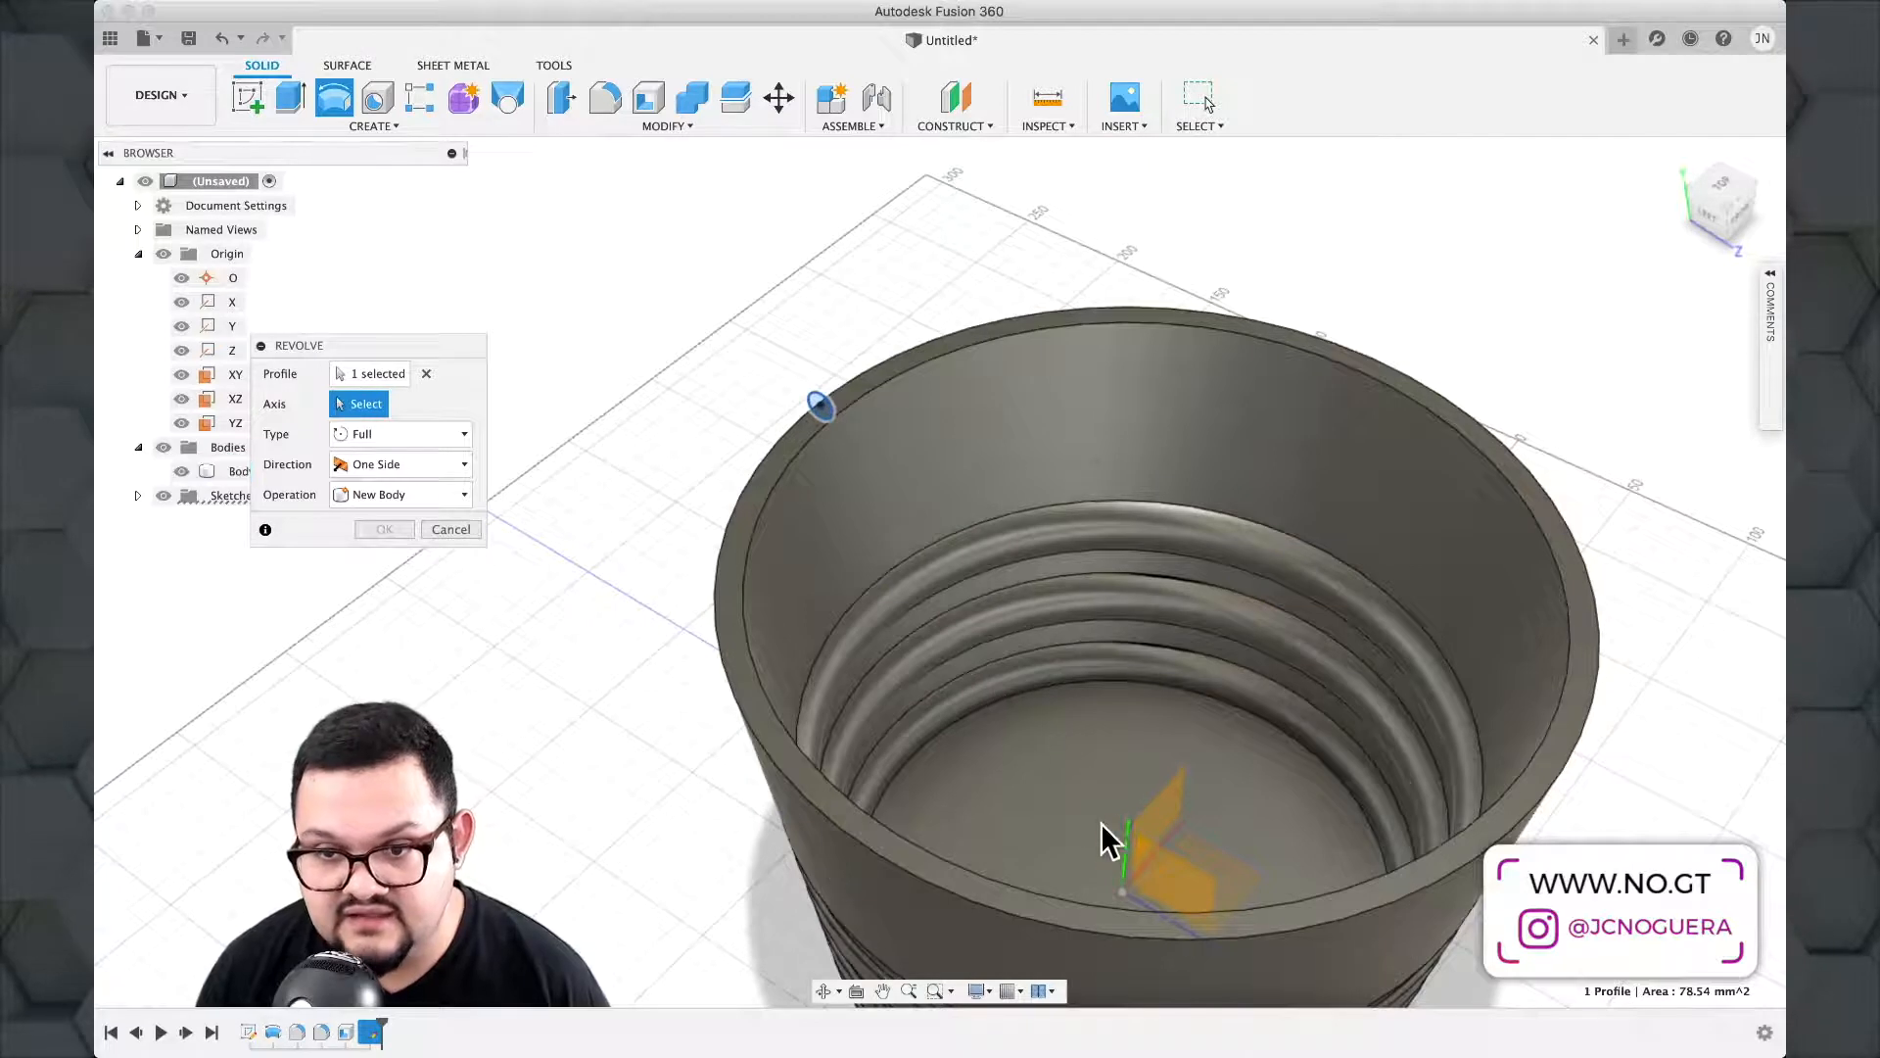
left_click(1131, 867)
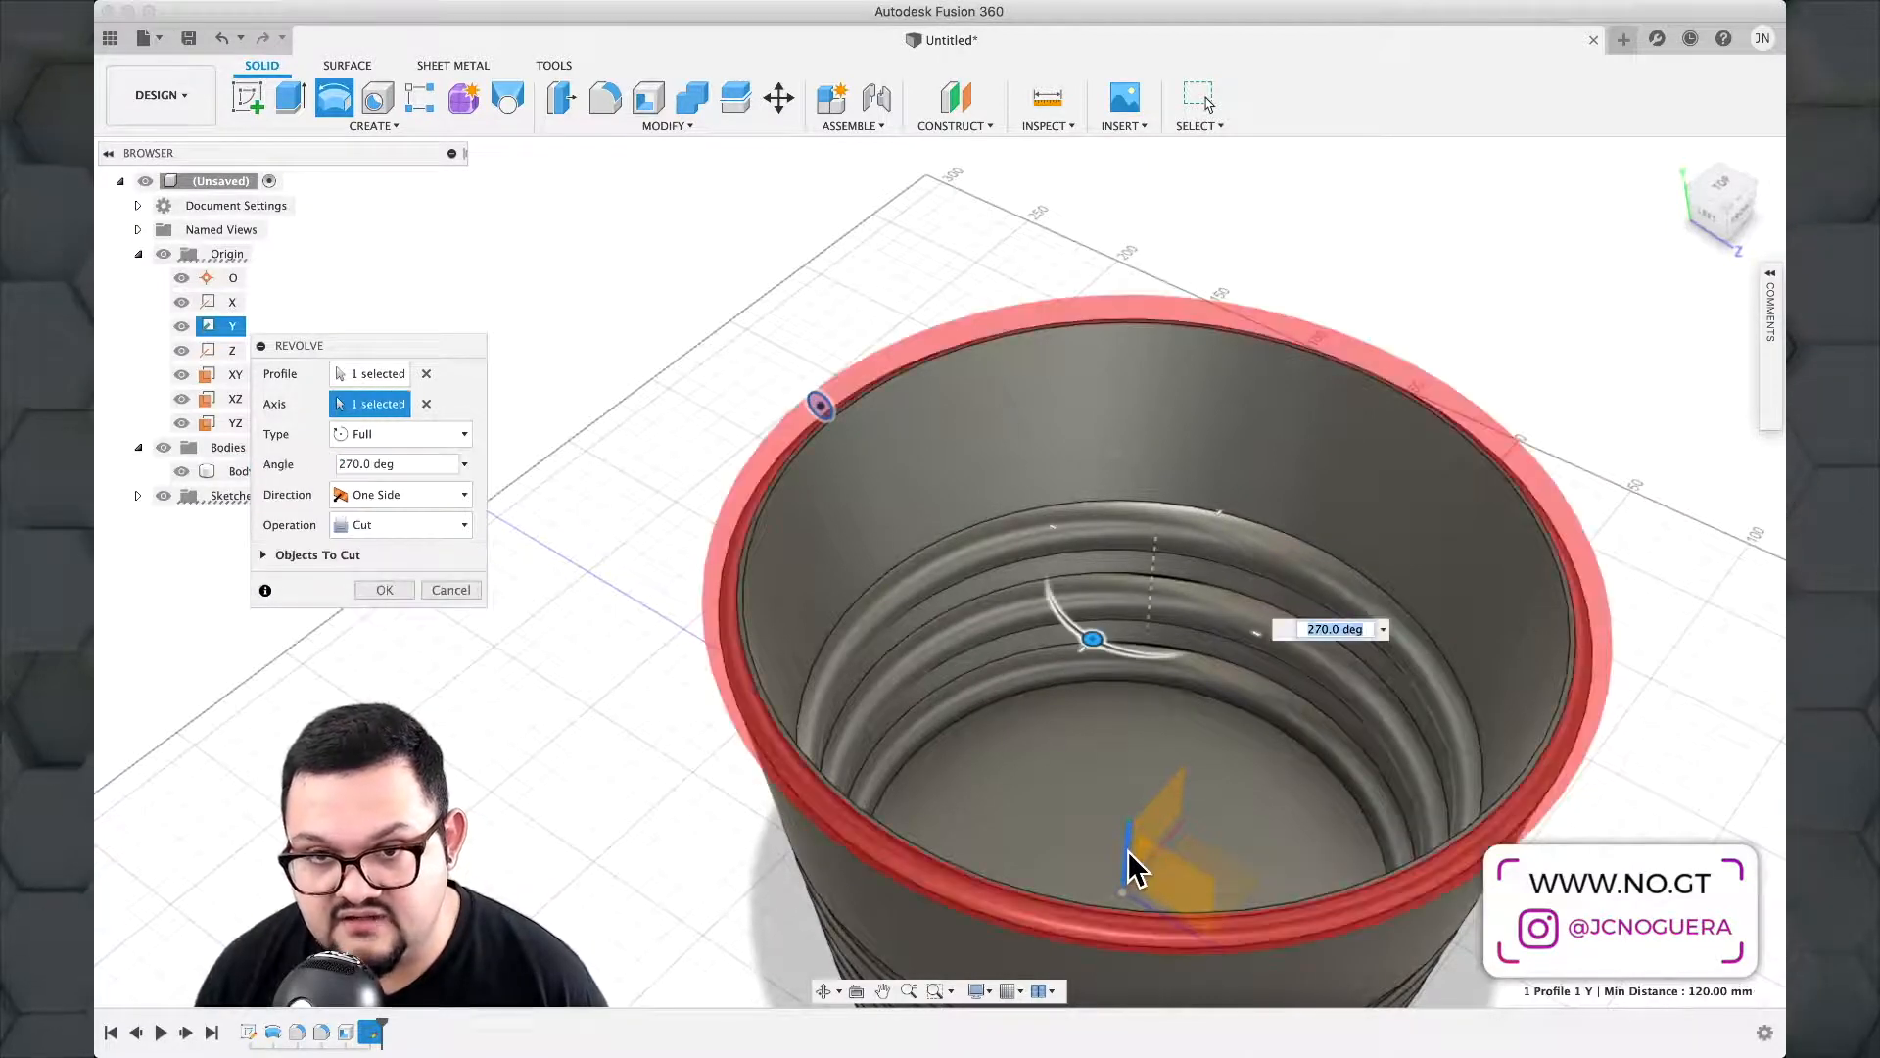
Inspect the revolve preview around the rim and try the Join operation for a rounded lip.
middle_click_drag(1007, 748, 996, 649, "shift")
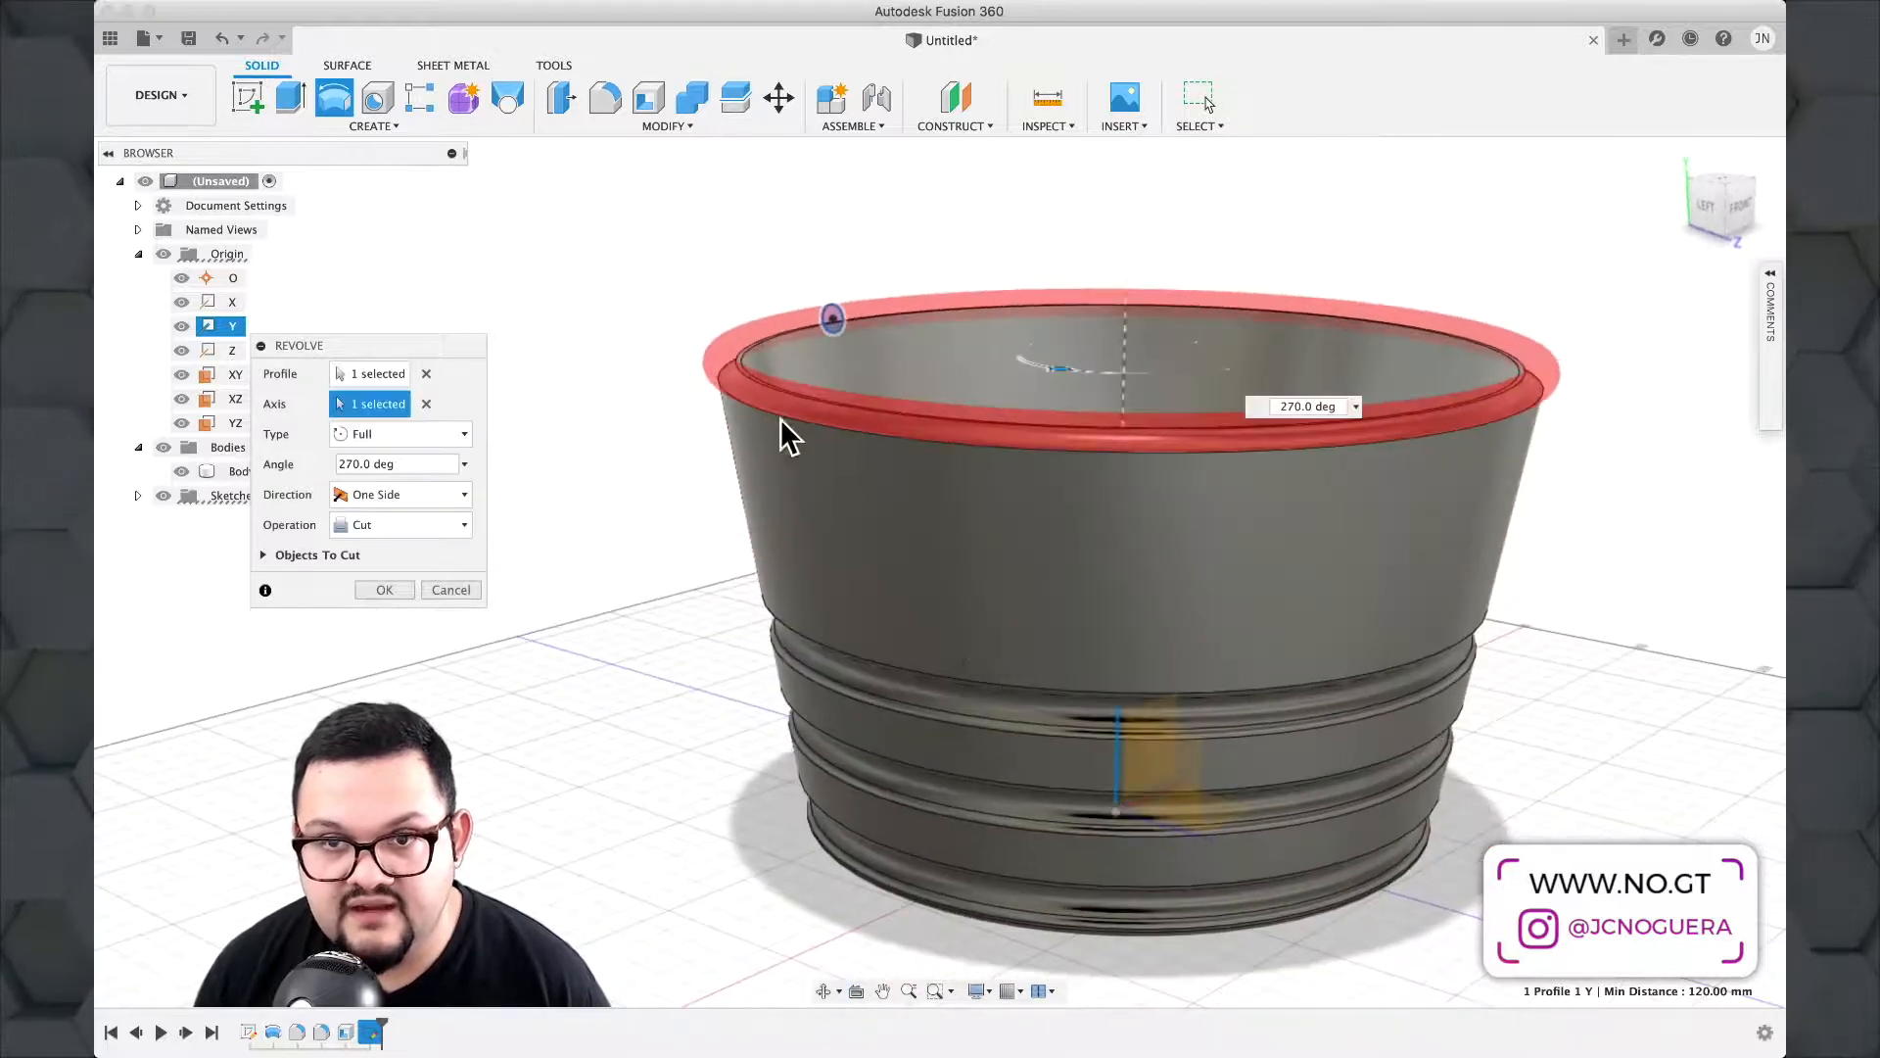
scroll(629, 343, "down", 4)
scroll(746, 343, "up", 6)
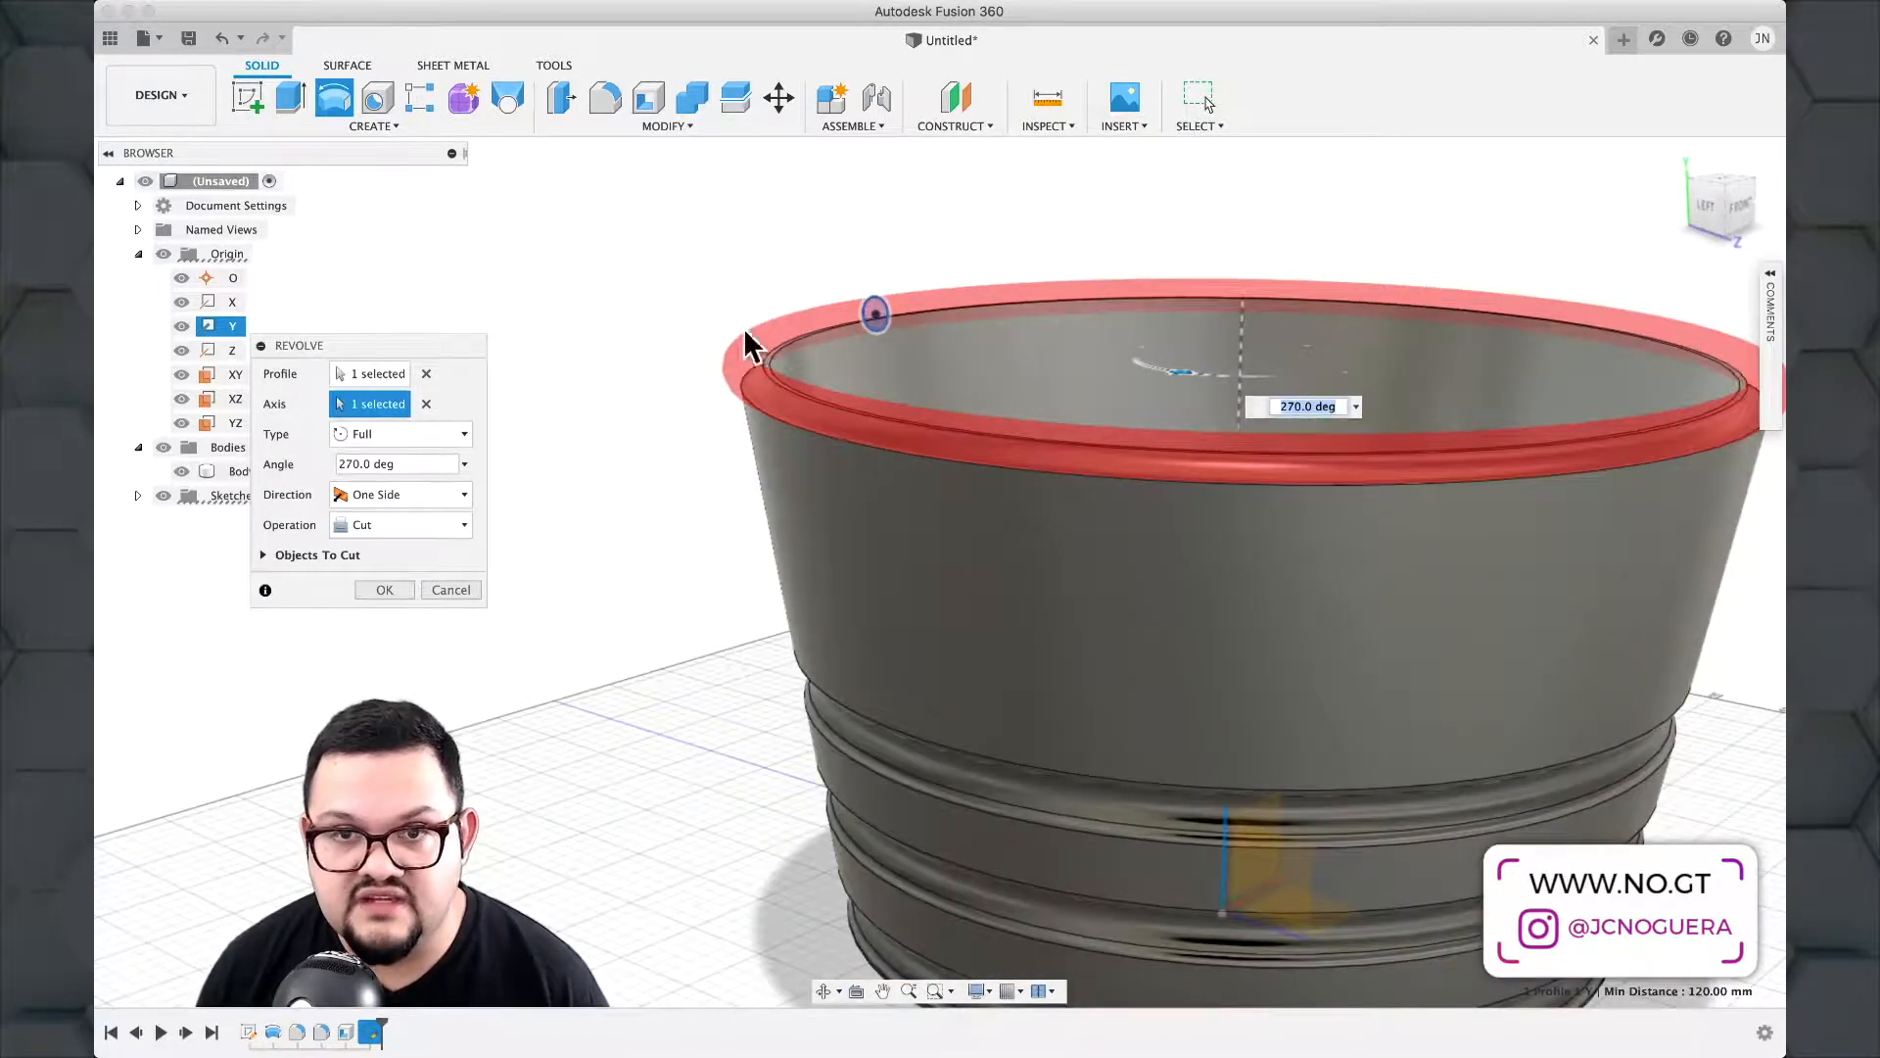
scroll(746, 332, "up", 3)
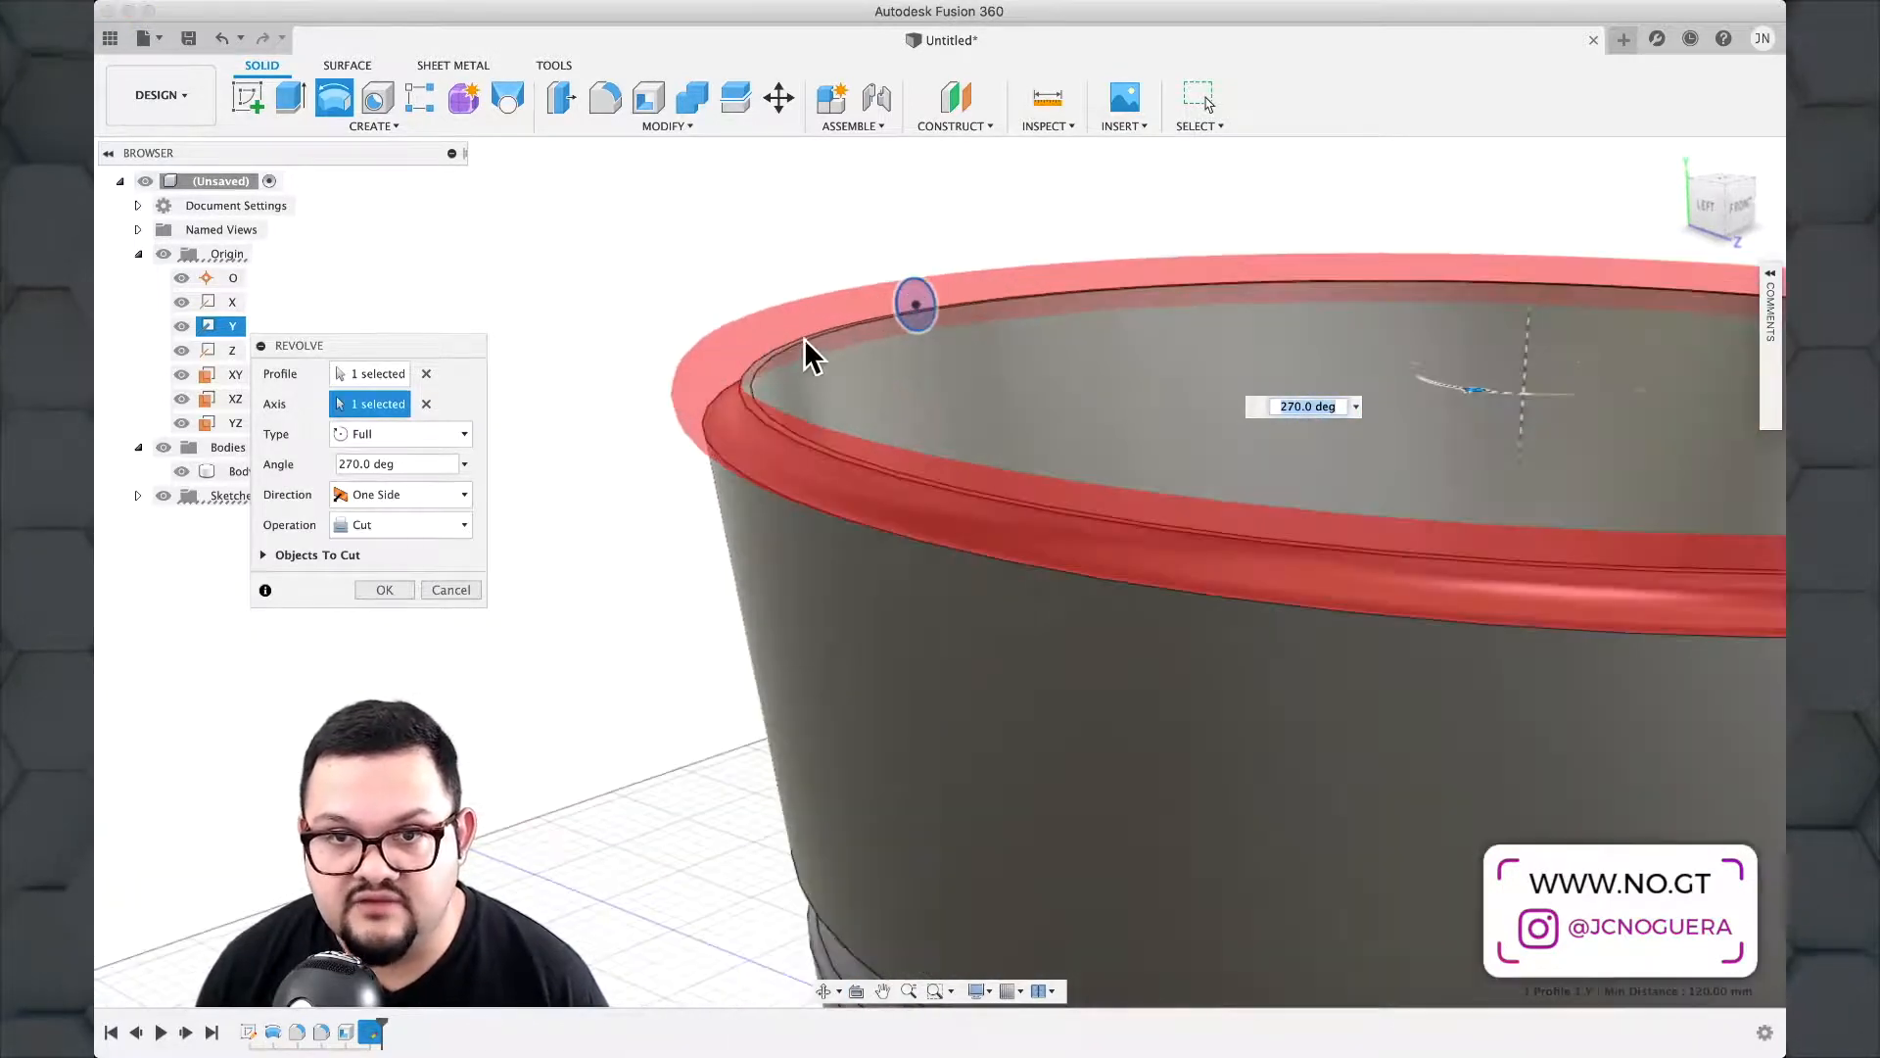
left_click(427, 527)
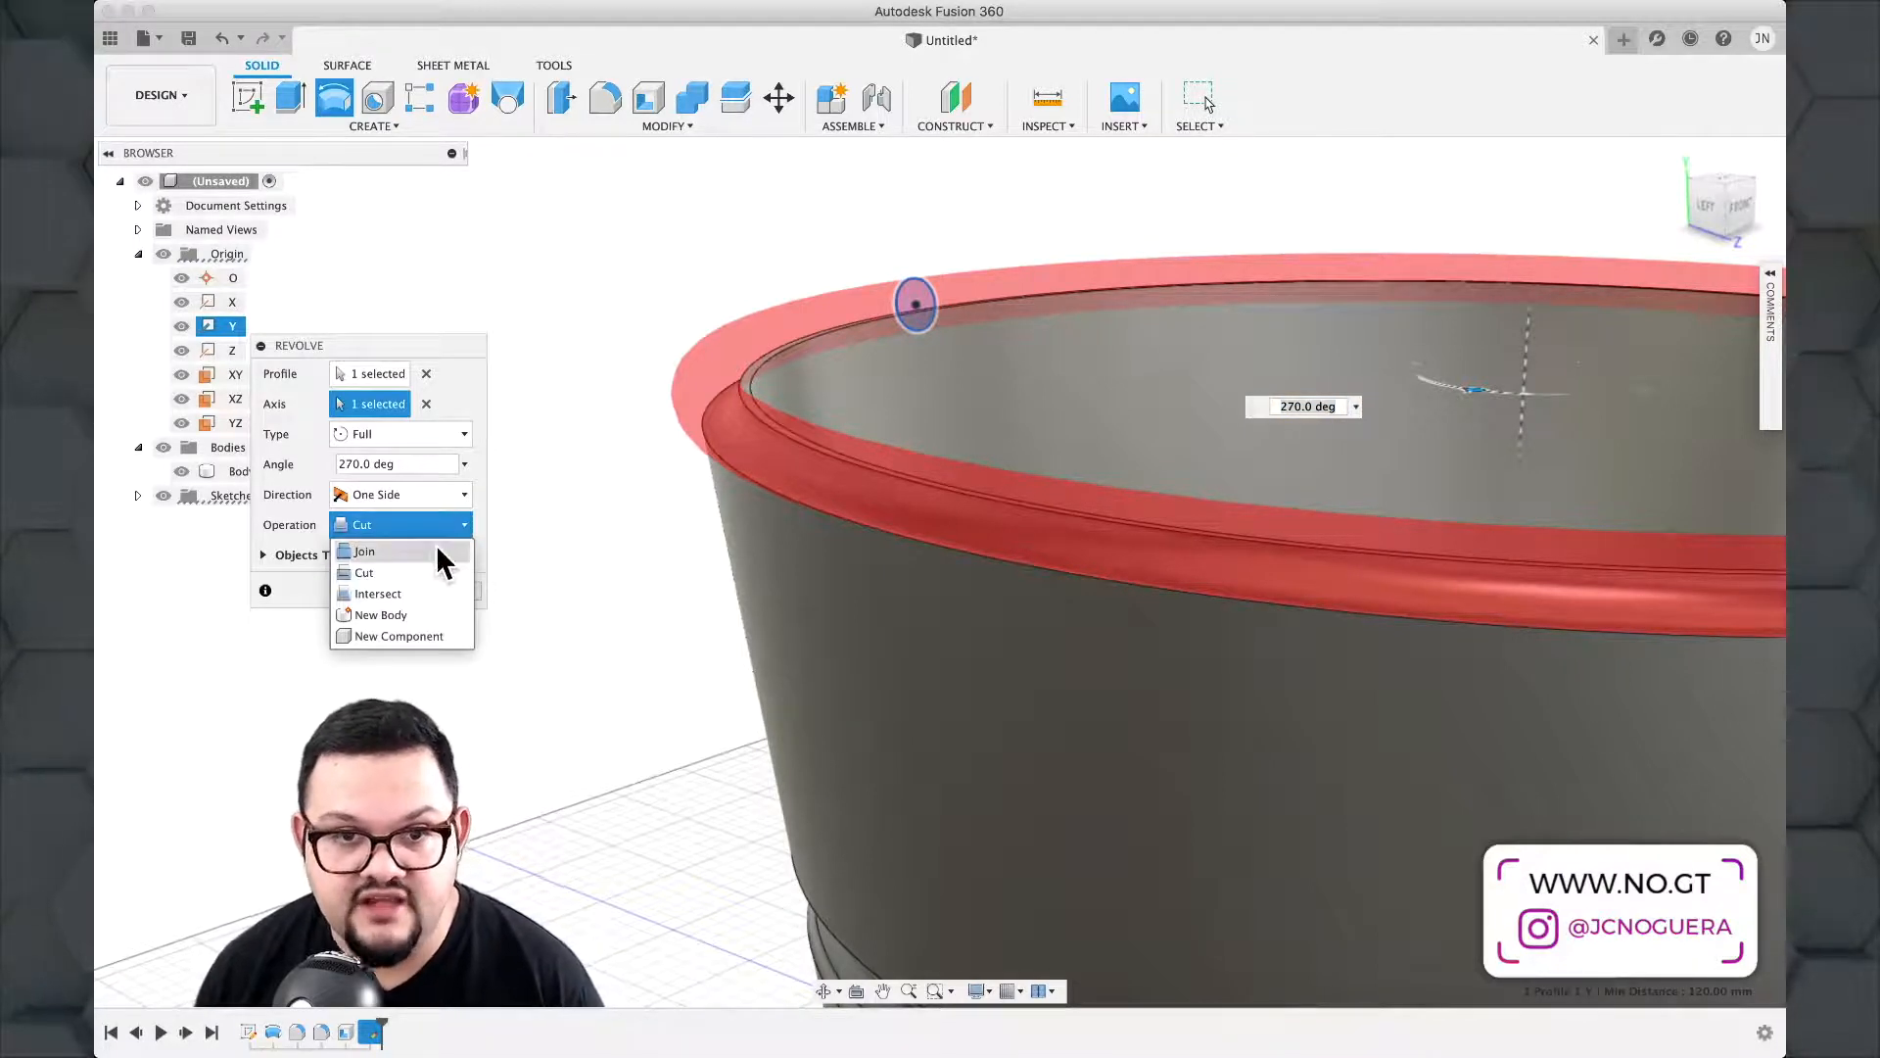
left_click(433, 551)
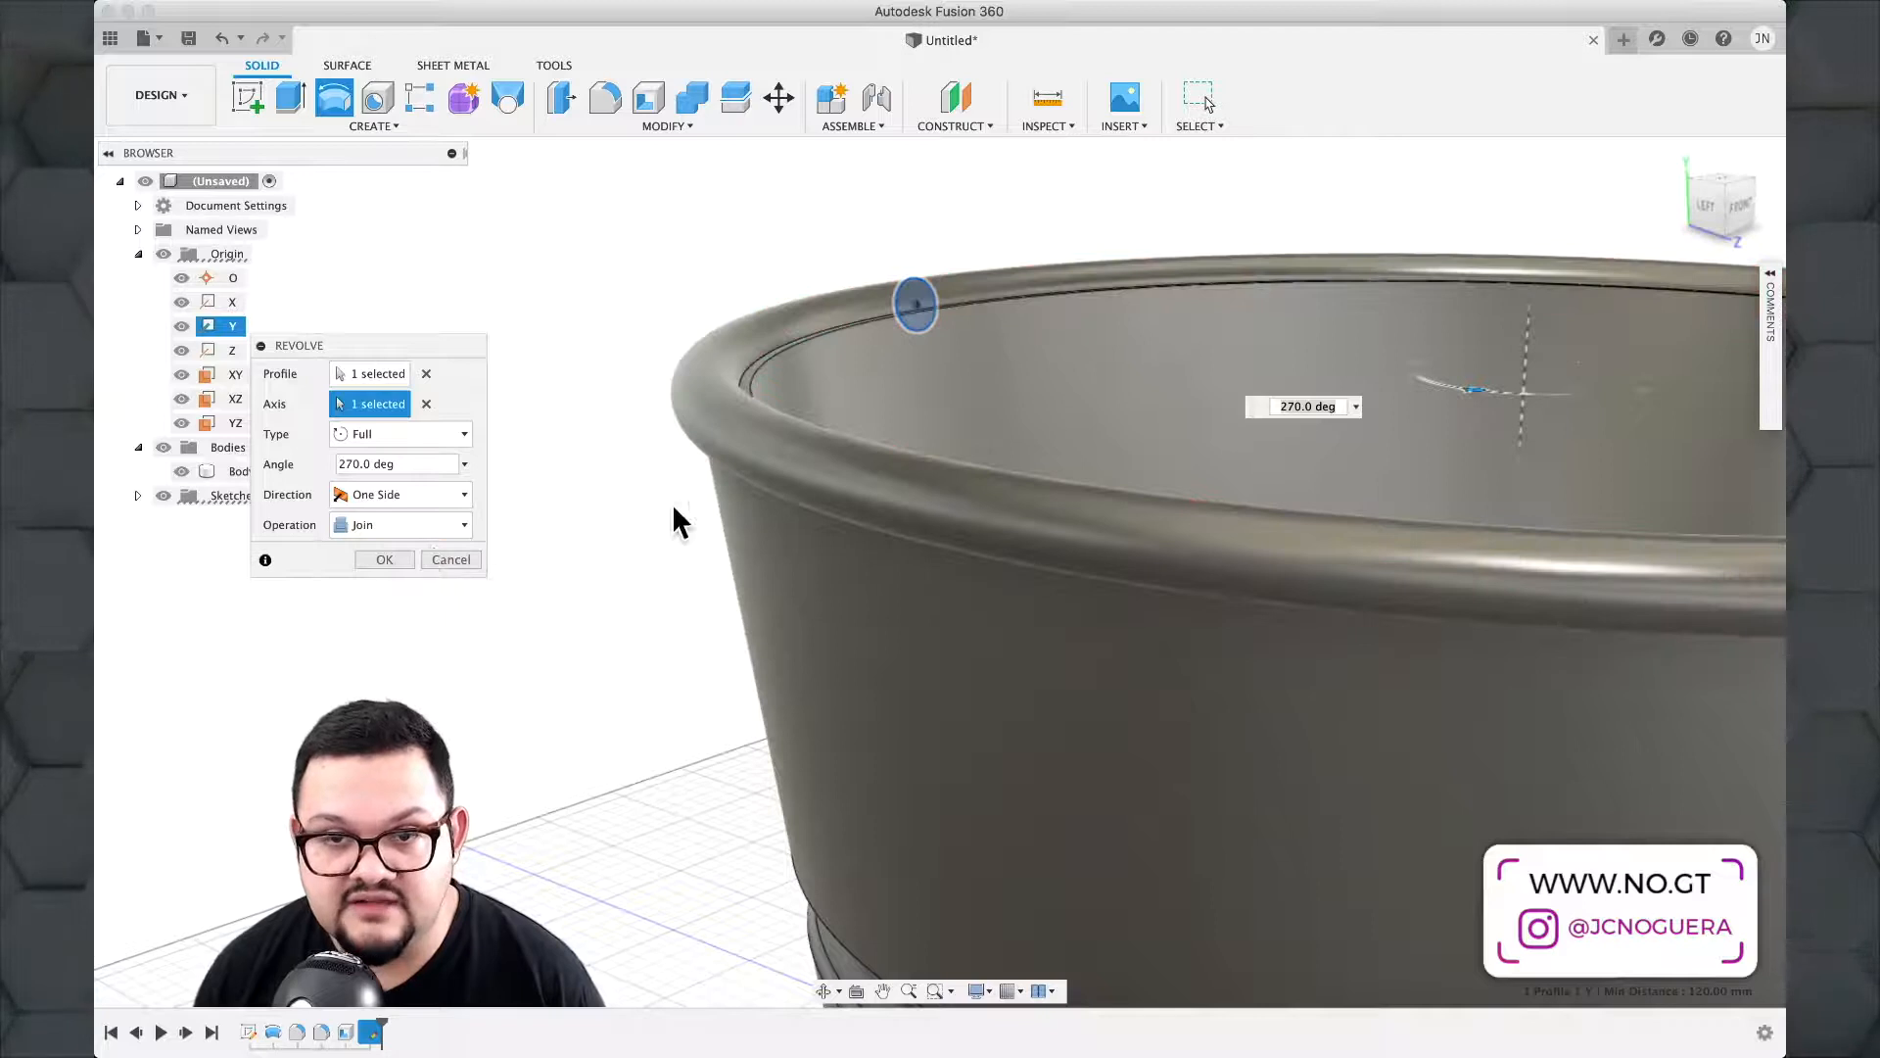
scroll(731, 493, "down", 5)
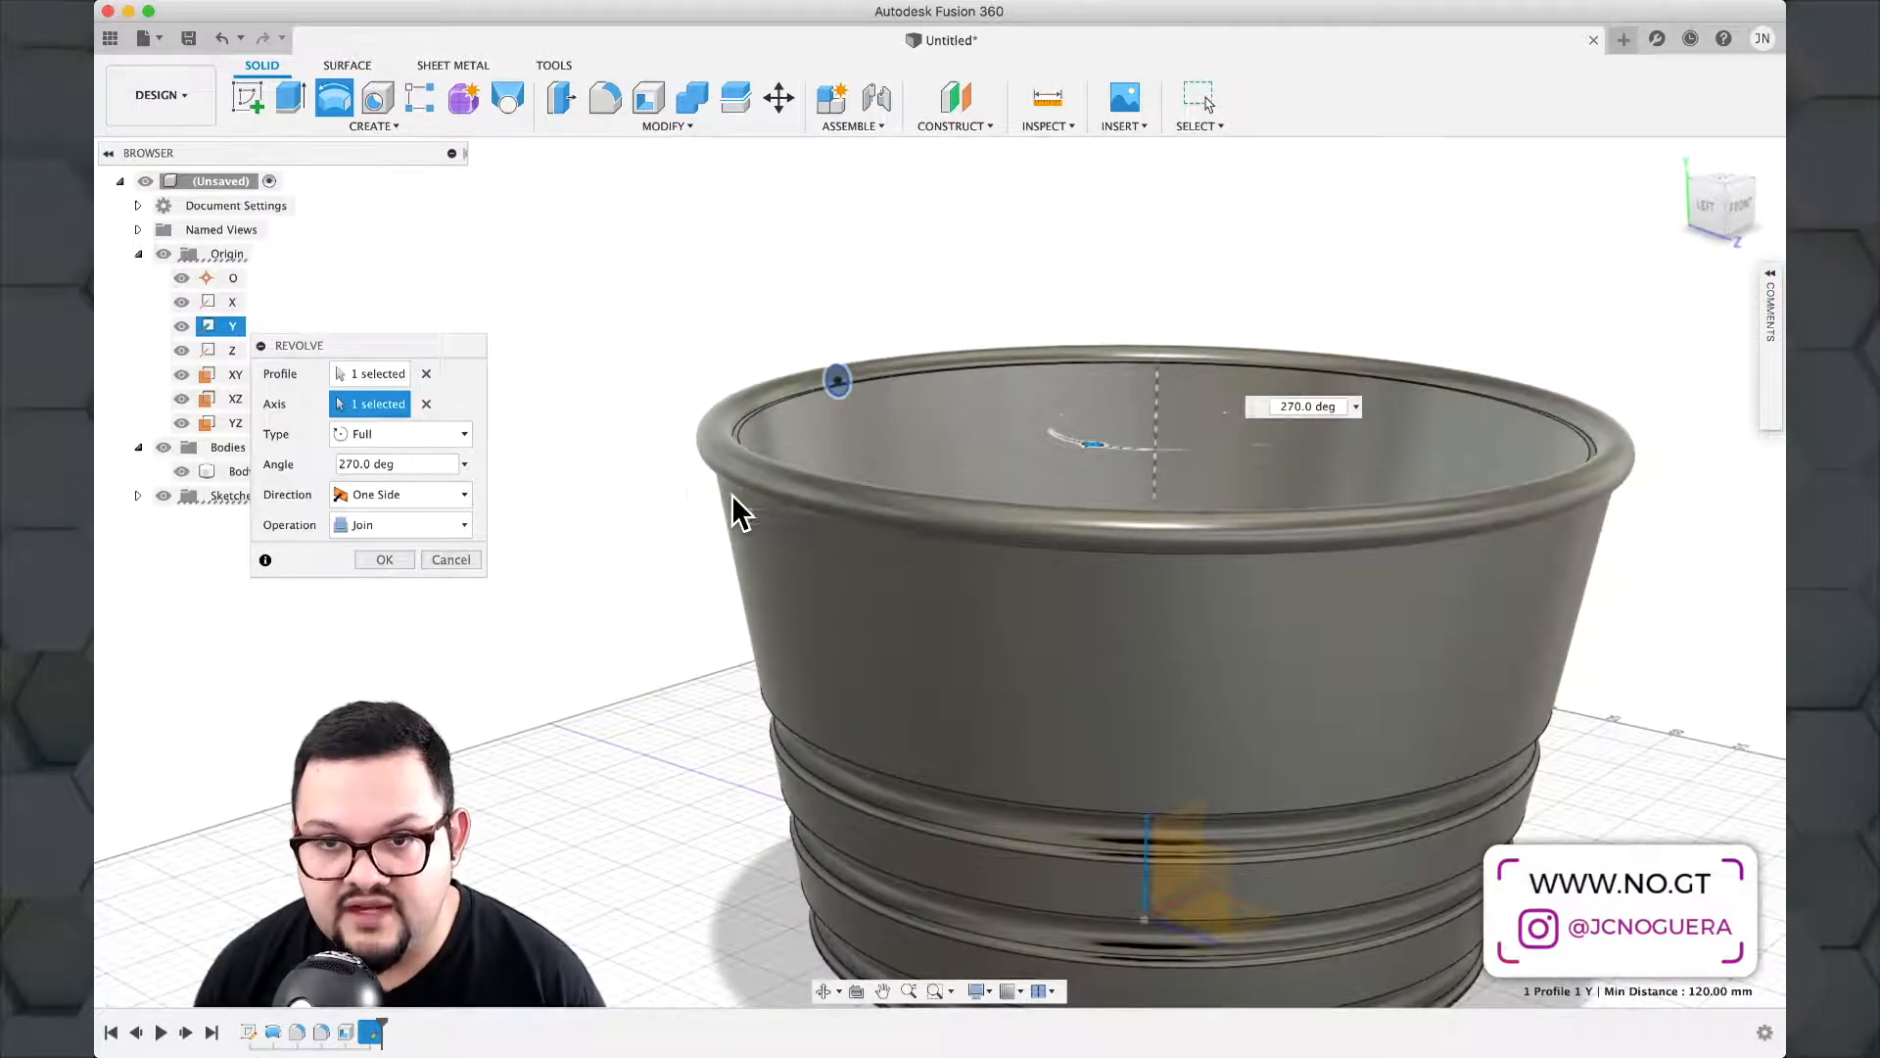
scroll(690, 479, "up", 5)
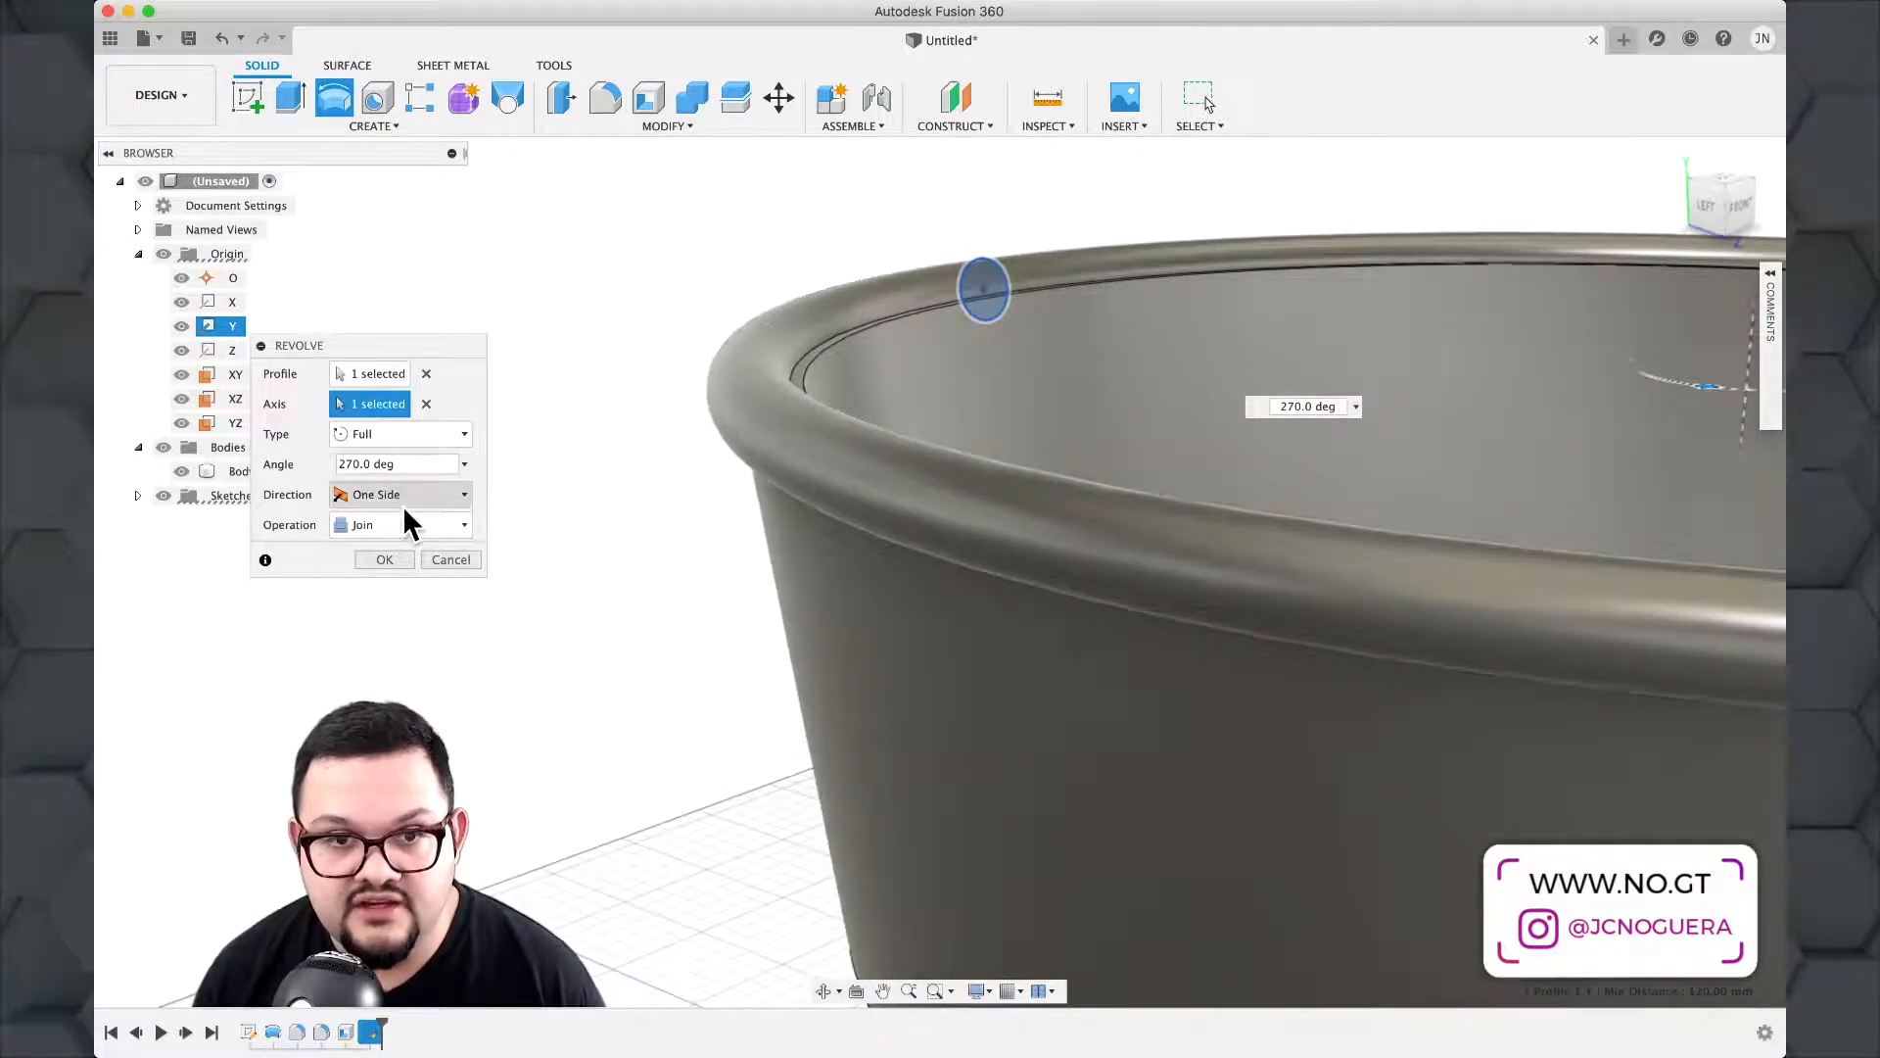
Set the revolve operation to Cut, create the feature and check the recessed outer rim edge.
left_click(403, 525)
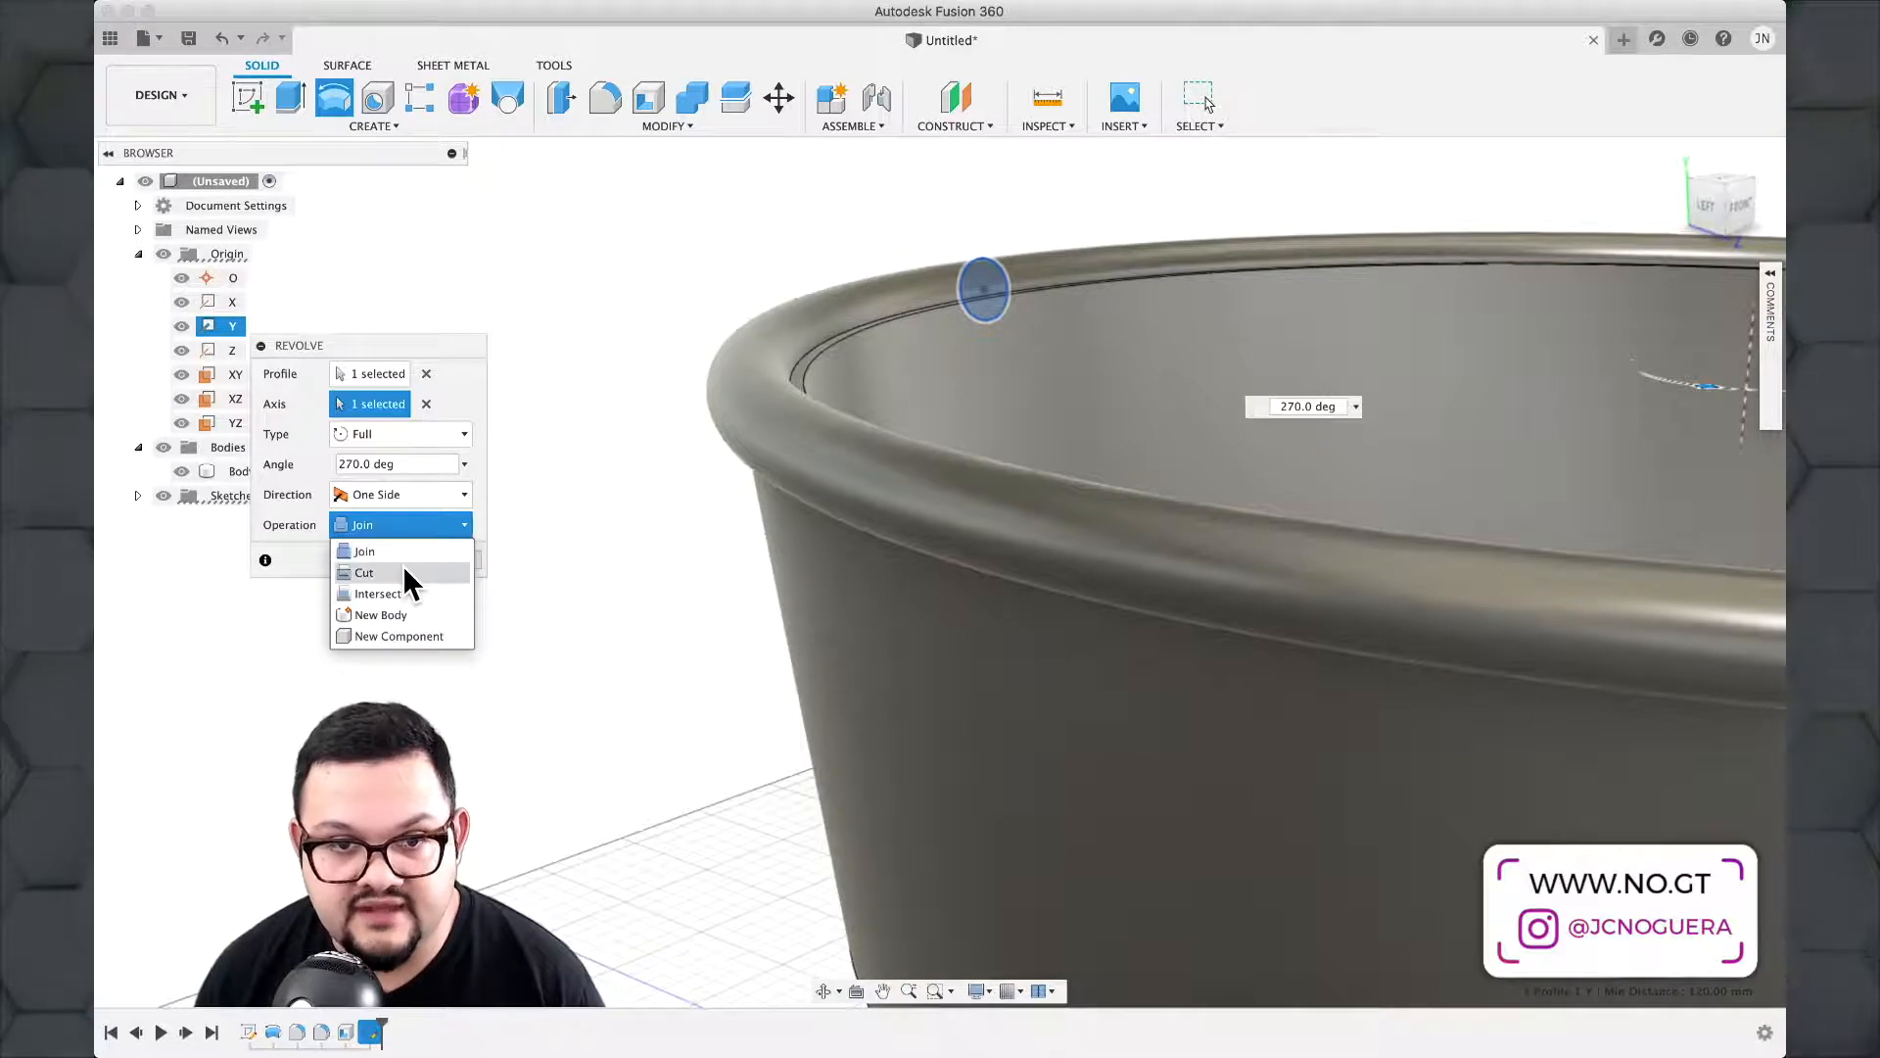
left_click(403, 564)
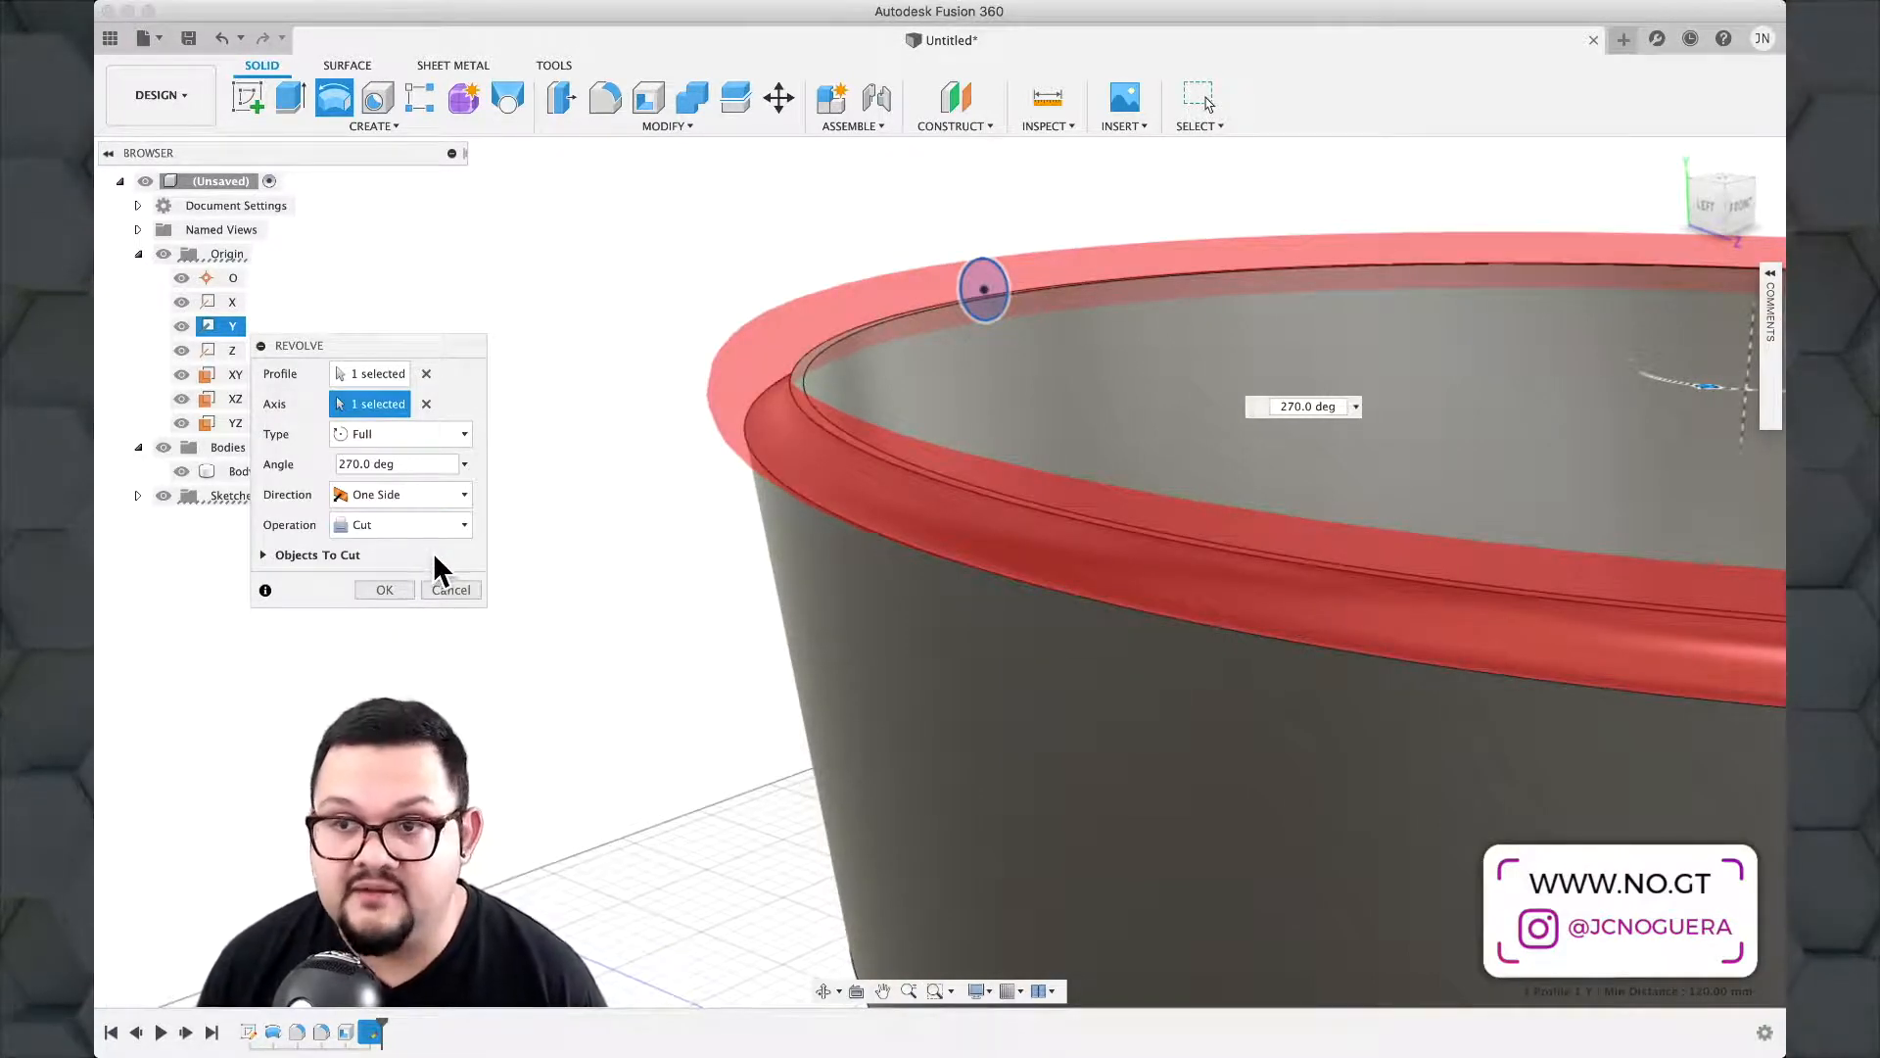
left_click(385, 589)
scroll(599, 544, "down", 2)
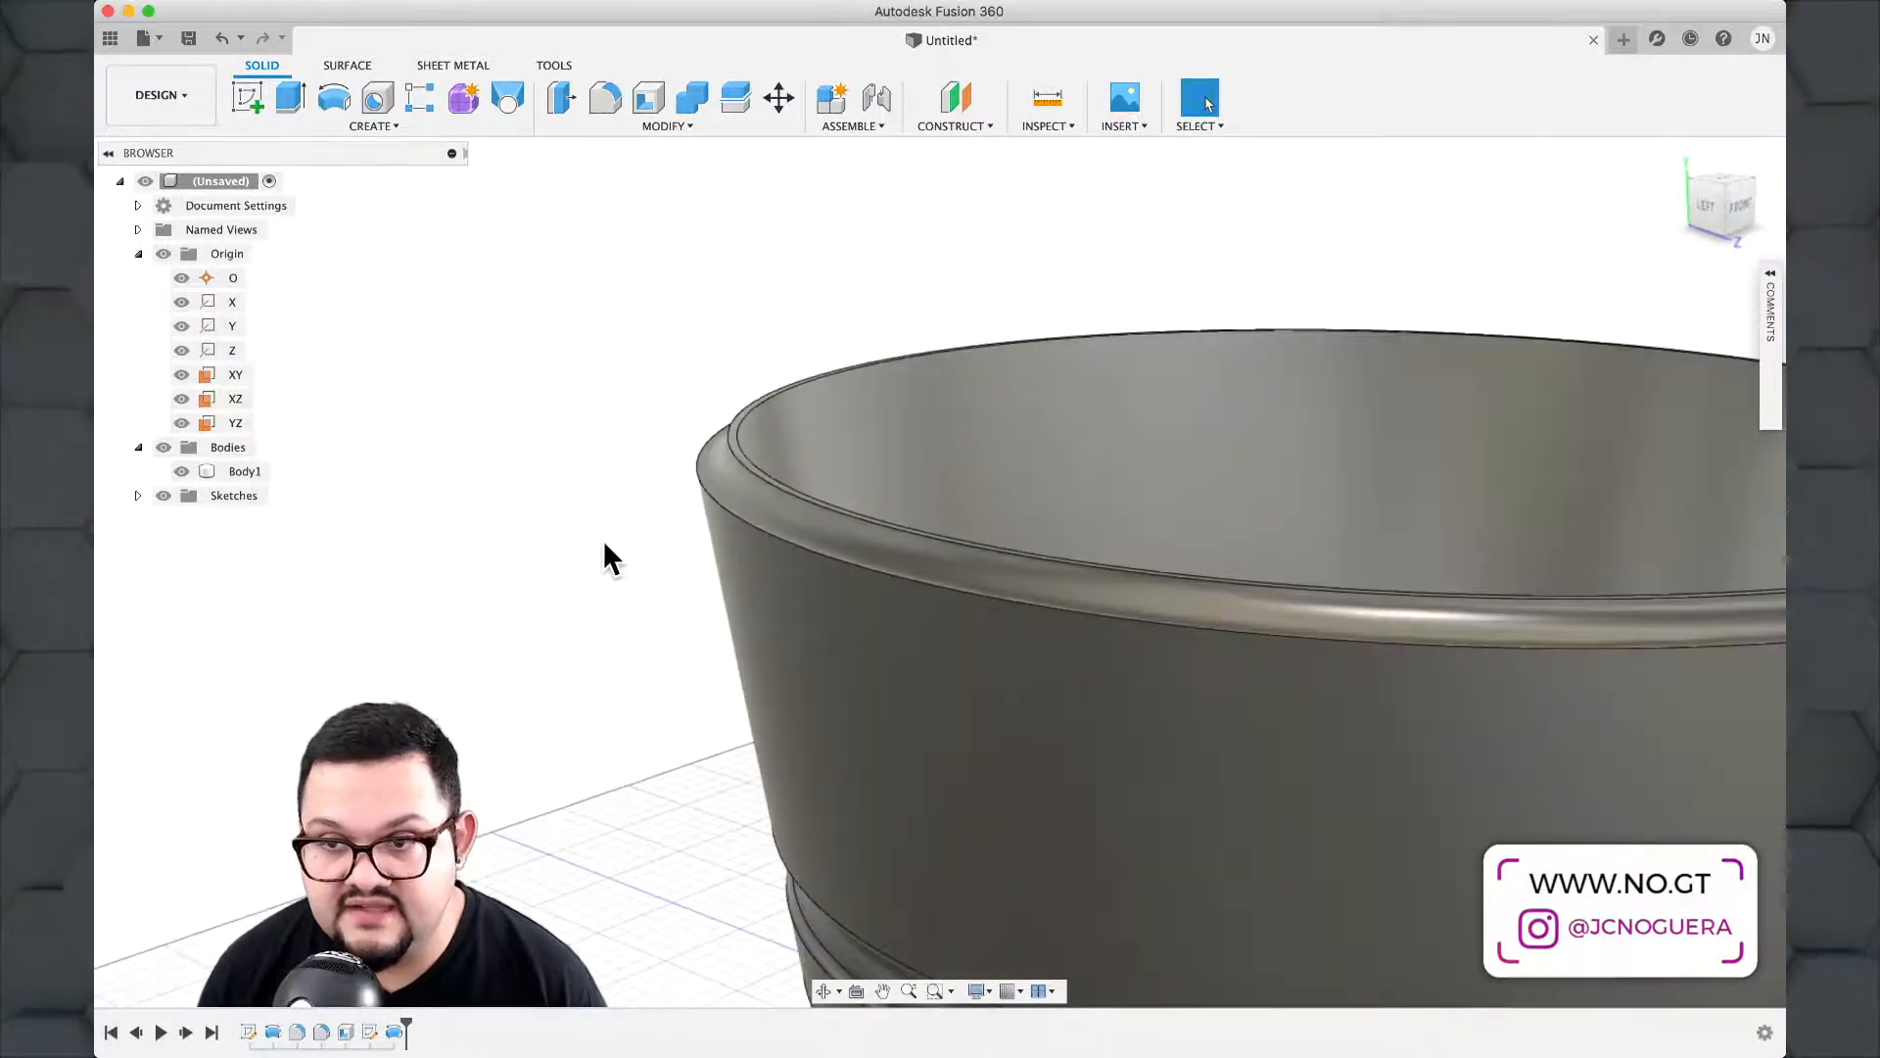
scroll(603, 540, "down", 3)
scroll(634, 468, "up", 6)
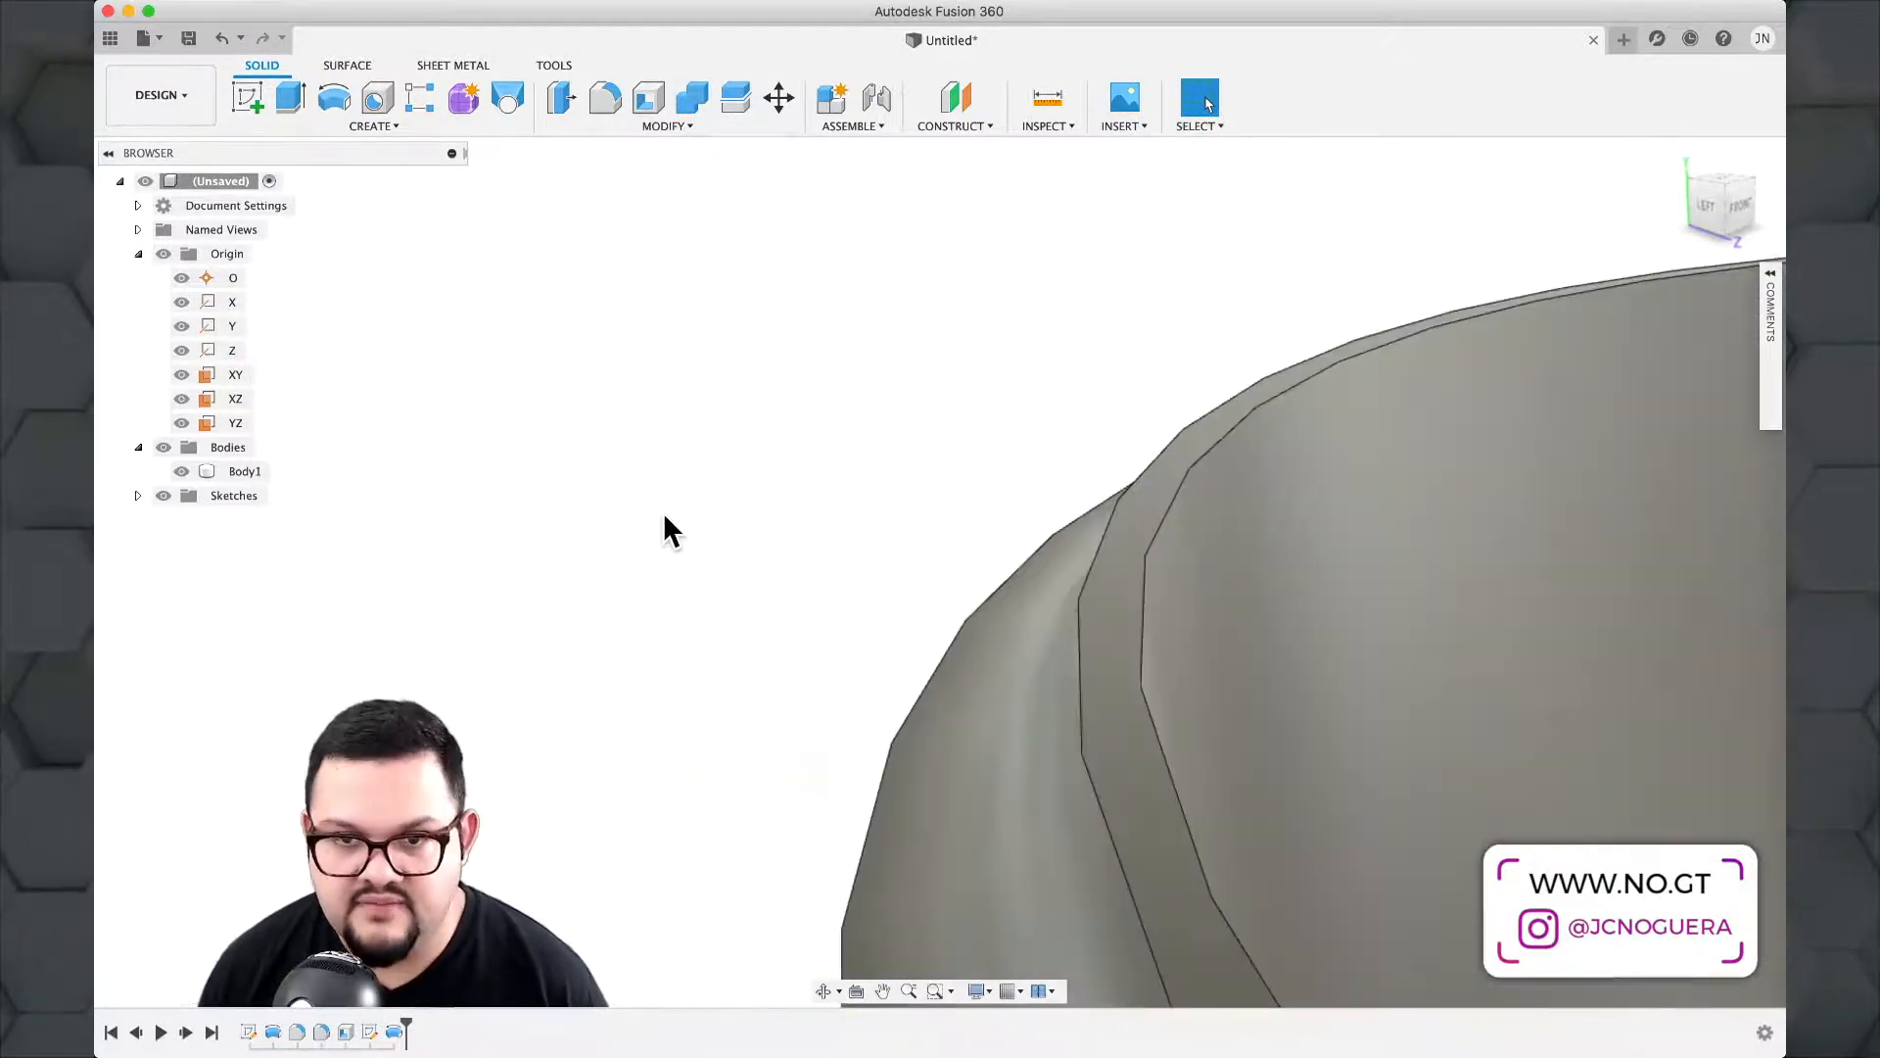
Check the recessed rim, start a sketch on the vertical XY plane through the origin and face it head-on.
mouse_move(662, 511)
middle_mouse_down("shift")
mouse_move(655, 479)
mouse_move(662, 498)
middle_mouse_up("shift")
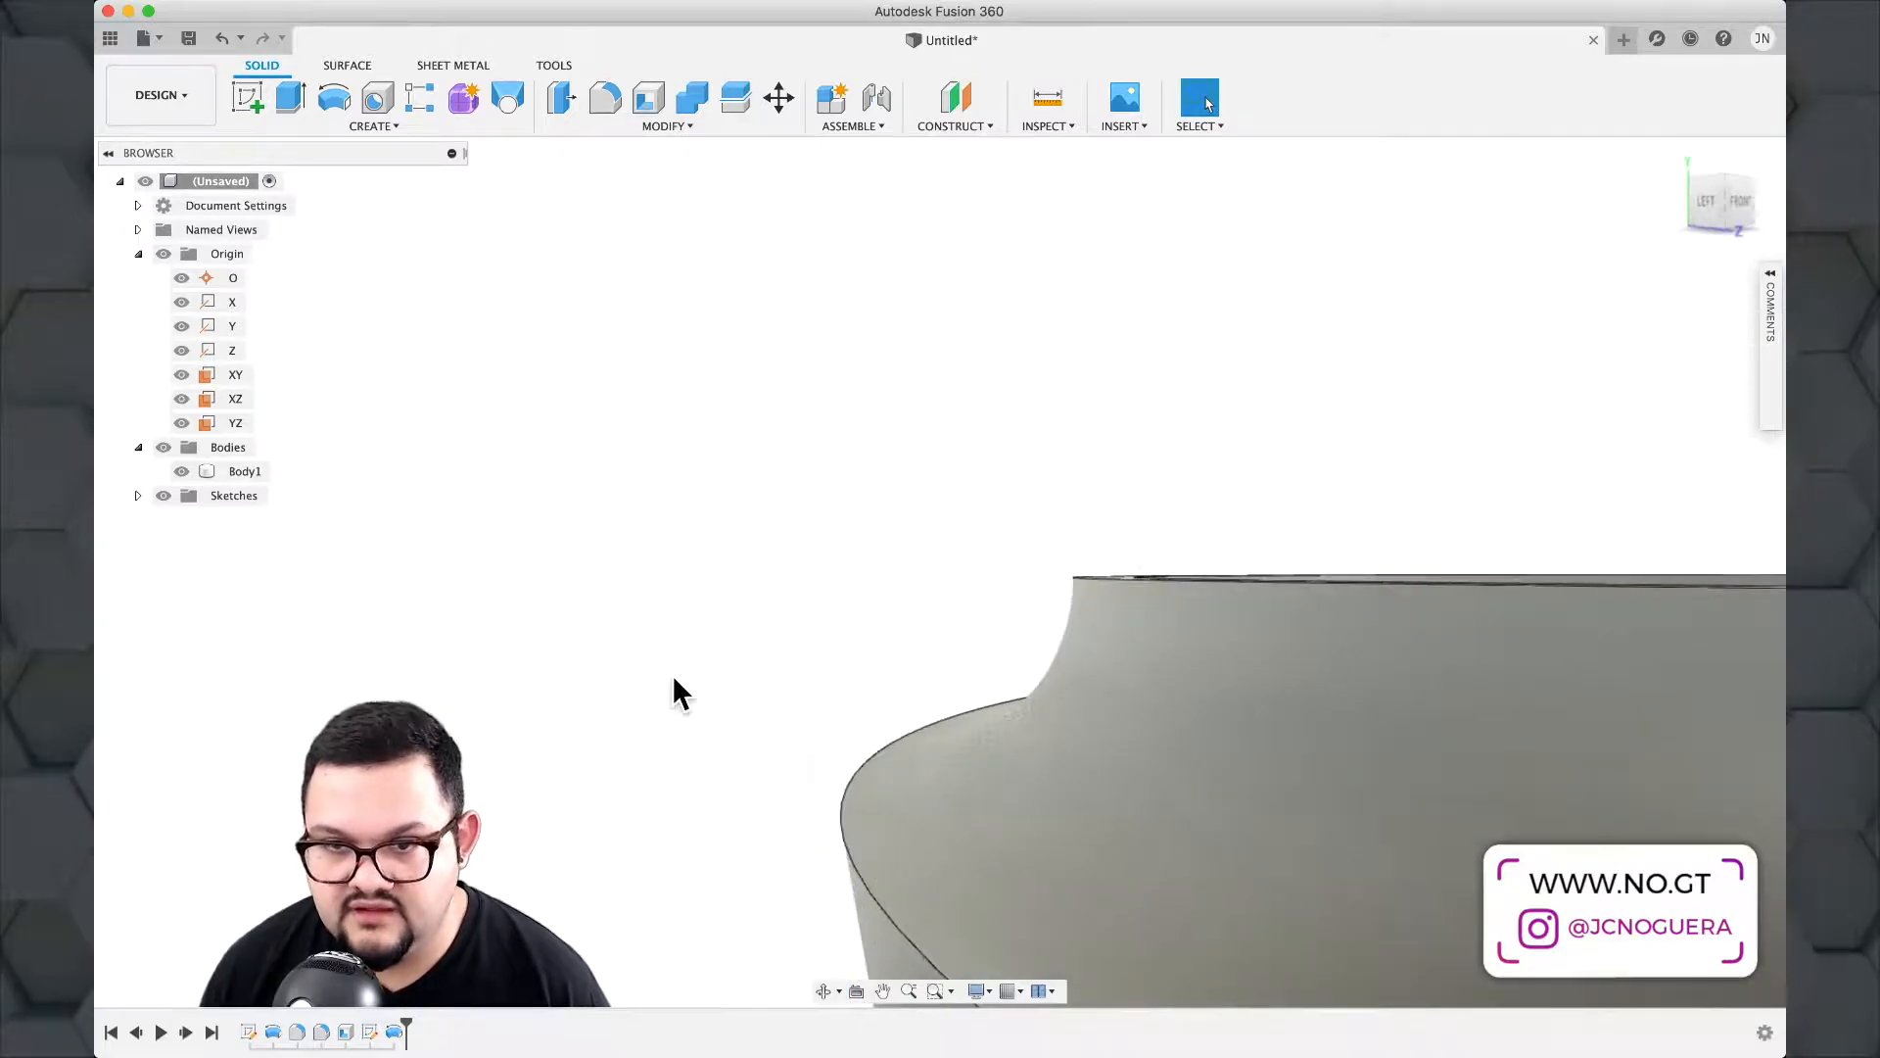
scroll(681, 676, "down", 5)
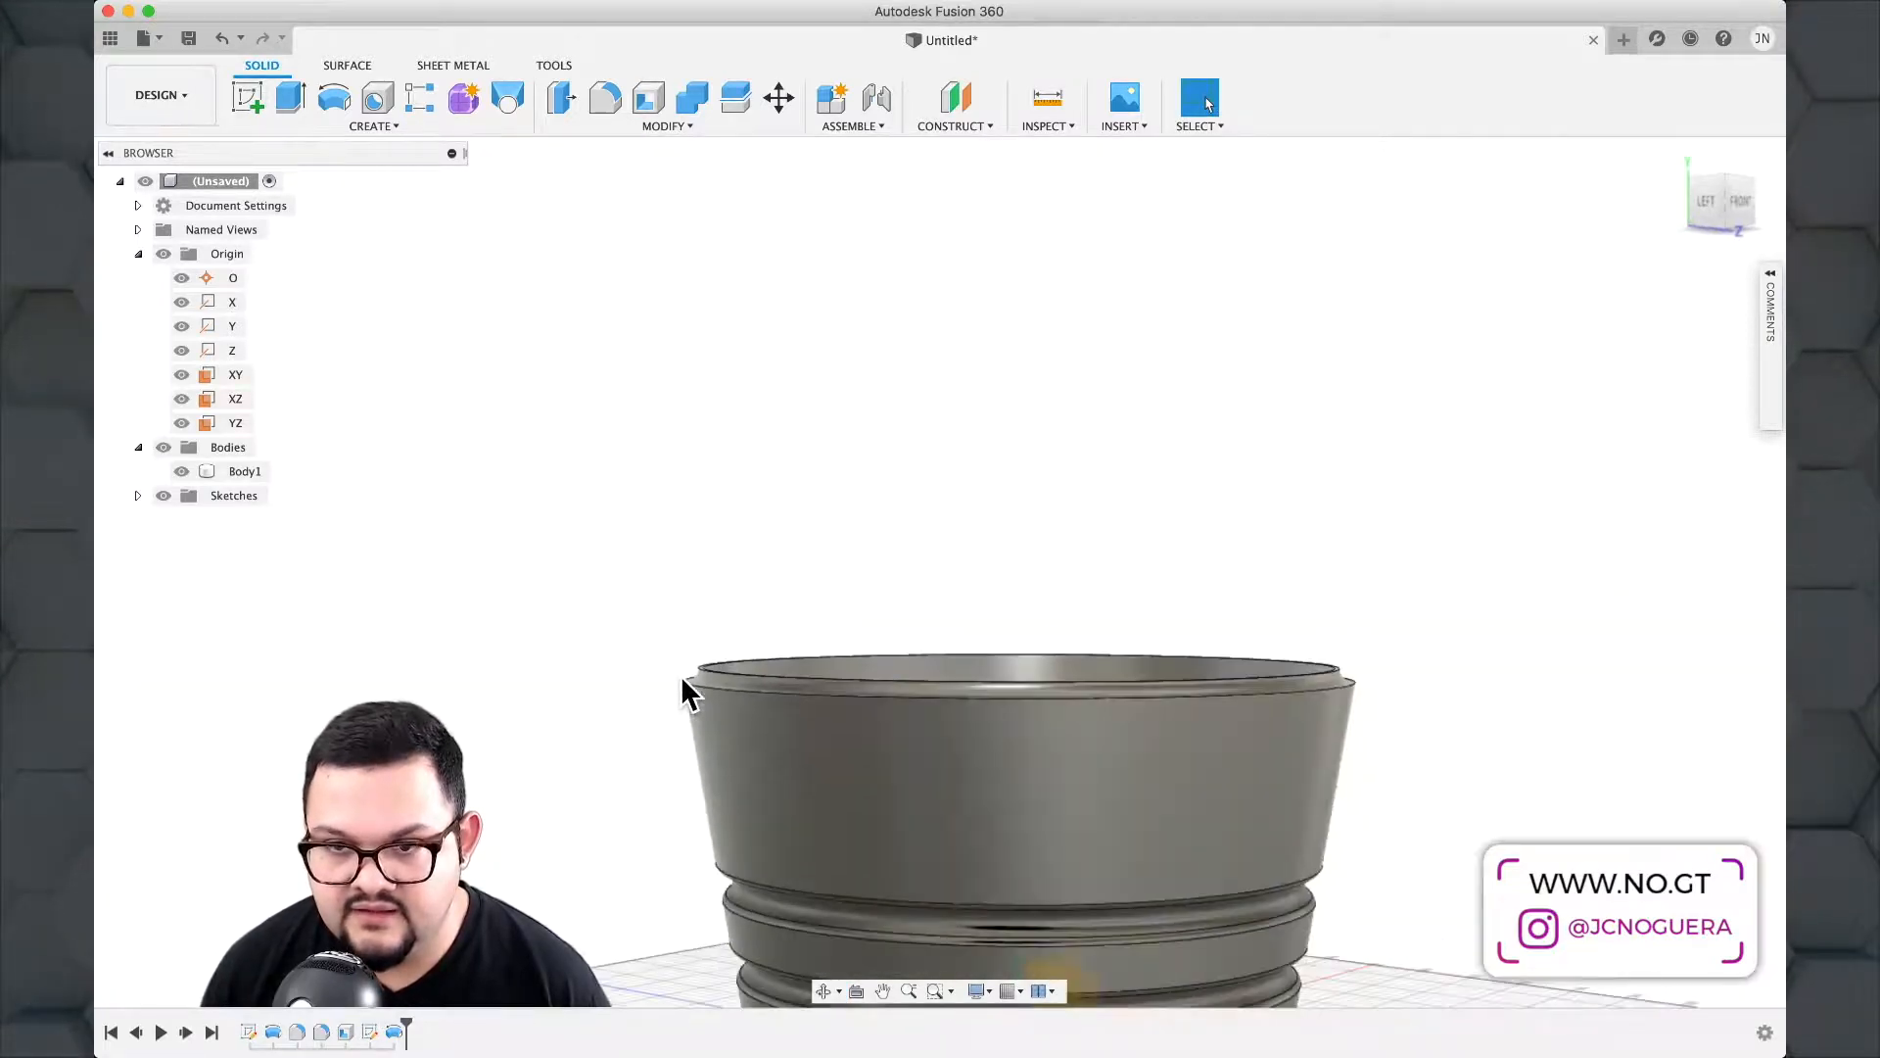
middle_click_drag(683, 677, 781, 541, "shift")
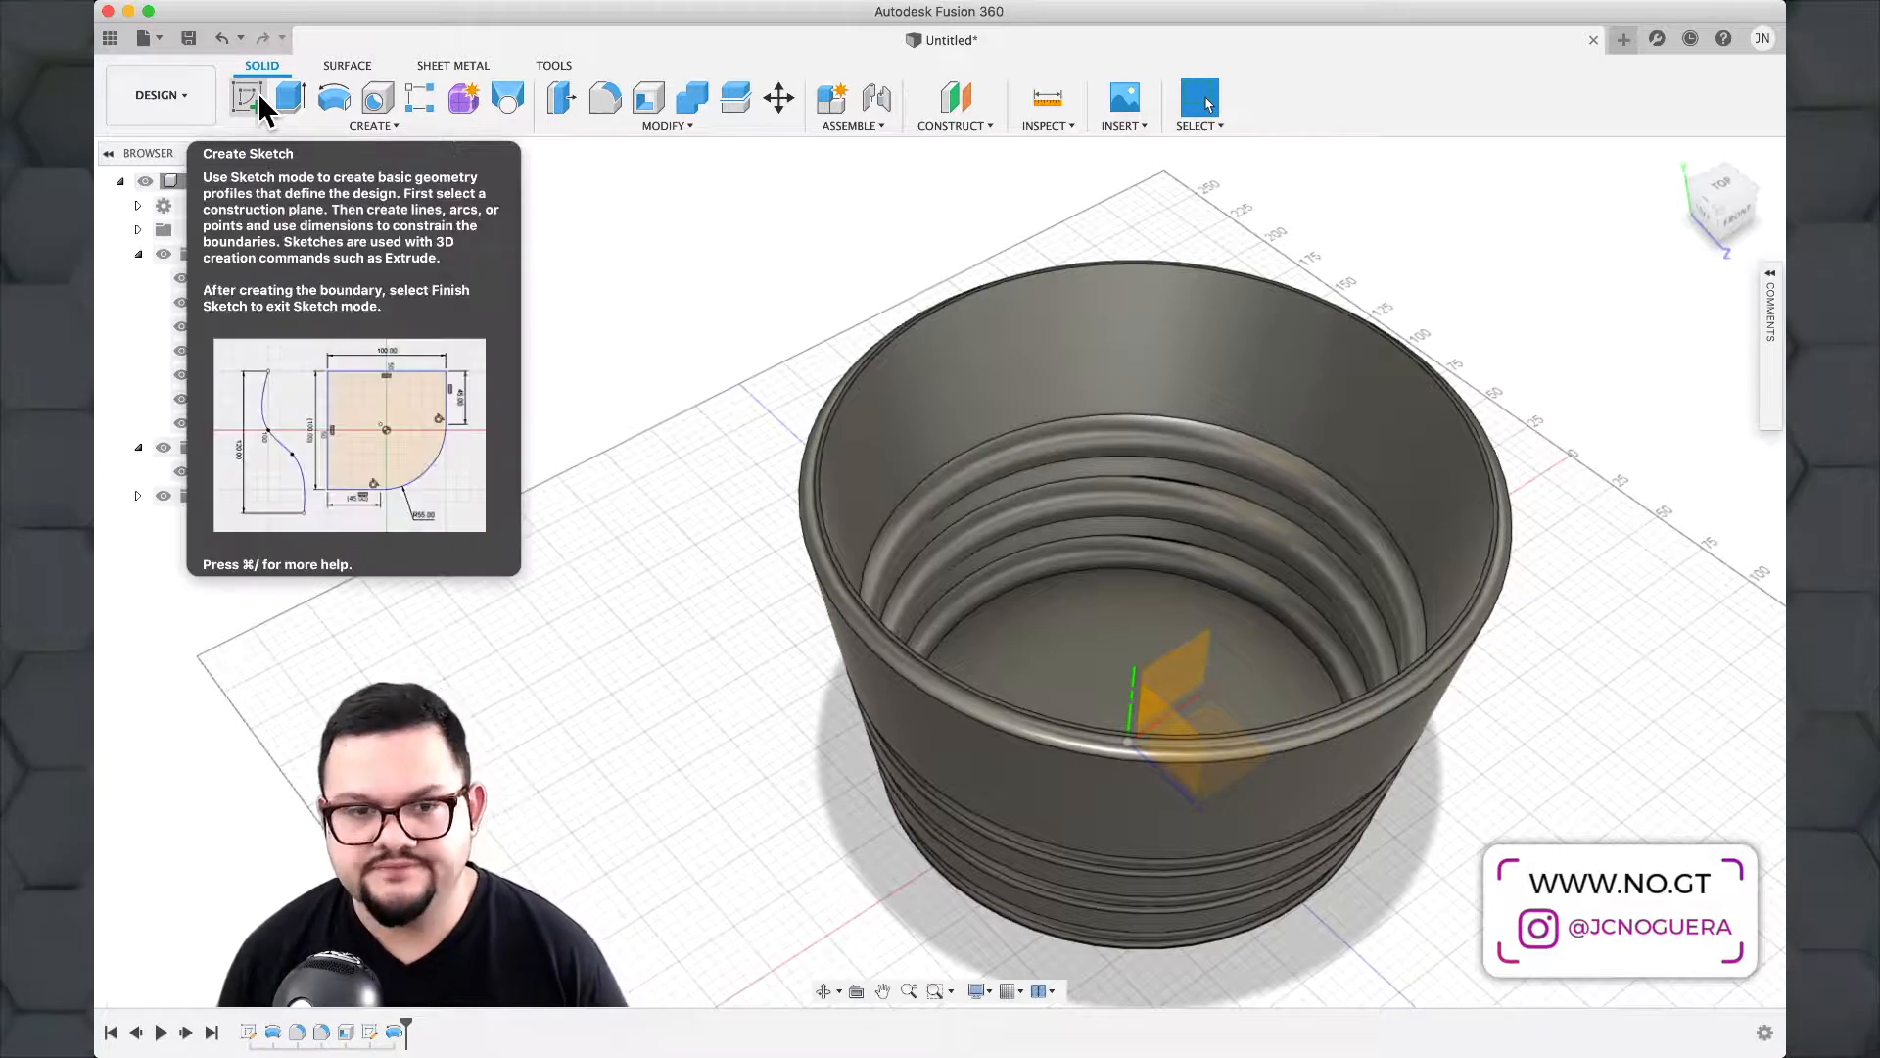
left_click(255, 92)
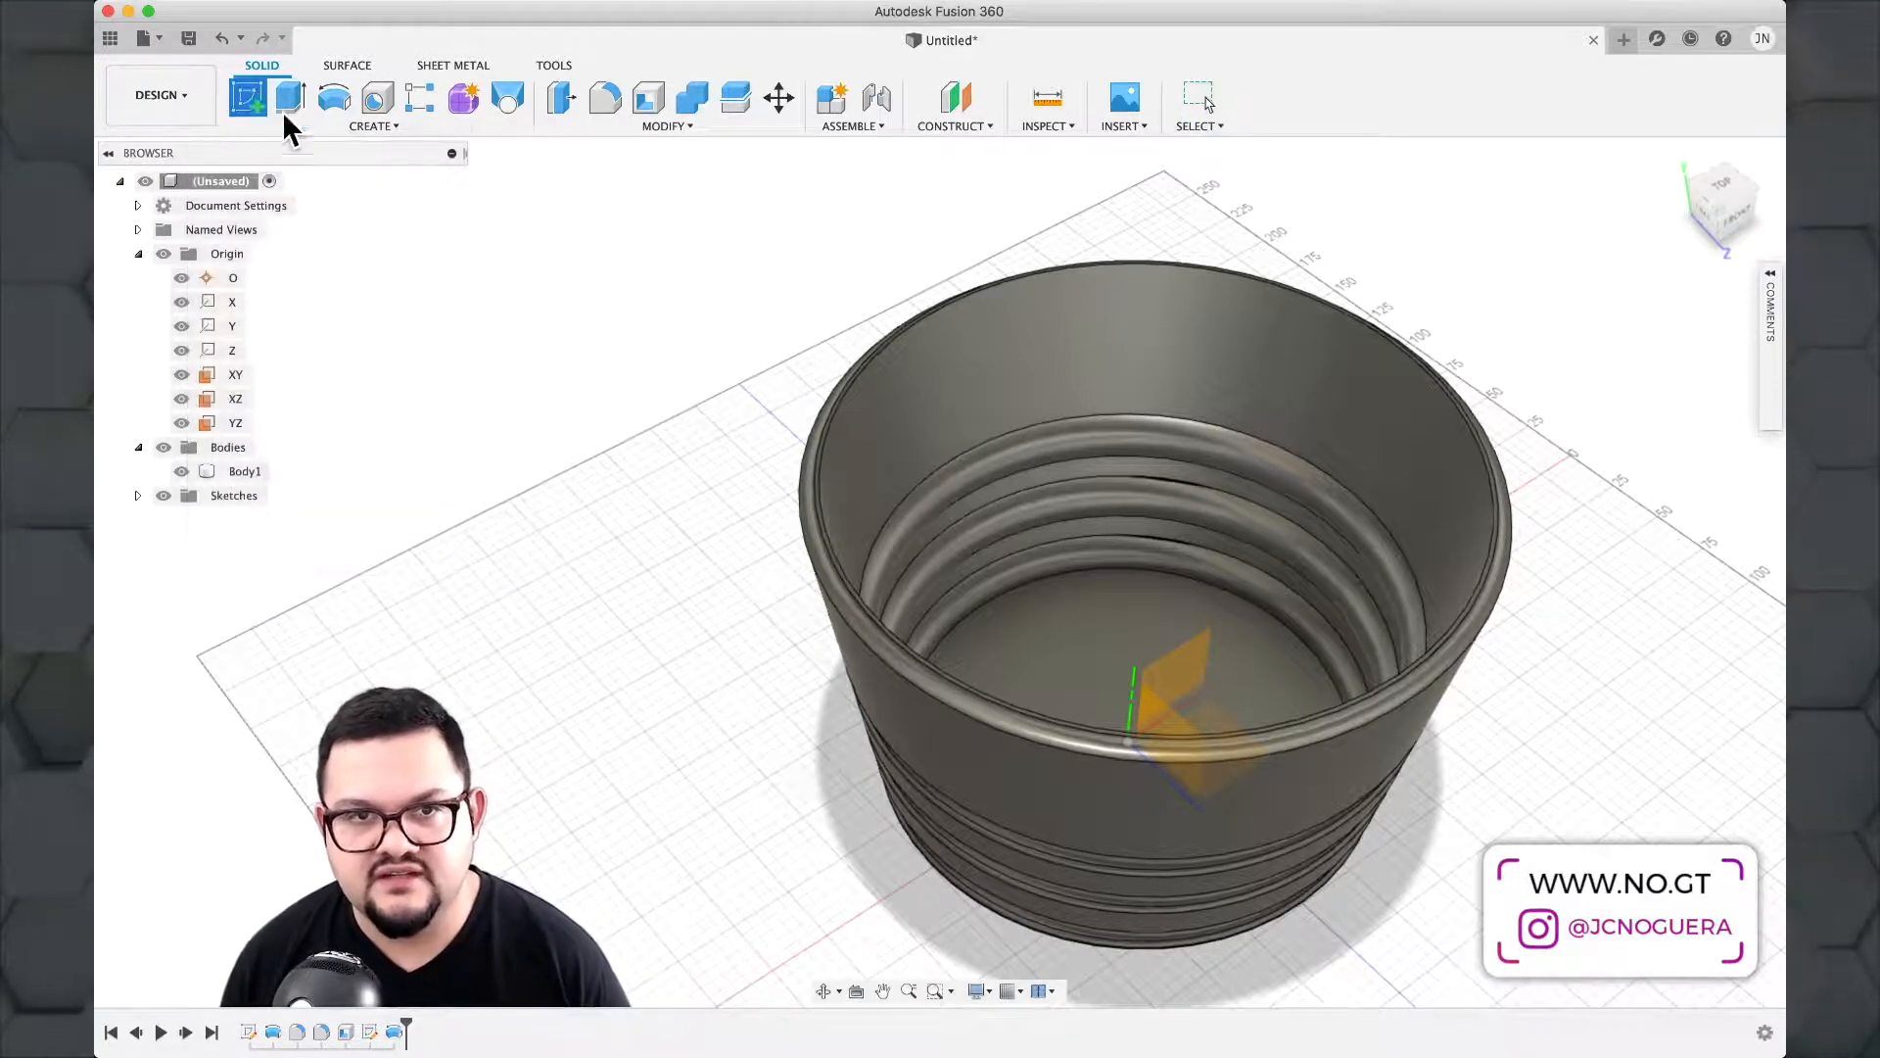
left_click(1185, 666)
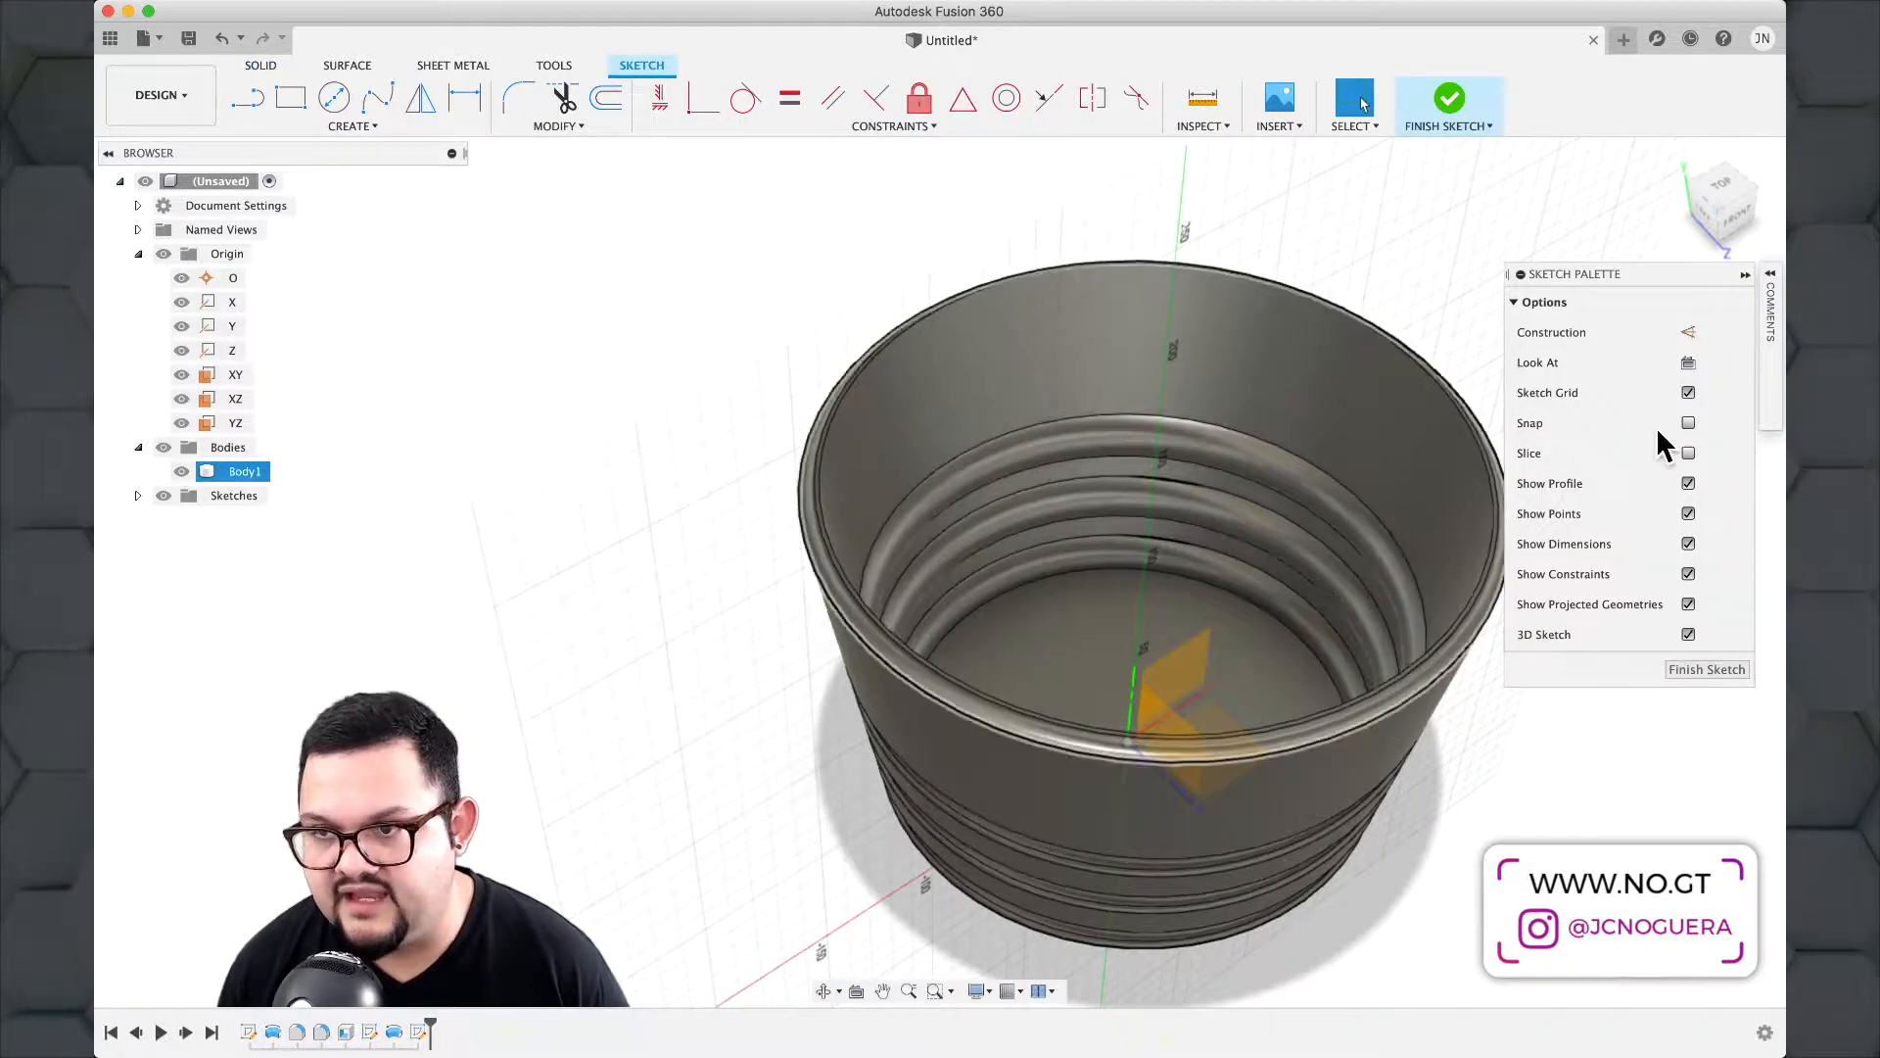
left_click(1702, 370)
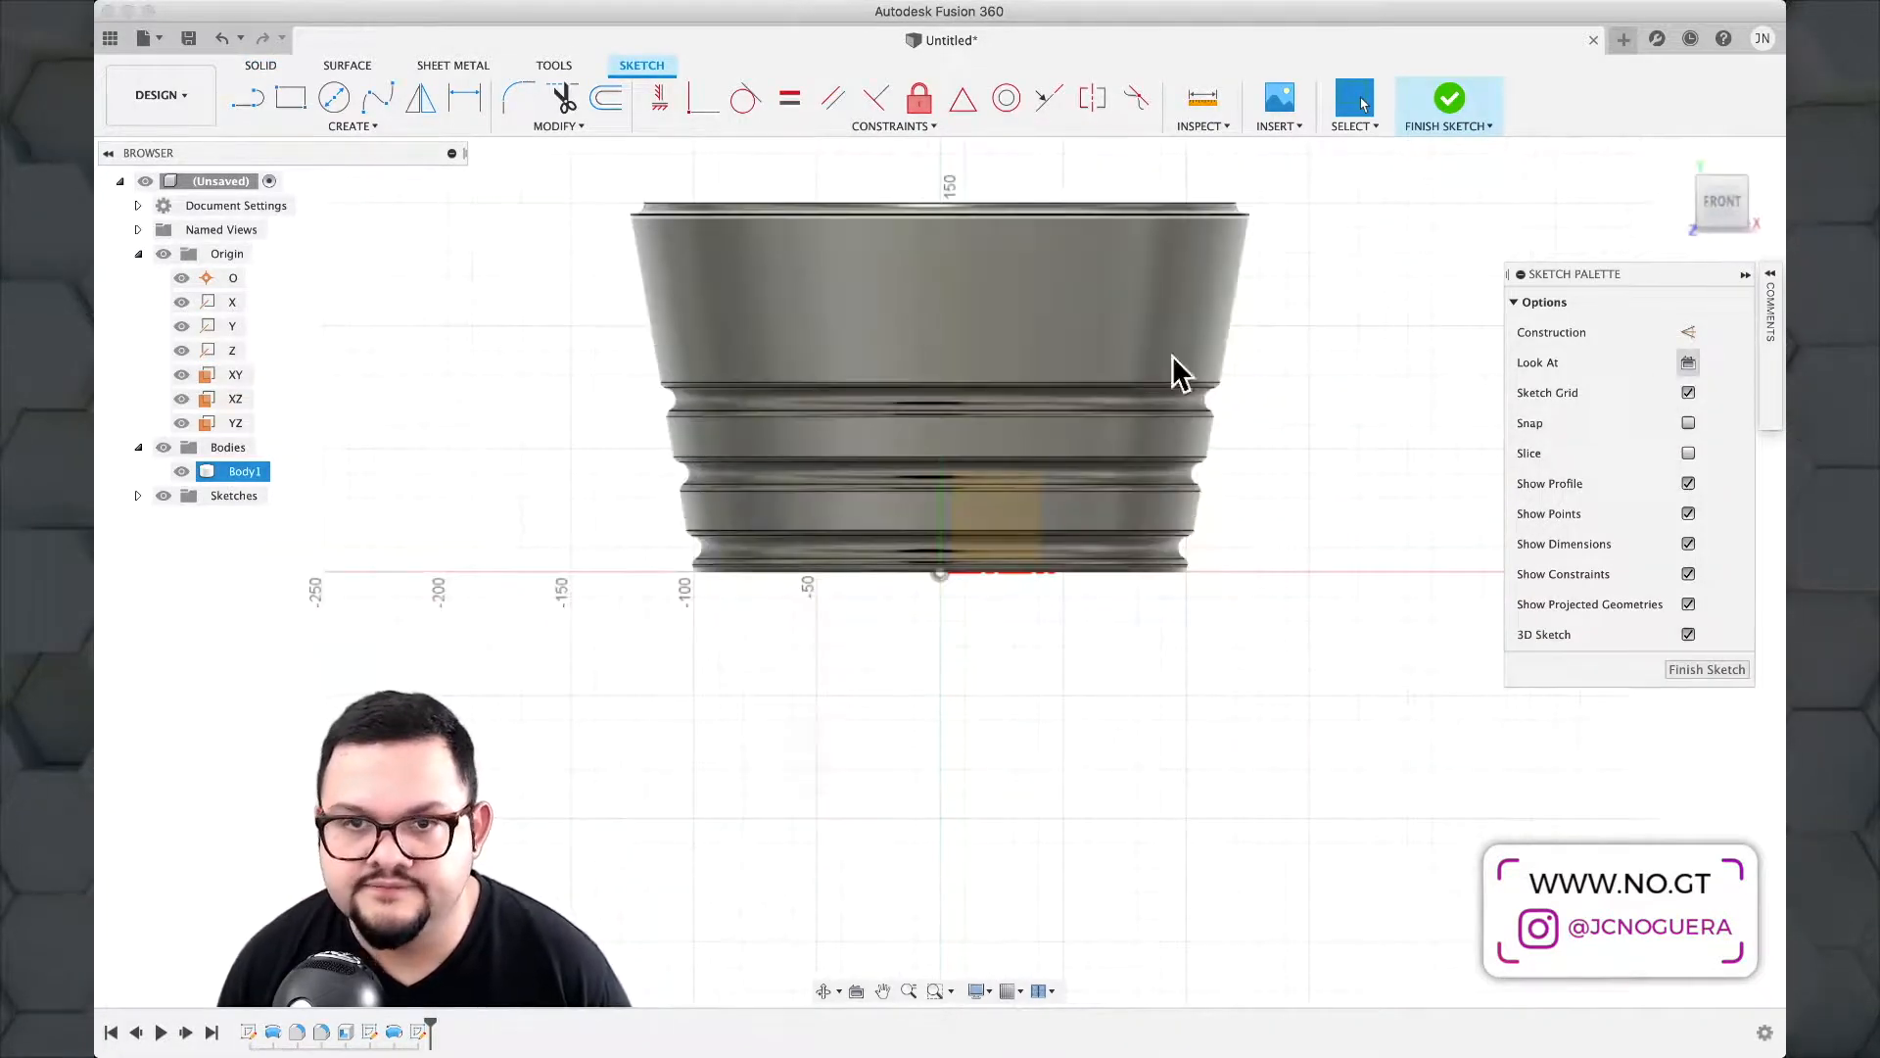
Sketch a centre-to-centre slot about 48.6 mm between centres and 8 mm wide along the tapered outer wall above the top groove.
middle_click_drag(915, 446, 975, 483)
scroll(1062, 558, "up", 5)
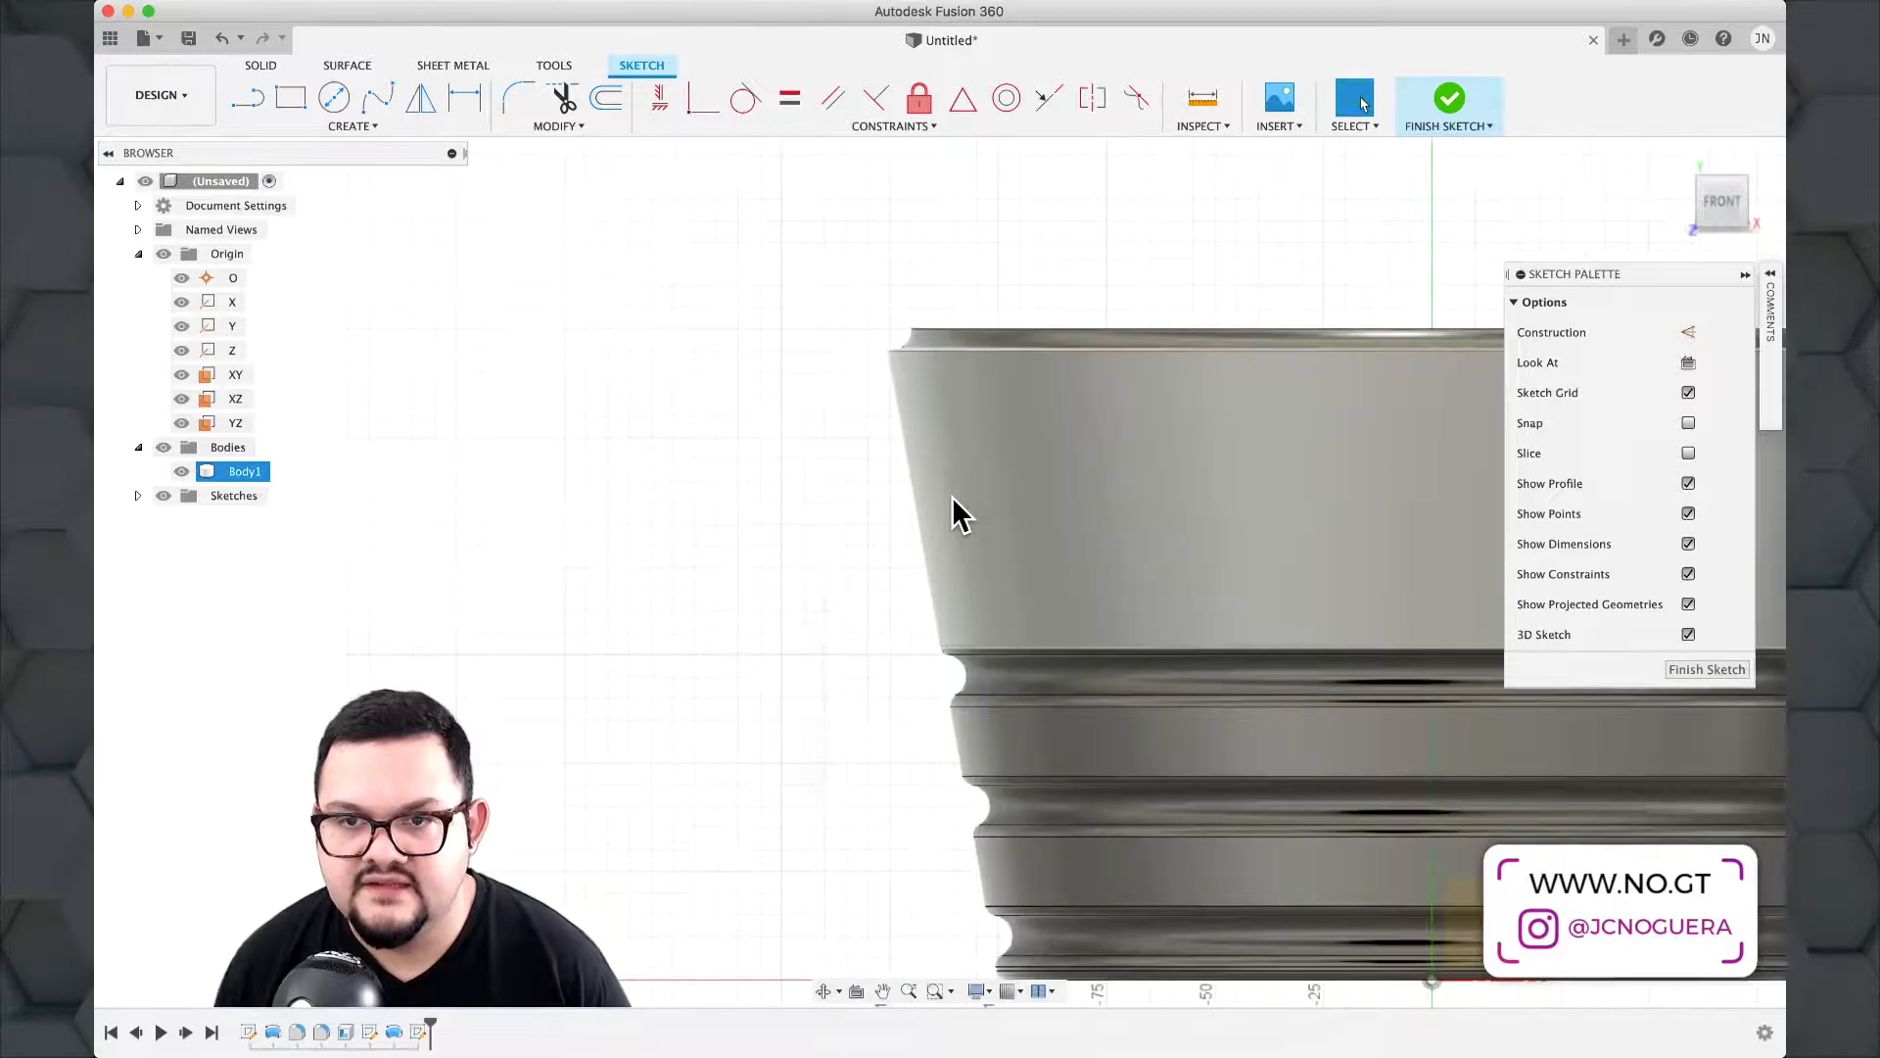
left_click(891, 582)
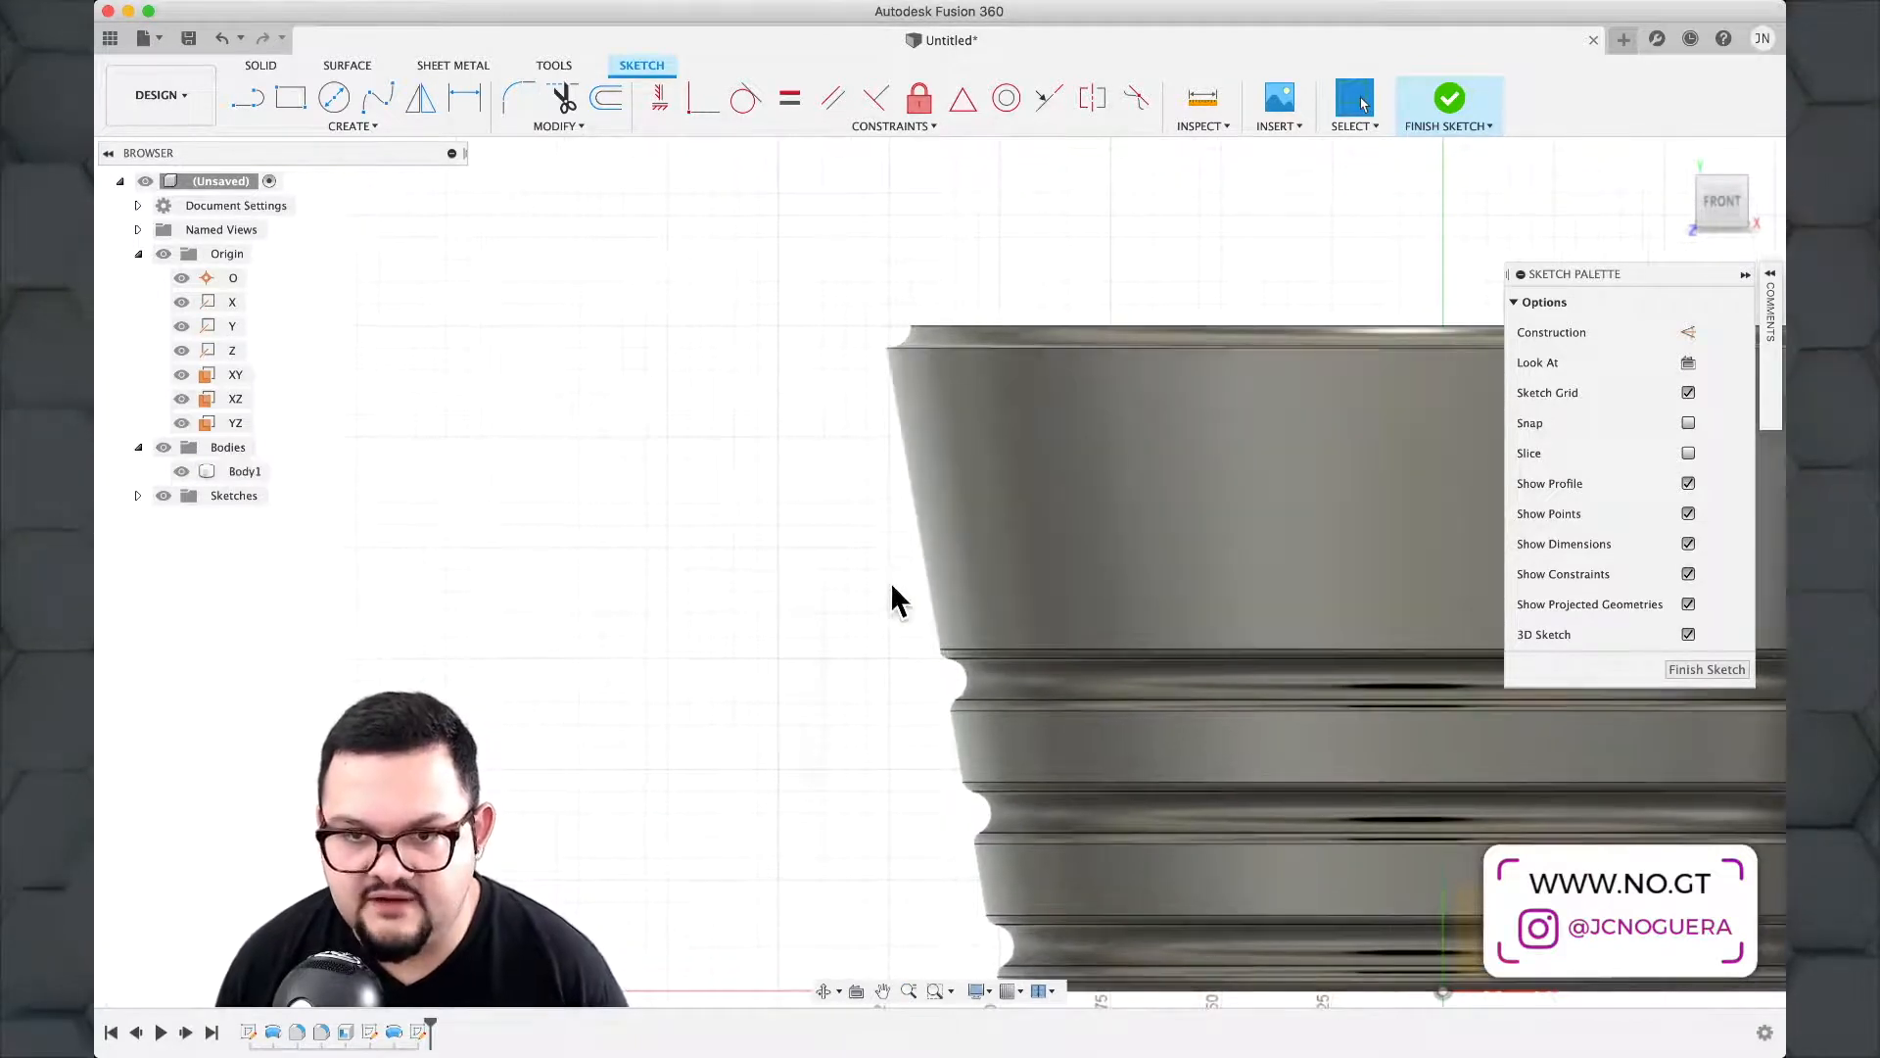
scroll(889, 590, "up", 1)
scroll(890, 589, "up", 3)
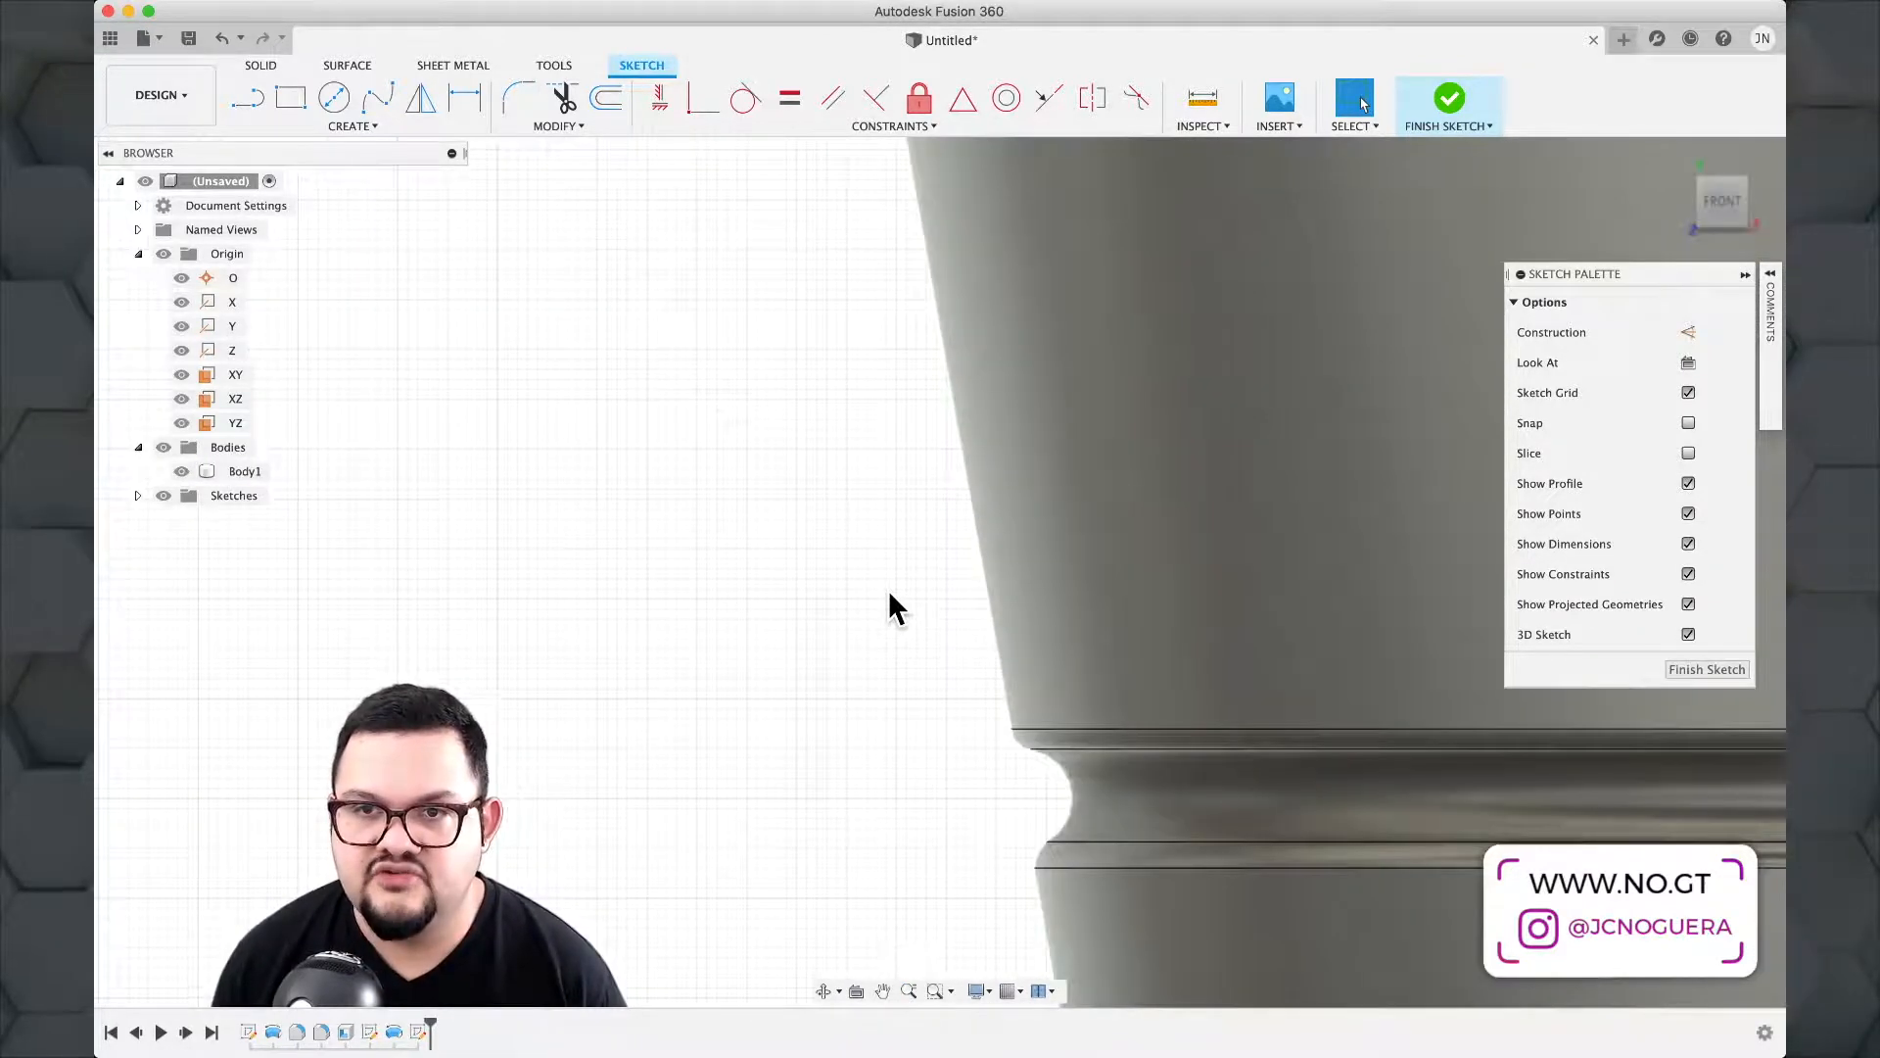
middle_click_drag(898, 605, 920, 726)
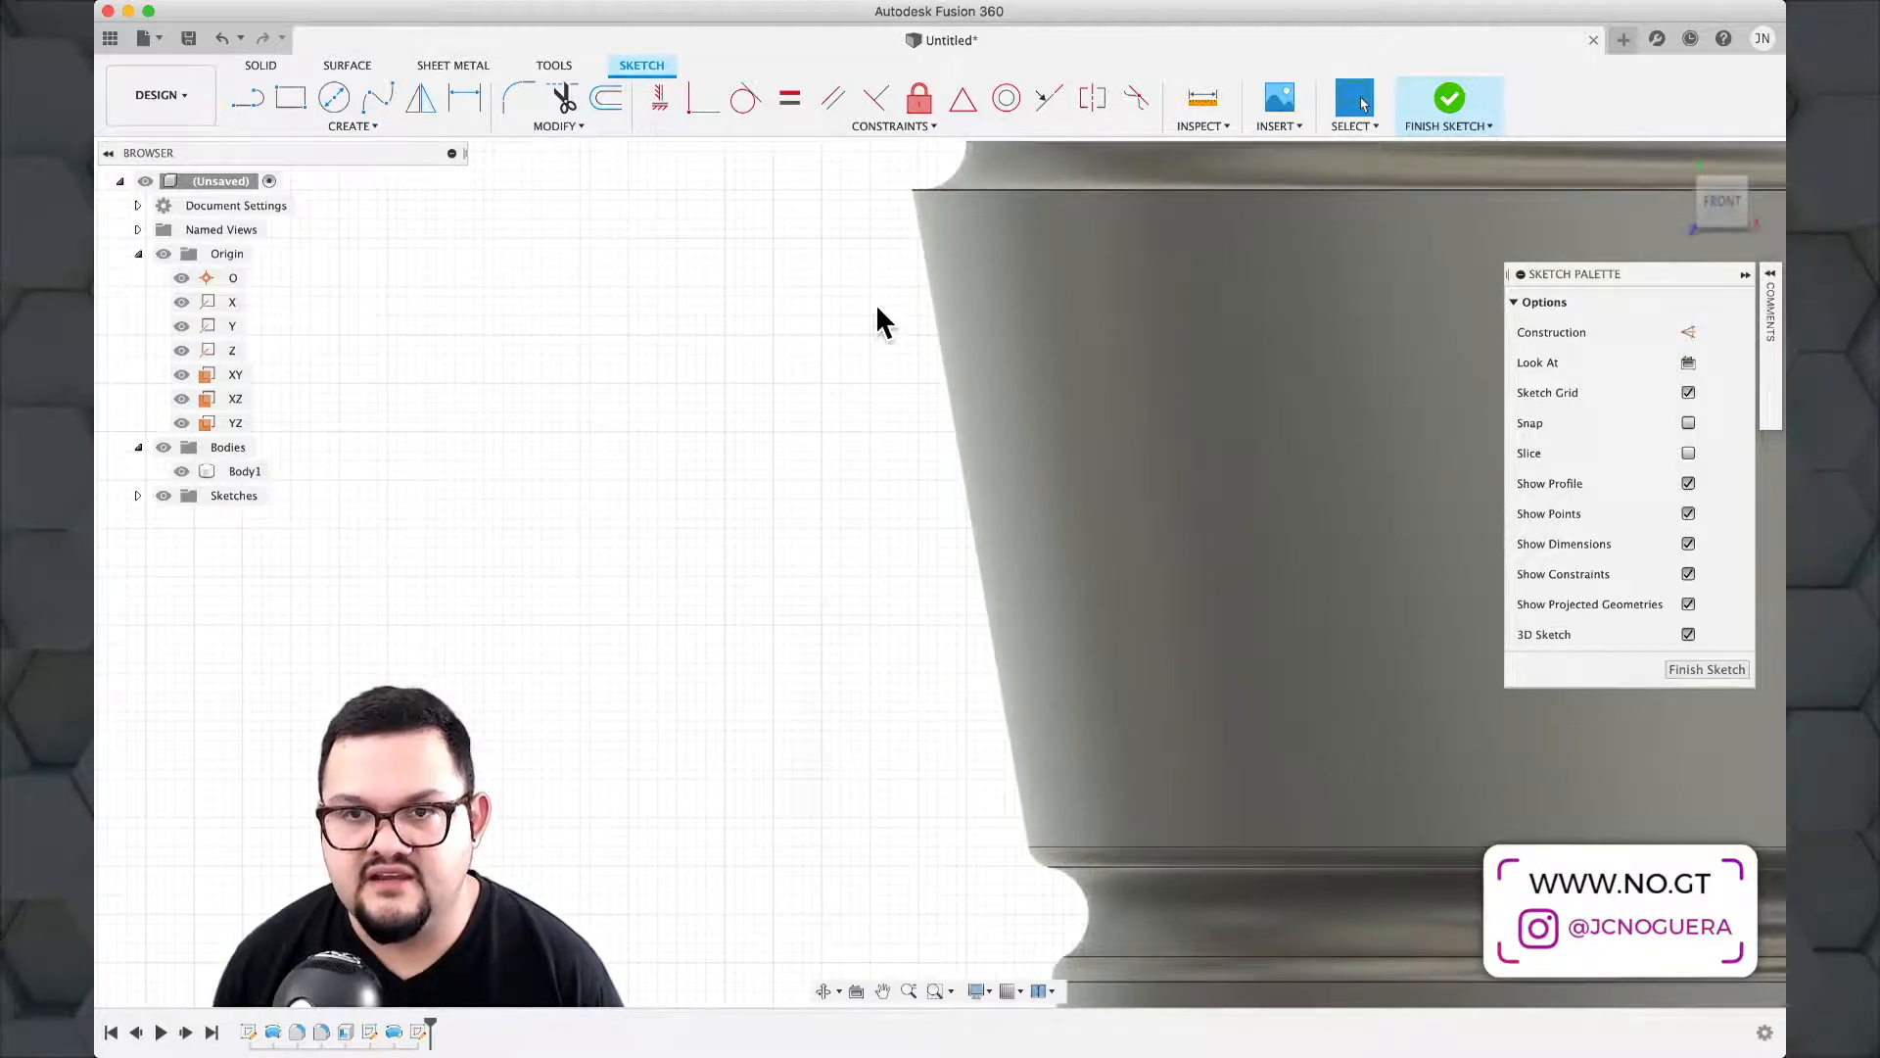
left_click(350, 125)
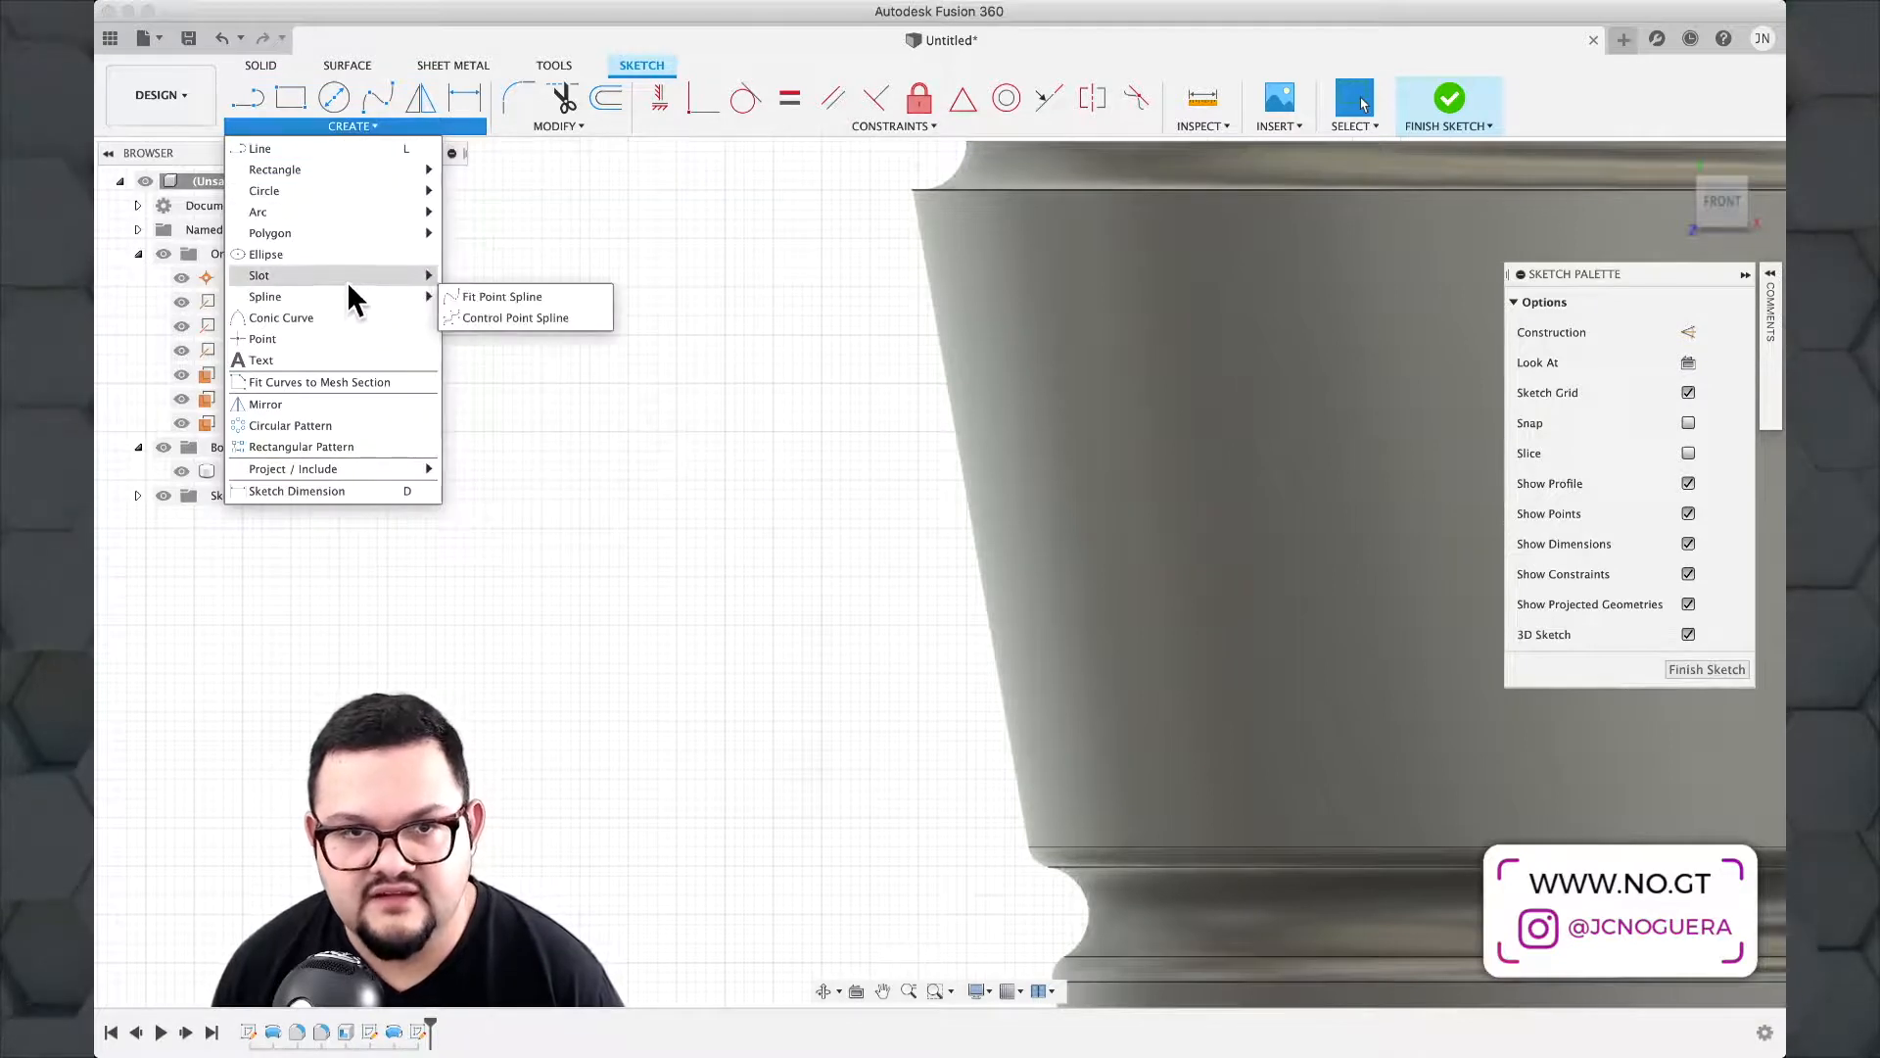
mouse_move(348, 279)
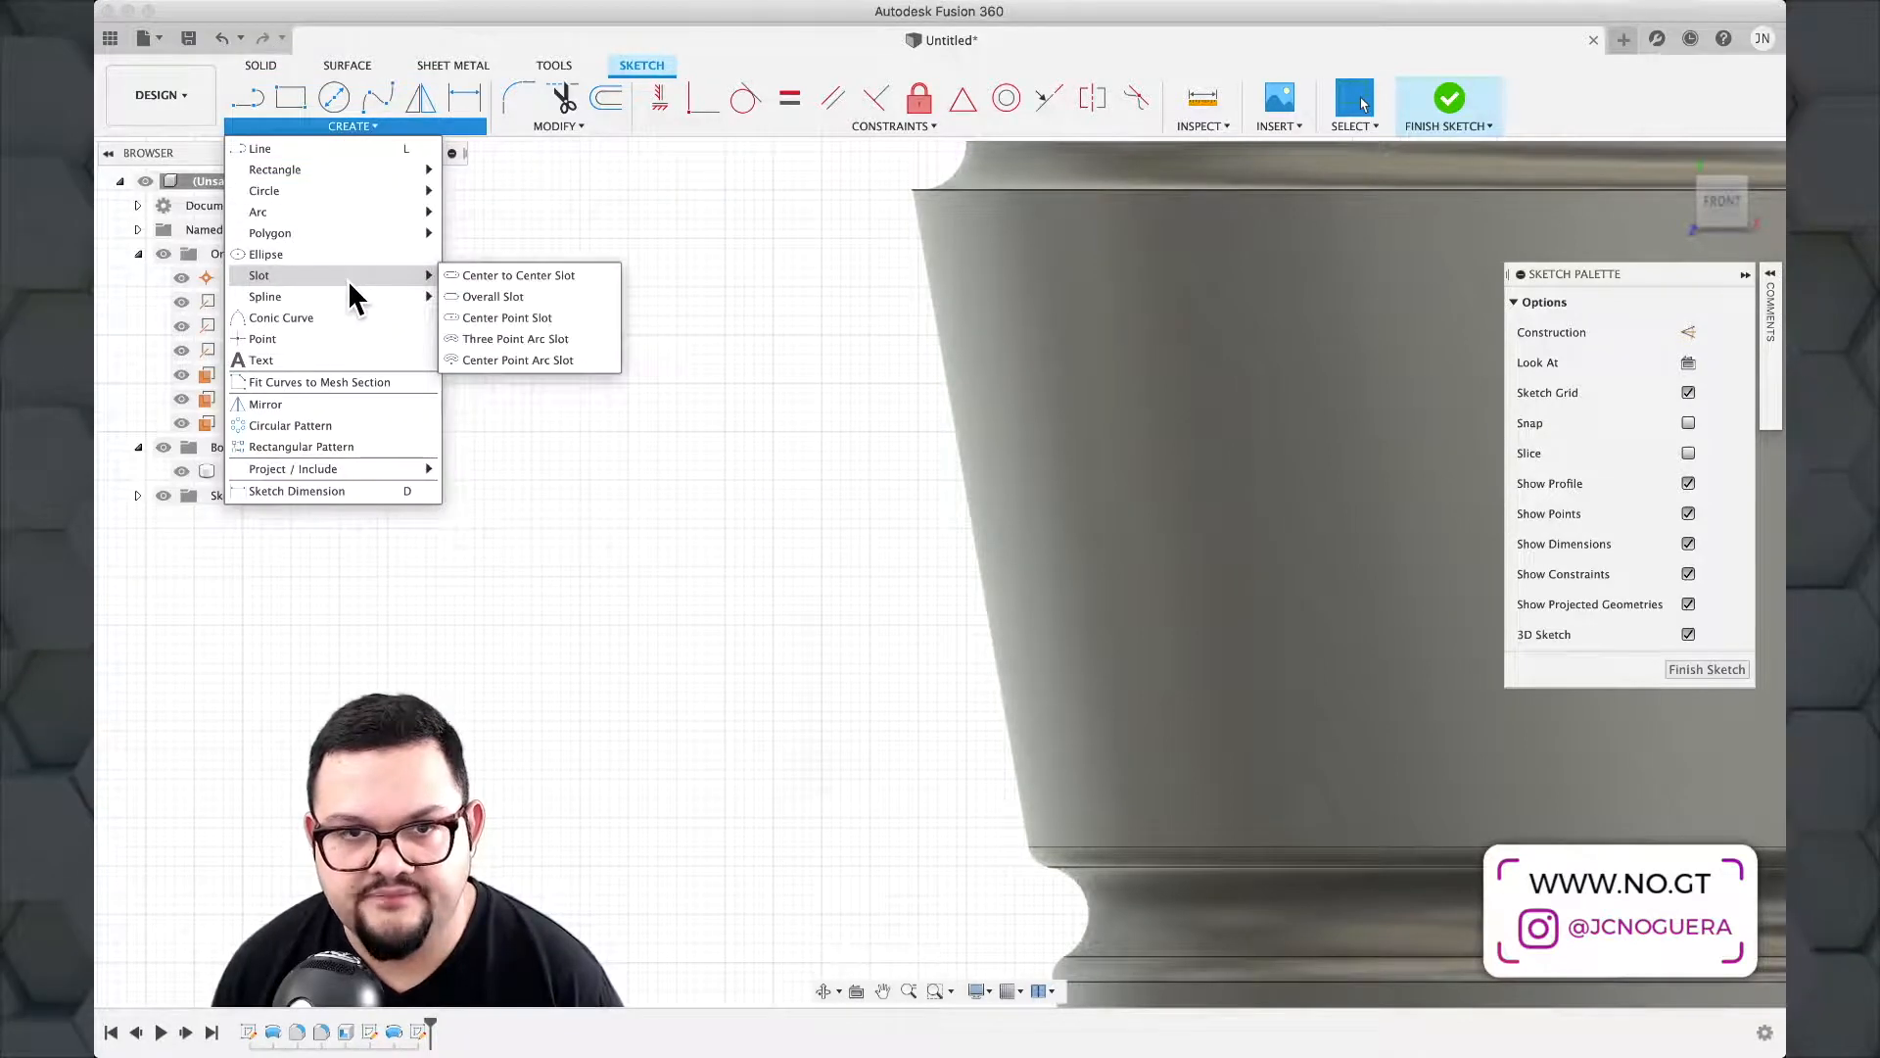
left_click(502, 281)
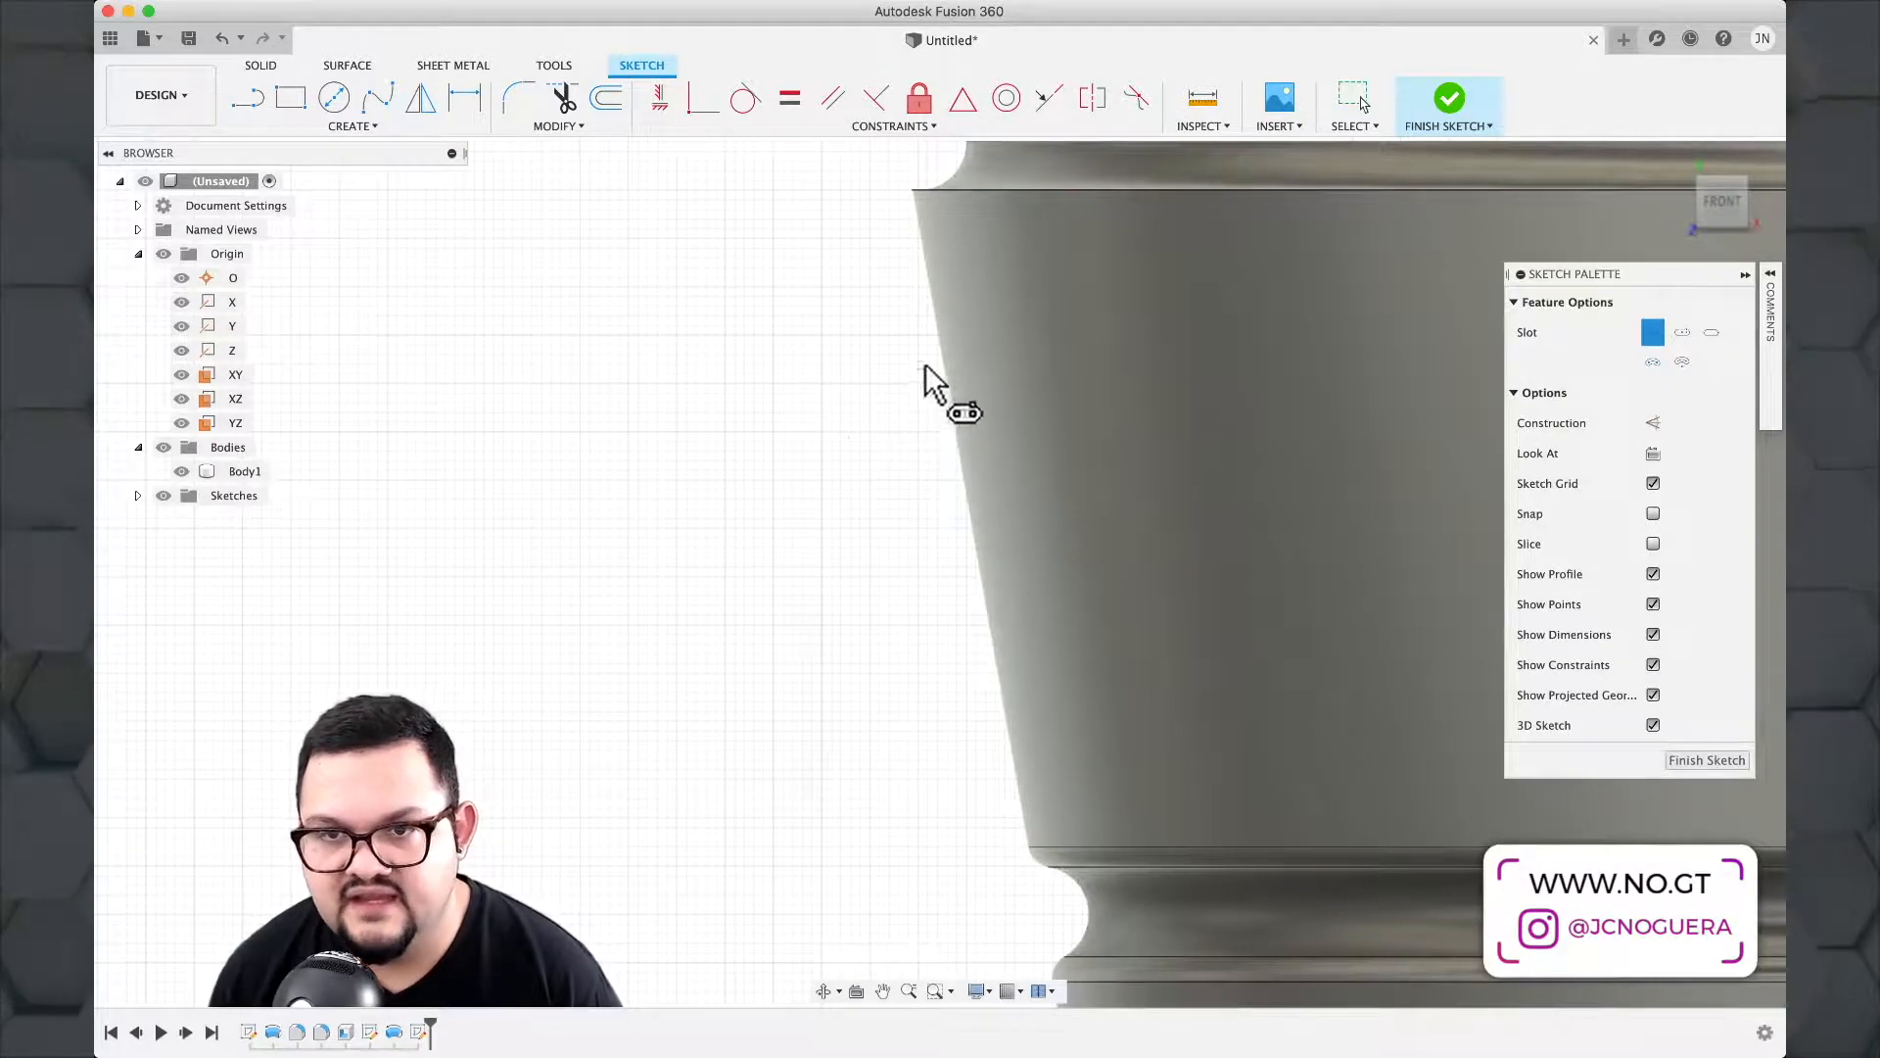
left_click(932, 300)
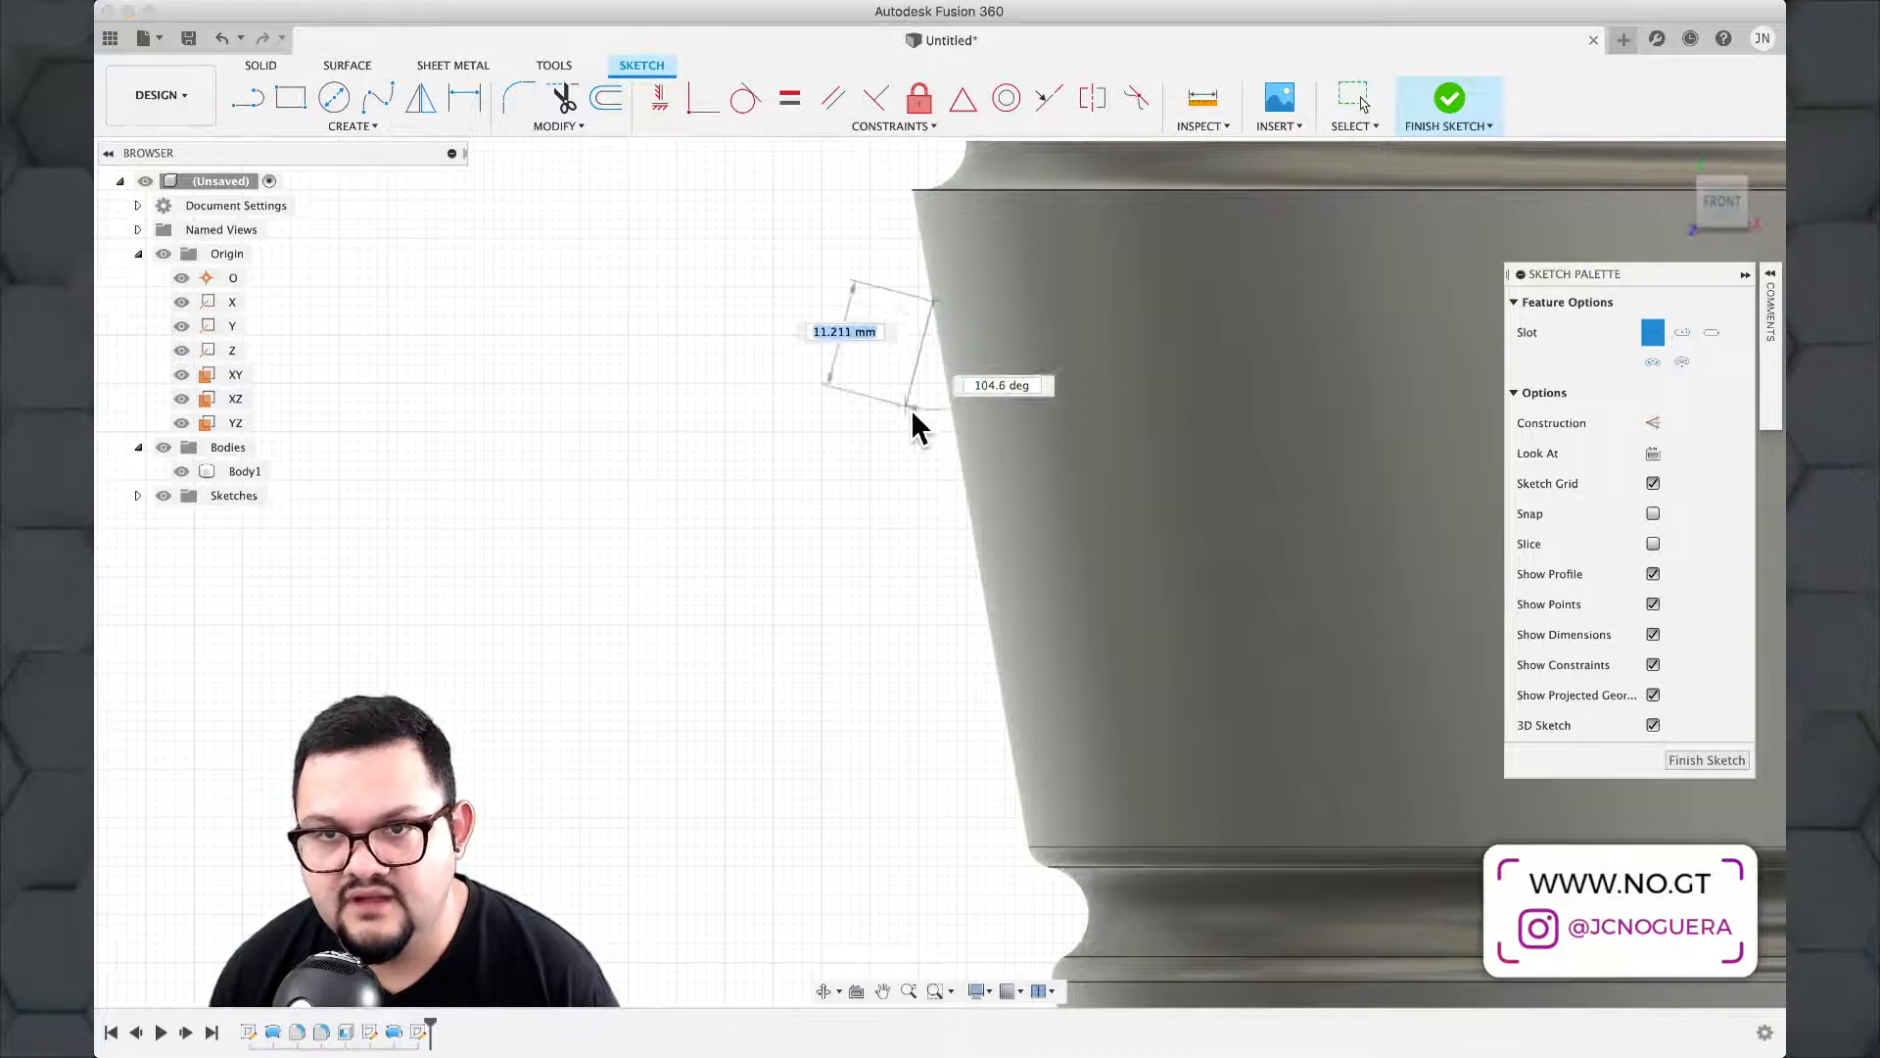
left_click(1014, 762)
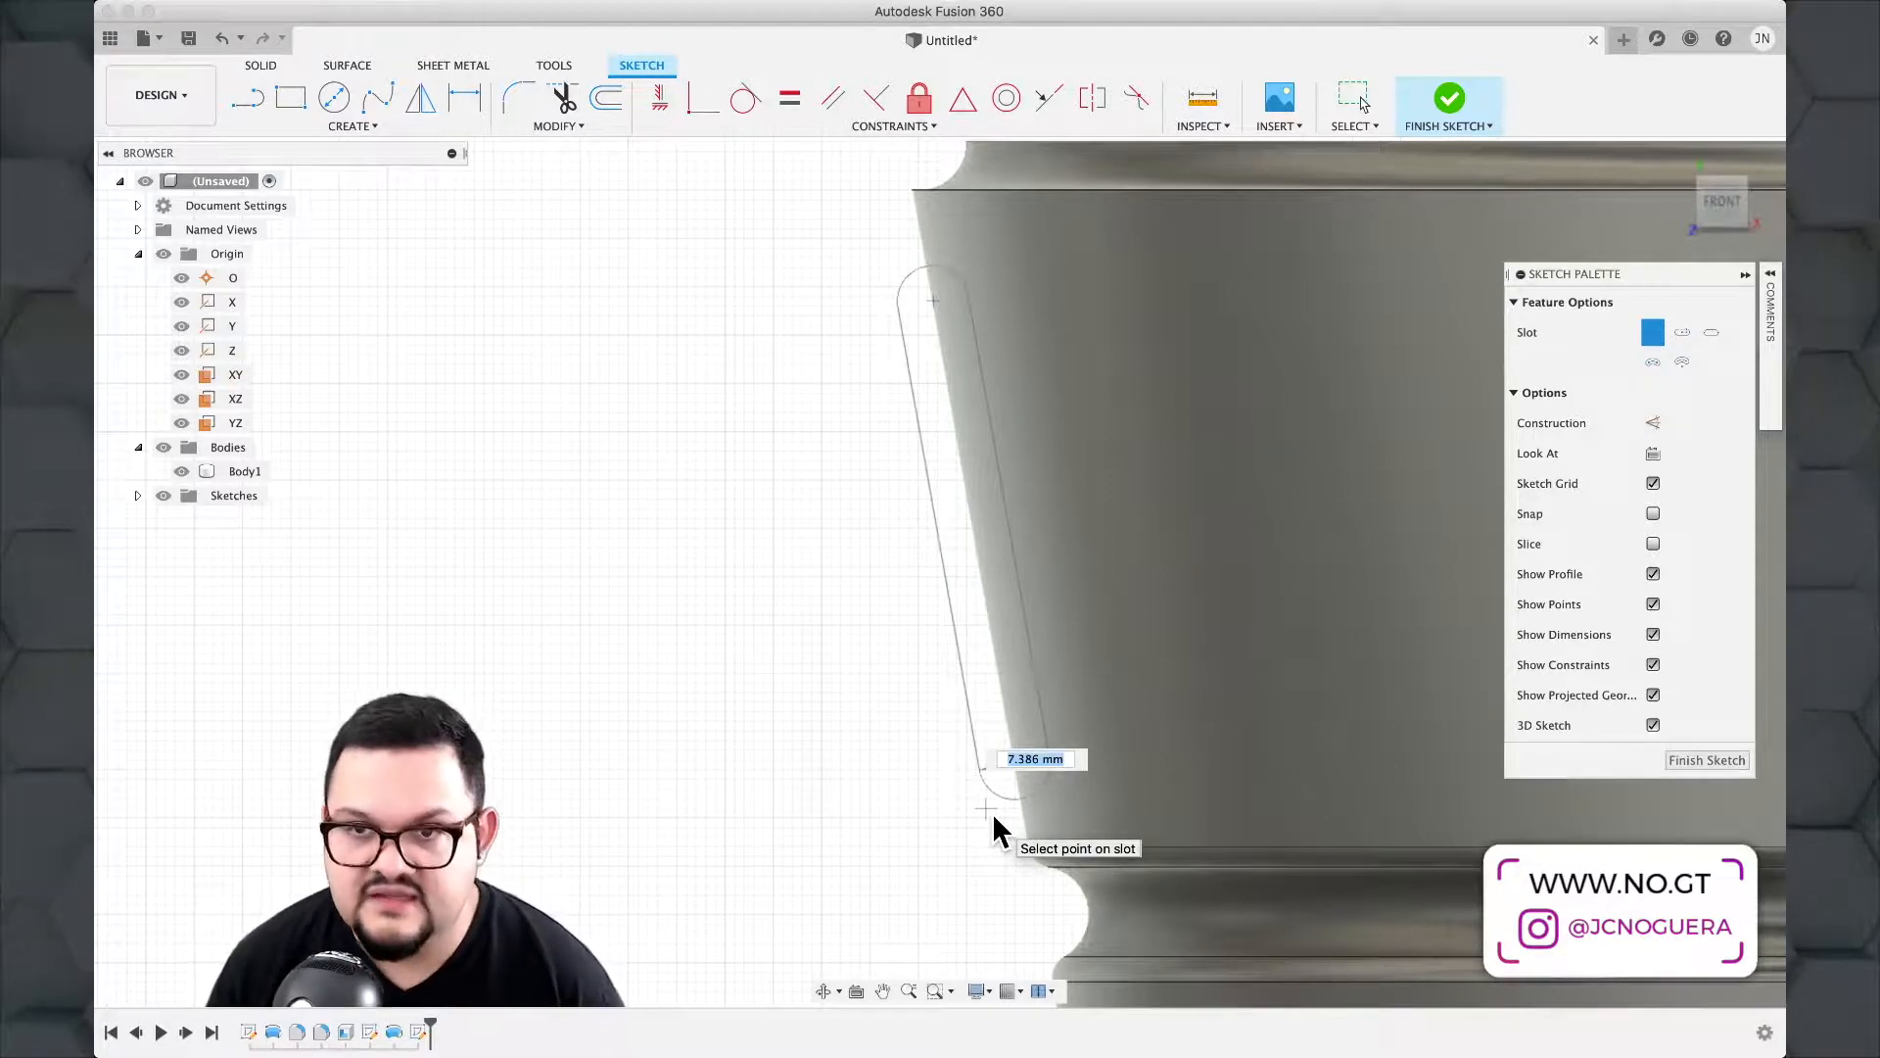
type("8")
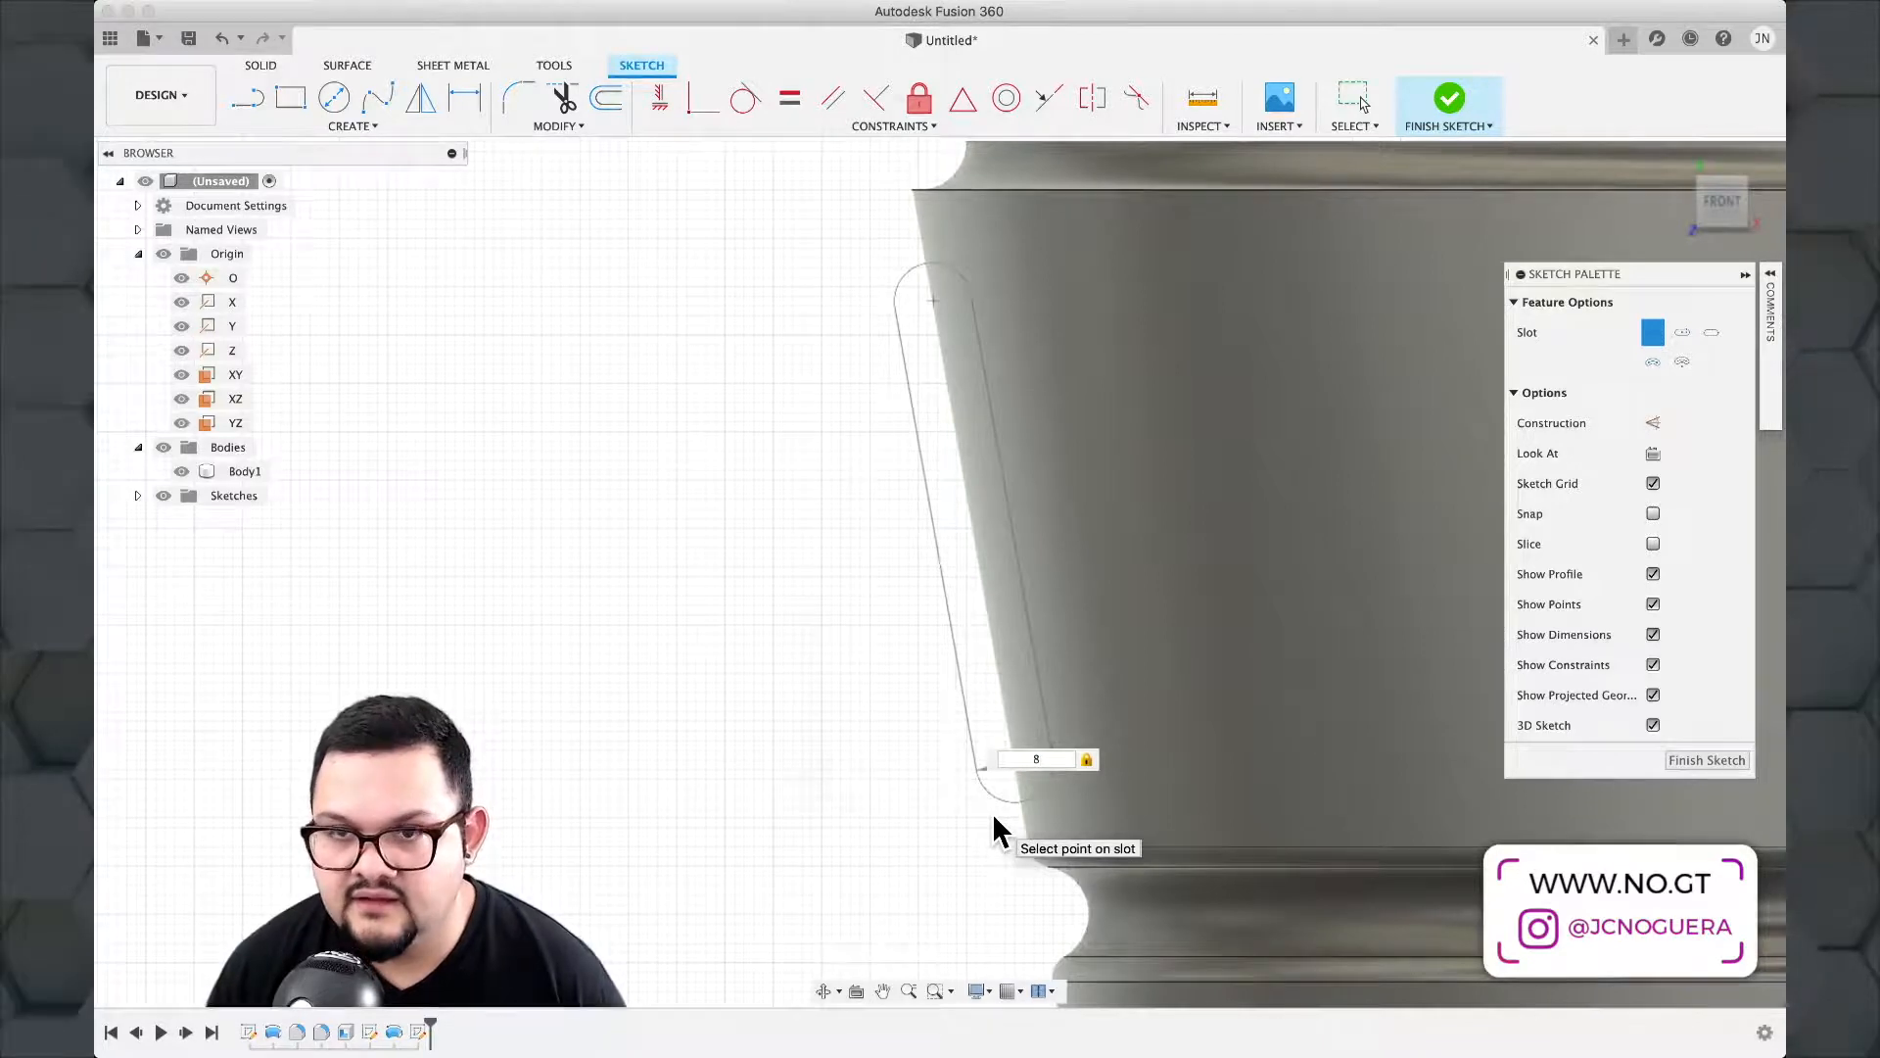
key("Return")
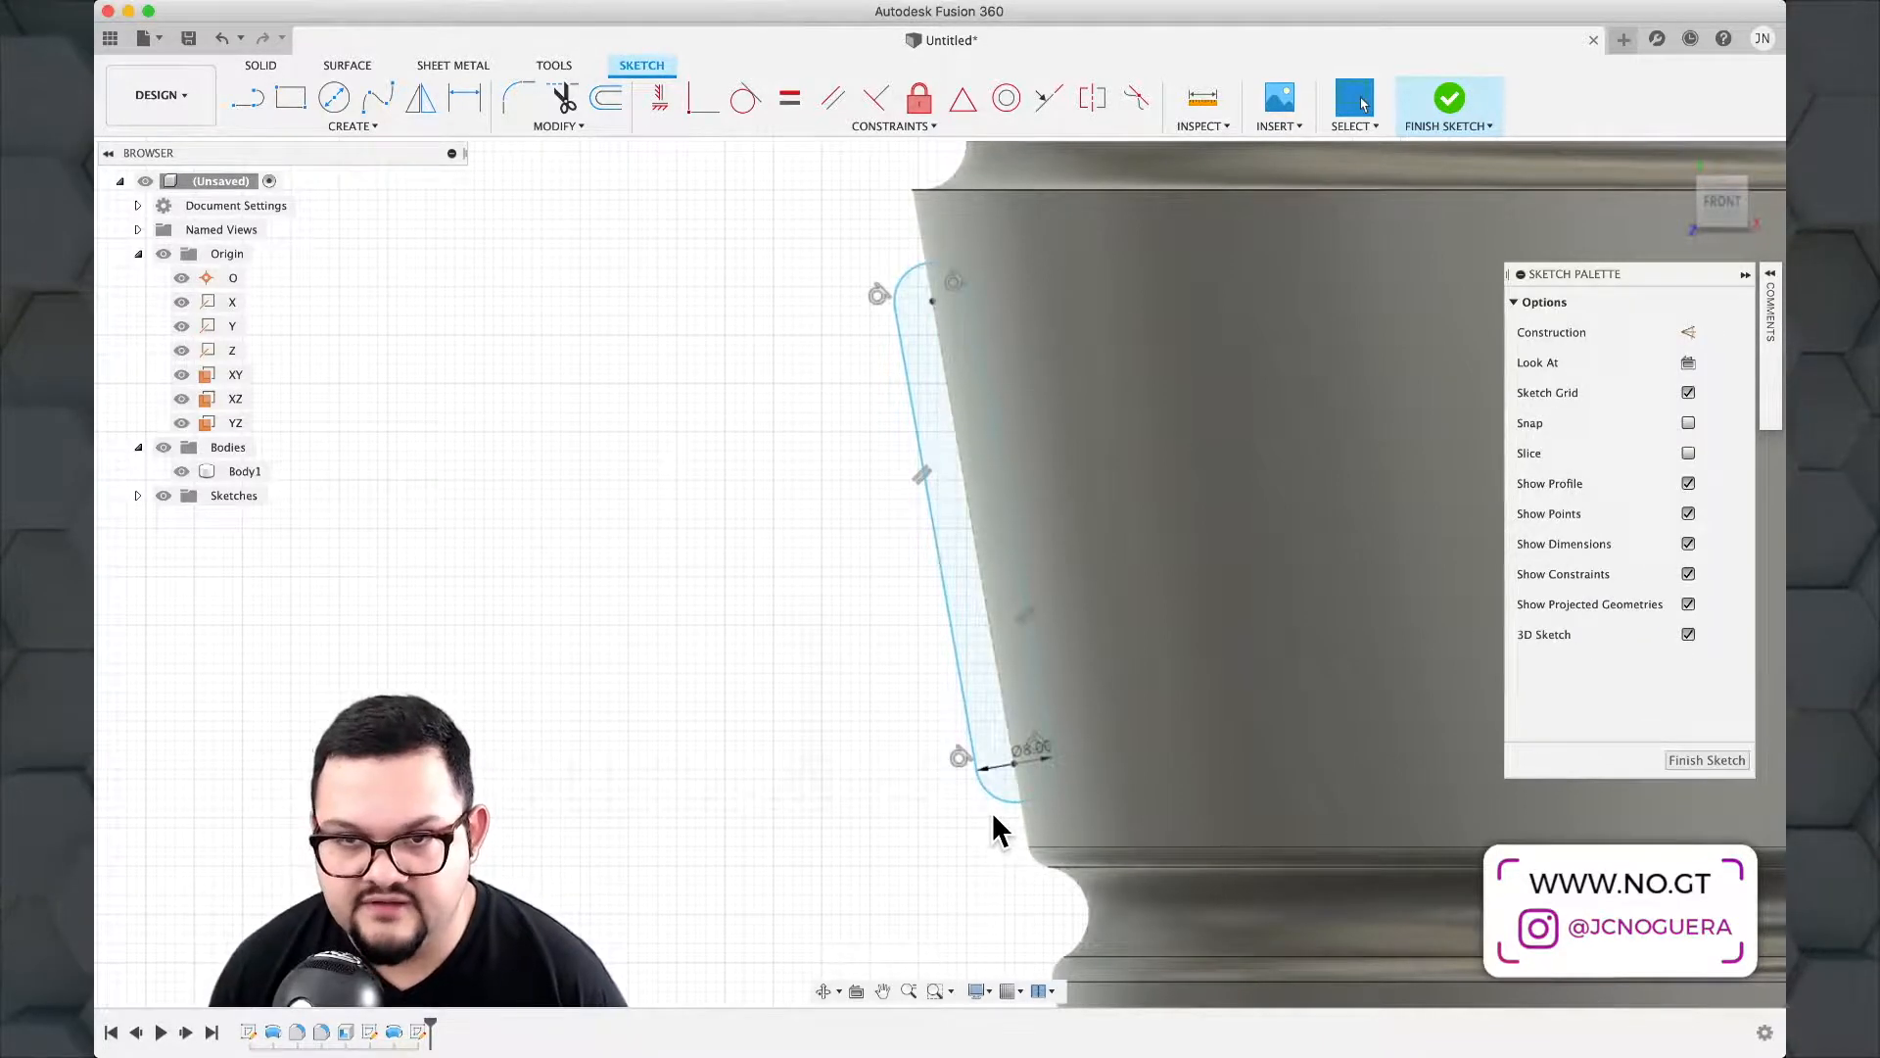
Examine the slot profile and how it sits across the container's tapered wall from an angled and a front view.
scroll(995, 830, "down", 3)
scroll(993, 818, "down", 2)
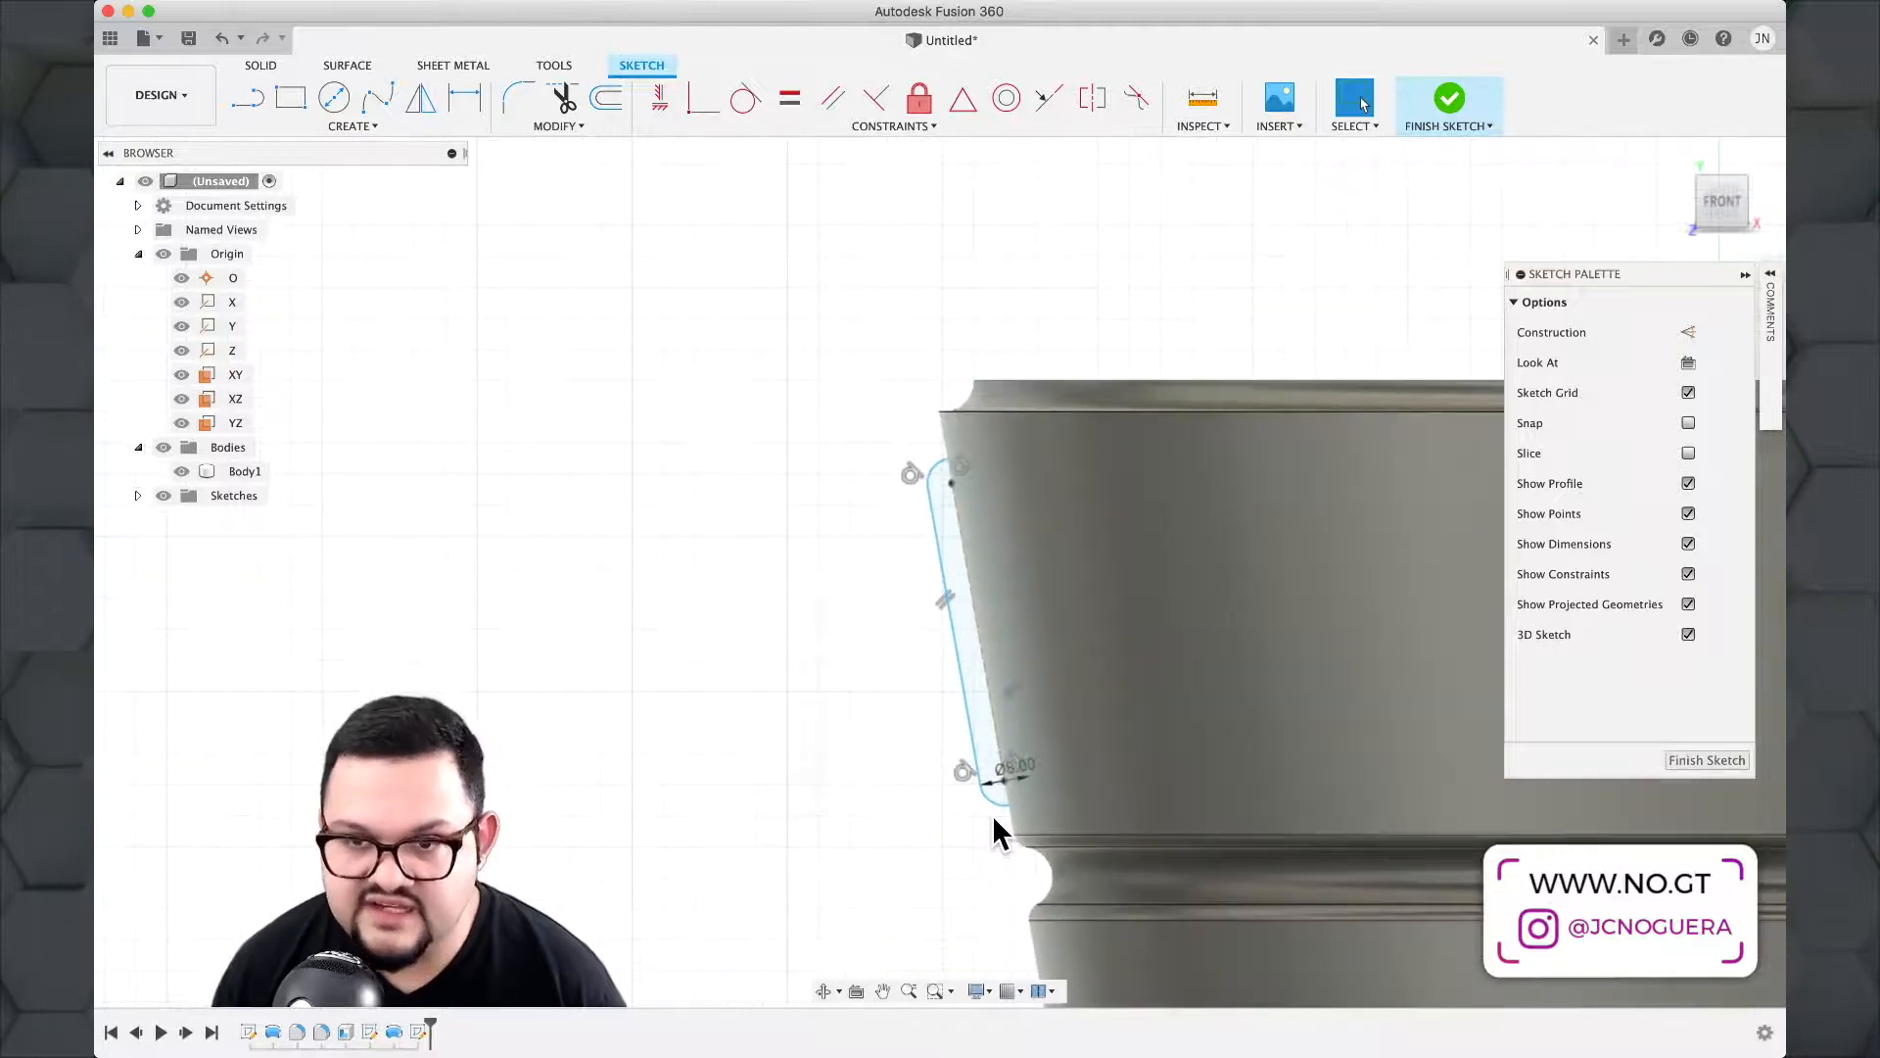
scroll(994, 818, "down", 2)
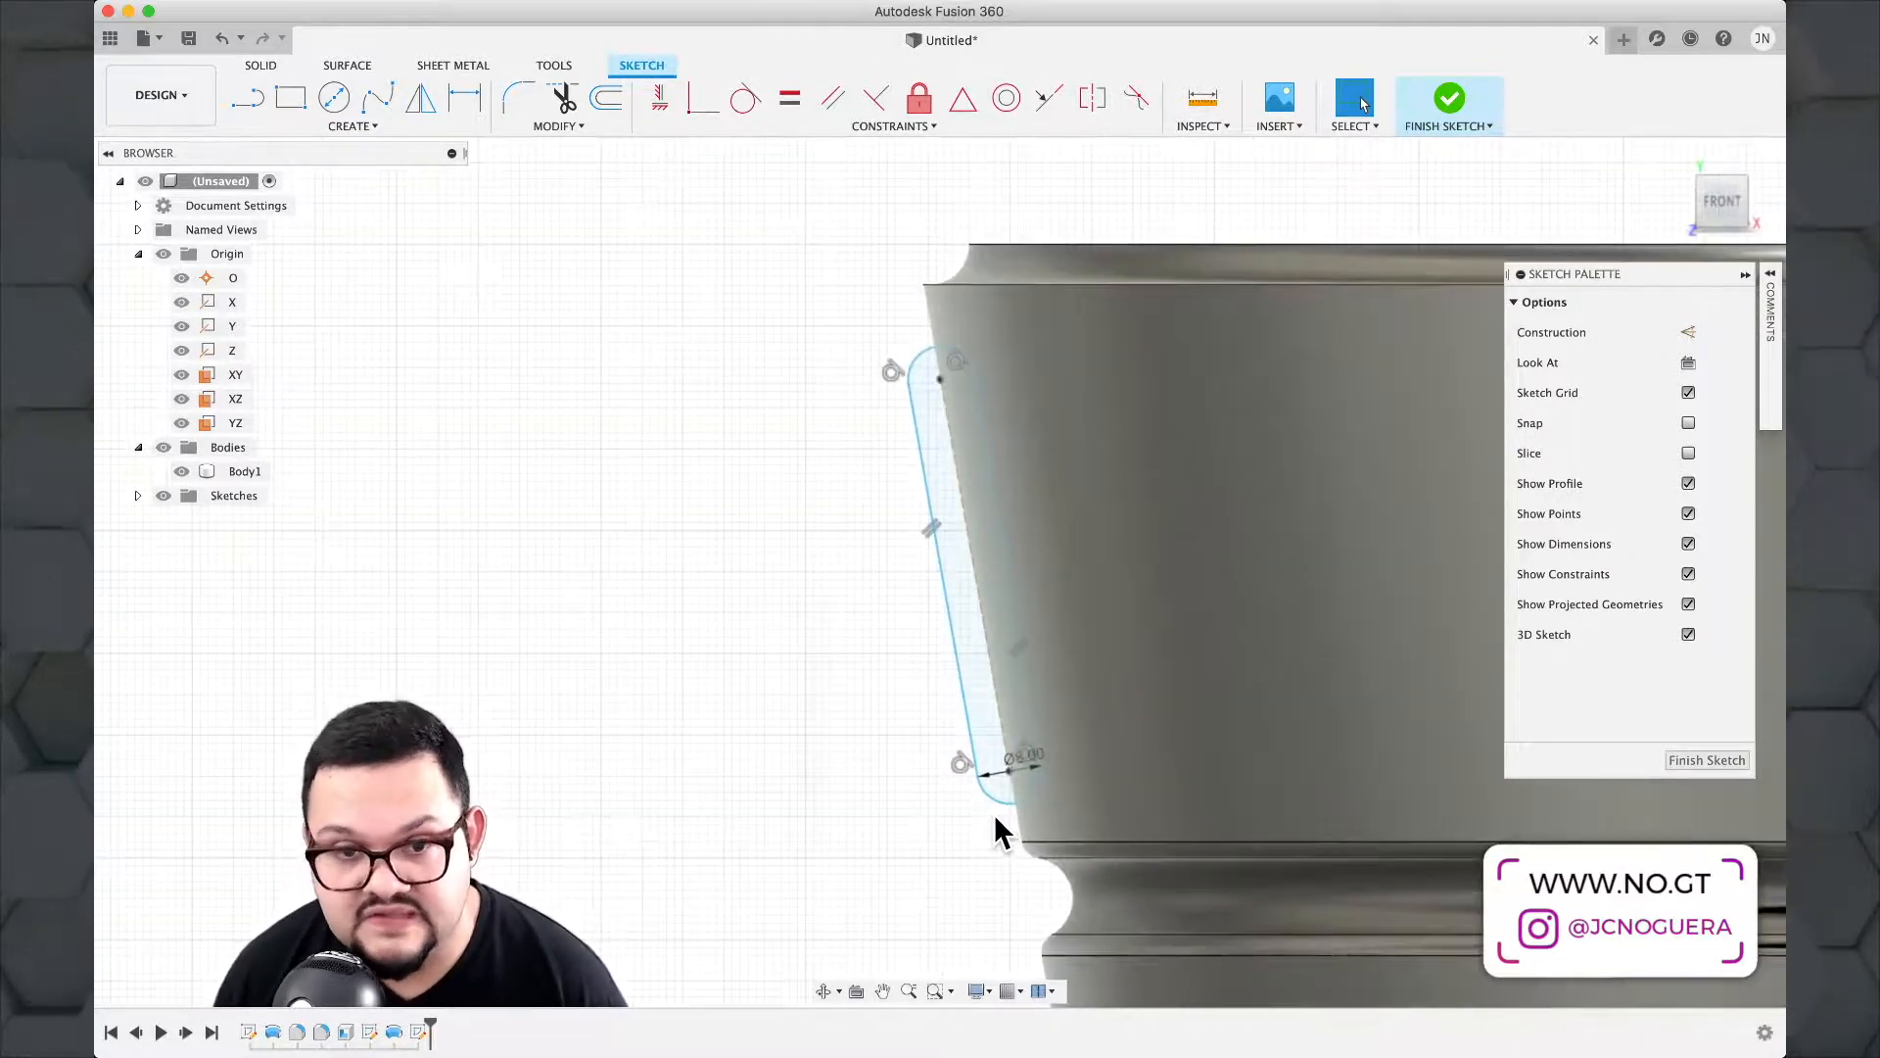
left_click(995, 736)
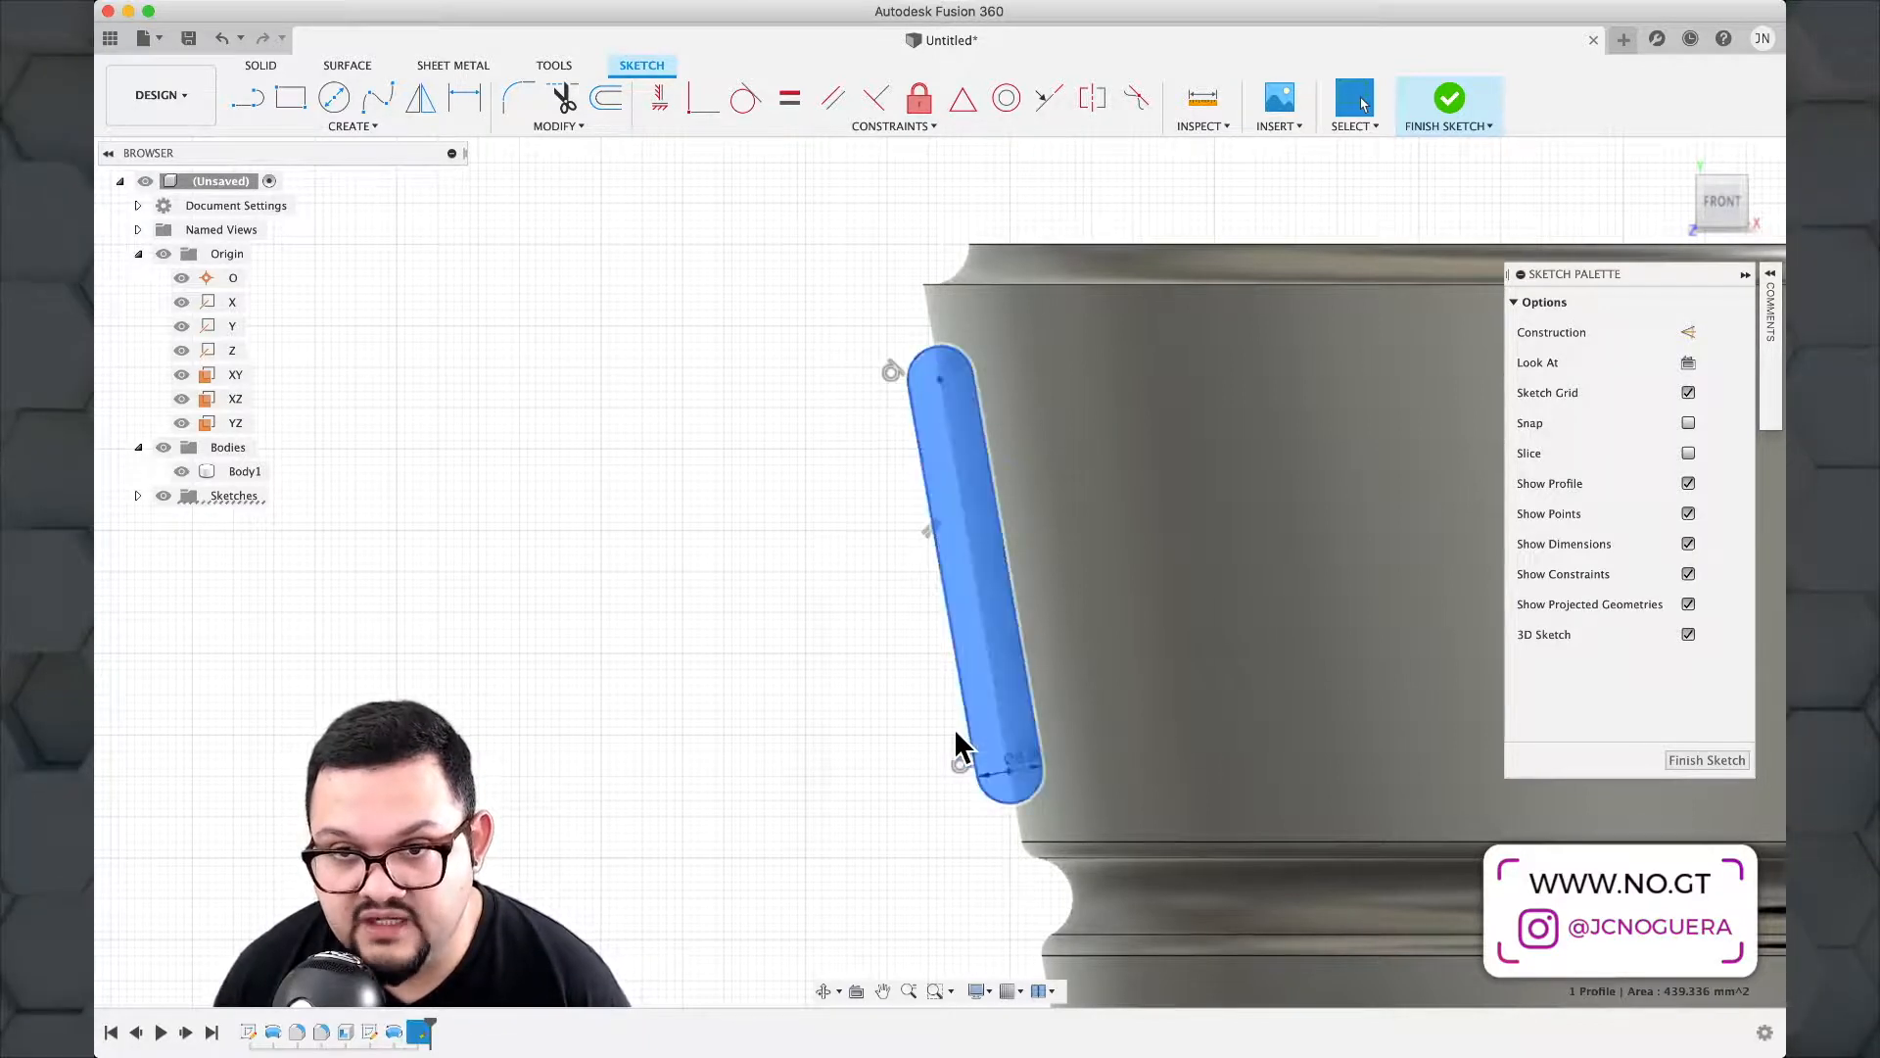
mouse_move(842, 700)
middle_mouse_down("shift")
mouse_move(864, 701)
mouse_move(841, 735)
mouse_move(881, 718)
mouse_move(876, 739)
middle_mouse_up("shift")
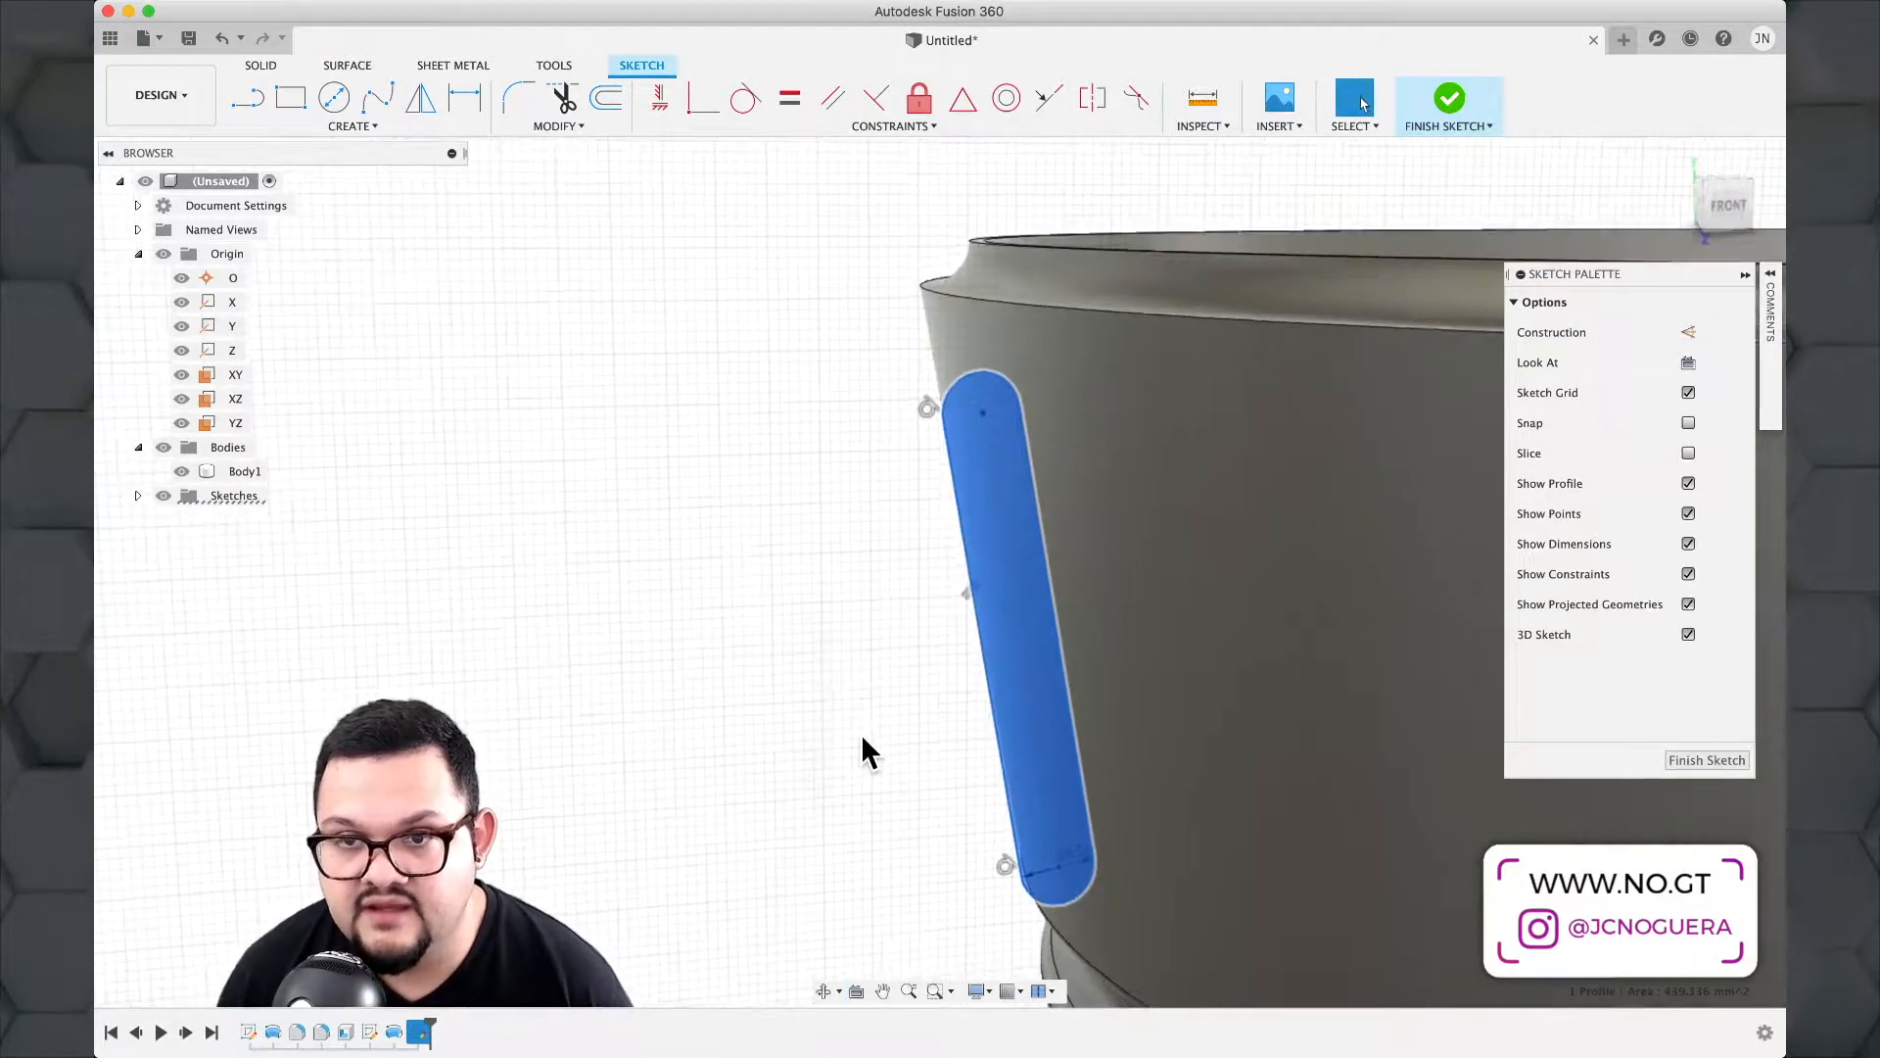
left_click(860, 733)
scroll(860, 725, "down", 2)
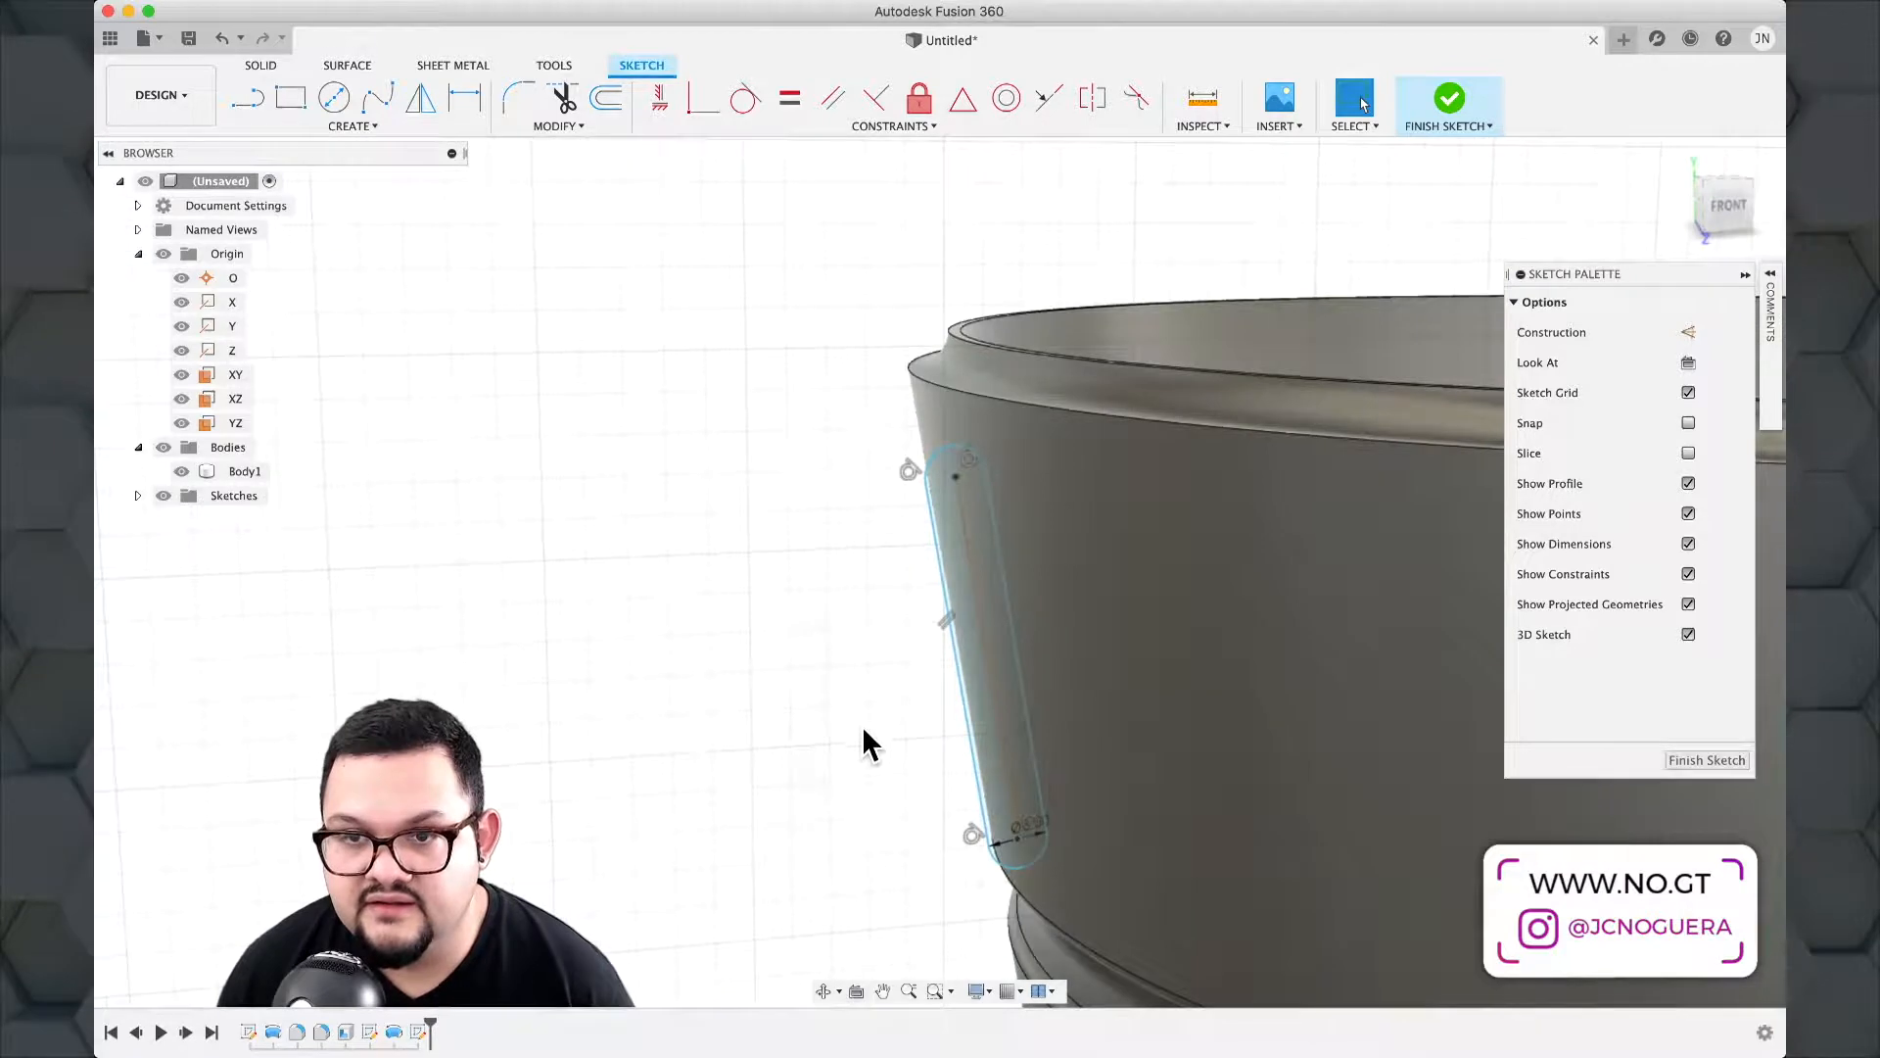
scroll(863, 726, "up", 3)
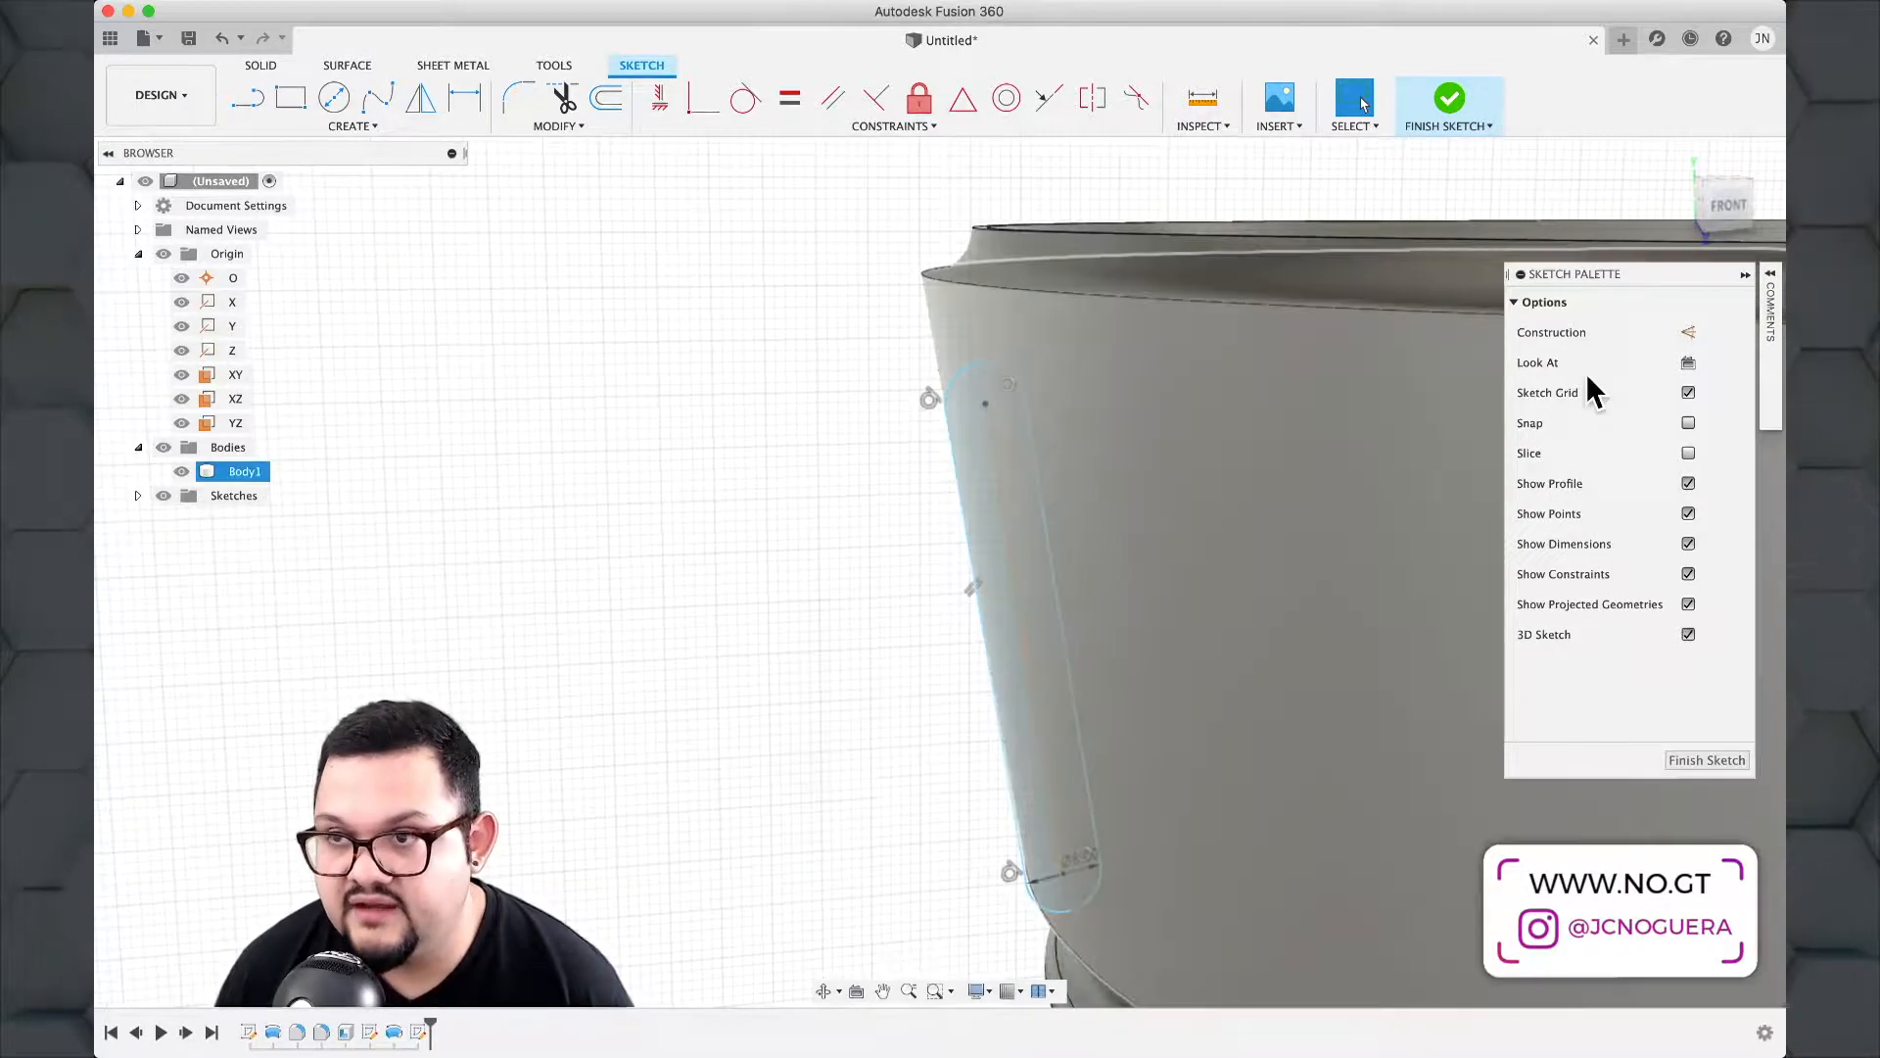
left_click(1725, 214)
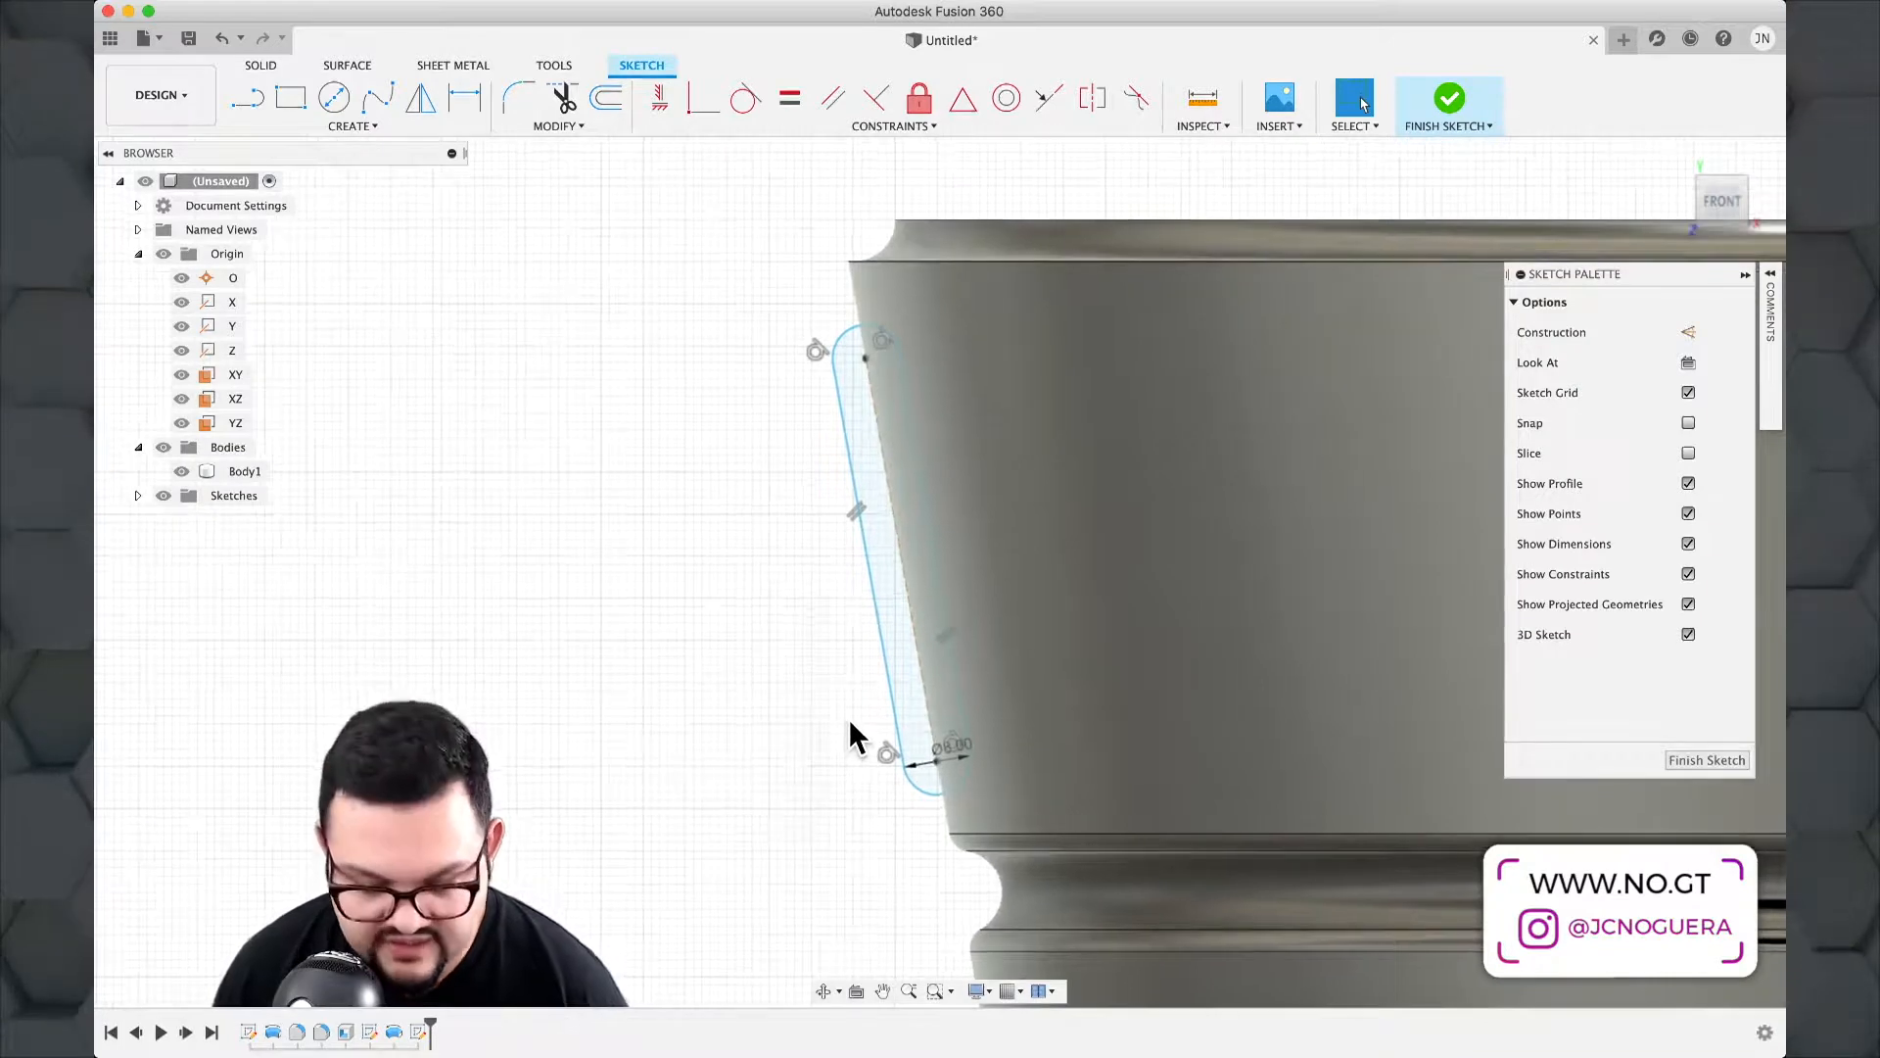
Draw a line connecting the centre points of the slot's upper and lower rounded ends.
scroll(850, 724, "up", 1)
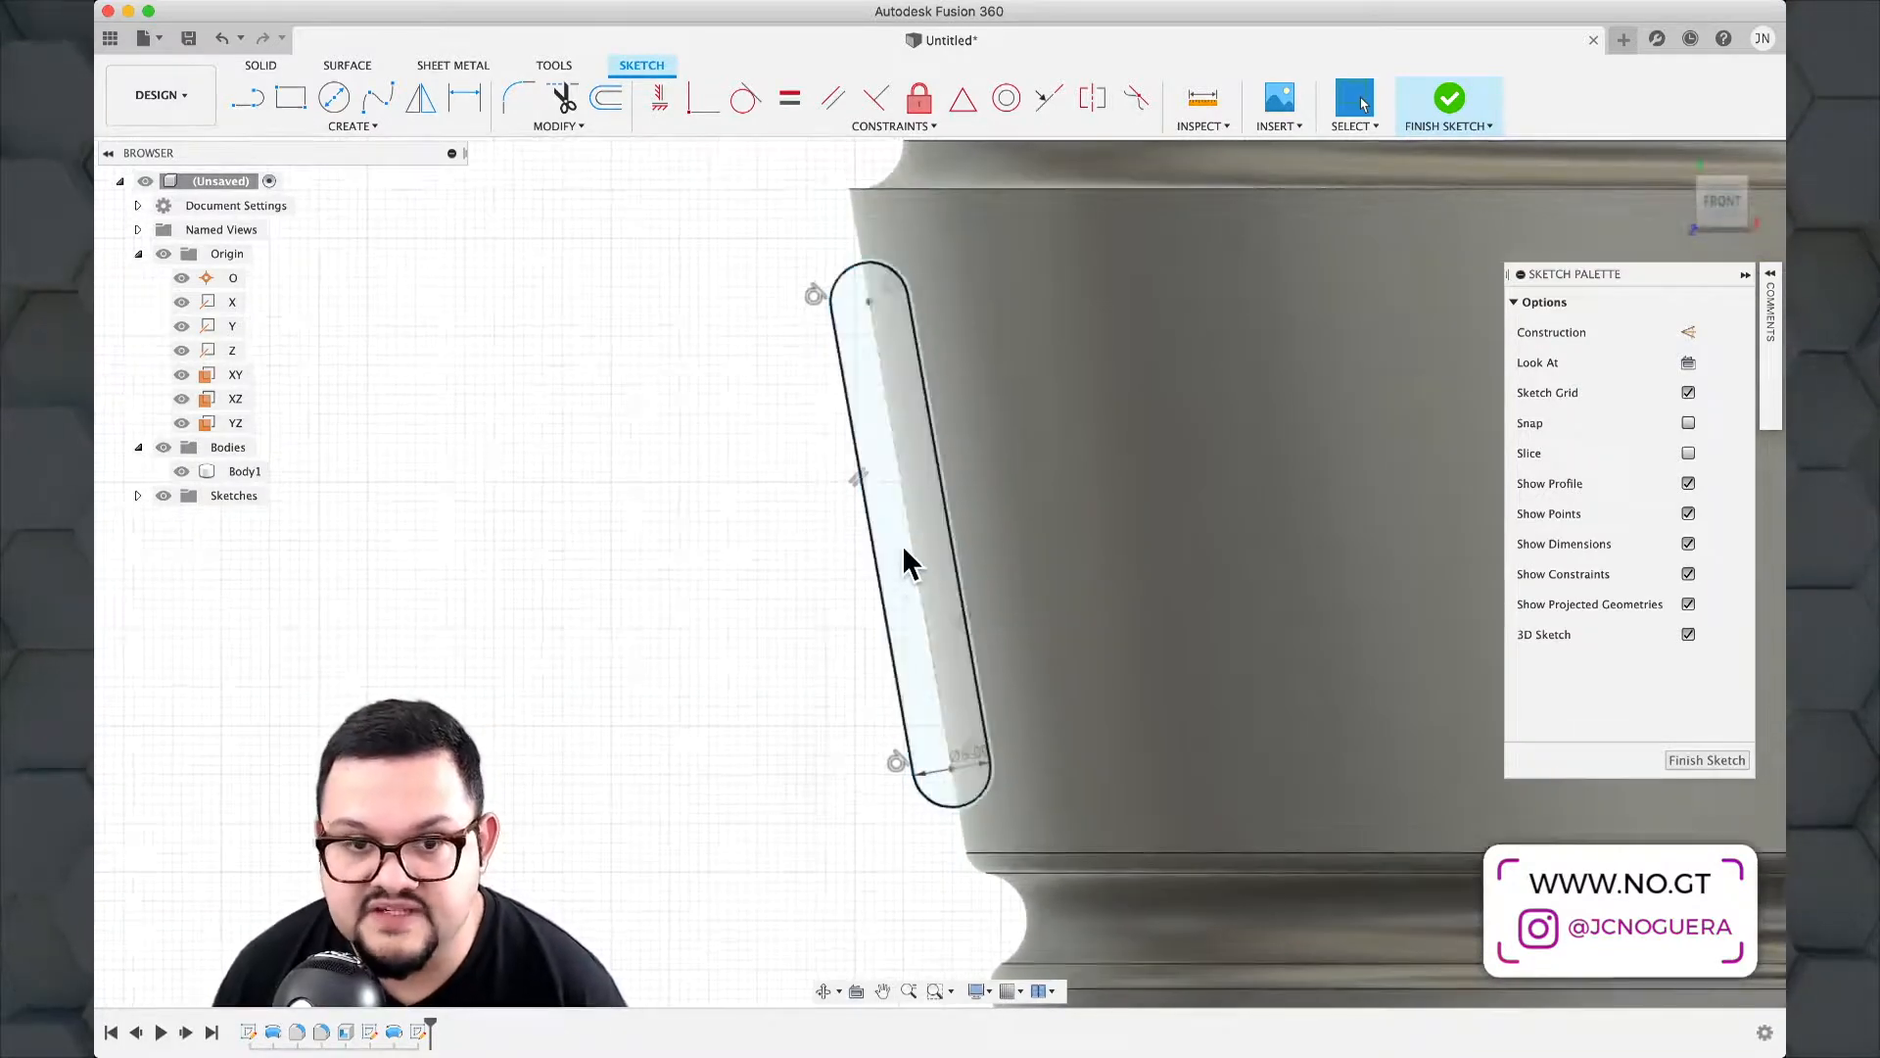
key("l")
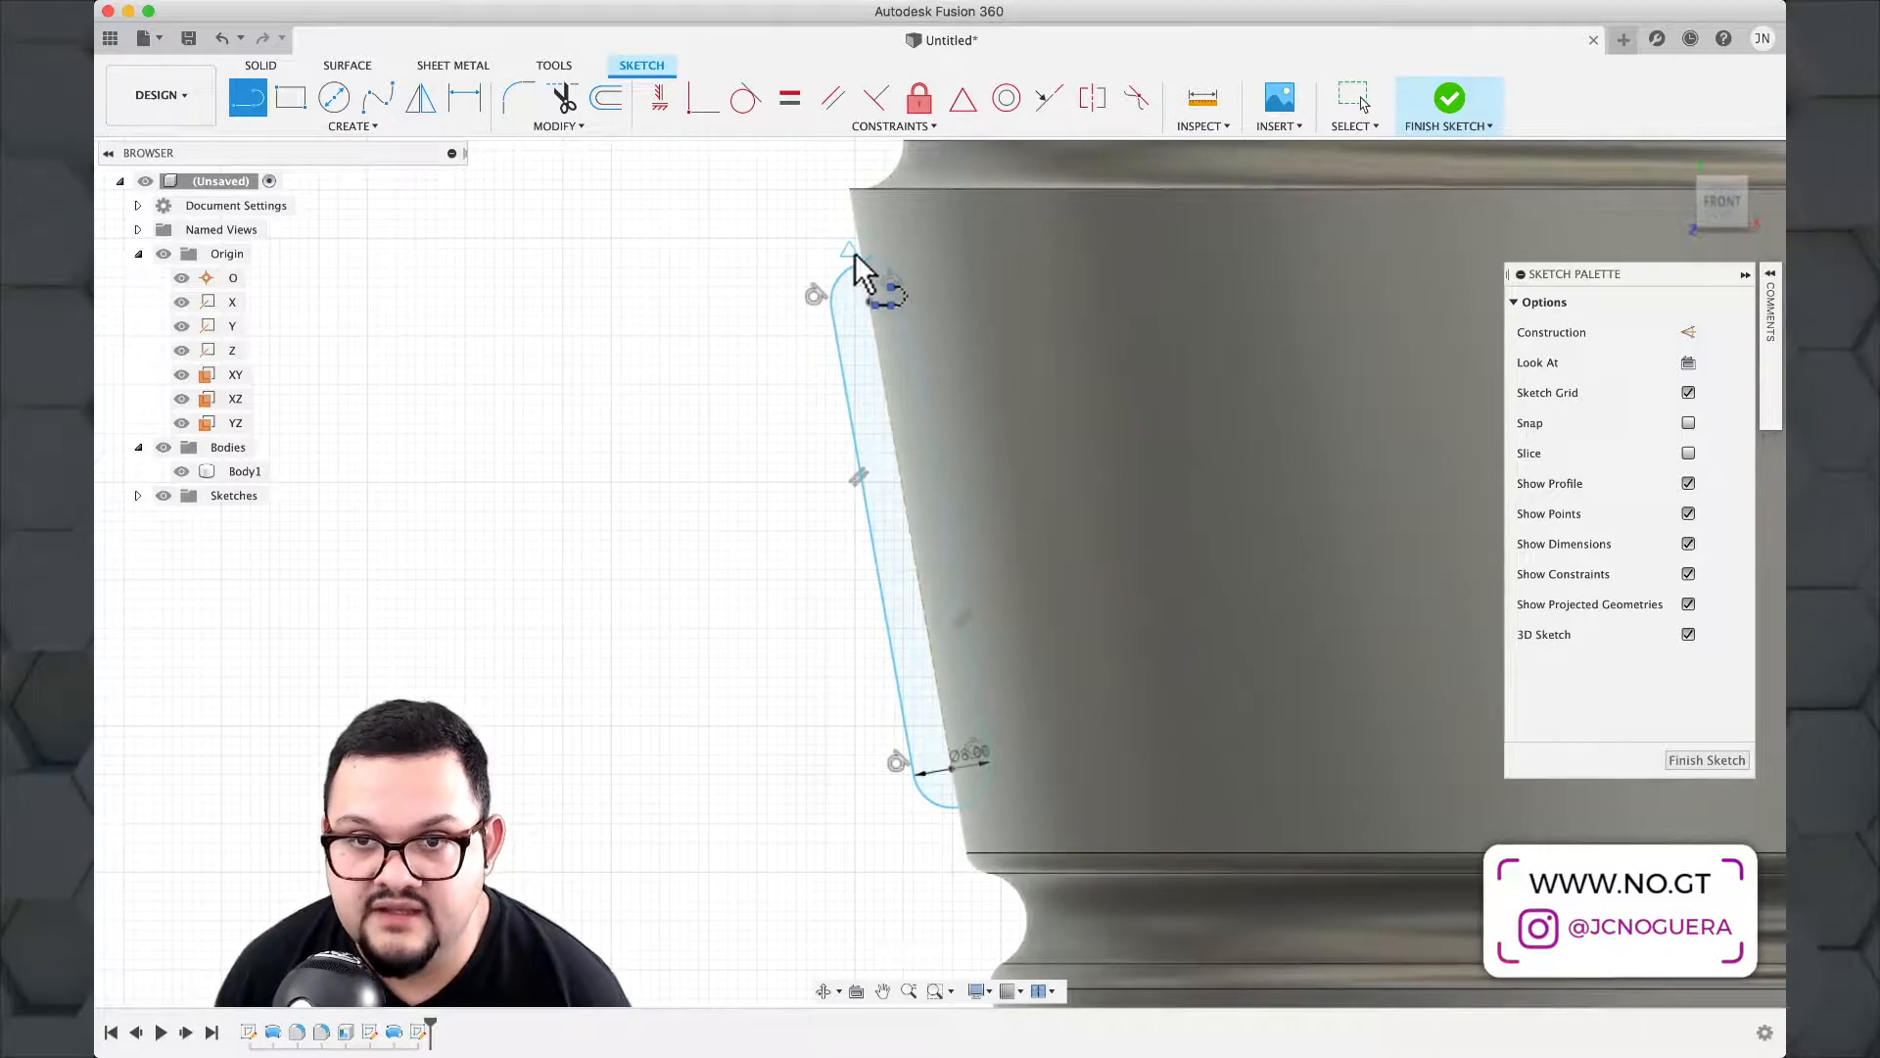
left_click(869, 302)
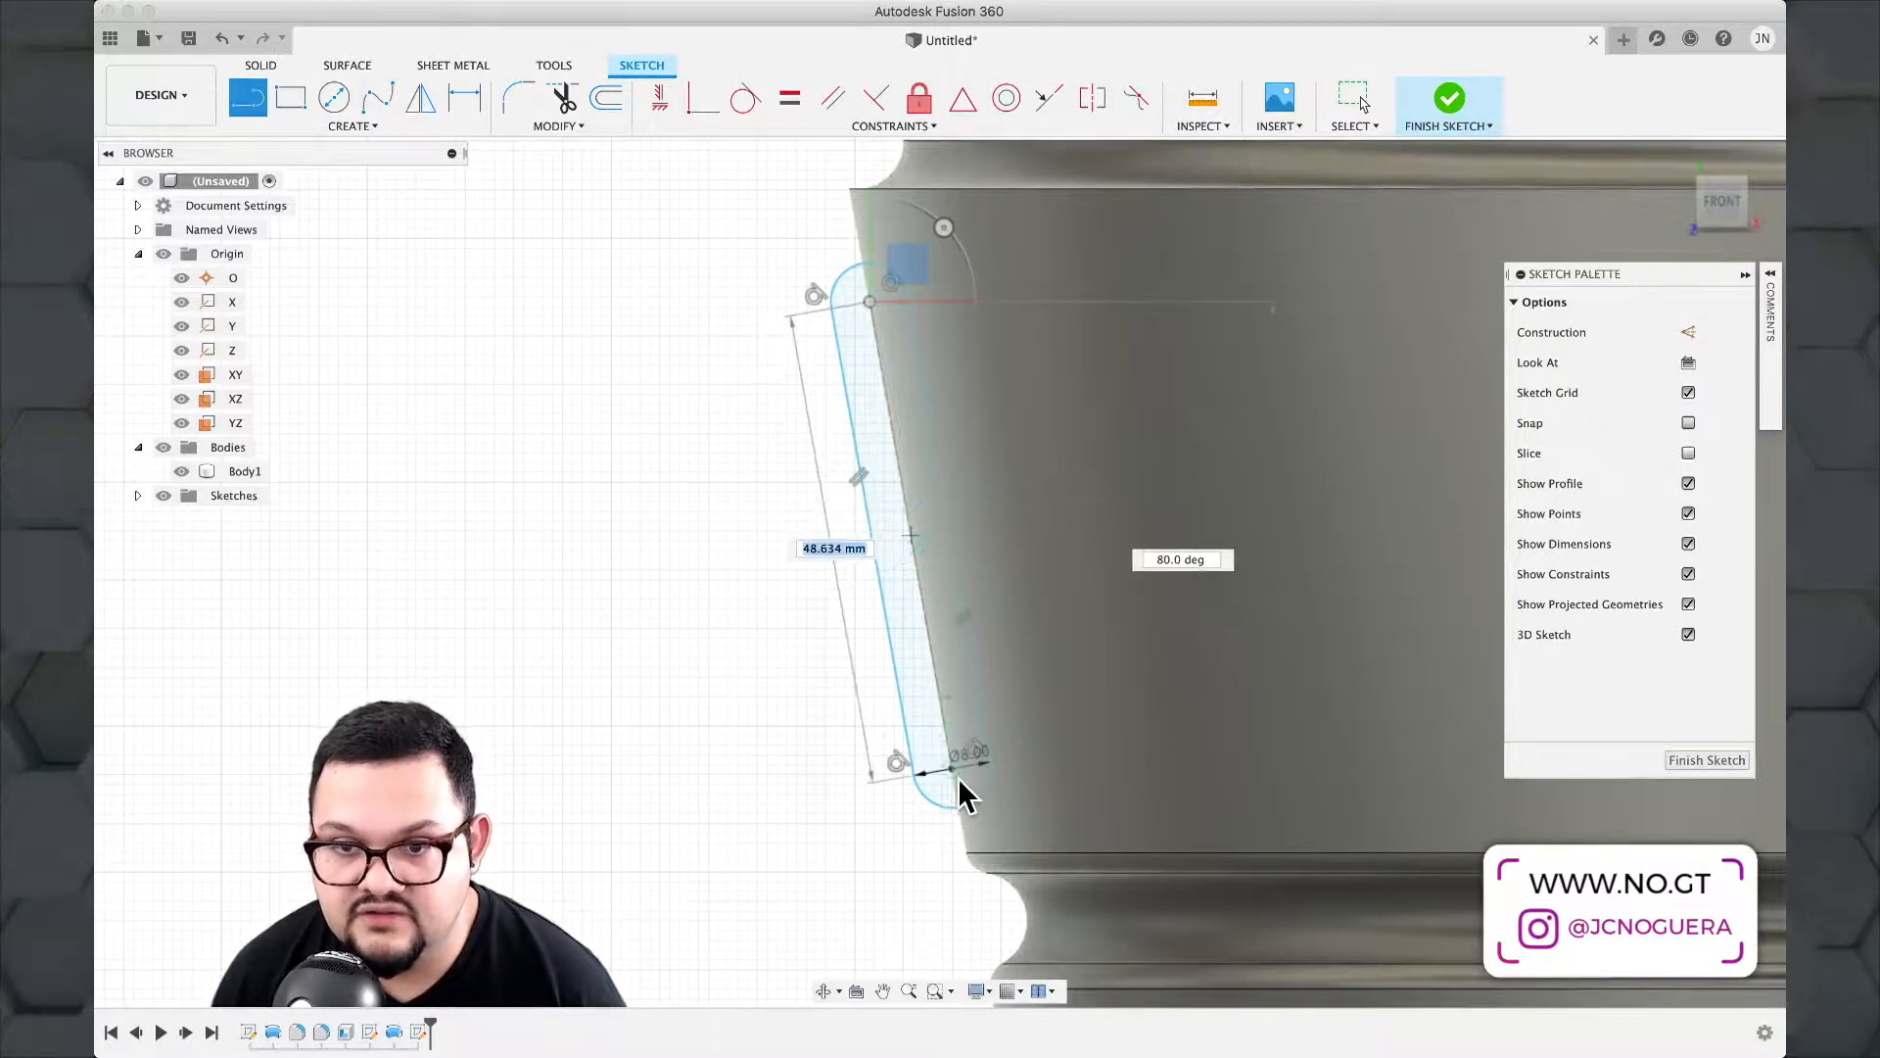
left_click(947, 764)
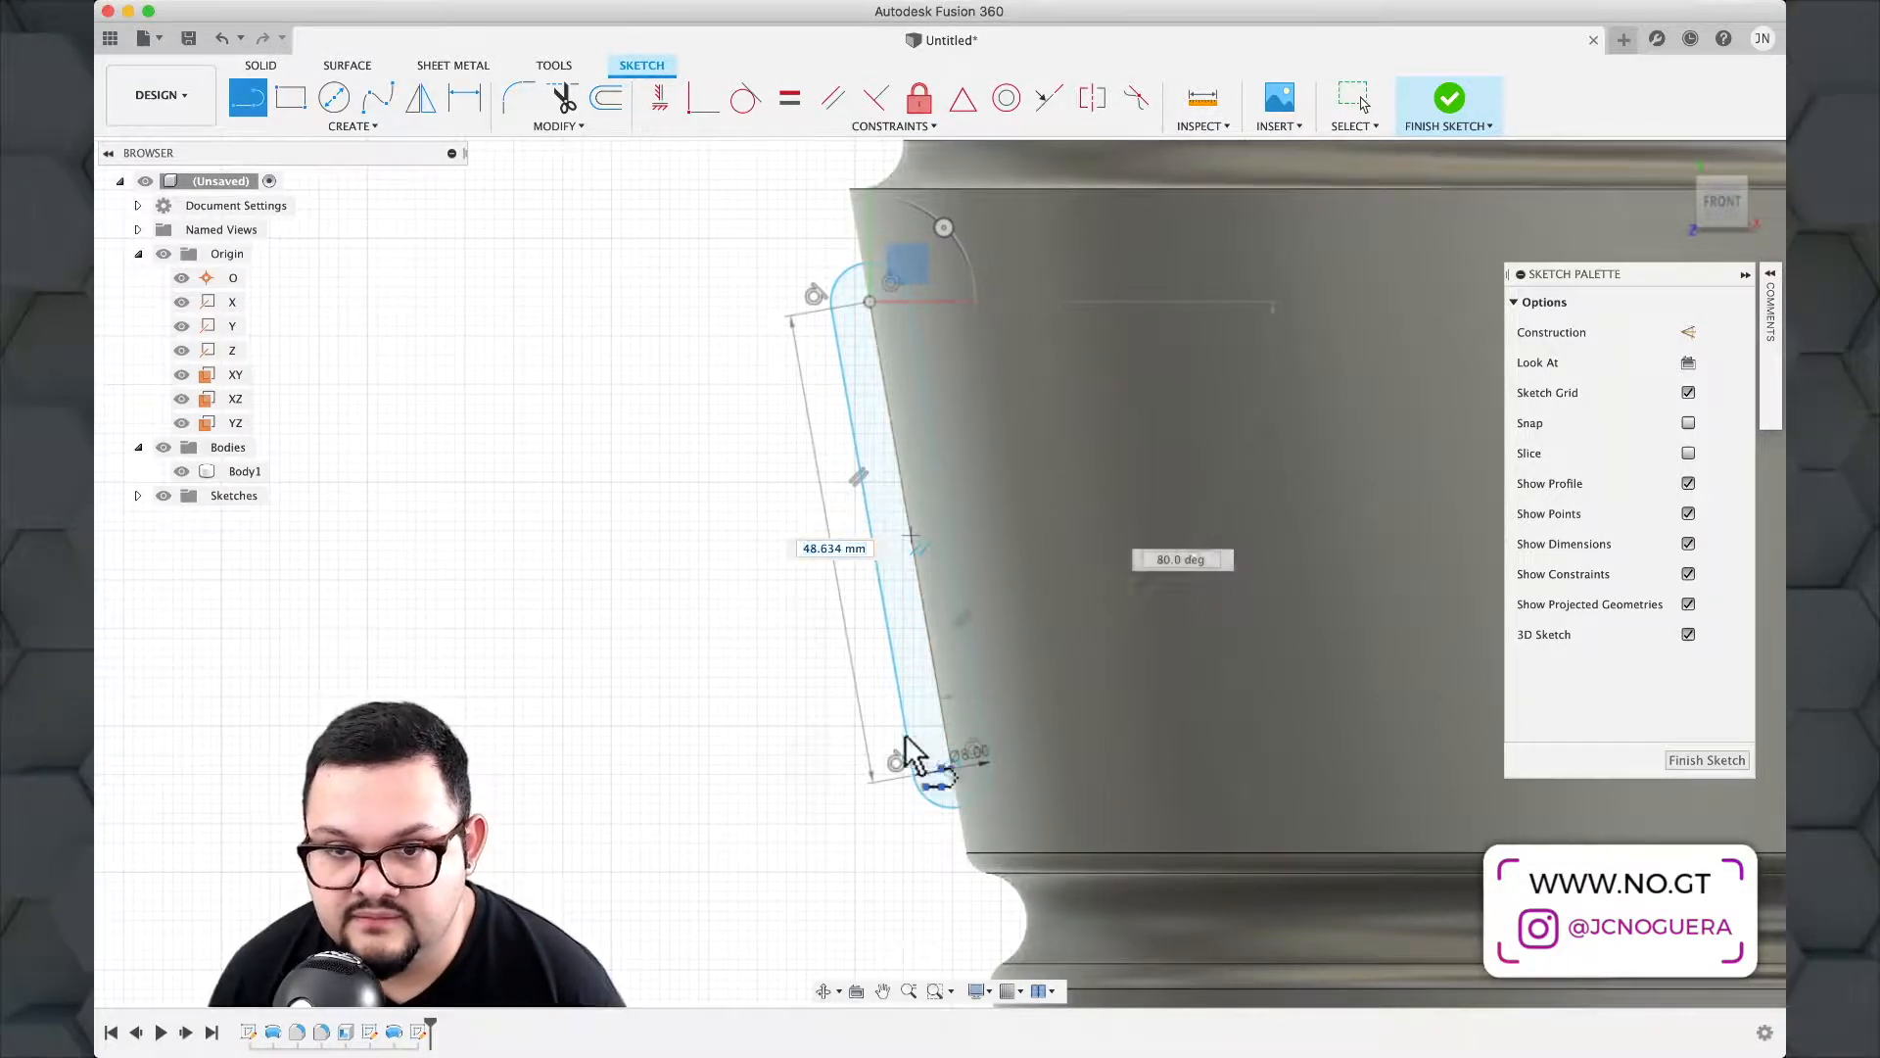
key("Escape")
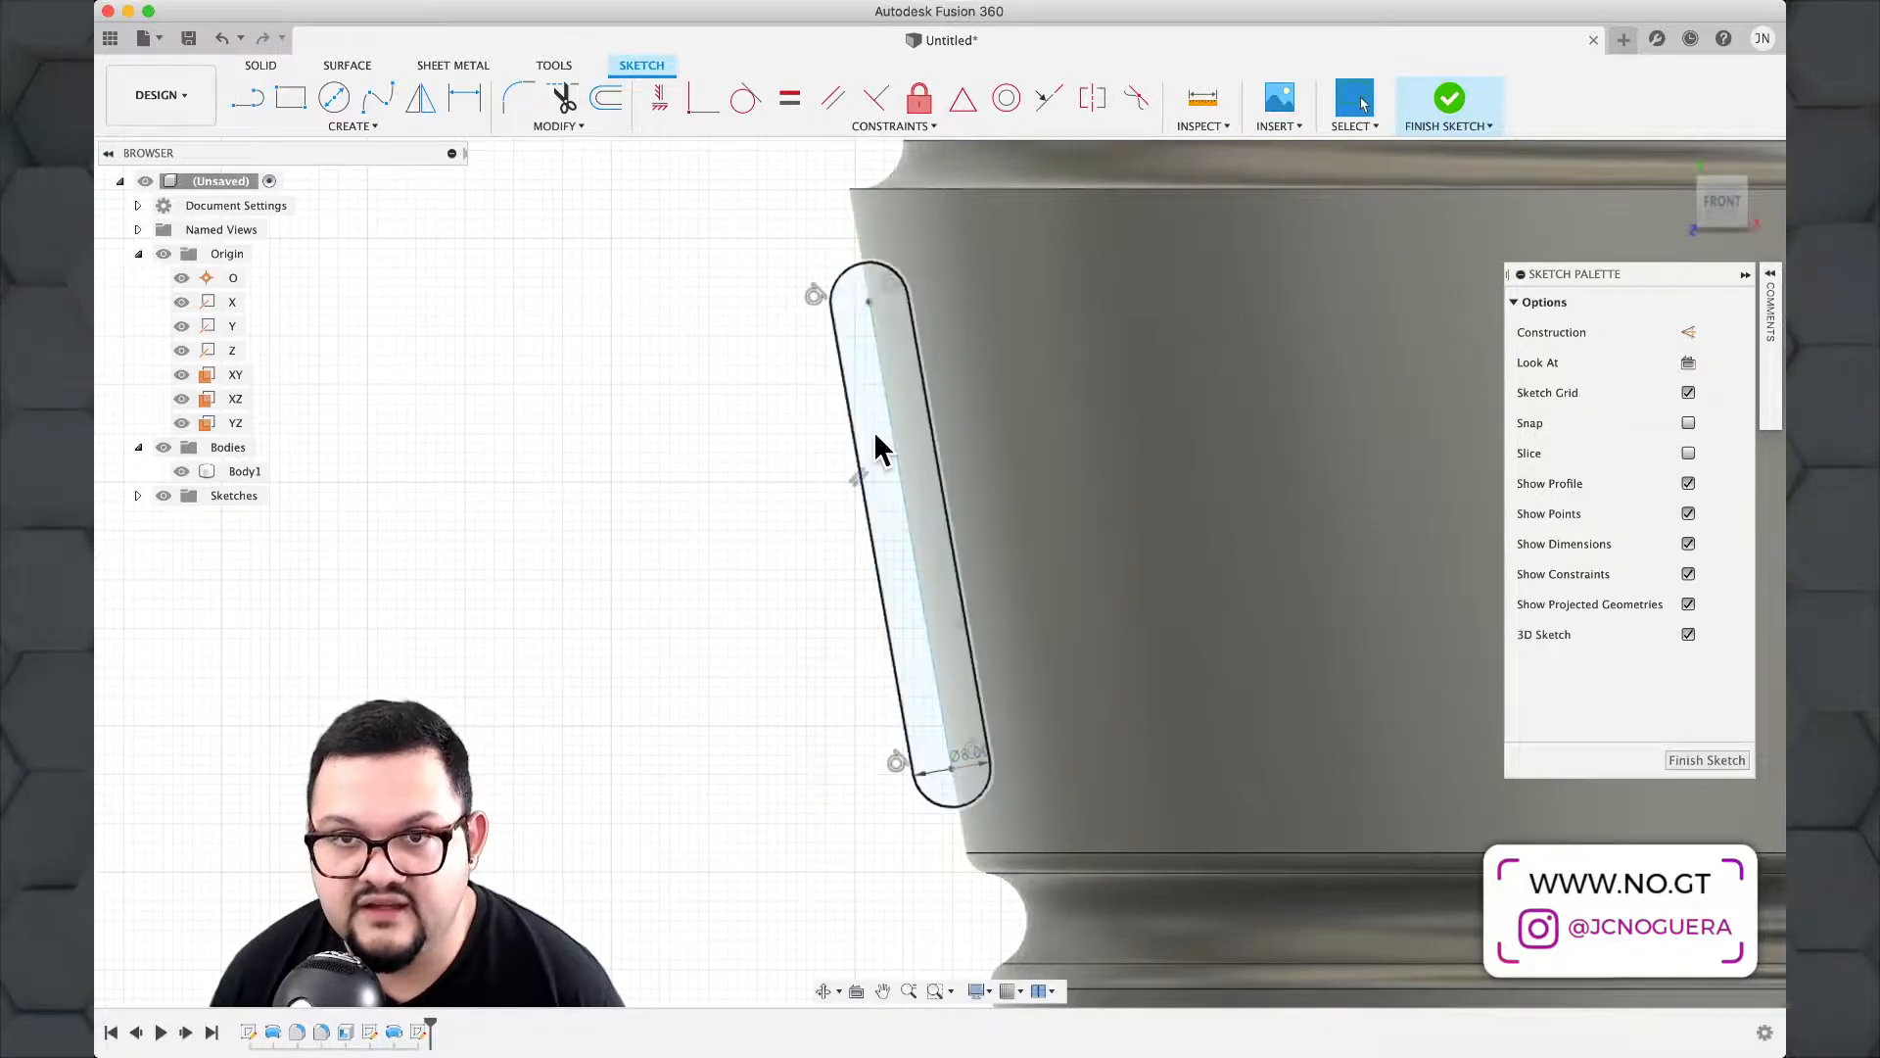
Extend the slot's centre line at its upper and lower ends until it meets both rounded ends of the slot.
left_click(560, 127)
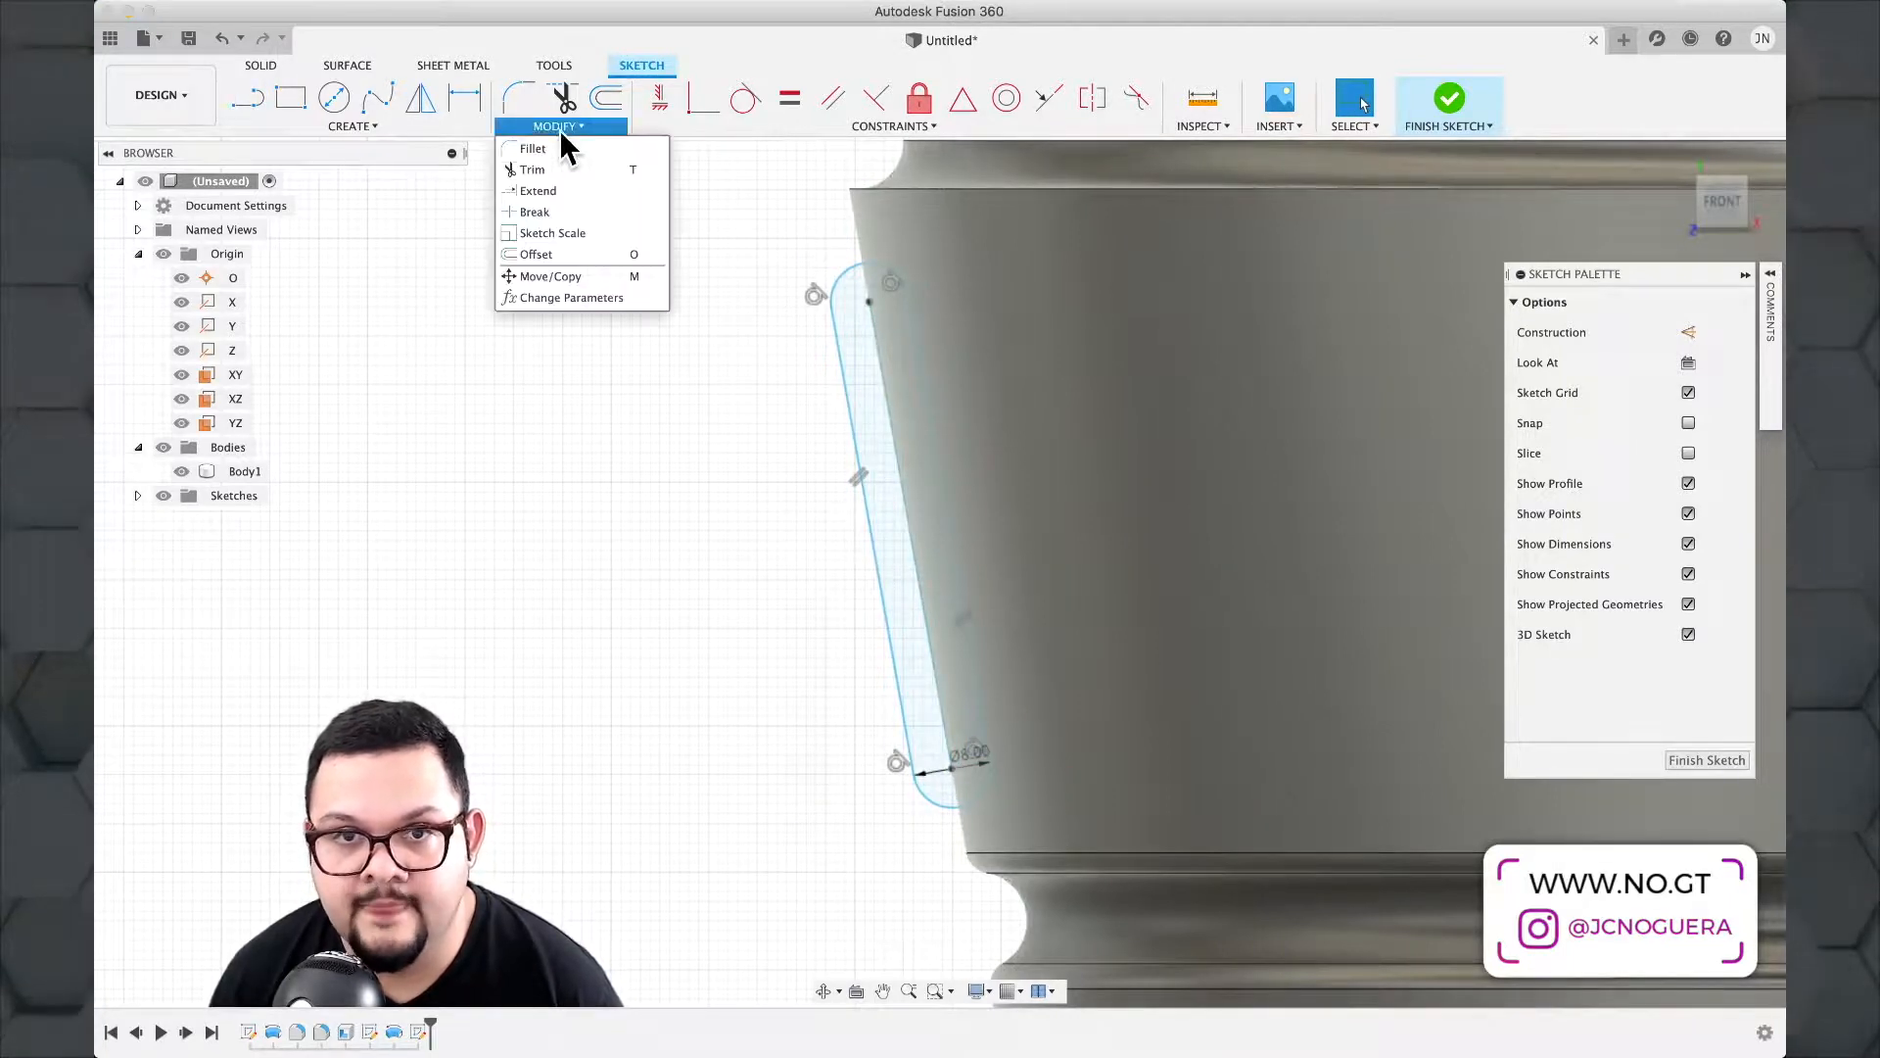
left_click(570, 188)
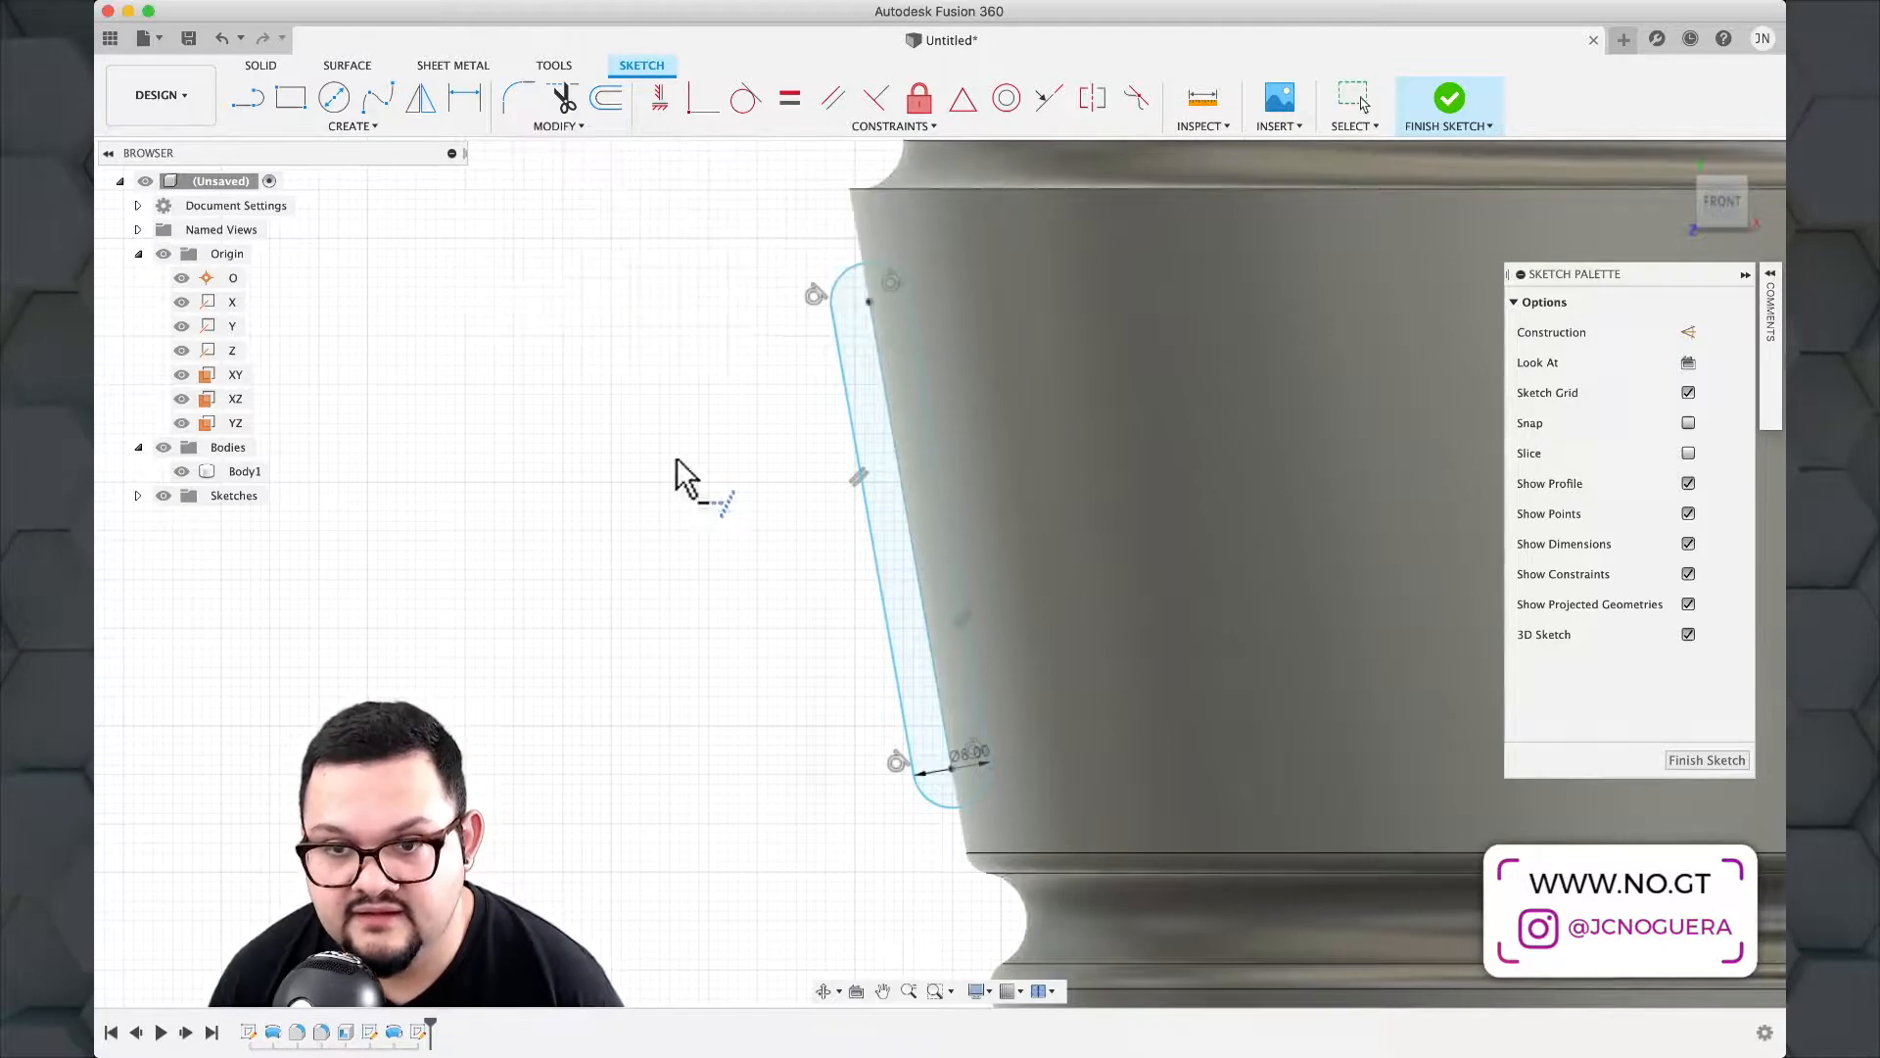
left_click(950, 746)
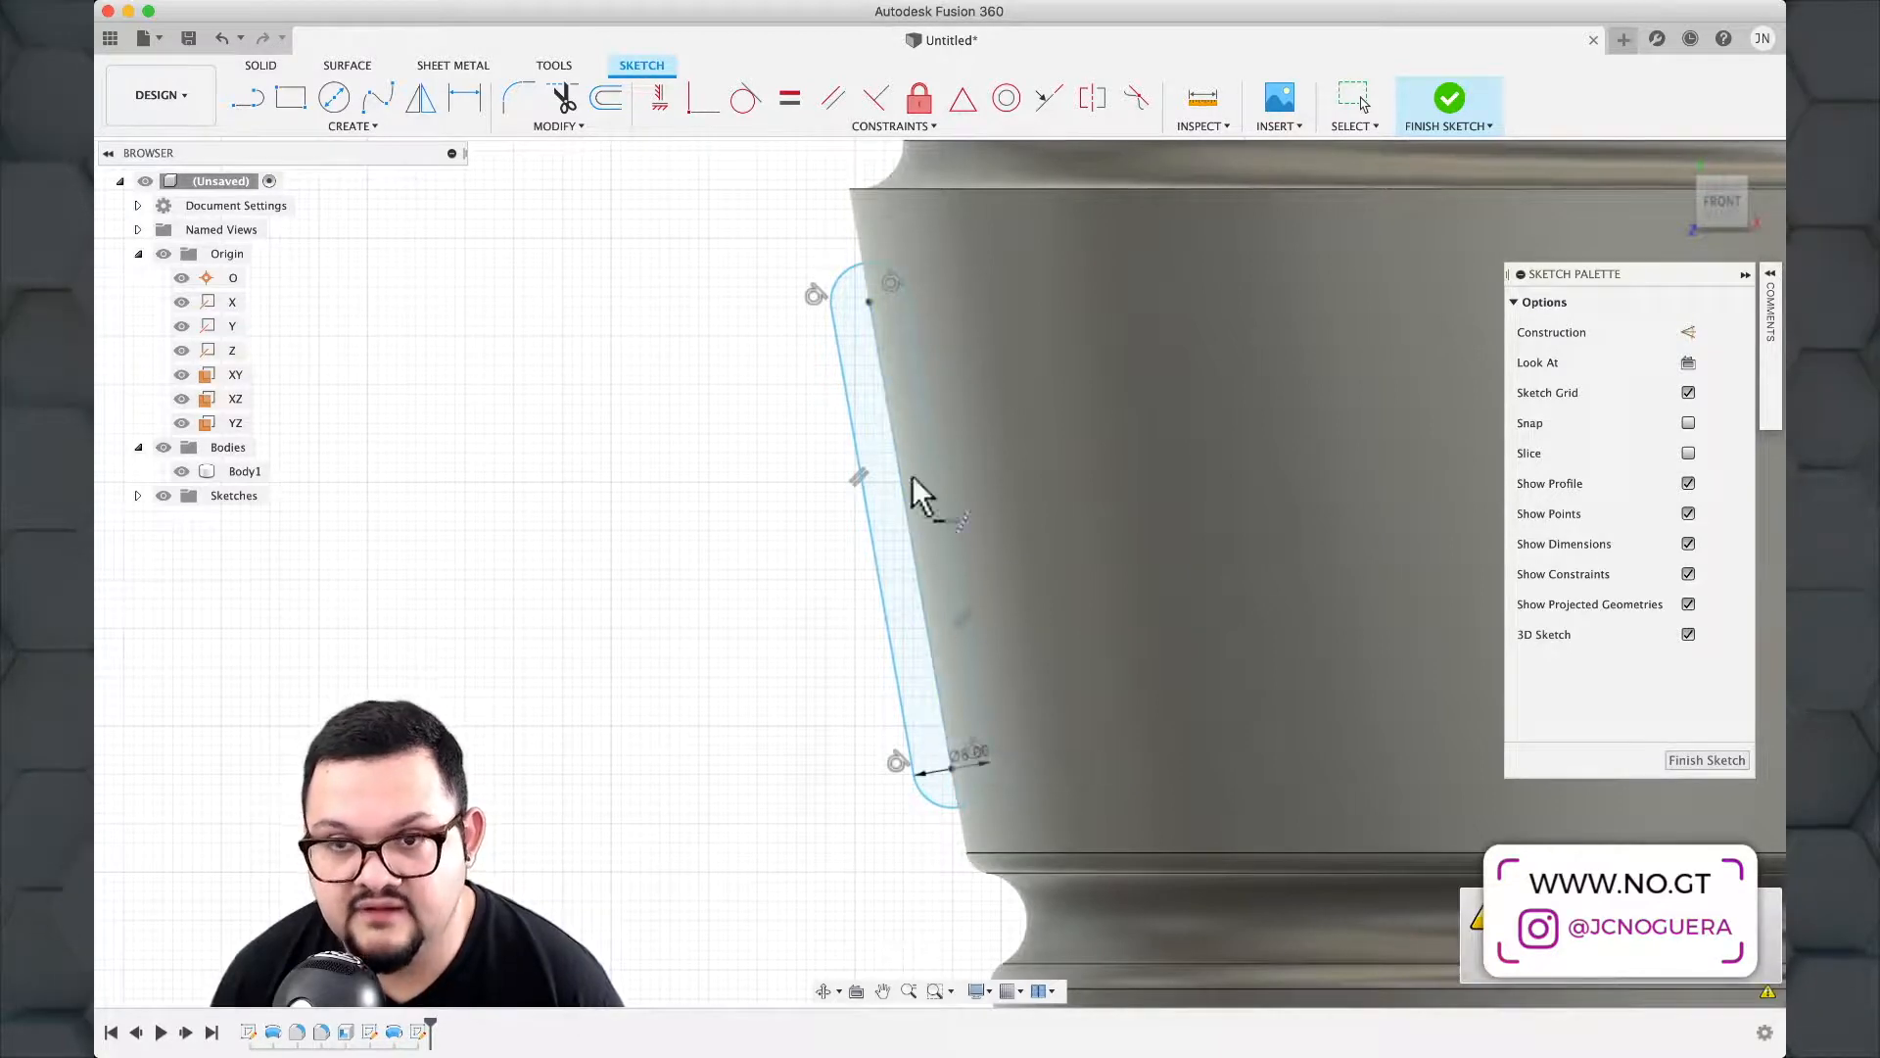
left_click(871, 315)
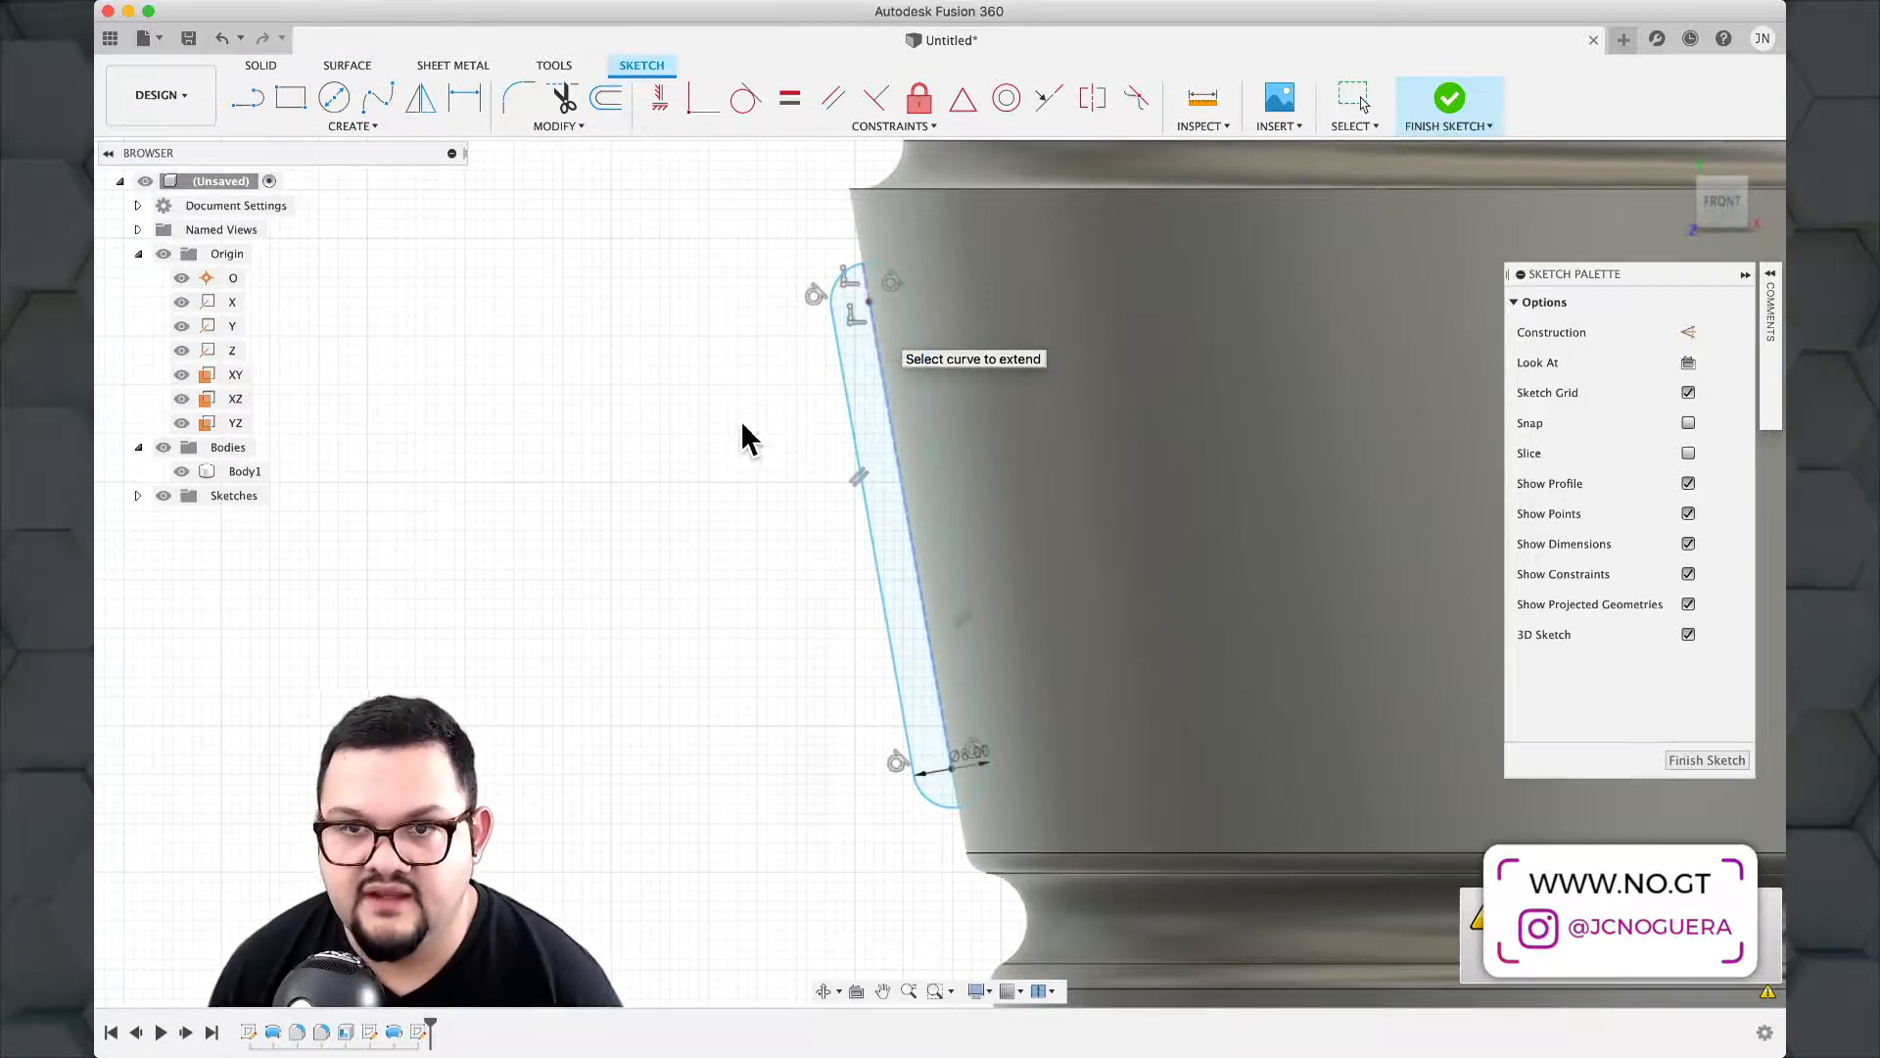
key("Escape")
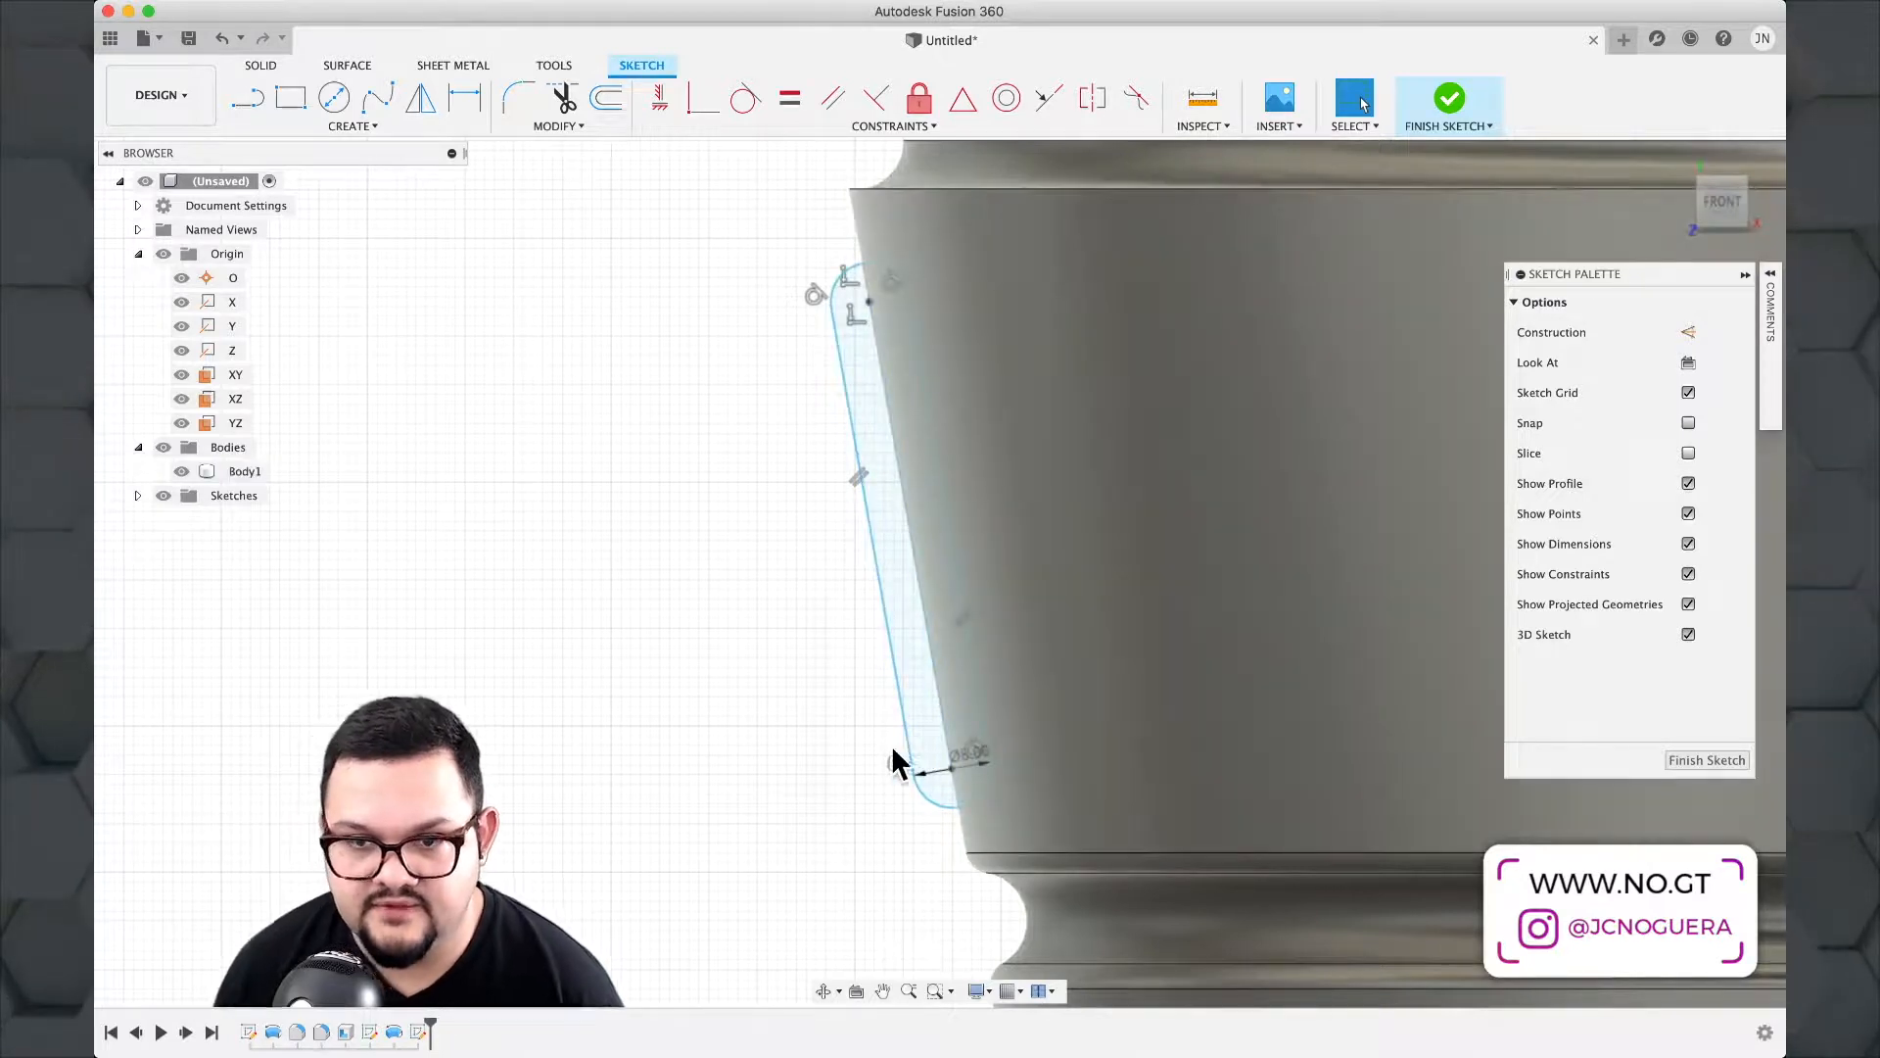
left_click(568, 131)
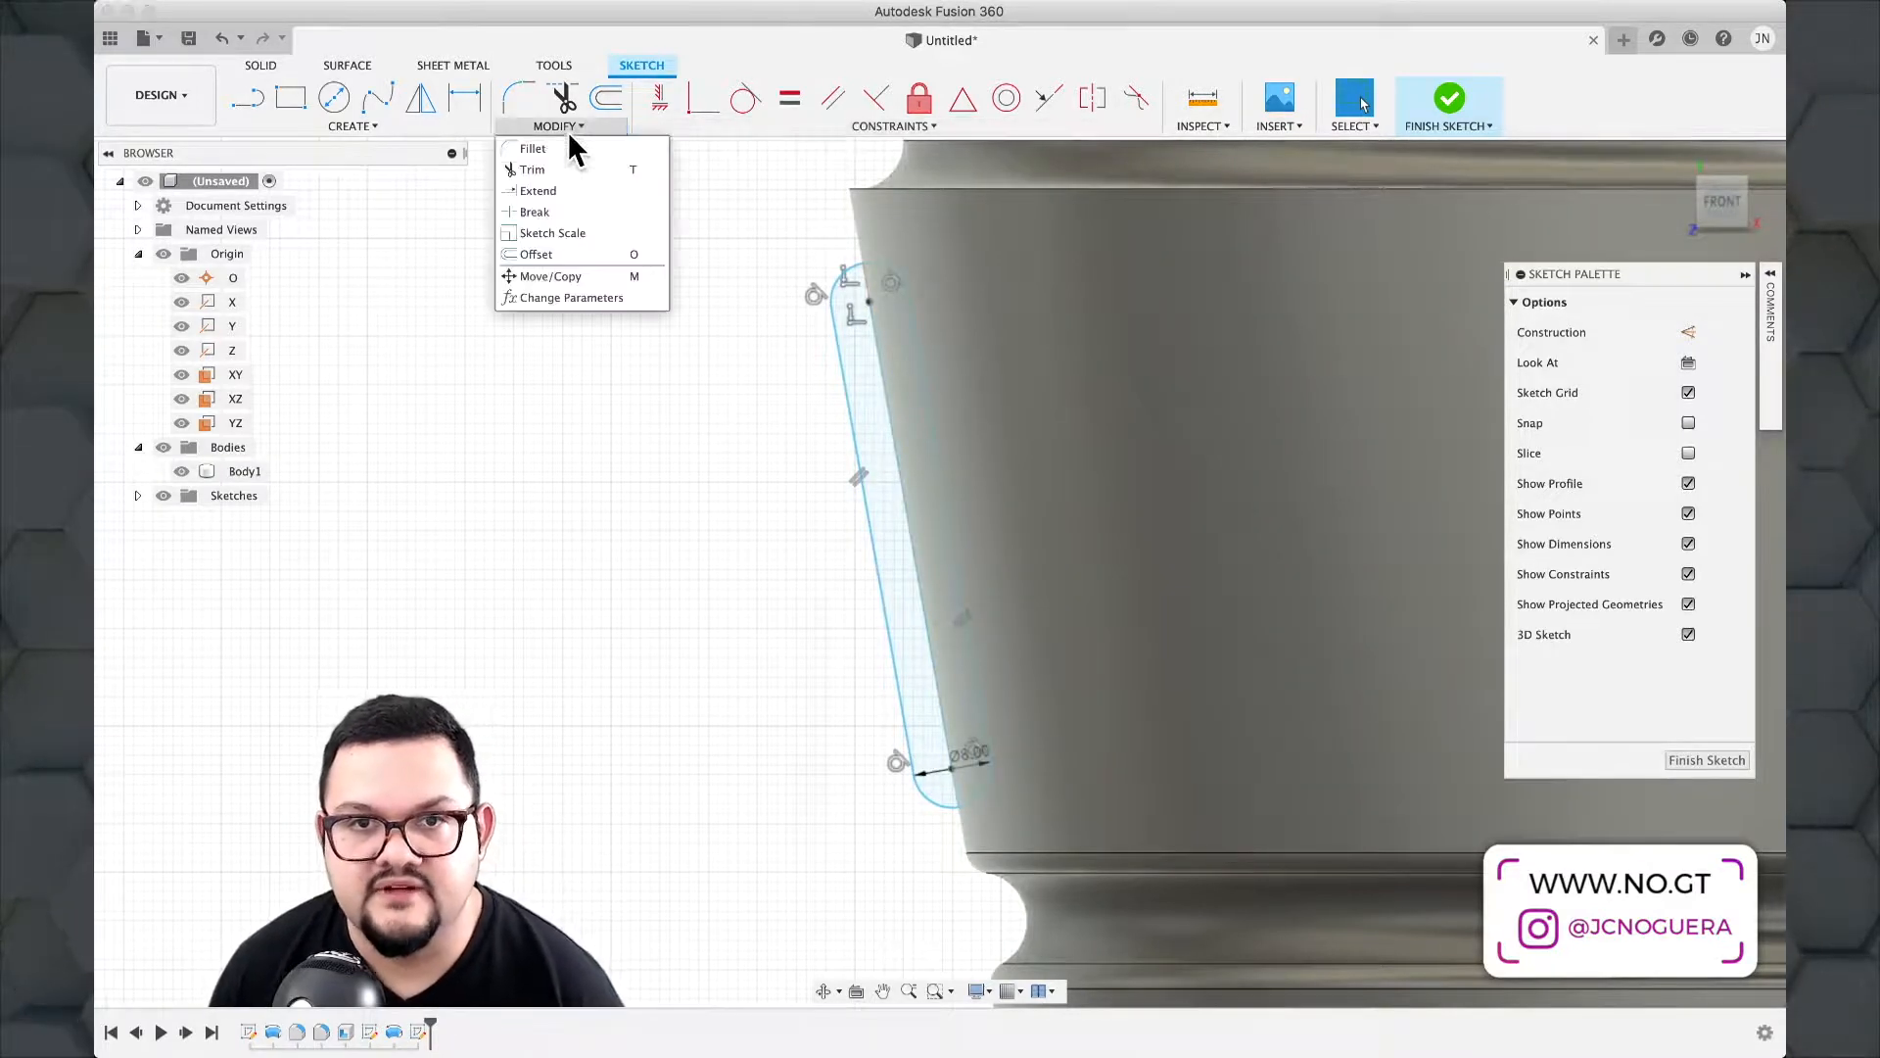
left_click(578, 190)
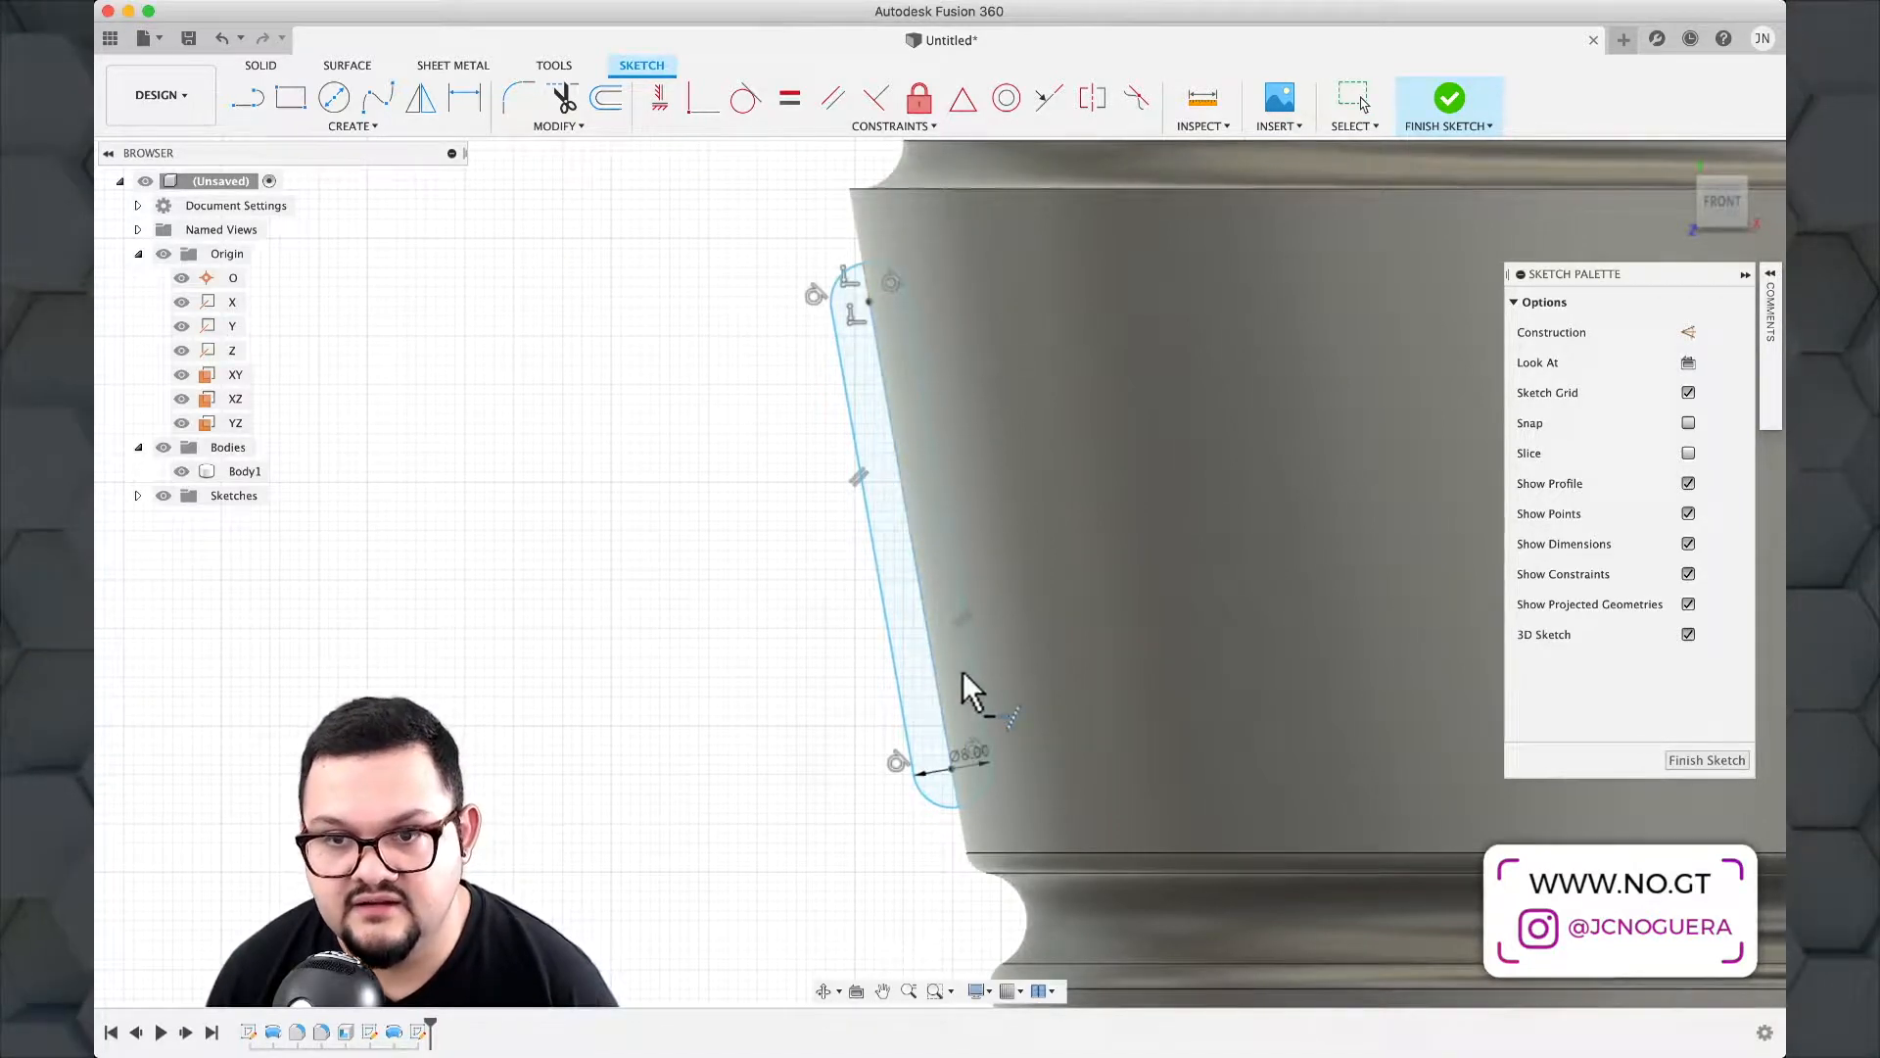
left_click(948, 738)
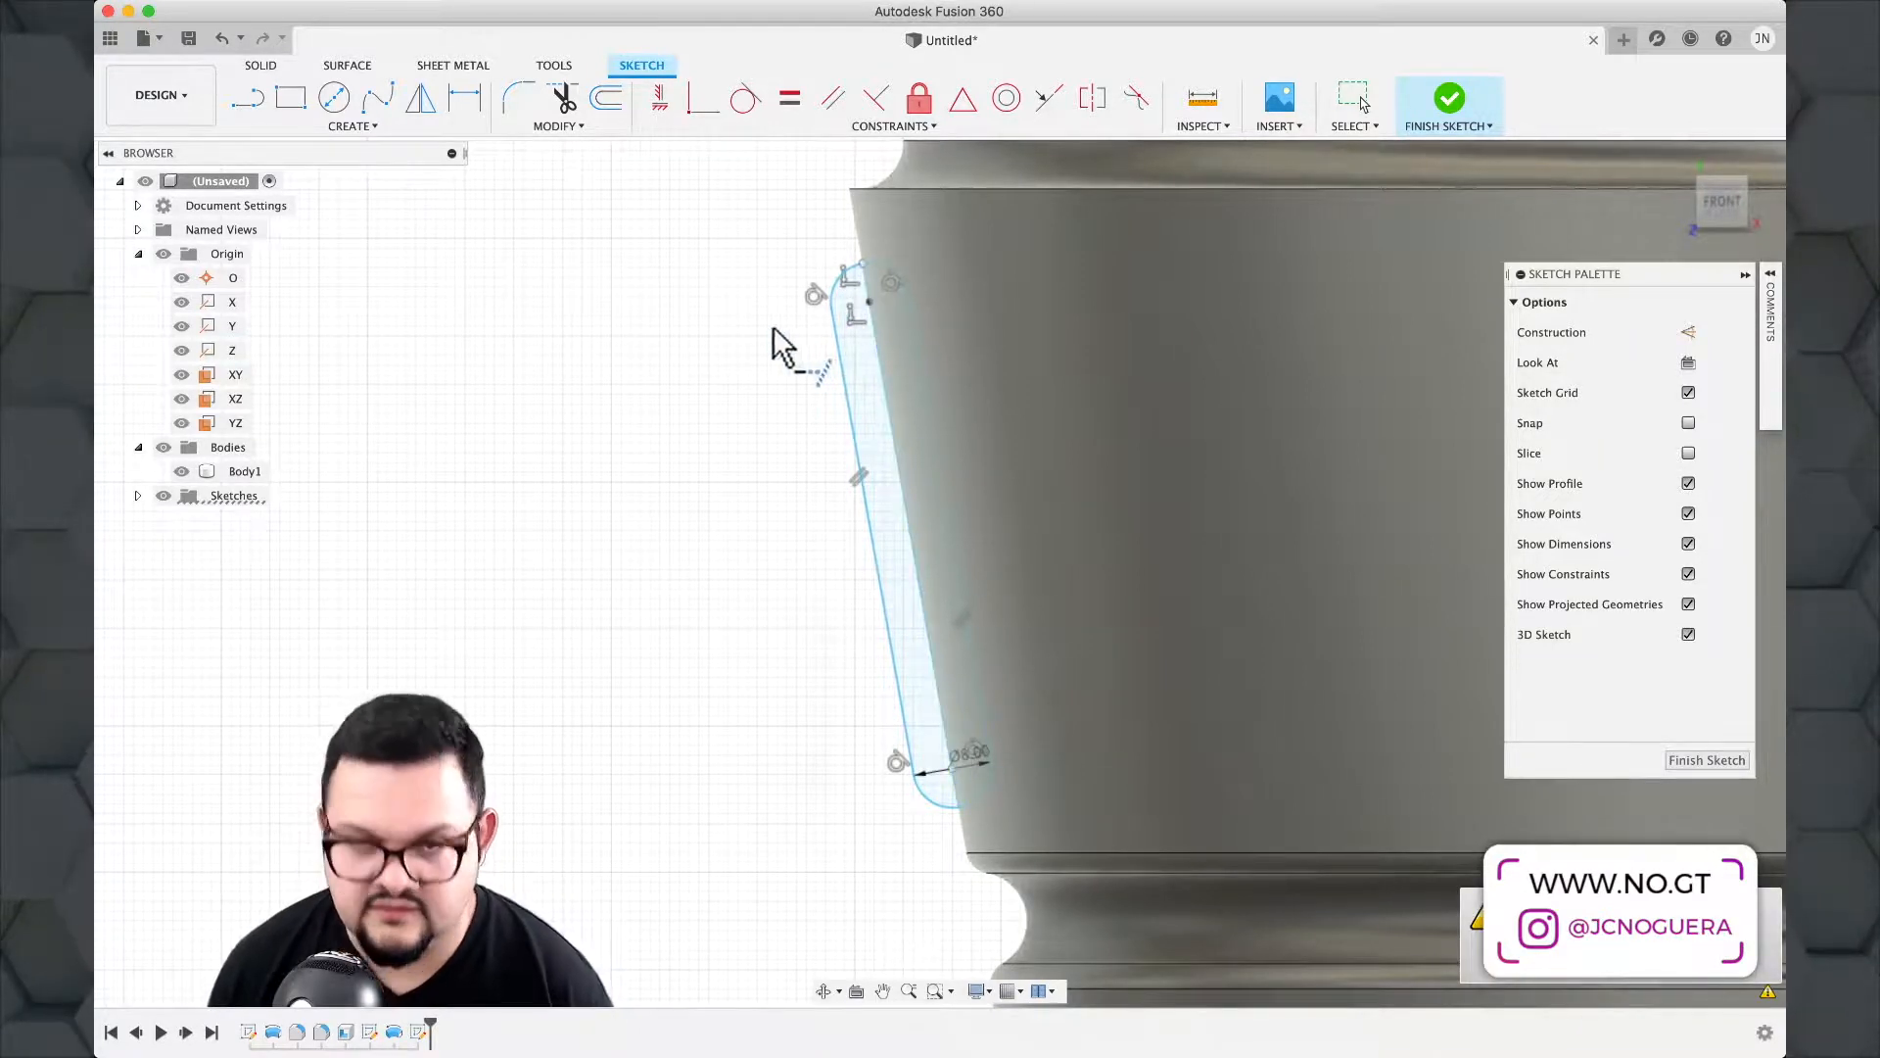
key("Escape")
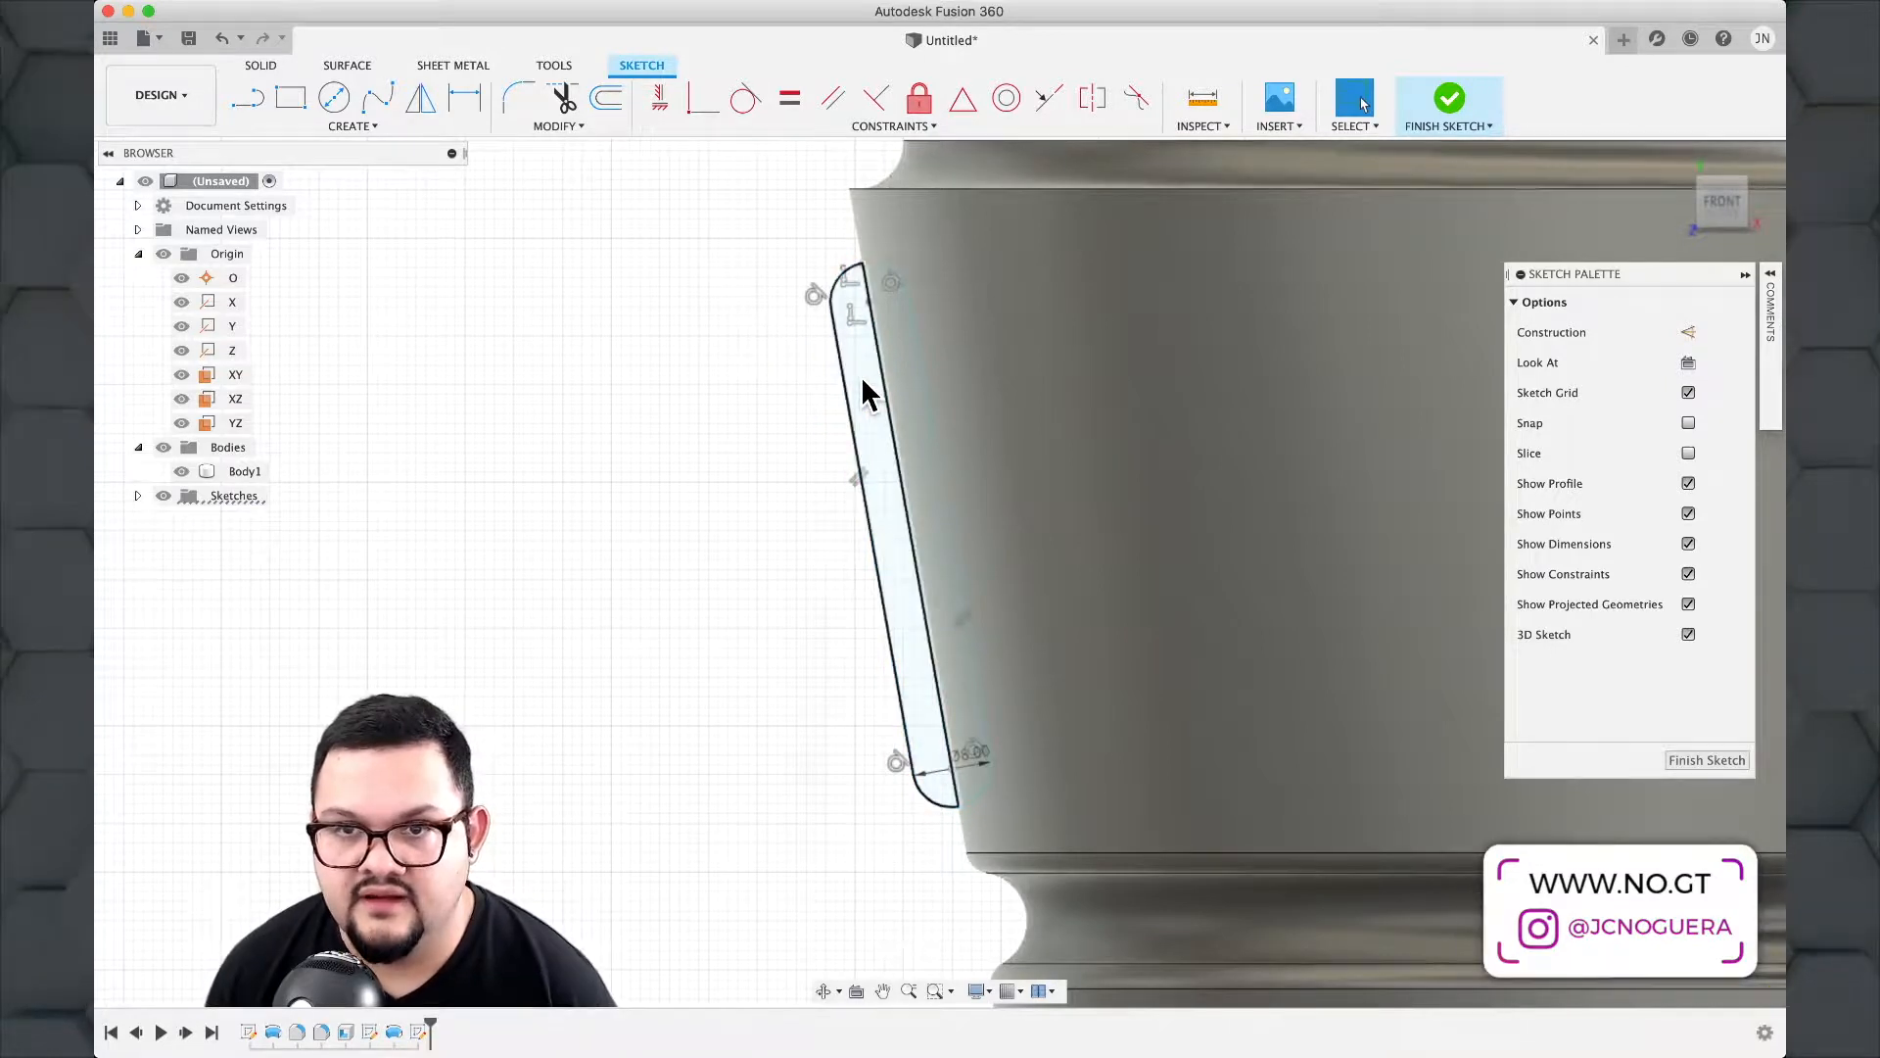
Revolve the outer half of the slot profile 270 degrees about the extended centre line as a cut into the tapered wall.
left_click(861, 377)
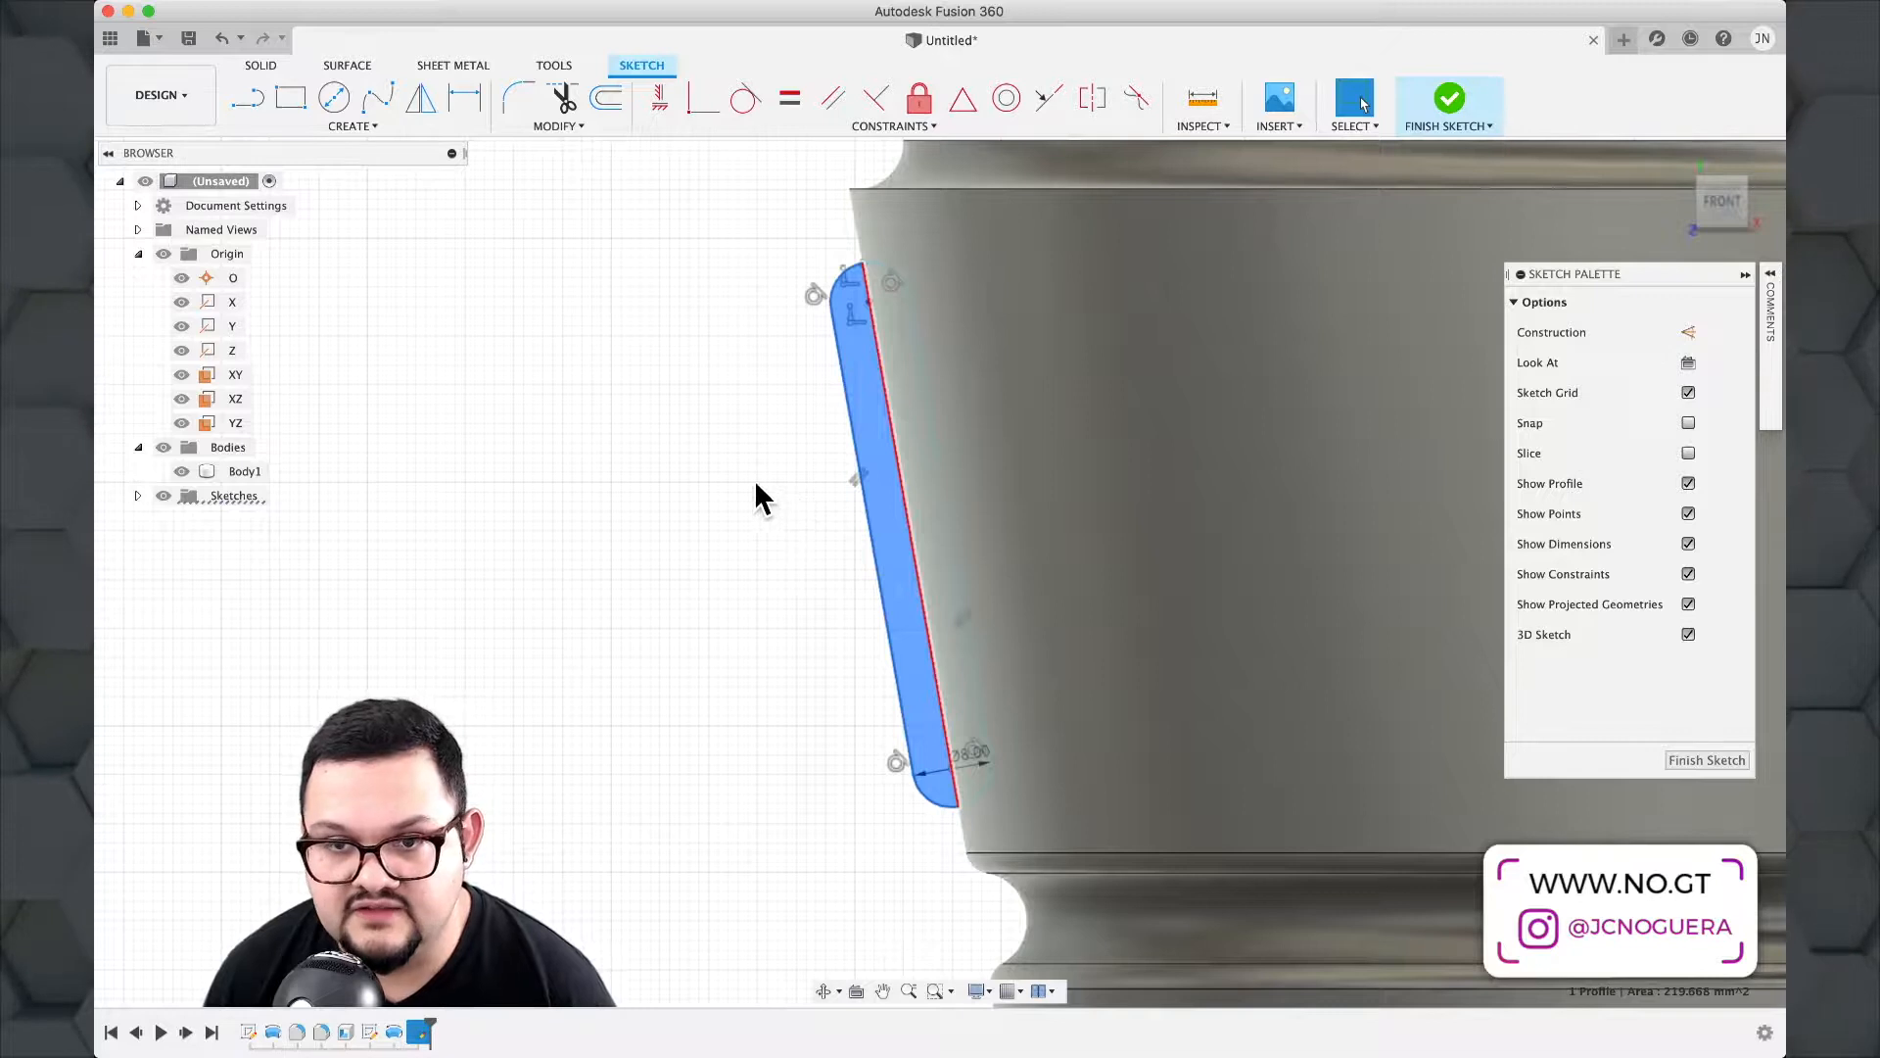
mouse_move(755, 483)
middle_mouse_down("shift")
mouse_move(770, 470)
mouse_move(776, 505)
middle_mouse_up("shift")
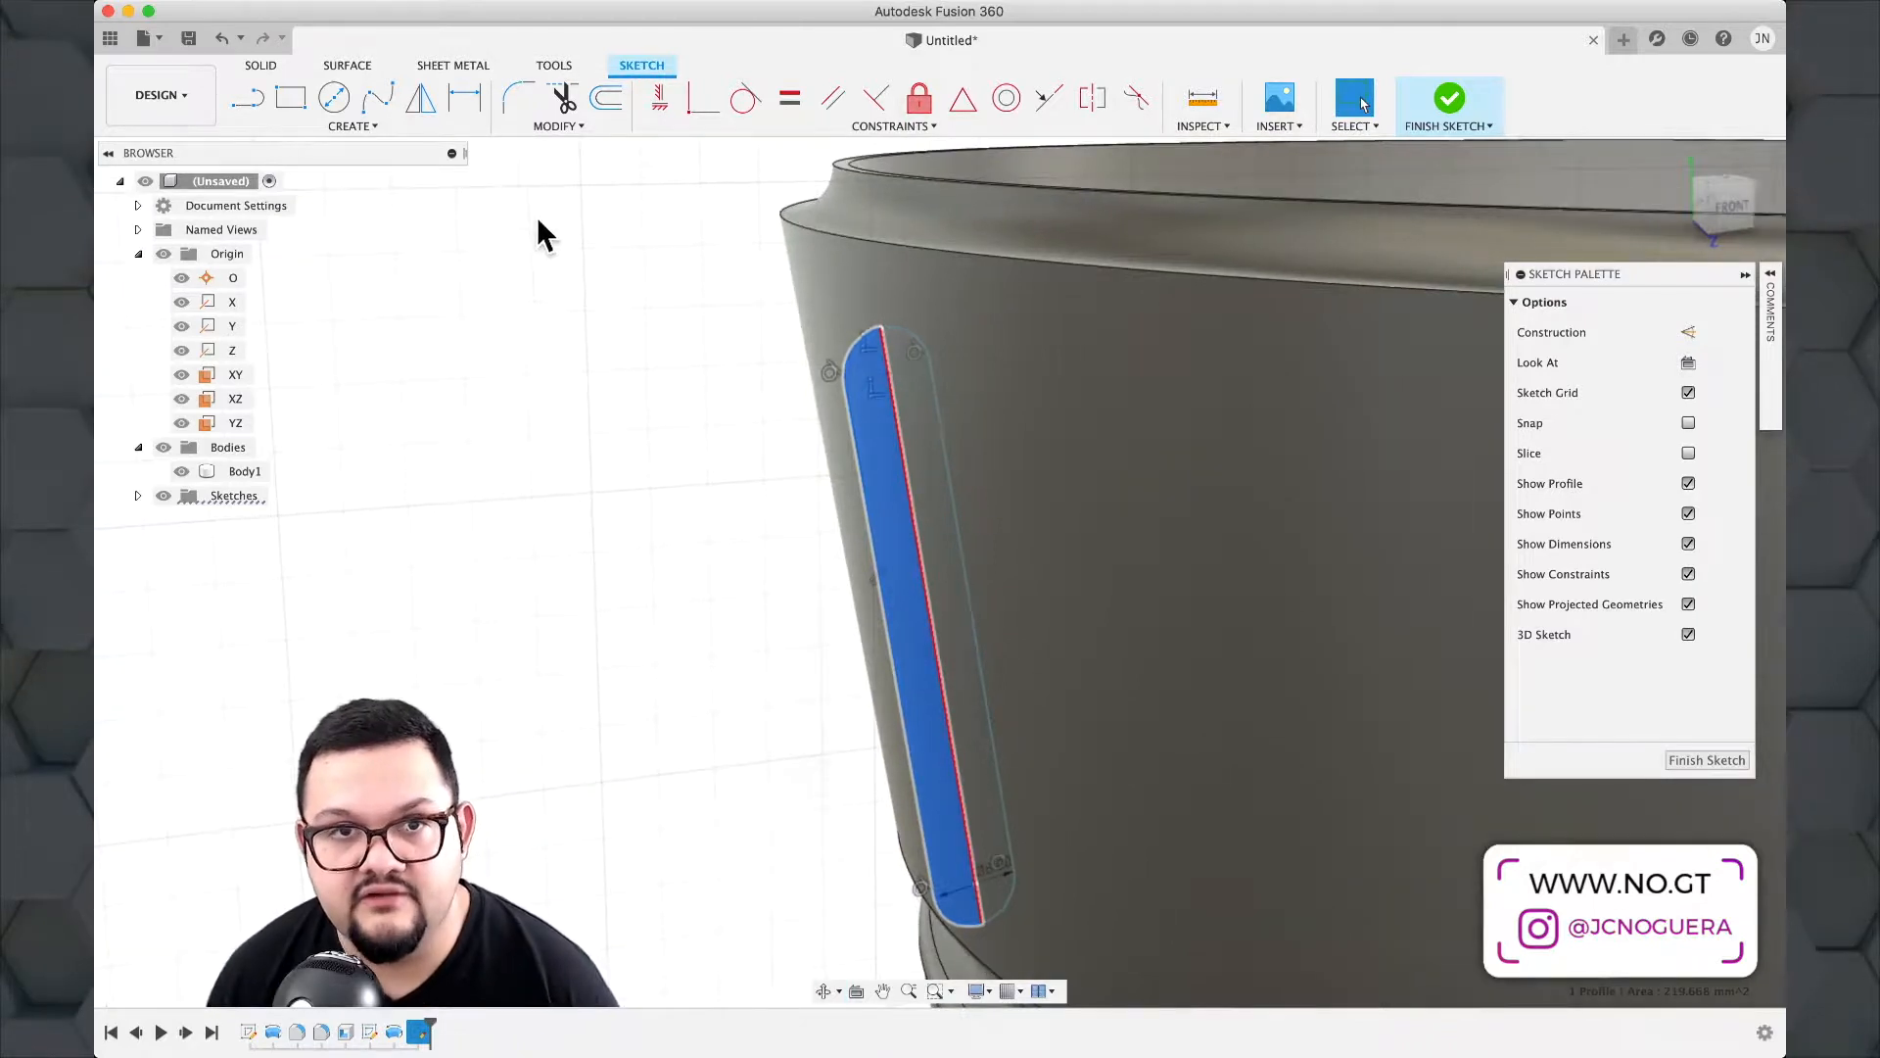
left_click(262, 66)
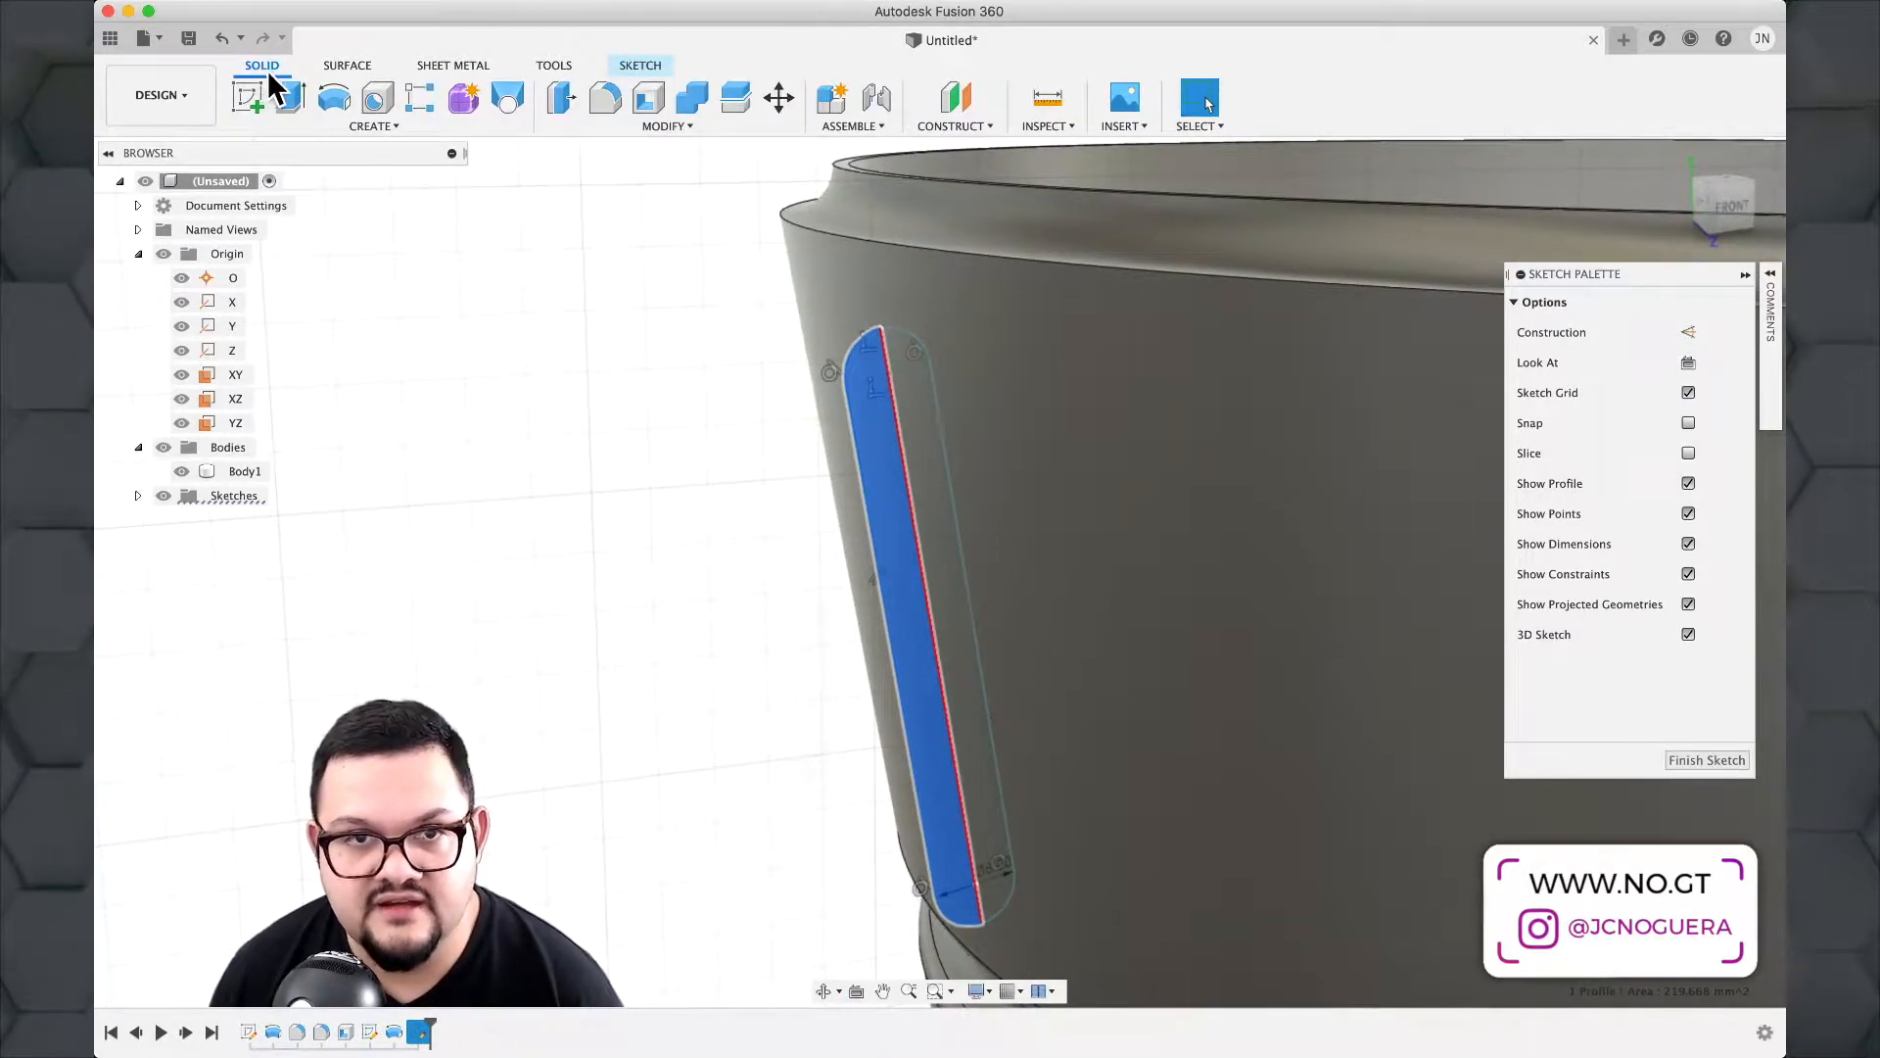
left_click(343, 102)
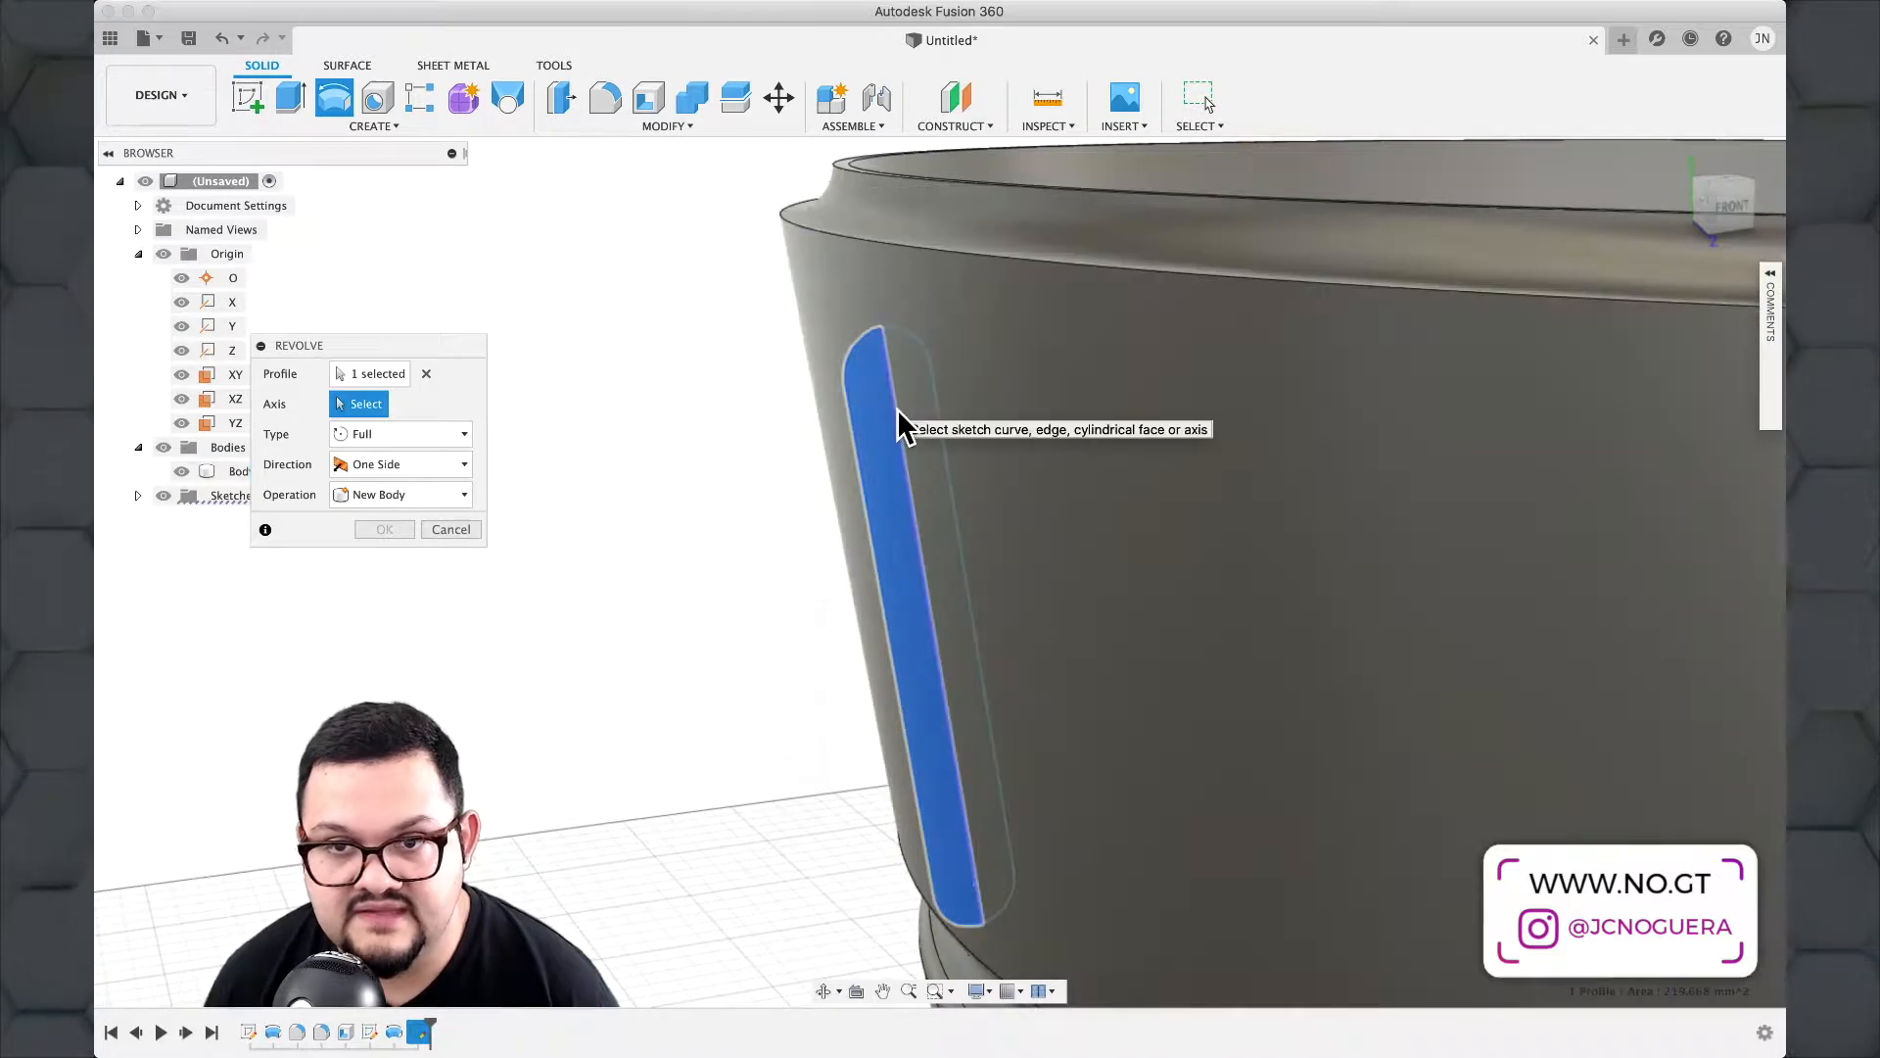
left_click(898, 412)
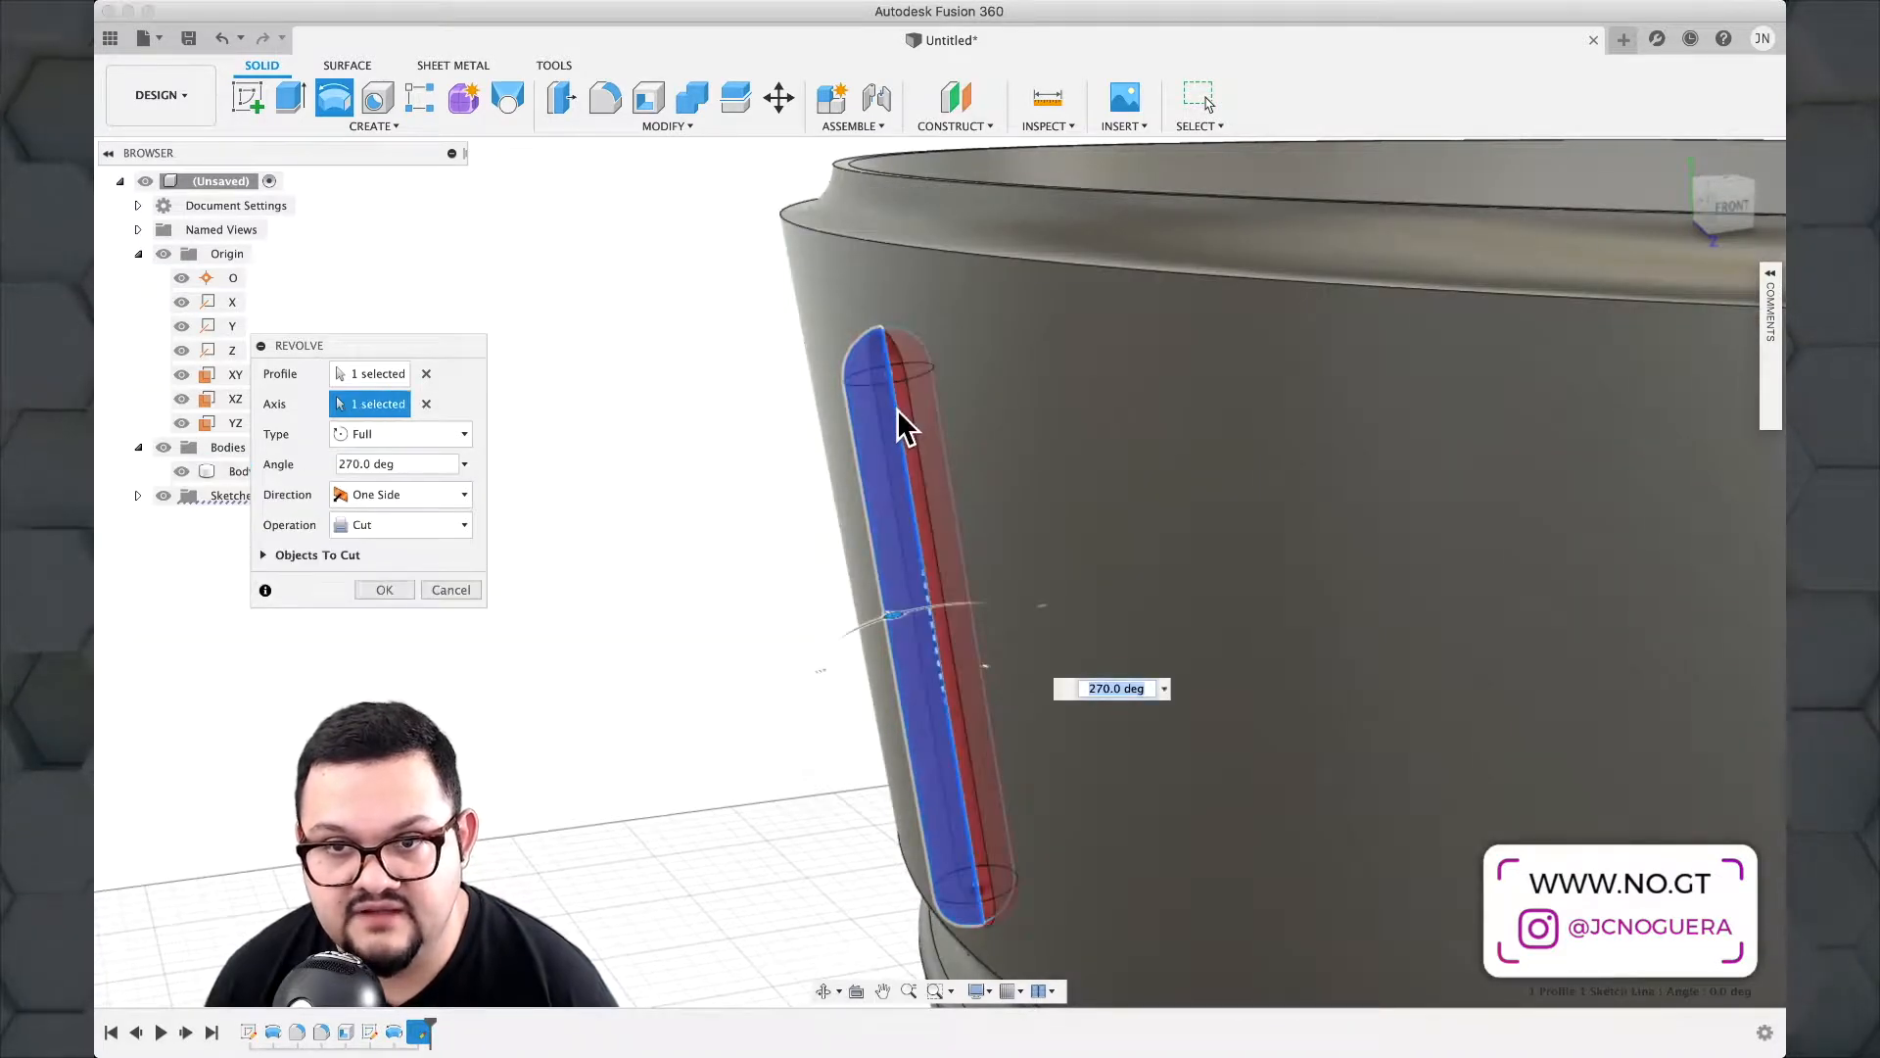
mouse_move(733, 471)
middle_mouse_down("shift")
mouse_move(725, 436)
mouse_move(811, 409)
mouse_move(789, 399)
mouse_move(775, 456)
mouse_move(892, 442)
mouse_move(748, 437)
mouse_move(755, 462)
middle_mouse_up("shift")
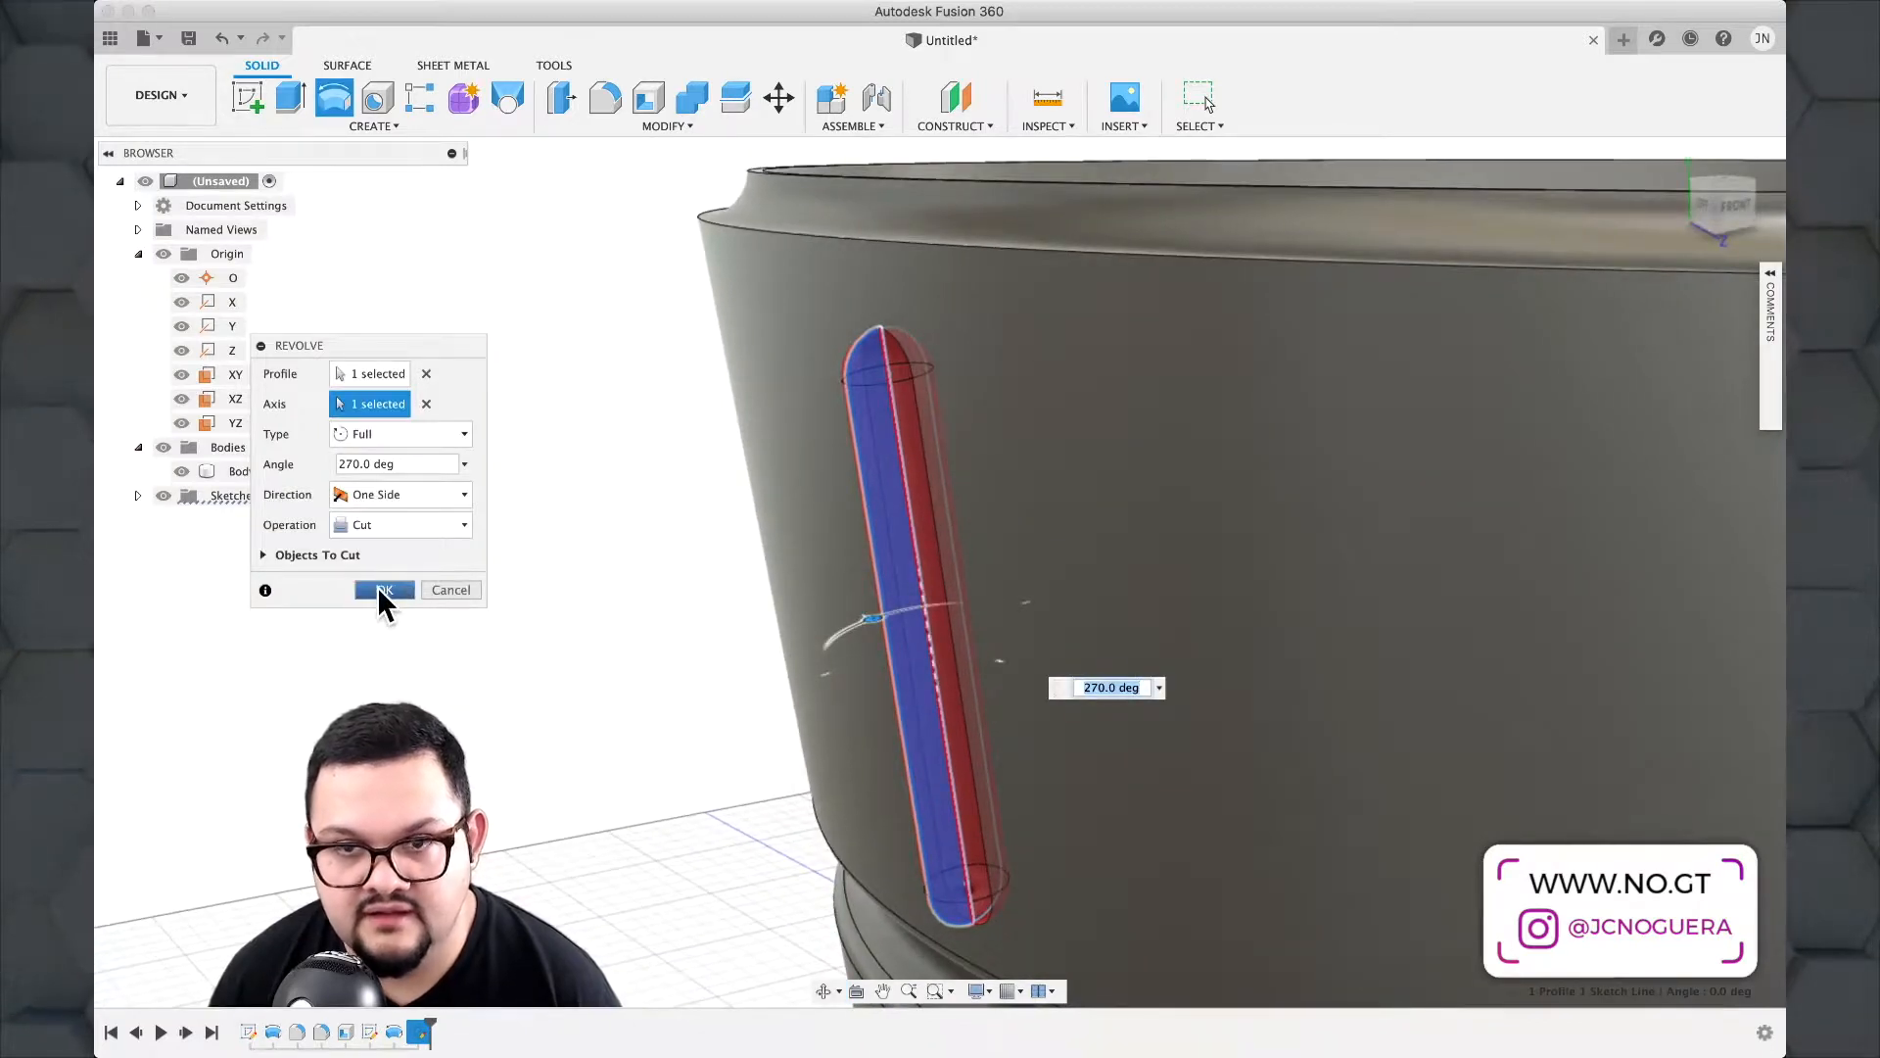
left_click(378, 586)
middle_click_drag(411, 579, 601, 503, "shift")
scroll(602, 505, "down", 5)
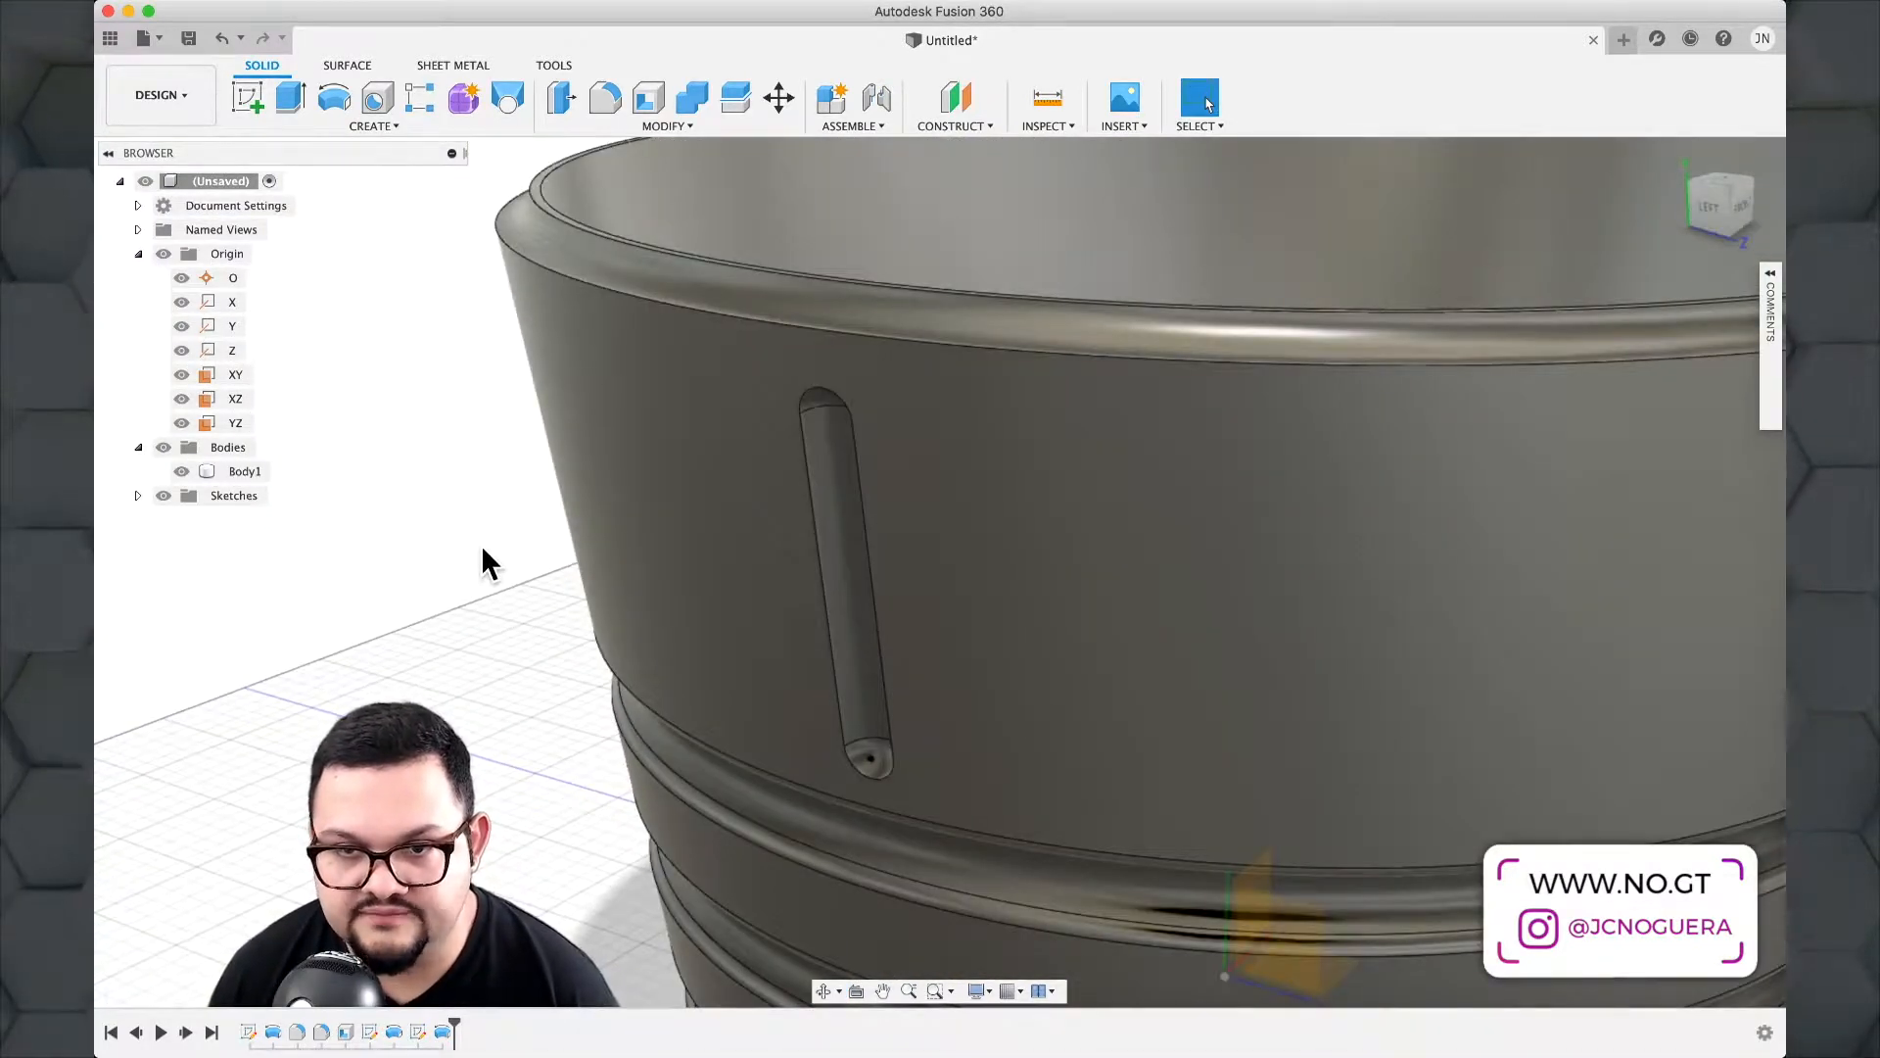
Start a circular pattern of type Features with the revolved slot cut as the object.
scroll(480, 548, "down", 3)
mouse_move(467, 554)
middle_mouse_down("shift")
mouse_move(432, 558)
mouse_move(472, 531)
middle_mouse_up("shift")
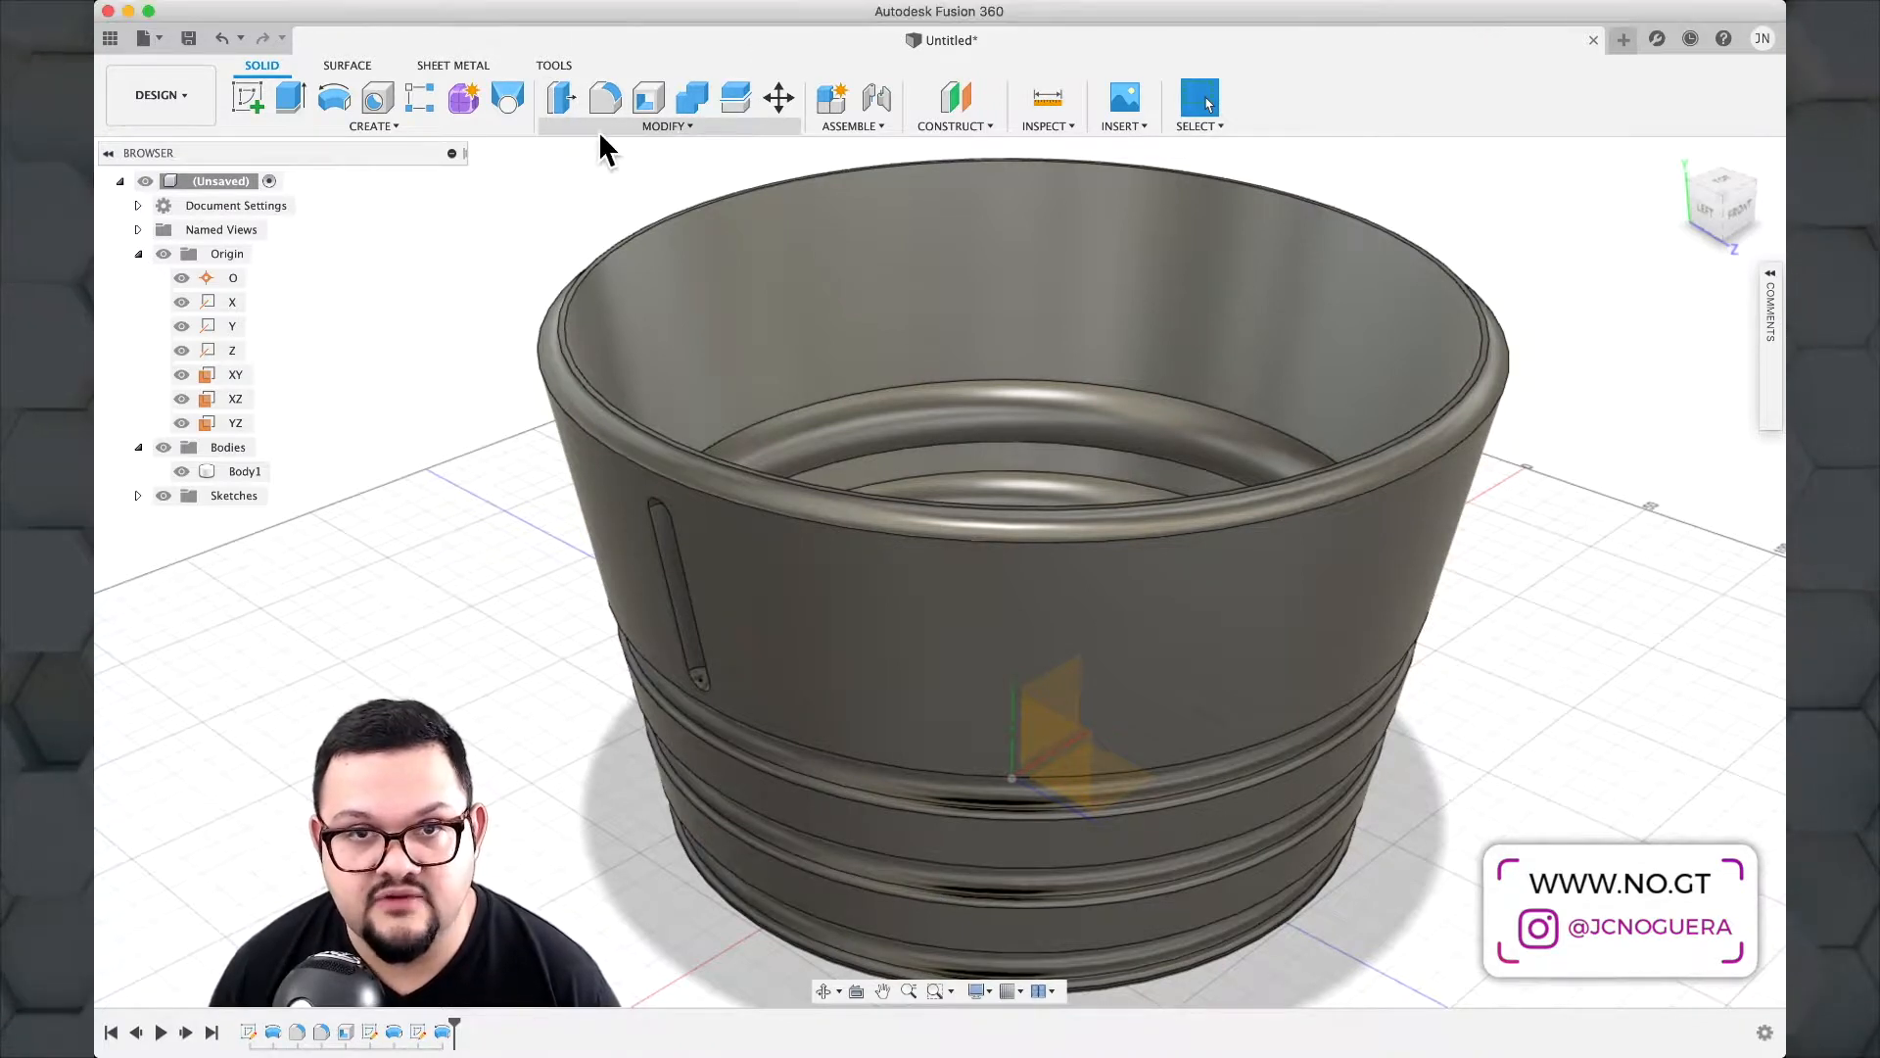
left_click(481, 129)
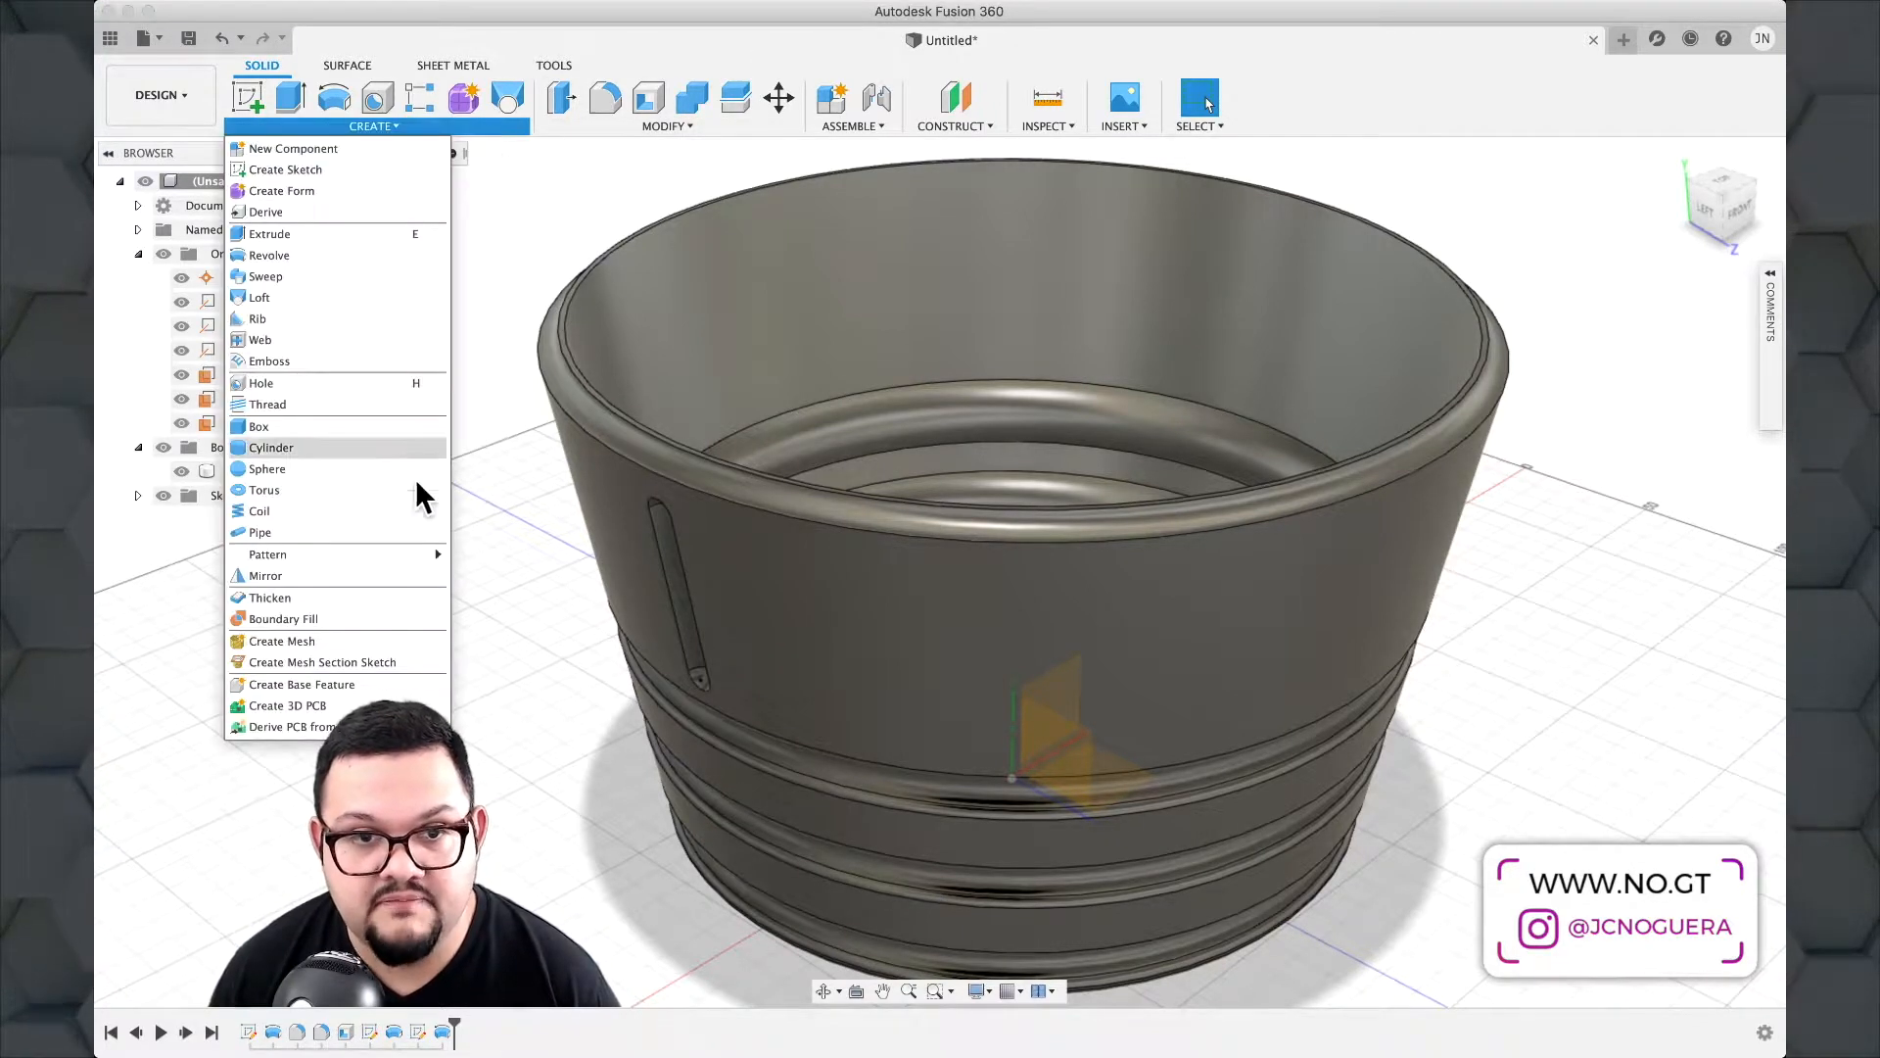
mouse_move(408, 552)
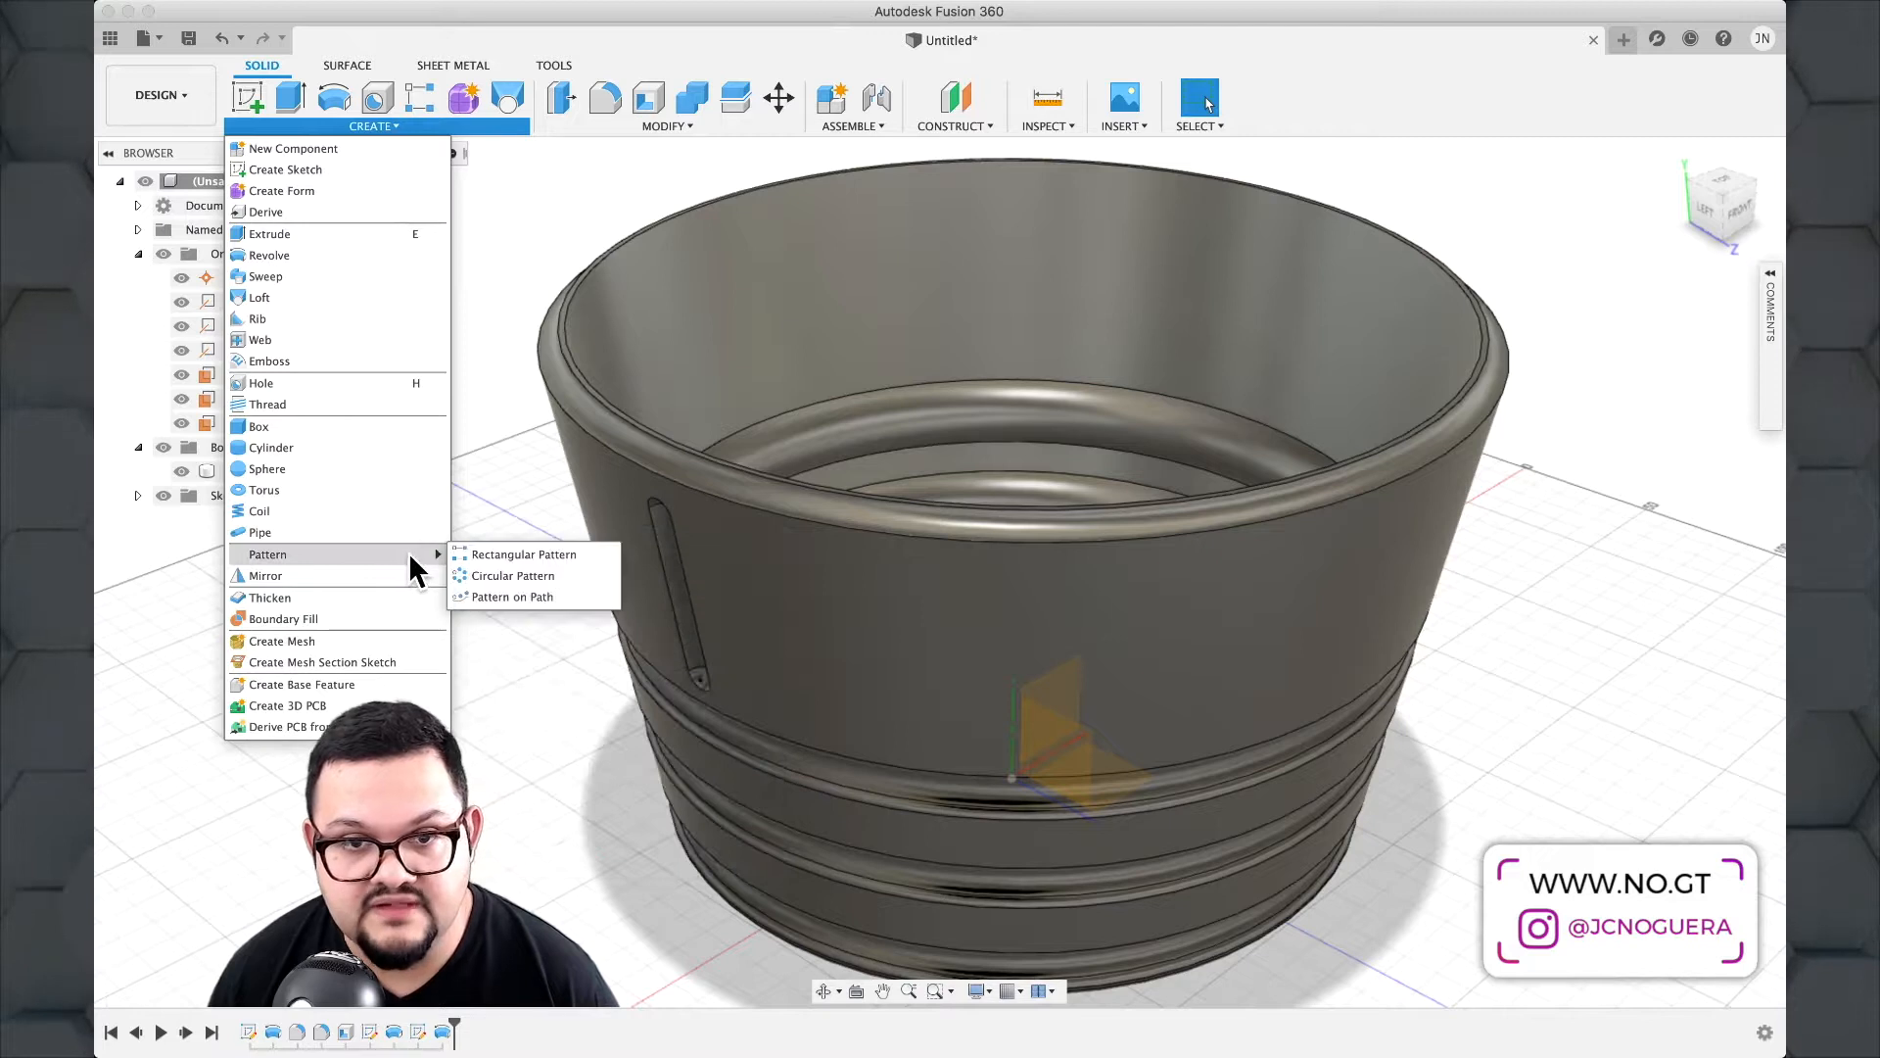
left_click(500, 576)
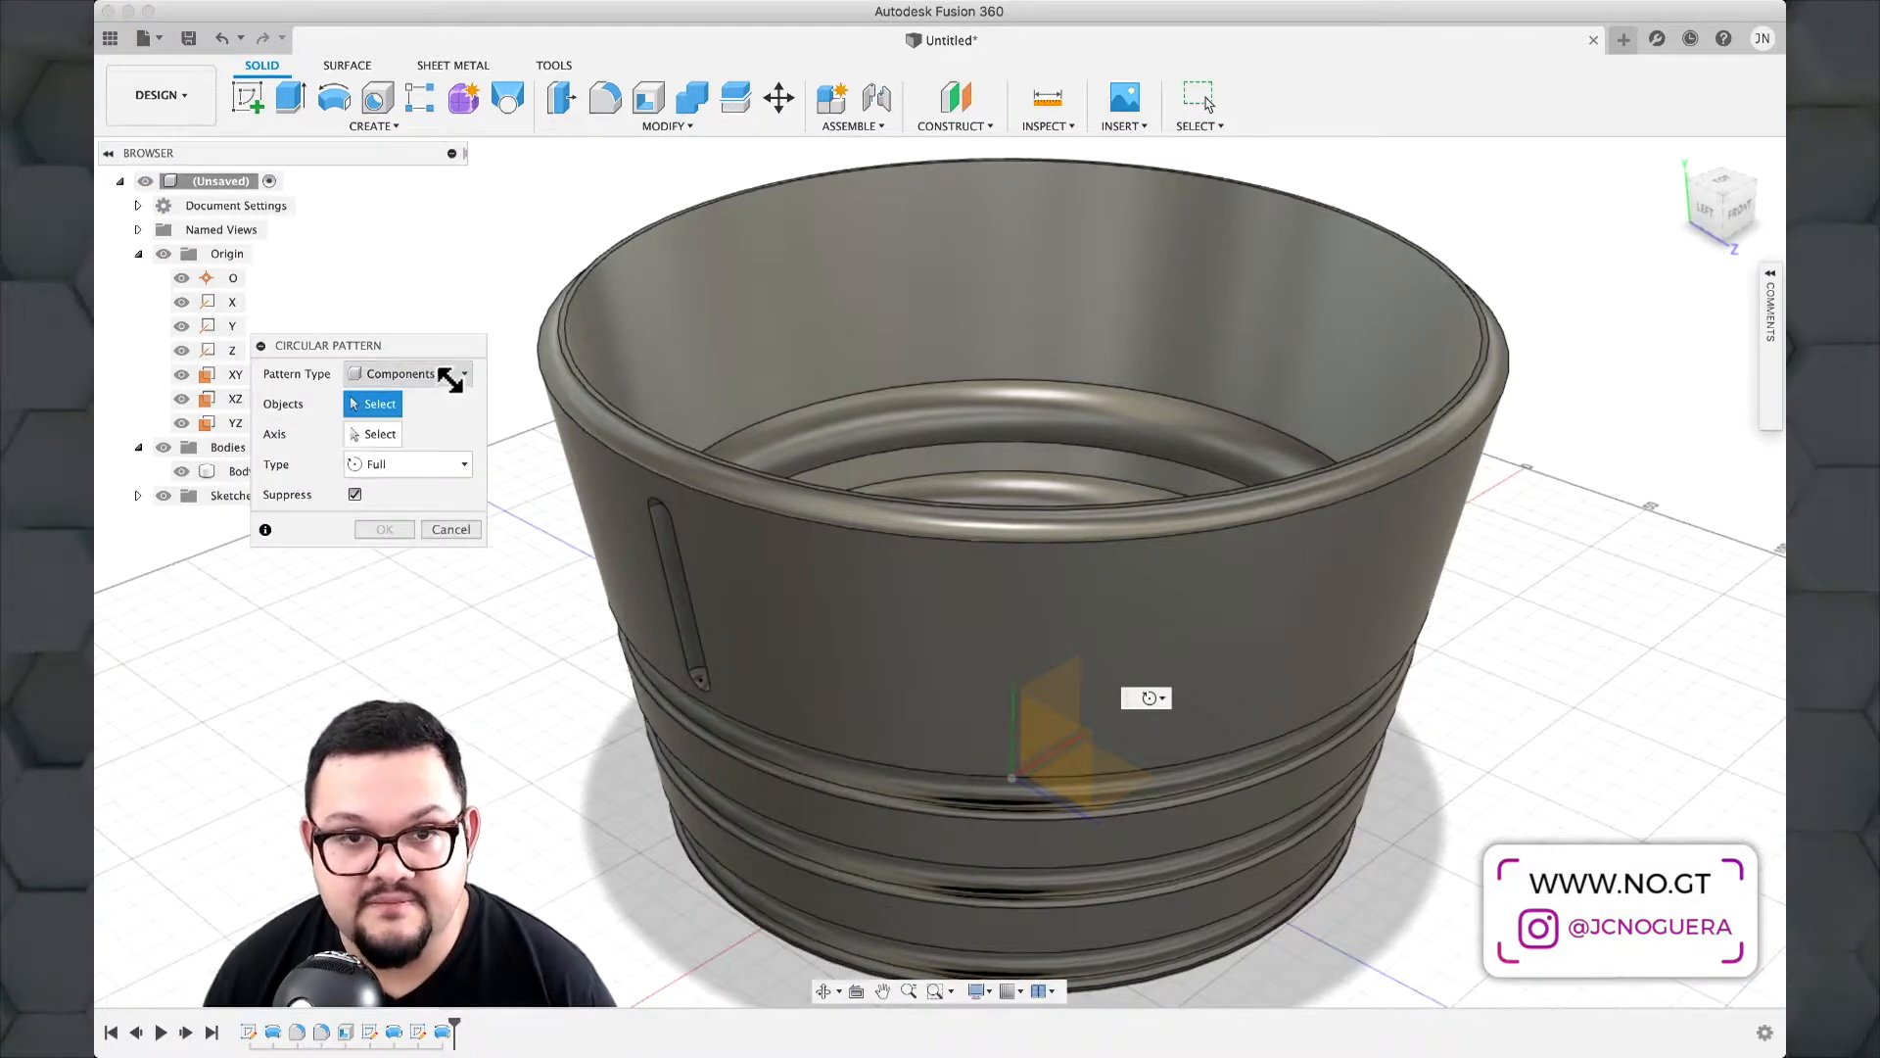
left_click(448, 374)
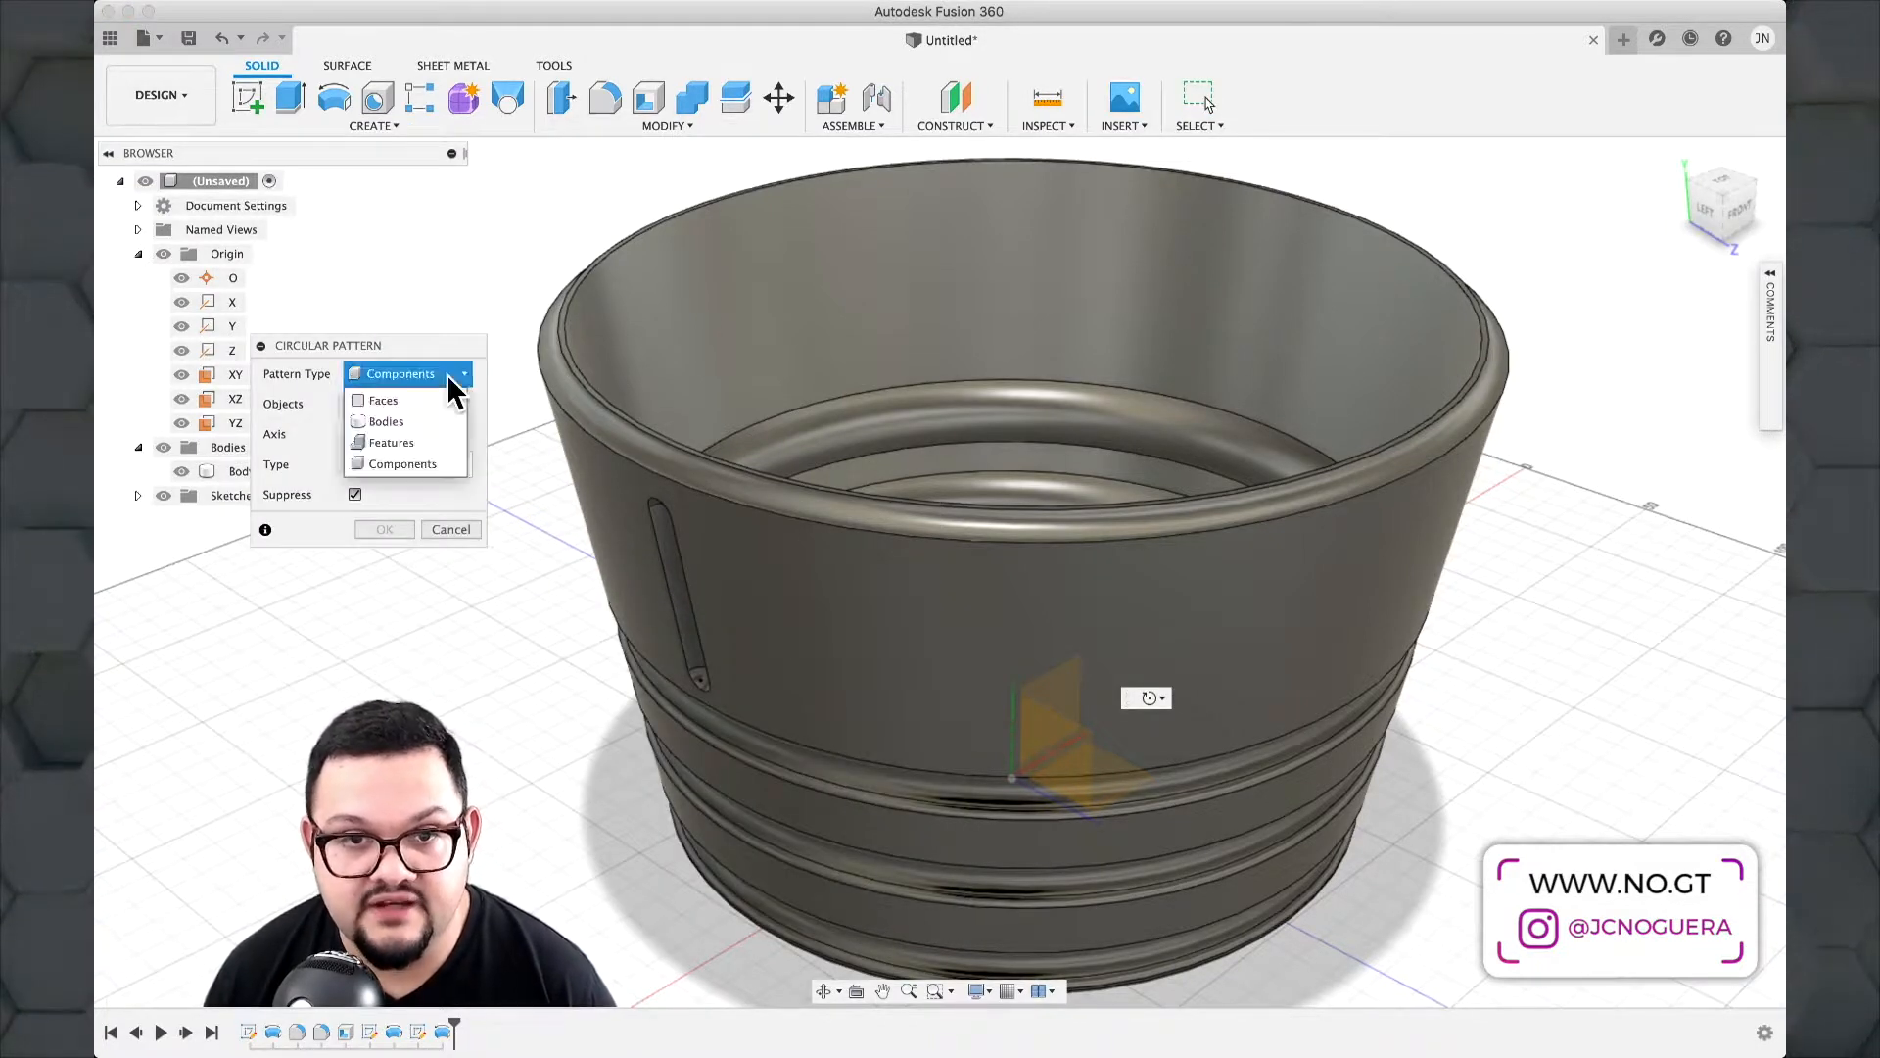
left_click(419, 443)
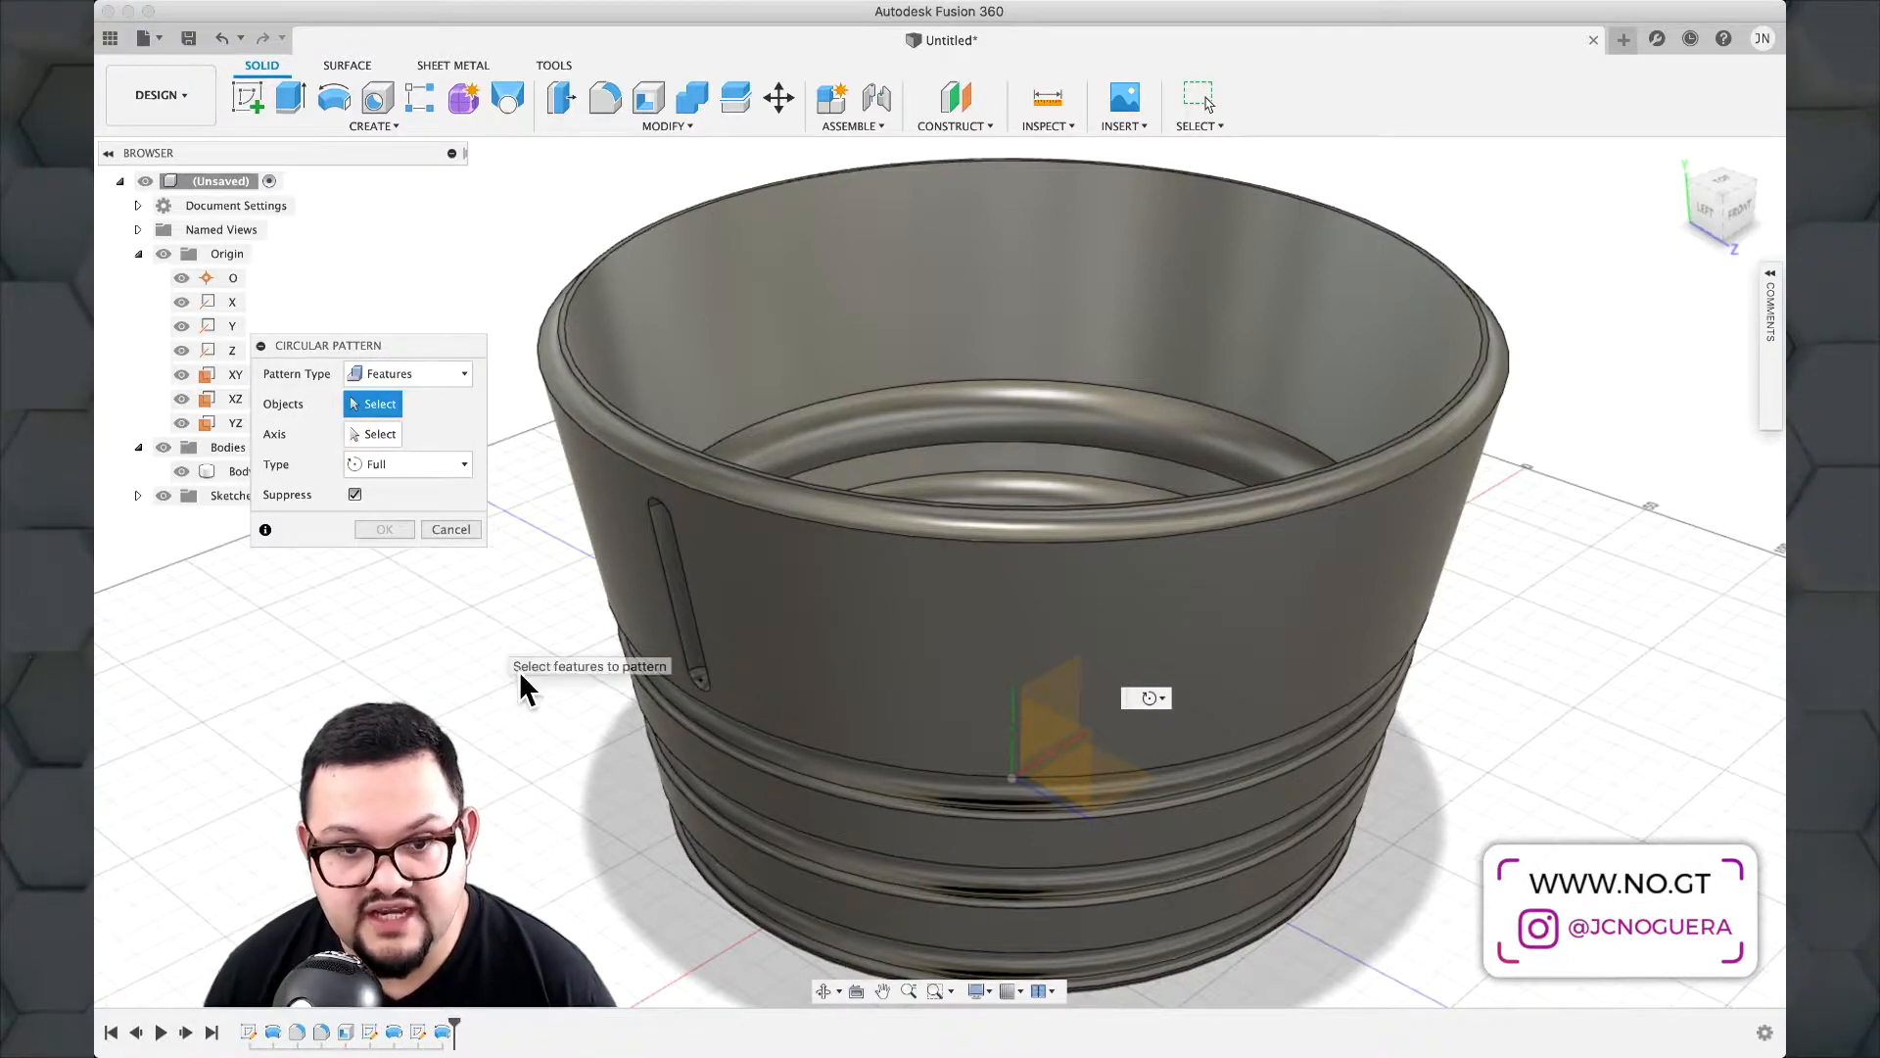
left_click(444, 1035)
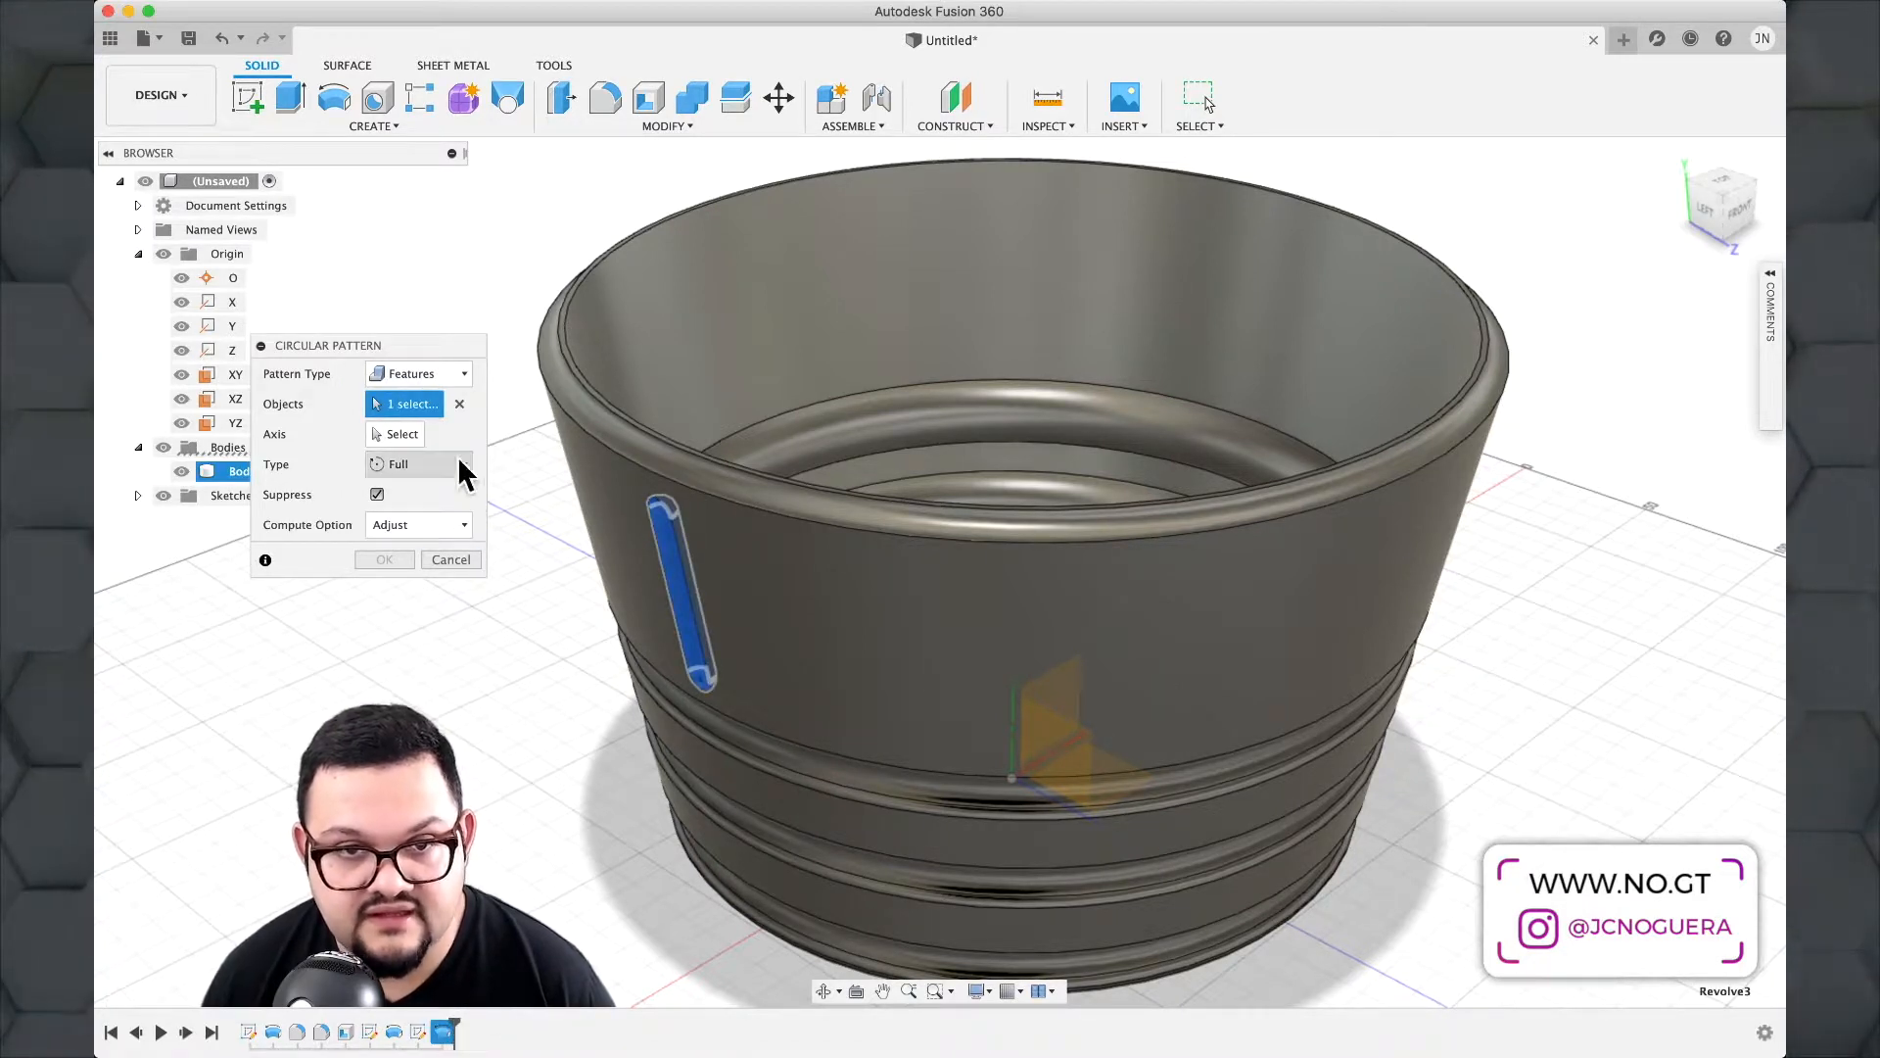
Use the container's tapered outer wall as the pattern axis and set the quantity to 40 over a full circle.
left_click(411, 434)
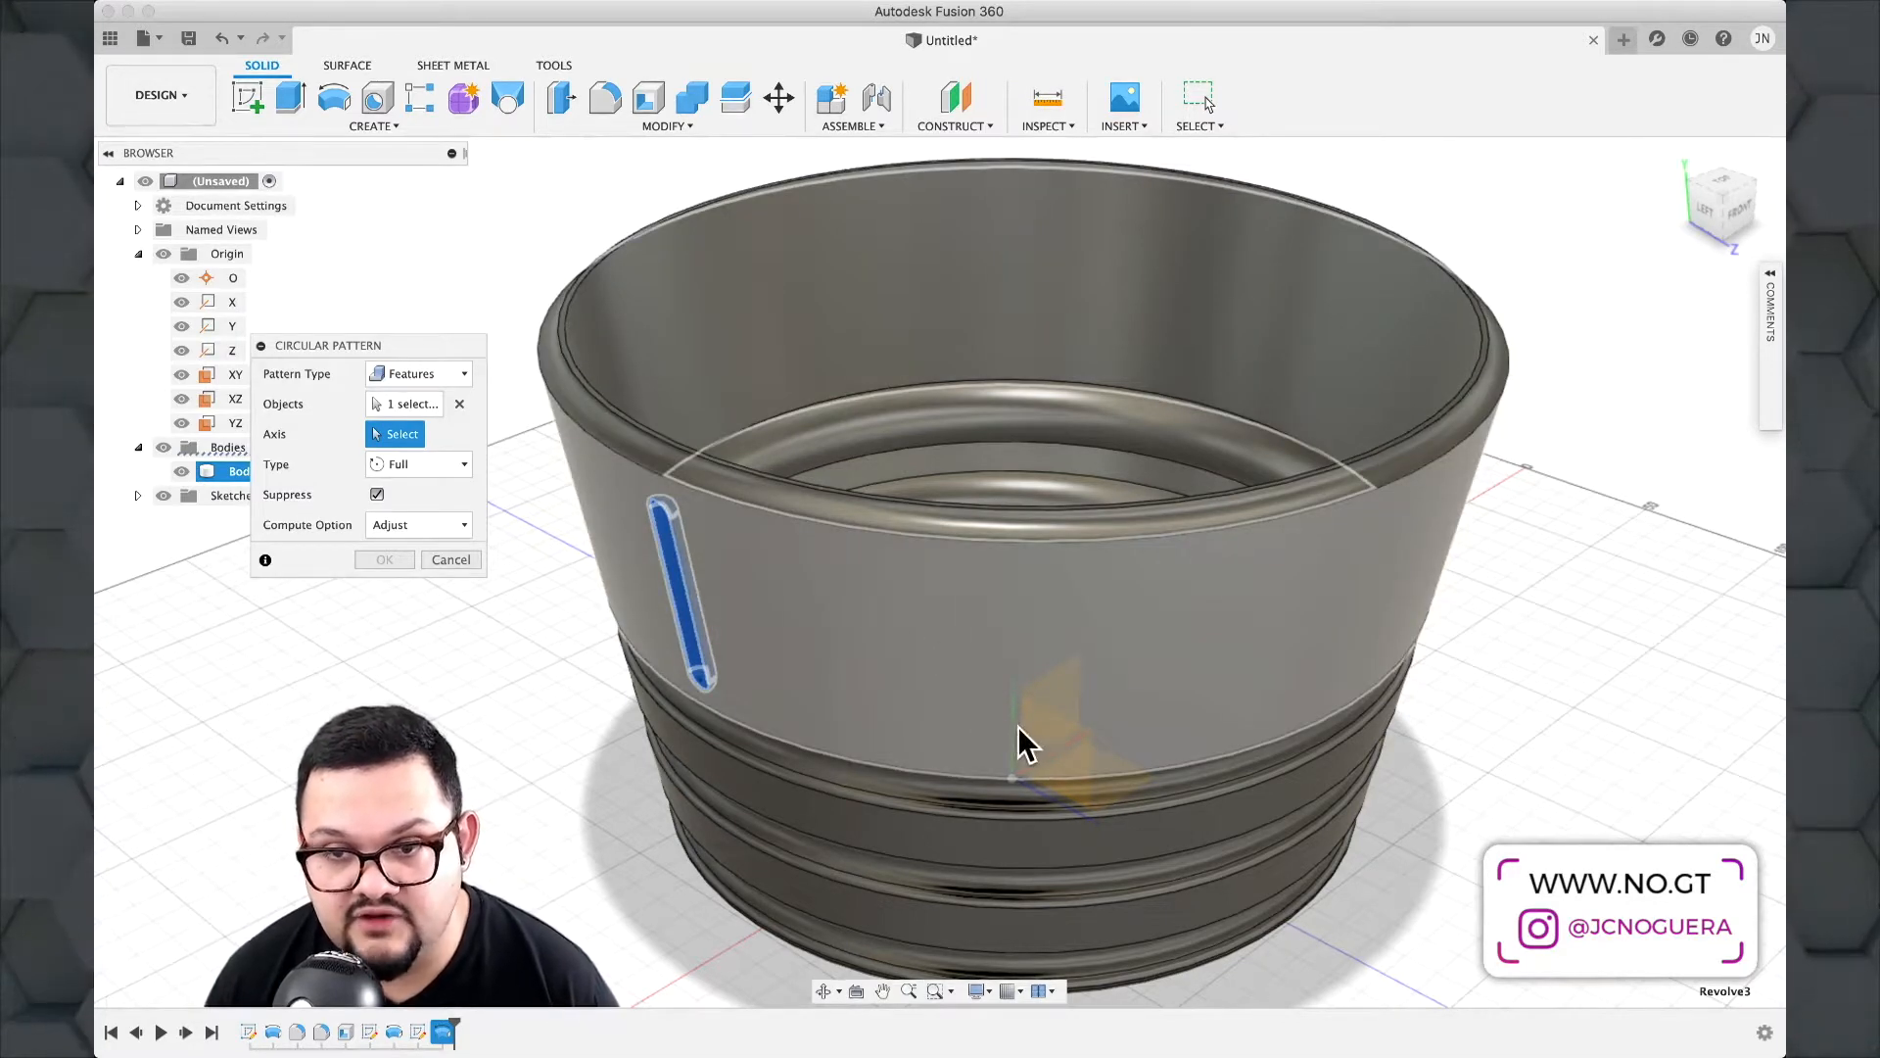
left_click(896, 594)
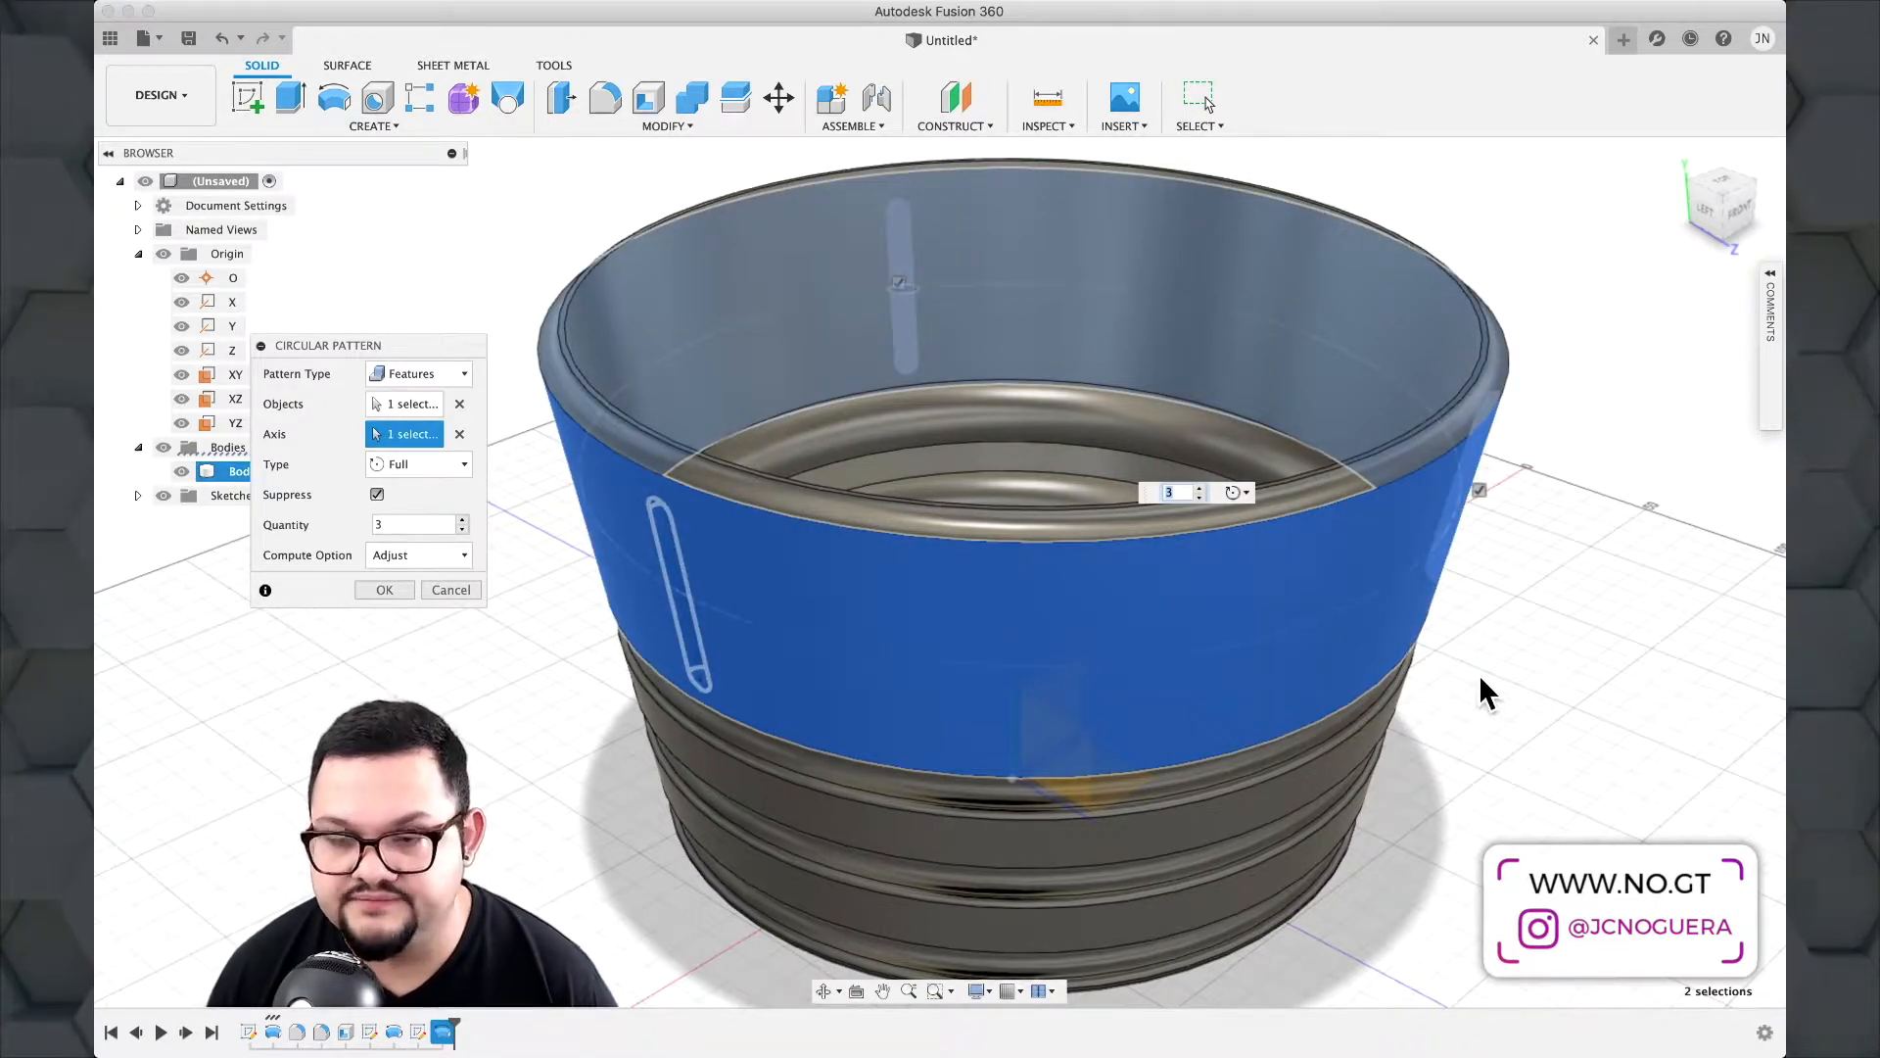
middle_click_drag(1482, 683, 1410, 686, "shift")
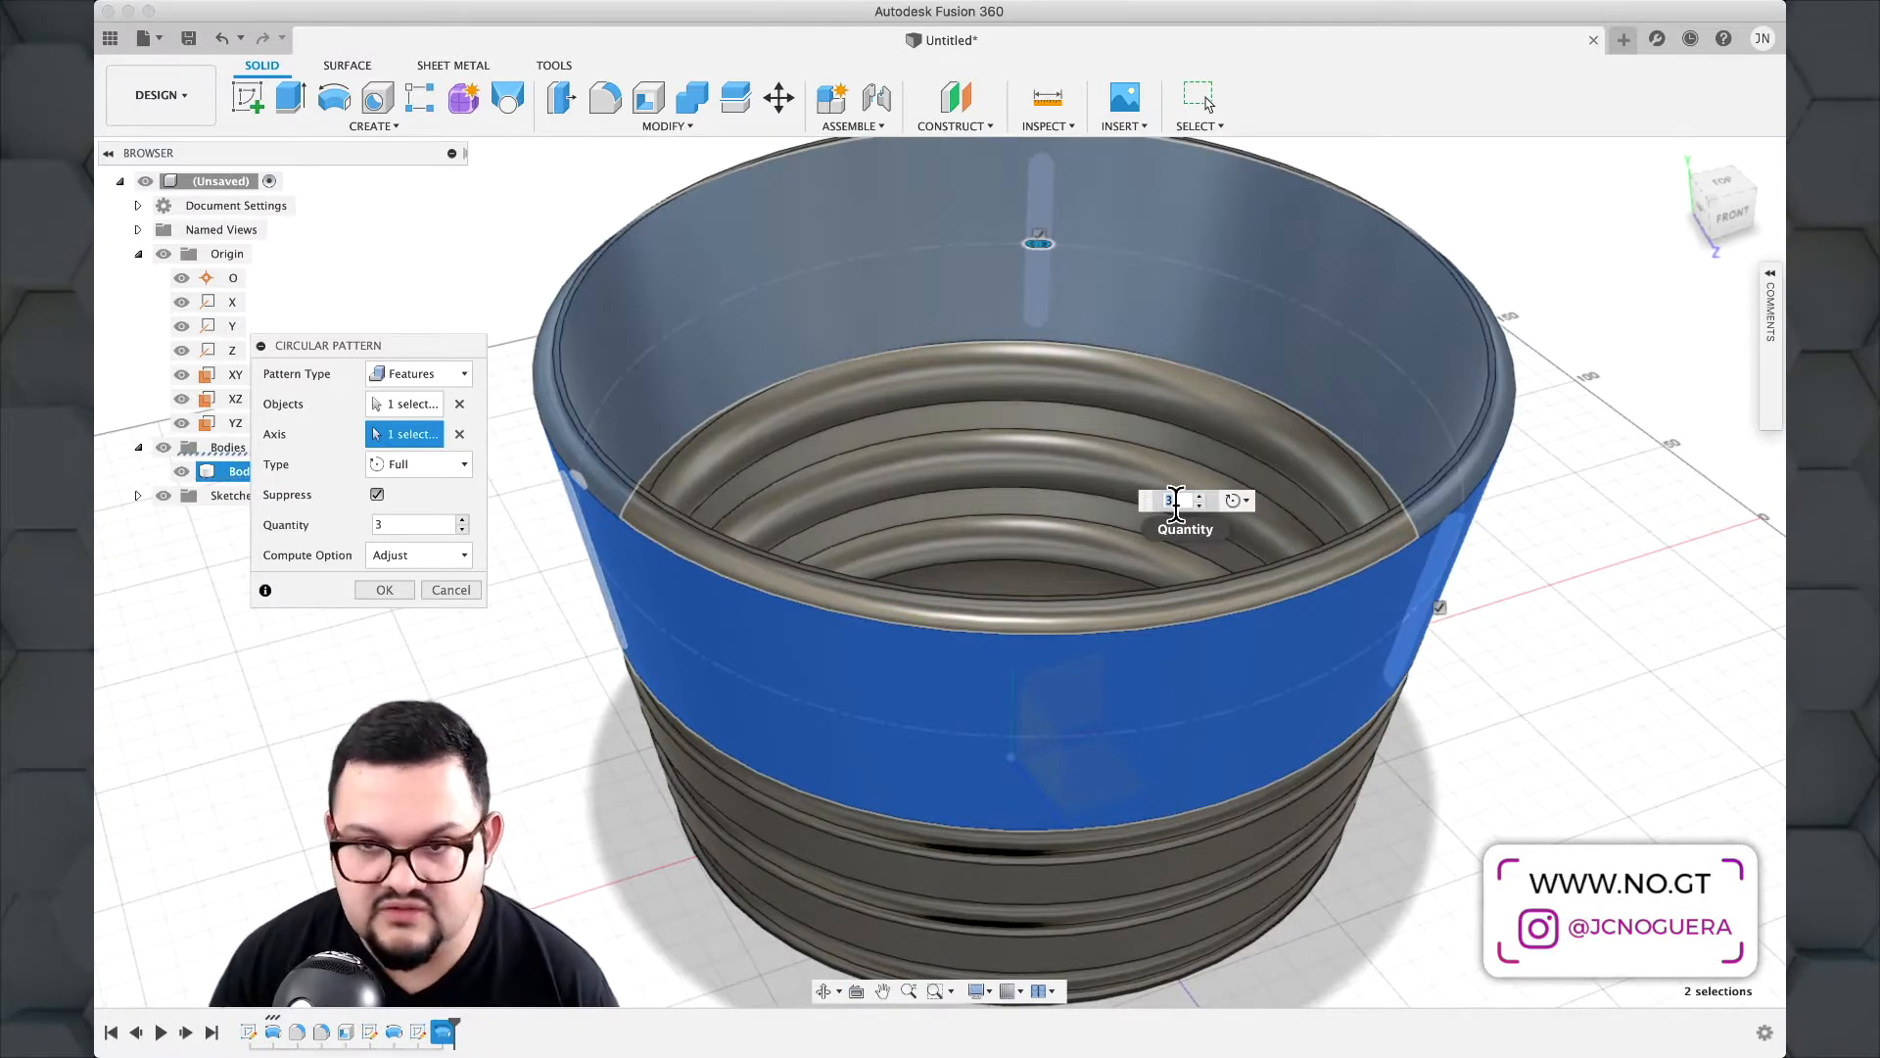
type("0")
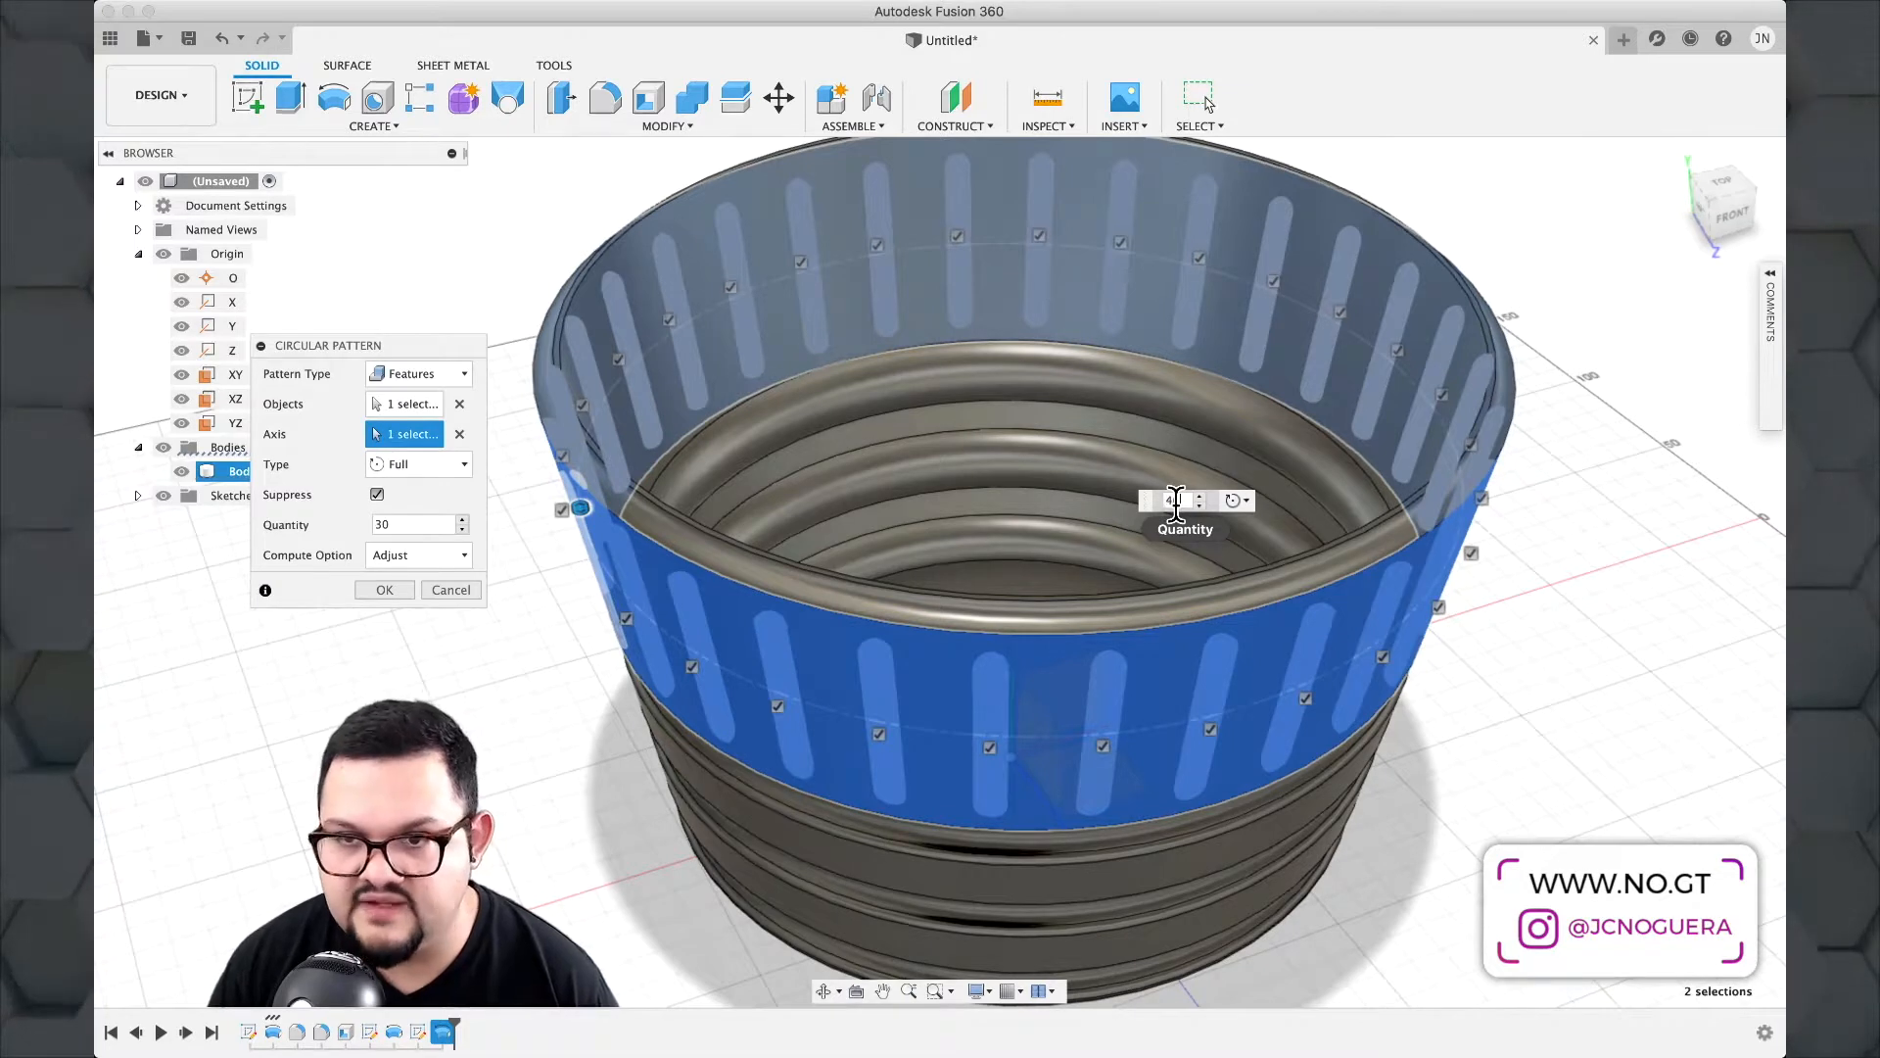
type("0")
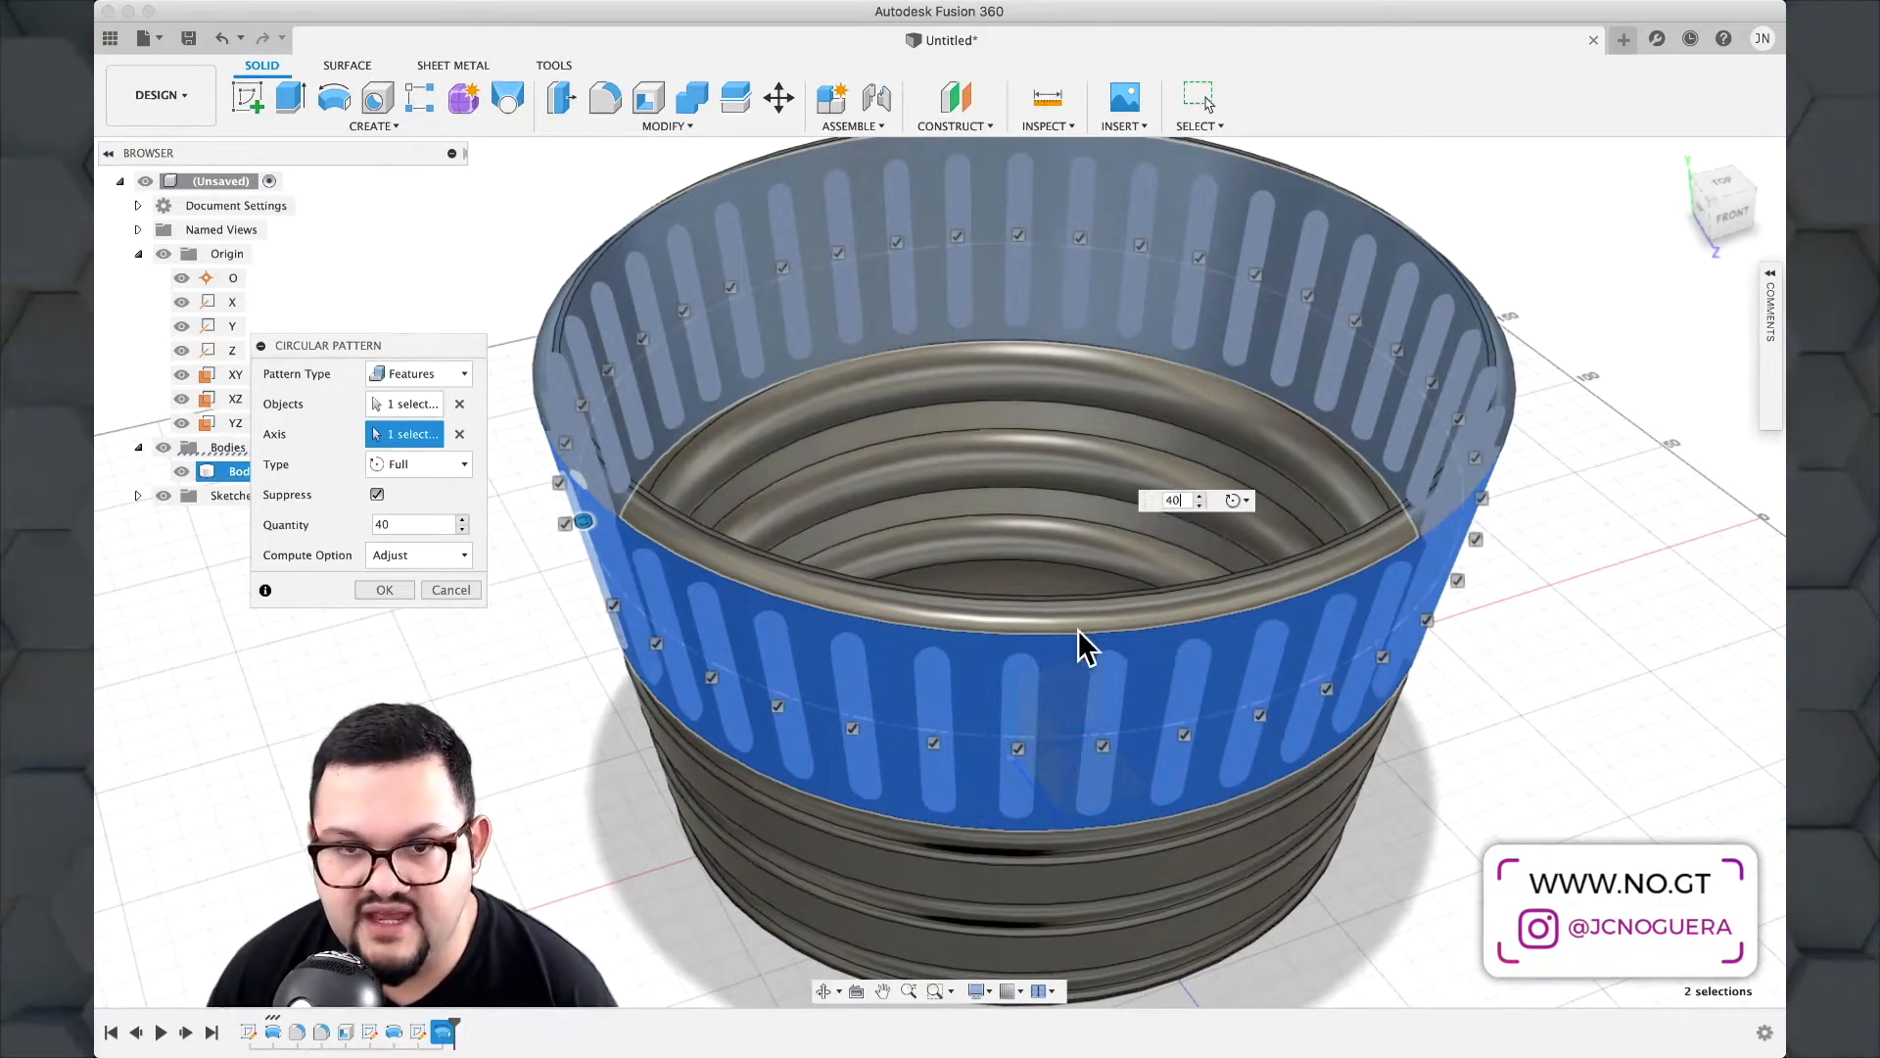
Suppress two neighbouring slot occurrences in the circular pattern preview and restore them.
middle_click_drag(608, 722, 652, 684, "shift")
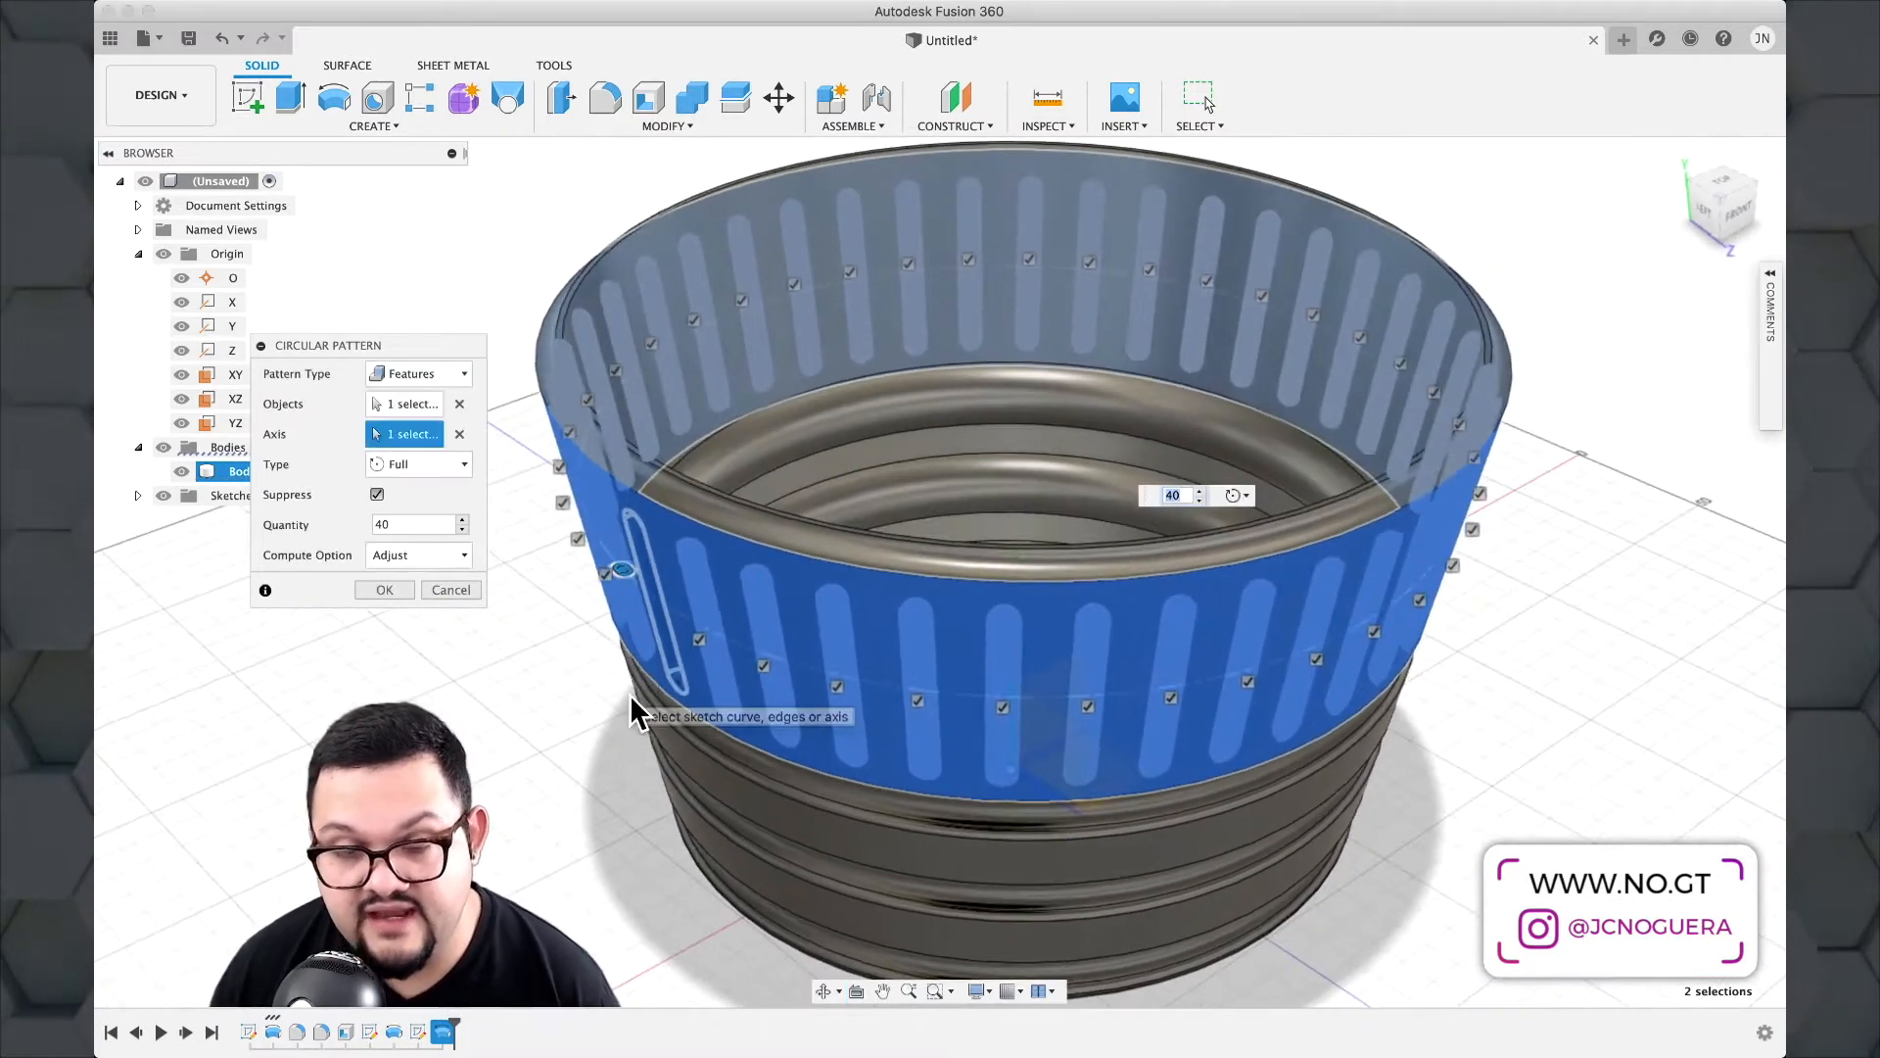
left_click(764, 667)
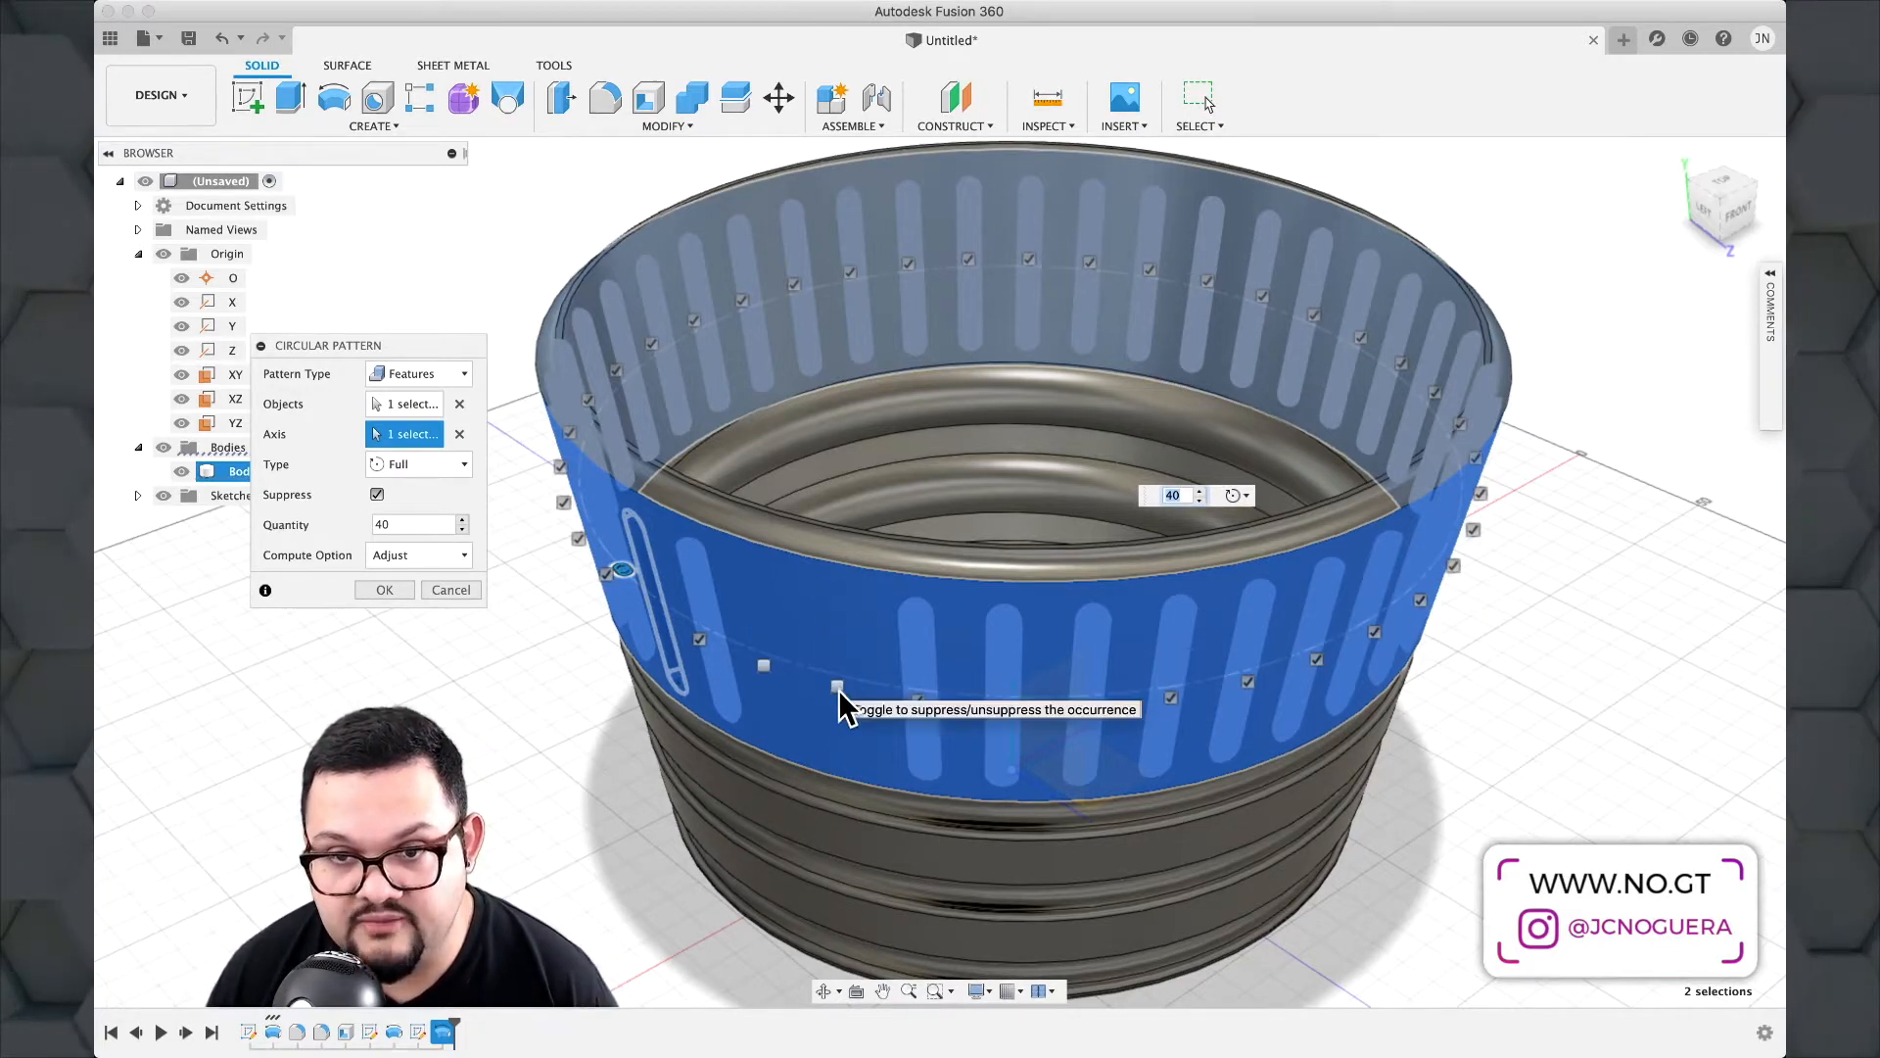
left_click(839, 688)
mouse_move(831, 672)
middle_mouse_down("shift")
mouse_move(901, 658)
mouse_move(832, 683)
middle_mouse_up("shift")
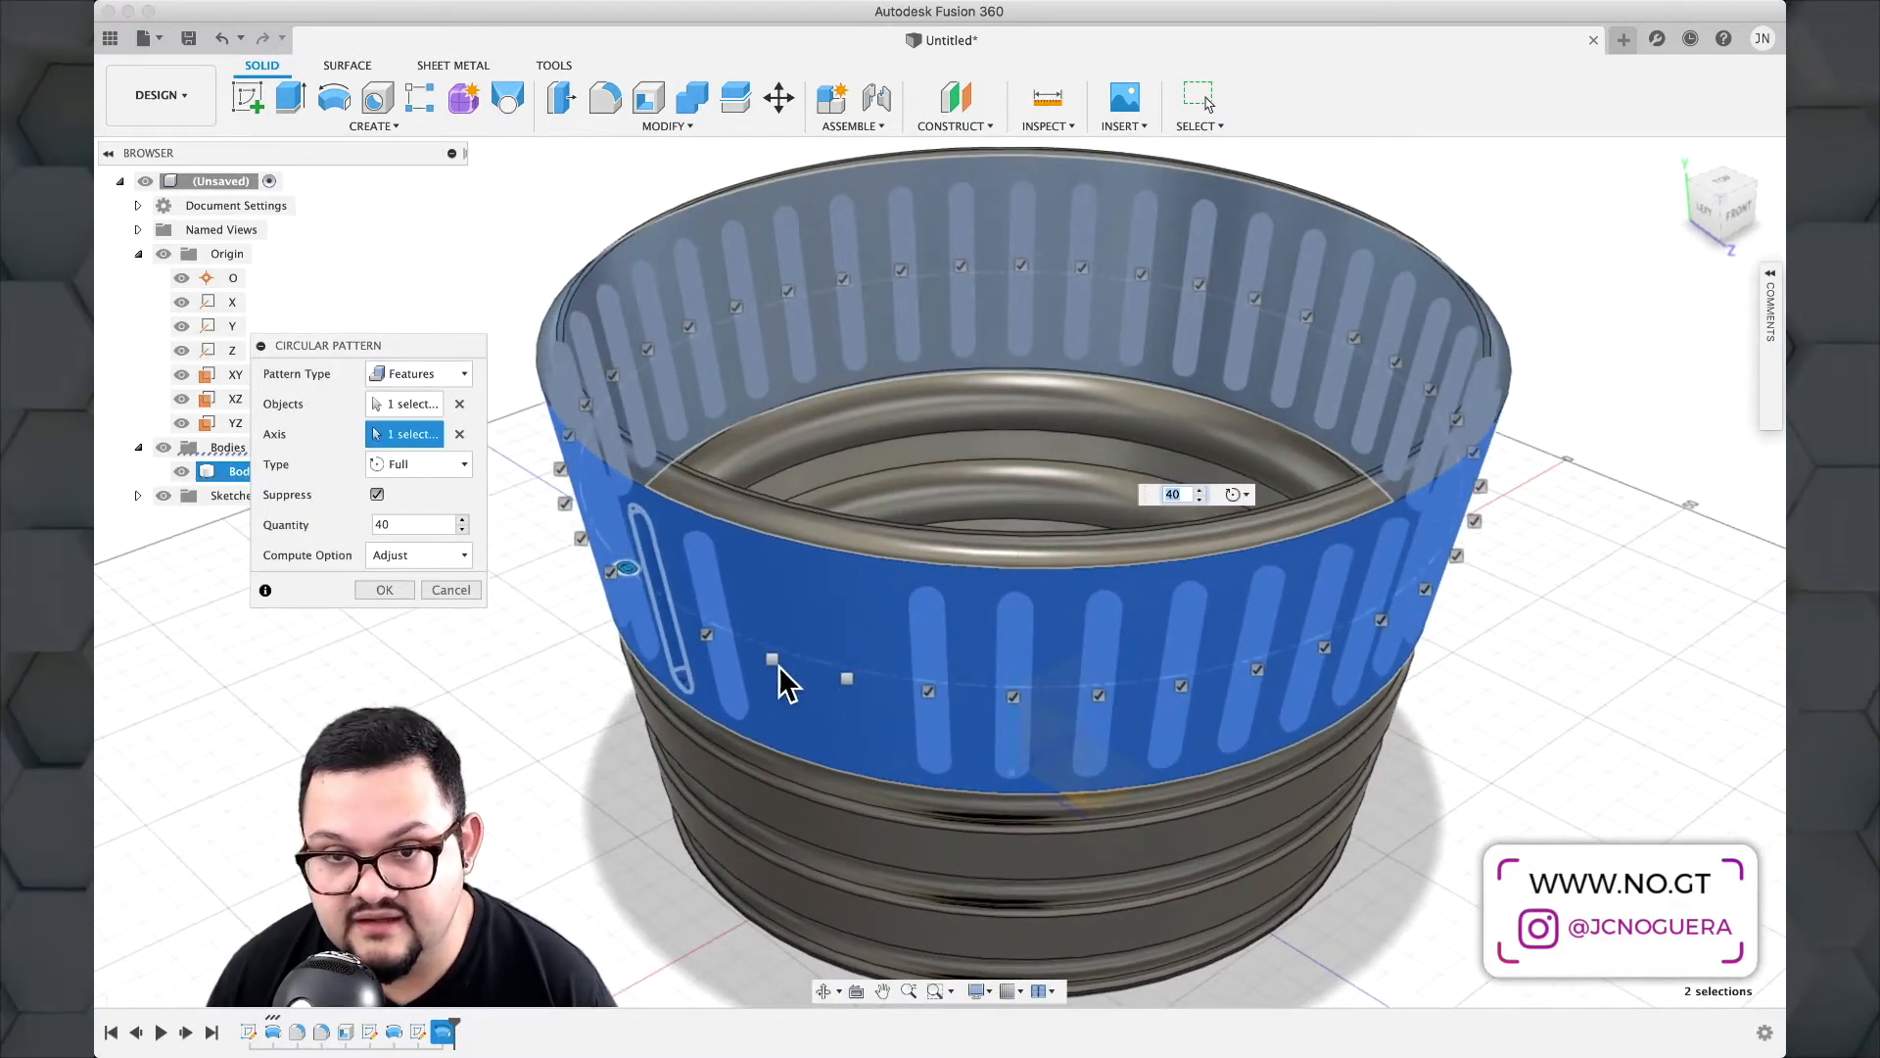
left_click(847, 679)
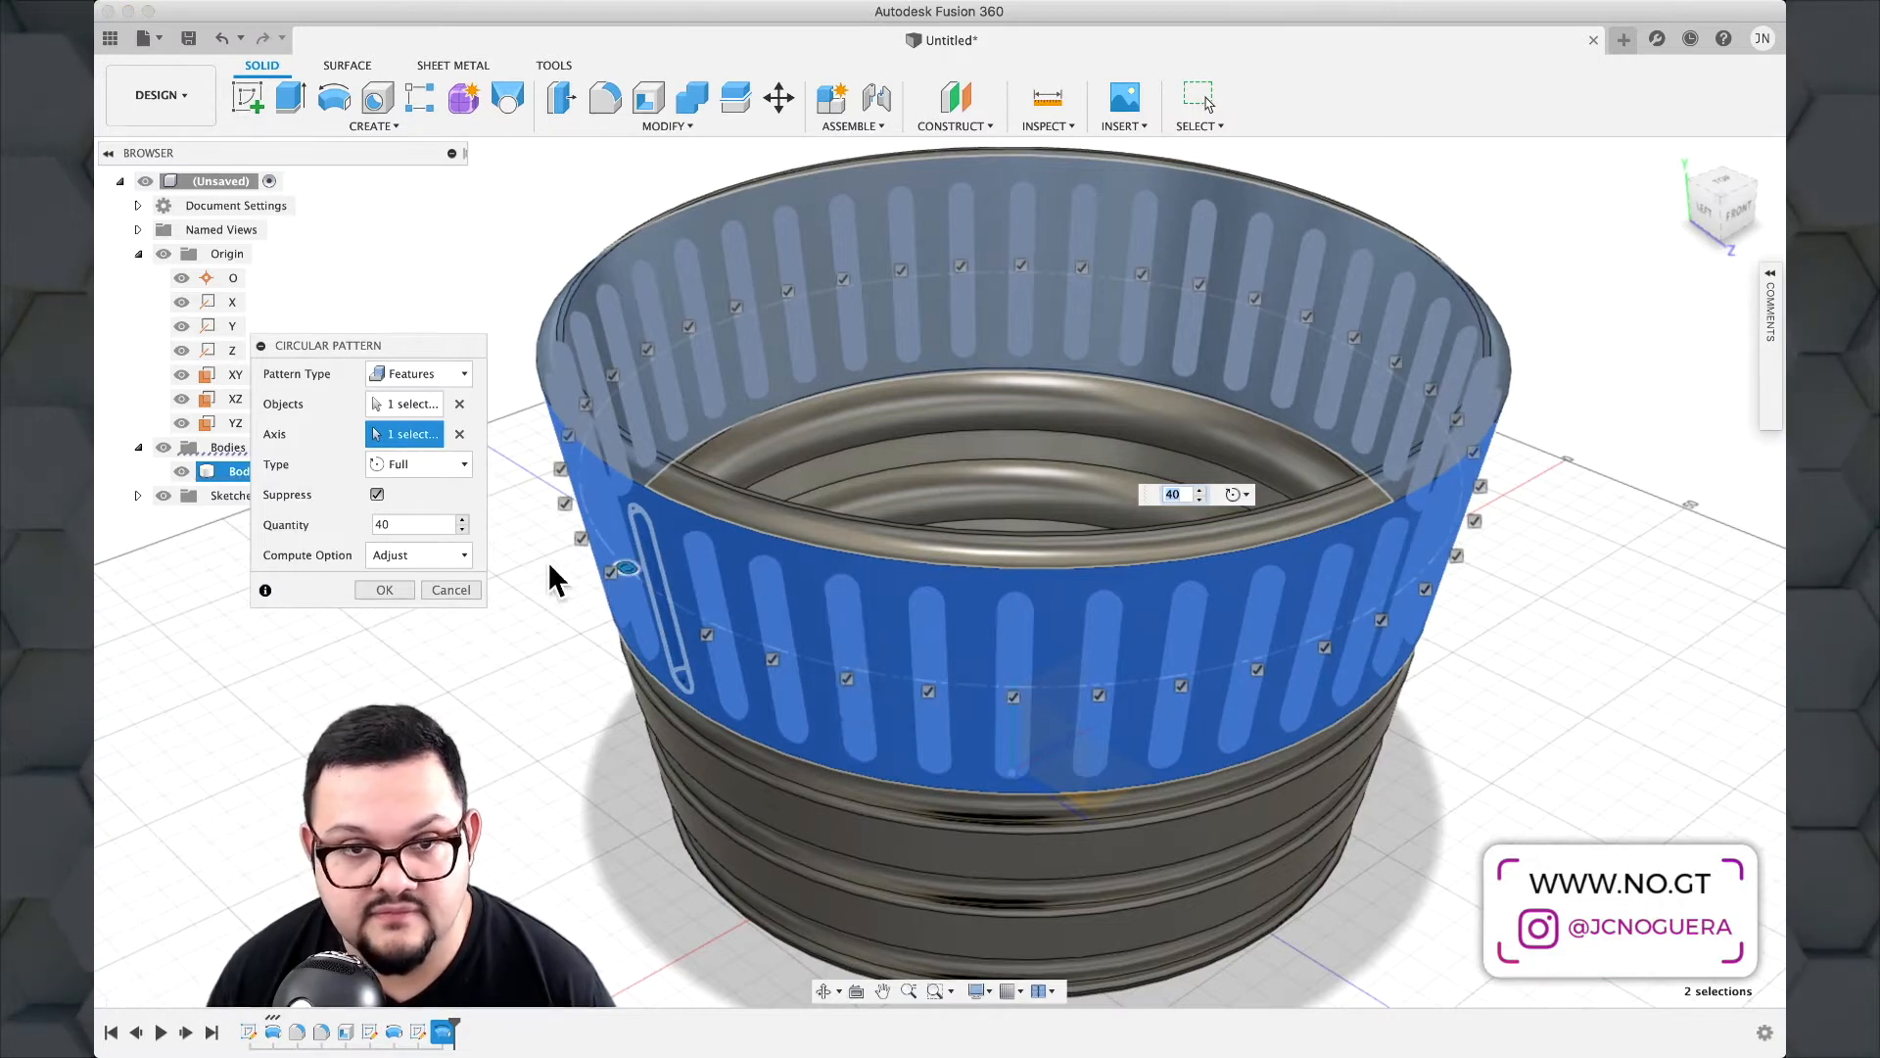
Apply the circular pattern of 40 slots and inspect the fluted container wall from above.
left_click(372, 589)
middle_click_drag(424, 676, 524, 641, "shift")
scroll(367, 627, "down", 2)
mouse_move(594, 627)
middle_mouse_down("shift")
mouse_move(629, 627)
mouse_move(549, 623)
mouse_move(586, 644)
mouse_move(608, 646)
mouse_move(564, 608)
middle_mouse_up("shift")
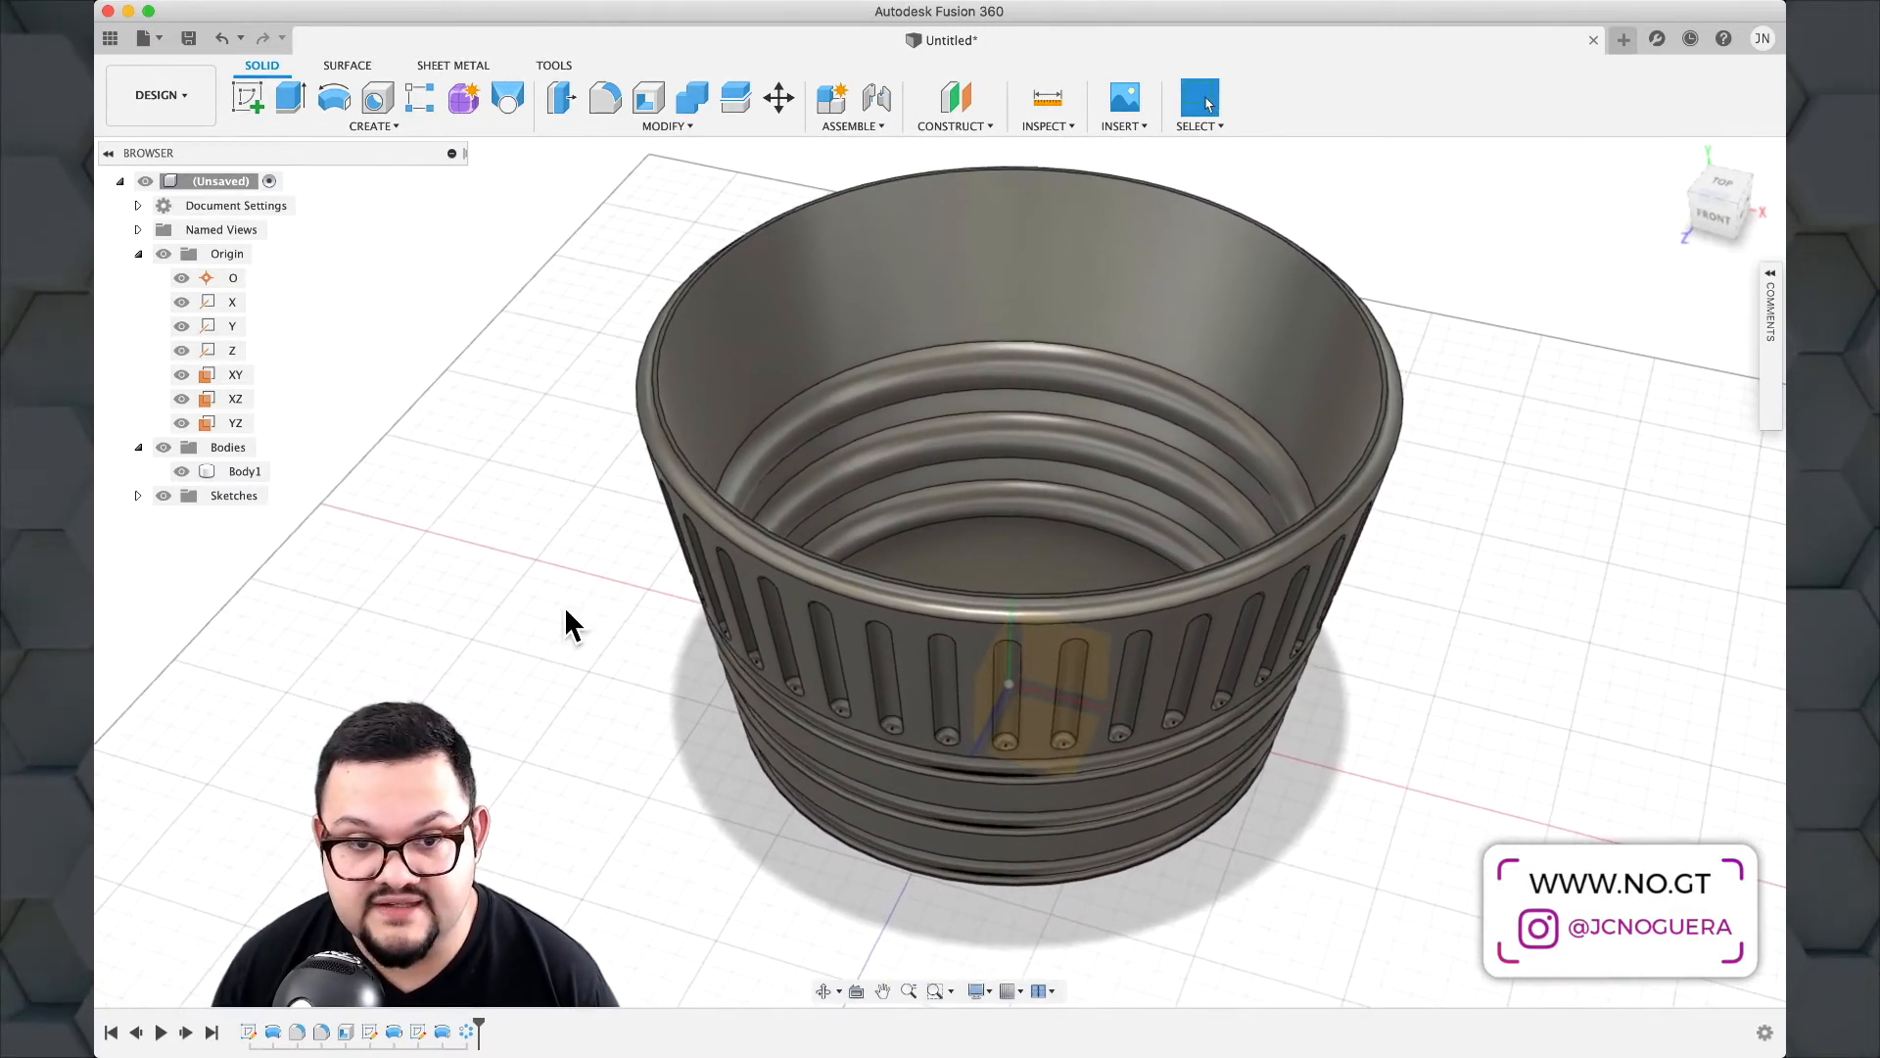